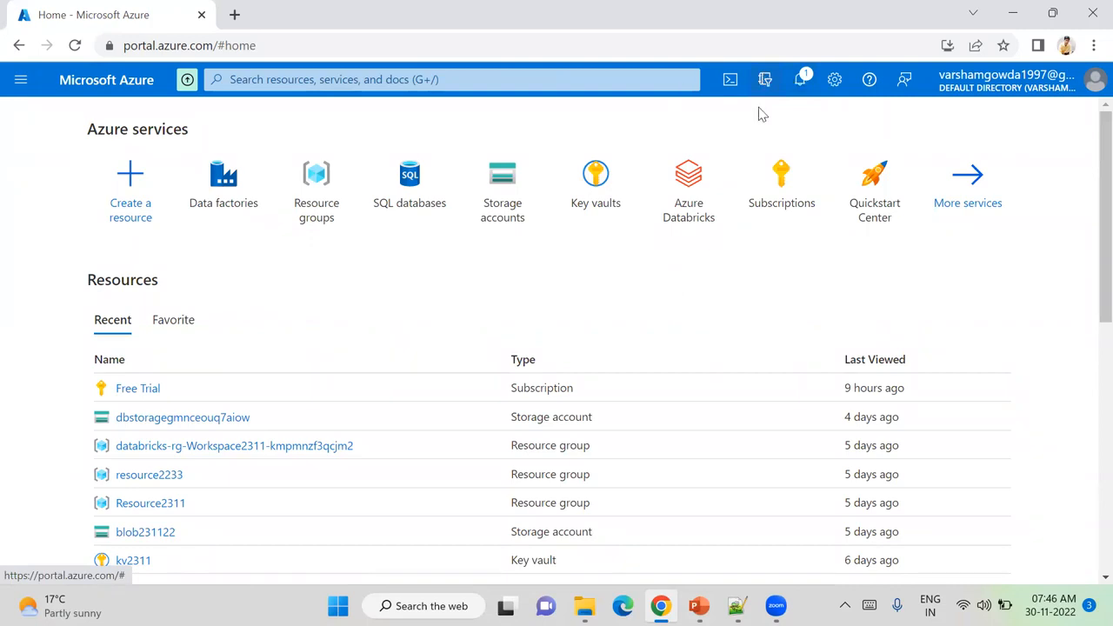
- Check the portal notifications for the remaining Free Trial credit
left_click(797, 86)
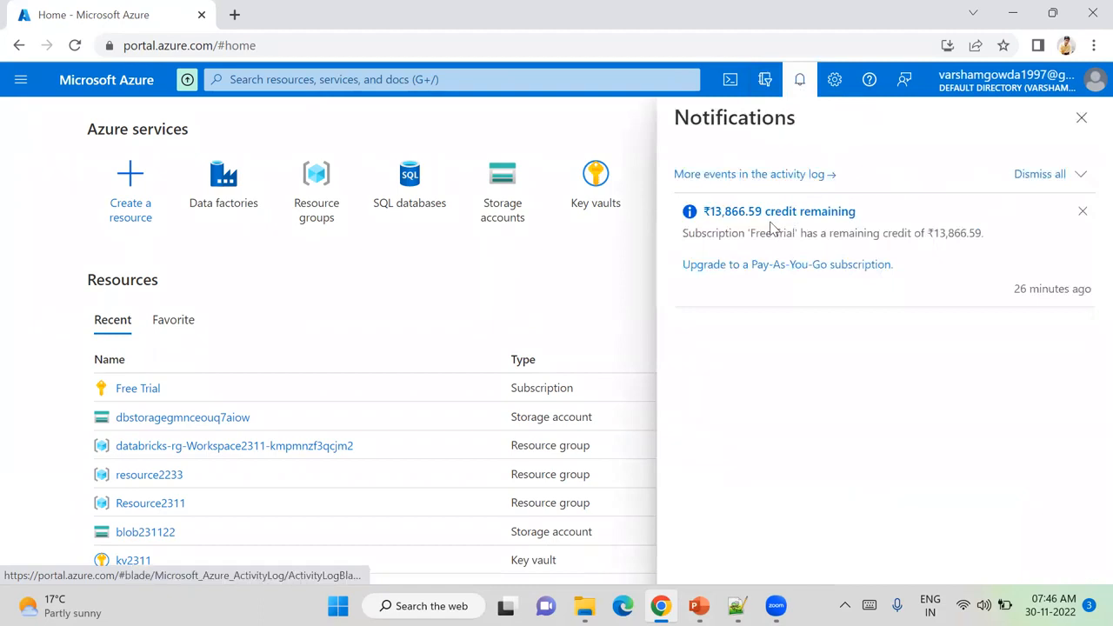
left_click(1081, 120)
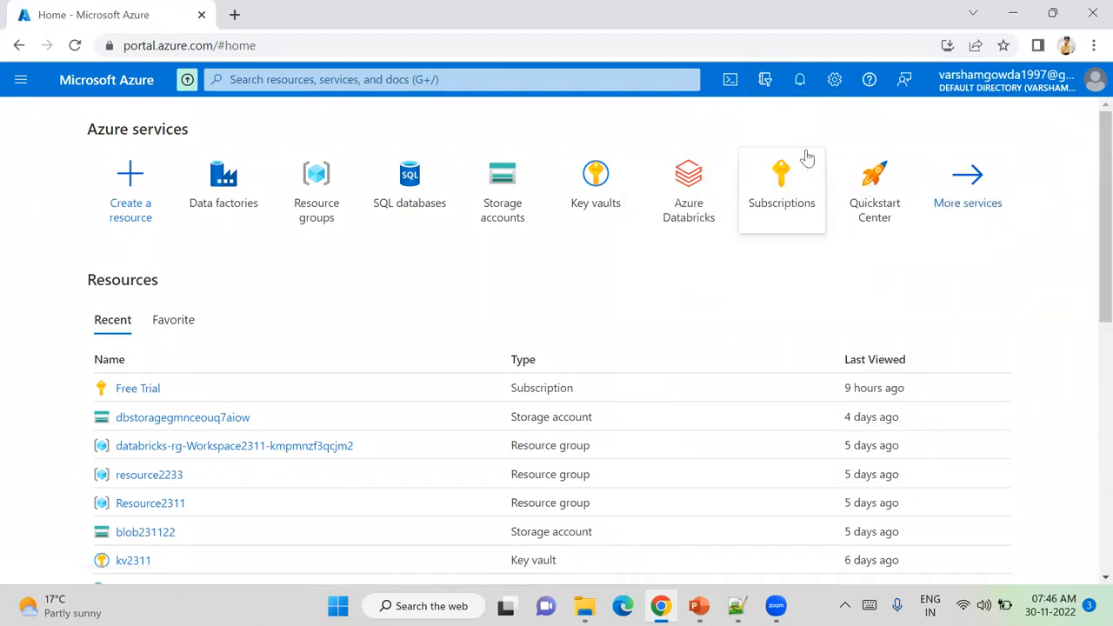
left_click(798, 87)
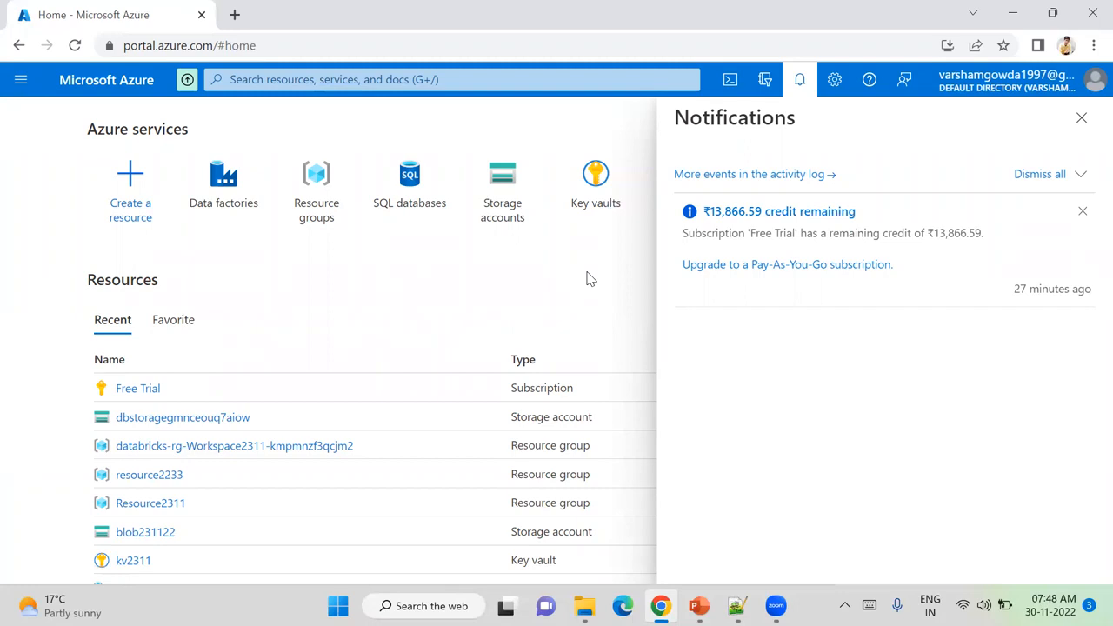
left_click(1081, 119)
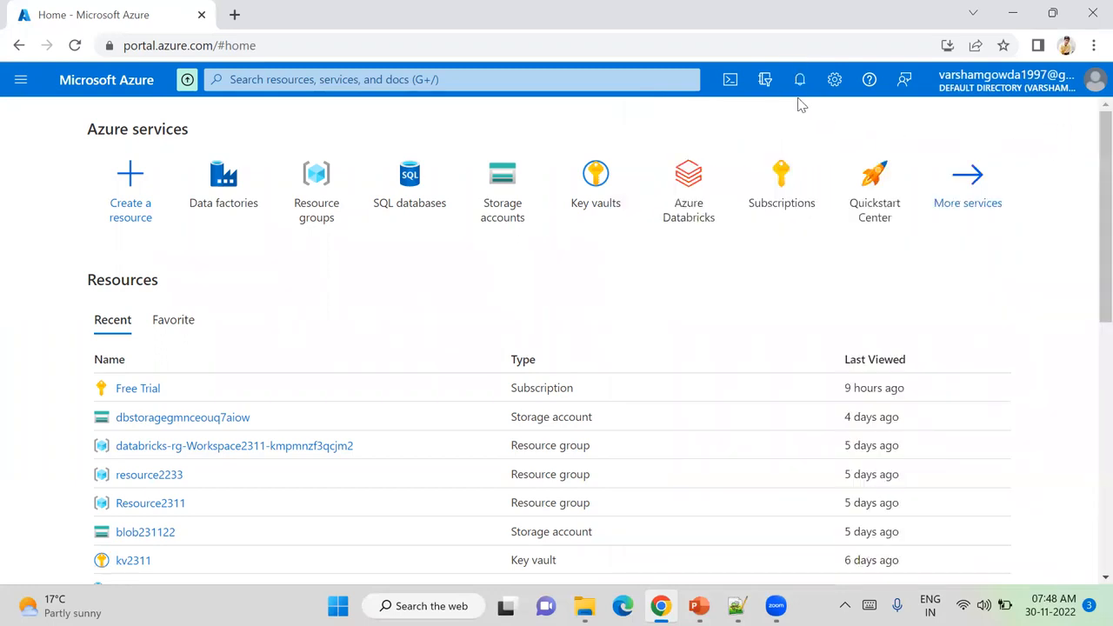
- Open the Free Trial subscription's overview and check its details together with the remaining-credit notification
left_click(776, 189)
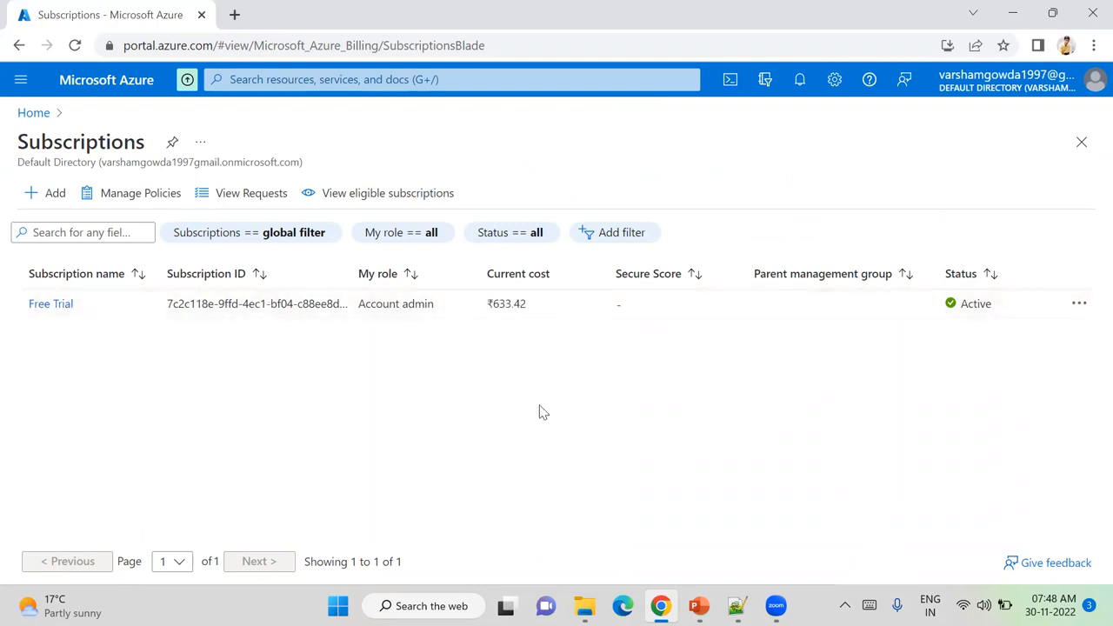
left_click(63, 306)
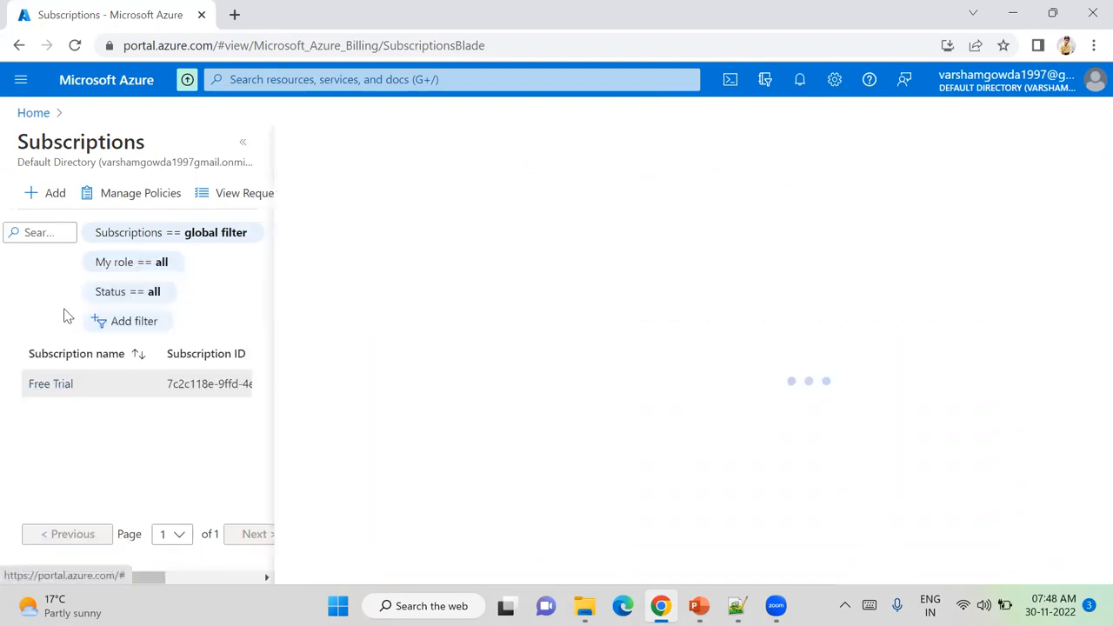
left_click(243, 142)
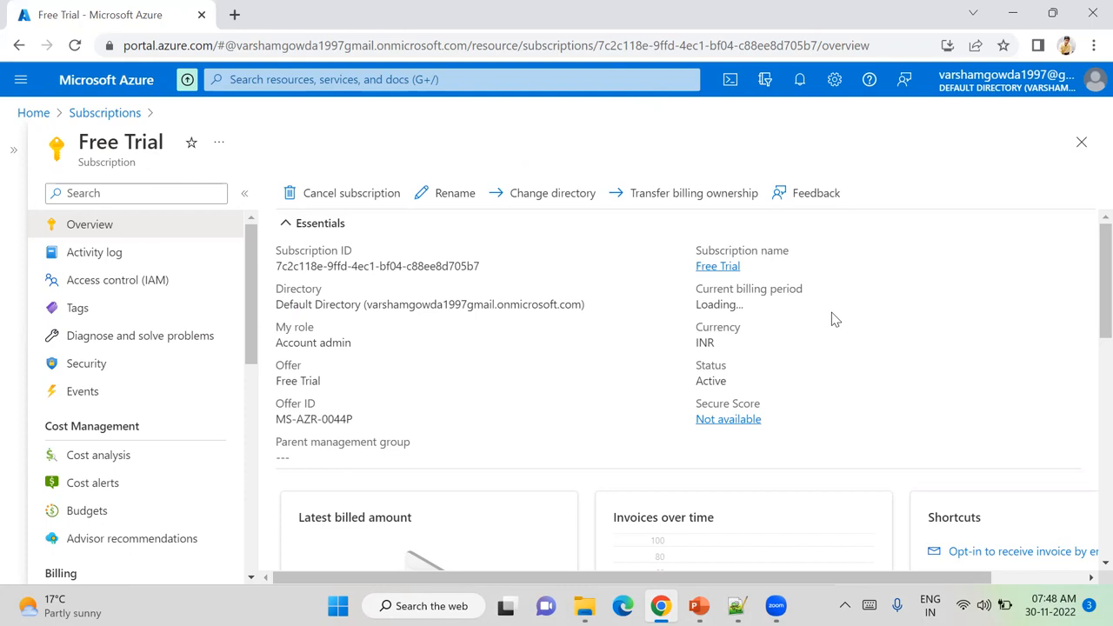
left_click(799, 83)
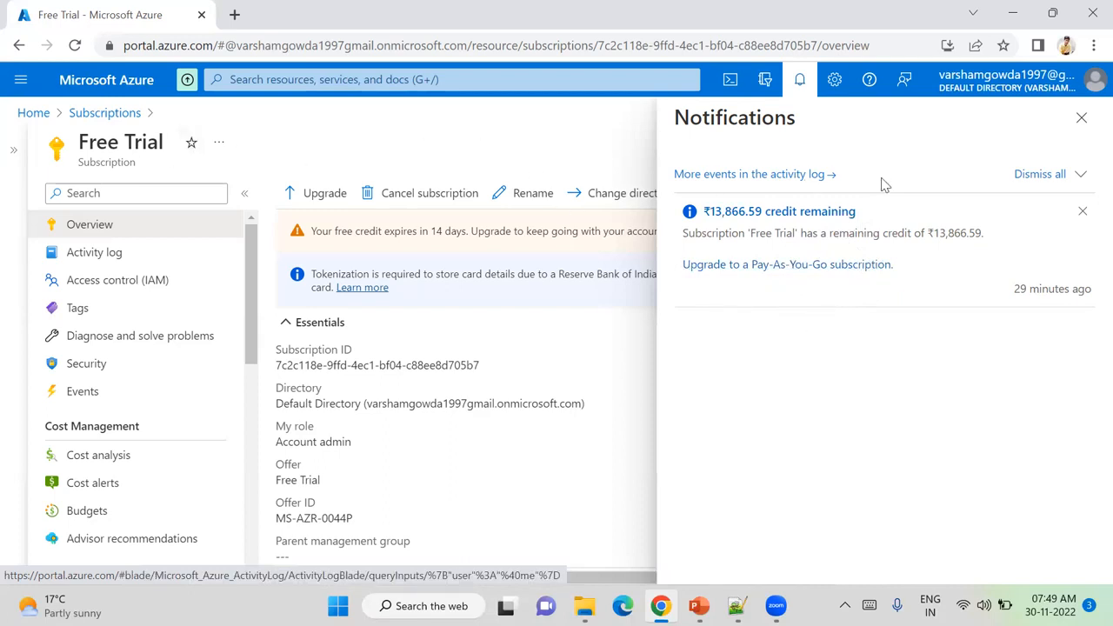
left_click(1080, 116)
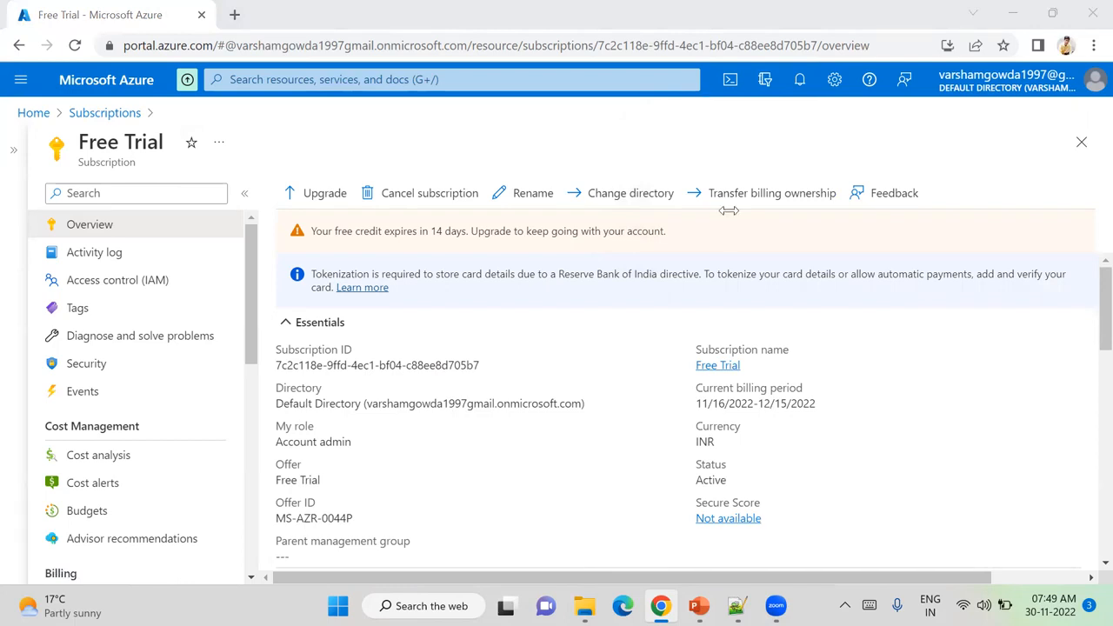
- Start a new data factory under the Free Trial subscription and give it a new resource group named resource3011
left_click(19, 114)
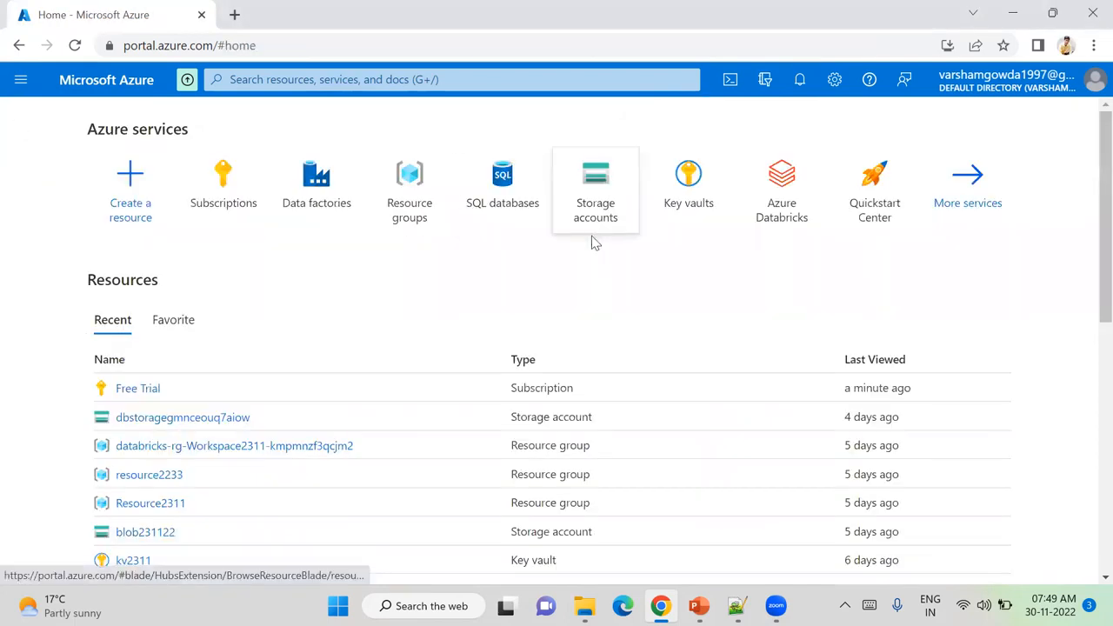
left_click(325, 204)
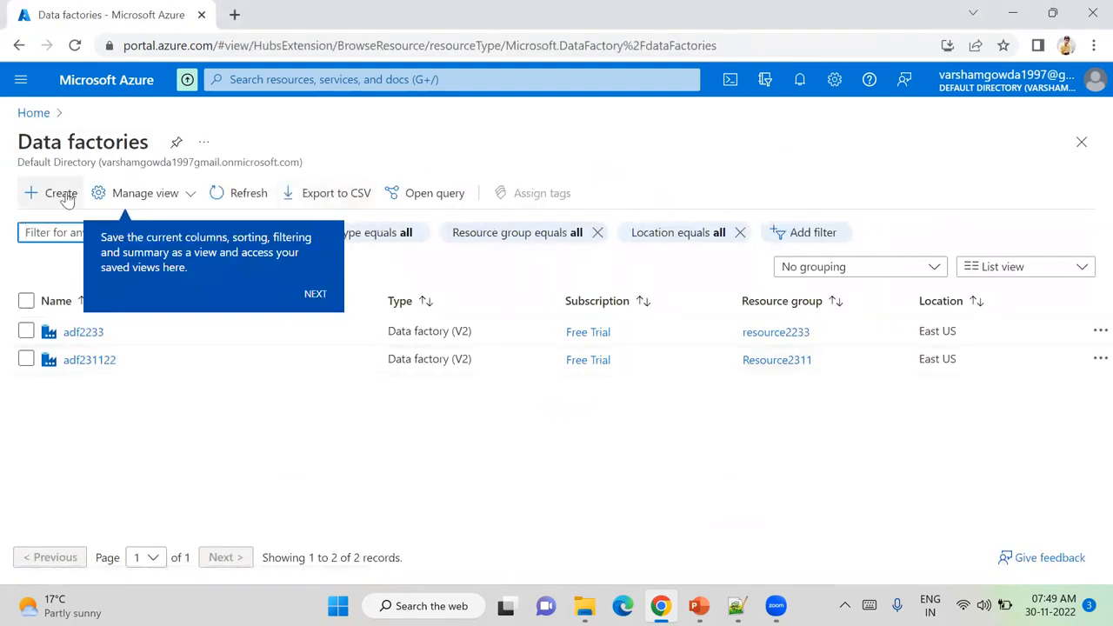
left_click(63, 197)
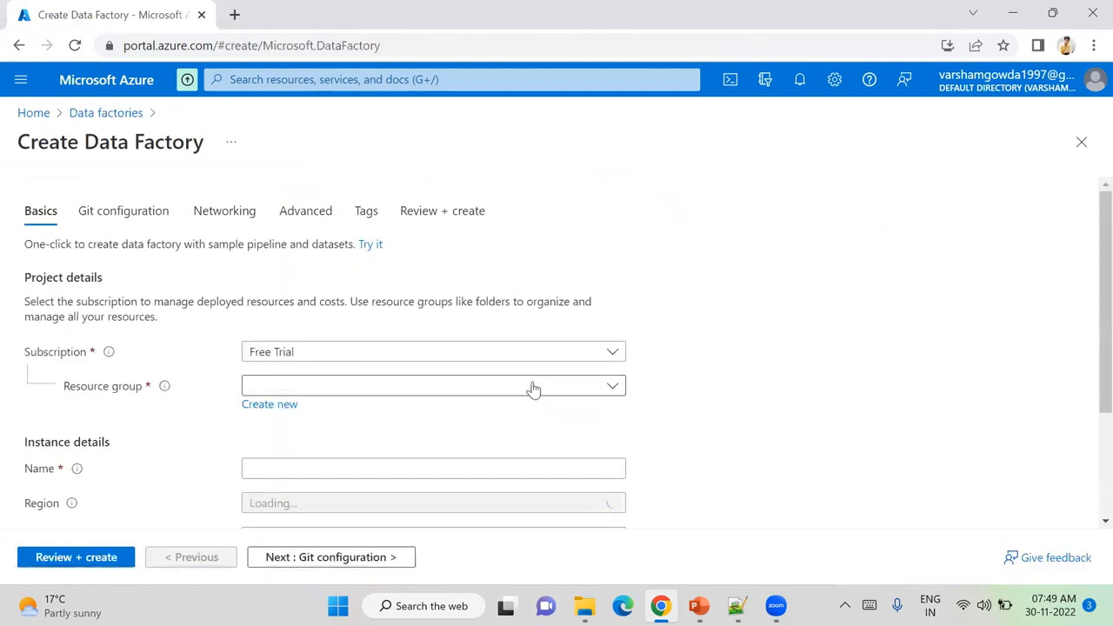
scroll(1086, 315, "down", 2)
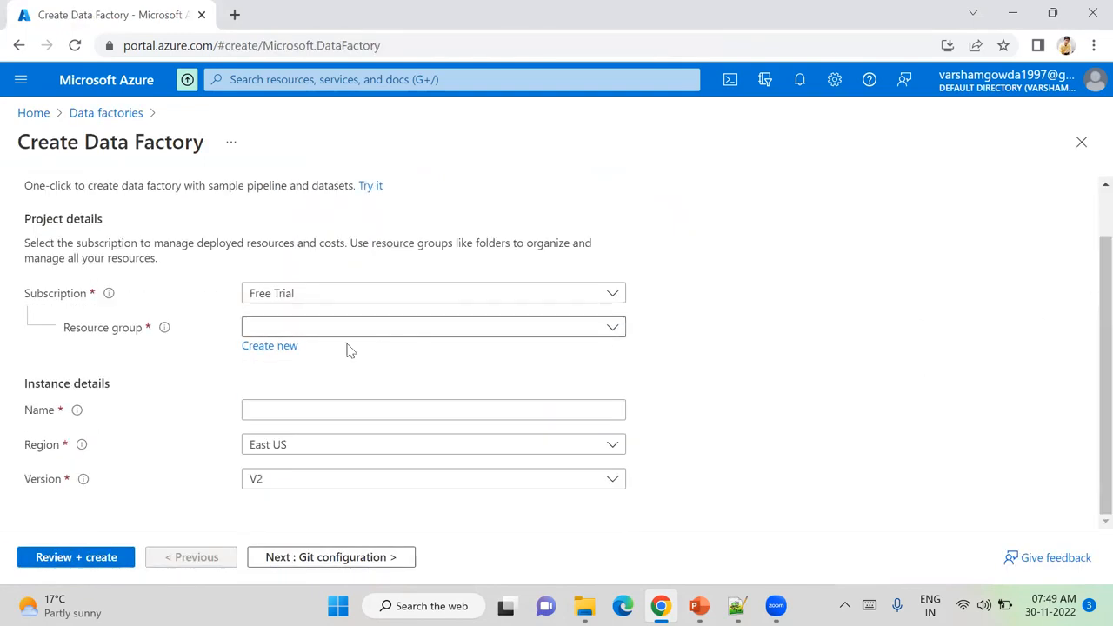
left_click(267, 346)
type("reso")
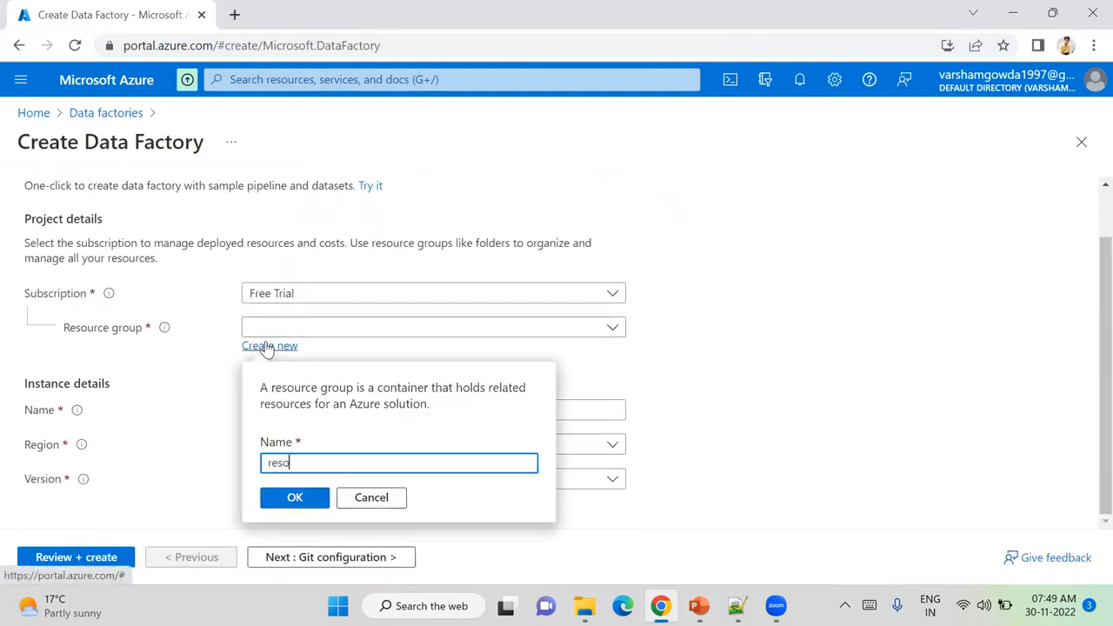
type("urce3011")
left_click(294, 499)
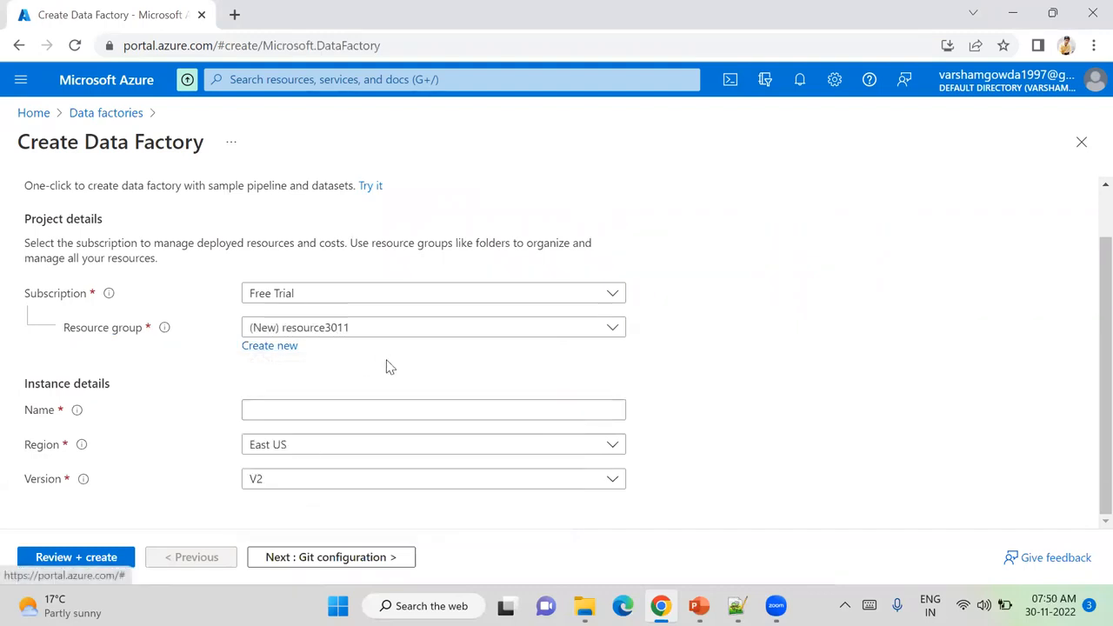
- Name the data factory adf3011 and create it with the remaining settings at their defaults
left_click(402, 412)
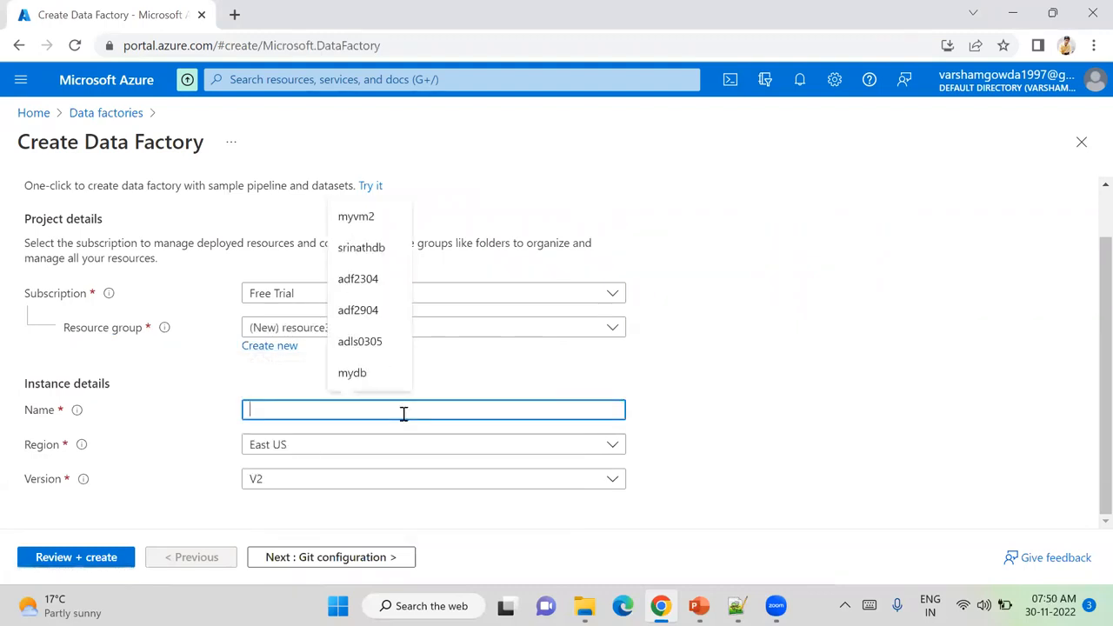
type("adf3011")
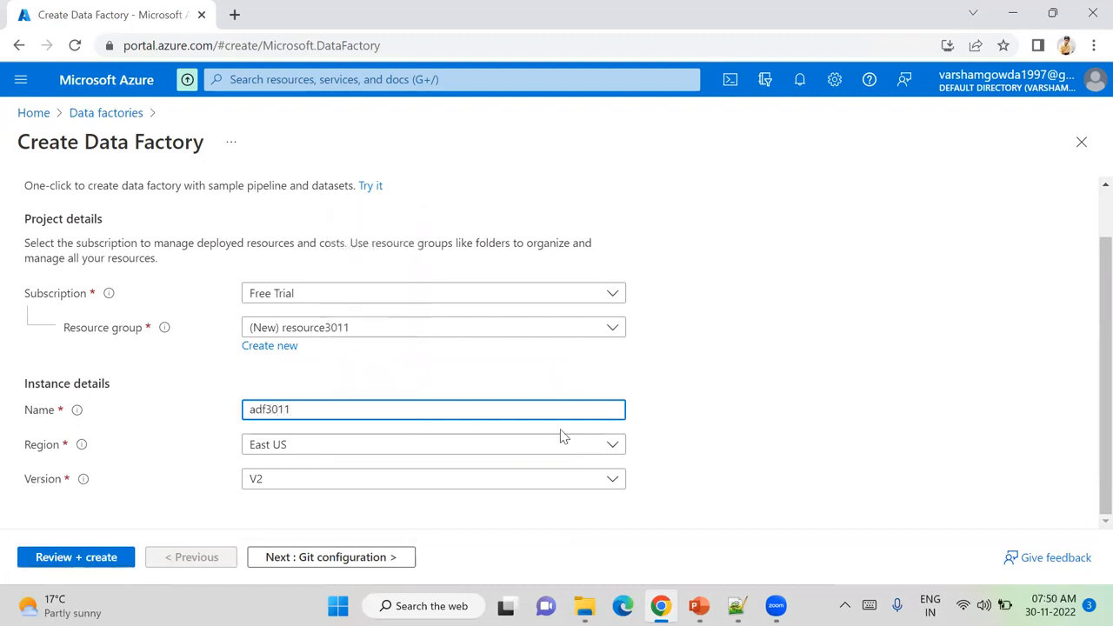
left_click(684, 434)
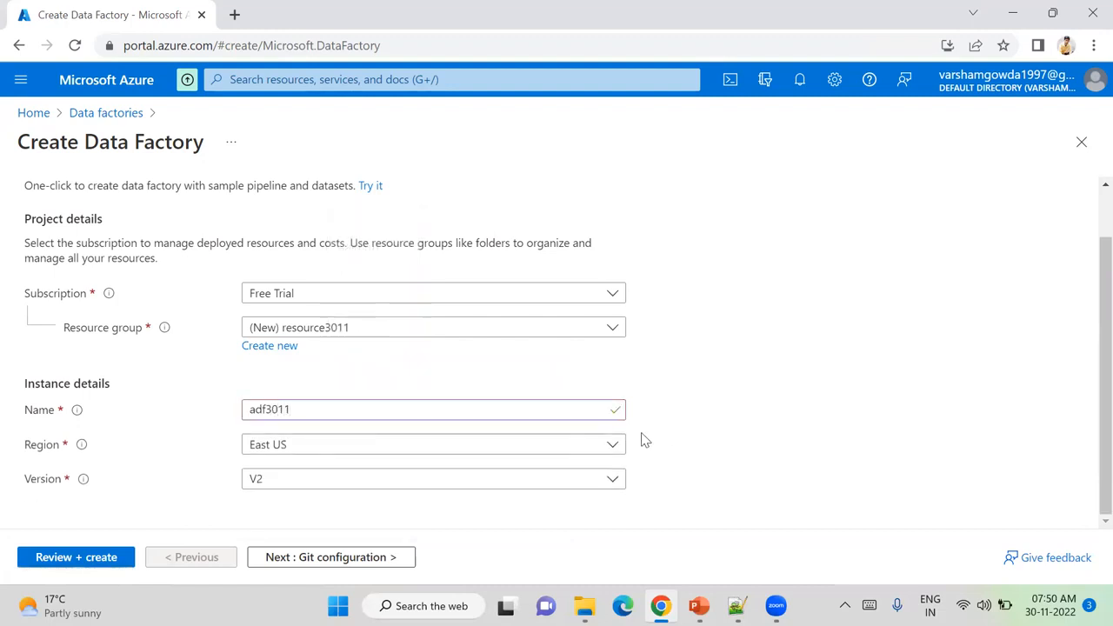
left_click(396, 558)
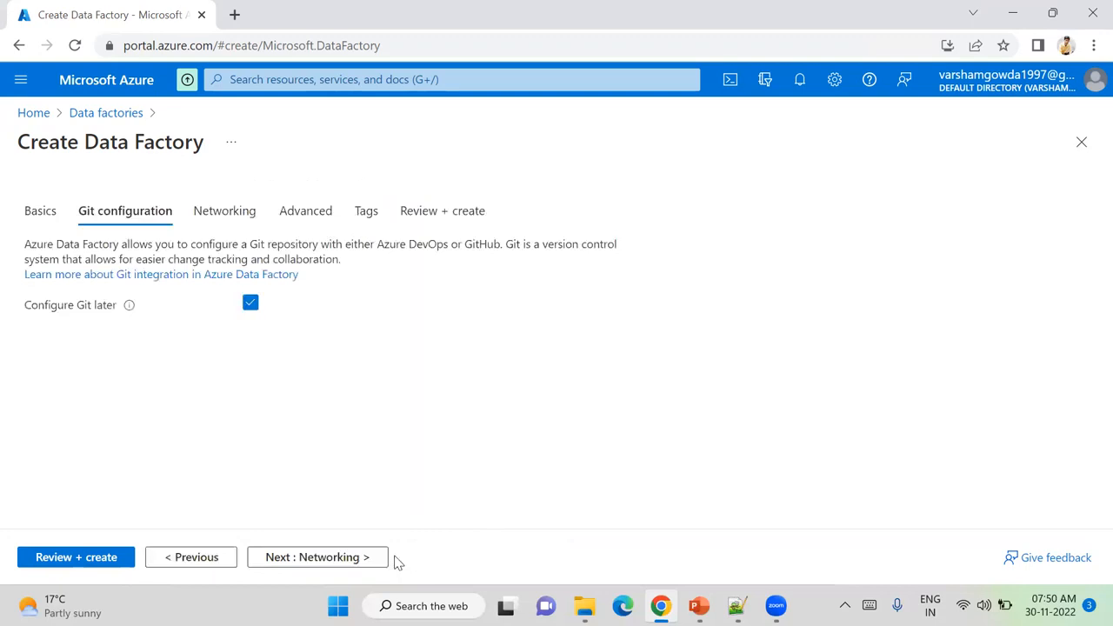
left_click(83, 561)
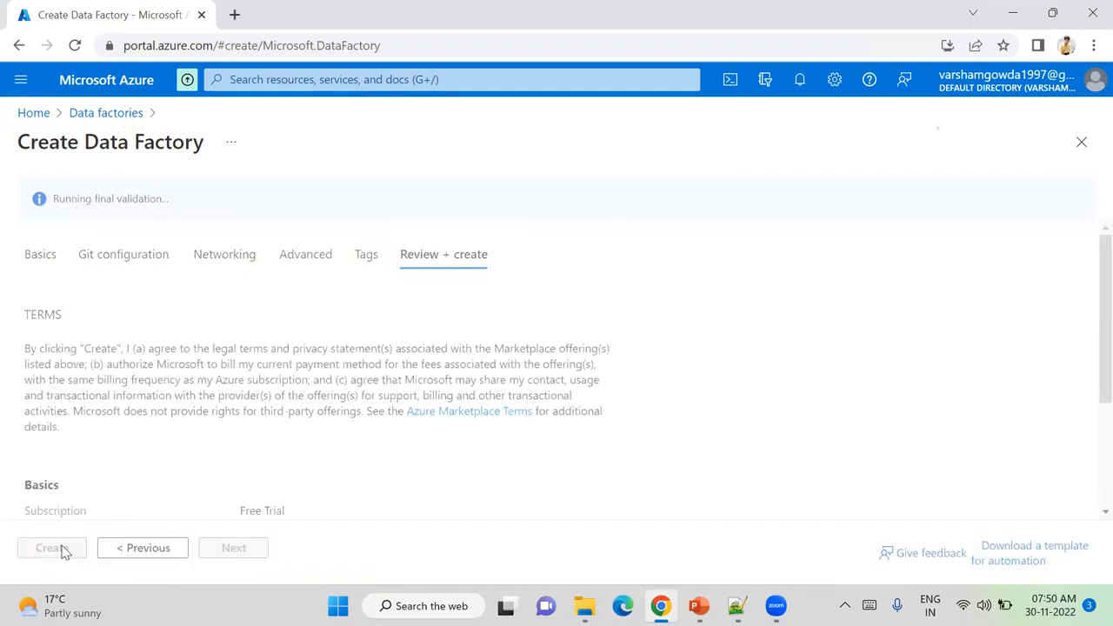
left_click(63, 551)
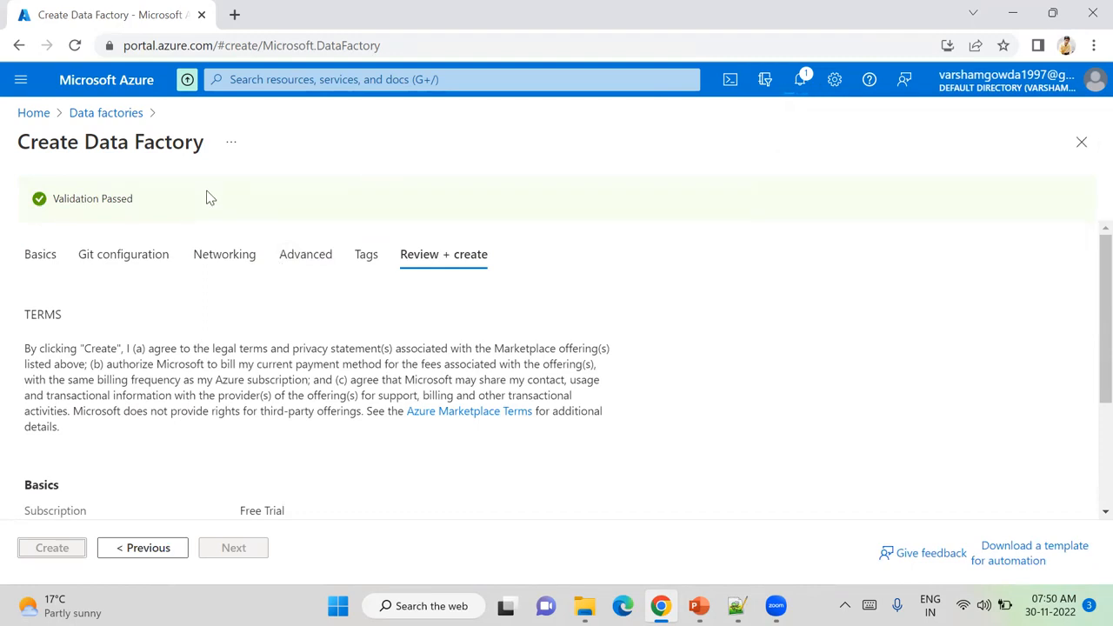
- Start a new storage account from the portal home and assign it to resource group resource3011
left_click(39, 114)
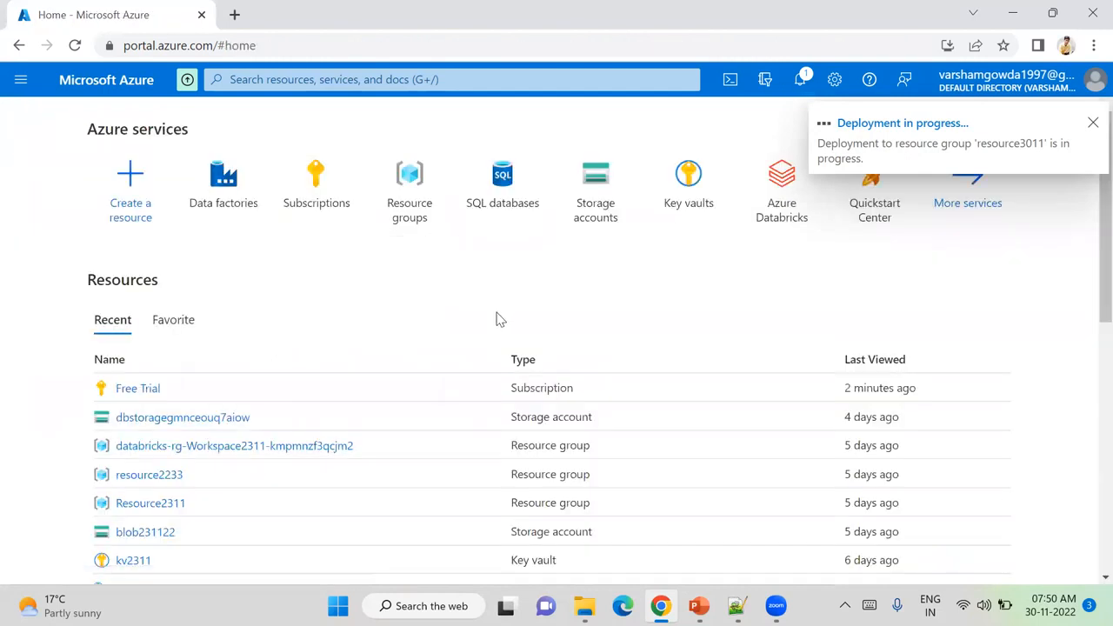
left_click(589, 187)
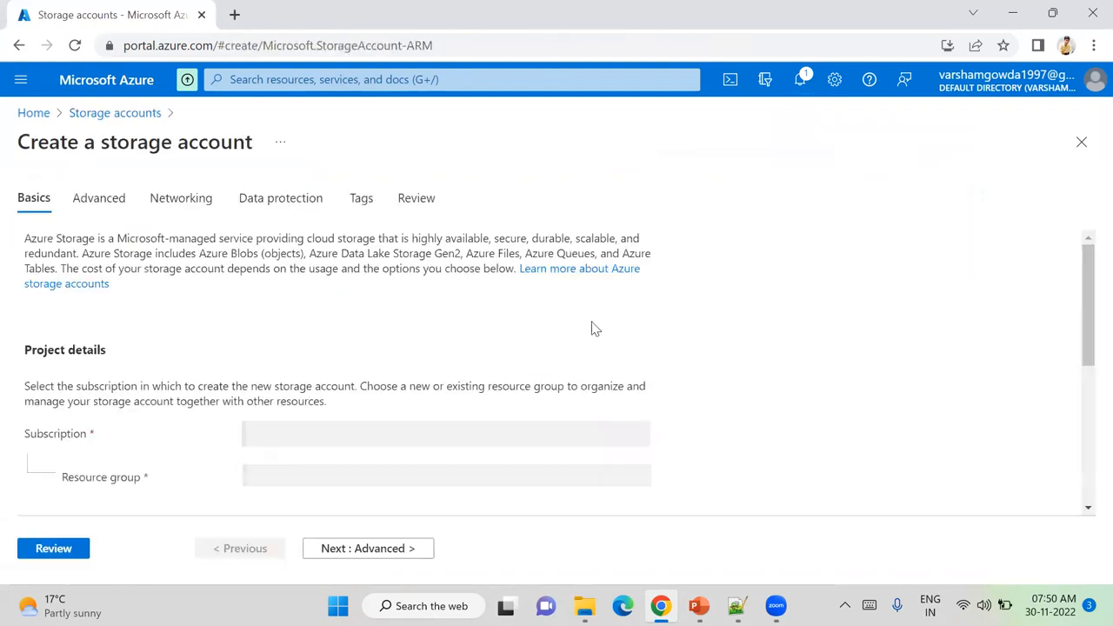
scroll(1090, 298, "down", 1)
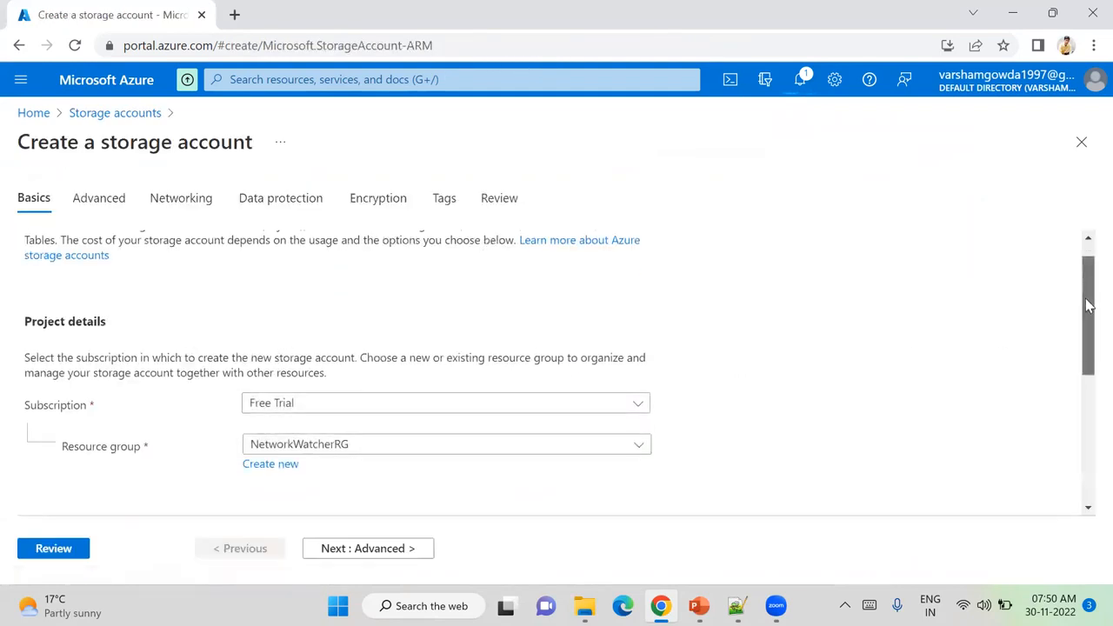
left_click(649, 394)
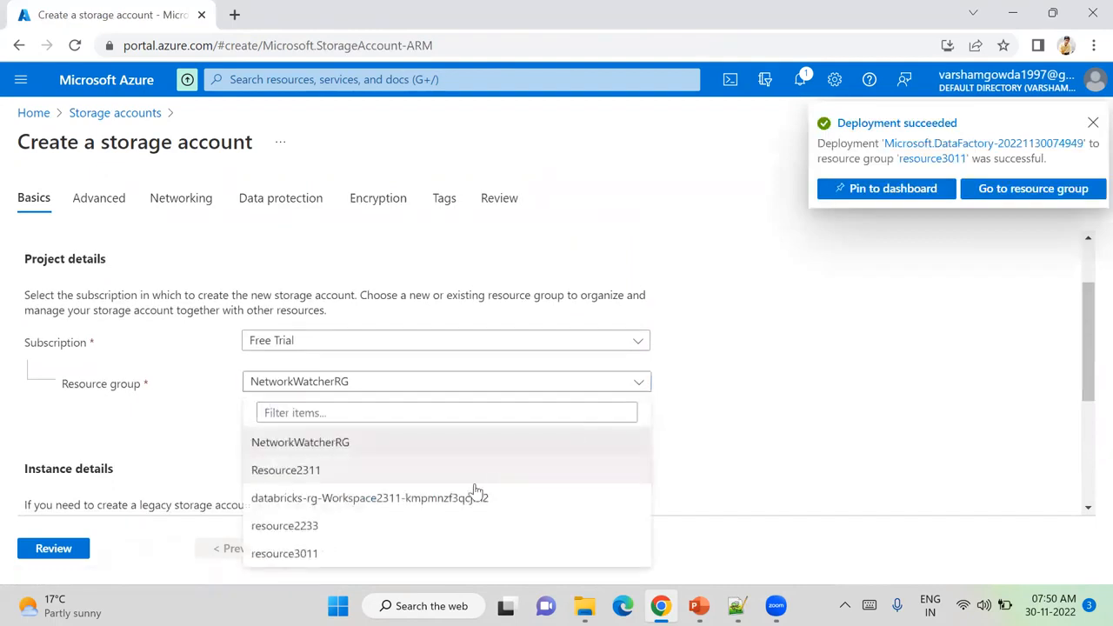
left_click(336, 553)
left_click_drag(1088, 336, 1089, 413)
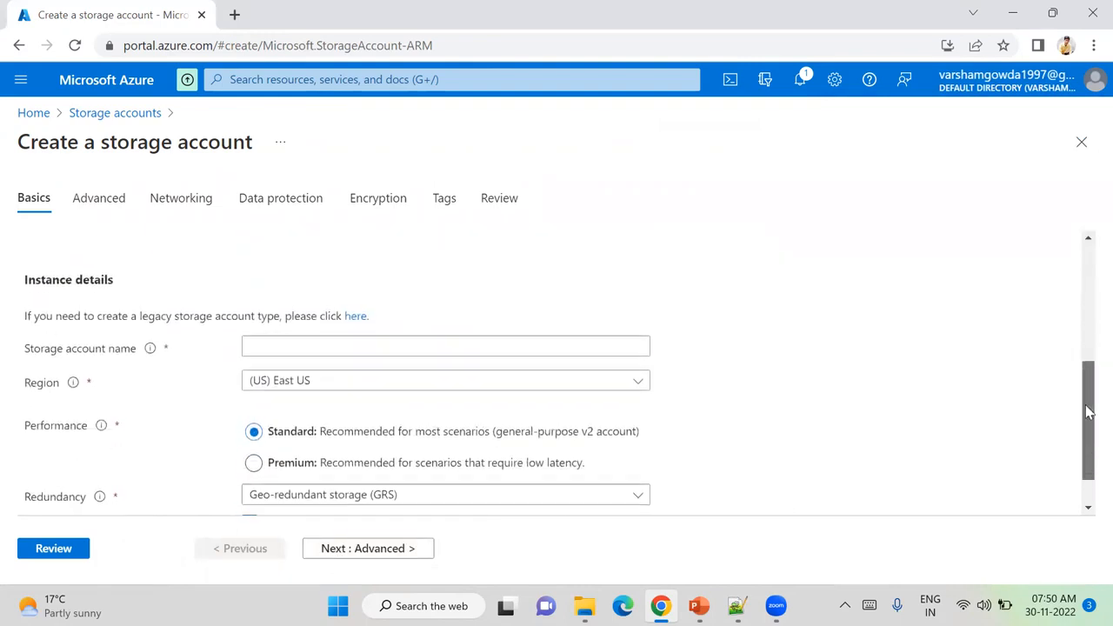
- Name the storage account blob3011 and create it with the default region, performance and redundancy settings
left_click(501, 348)
type("blob3011")
left_click(718, 361)
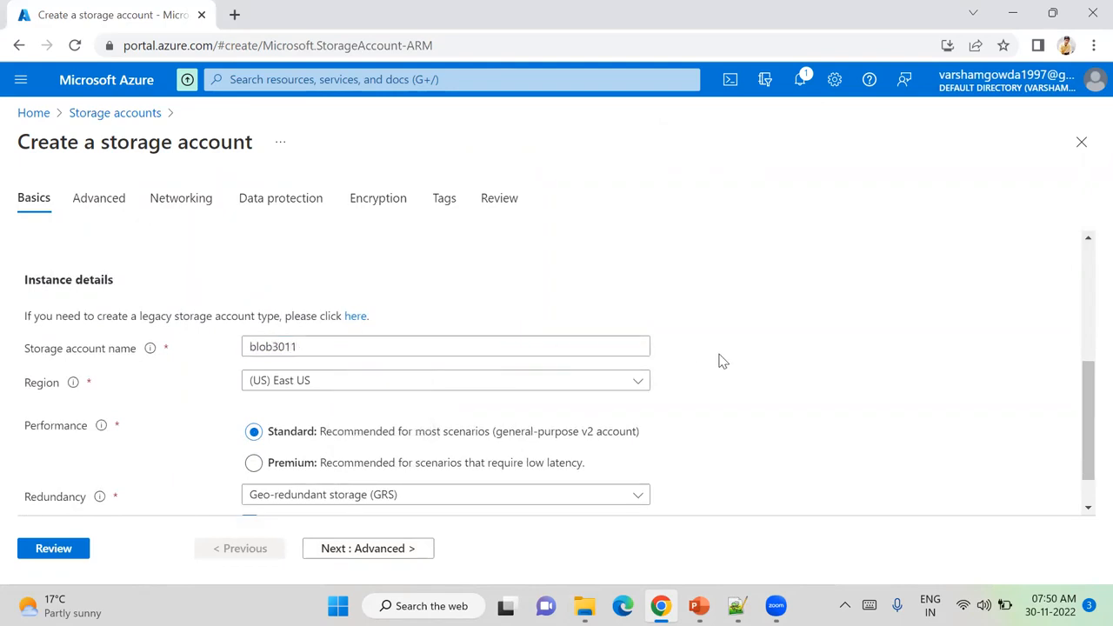
left_click(54, 549)
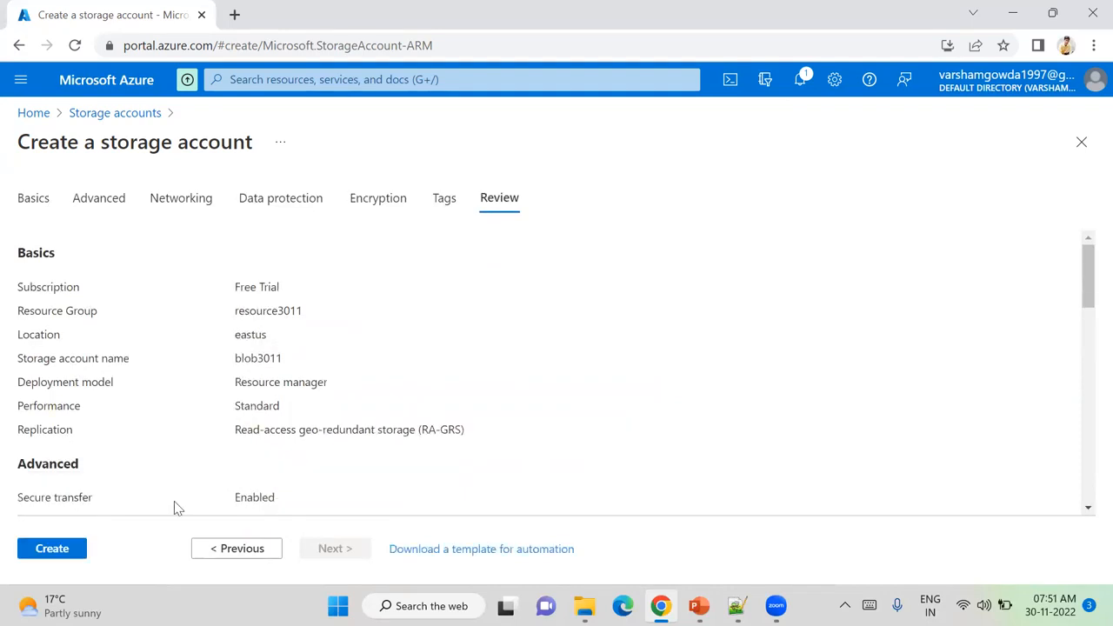
left_click(75, 551)
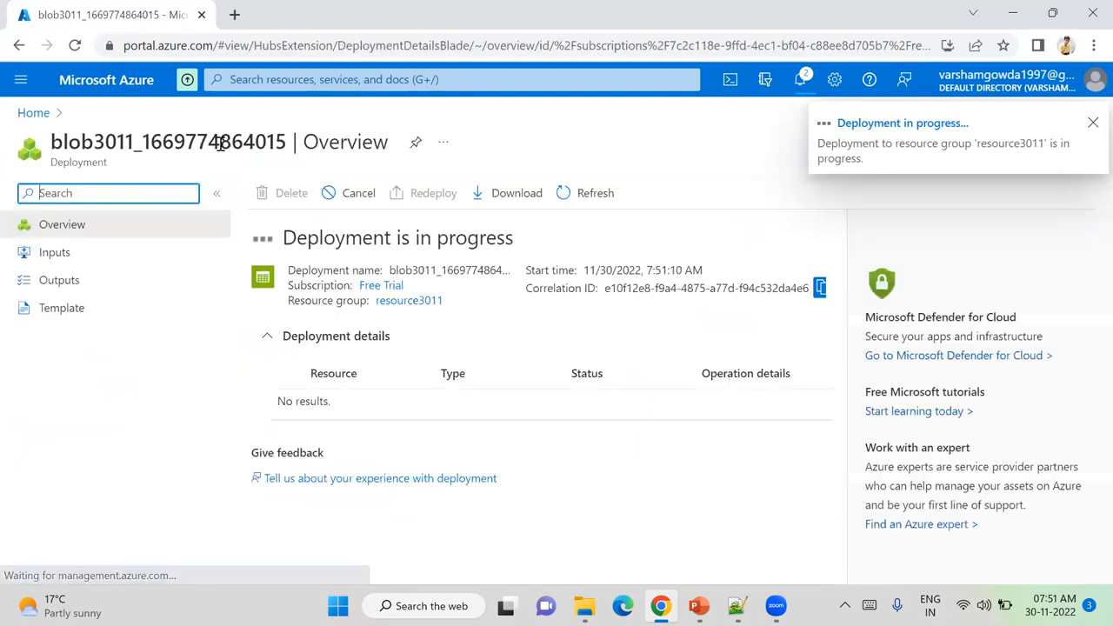
- Return to the portal home and start another storage account in resource group resource3011
left_click(33, 112)
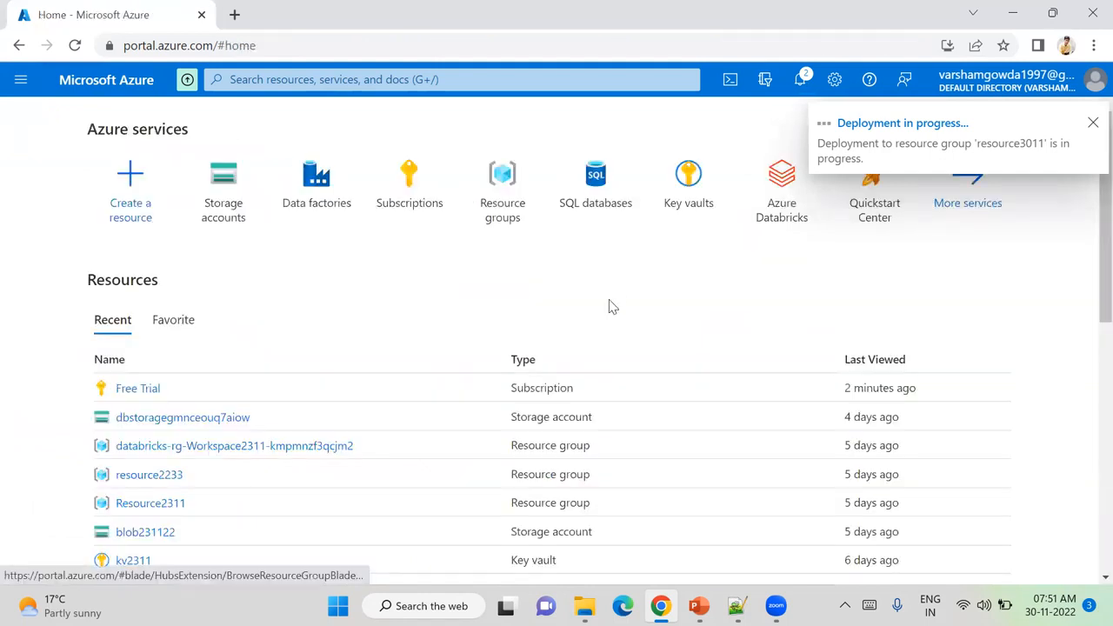
left_click(219, 172)
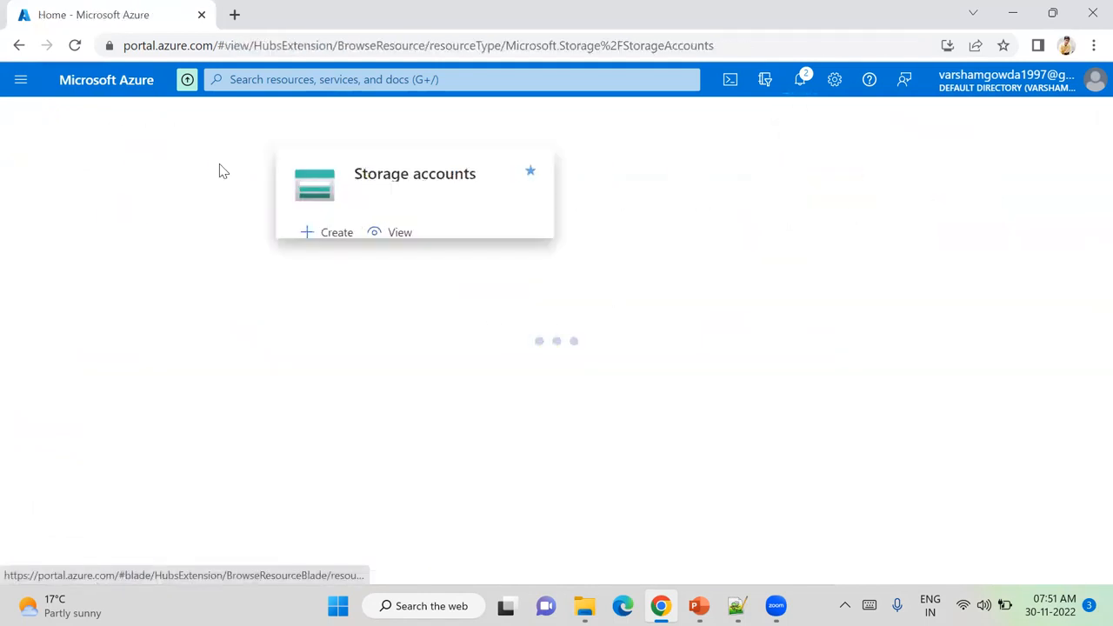
left_click(40, 193)
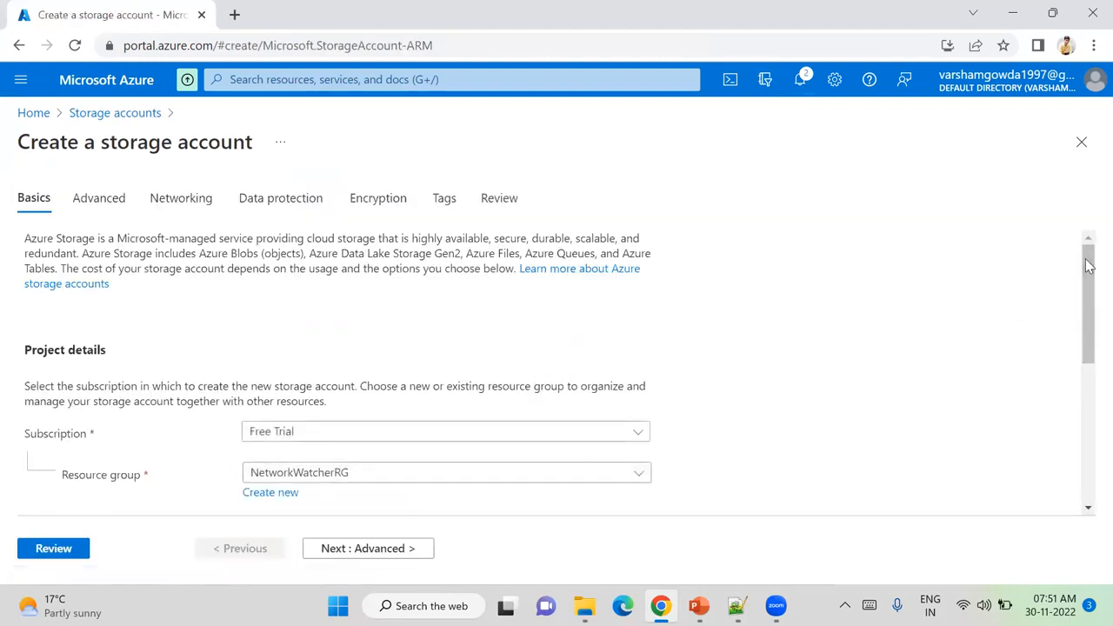
left_click_drag(1089, 266, 1089, 324)
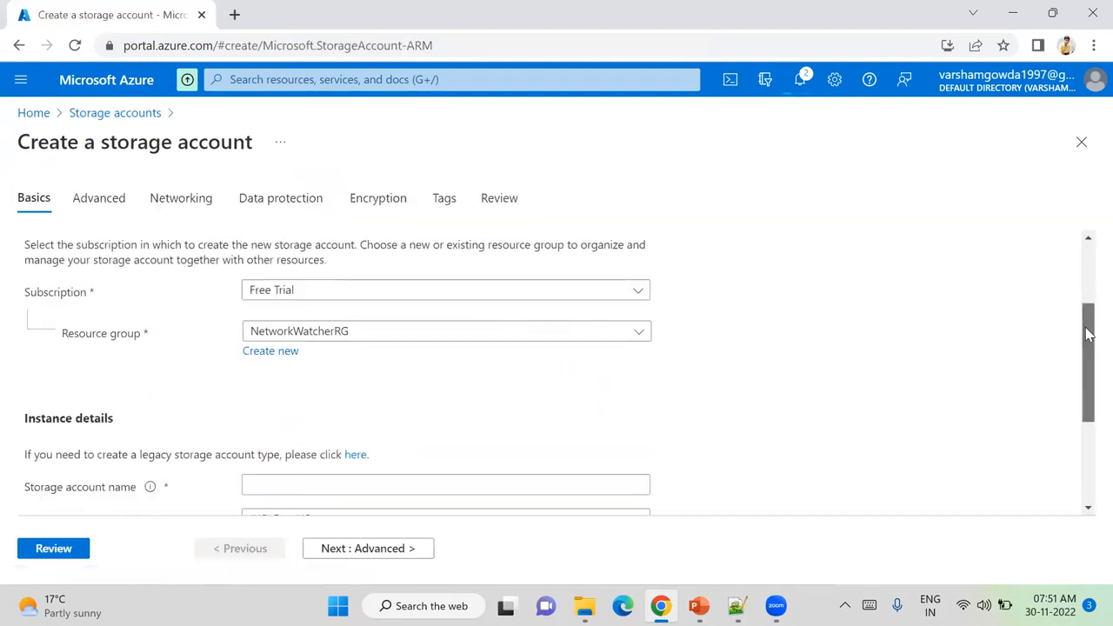
left_click(642, 331)
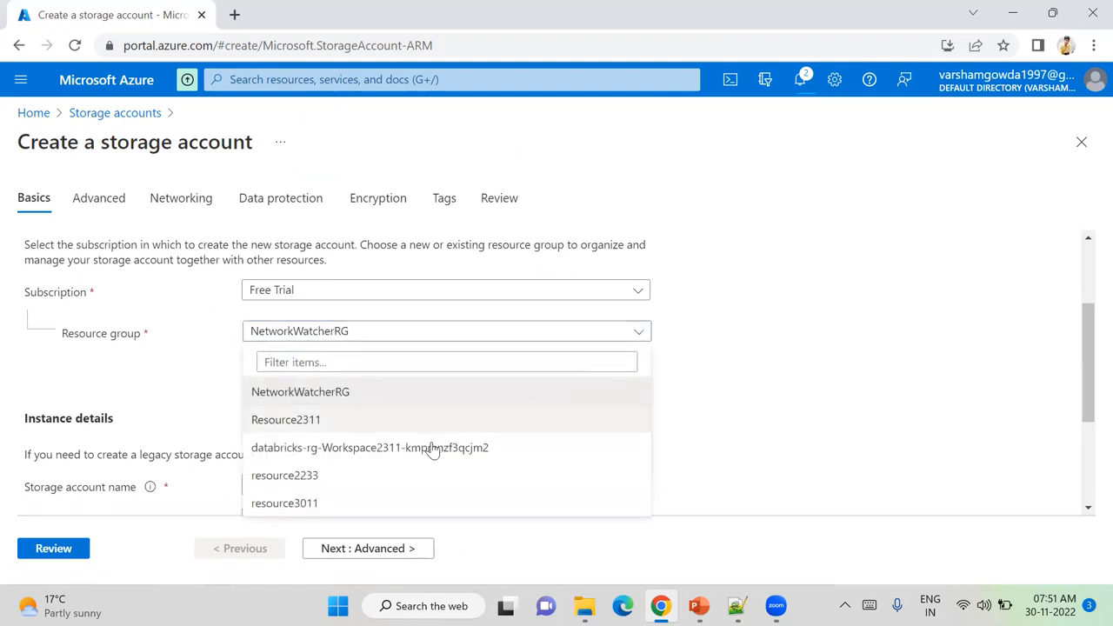
left_click(318, 501)
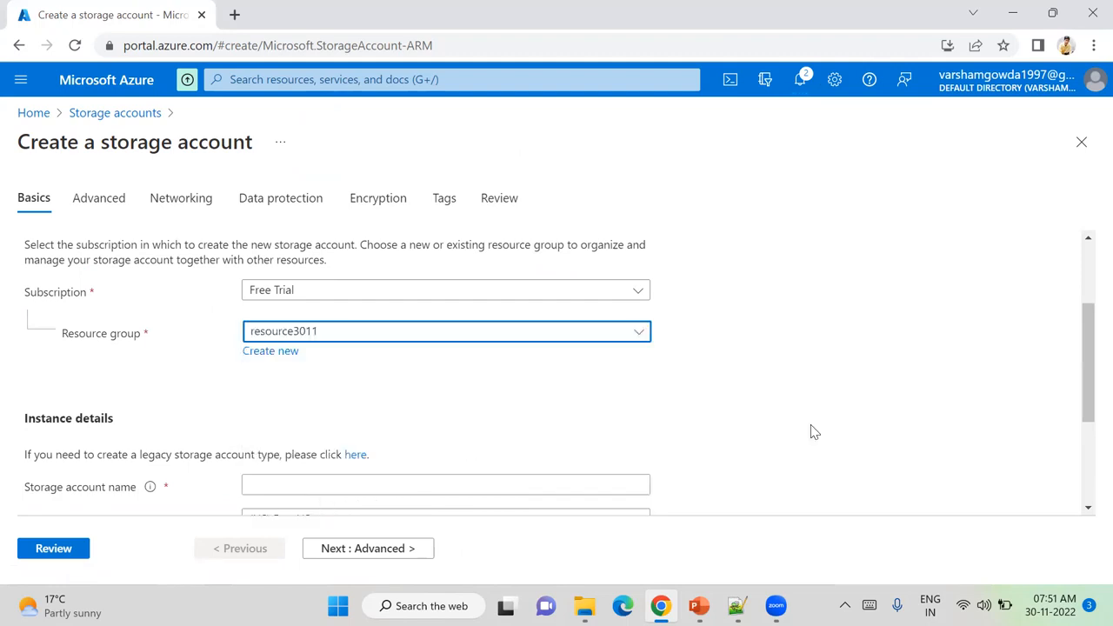
- Name the new storage account adls3011 and keep the default region, performance and redundancy settings
left_click_drag(1087, 368, 1087, 388)
left_click(621, 433)
type("a")
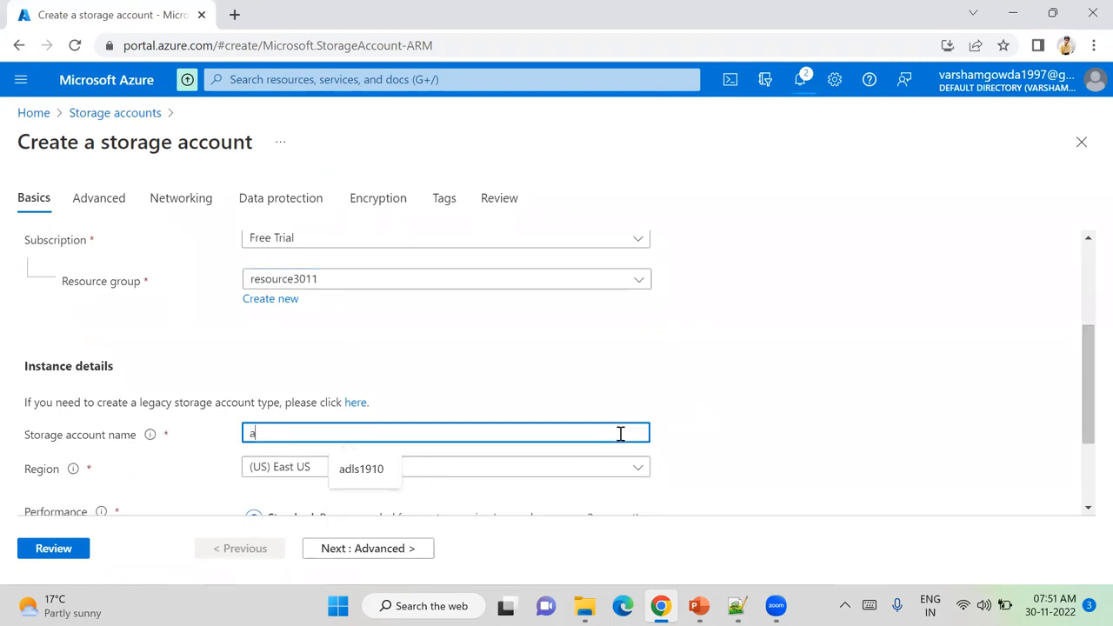
type("dls3011")
left_click(791, 395)
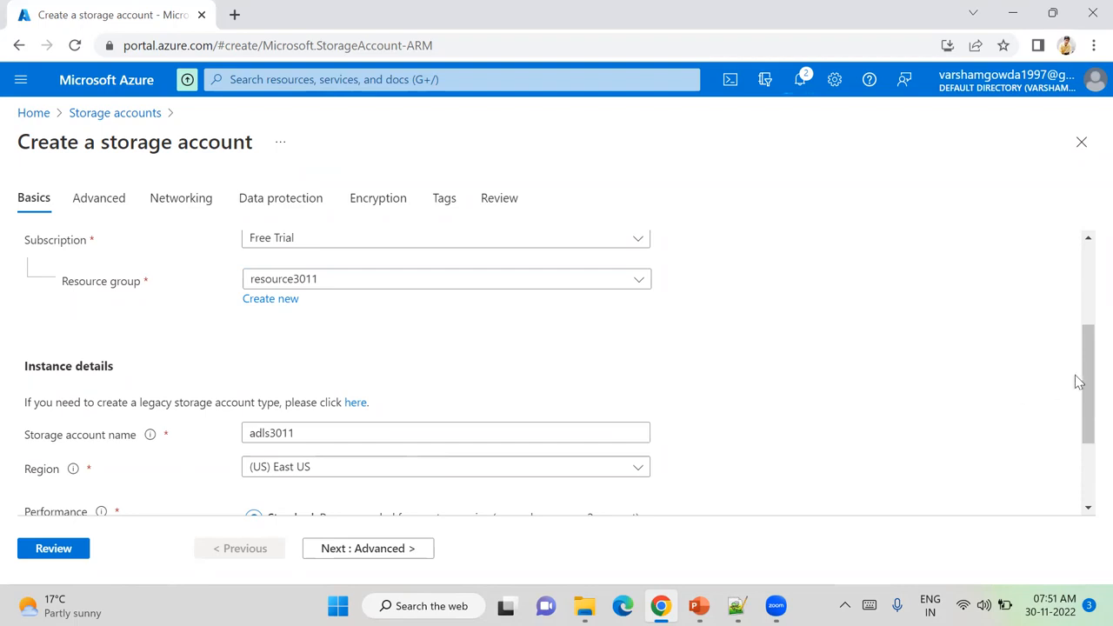
left_click_drag(1087, 394, 1084, 439)
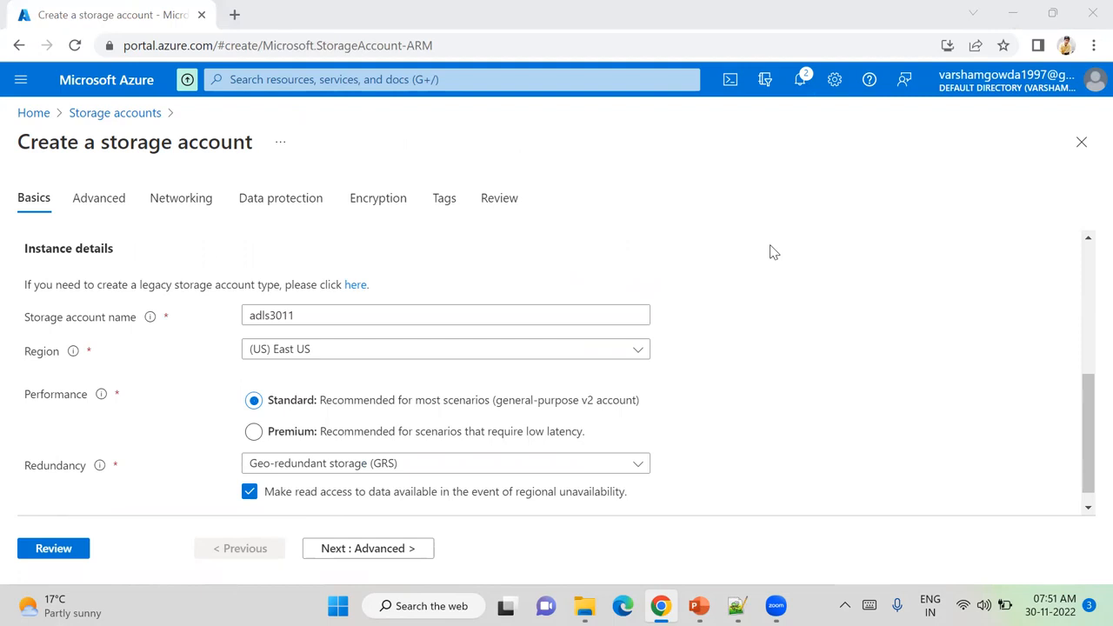
- Enable the hierarchical namespace for Data Lake Storage Gen2 in the advanced settings and create the storage account
left_click(357, 548)
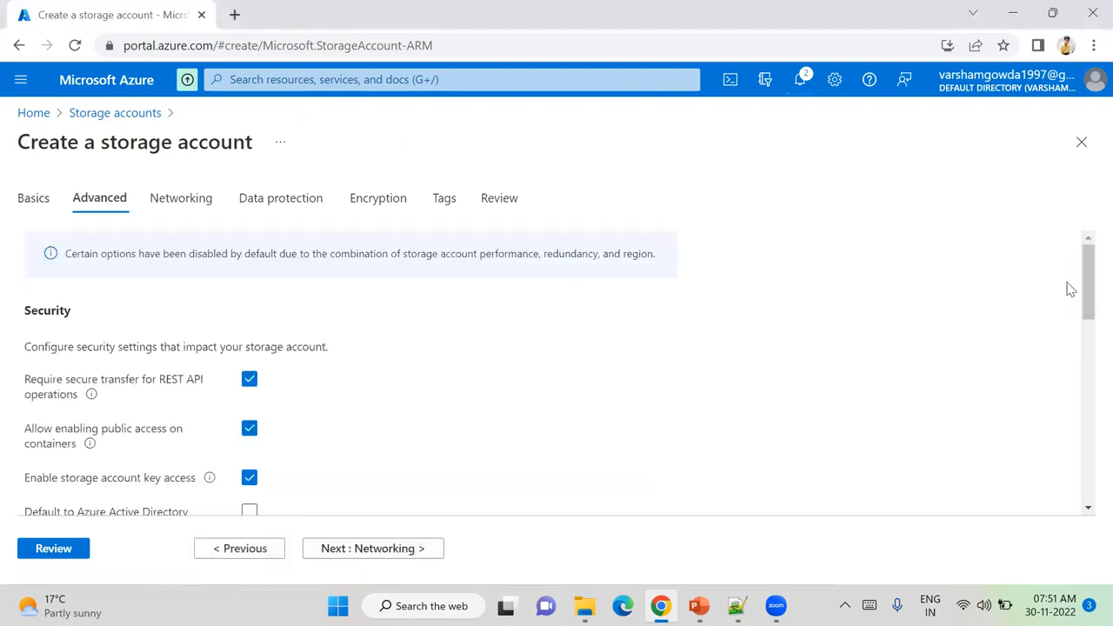
left_click_drag(1085, 281, 1088, 435)
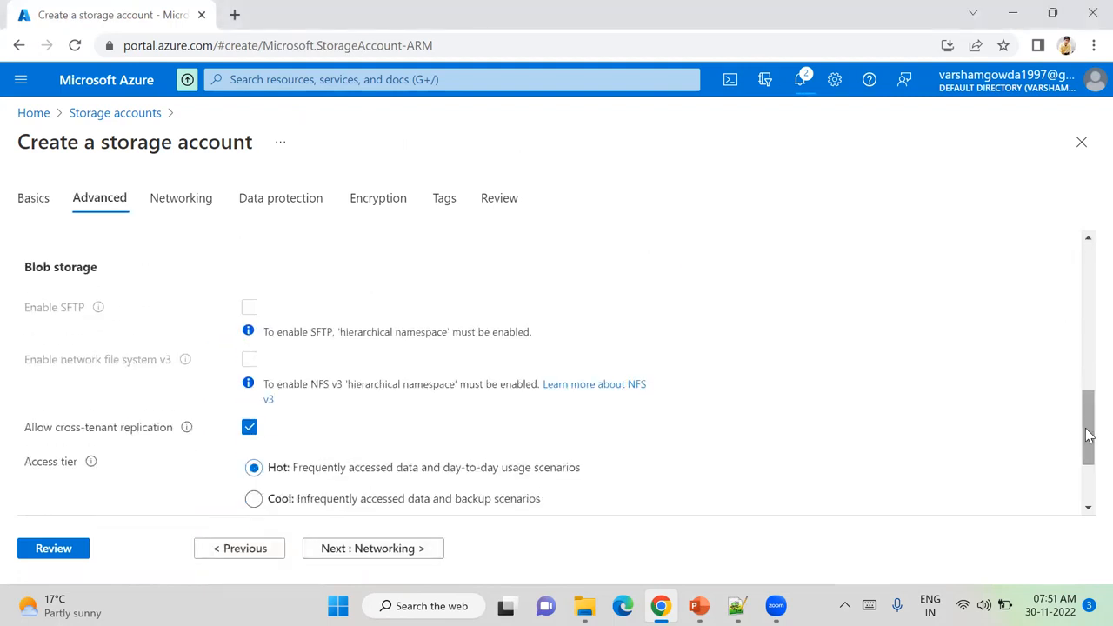
scroll(1026, 409, "up", 2)
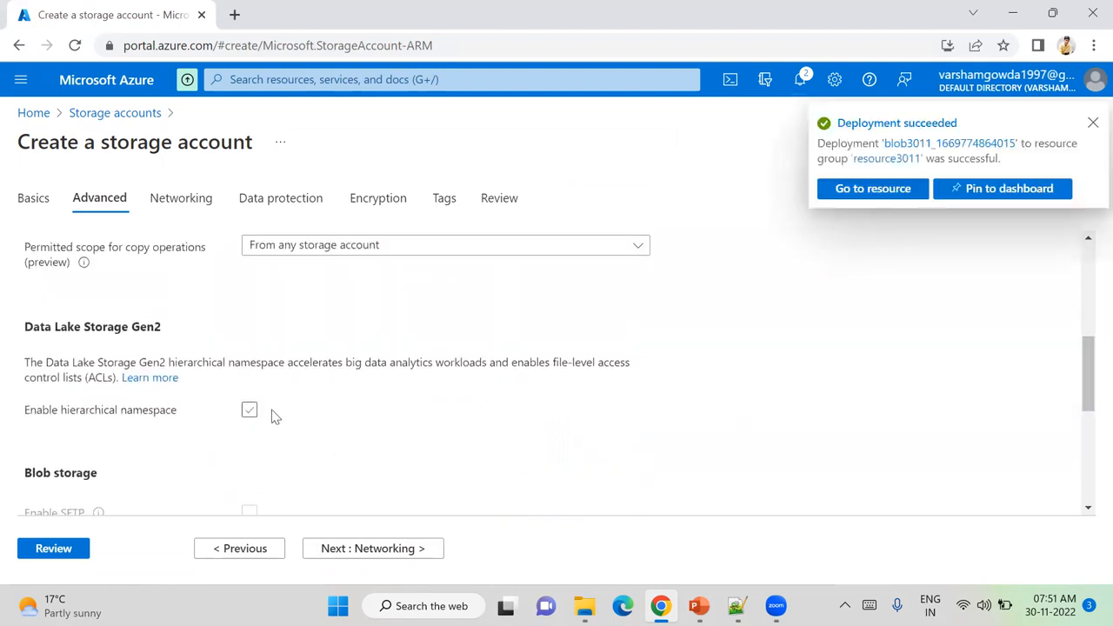
left_click(249, 410)
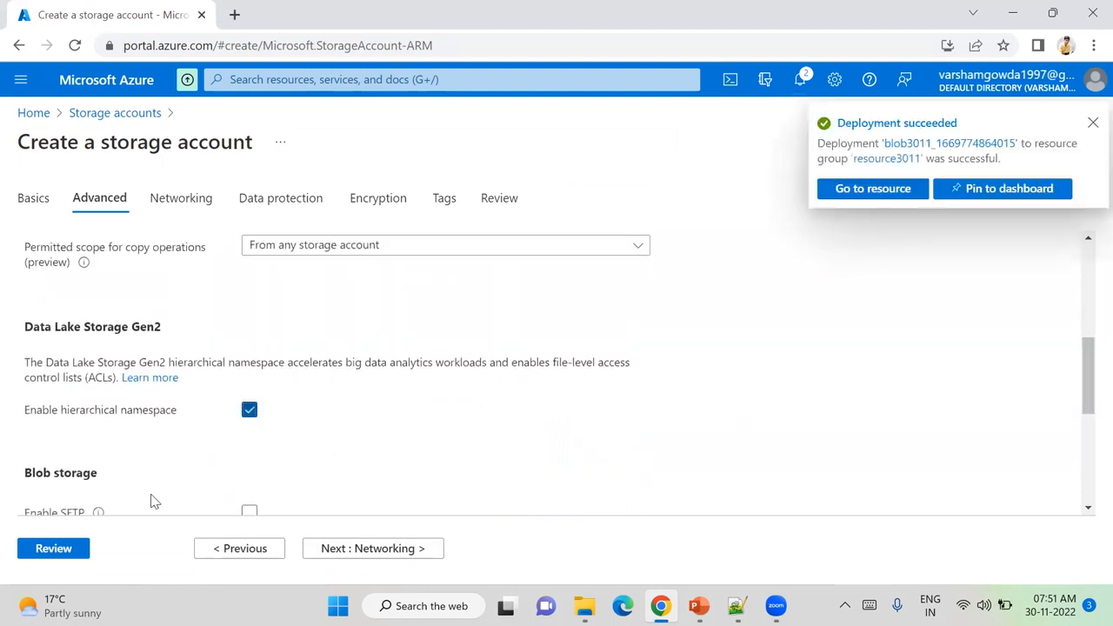
left_click(28, 554)
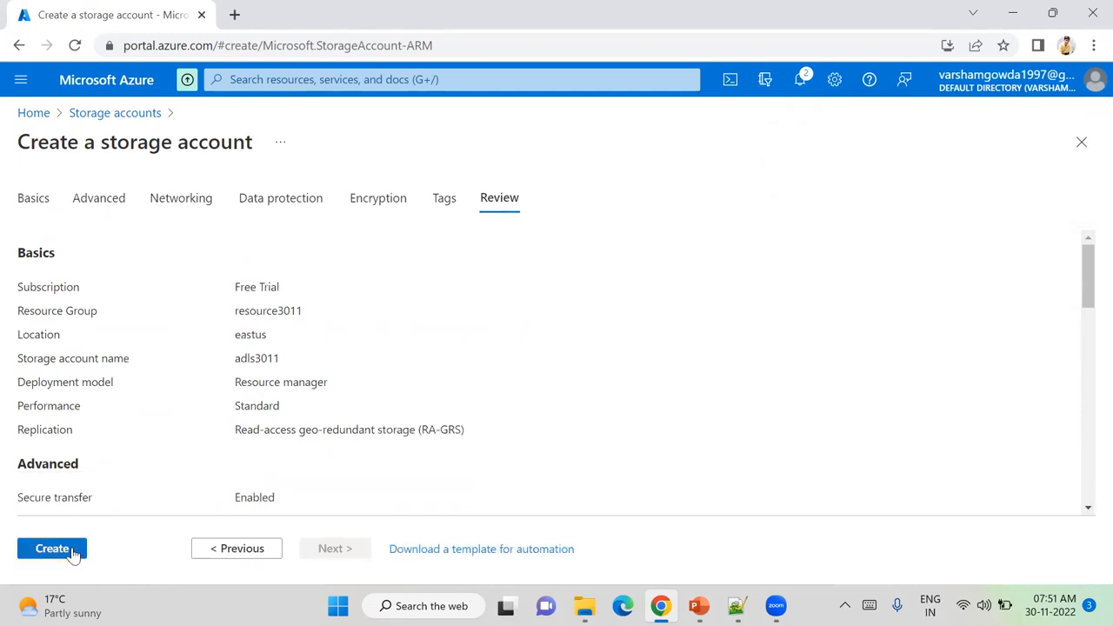
left_click(73, 553)
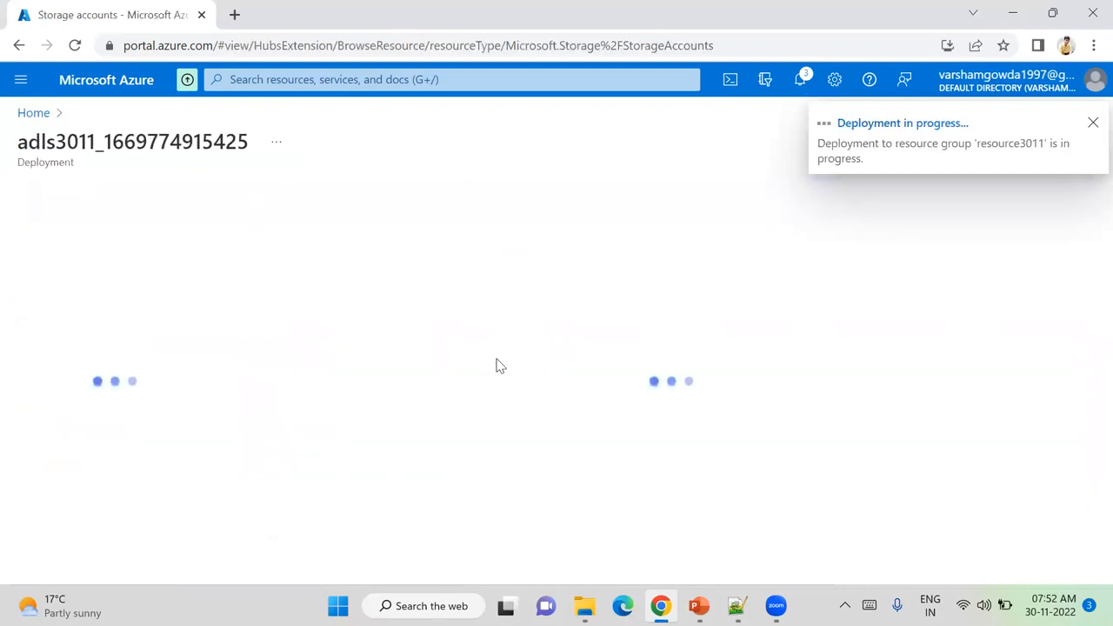
- Open resource group resource3011 from the portal home and refresh its list of resources
left_click(35, 114)
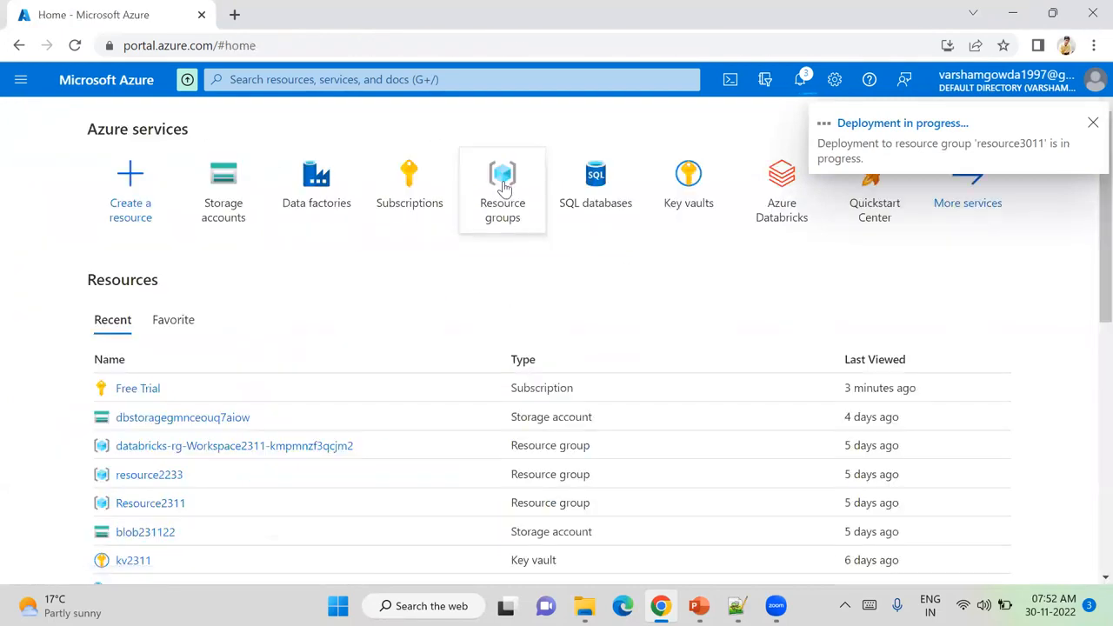
left_click(504, 187)
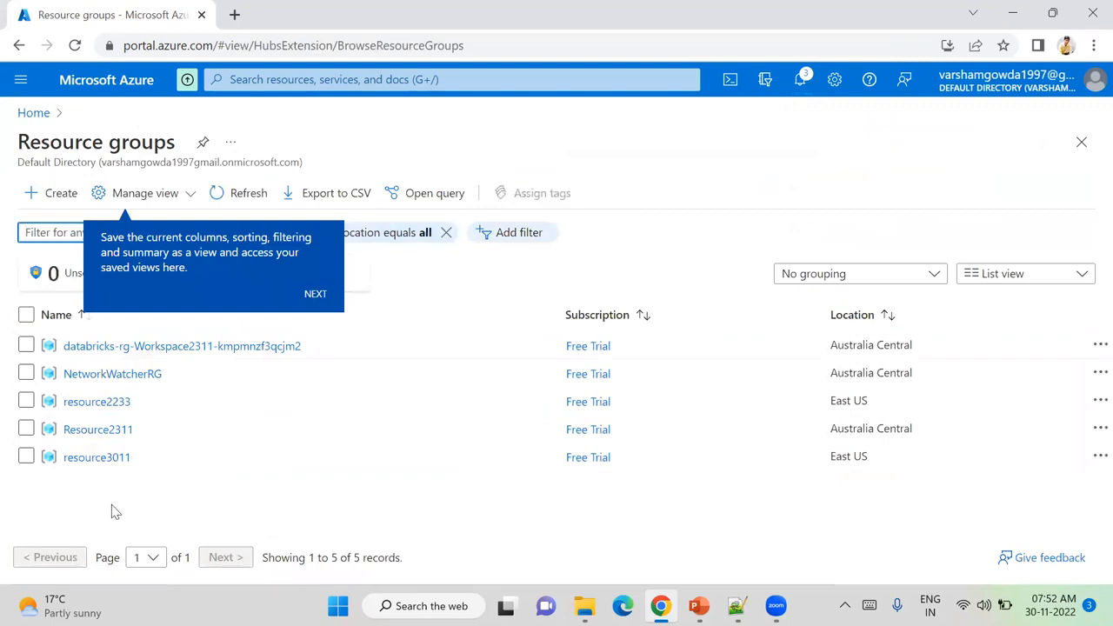
left_click(86, 460)
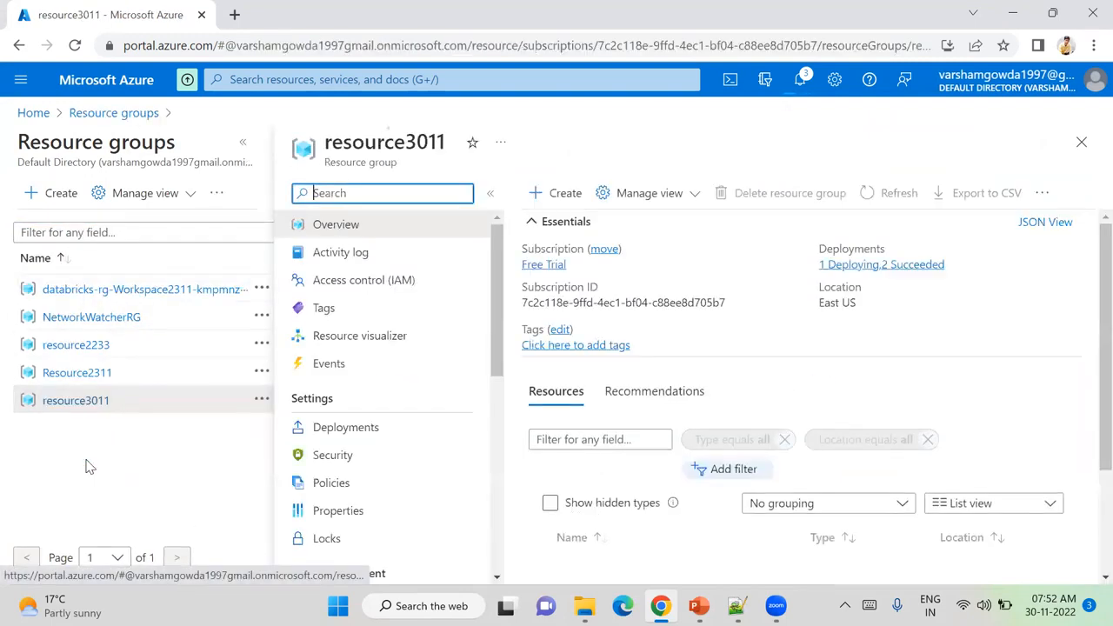
left_click(243, 142)
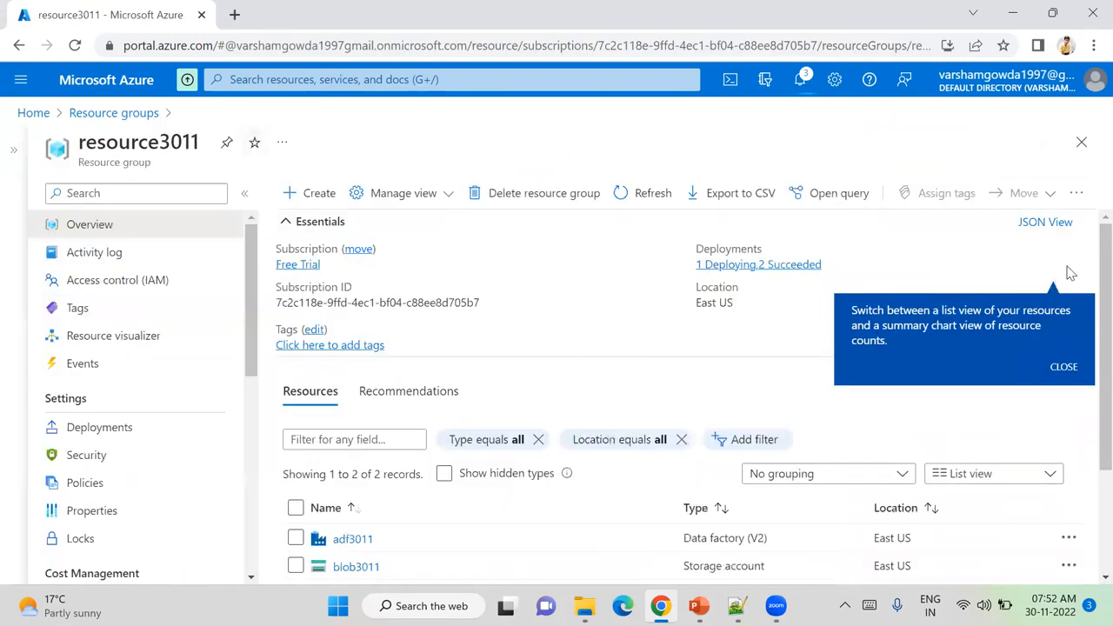
scroll(1085, 261, "down", 1)
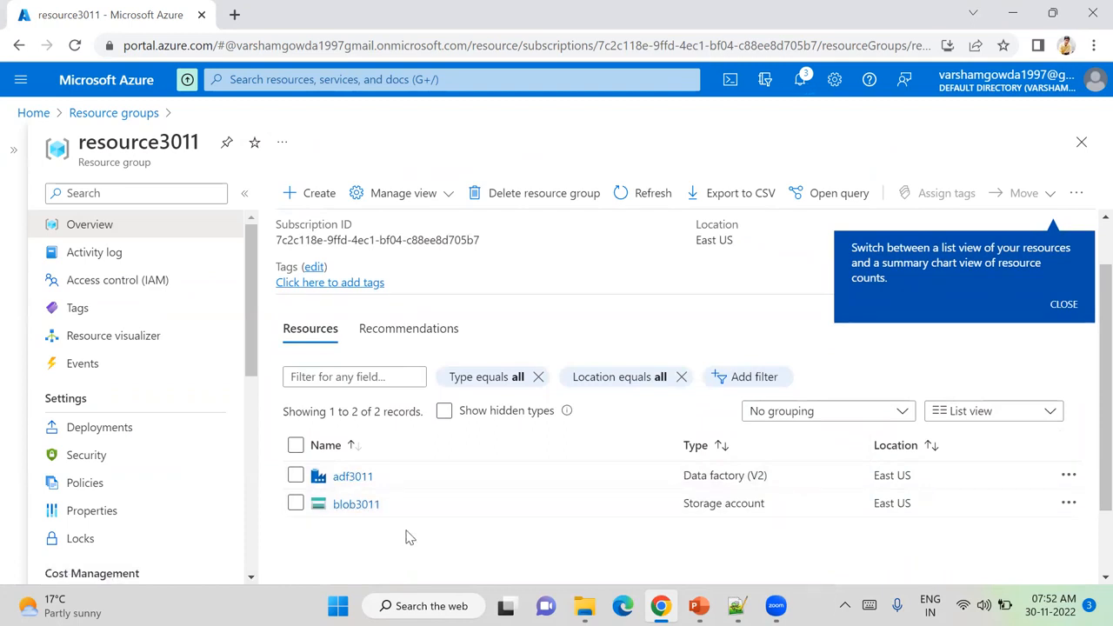
left_click(1062, 304)
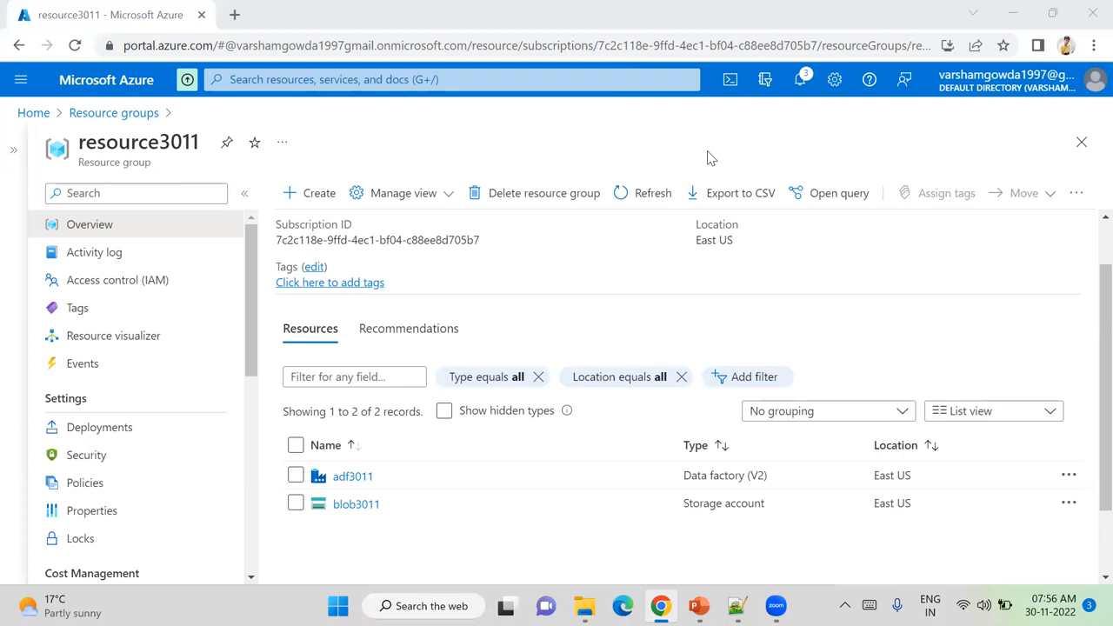
left_click(636, 203)
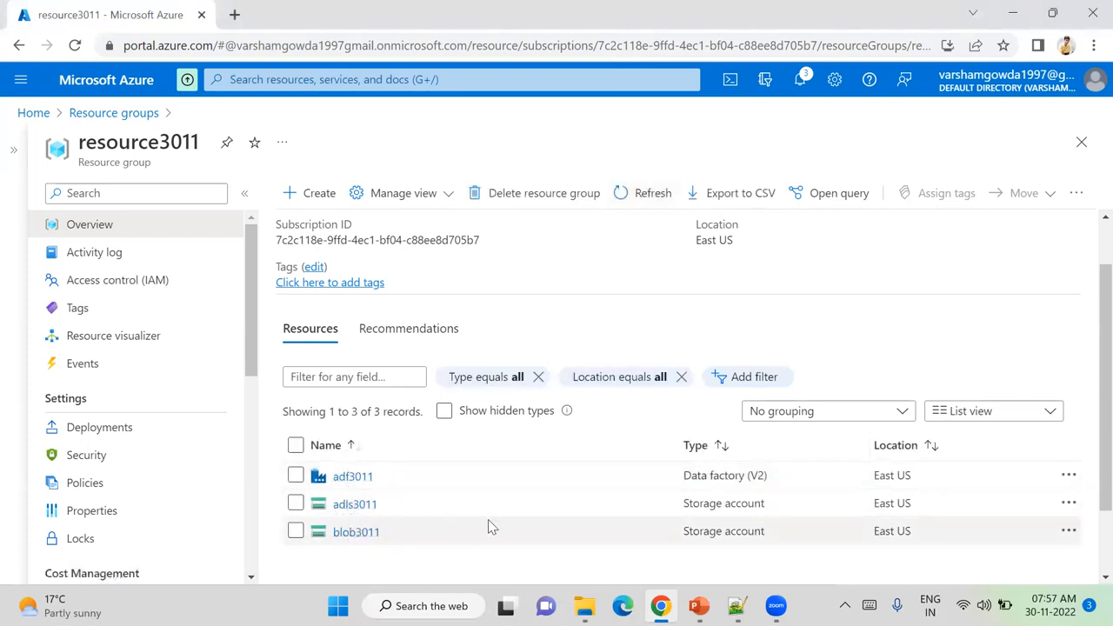
- Open storage account blob3011 in a new browser tab and go to its containers
right_click(370, 535)
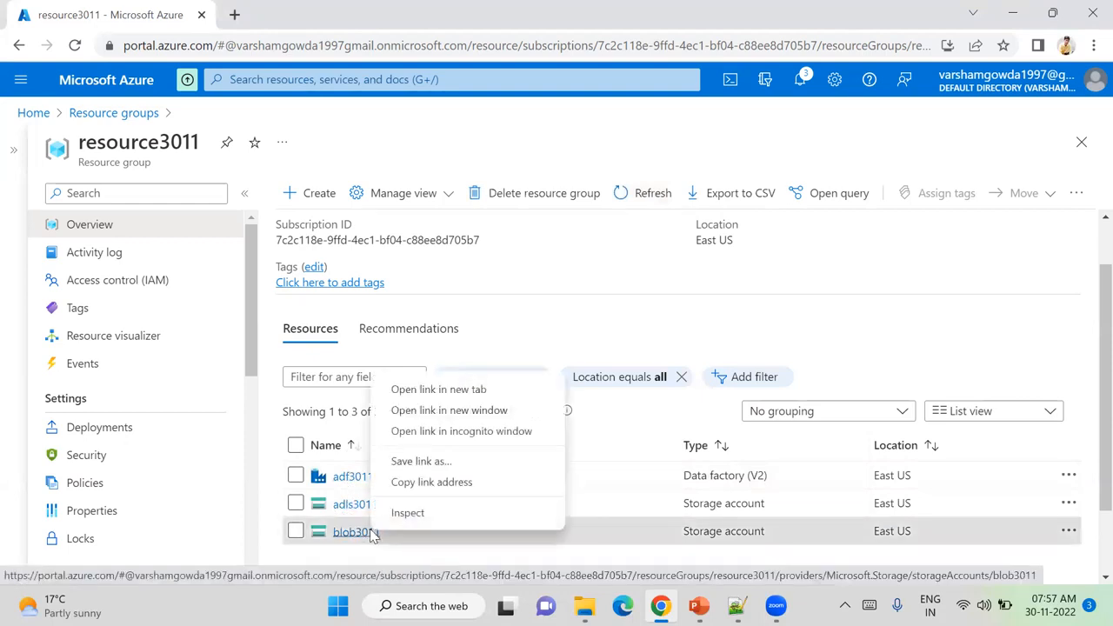
left_click(426, 389)
left_click(308, 15)
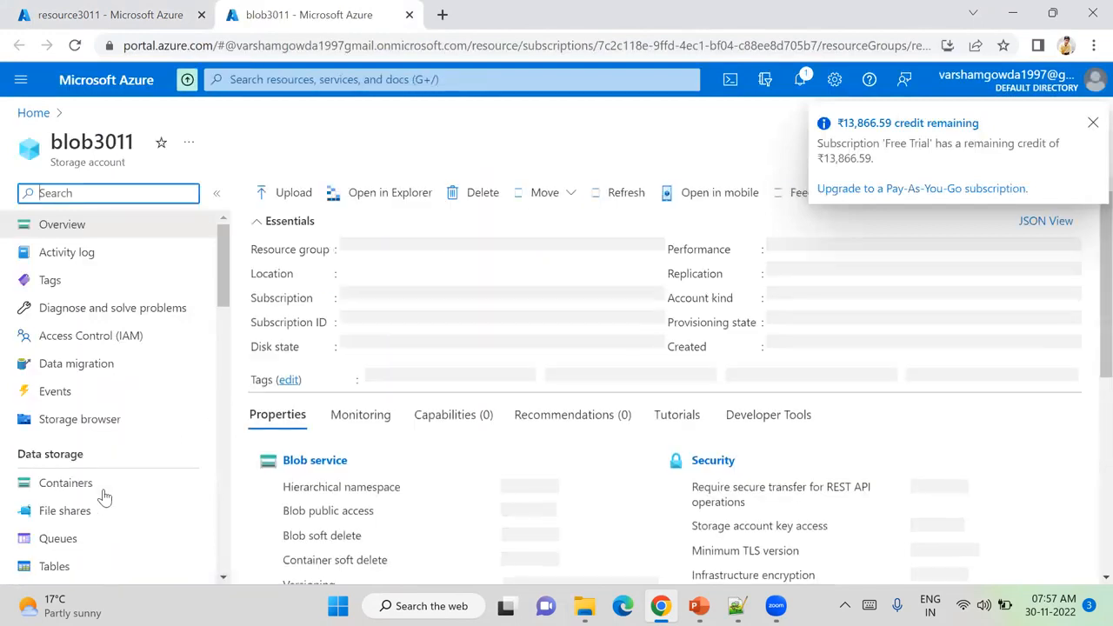
left_click(97, 492)
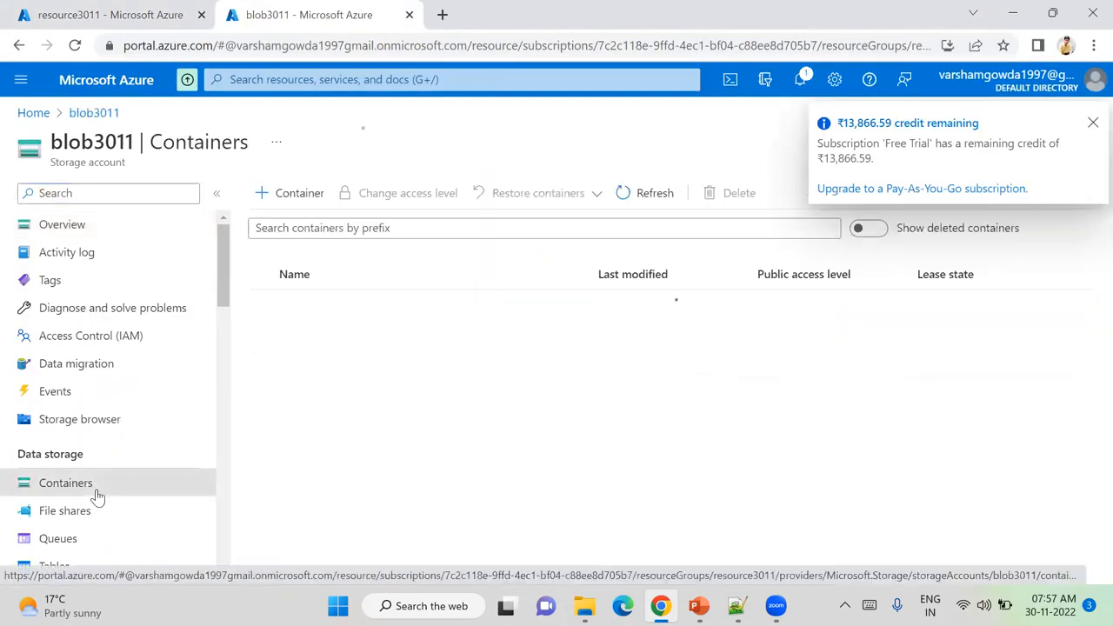
- Create a container named input with private access in blob3011 and open it
left_click(296, 195)
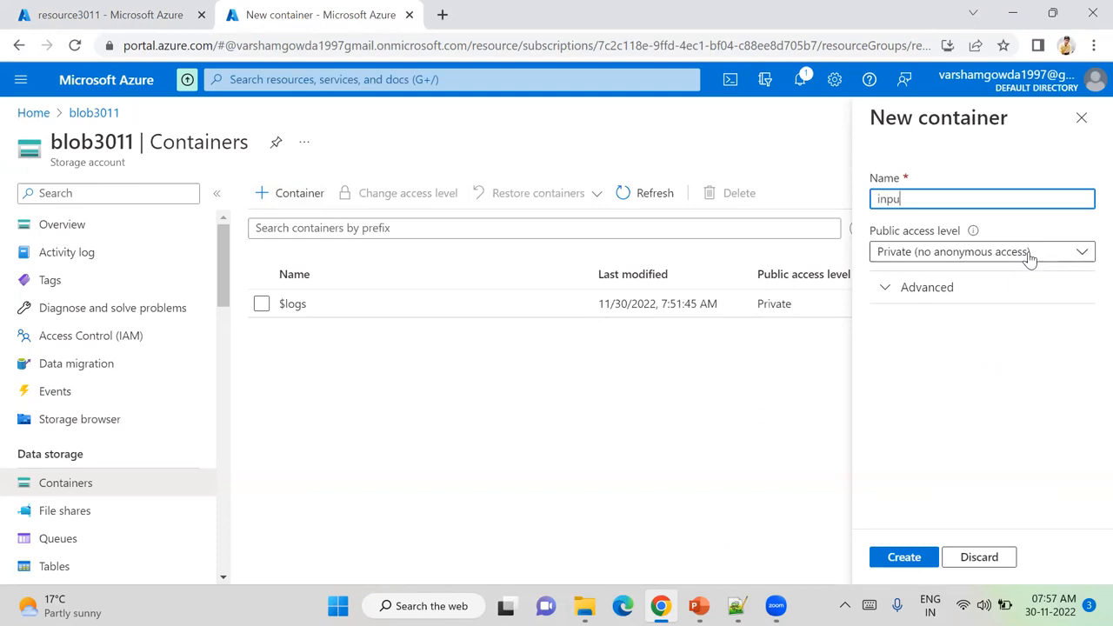
left_click(899, 560)
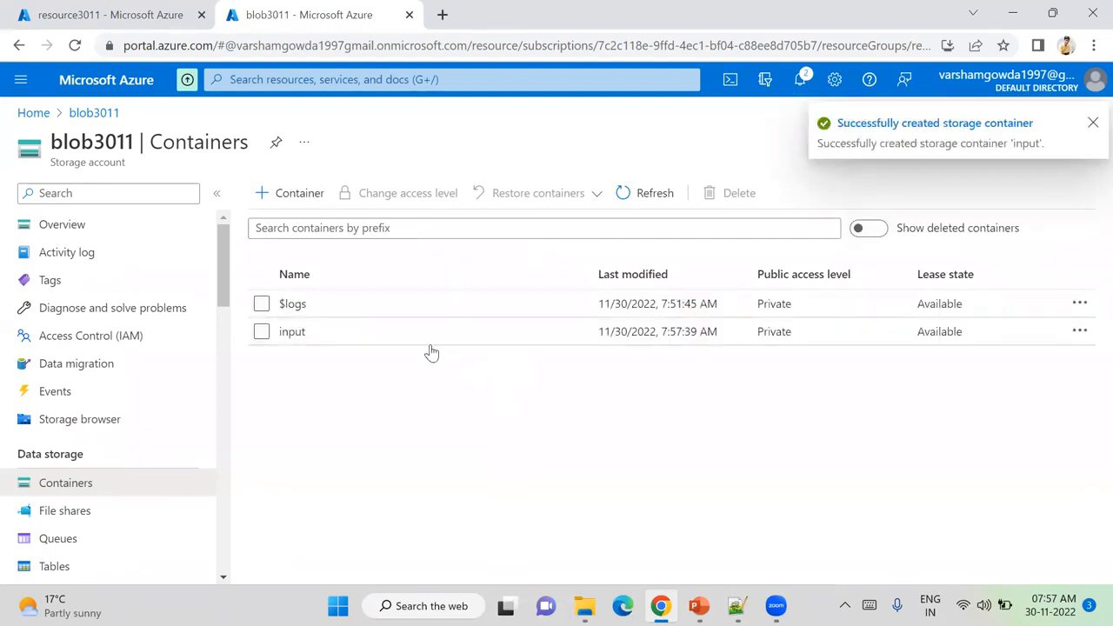
left_click(425, 340)
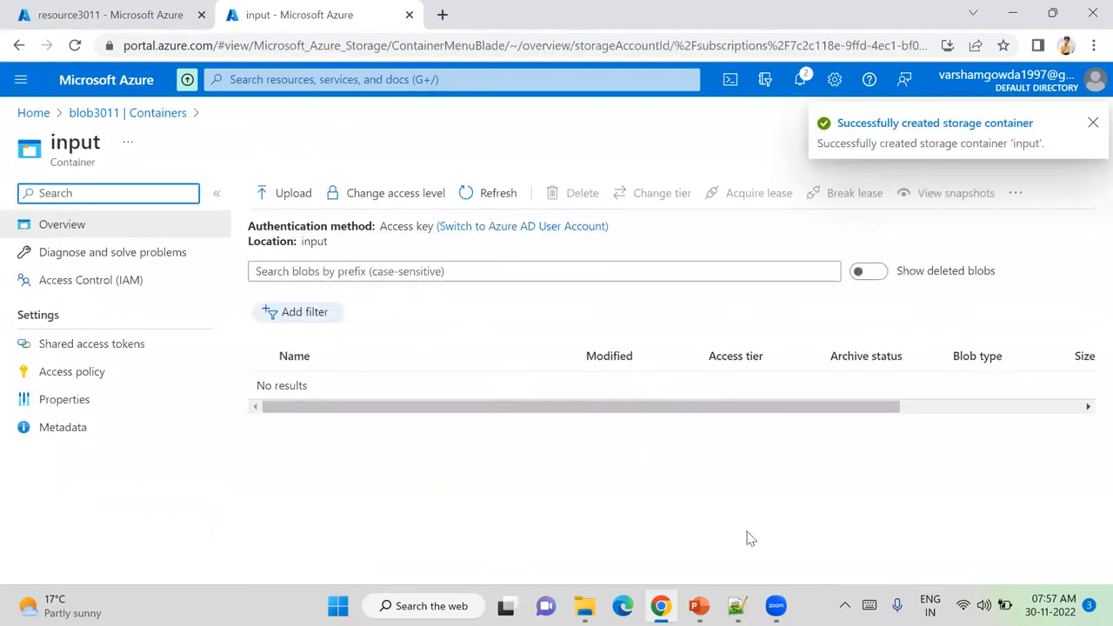
- Check the input file names on the Get metadata slide in PowerPoint and return to the Azure portal in Chrome
mouse_move(736, 606)
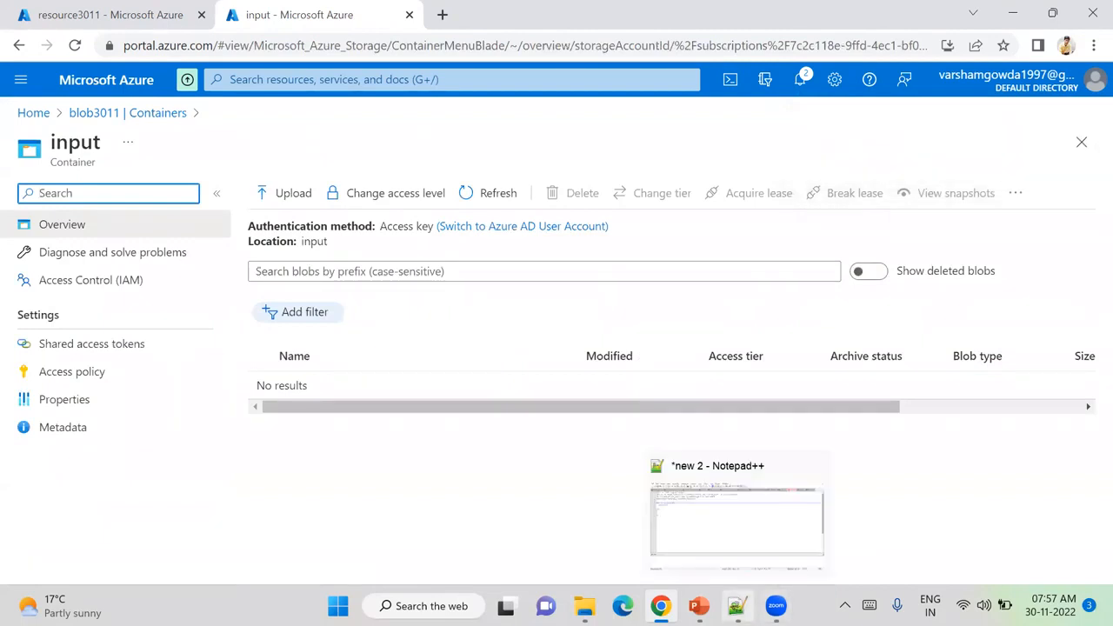
left_click(698, 606)
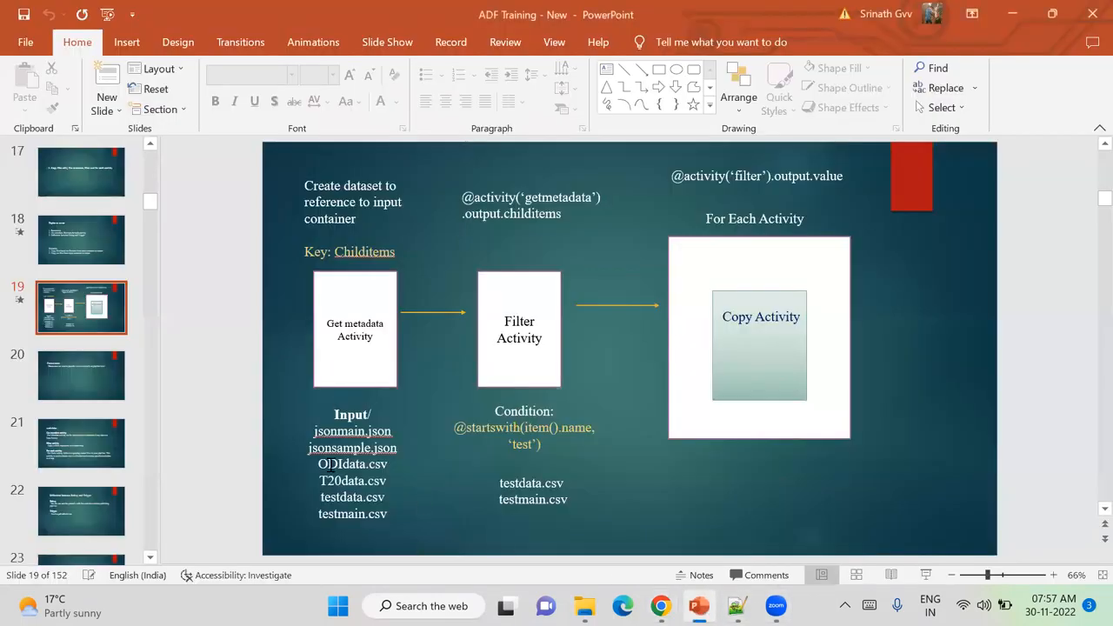
mouse_move(660, 606)
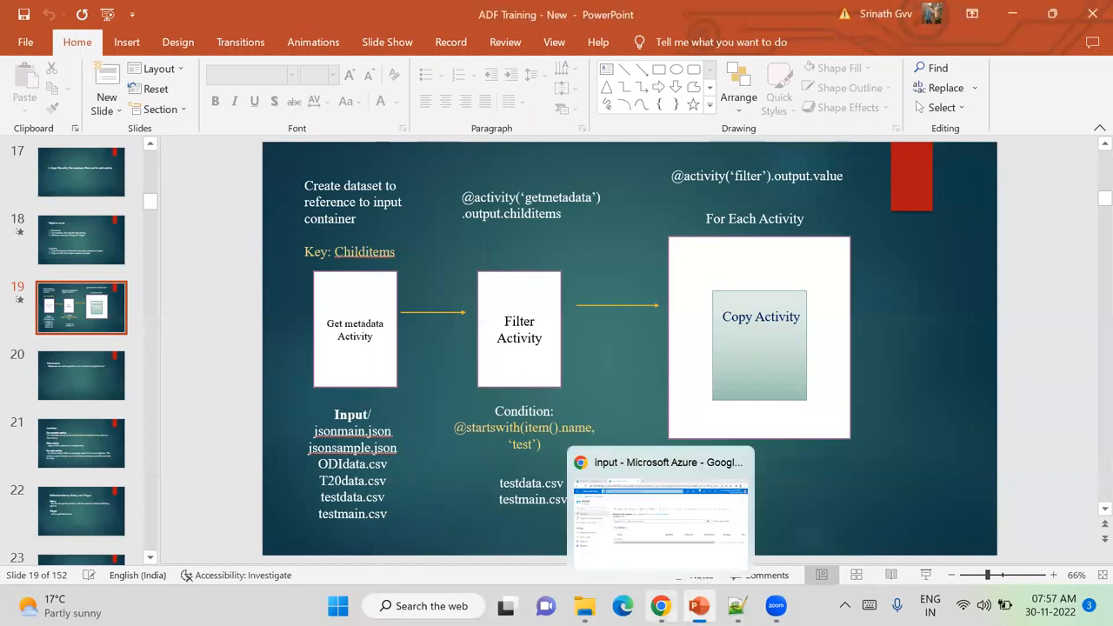
left_click(579, 556)
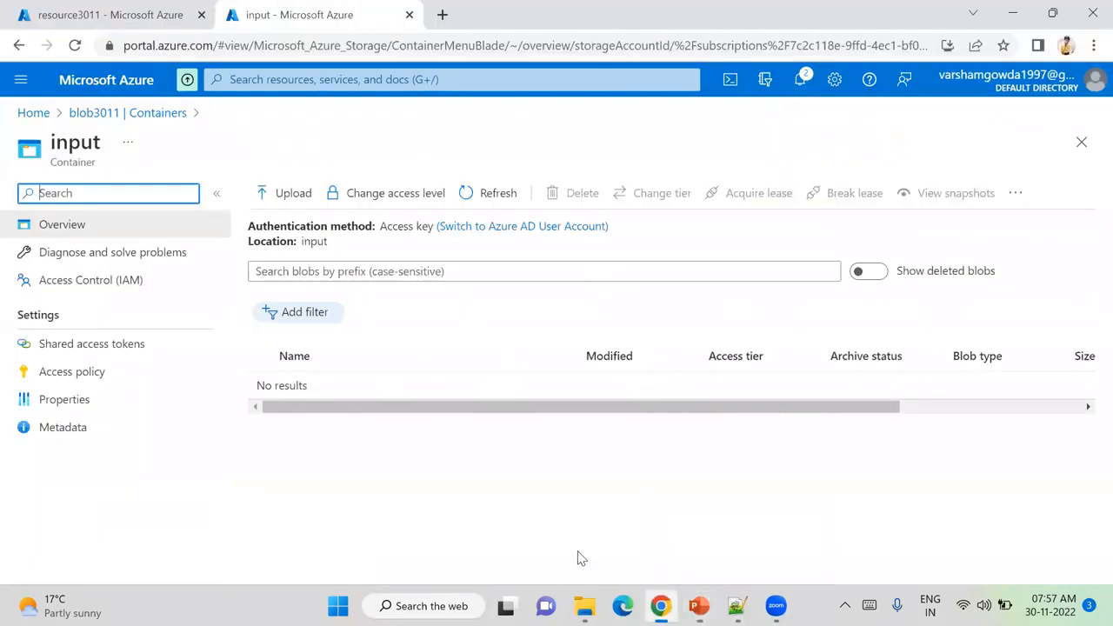
- Upload testmain, testdata, T20Data, ODIdata, jsonsample and jsonage from the Azure Data folder to the input container
left_click(289, 193)
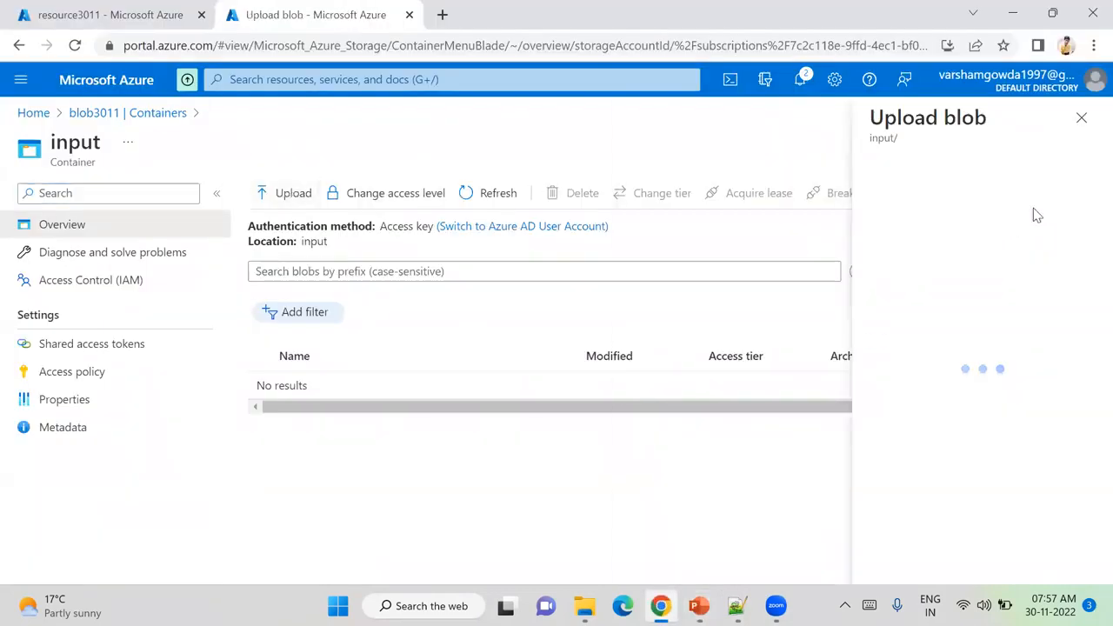
left_click(1085, 189)
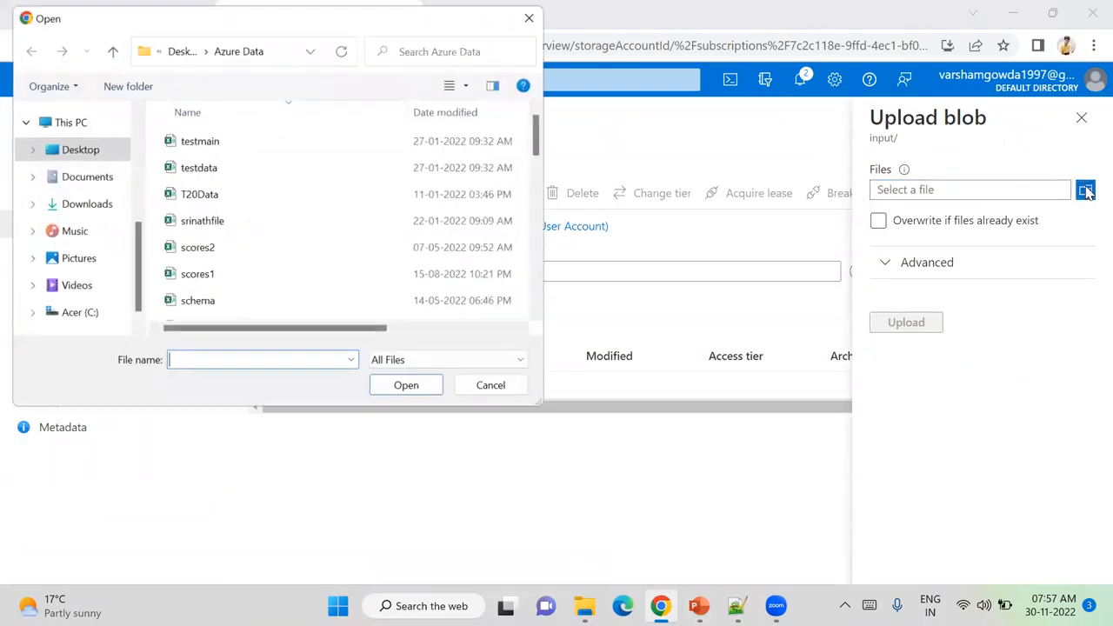
left_click(241, 144)
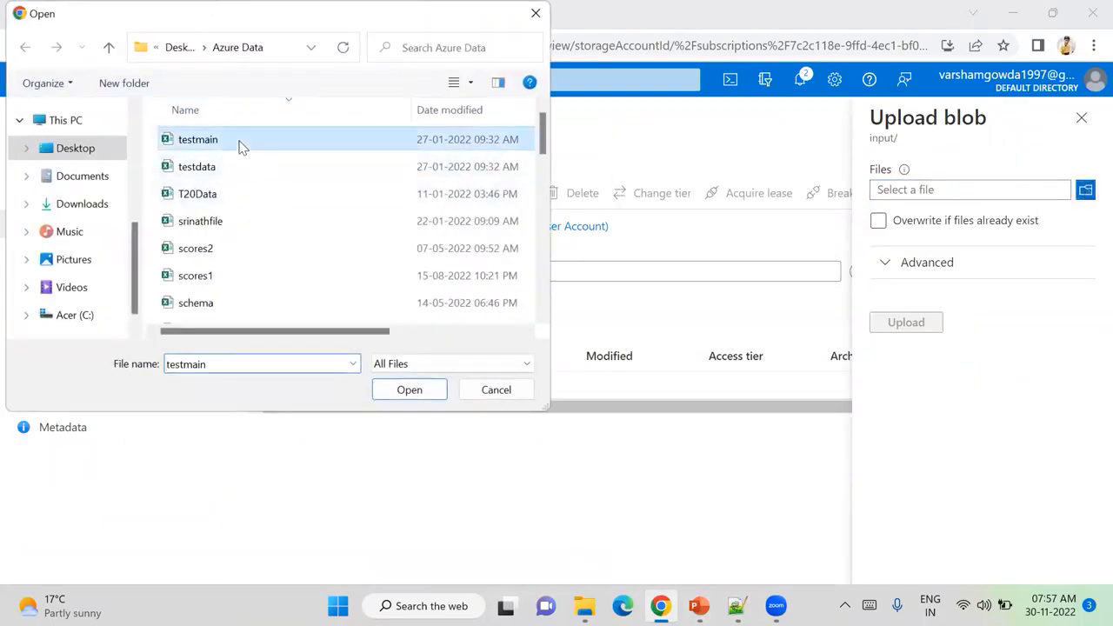
left_click(229, 193, "shift")
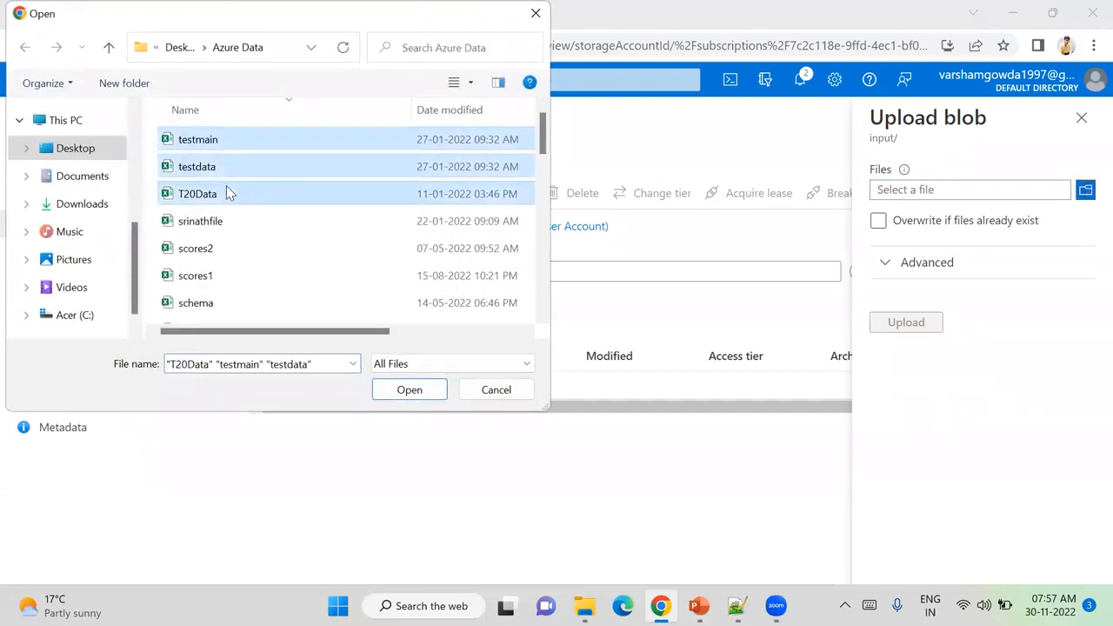
left_click_drag(539, 147, 548, 226)
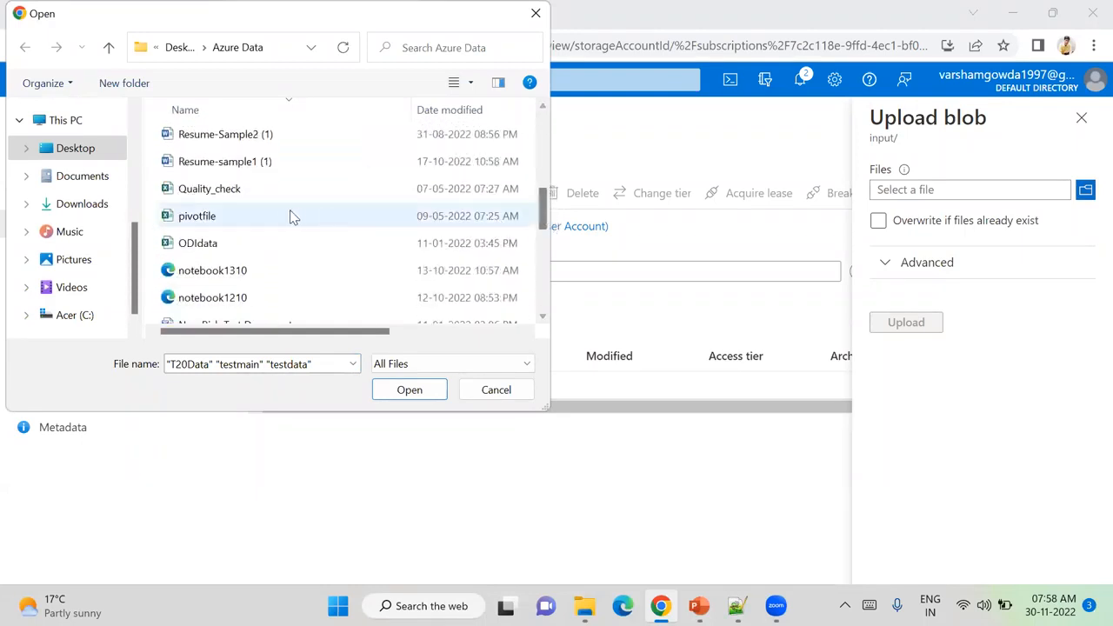
left_click(255, 245, "ctrl")
left_click_drag(540, 205, 543, 252)
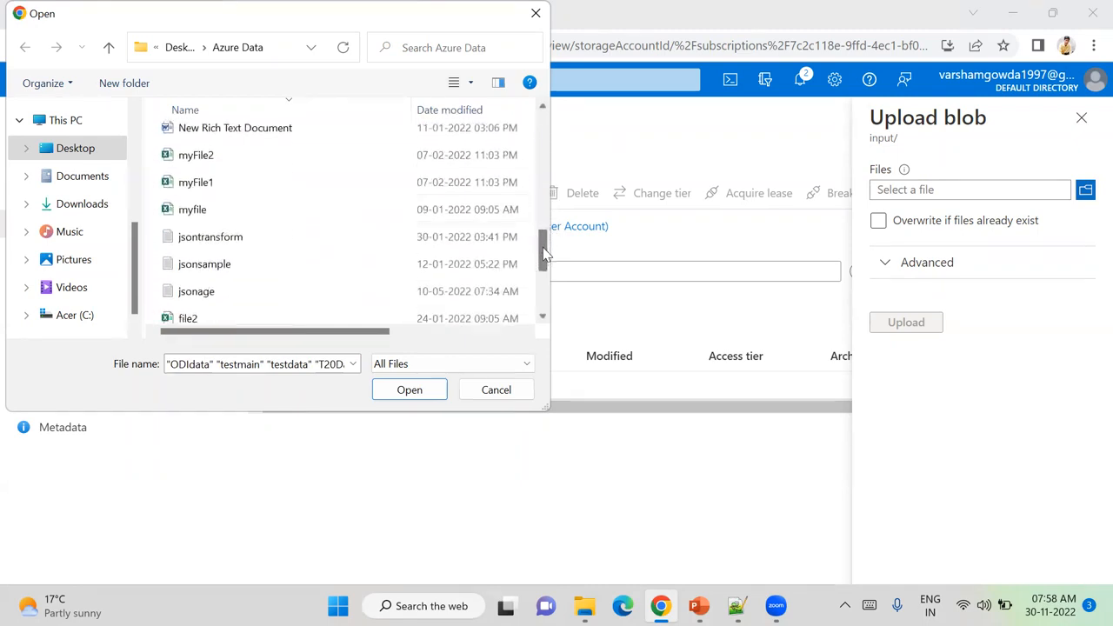
left_click(245, 265, "ctrl")
left_click(230, 293, "ctrl")
left_click(409, 389)
left_click(904, 323)
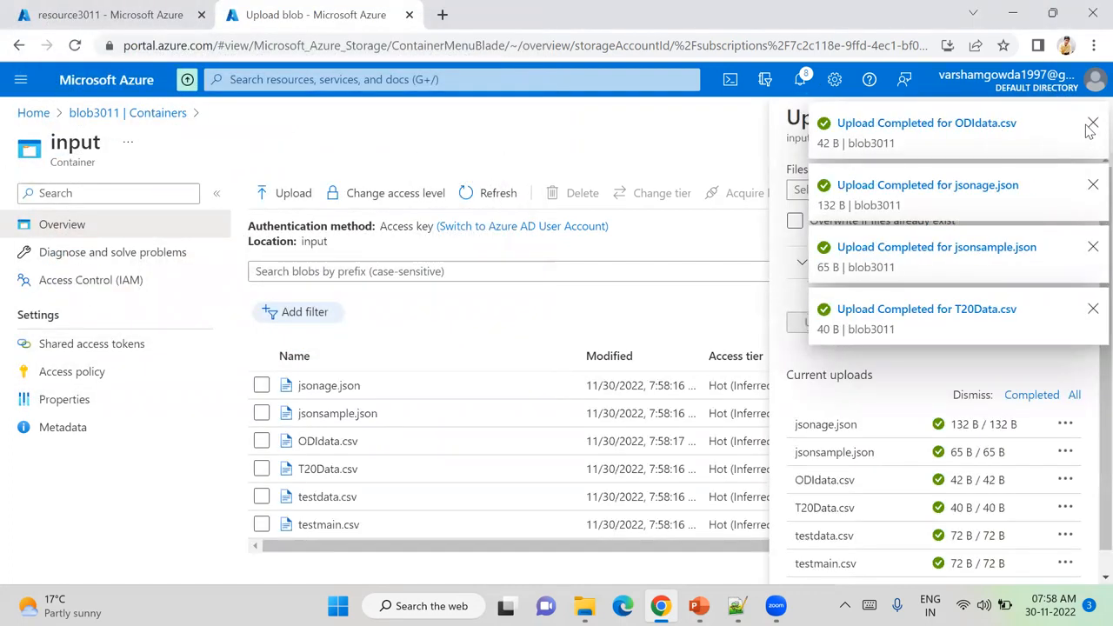
- Dismiss the upload notifications covering the Upload blob pane
left_click(1091, 123)
left_click(1091, 123)
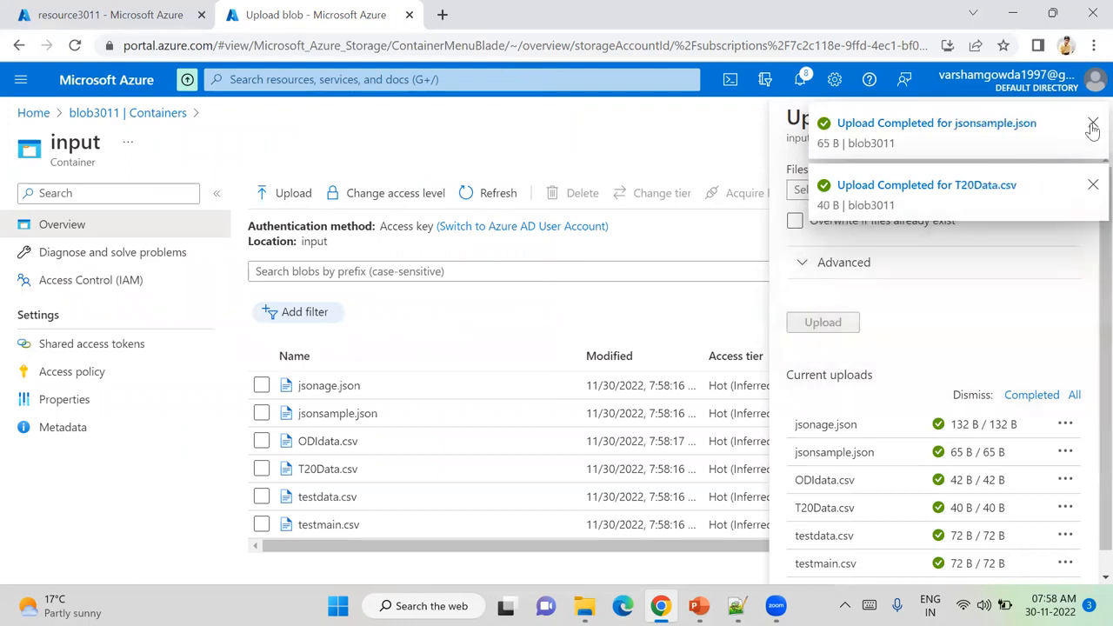
left_click(1092, 123)
left_click(1092, 125)
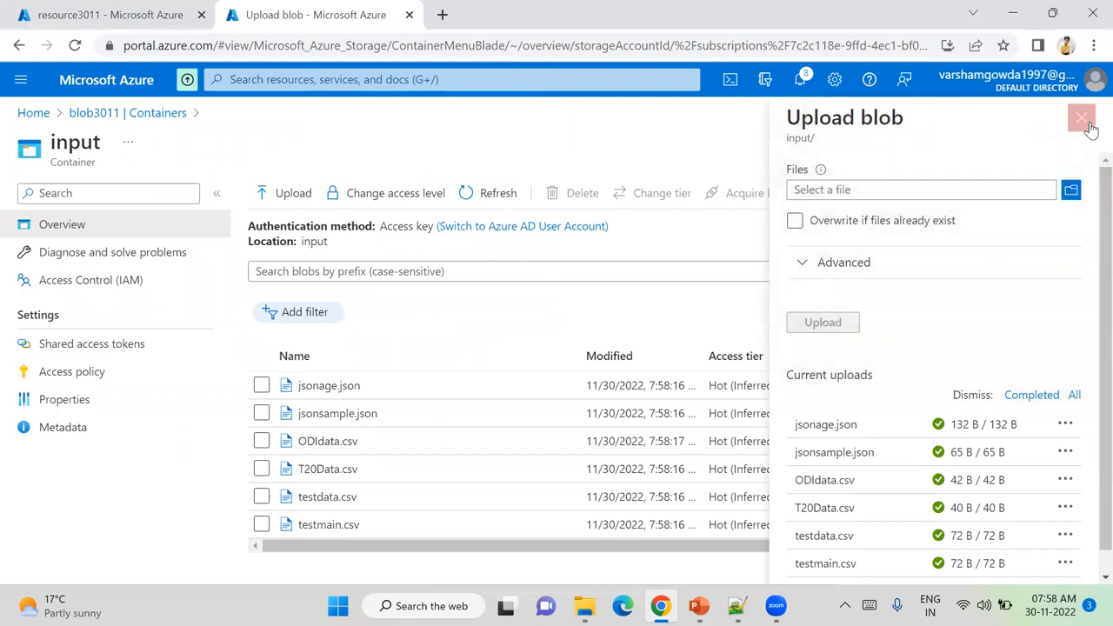
- Close the Upload blob pane and open the containers list of storage account adls3011 in a separate browser tab
left_click(1084, 122)
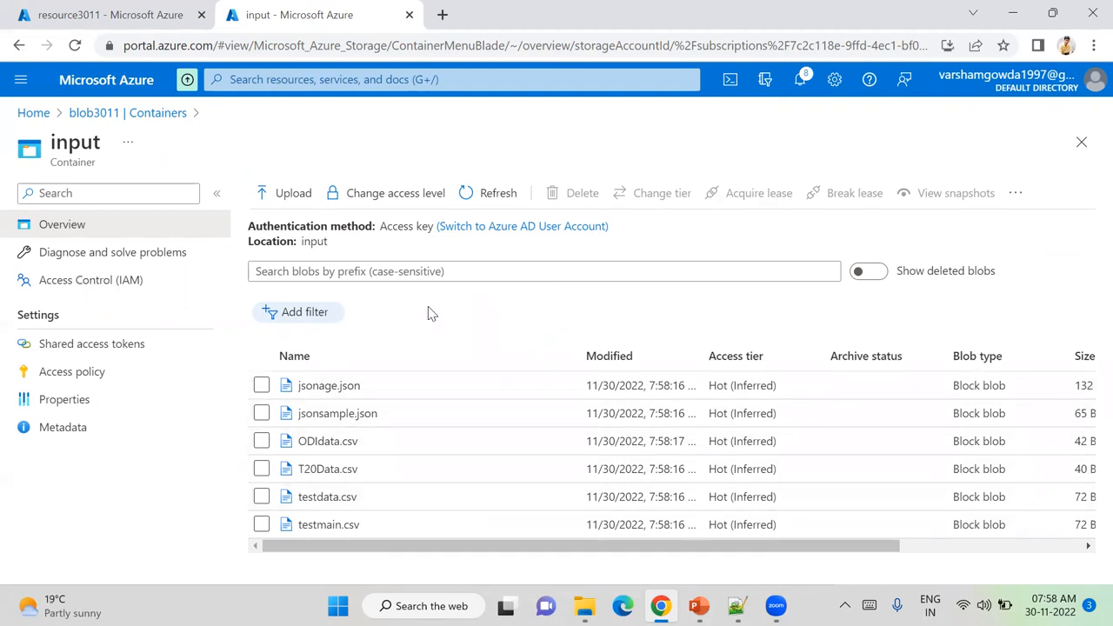
left_click(73, 9)
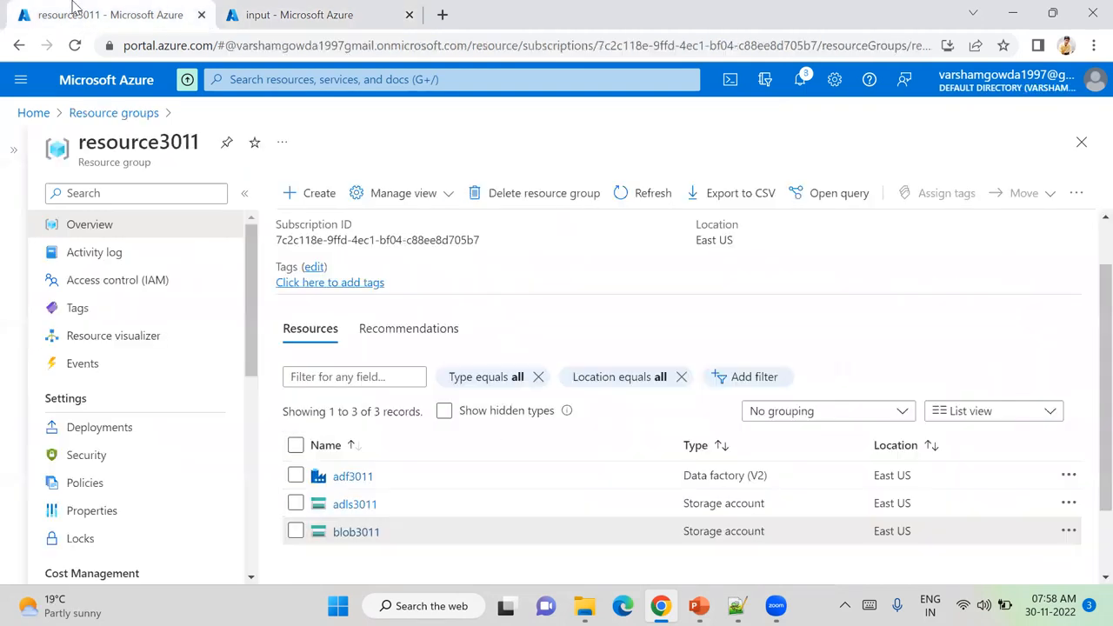
right_click(337, 505)
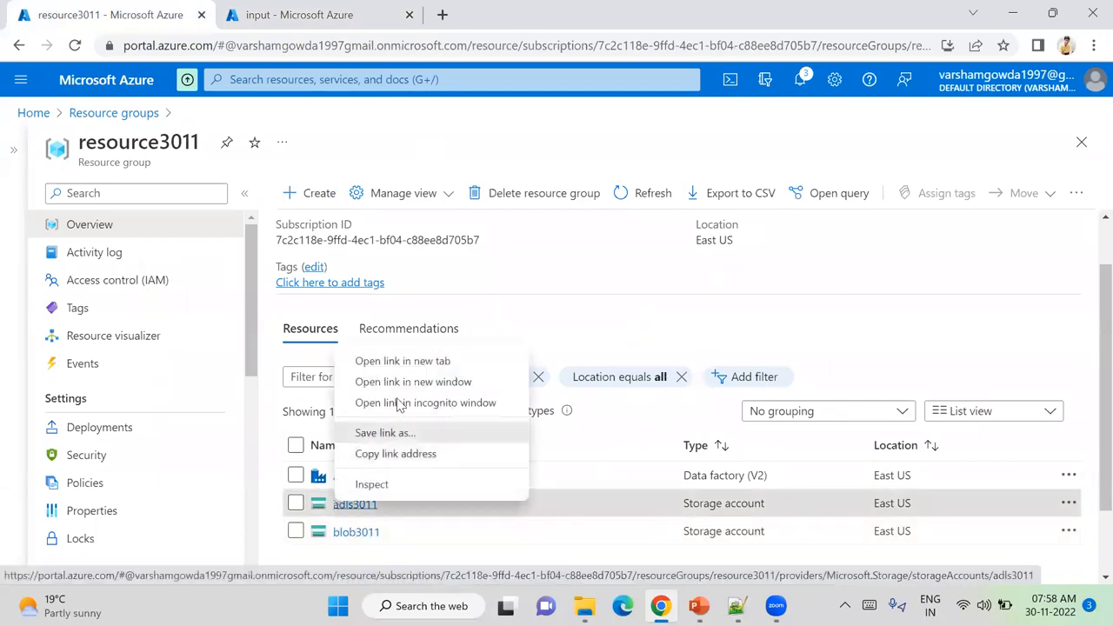
left_click(432, 360)
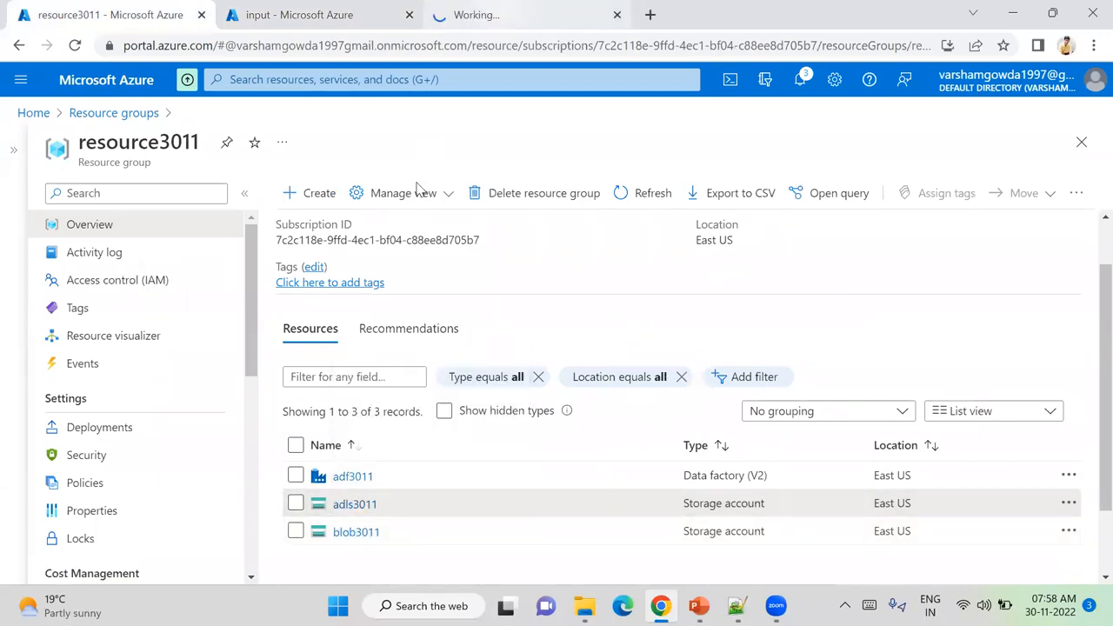
key("ctrl+Tab")
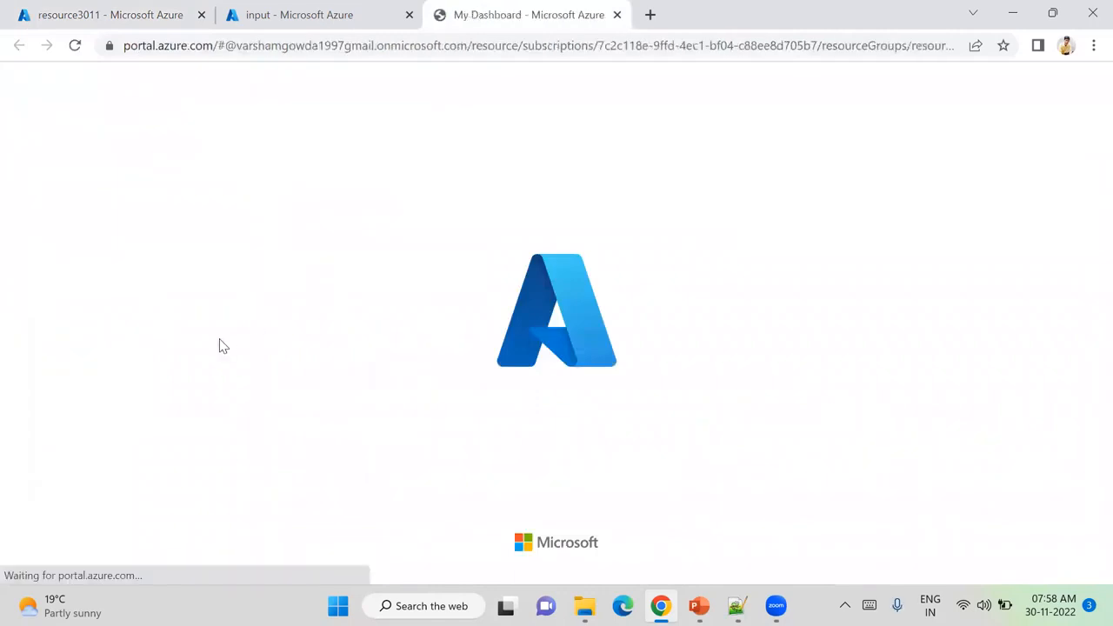
left_click(87, 483)
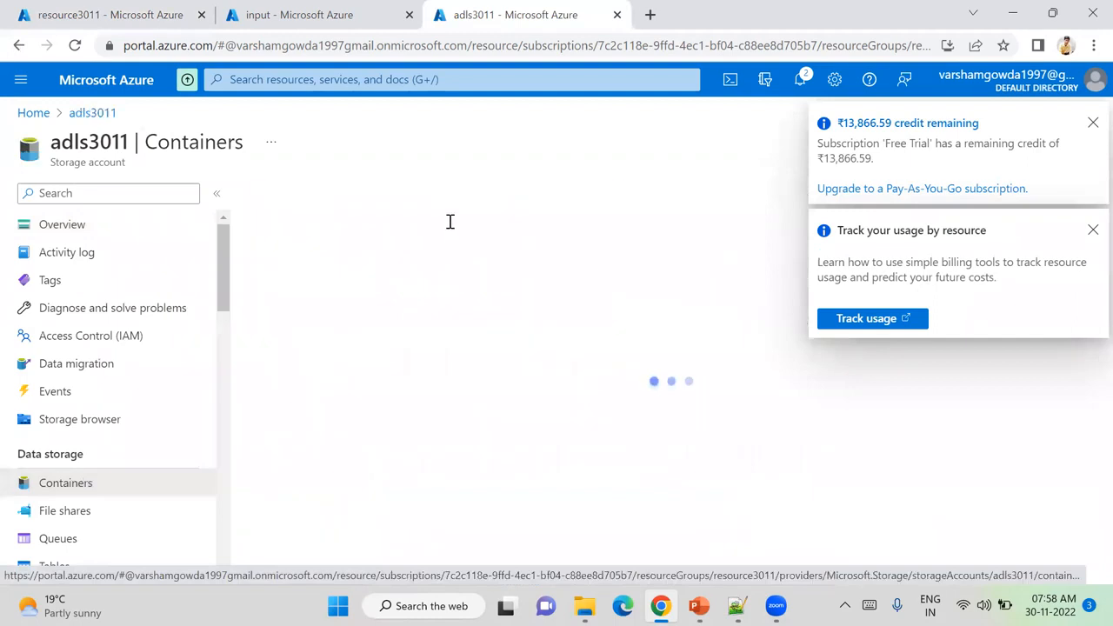
- Create a container named output with private access in adls3011 and dismiss the notifications
left_click(278, 203)
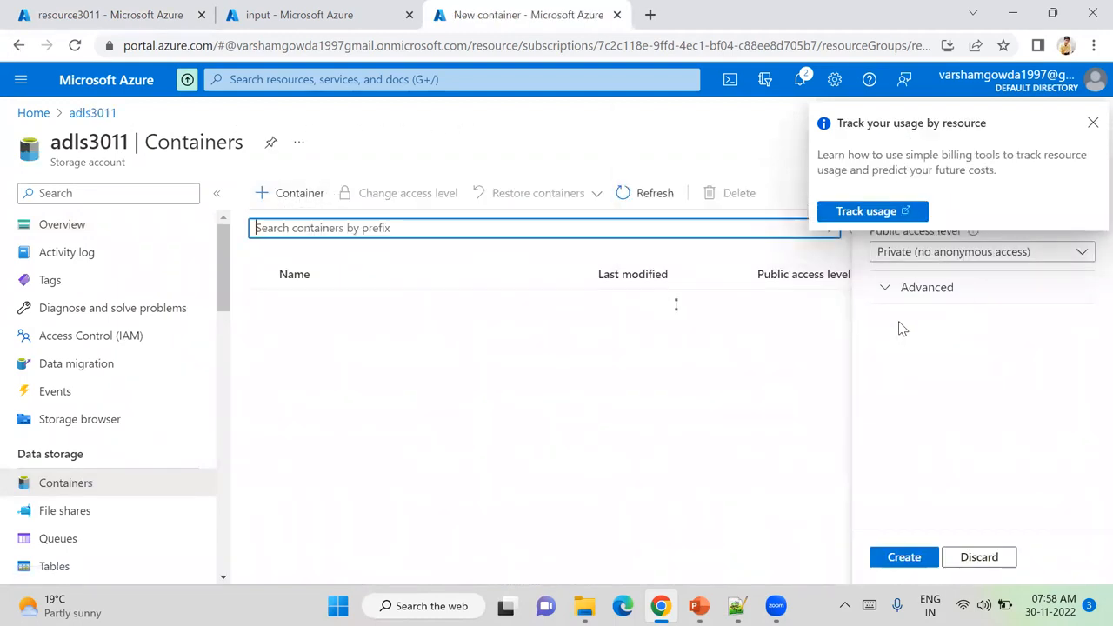
left_click(1092, 124)
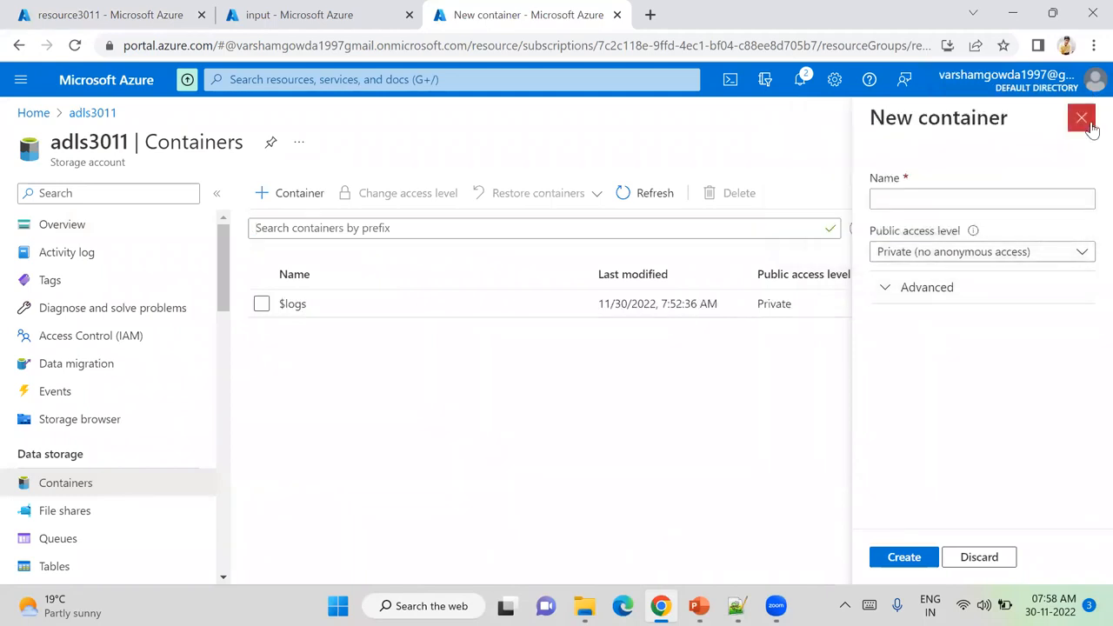
left_click(999, 195)
type("ou")
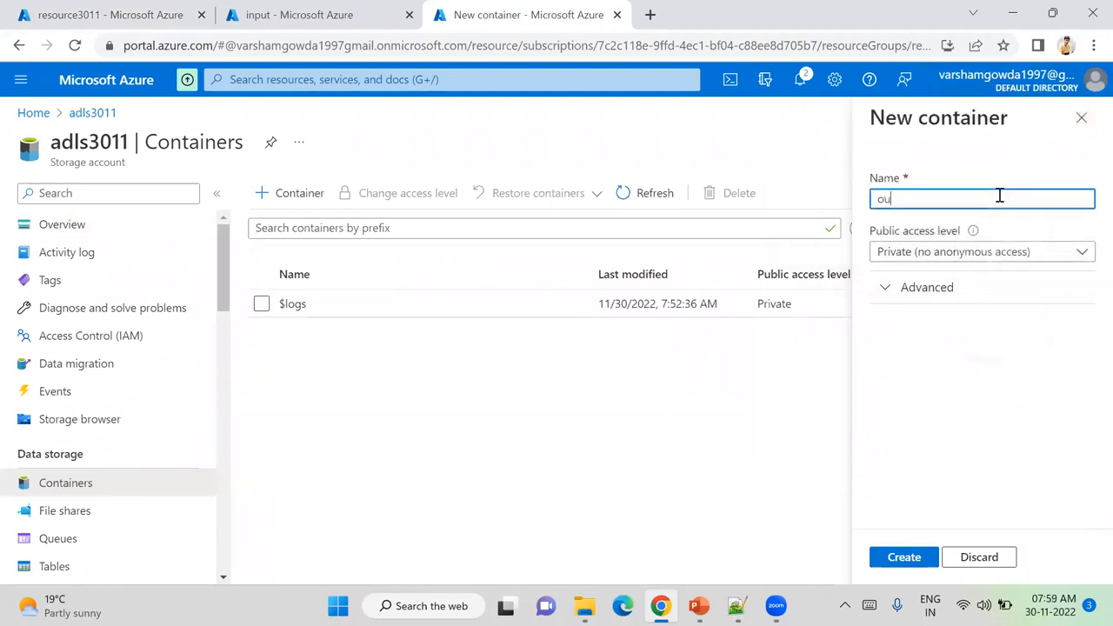
type("tput")
left_click(885, 558)
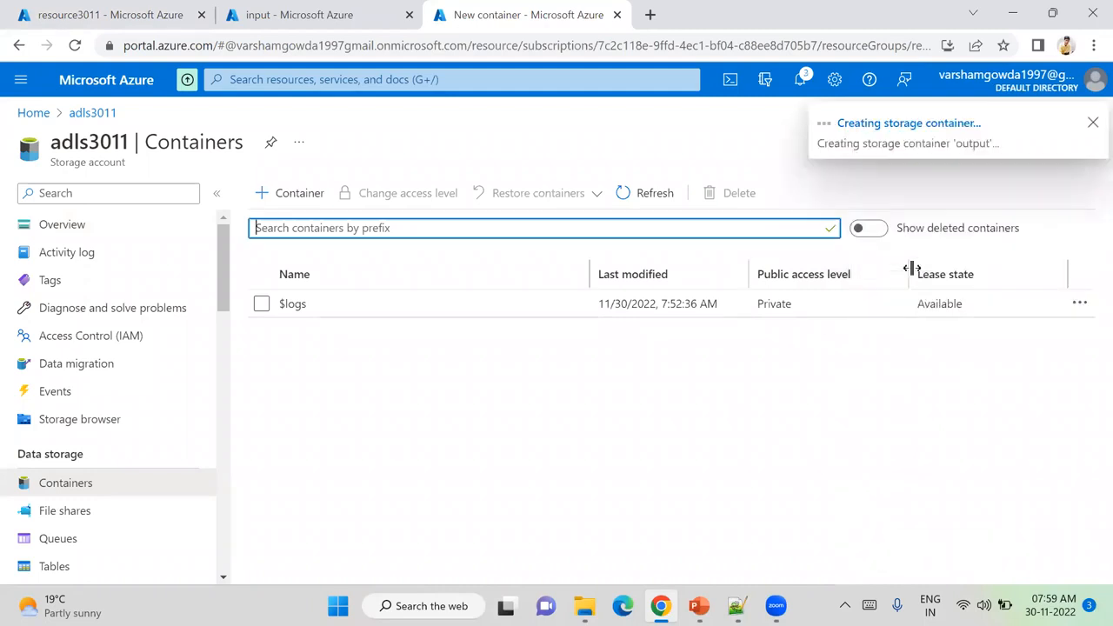
left_click(1093, 124)
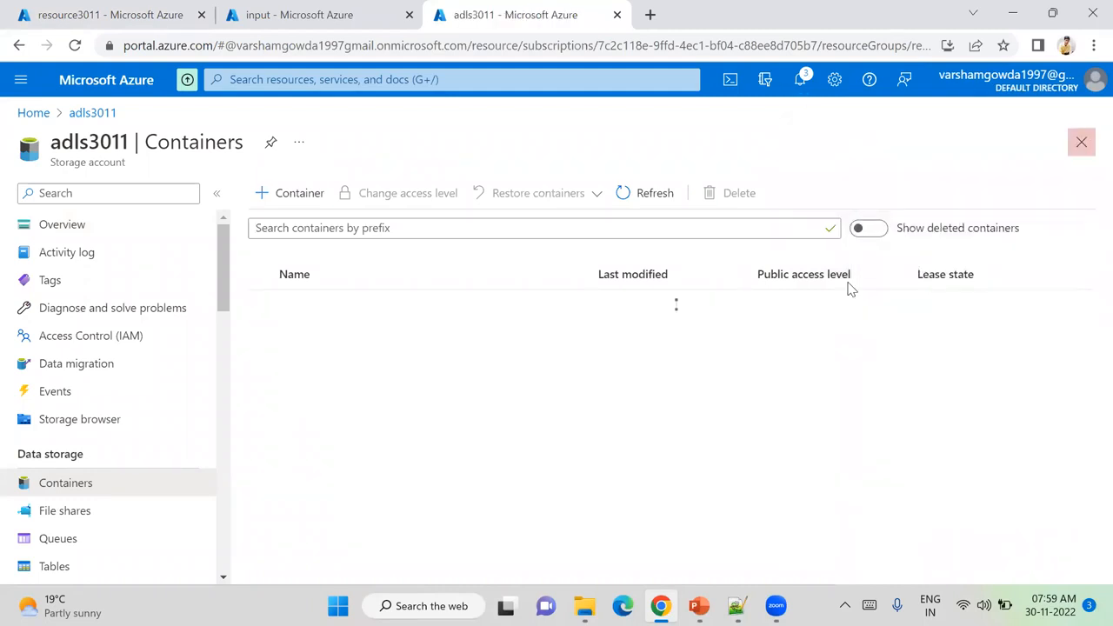
- Review the containers of blob3011 and adls3011 in their browser tabs
key("ctrl+shift+Tab")
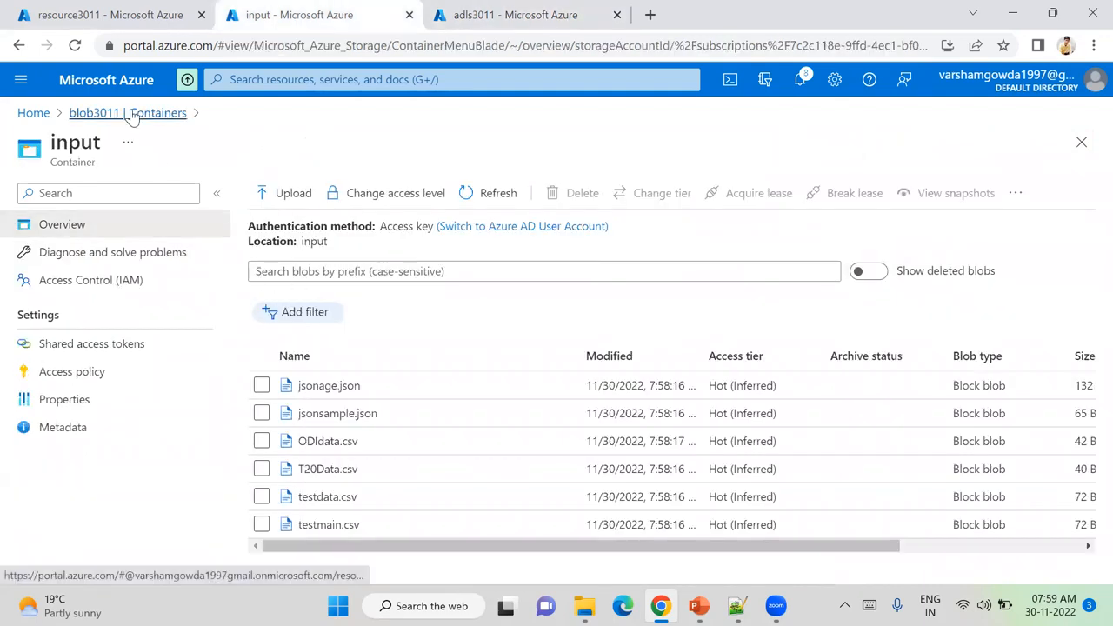
left_click(99, 114)
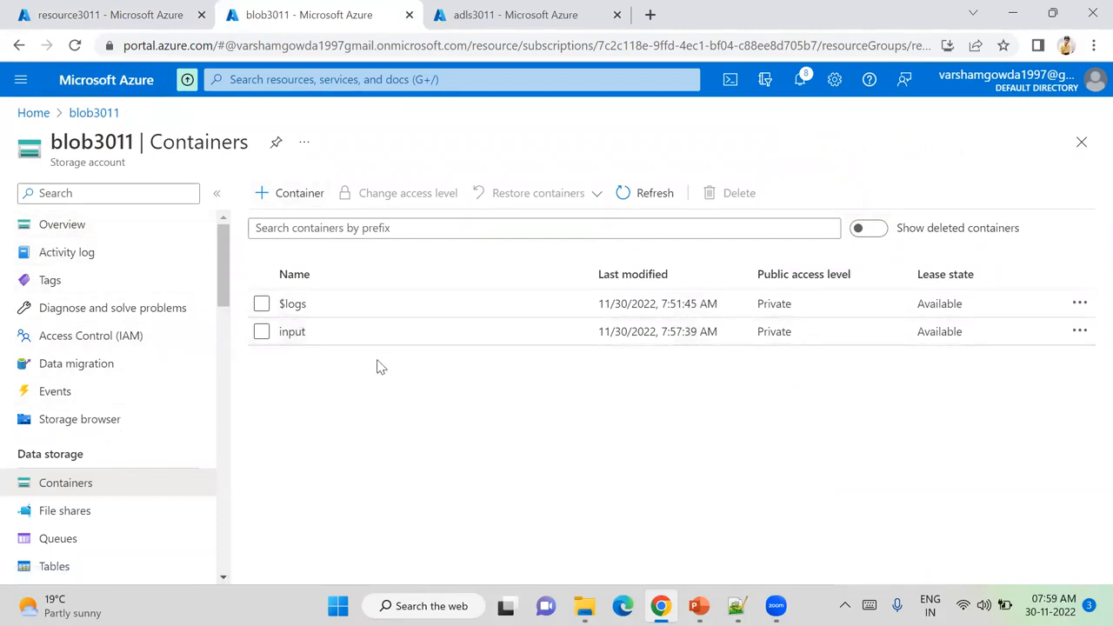
key("ctrl+Tab")
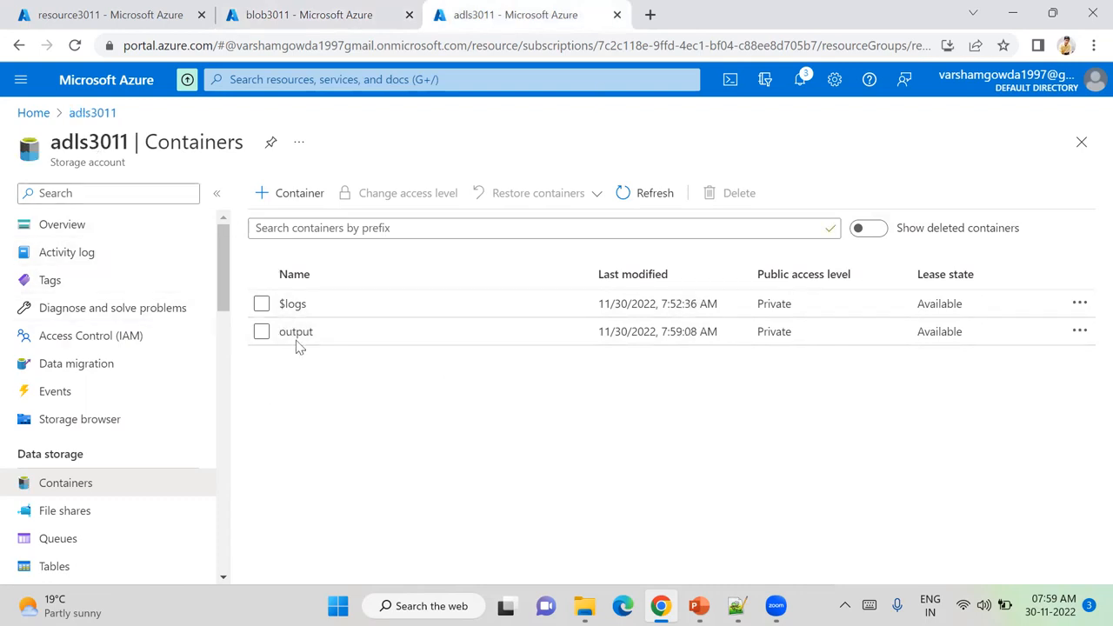
key("ctrl+shift+Tab")
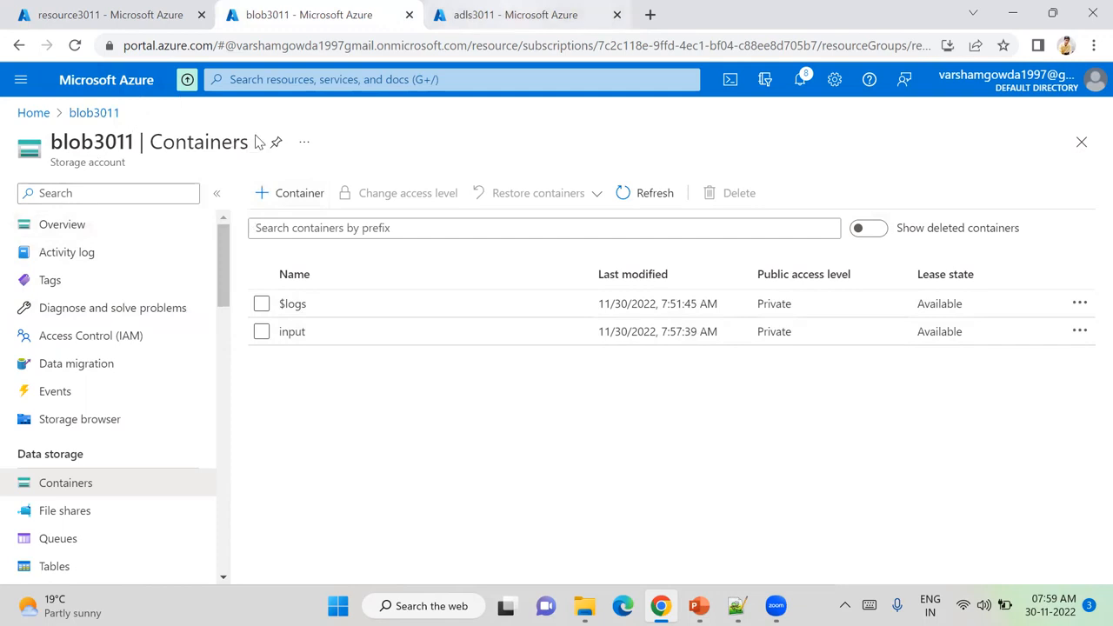
- Launch Azure Data Factory Studio for adf3011, close its portal tab and place the studio tab after the storage account tabs
left_click(174, 5)
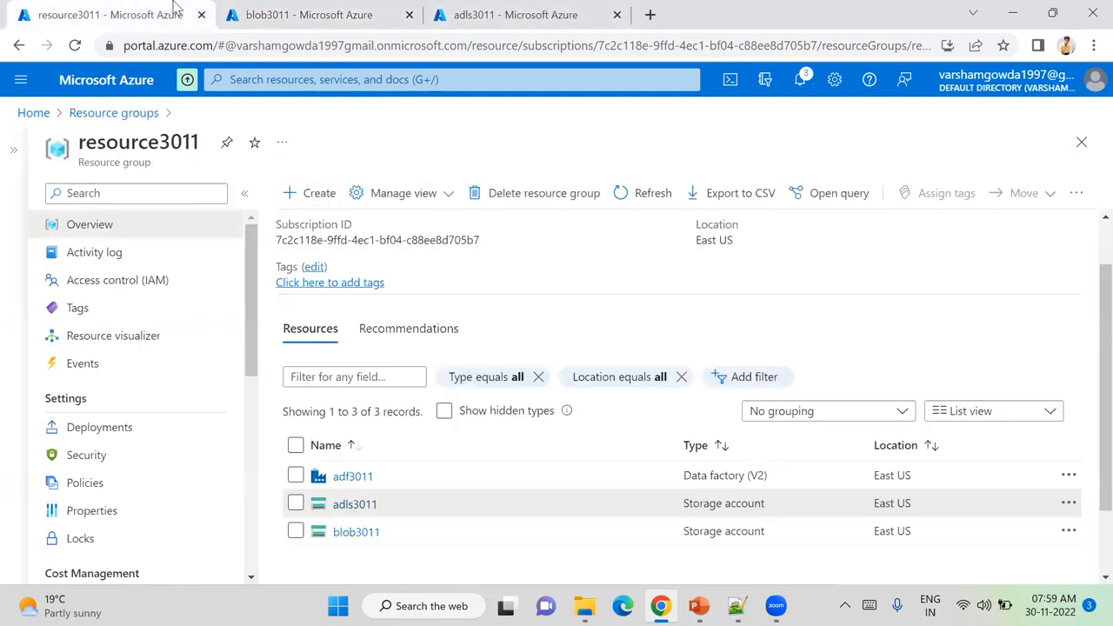
left_click(352, 478)
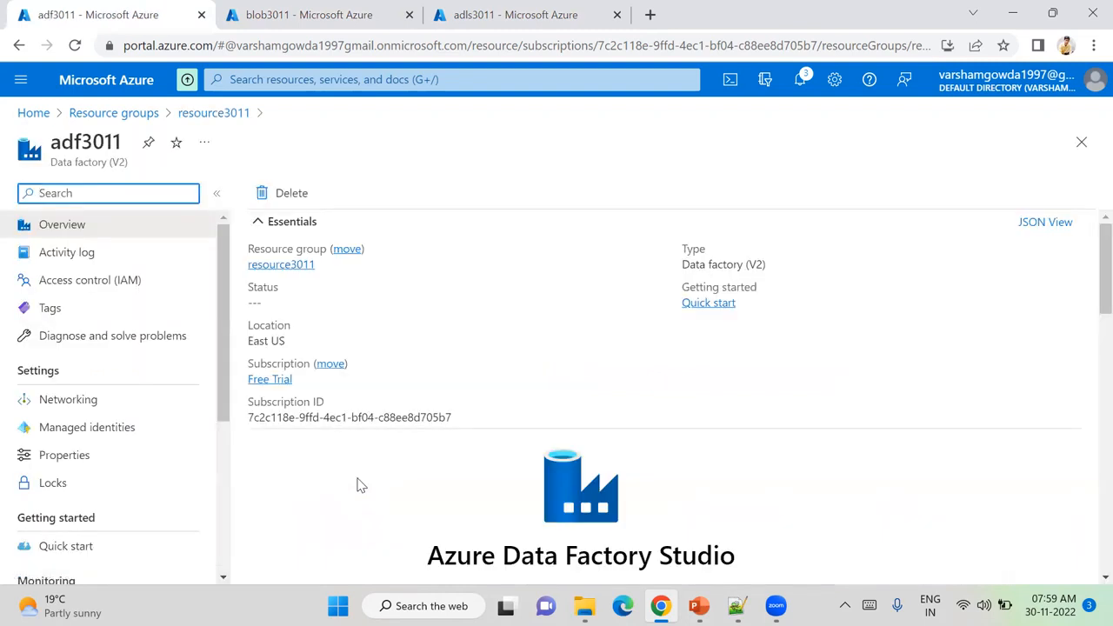
scroll(1088, 297, "down", 2)
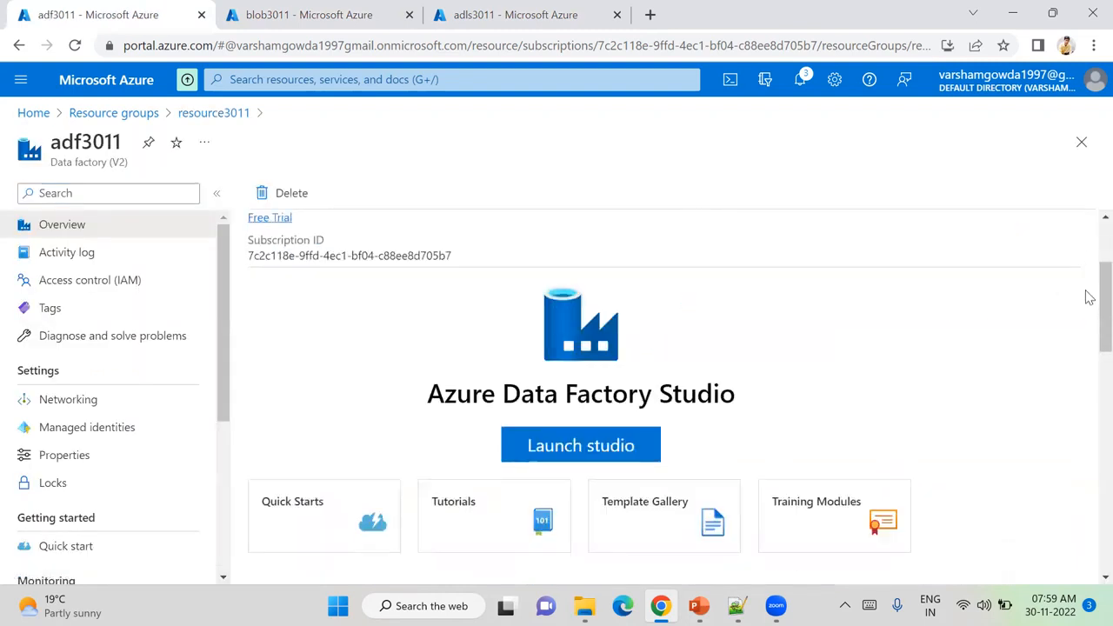
left_click(581, 447)
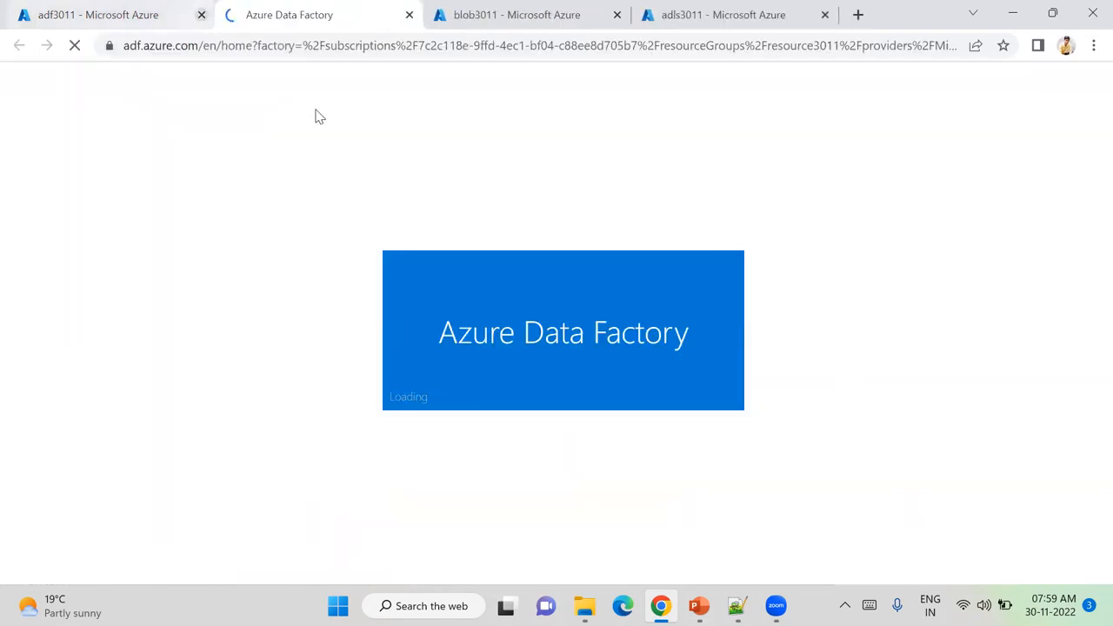
left_click(201, 15)
left_click_drag(144, 7, 548, 15)
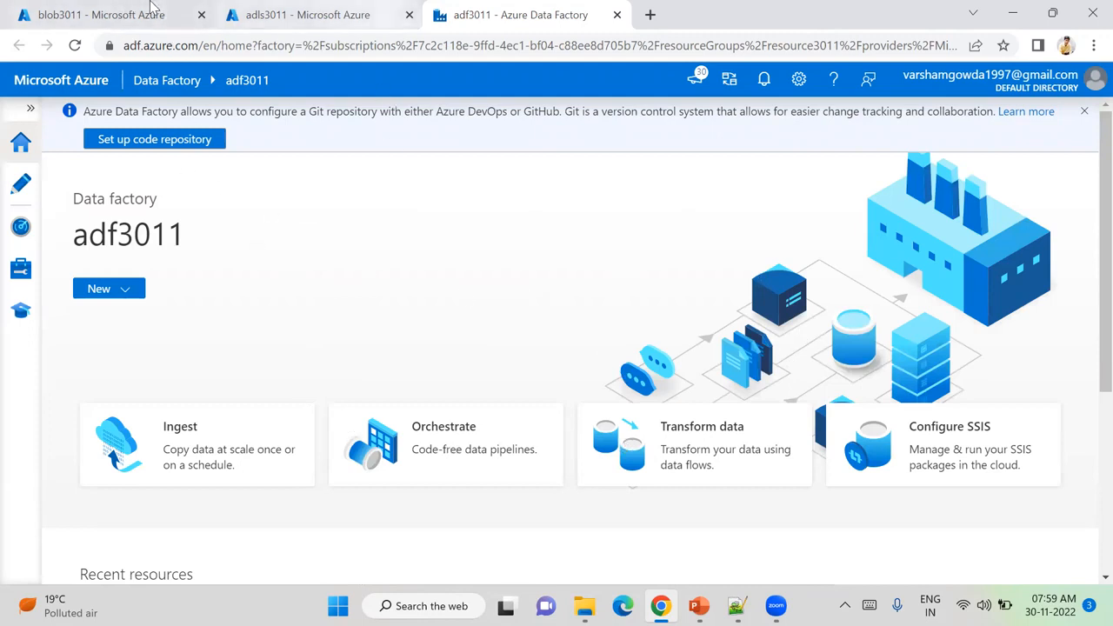
- Start a new Azure Blob Storage linked service in adf3011 and name it LS_blob
left_click(20, 269)
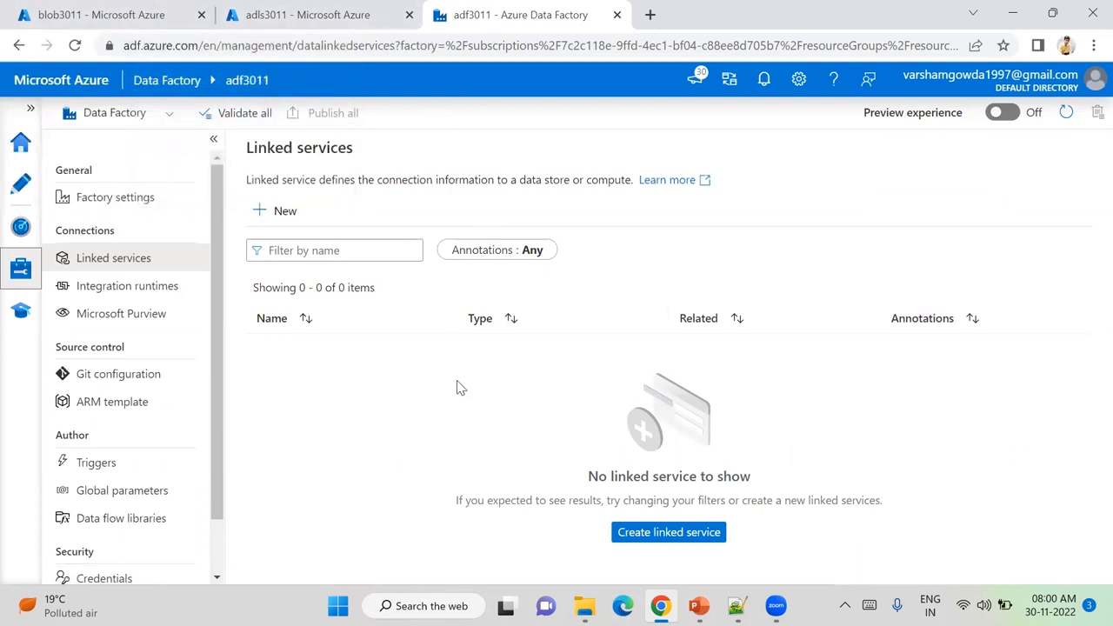
left_click(296, 219)
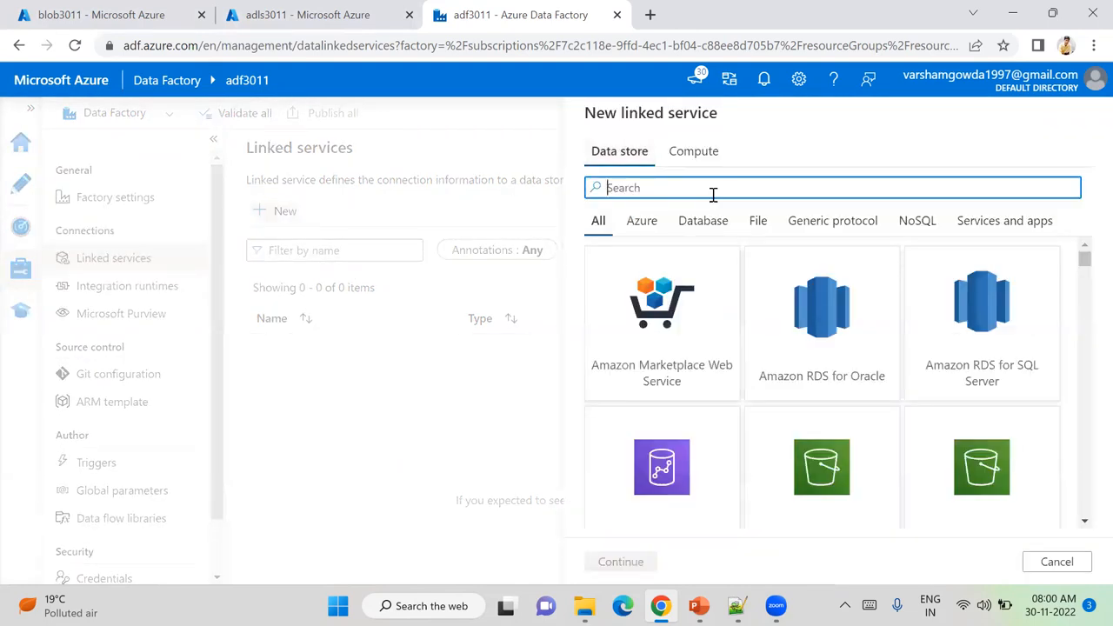
type("blob")
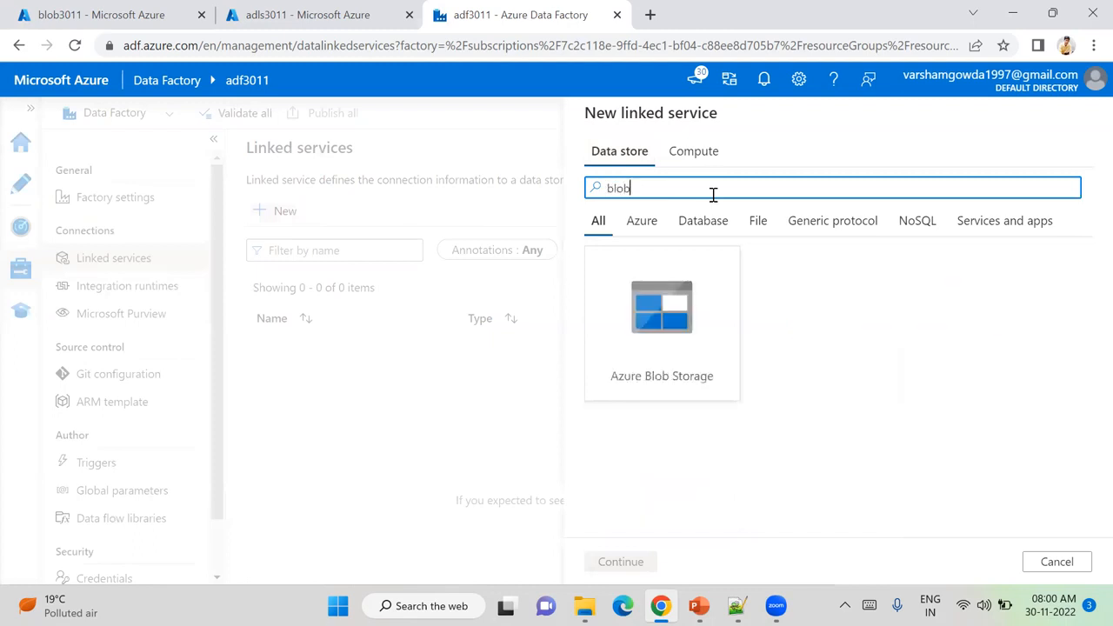
left_click(670, 296)
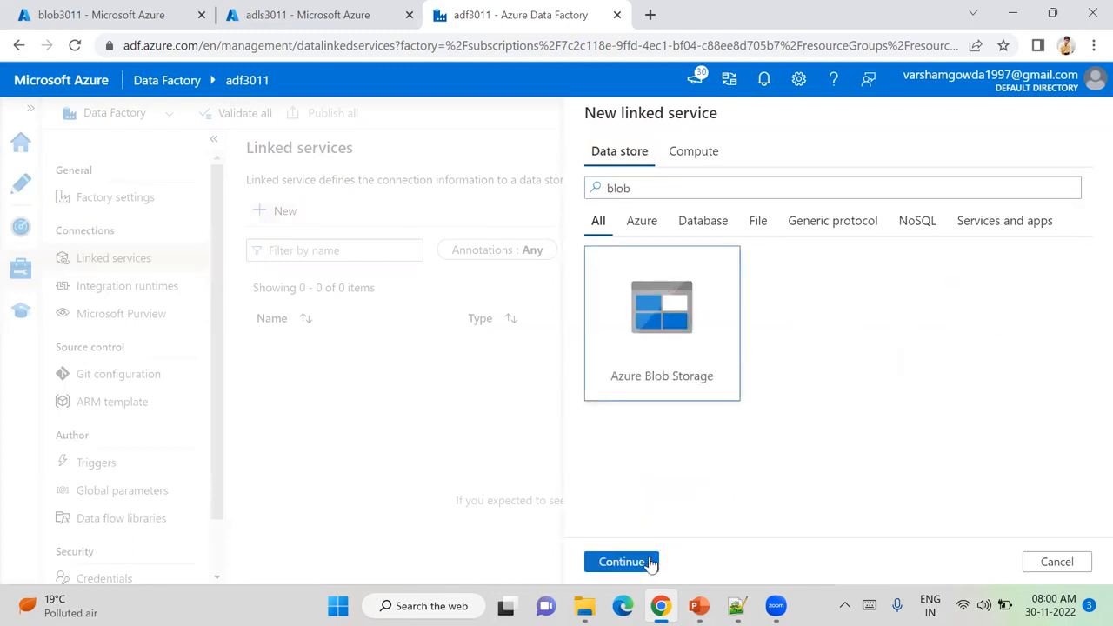
left_click(648, 562)
left_click_drag(743, 178, 545, 198)
type("LS_blob")
- Set the linked service's Azure subscription to Free Trial and its storage account to blob3011
scroll(1089, 303, "down", 1)
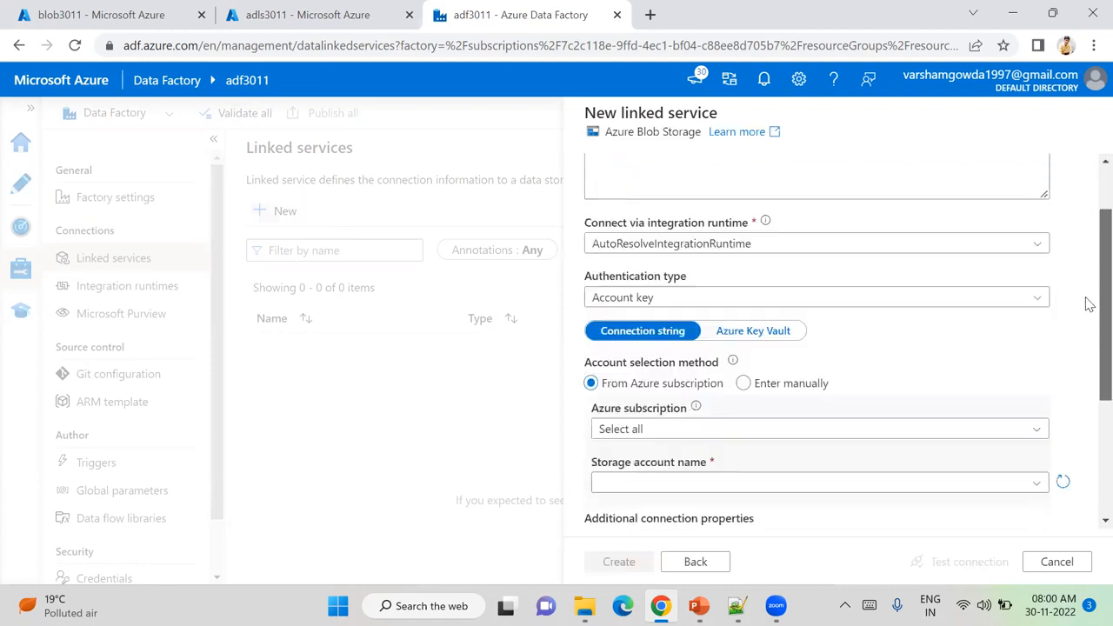
scroll(1088, 338, "down", 1)
scroll(1089, 337, "up", 1)
scroll(1085, 330, "down", 1)
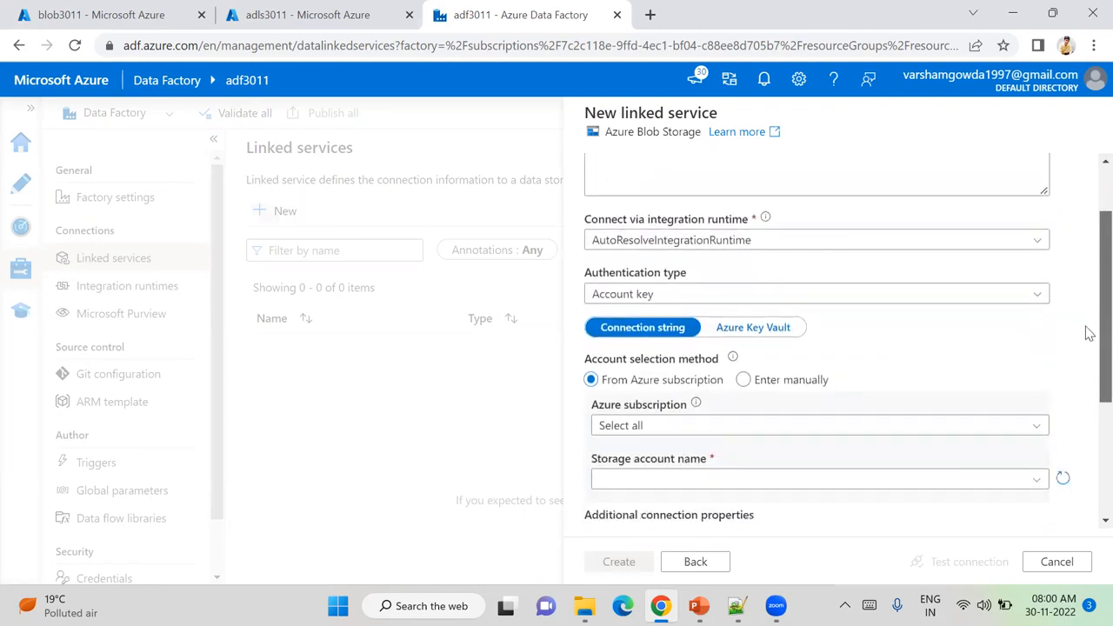
scroll(1086, 322, "up", 1)
scroll(1086, 288, "down", 1)
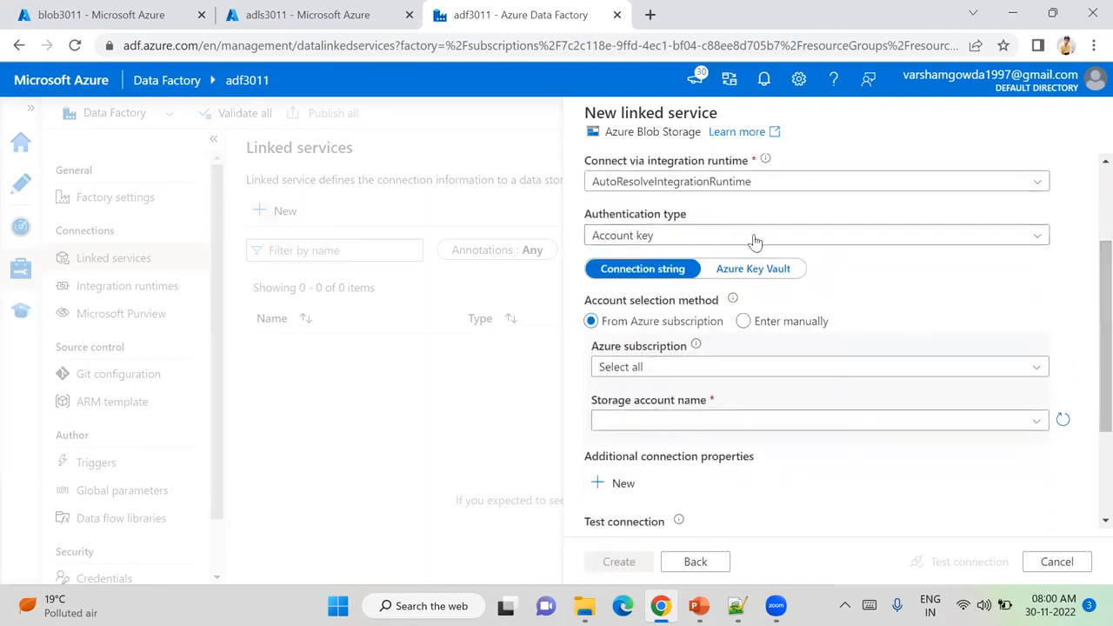
scroll(1088, 331, "down", 1)
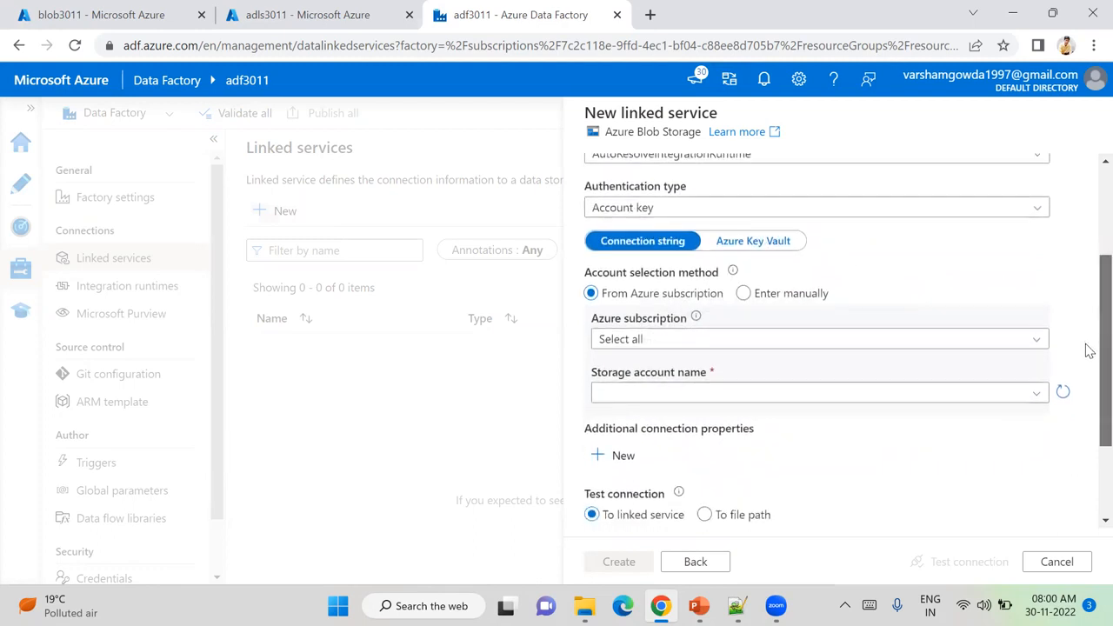
left_click(917, 275)
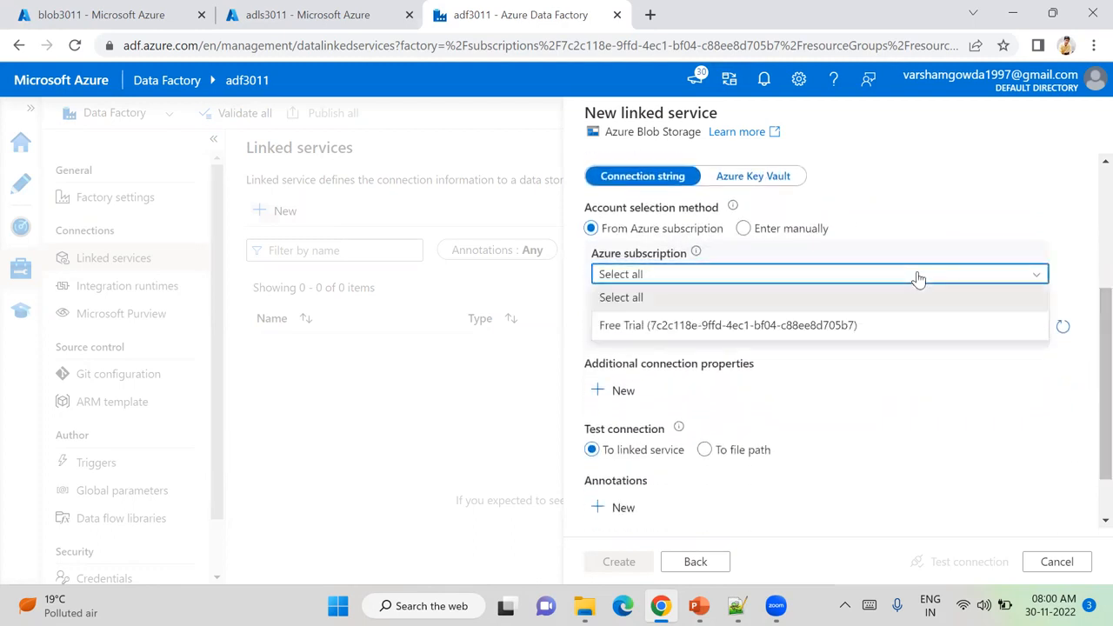
left_click(678, 337)
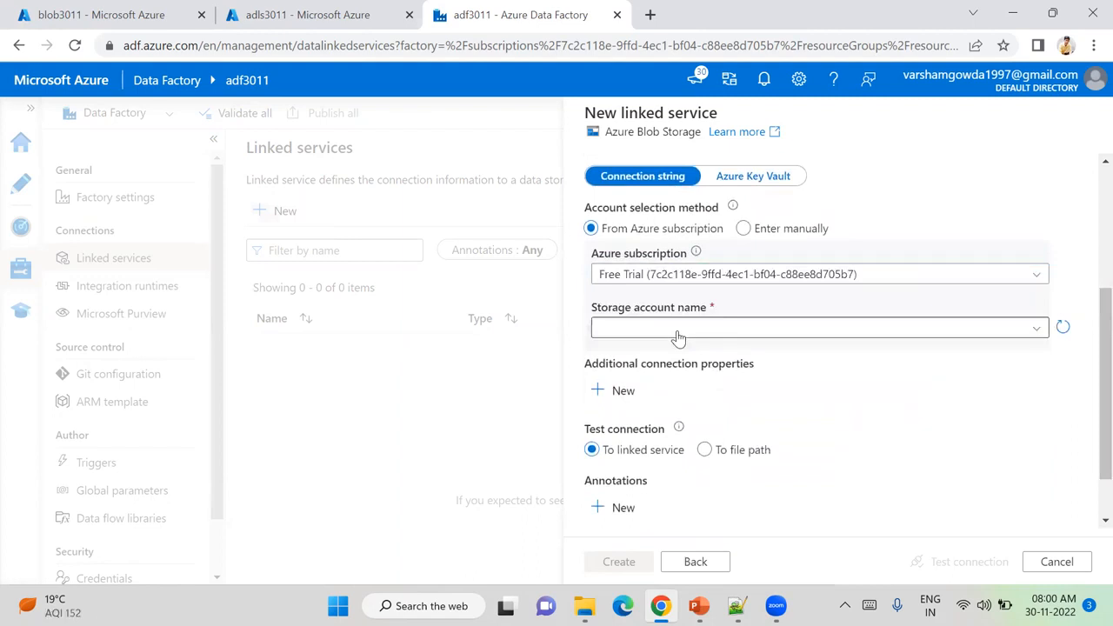
left_click(809, 333)
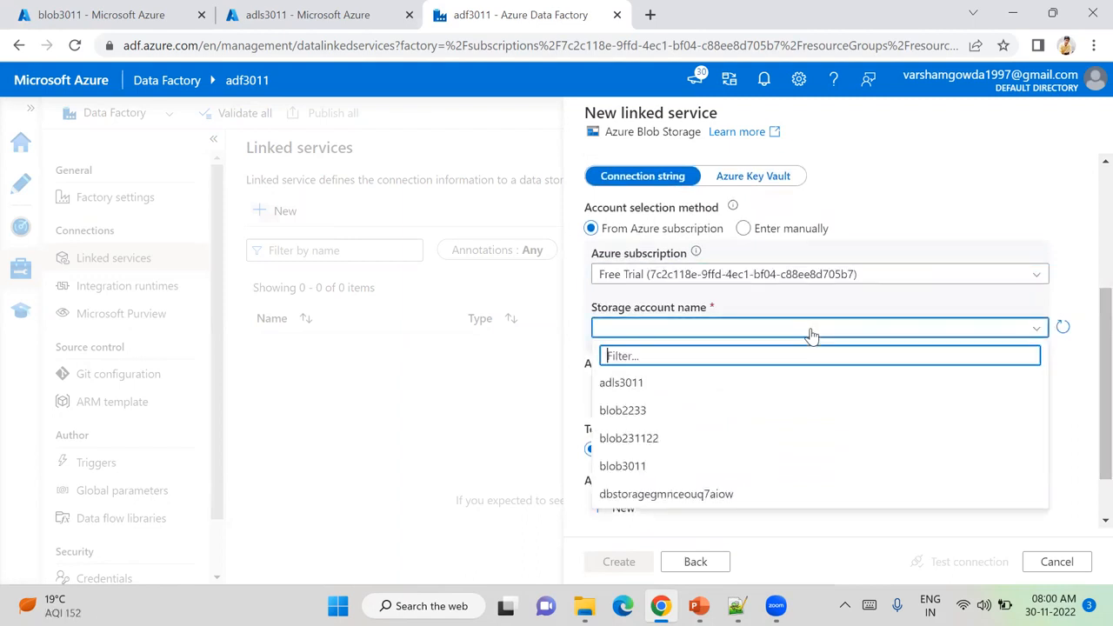
left_click(646, 473)
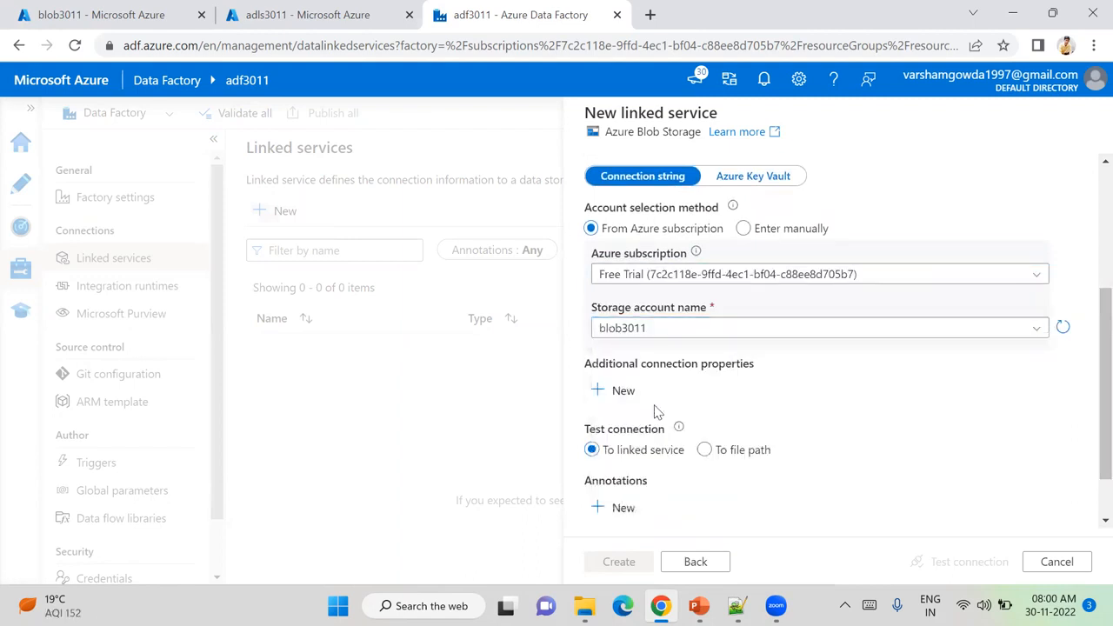
- Test the connection of the blob3011 linked service and dismiss the feedback survey
scroll(1087, 396, "down", 1)
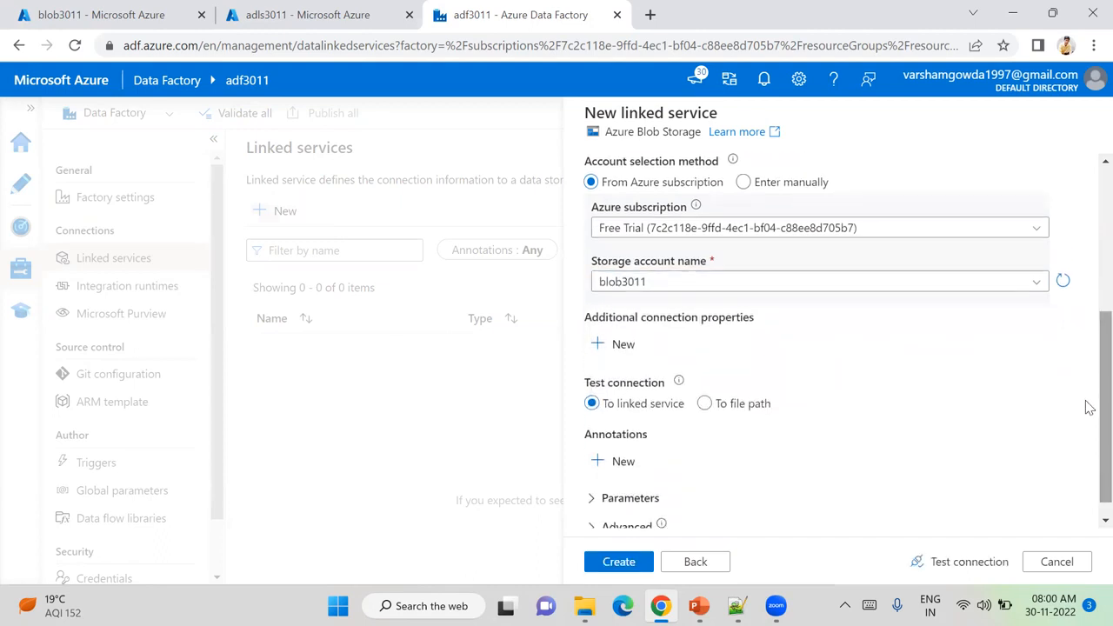
left_click(941, 566)
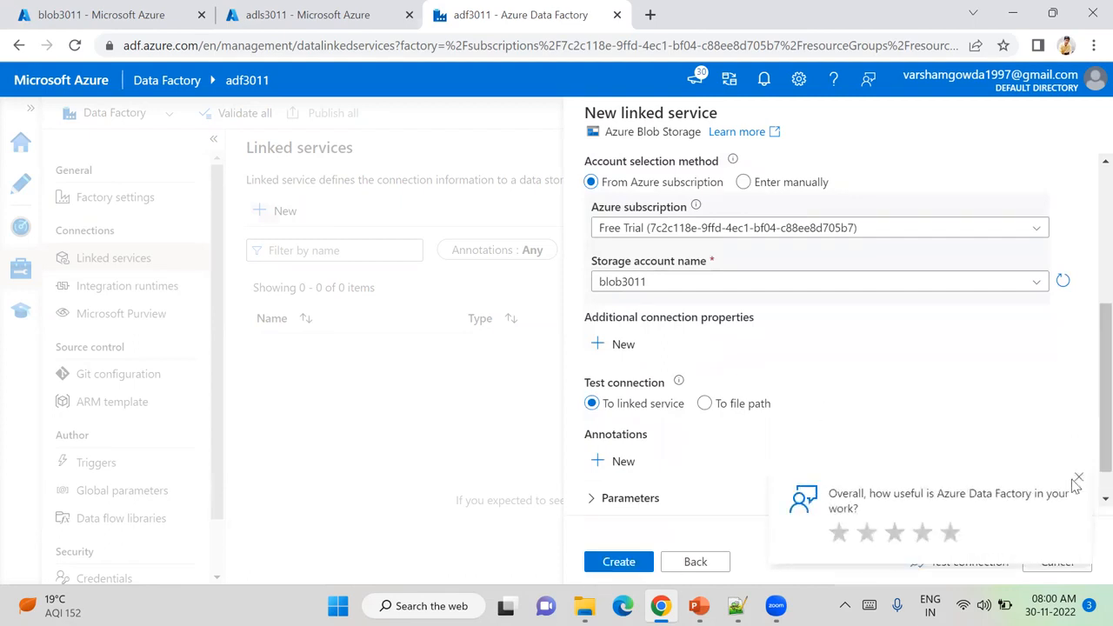
left_click(1076, 479)
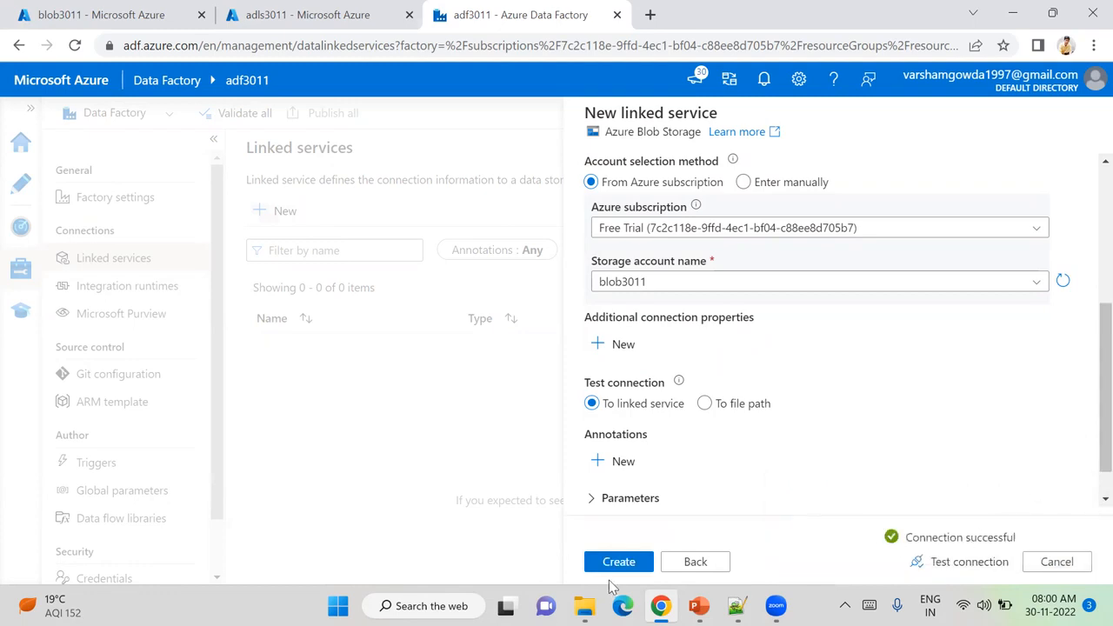
- Create the blob3011 linked service and start a new Azure Data Lake Storage Gen2 linked service
left_click(600, 561)
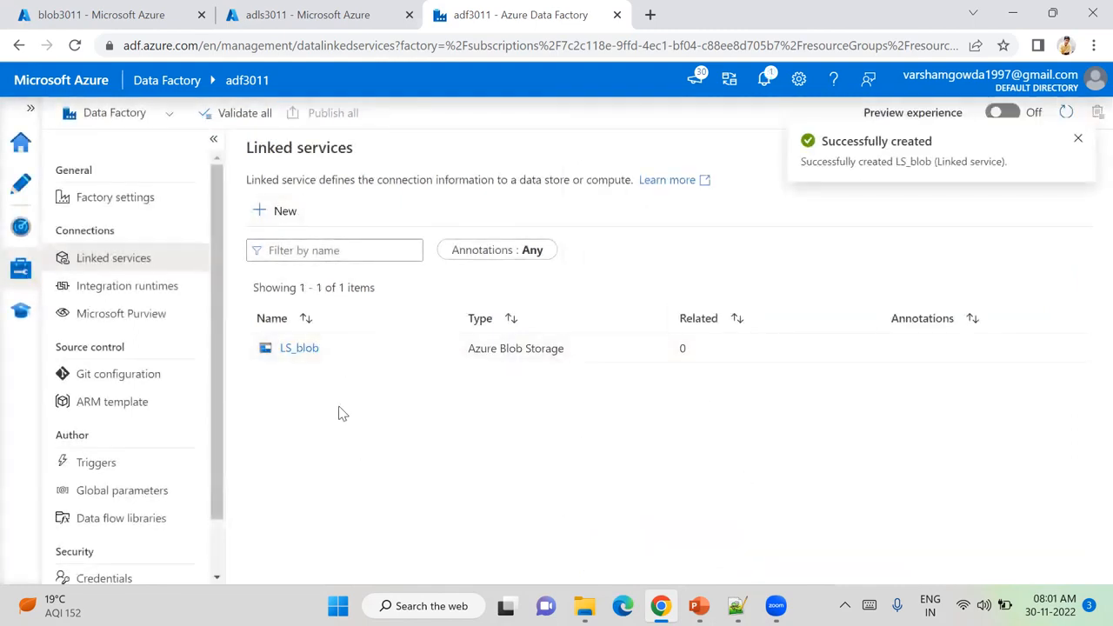
left_click(285, 212)
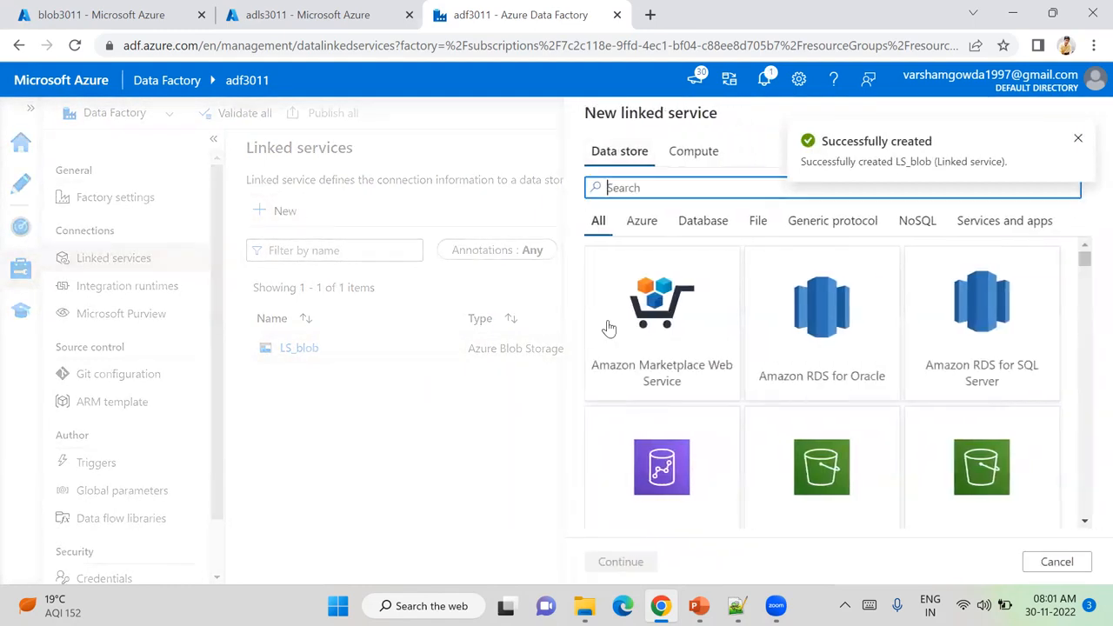
type("gen2")
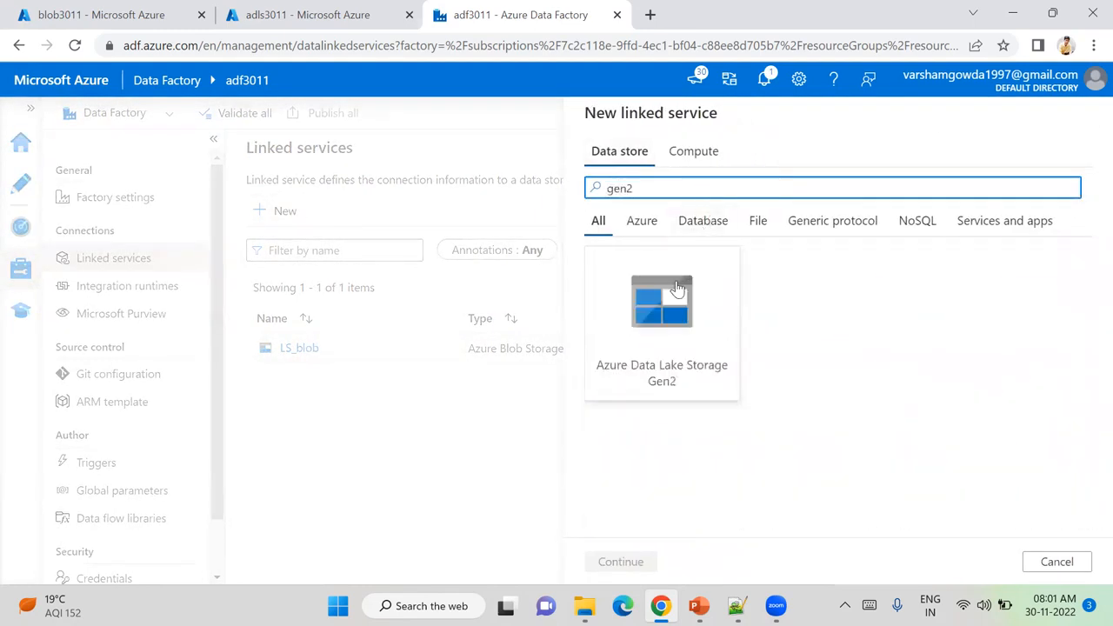
left_click(677, 289)
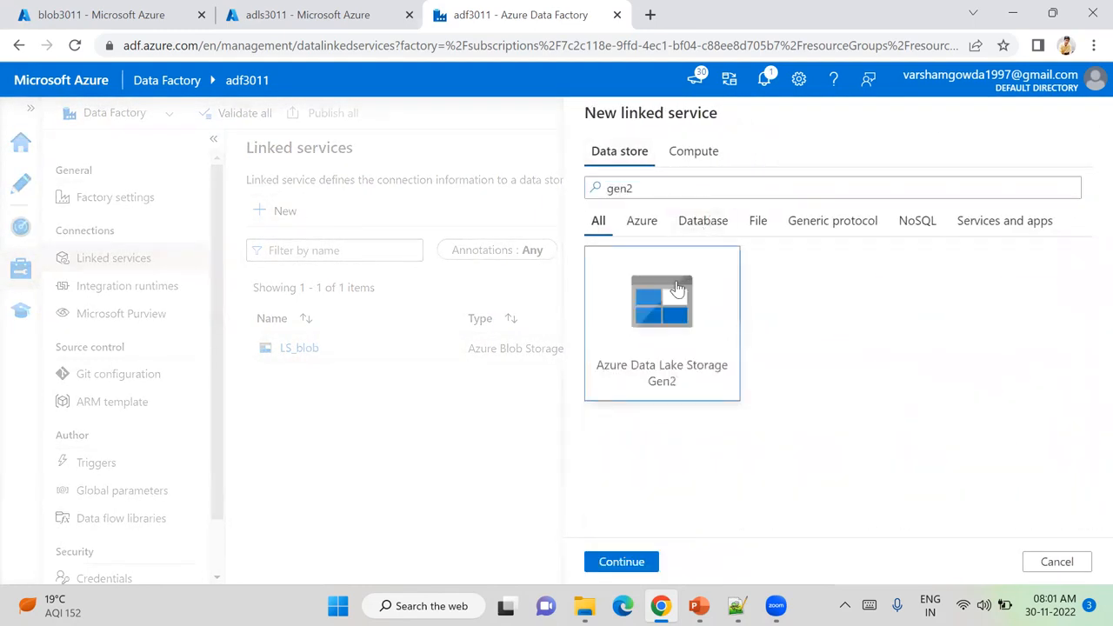
left_click(617, 562)
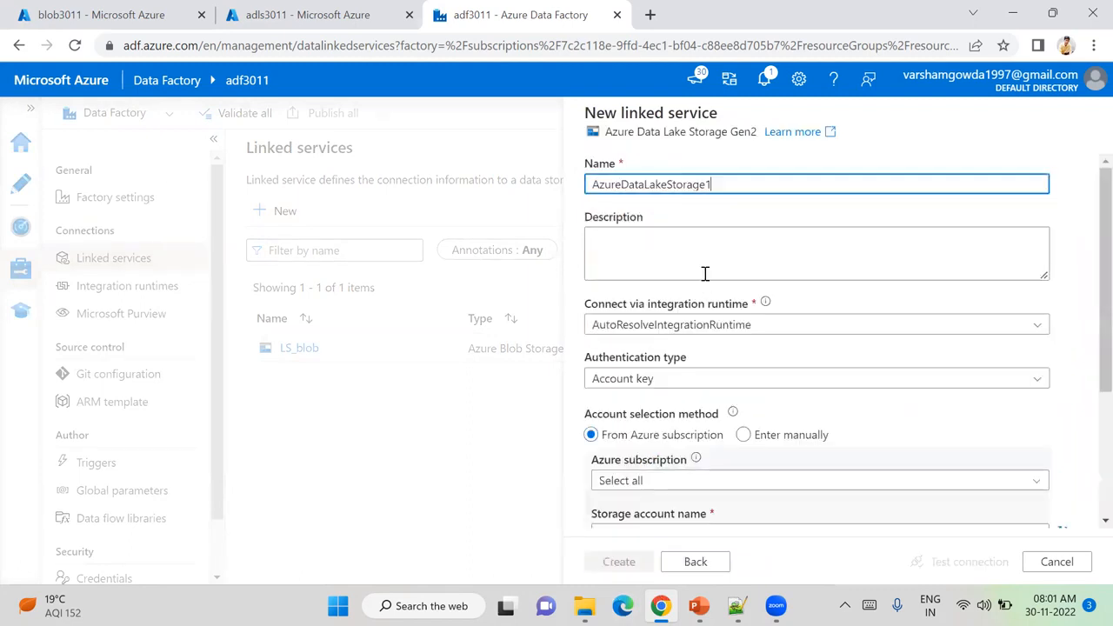
- Name the Data Lake Storage Gen2 linked service LS_ADLS
left_click_drag(718, 184, 586, 211)
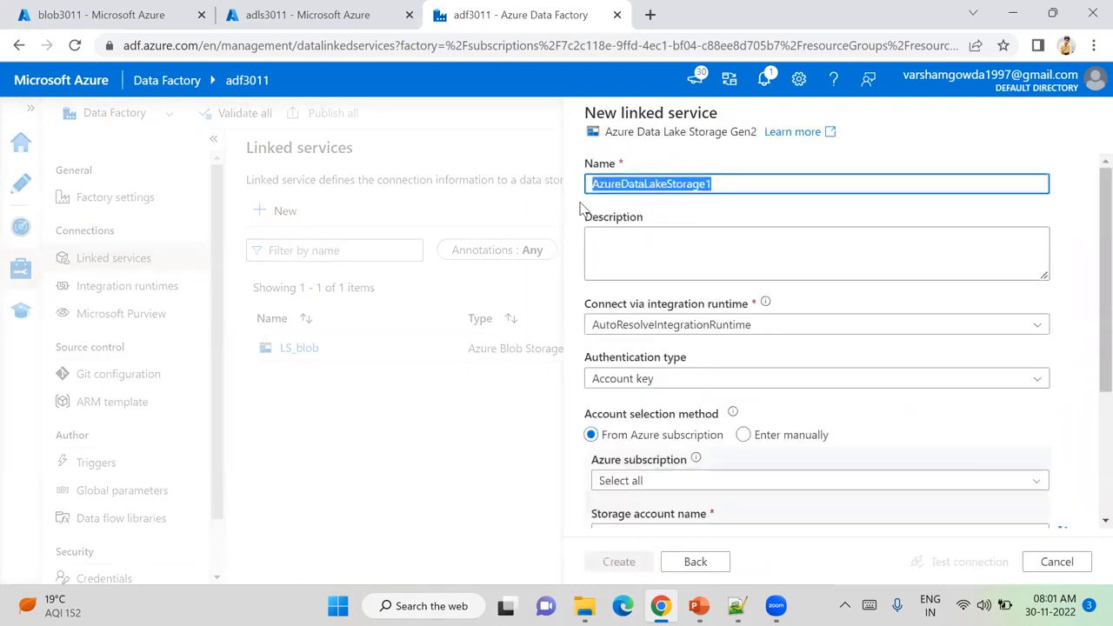
type("LS_")
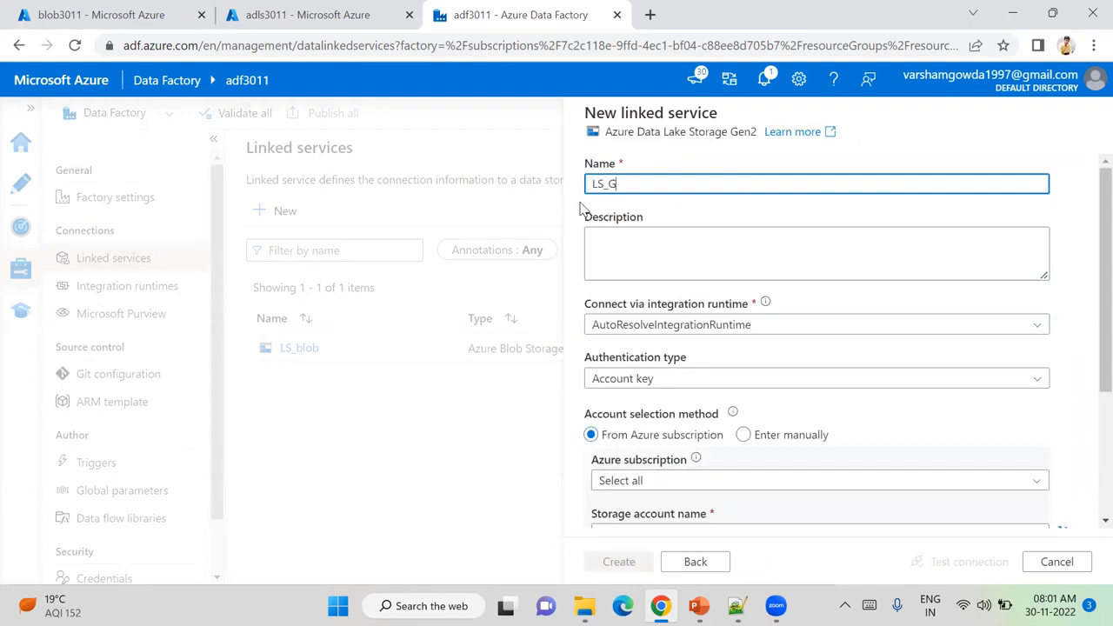
type("ADLS")
- Point LS_ADLS to storage account adls3011 in the Free Trial subscription, test its connection and create it
left_click_drag(1102, 264, 1087, 365)
left_click(866, 280)
left_click(760, 323)
left_click(761, 334)
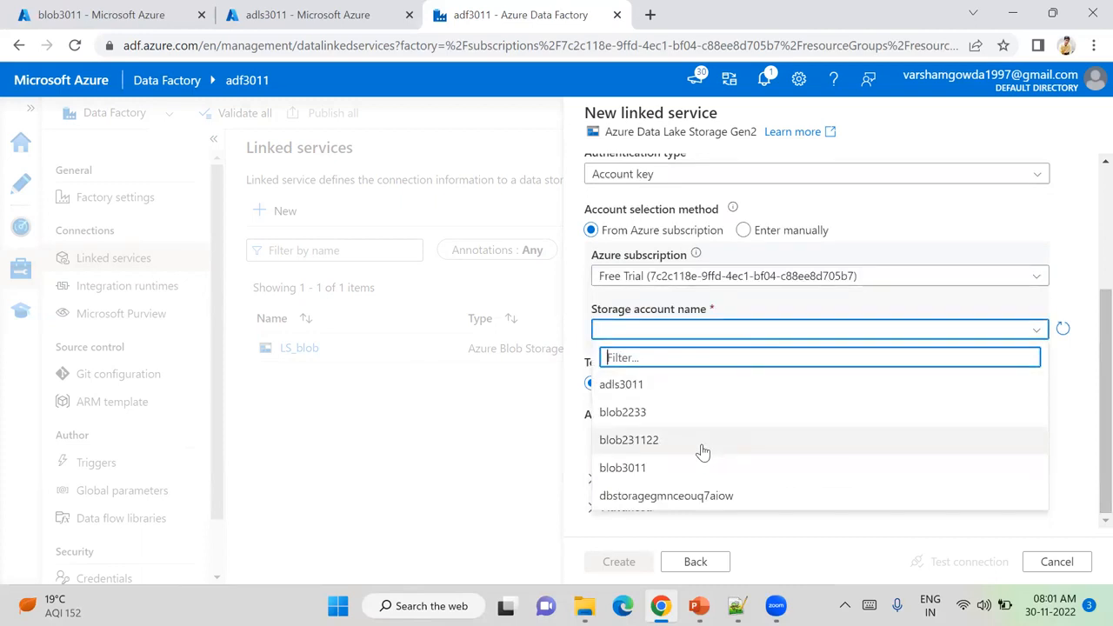
left_click(691, 388)
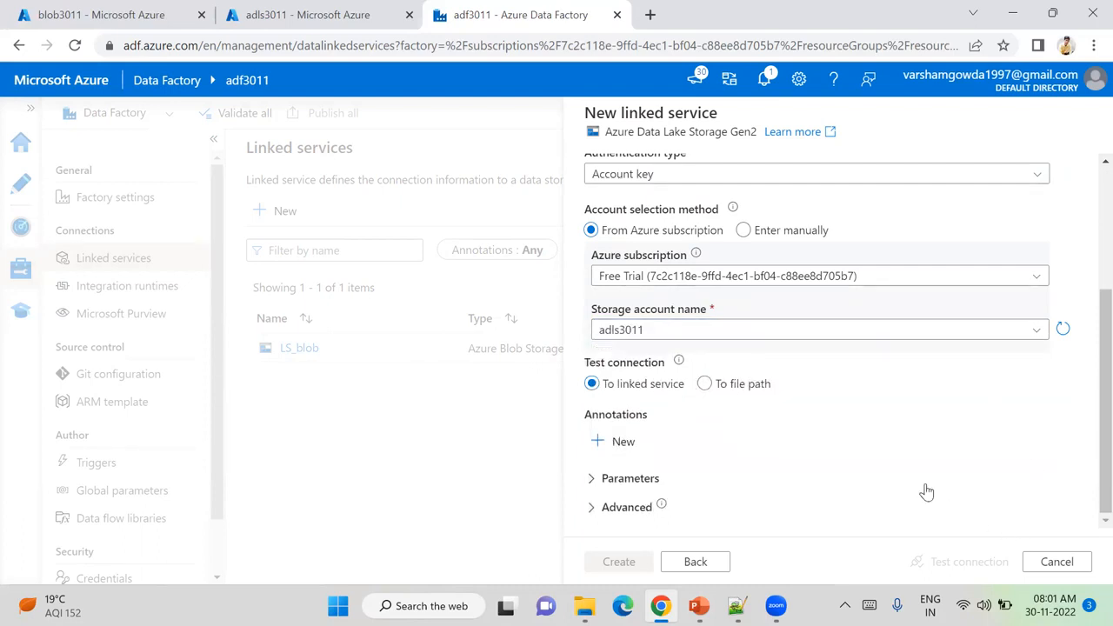
left_click(927, 560)
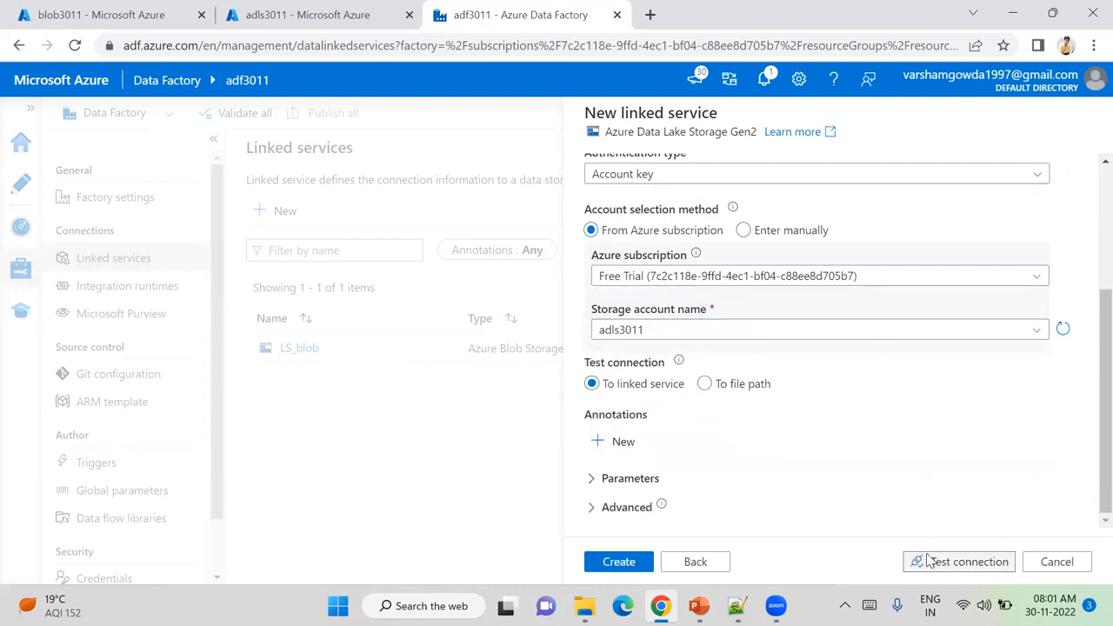
left_click(623, 564)
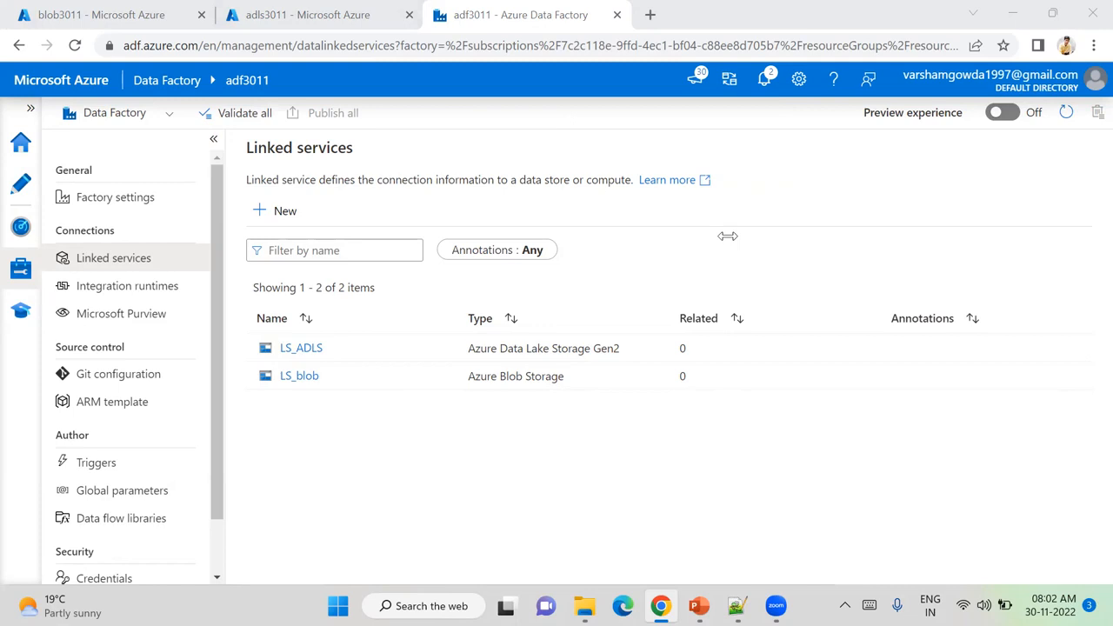
- Create a new pipeline in adf3011 named PL_dynamiccopy and hide its properties
left_click(9, 187)
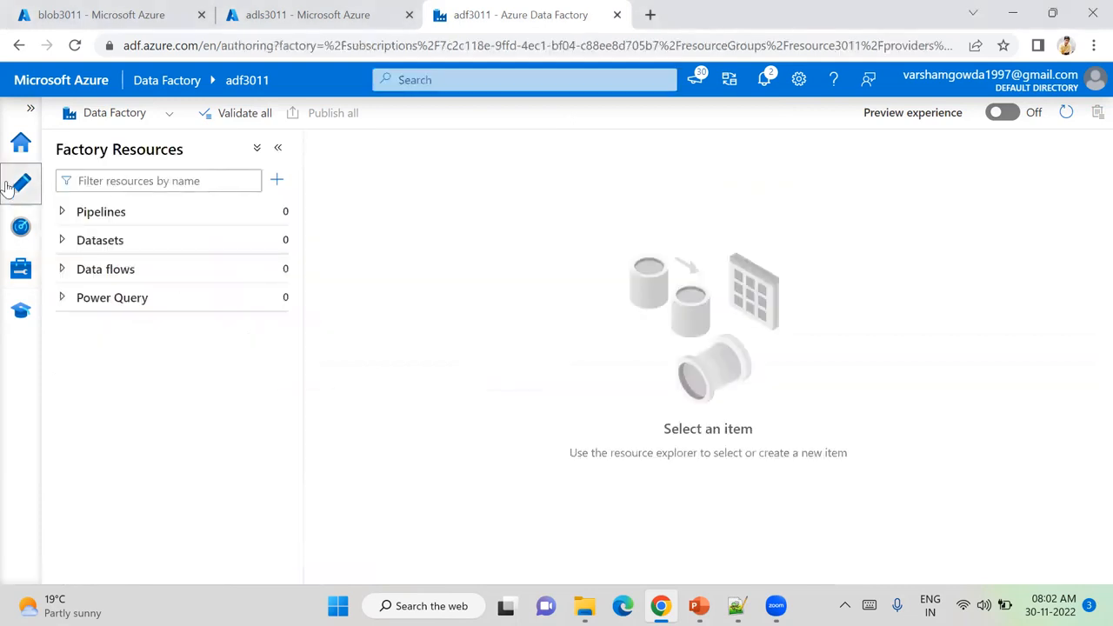
left_click(493, 85)
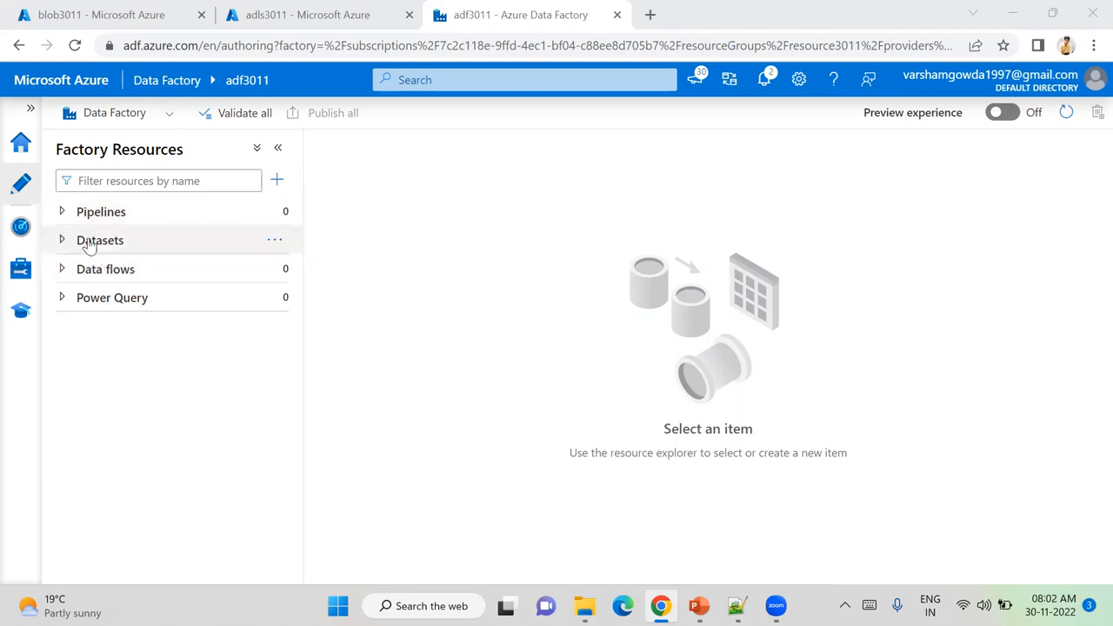
left_click(274, 215)
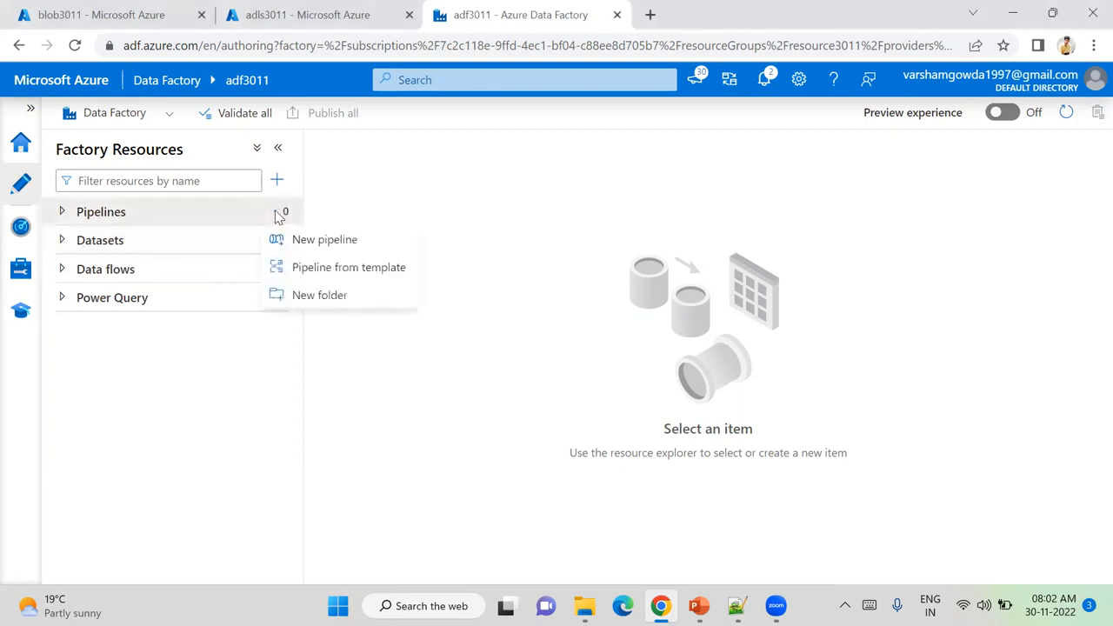
left_click(312, 240)
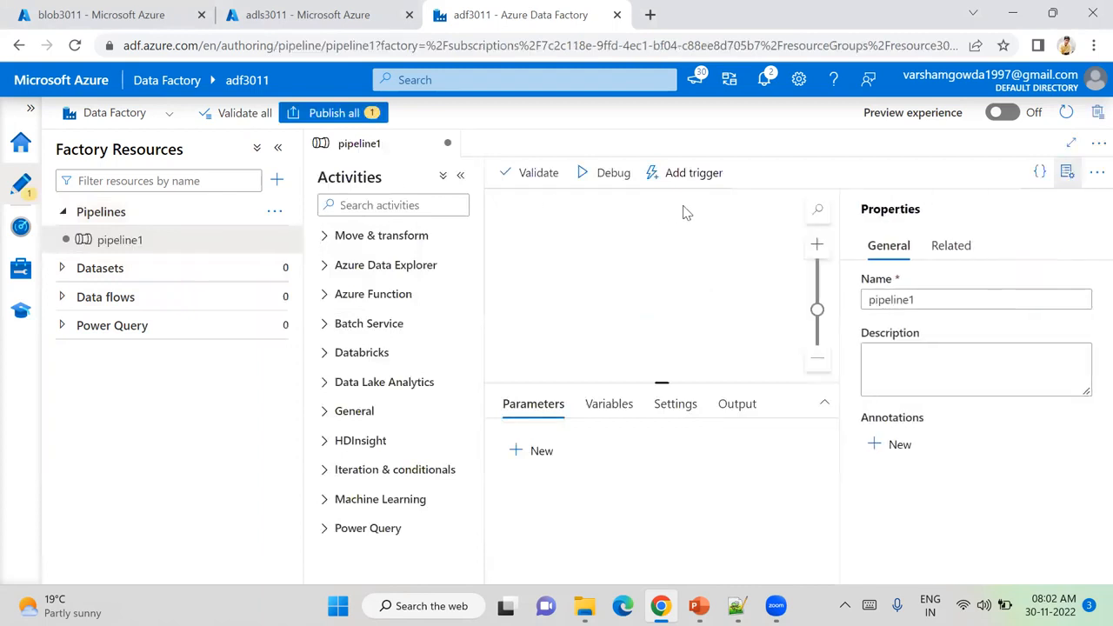
left_click(913, 298)
left_click_drag(916, 299, 855, 309)
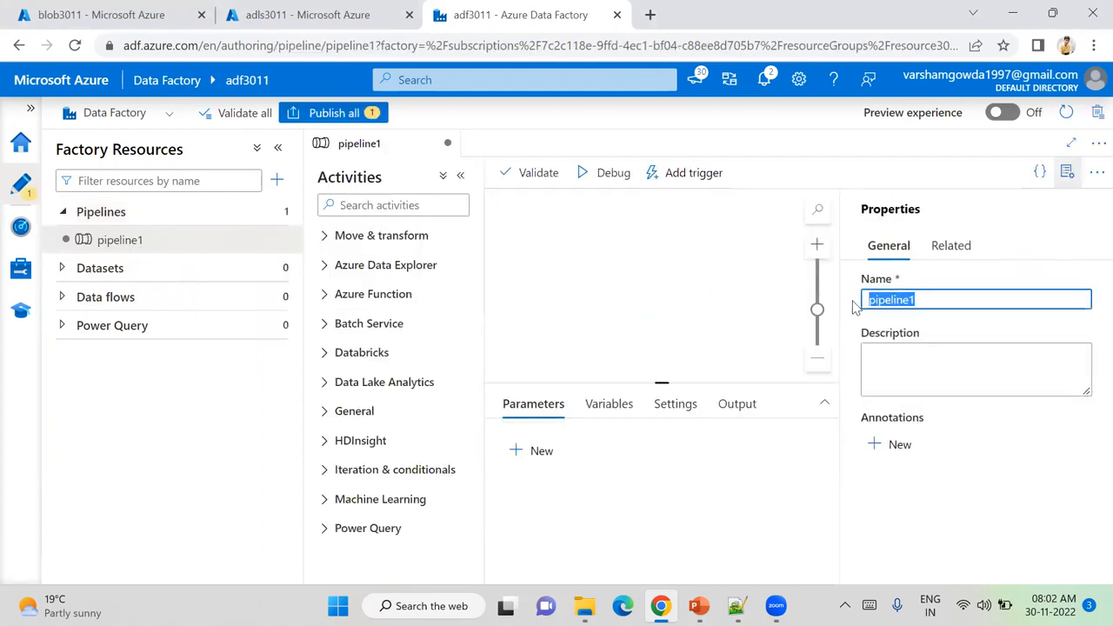
type("PL_")
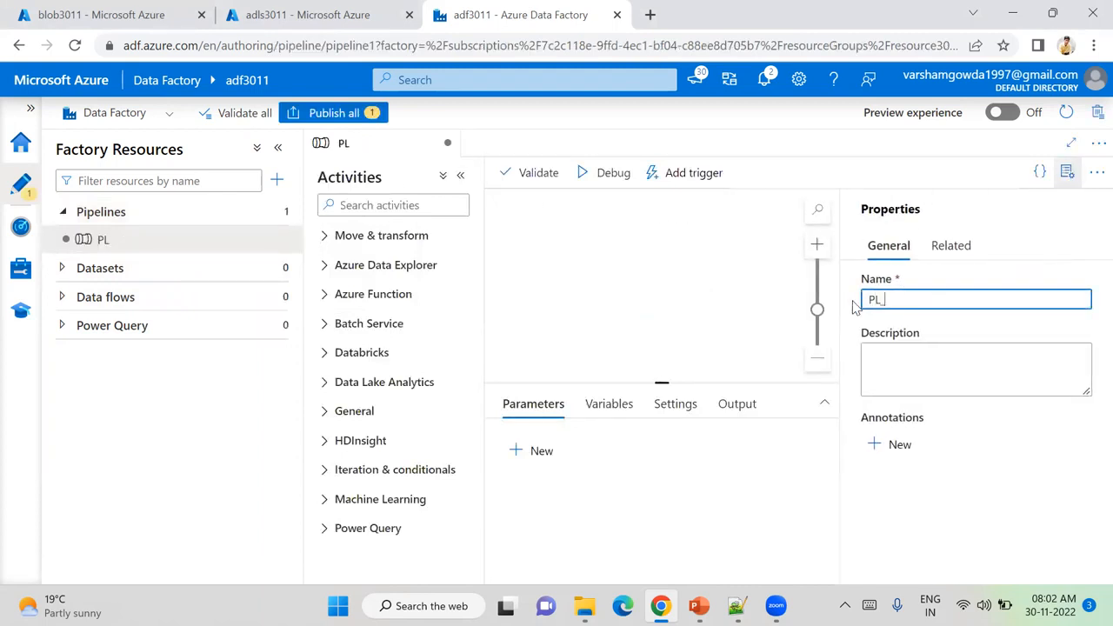
type("dynamiccopy")
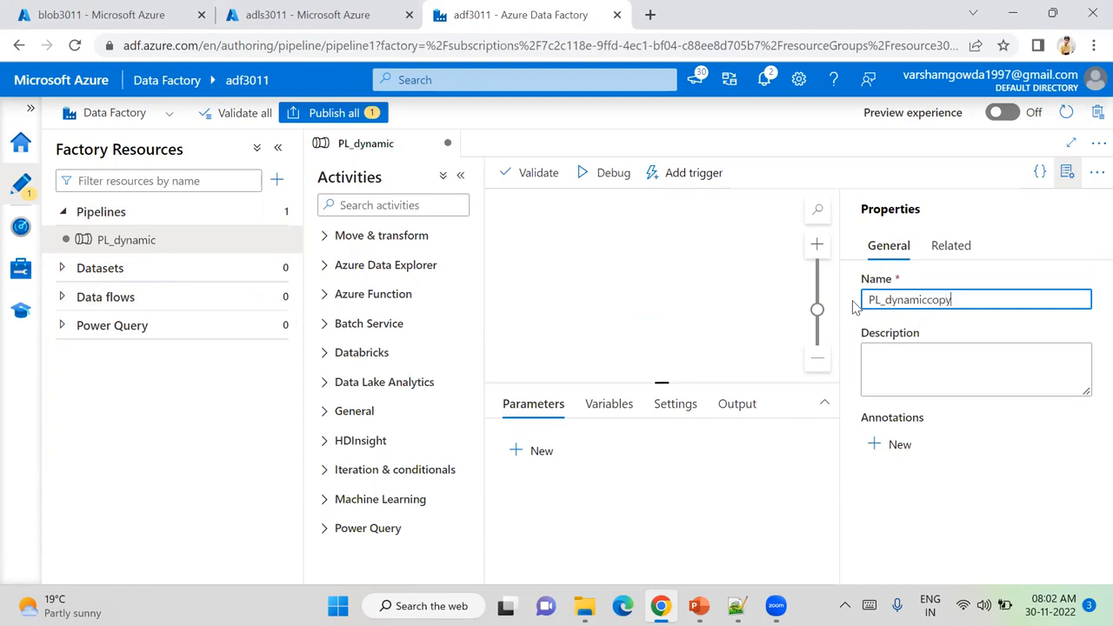
left_click(1069, 177)
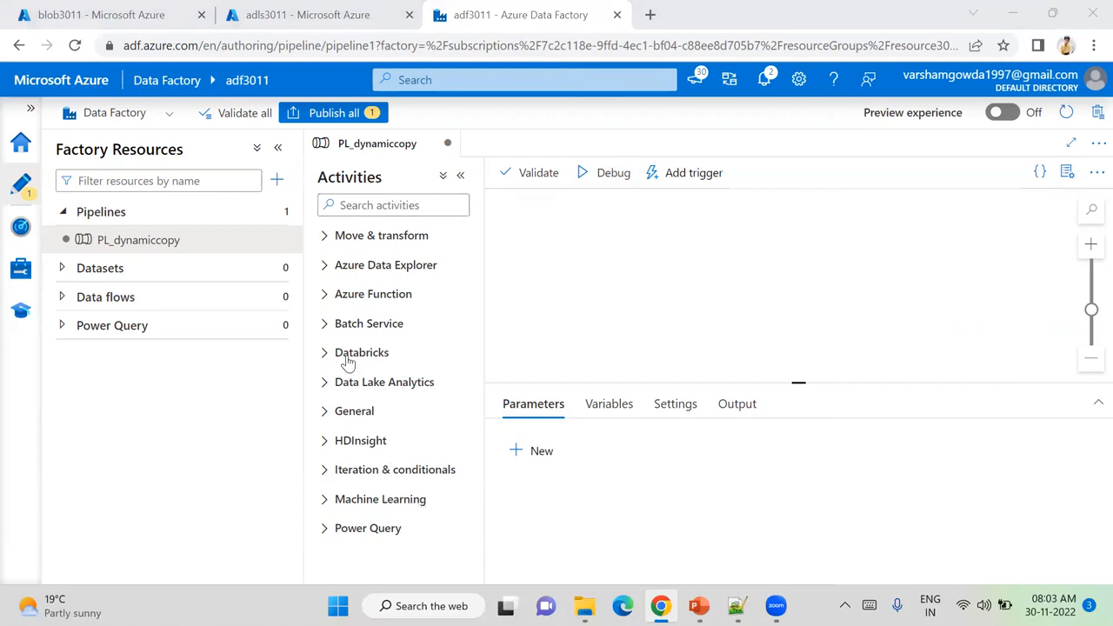
- Find the Get Metadata activity and place it on the PL_dynamiccopy canvas
left_click(325, 413)
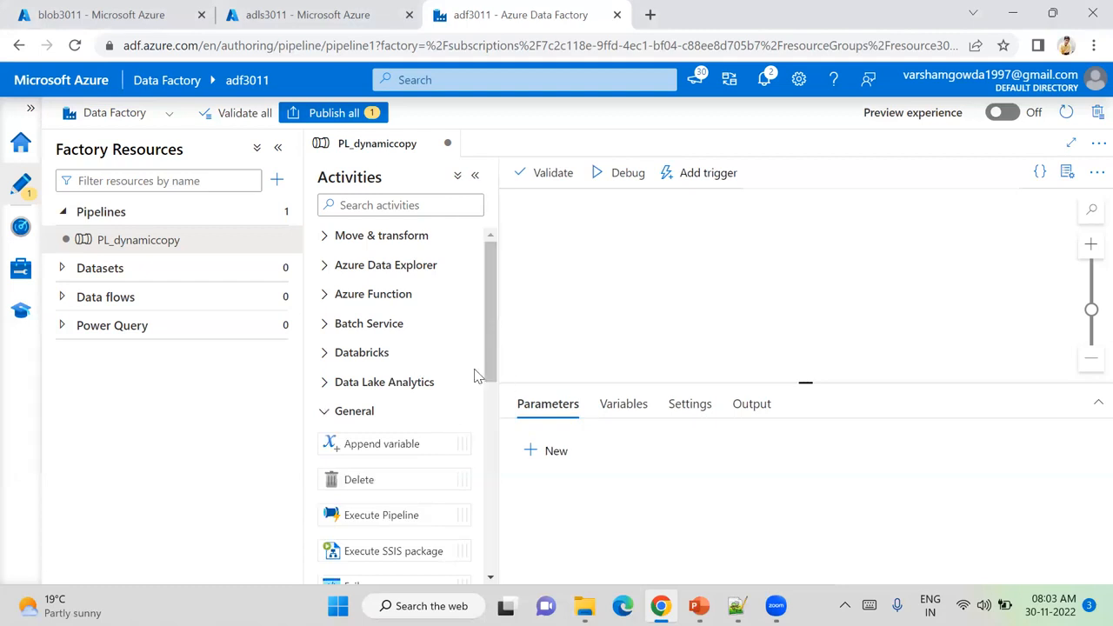
scroll(490, 374, "down", 1)
mouse_move(492, 386)
left_mouse_down()
mouse_move(504, 455)
mouse_move(505, 393)
left_mouse_up()
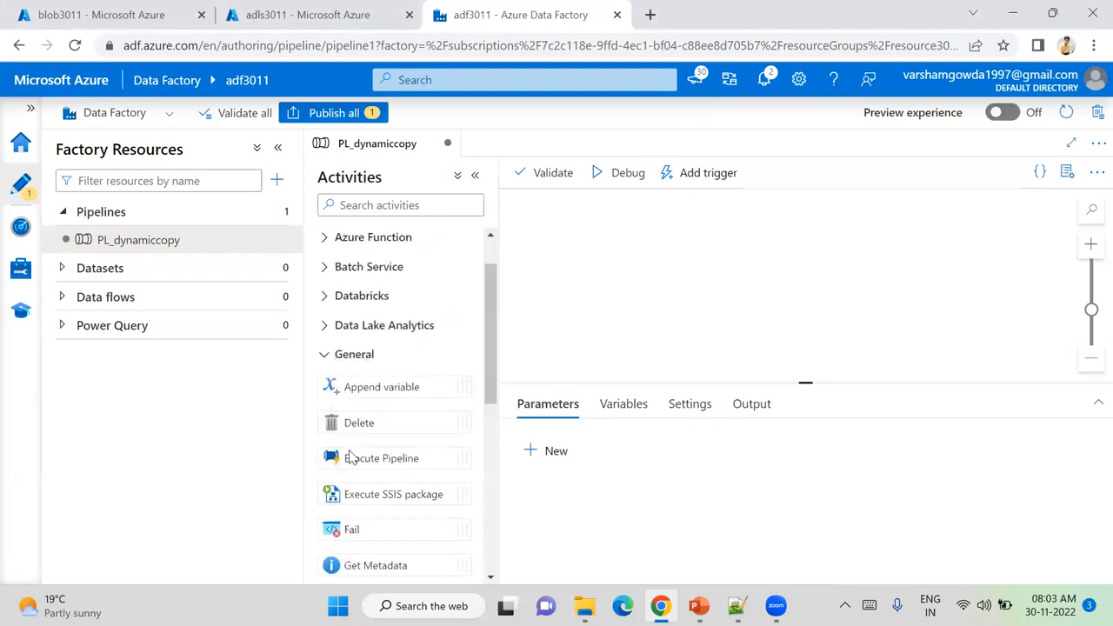
left_click(324, 354)
left_click(379, 198)
type("get")
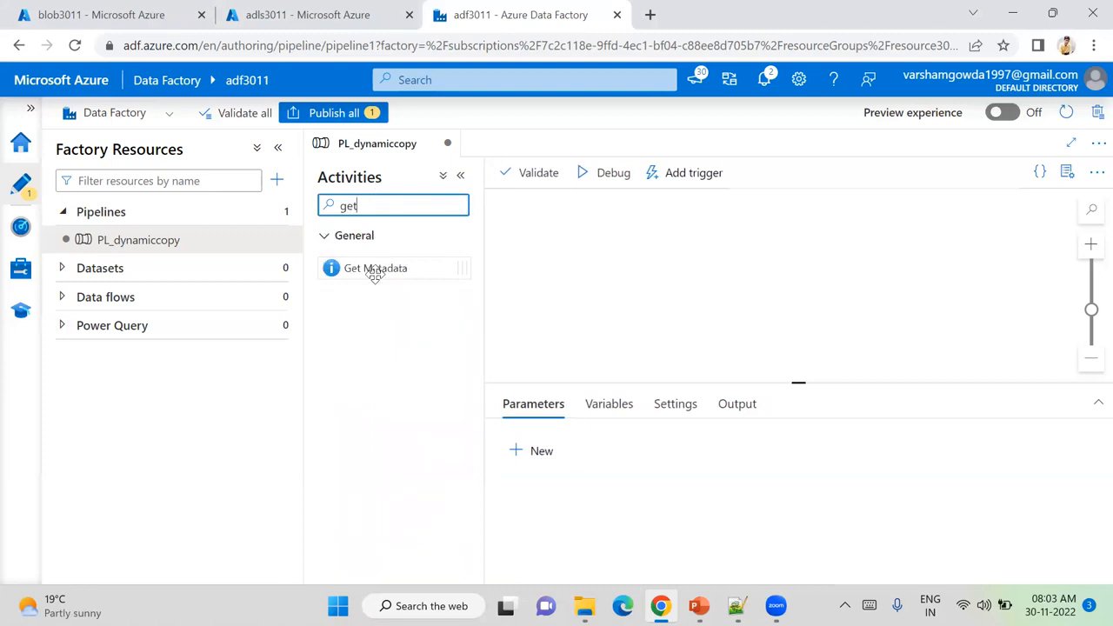
left_click_drag(373, 268, 686, 256)
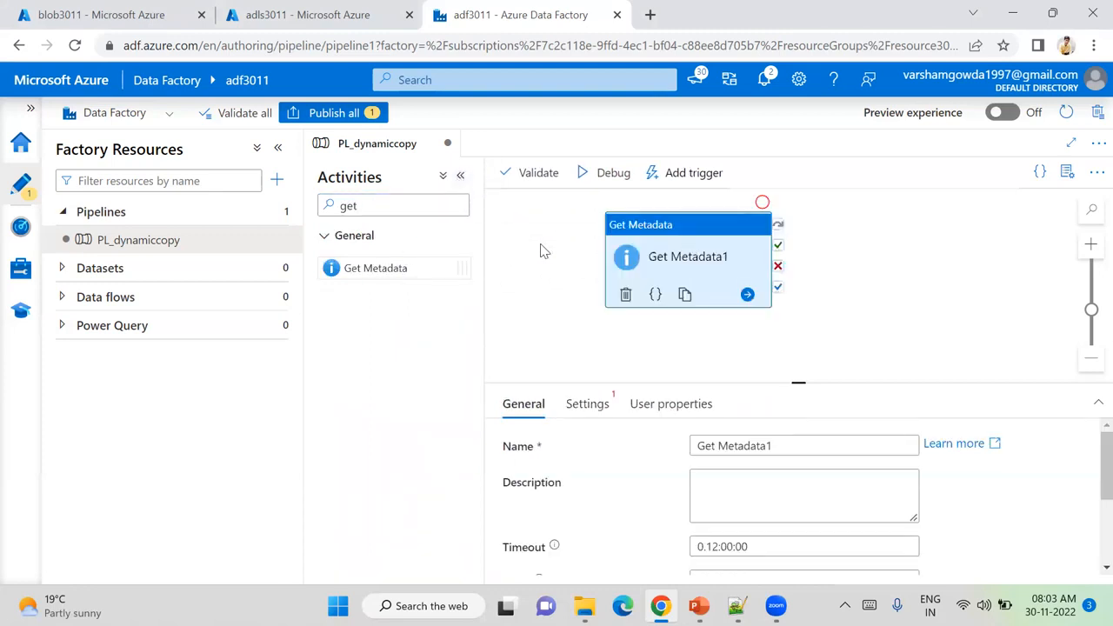
left_click_drag(671, 249, 687, 260)
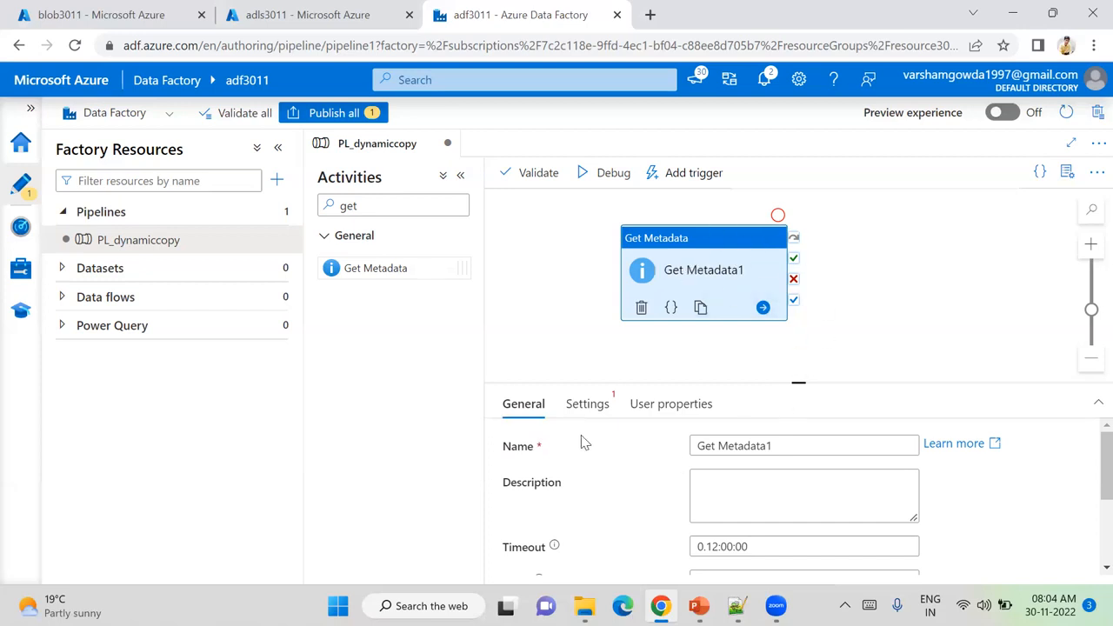
- Start a new Azure Blob Storage dataset for the Get Metadata activity
mouse_move(1088, 462)
left_mouse_down()
mouse_move(1085, 531)
mouse_move(1088, 456)
left_mouse_up()
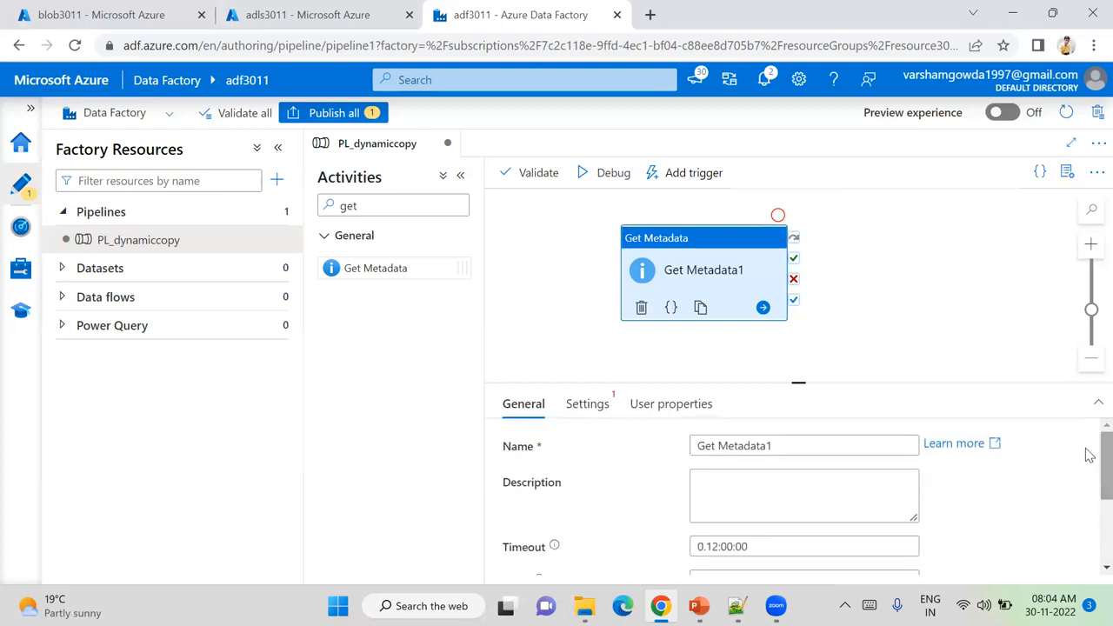
left_click(587, 405)
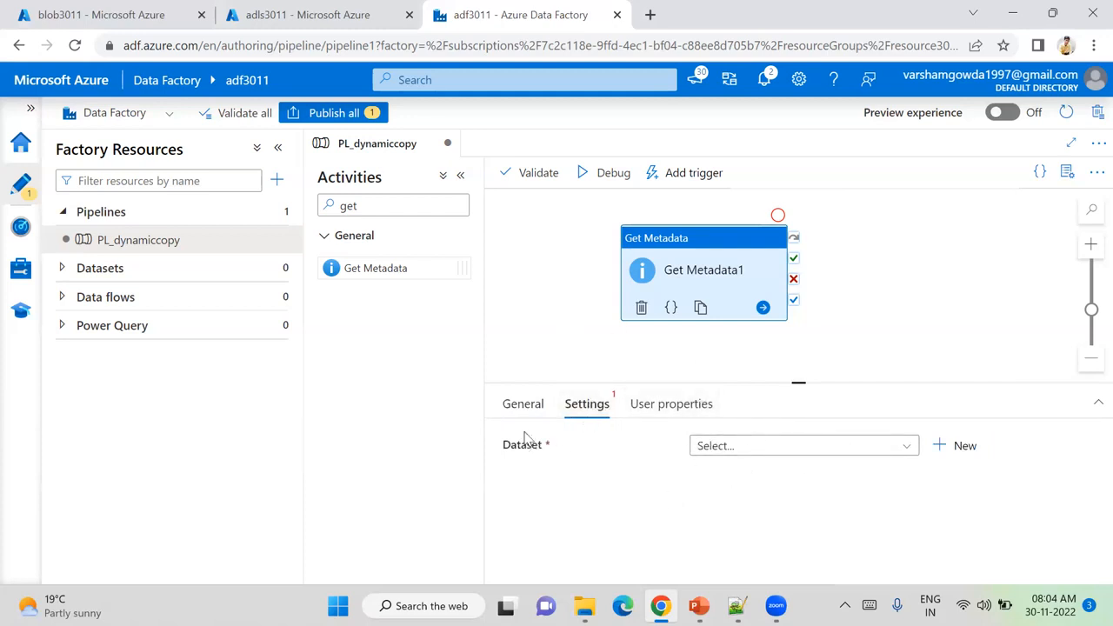
left_click(780, 450)
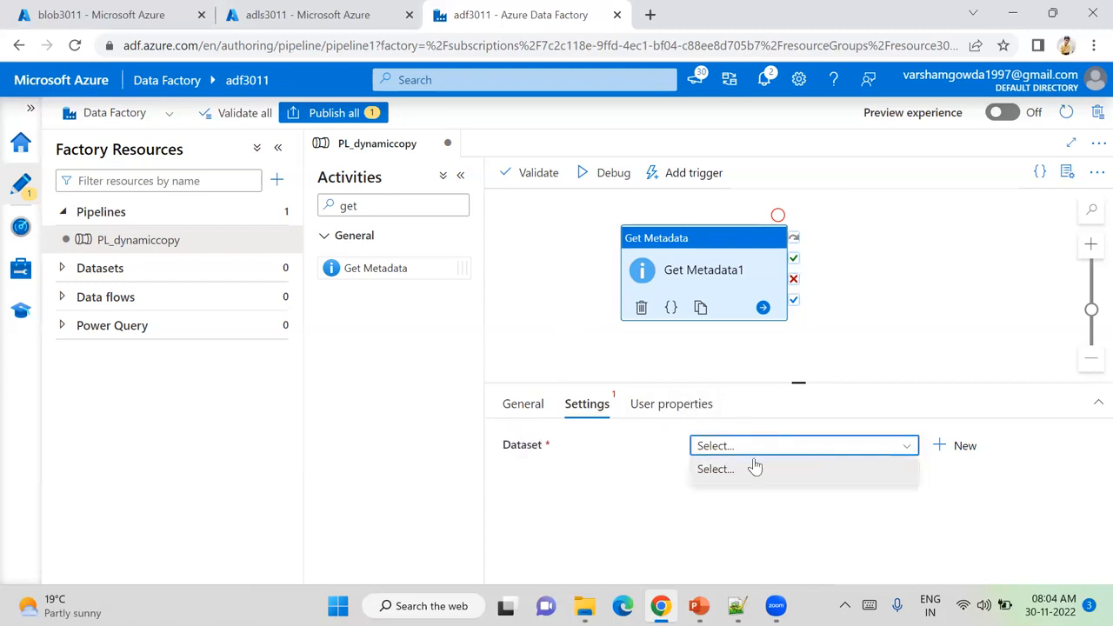
left_click(967, 516)
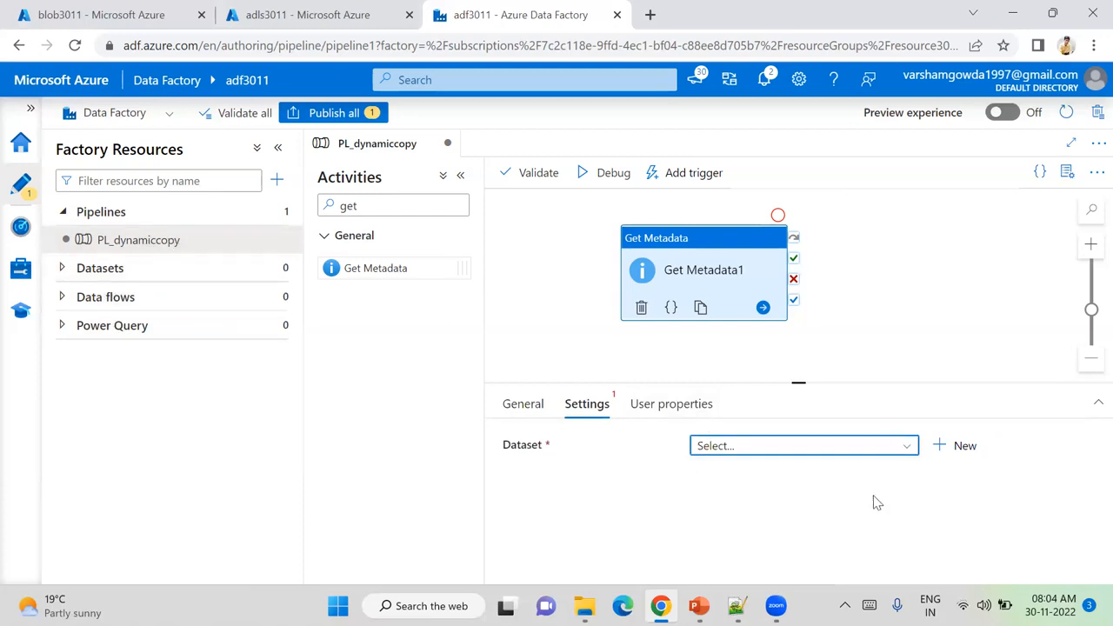
left_click(940, 447)
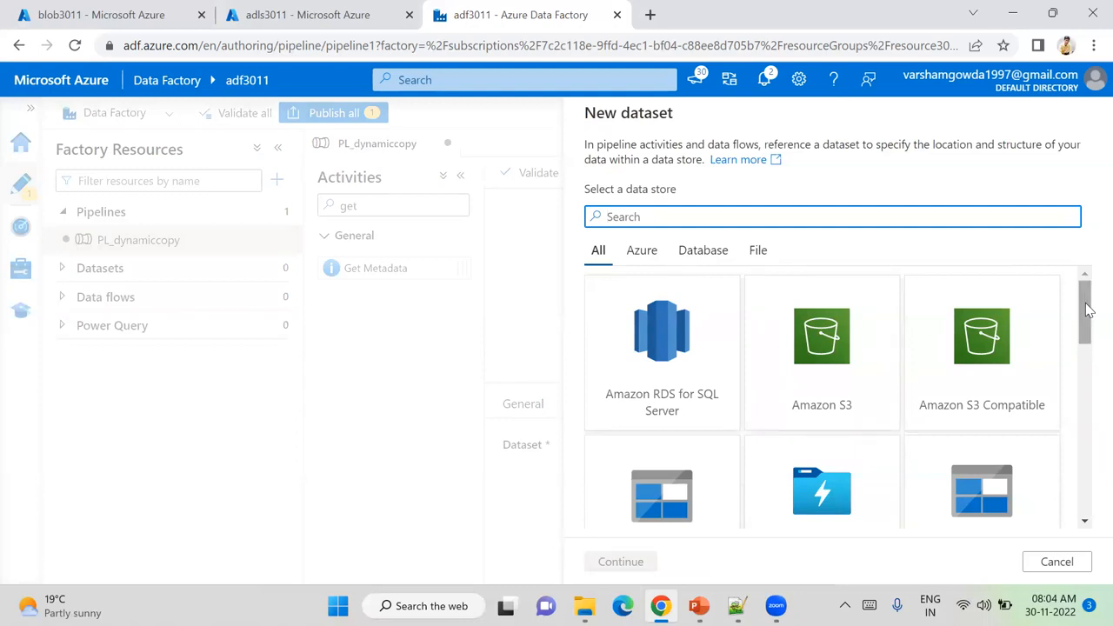
type("bl")
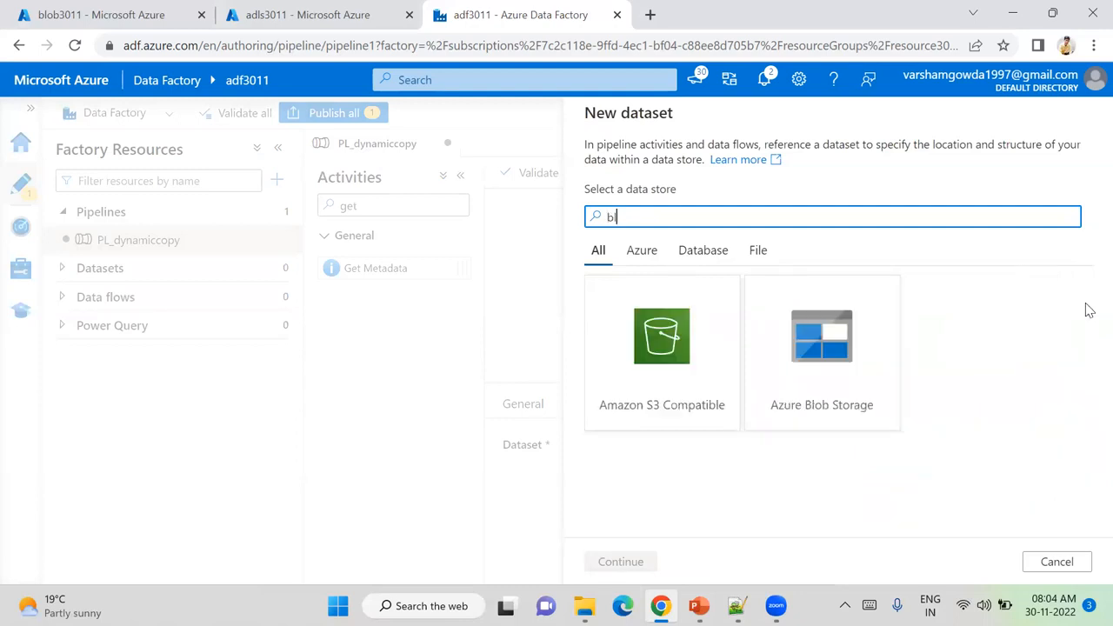
left_click(822, 346)
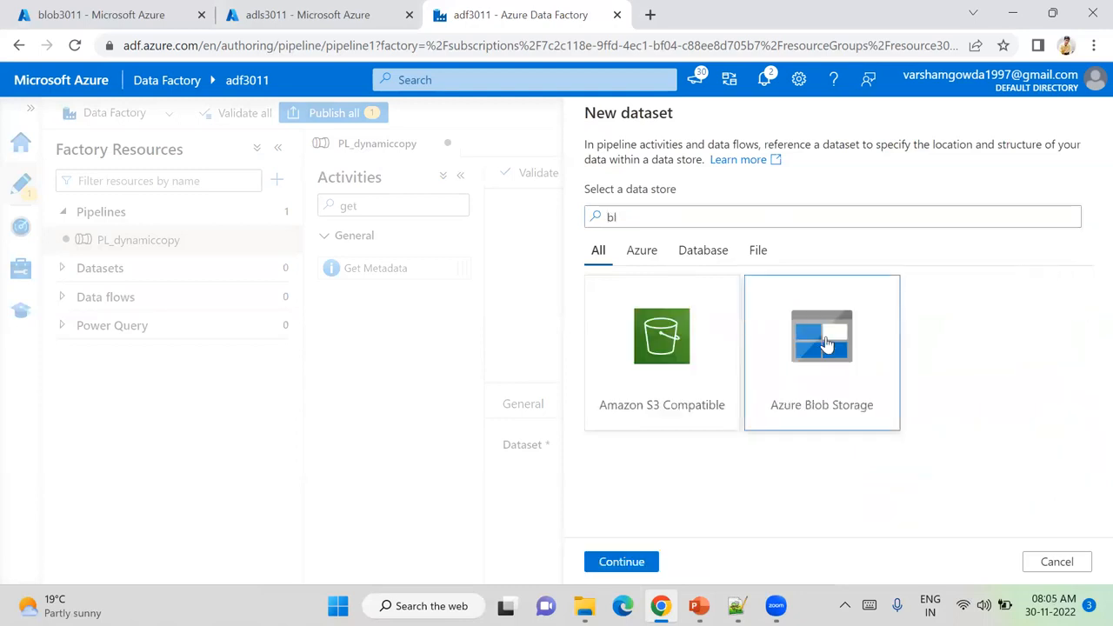
left_click(619, 559)
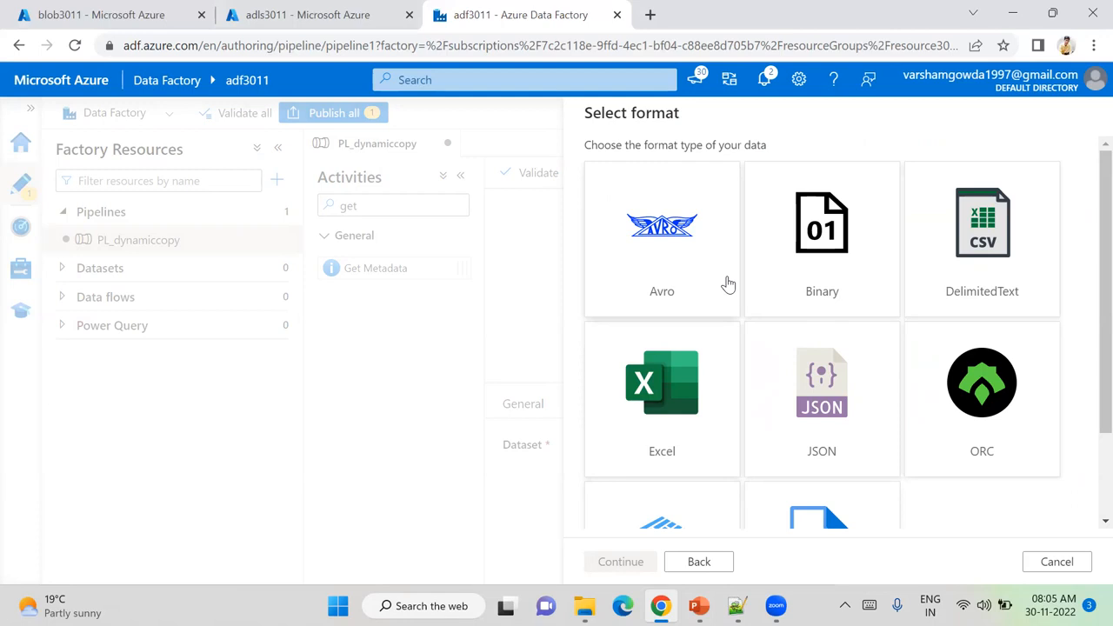
- Choose the DelimitedText format for the new dataset and name it DS_metadata
left_click(999, 241)
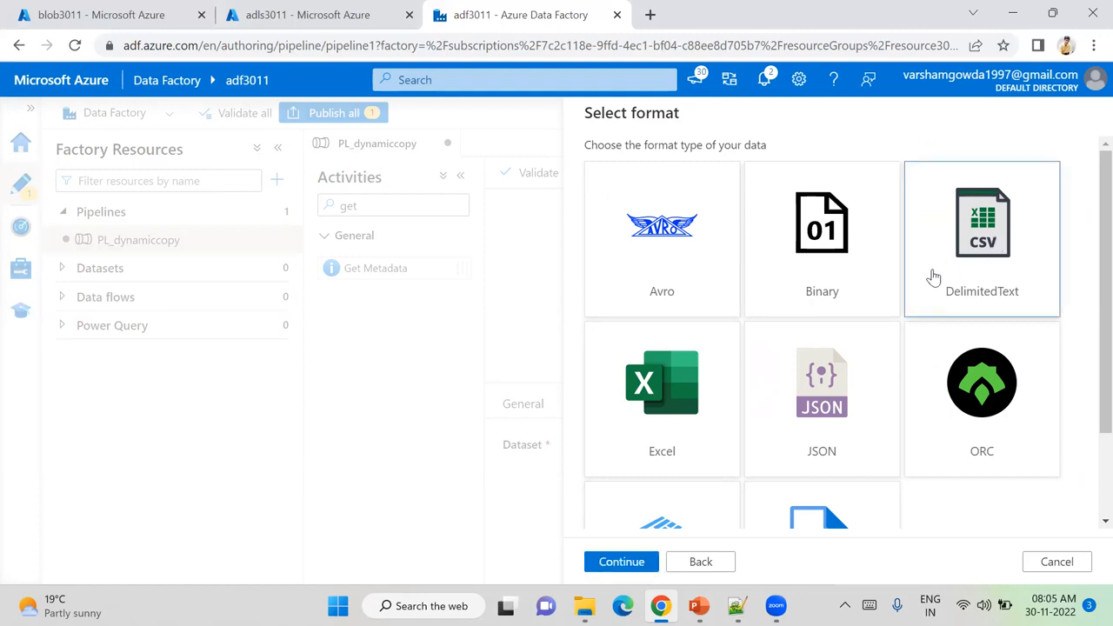
left_click(643, 557)
left_click(782, 257)
left_click(780, 255)
left_click(755, 168)
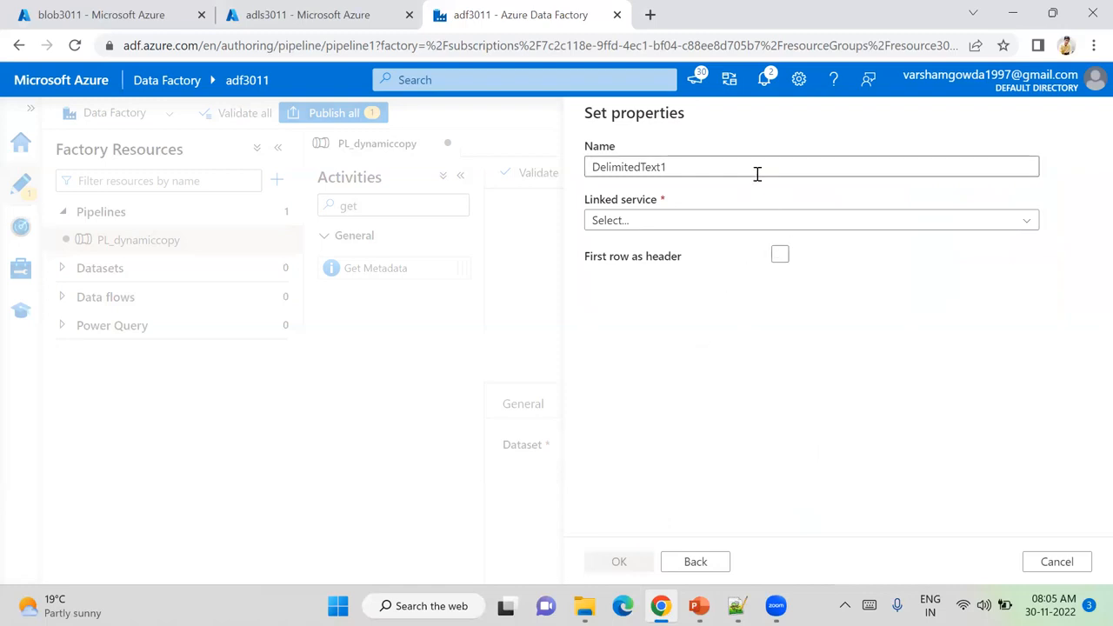
left_click_drag(755, 168, 556, 164)
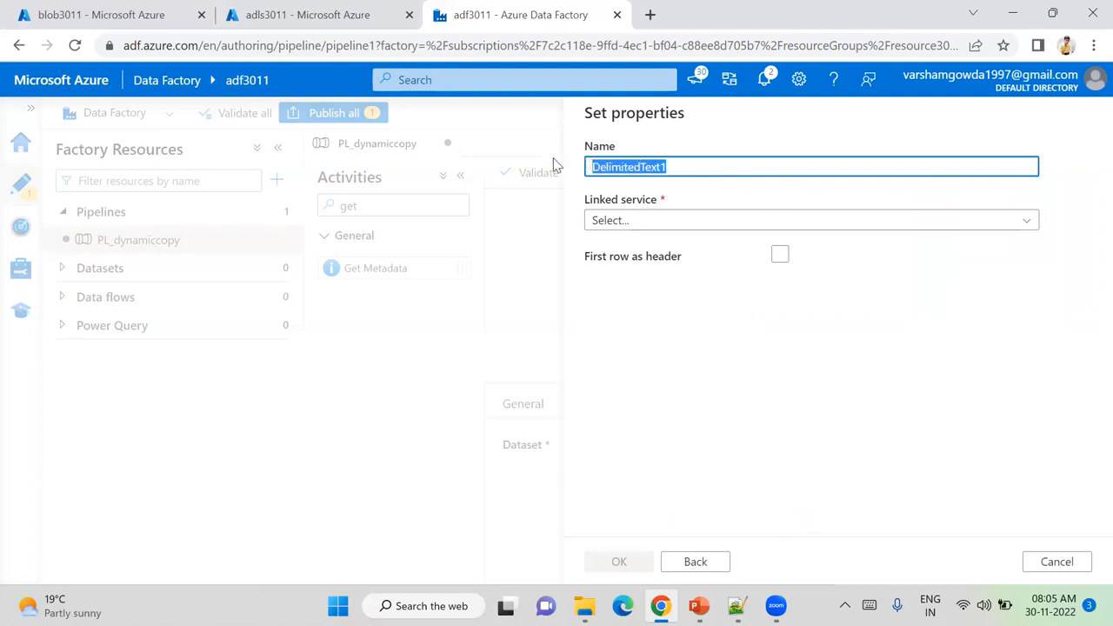
type("DS_")
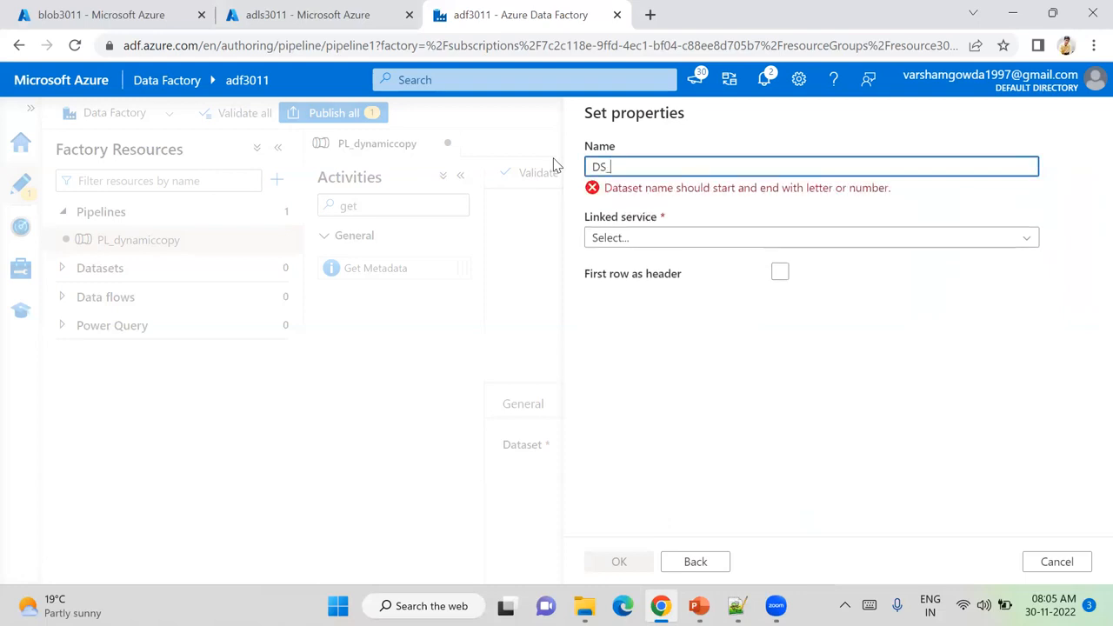
type("metadata")
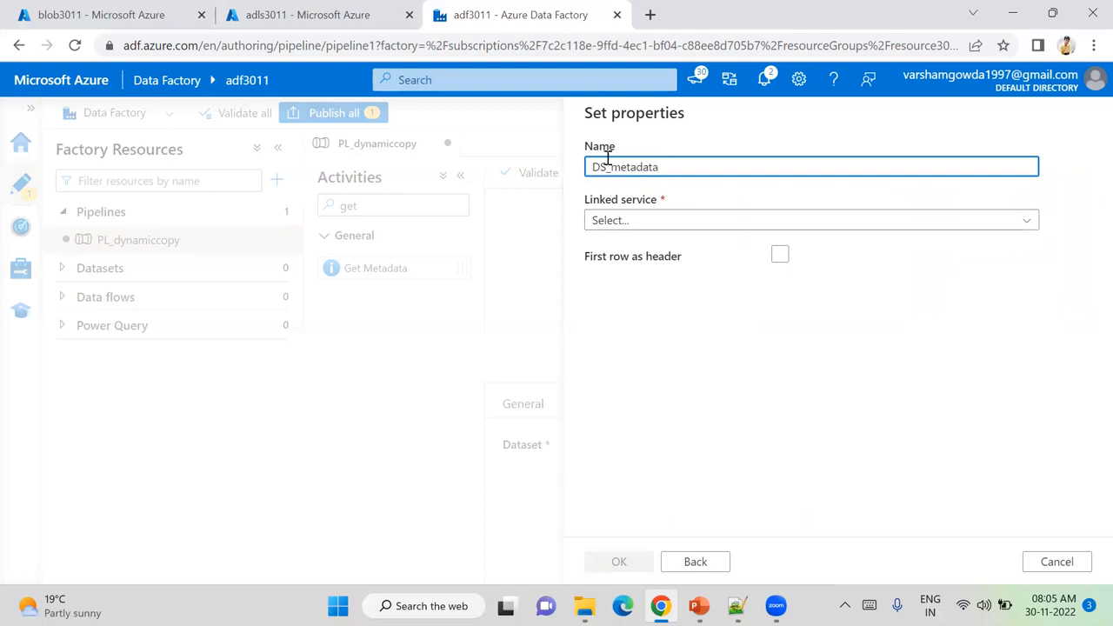
- Connect DS_metadata to the LS_blob linked service and set its file path to the input container only
left_click(705, 220)
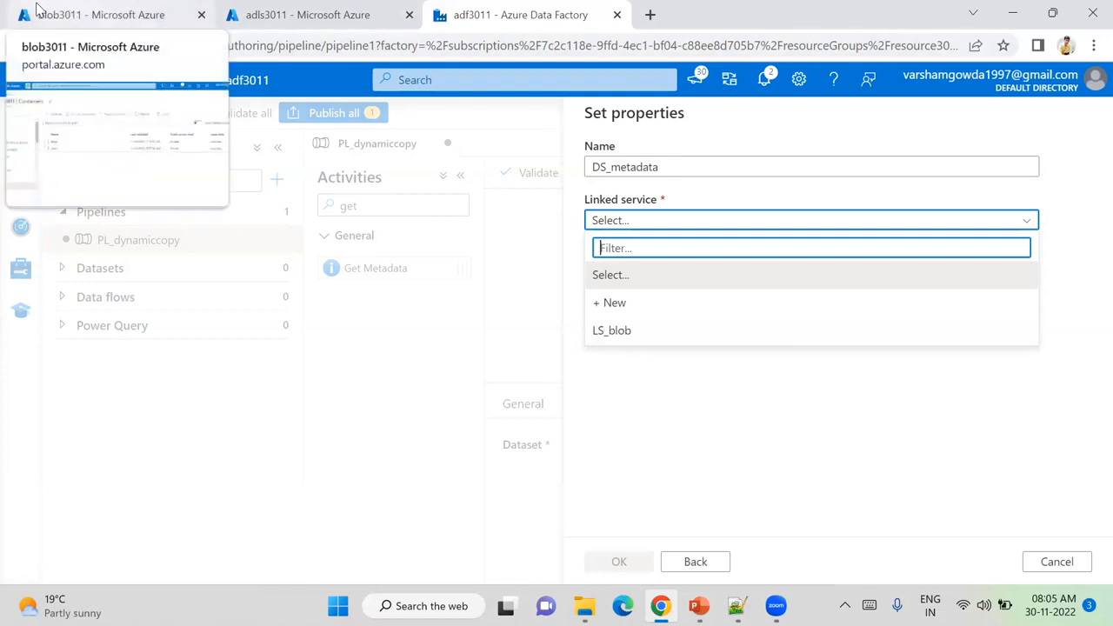
left_click(663, 340)
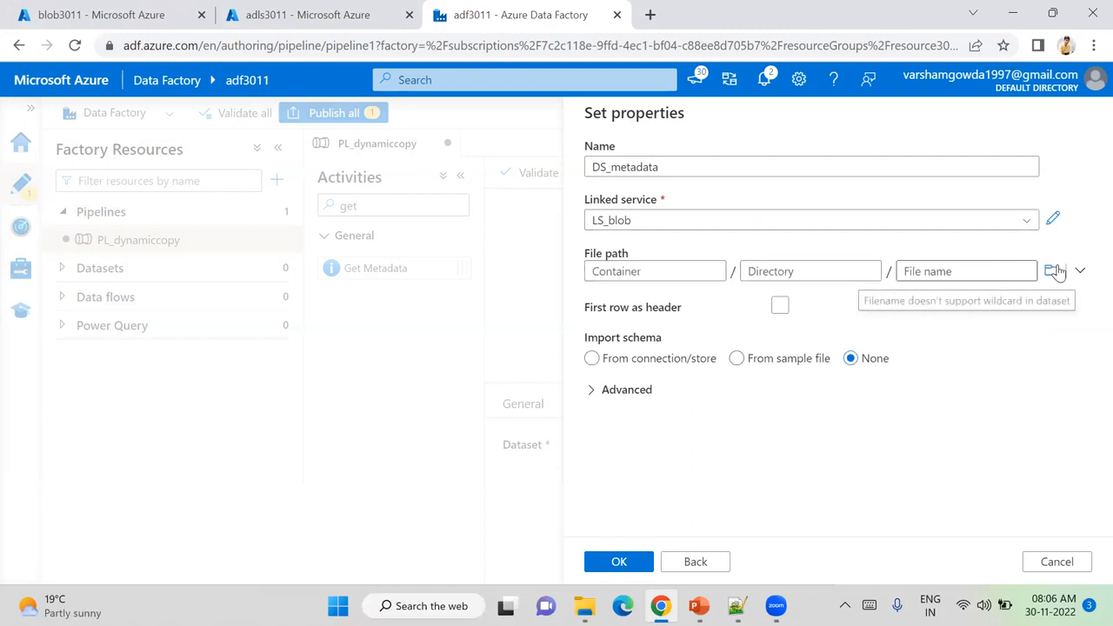
left_click(1052, 272)
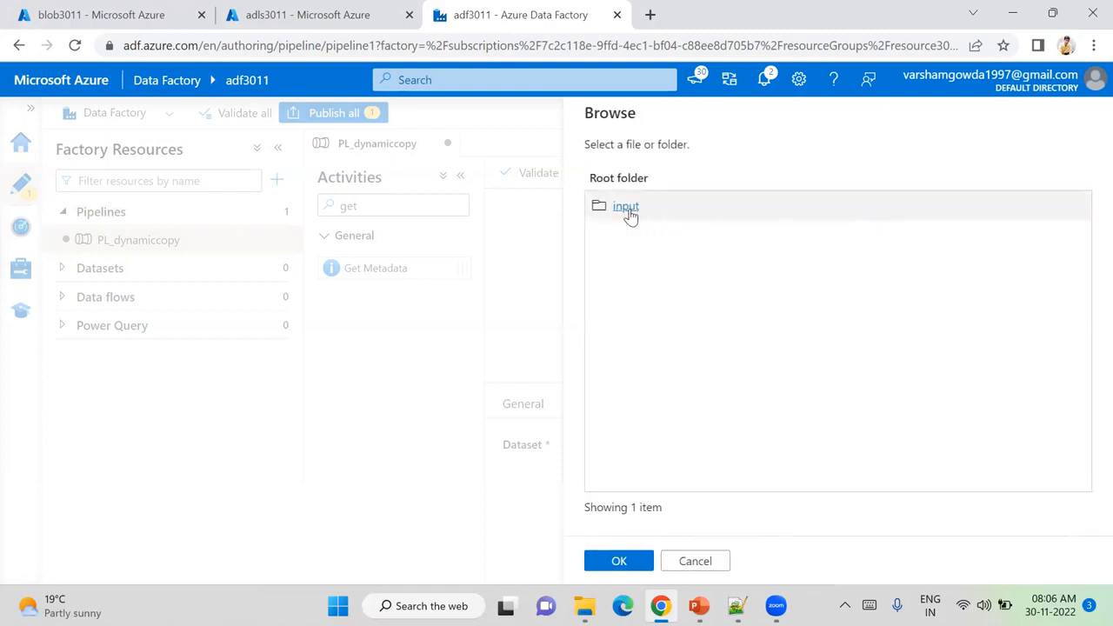
left_click(625, 207)
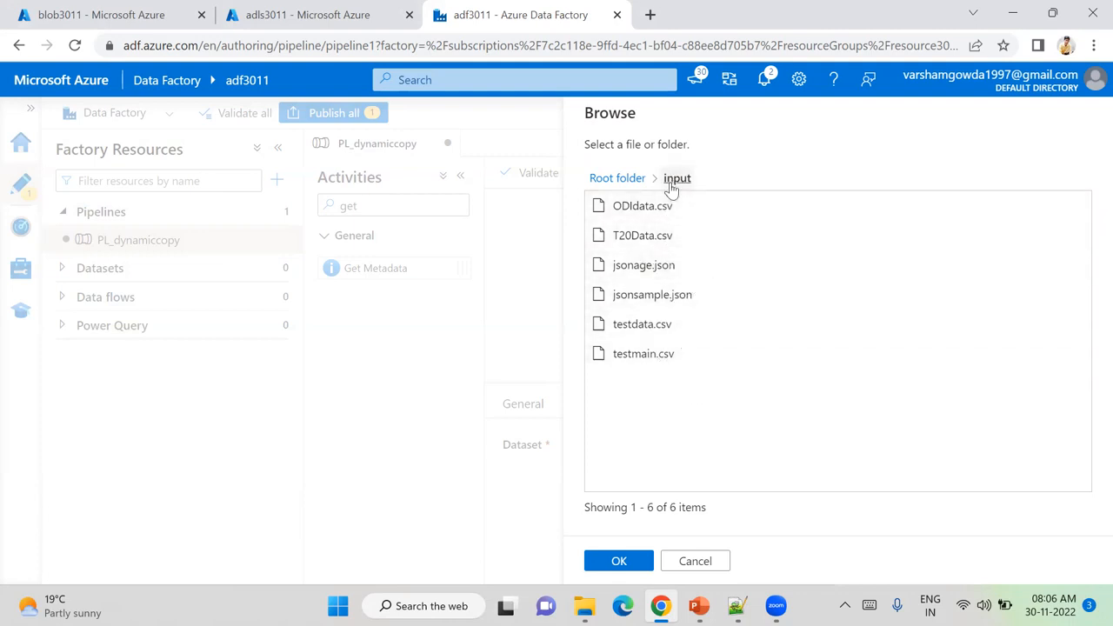
left_click(658, 296)
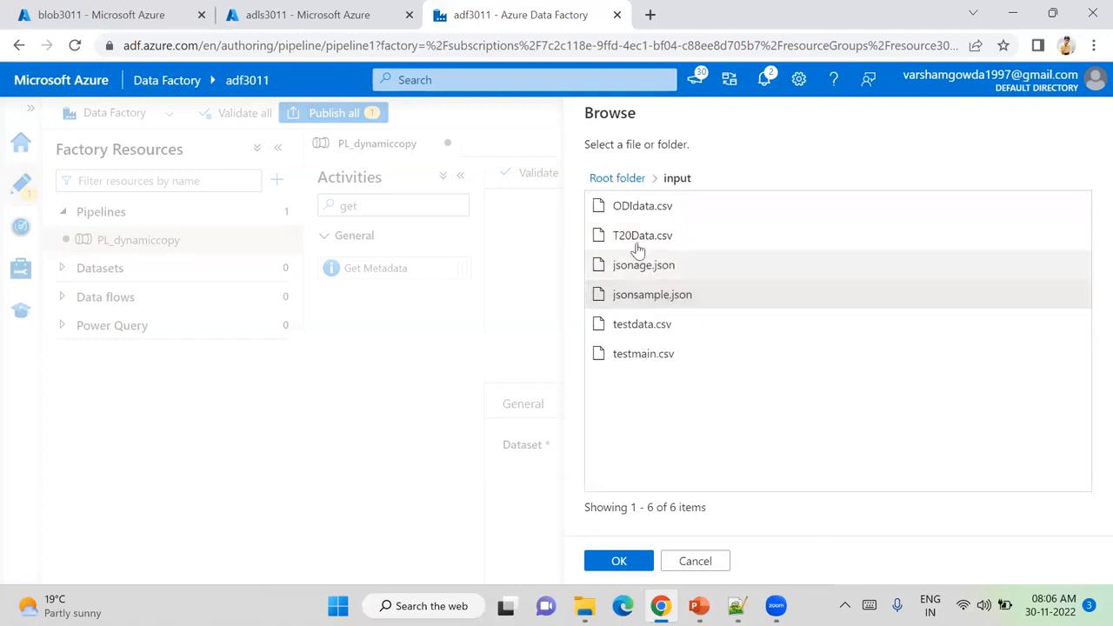
left_click(633, 178)
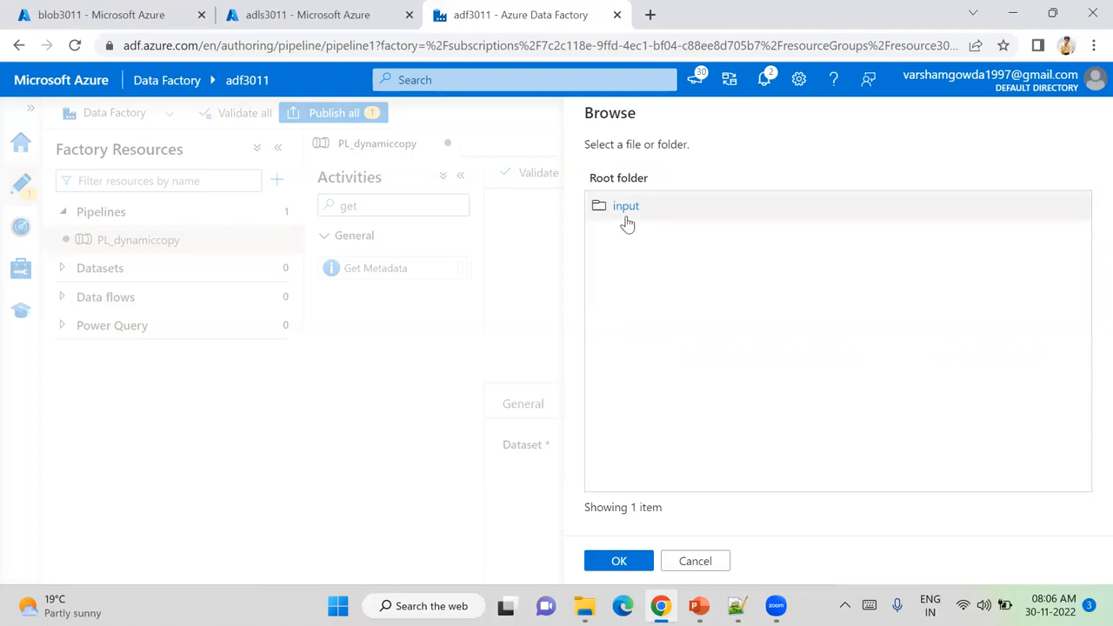
left_click(624, 217)
left_click(619, 561)
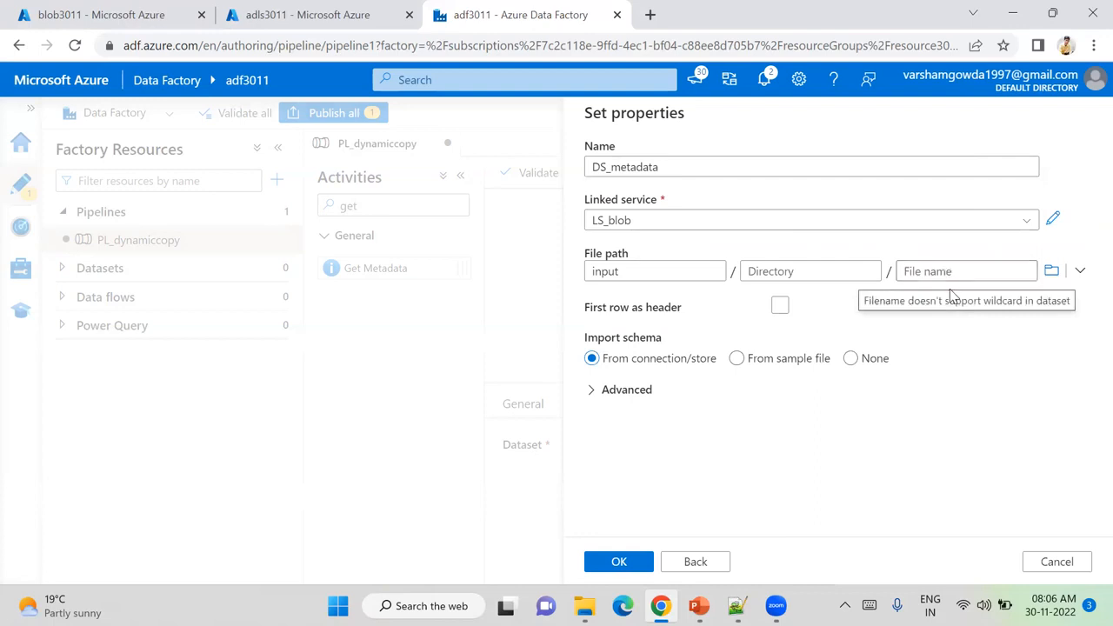
- Treat the first row as header and create the DS_metadata dataset
left_click(782, 307)
left_click(785, 309)
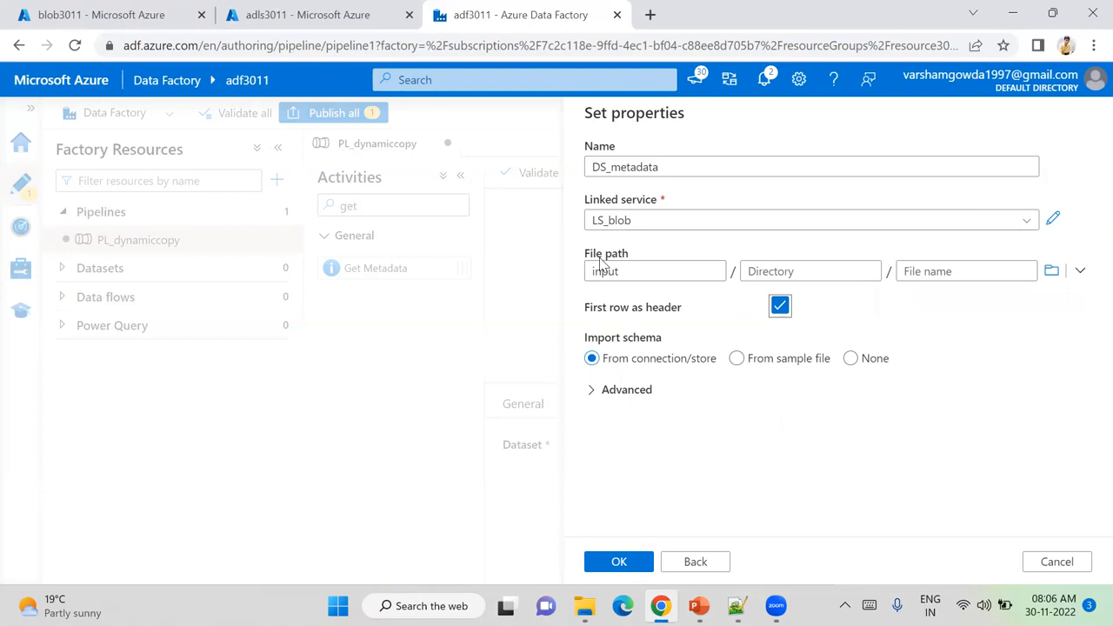
left_click(608, 562)
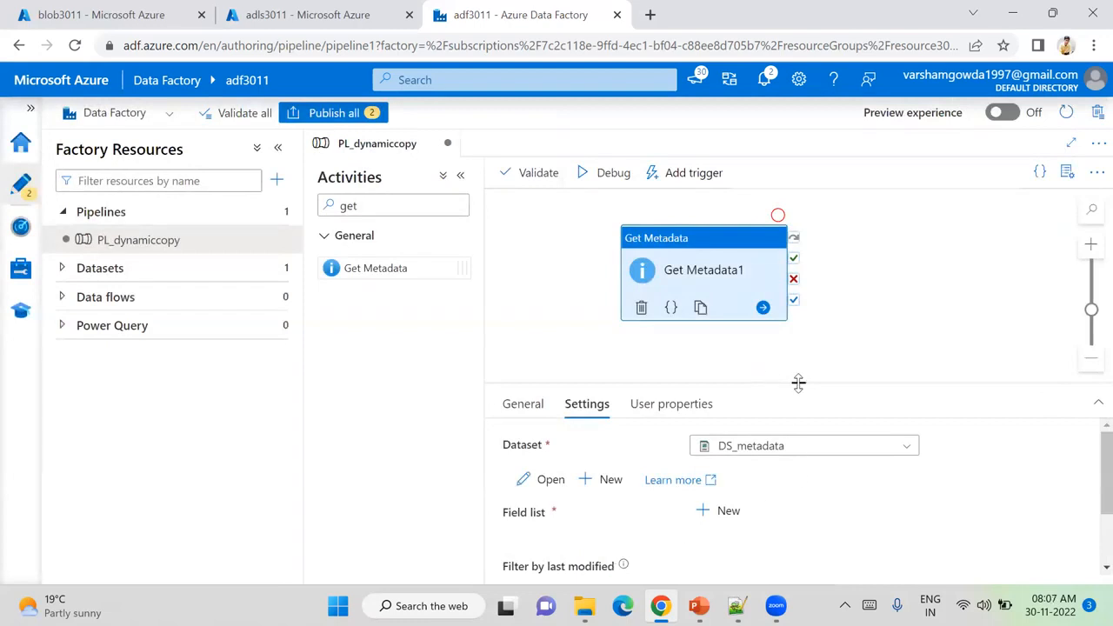
- Add an empty argument to the Get Metadata activity's field list and review its available options
left_click_drag(798, 382, 793, 328)
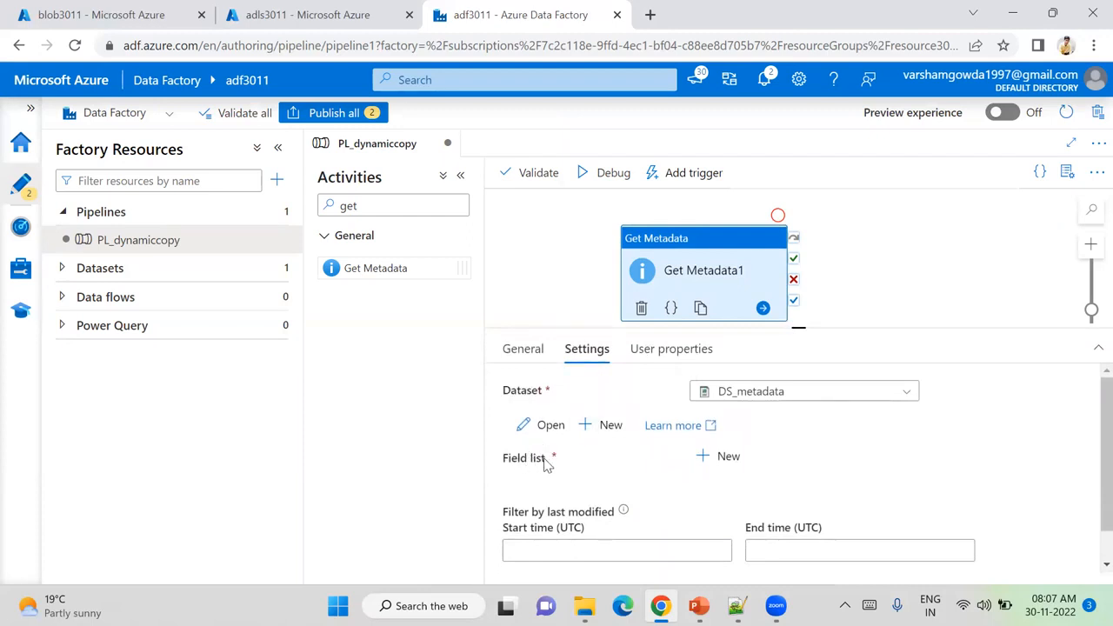
scroll(1089, 436, "down", 1)
scroll(1089, 436, "down", 2)
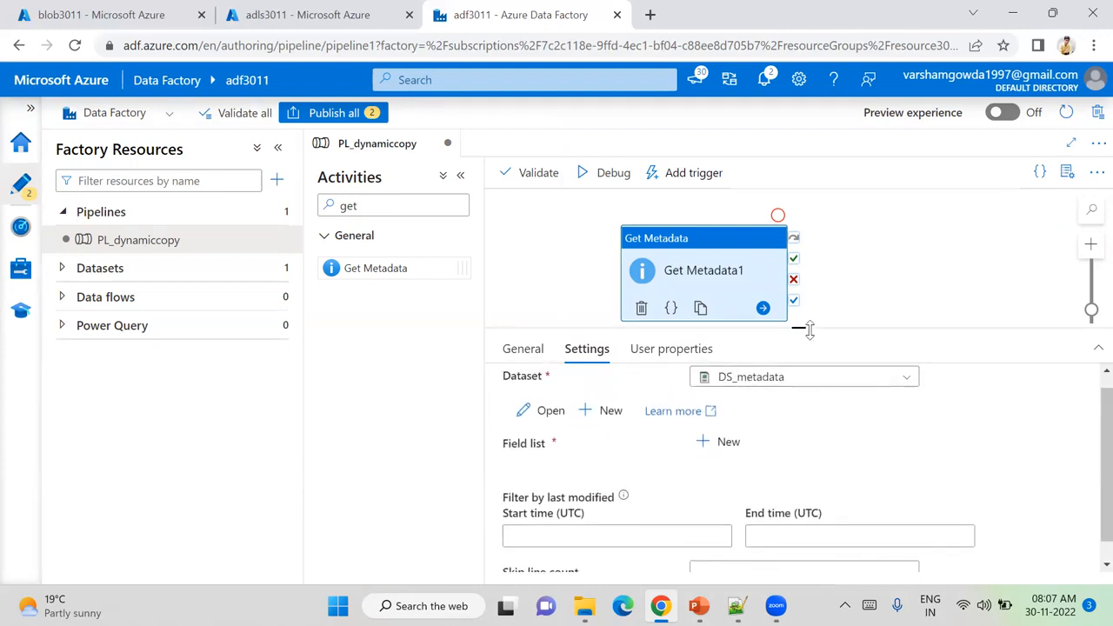
left_click_drag(798, 323, 798, 300)
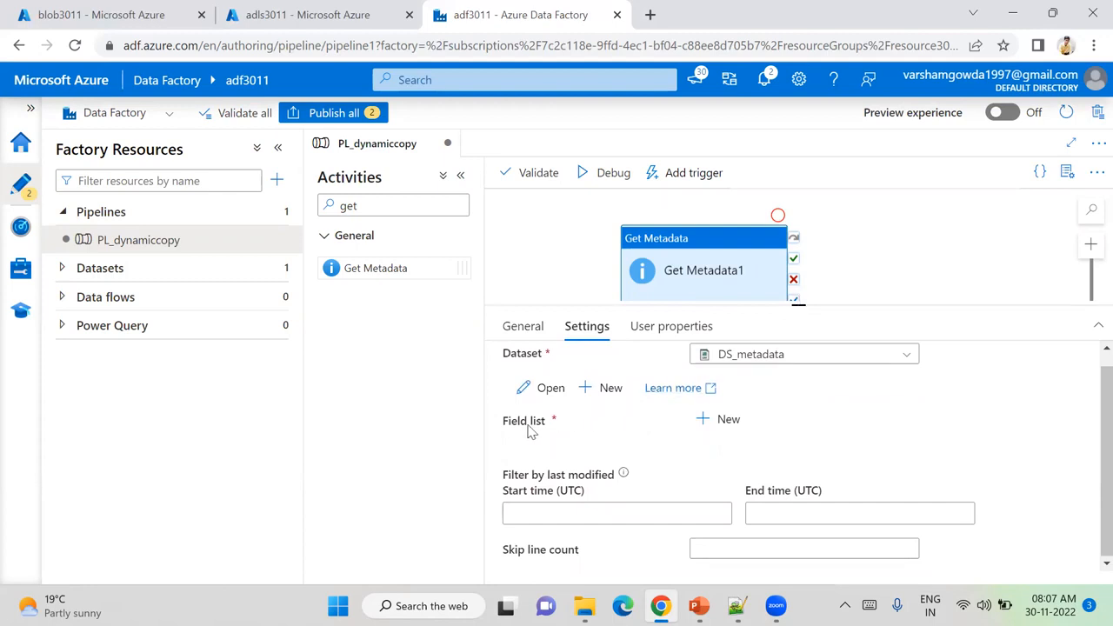
left_click(692, 422)
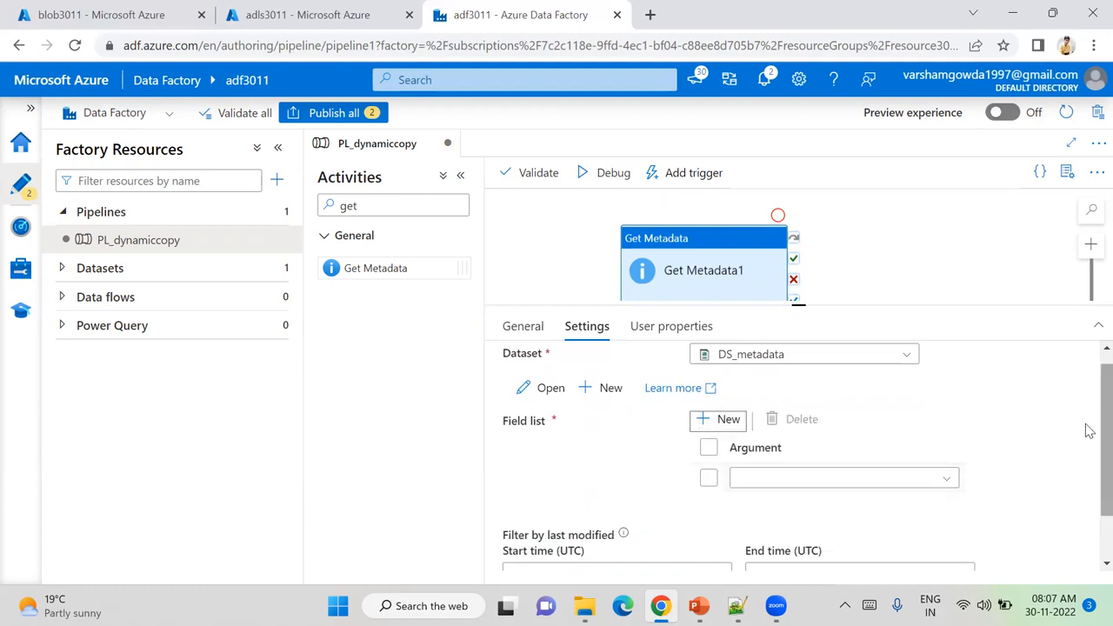
scroll(1089, 430, "down", 1)
left_click(935, 425)
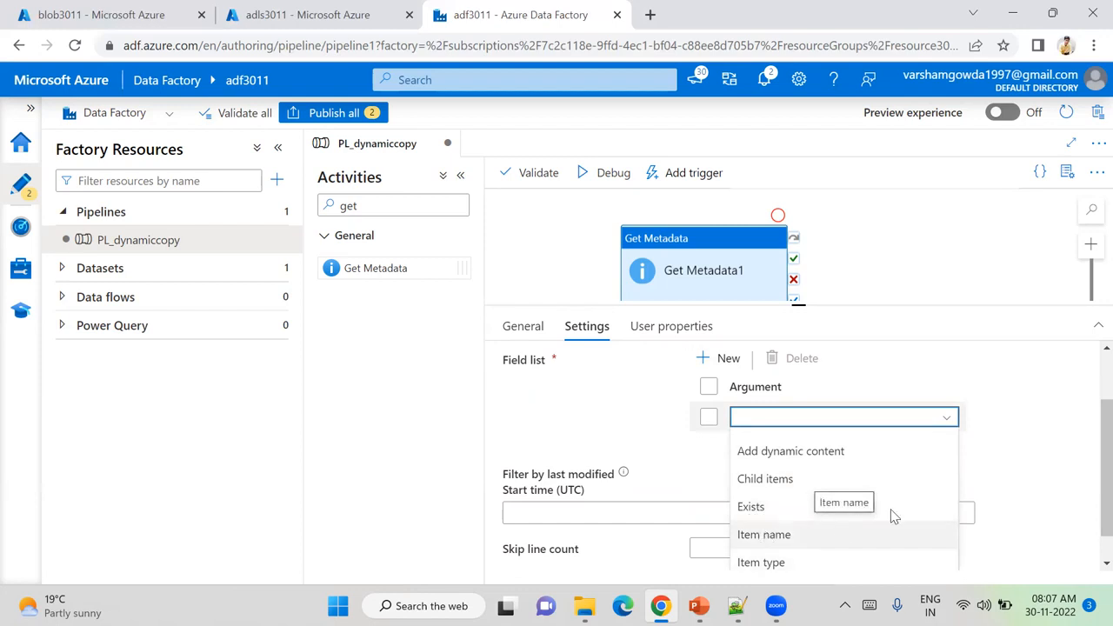
left_click(1089, 487)
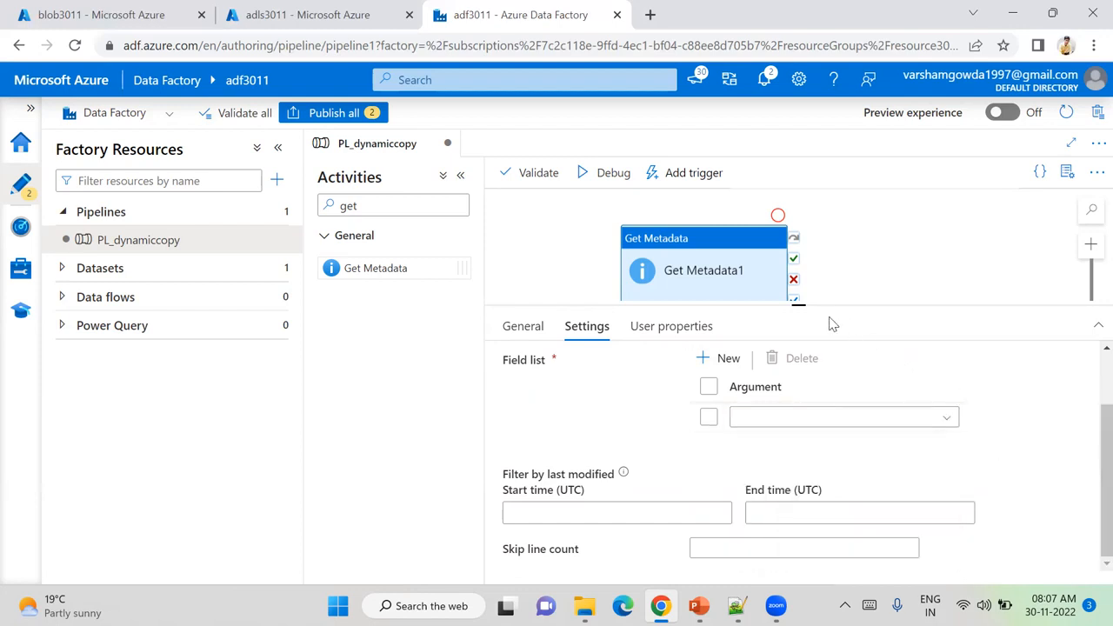
- Enlarge the settings area and set the first field list argument to Last modified
left_click_drag(797, 304, 800, 226)
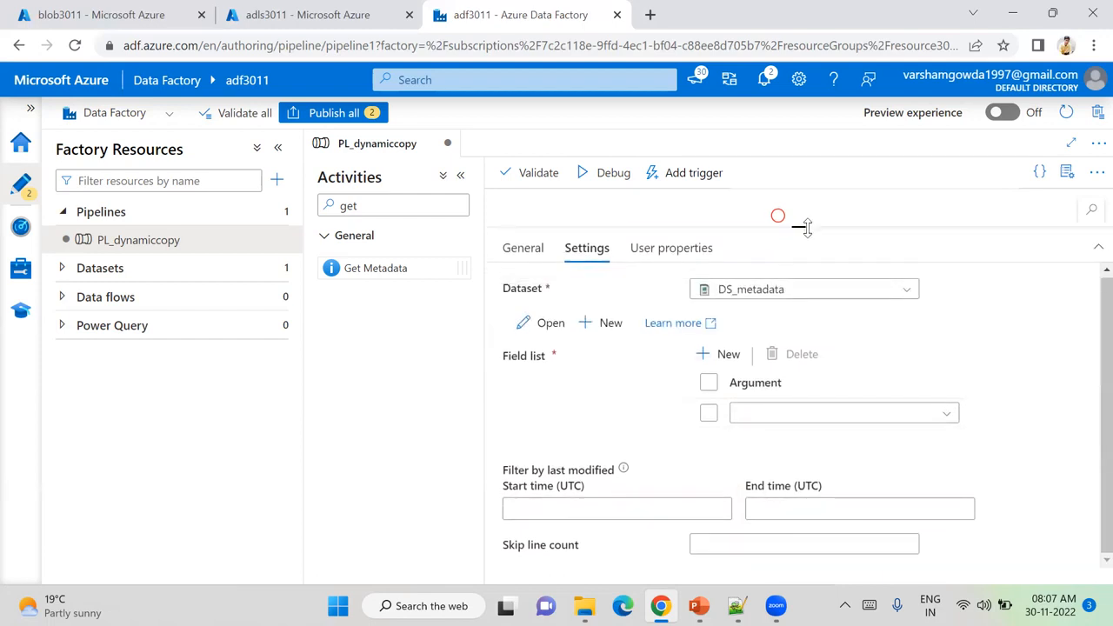
left_click(854, 419)
key("Down")
key("Down")
key("Down")
key("Down")
key("Down")
key("Down")
key("Down")
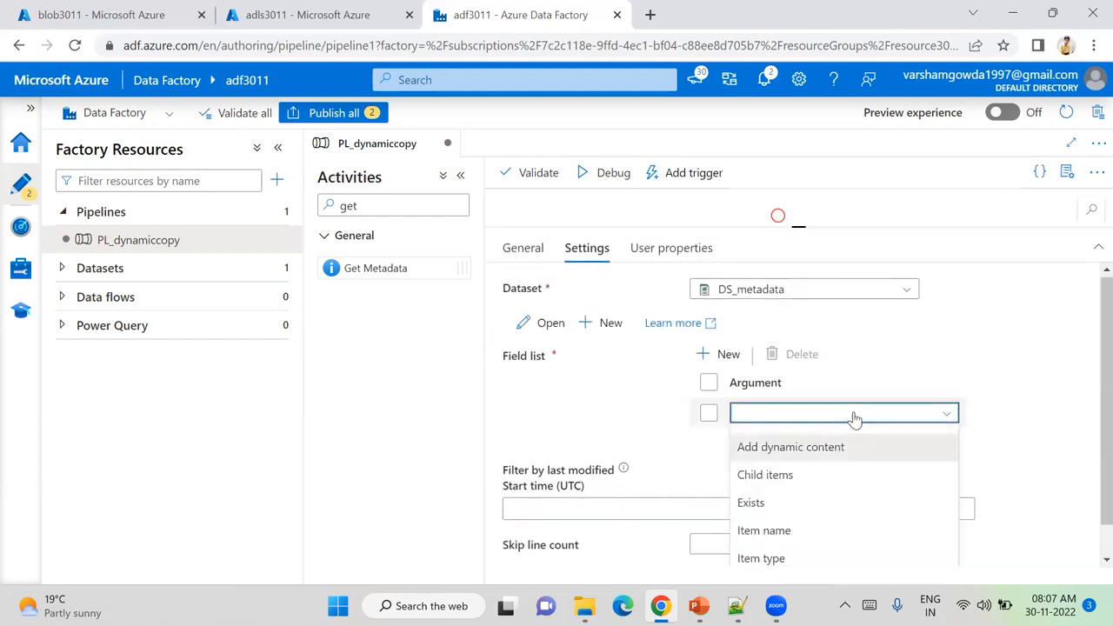
key("Down")
key("Down")
key("Down")
key("Down")
key("Down")
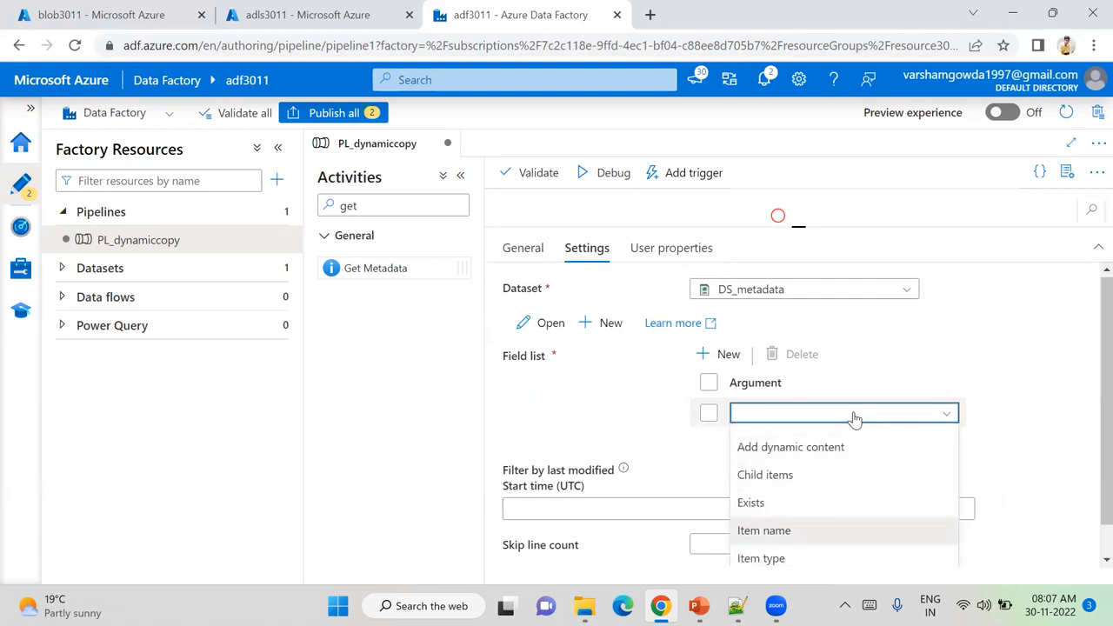
key("Return")
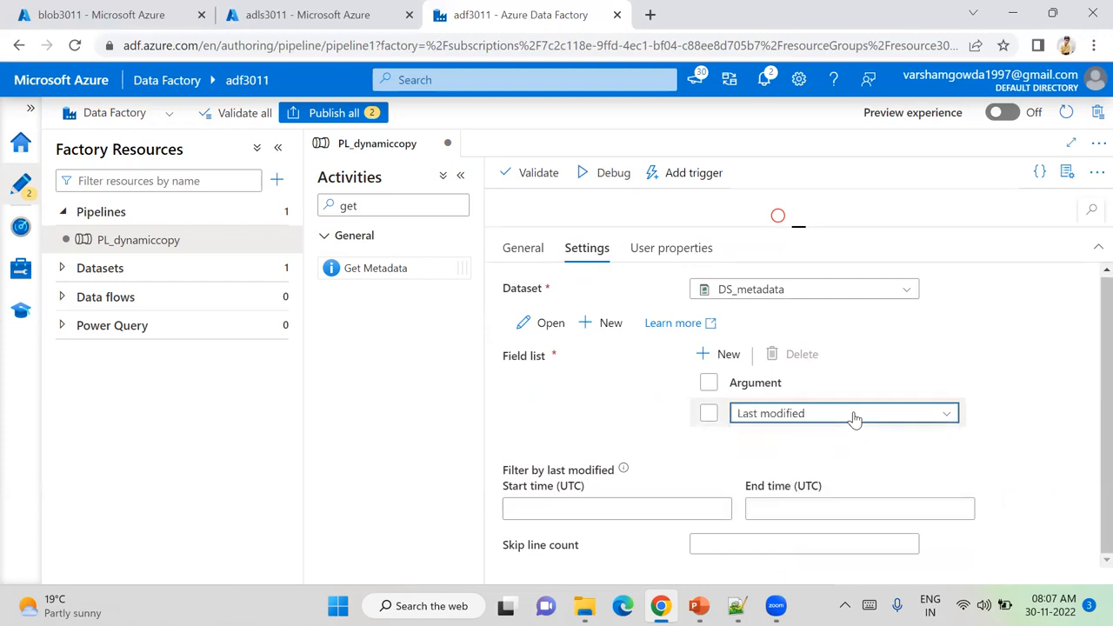
left_click_drag(1090, 437, 1091, 460)
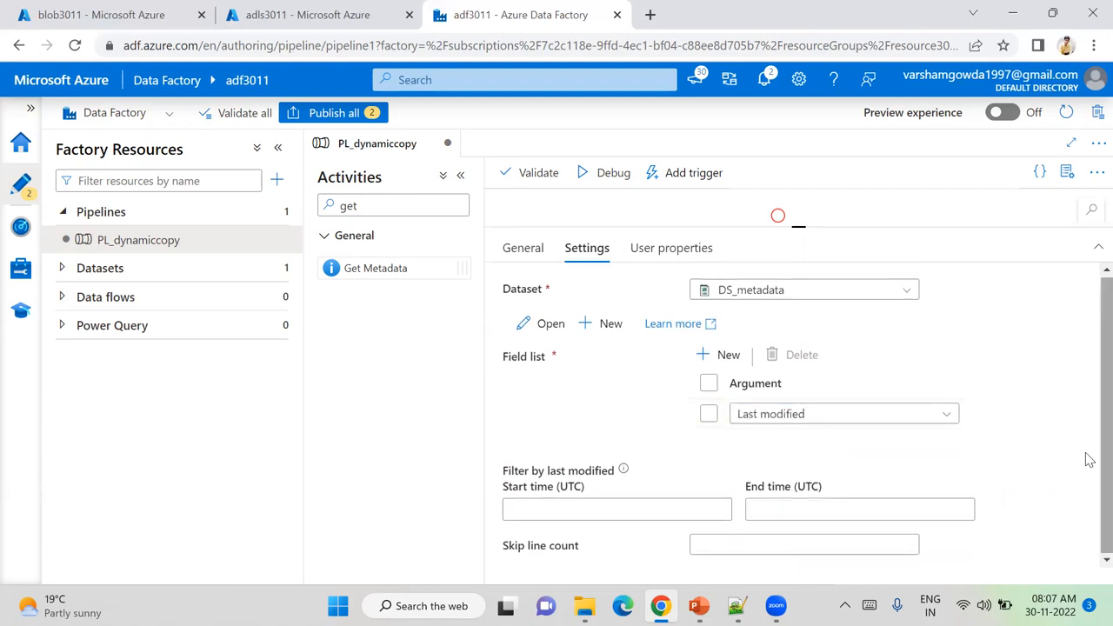
- Add a second field list argument and set it to Item name
left_click(704, 360)
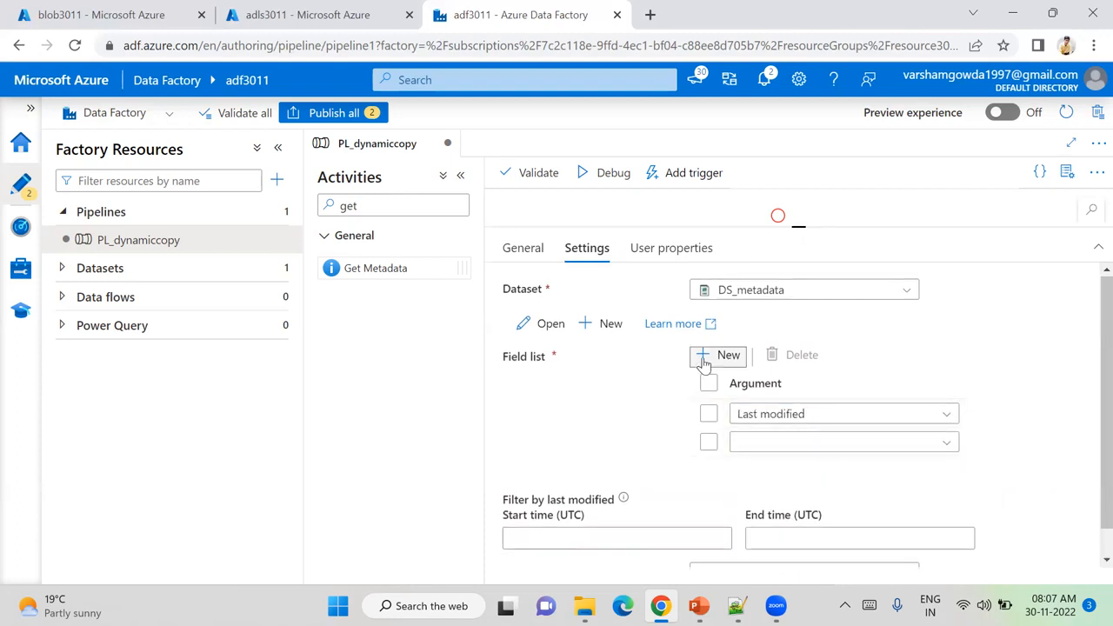
left_click(947, 445)
key("Down")
key("Down")
key("Down")
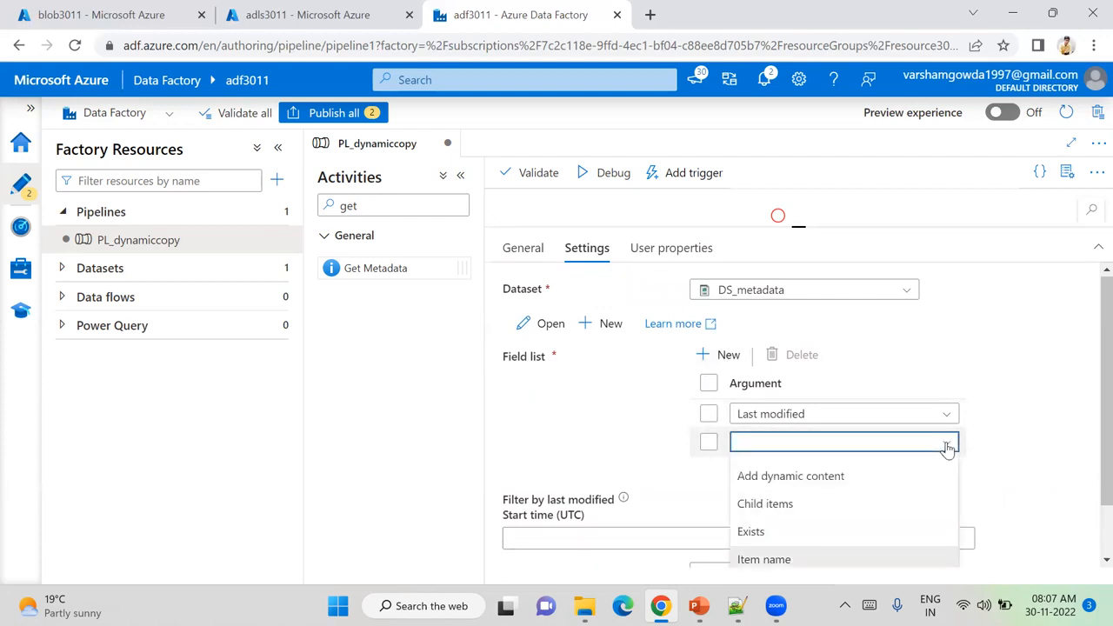
key("Return")
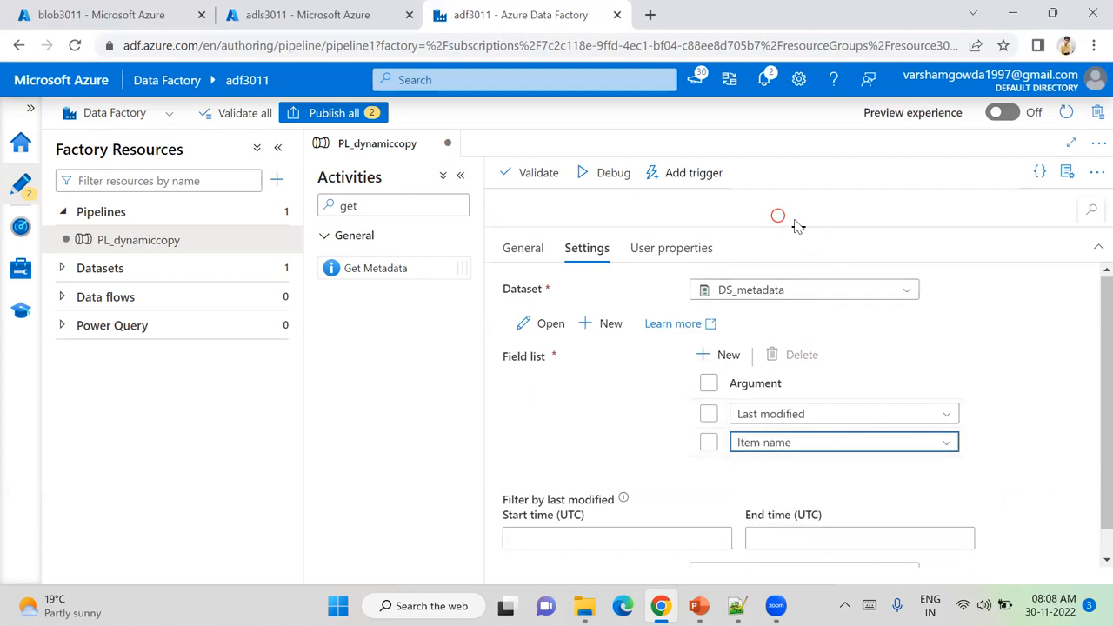
- Bring the activity back into view, debug PL_dynamiccopy and refresh the run status until it finishes
left_click_drag(798, 228, 814, 315)
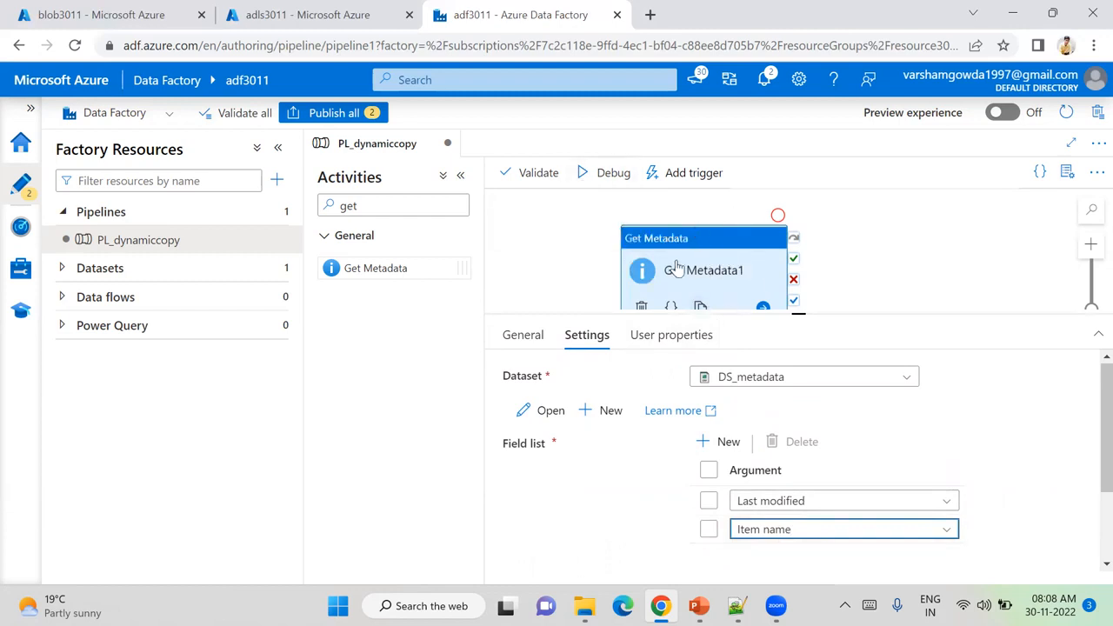
left_click(597, 184)
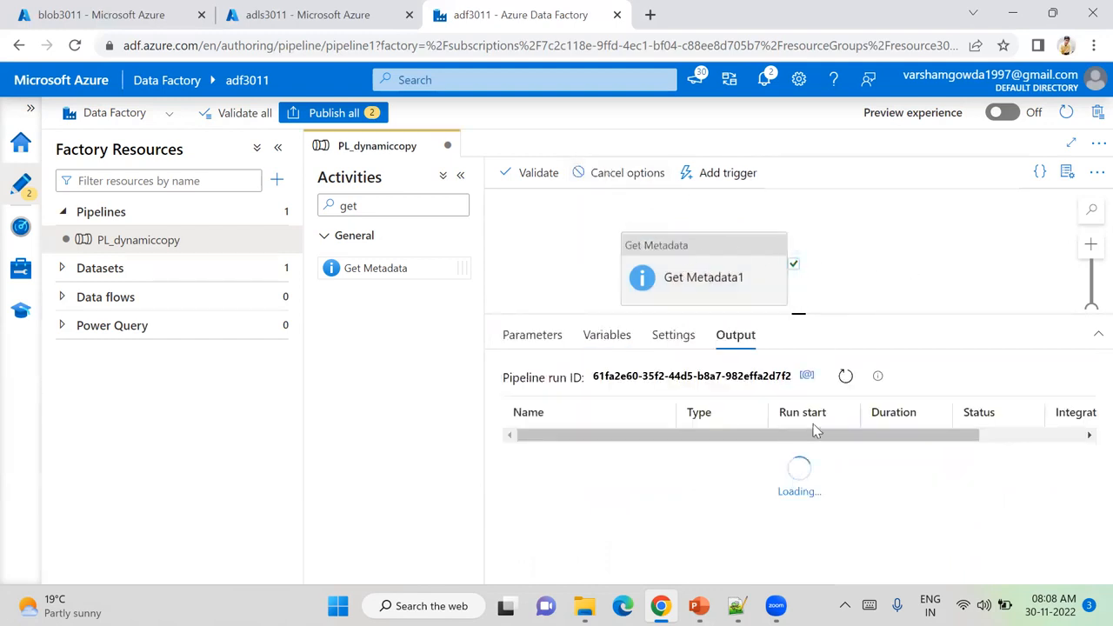
left_click(845, 378)
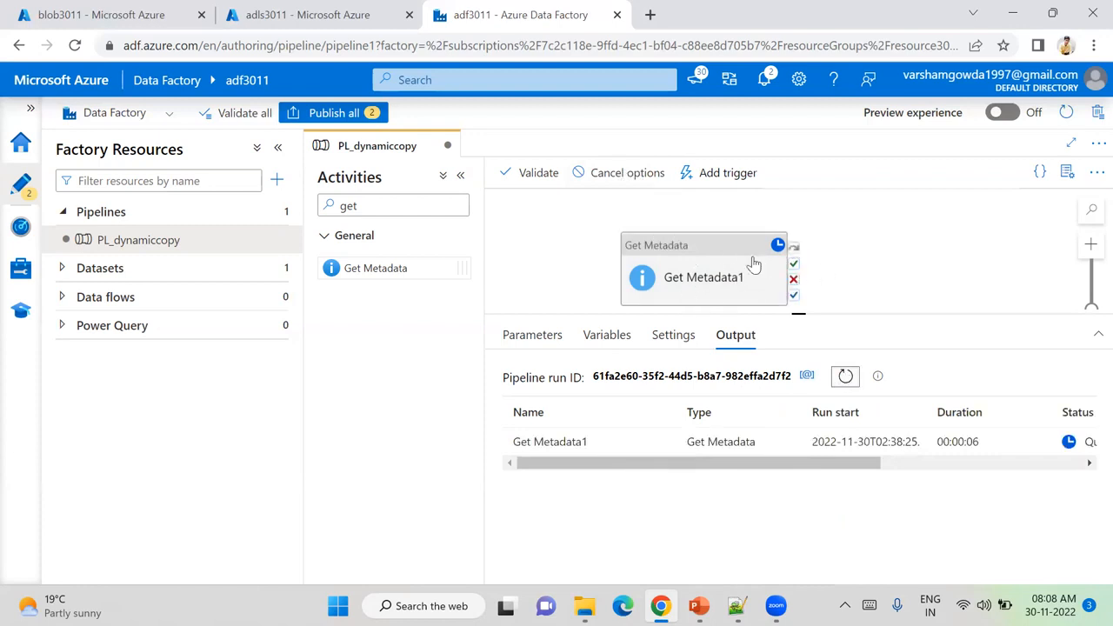
mouse_move(698, 306)
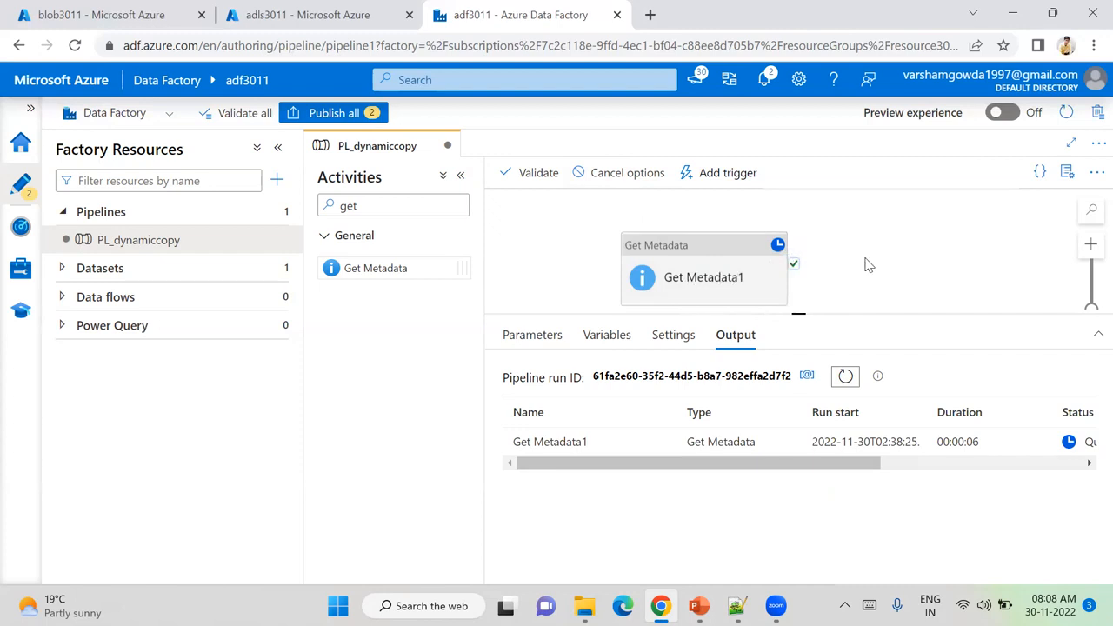
left_click(846, 379)
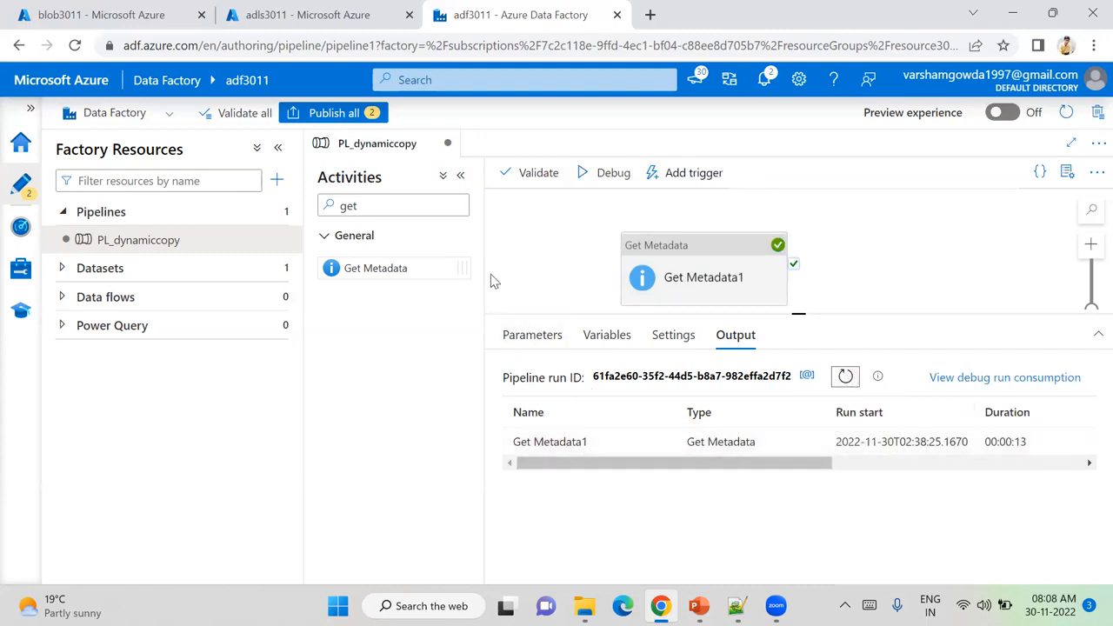
- Open the output of the Get Metadata1 debug run and copy it to the clipboard
left_click_drag(680, 466, 564, 495)
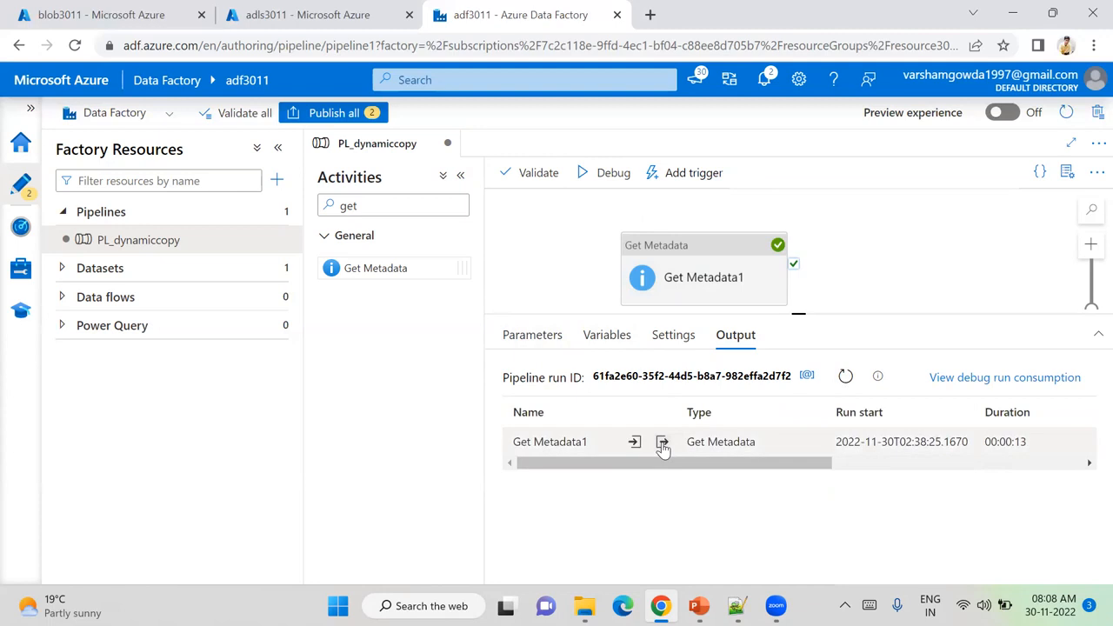
left_click(663, 445)
left_click(562, 230)
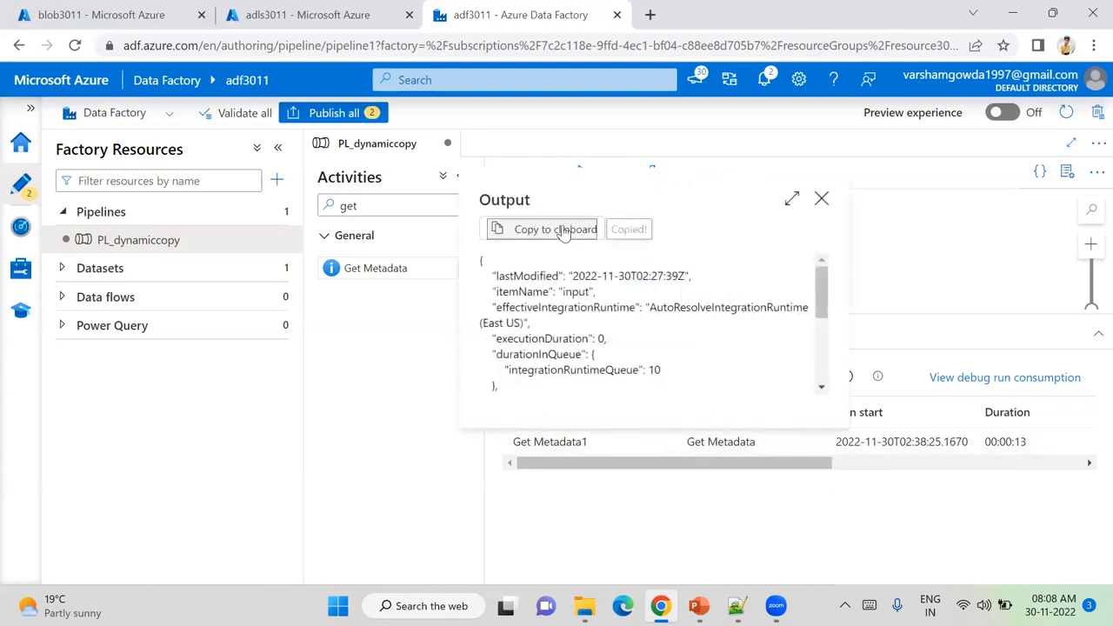
- Switch to Notepad++, paste the copied run output at the end of new 2, and add the heading "metadata output" above it
left_click(737, 605)
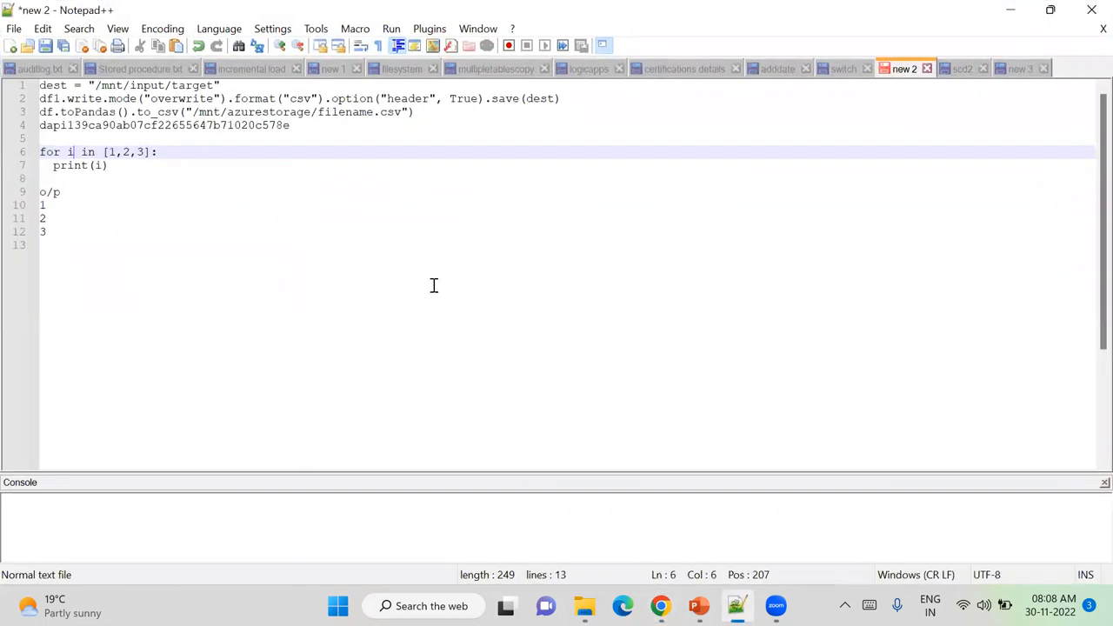
left_click(80, 241)
key("Return")
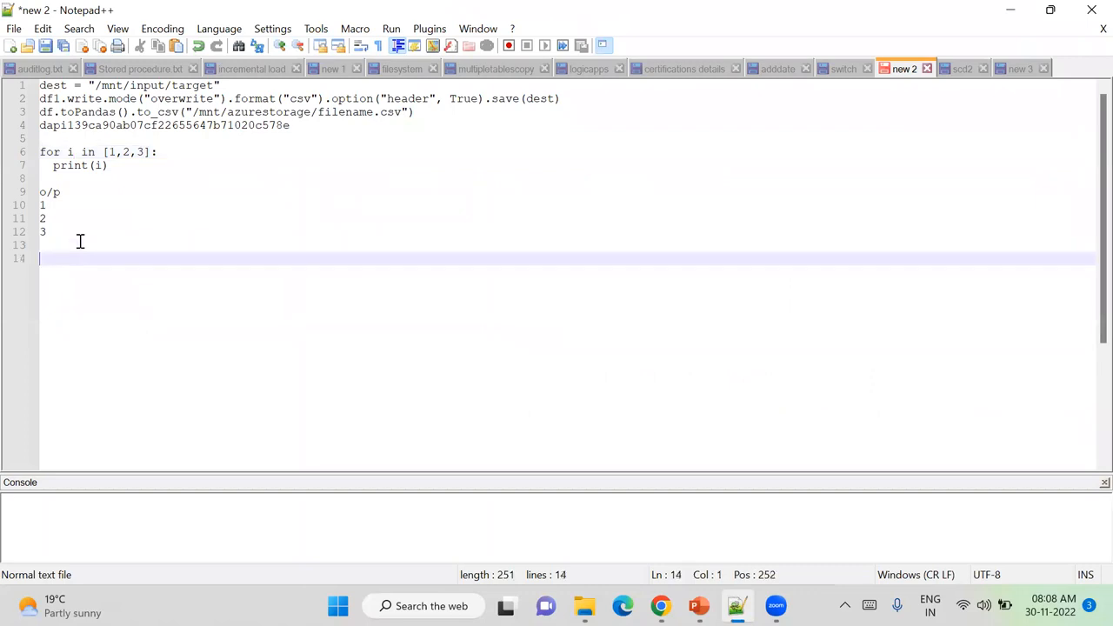
key("ctrl+v")
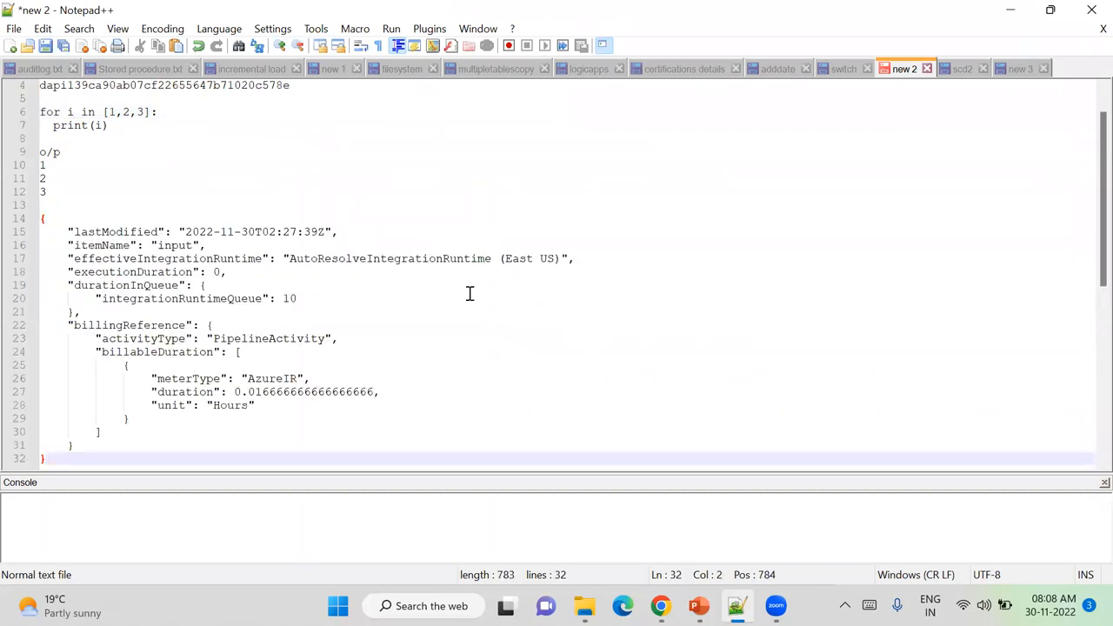
left_click(45, 204)
key("Return")
type("metadata output")
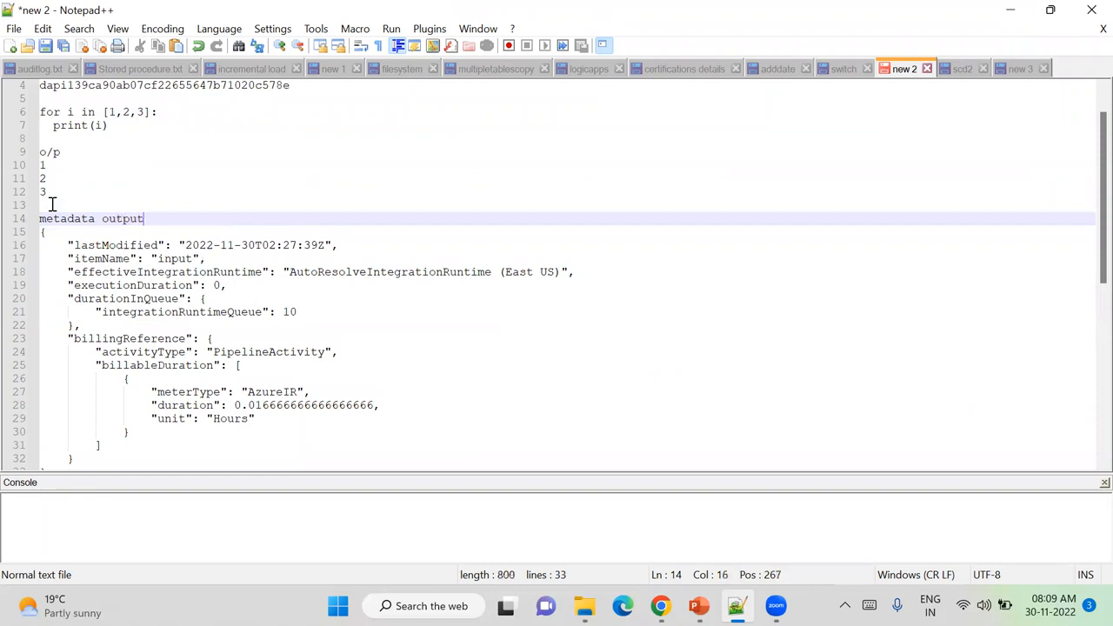
- Examine the lastModified and itemName entries in the pasted output and compare them with the container list of blob3011 in Chrome
double_click(94, 246)
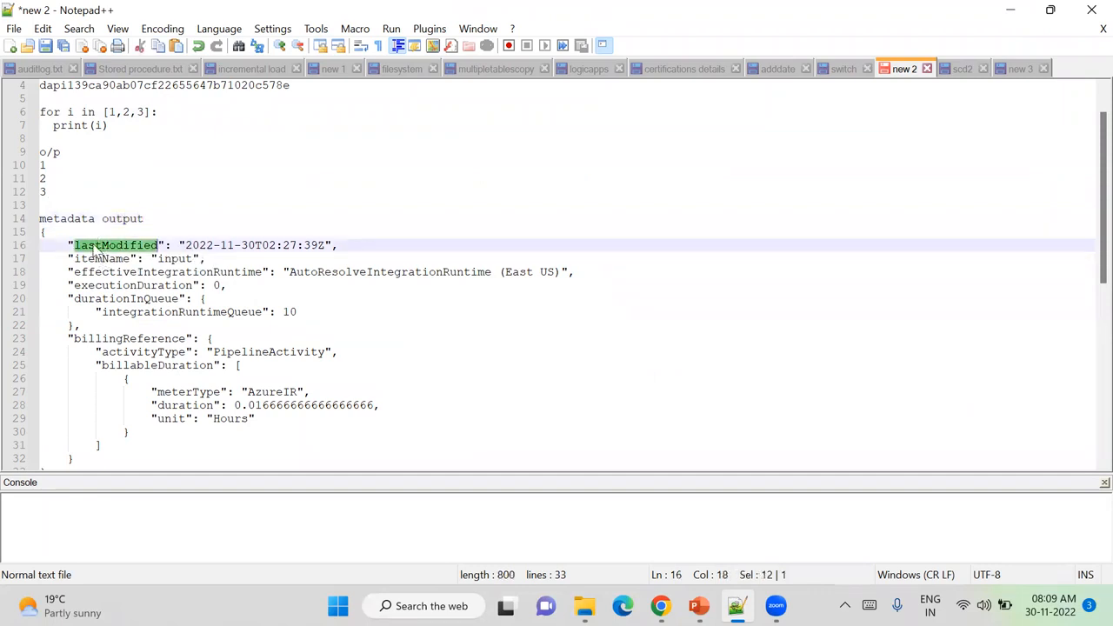
left_click(278, 246)
left_click(244, 248)
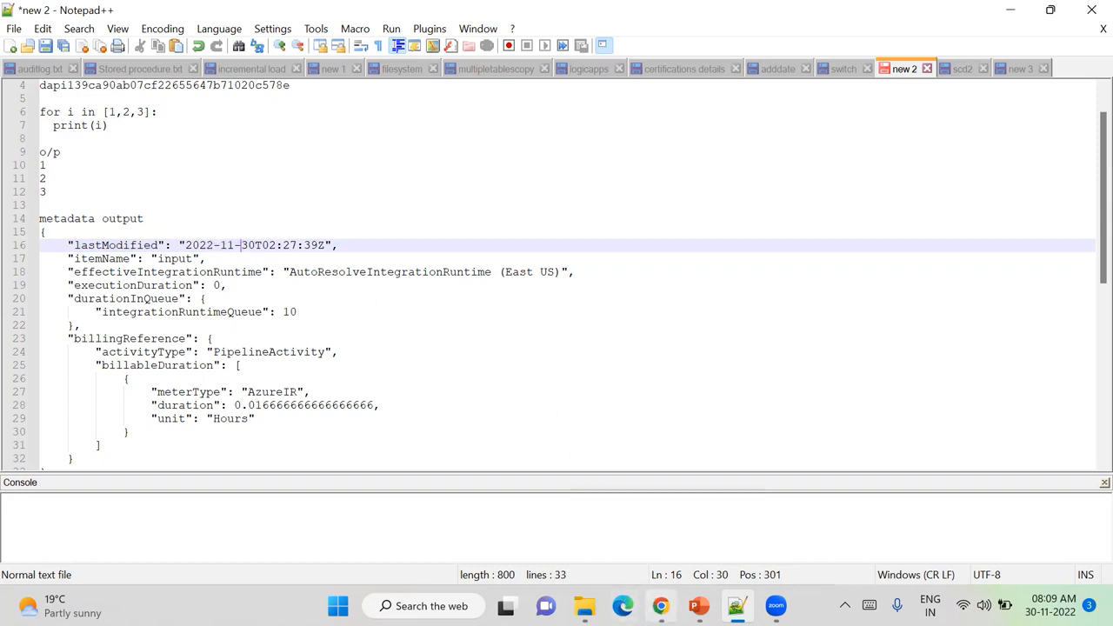
left_click(661, 606)
left_click(139, 10)
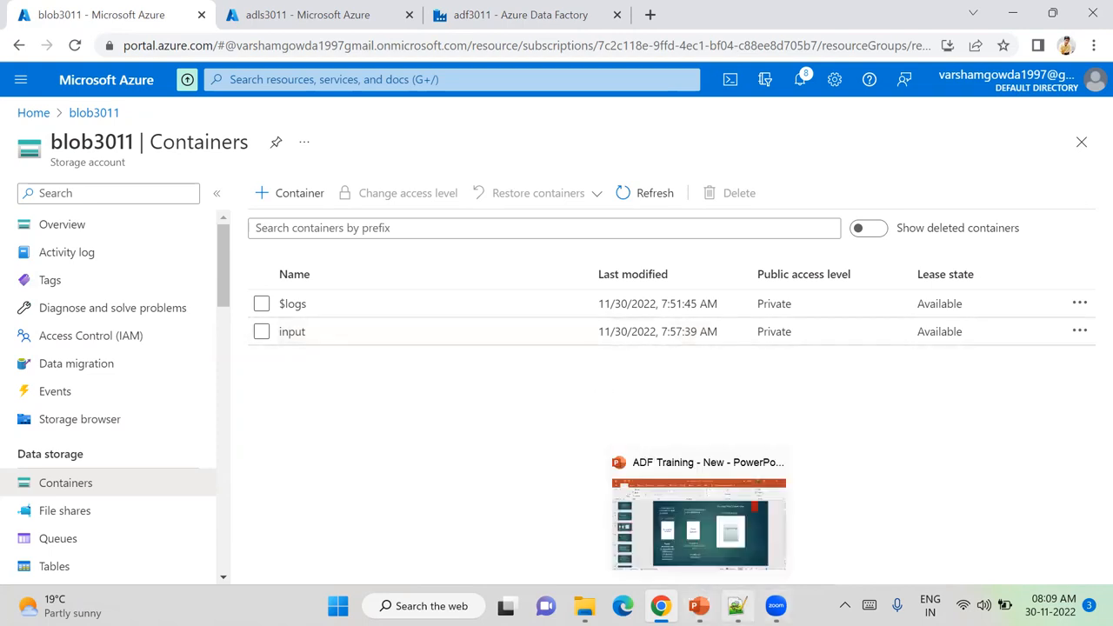
left_click(736, 606)
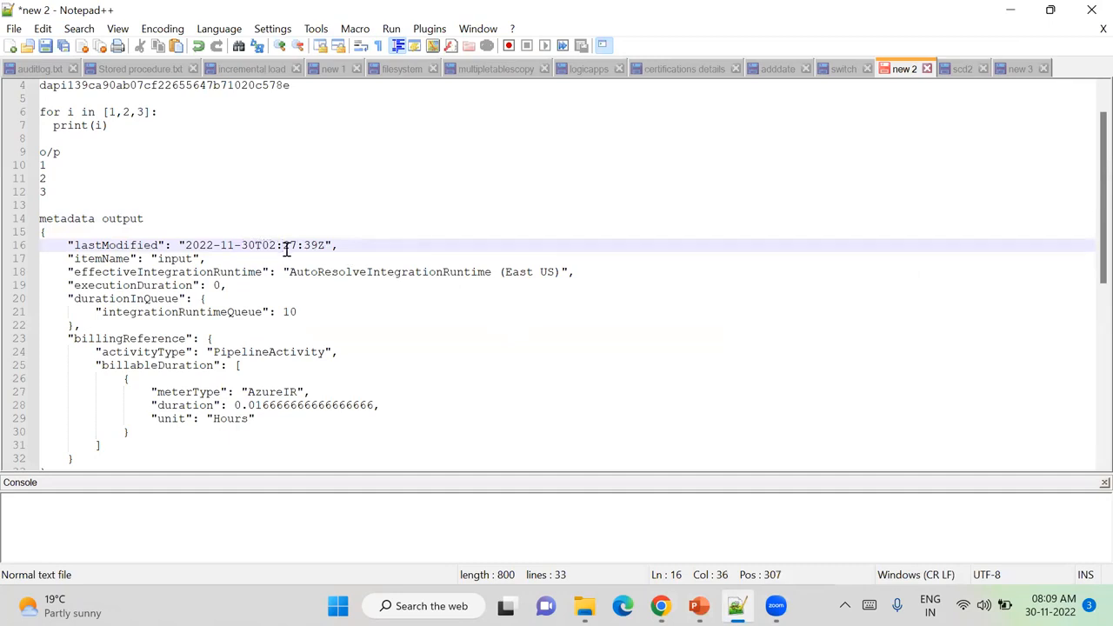
double_click(99, 258)
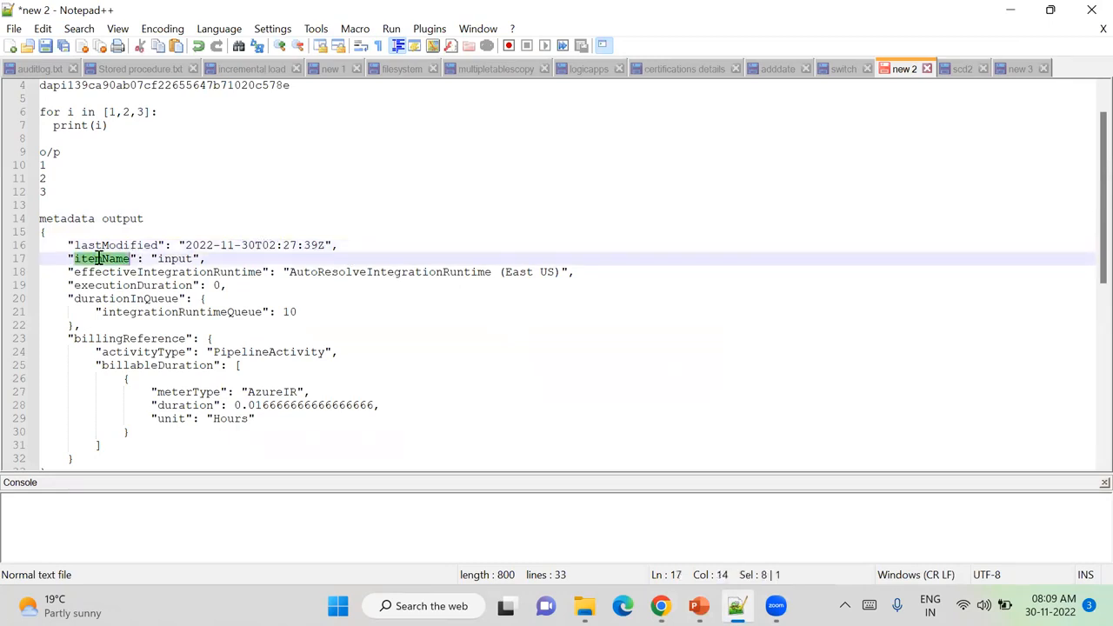
triple_click(170, 258)
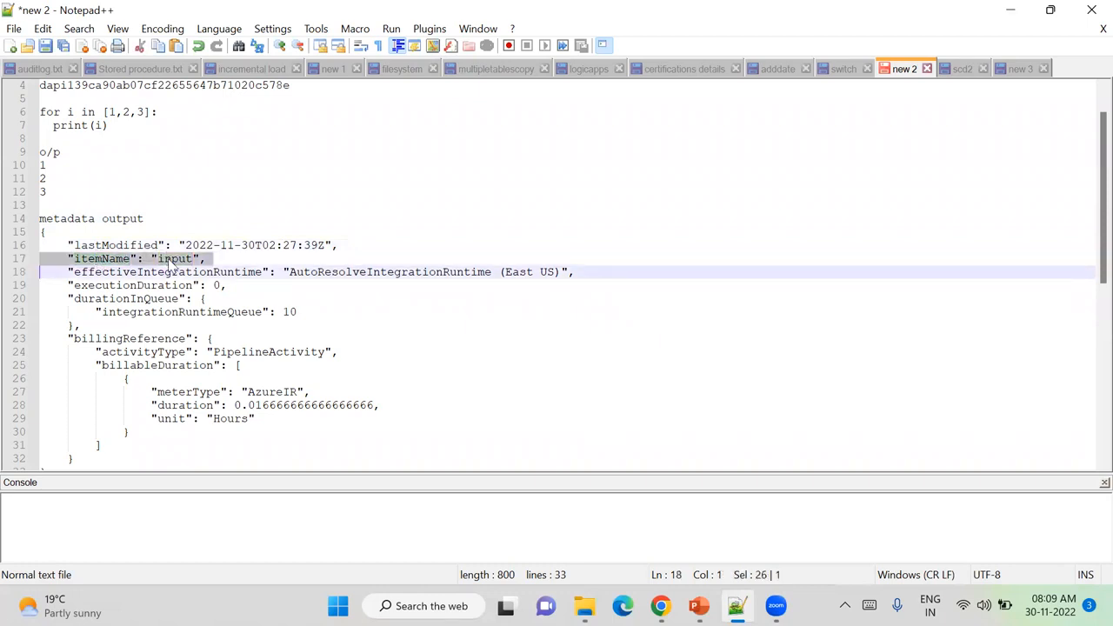
left_click(170, 259)
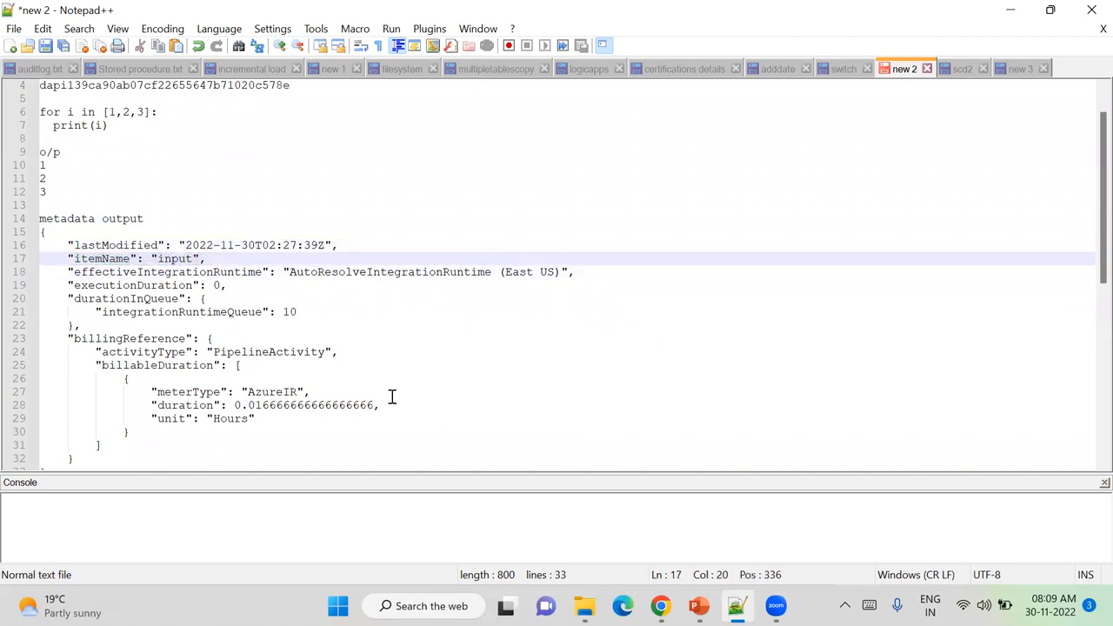
- Return to adf3011 in Chrome, close the run output, and add a third Get Metadata1 field list argument set to Item type
left_click(661, 606)
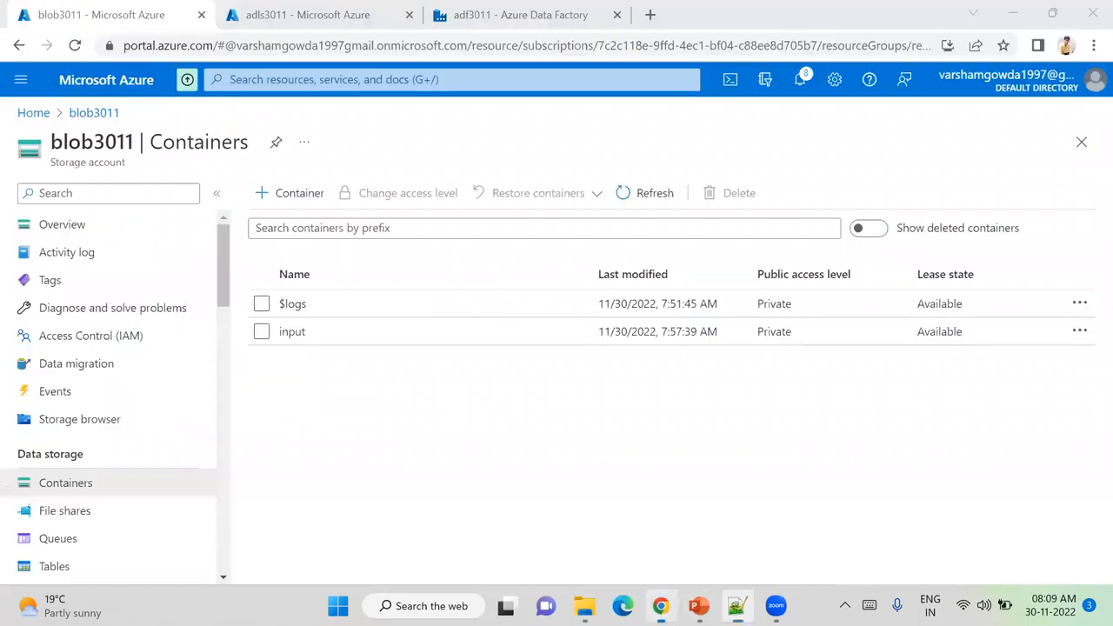
left_click(487, 15)
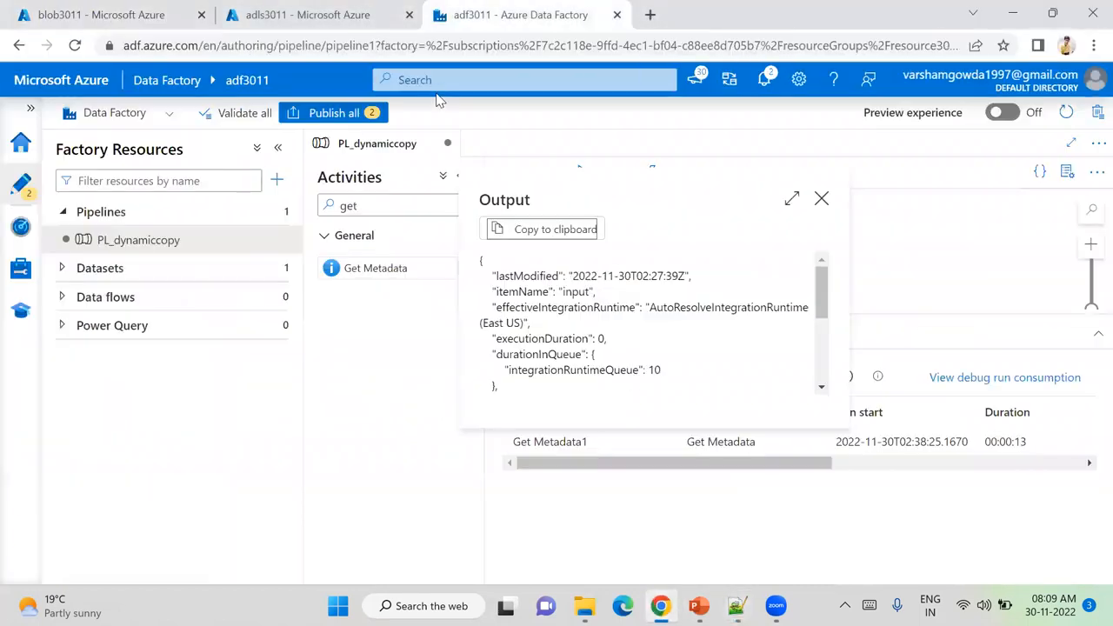
left_click(822, 198)
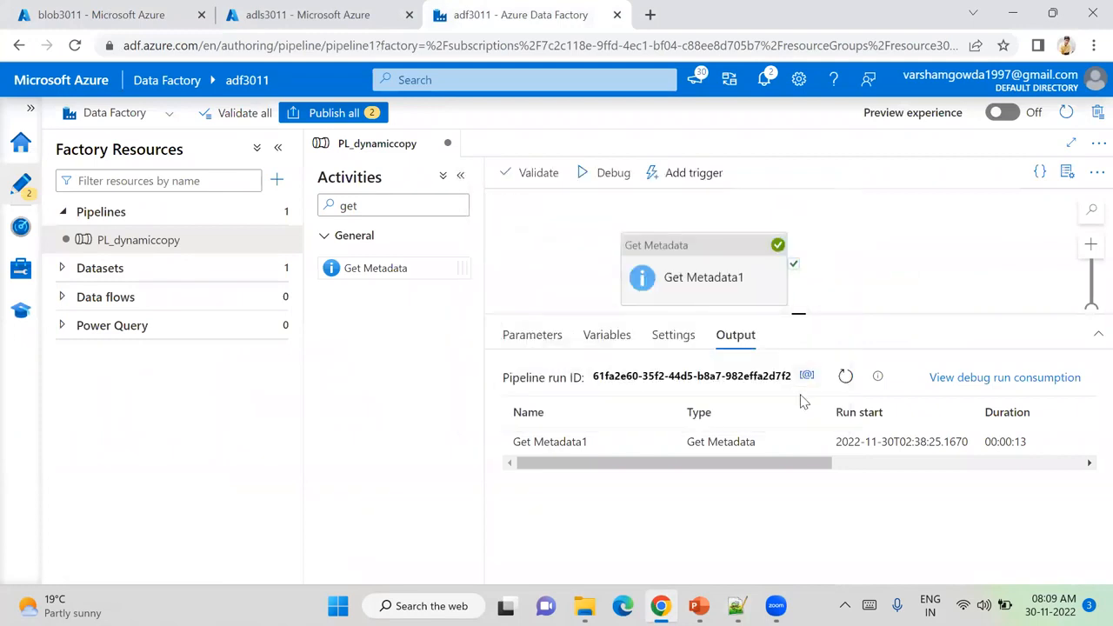
left_click(744, 290)
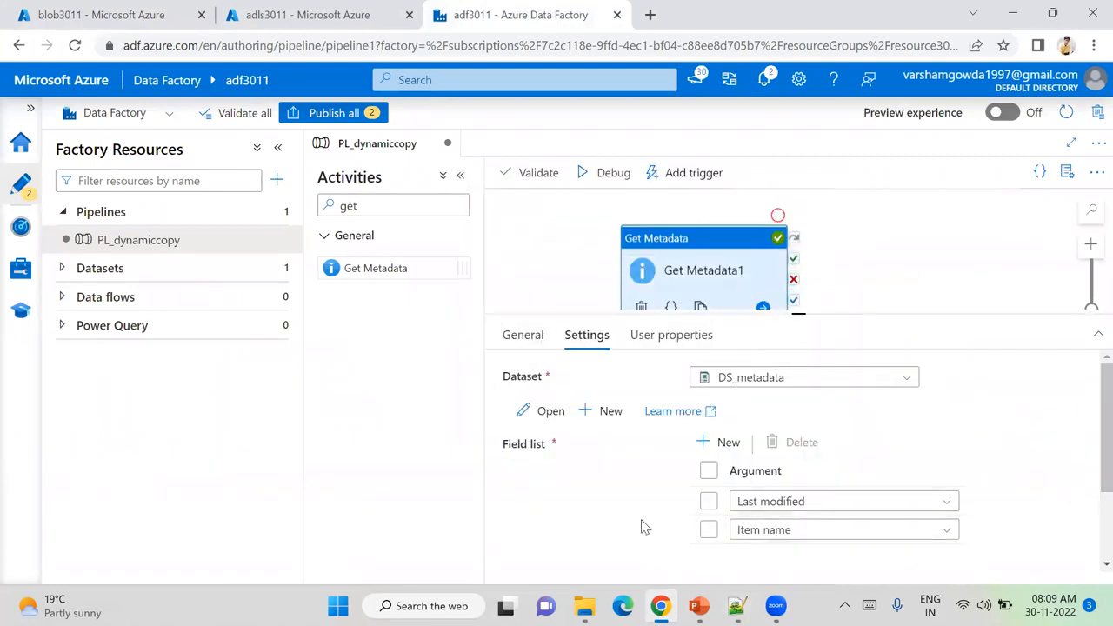
left_click(703, 445)
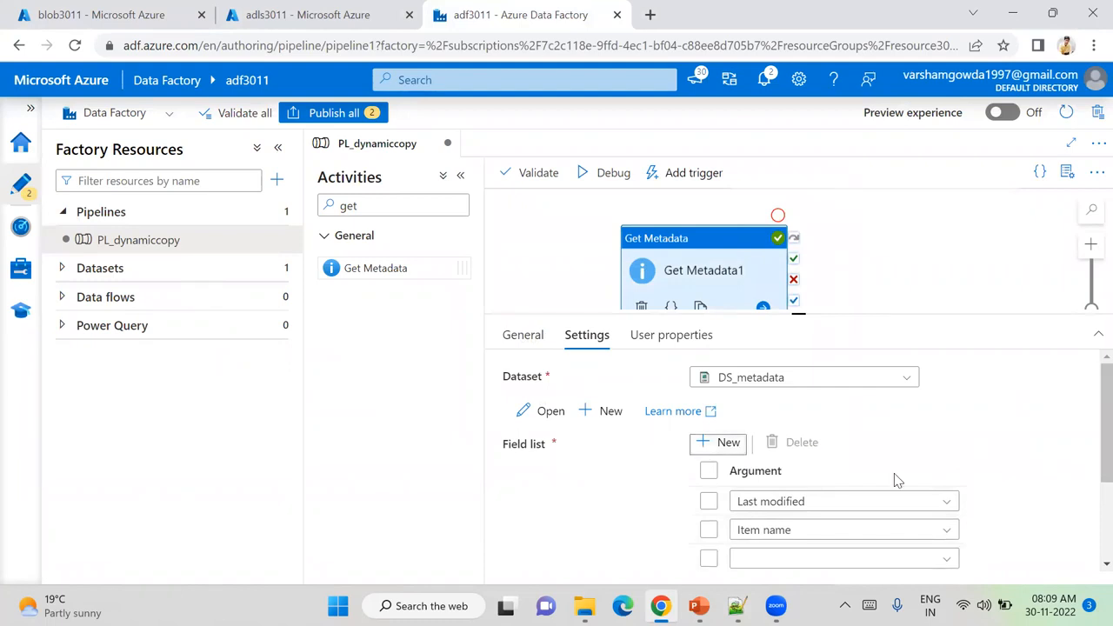
left_click(938, 569)
left_click(942, 568)
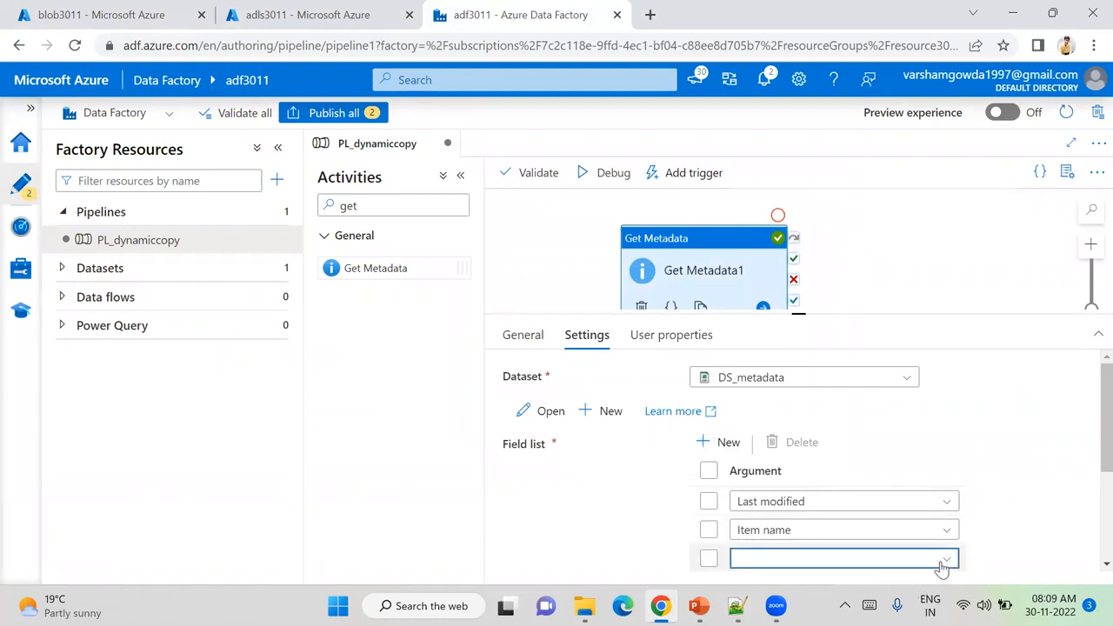
left_click_drag(1102, 378, 1103, 505)
left_click(945, 417)
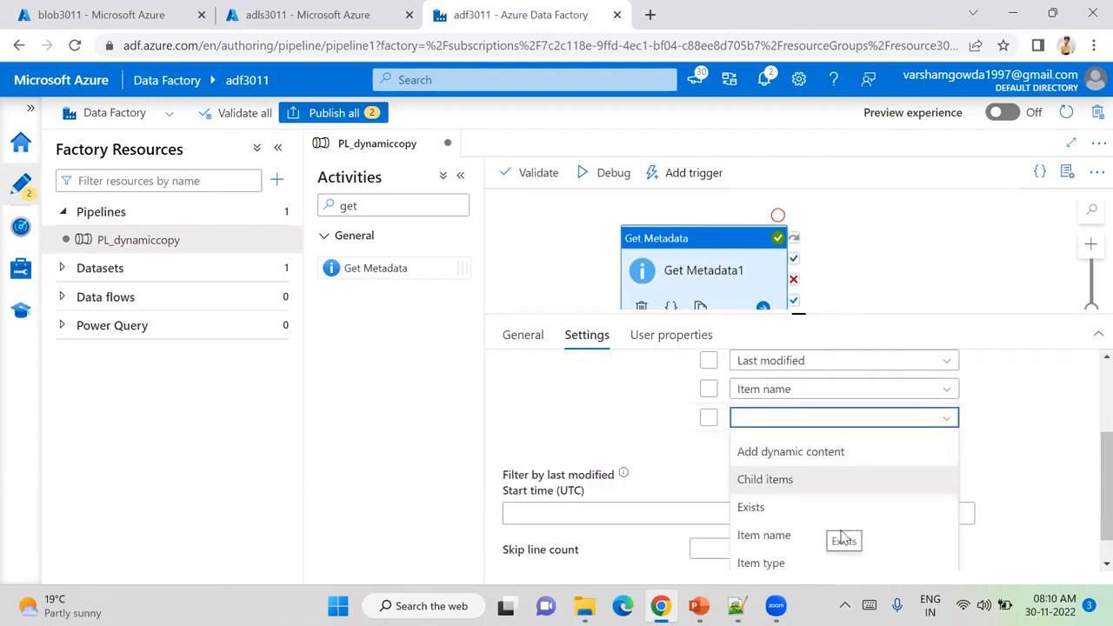
left_click(798, 563)
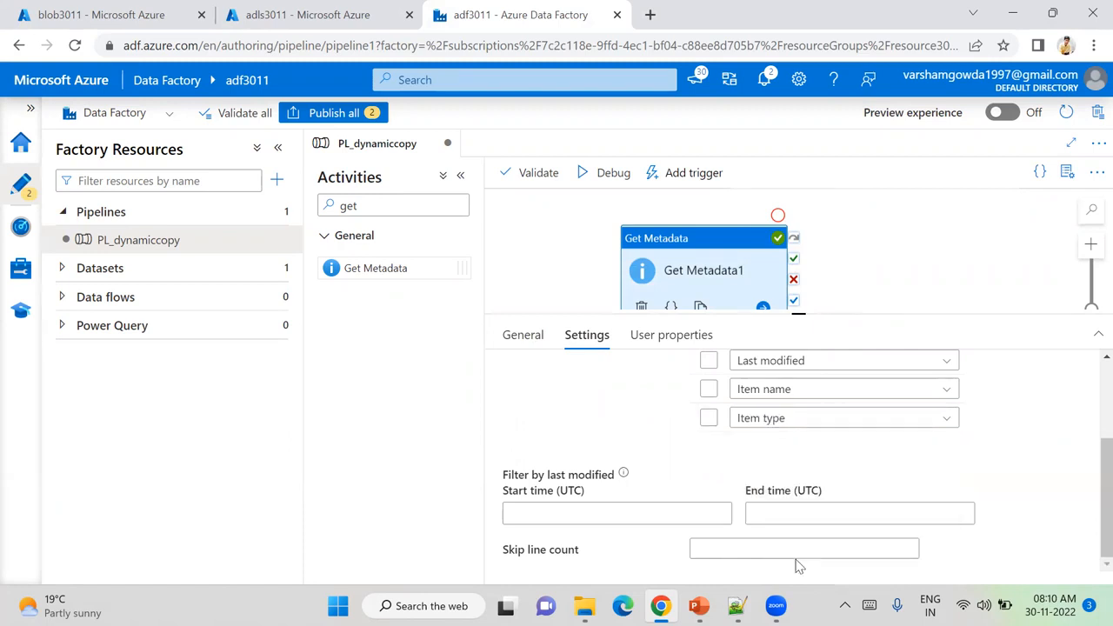
- Debug PL_dynamiccopy with the extended field list and refresh the run status until it finishes
left_click(582, 183)
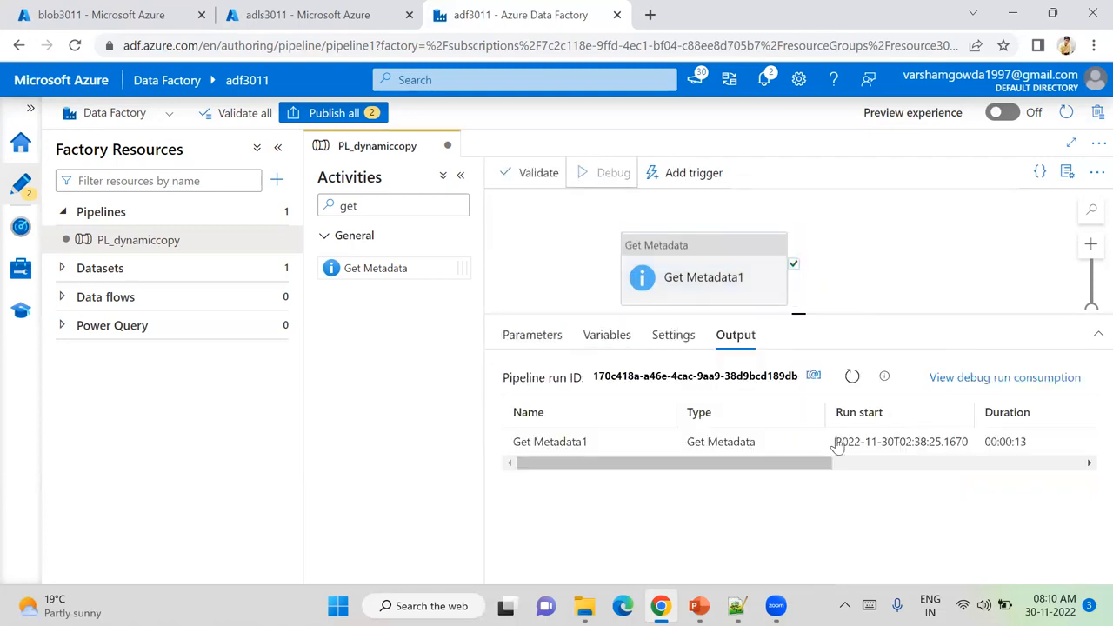
left_click(857, 381)
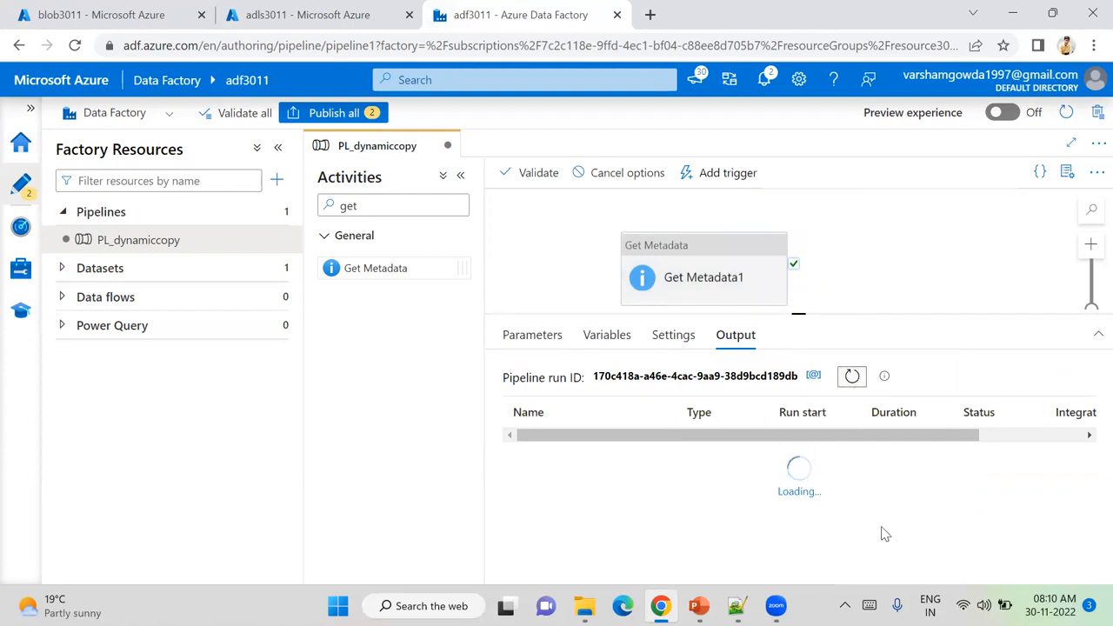
left_click_drag(790, 465, 874, 493)
left_click(852, 376)
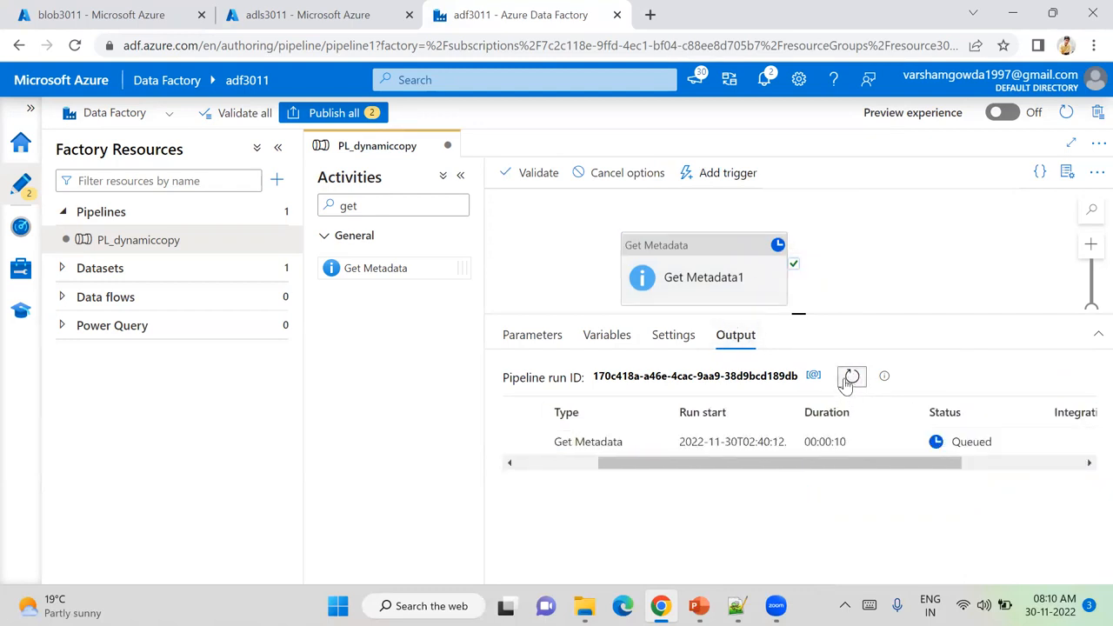
left_click(851, 377)
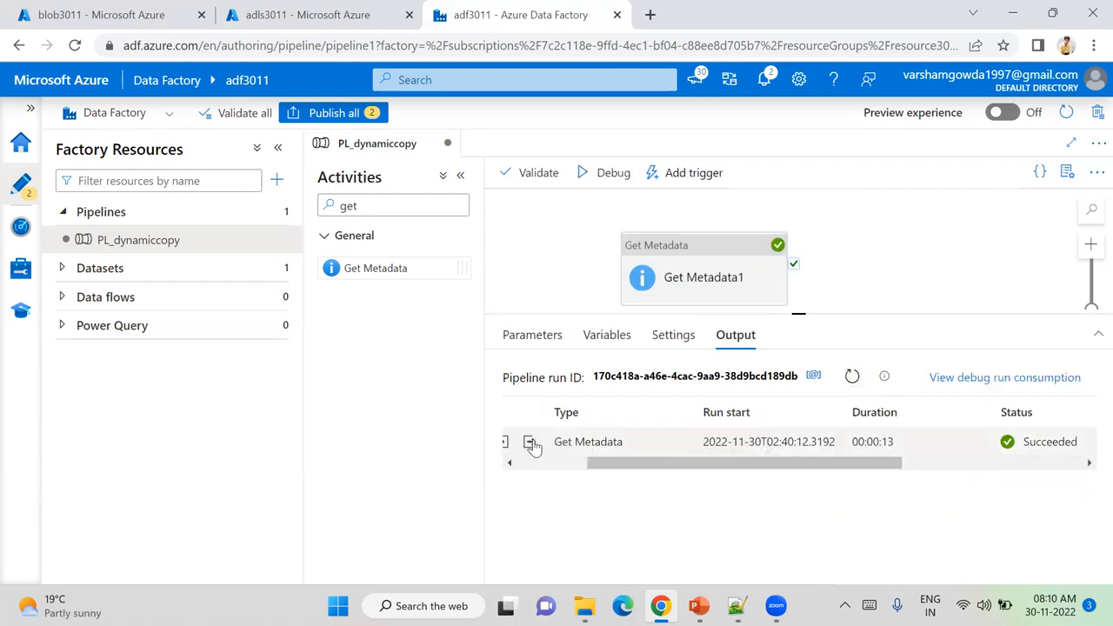
- Copy the new Get Metadata1 run output and paste it over the old JSON under "metadata output" in Notepad++
left_click(528, 441)
left_click(422, 229)
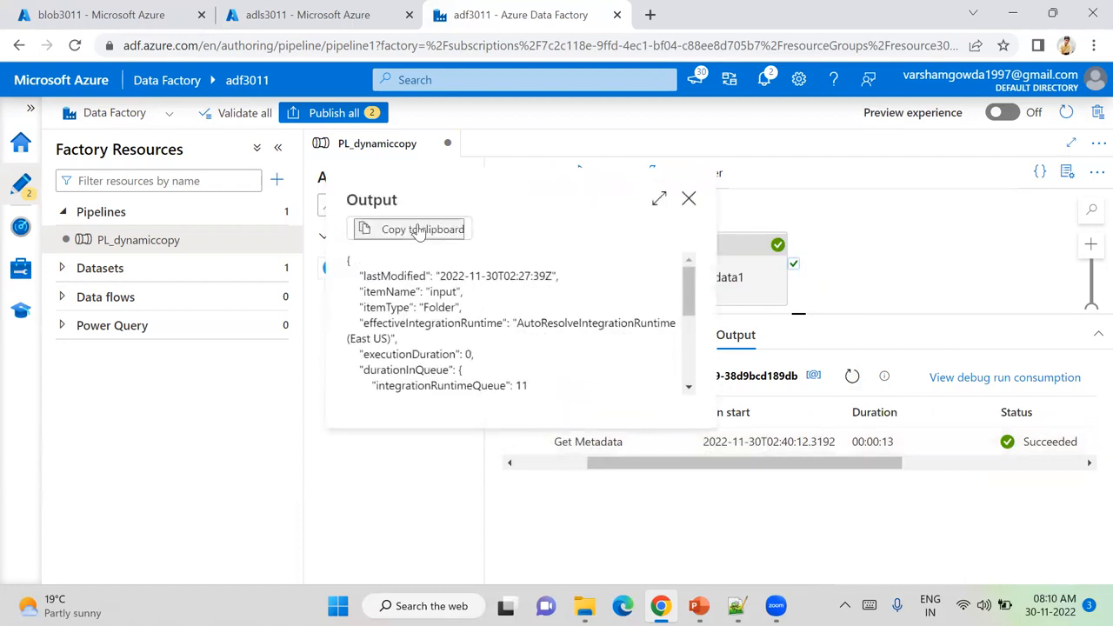
left_click(737, 606)
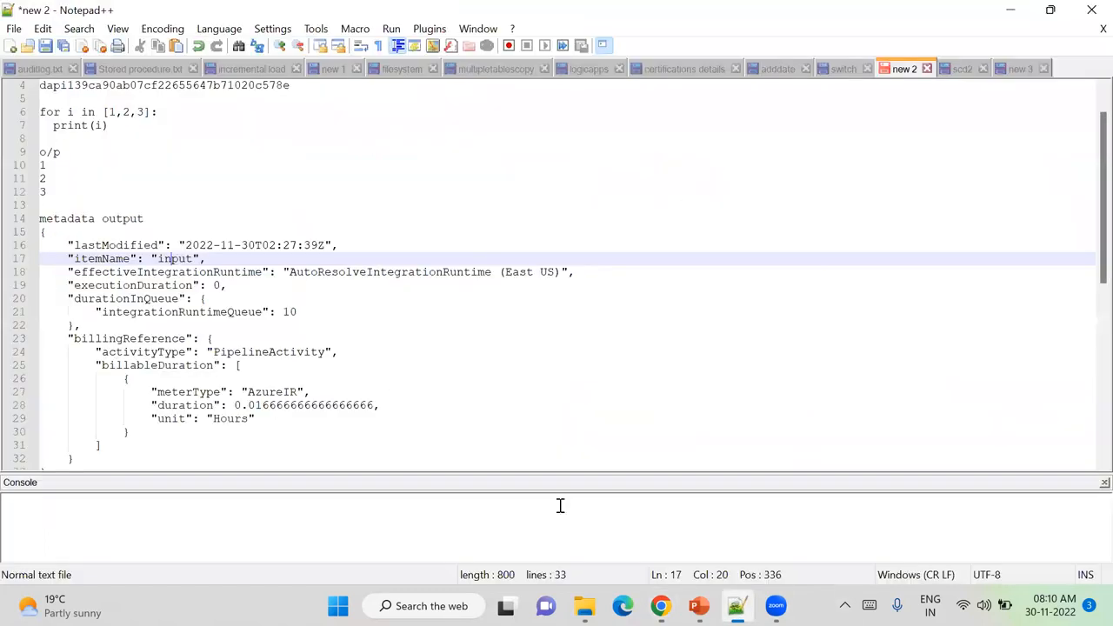
left_click_drag(41, 234, 223, 507)
key("Delete")
type("{     \"lastModified\": \"2022-11-30T02:27:39Z\",     \"itemName\": \"input\",     \"itemType\": \"Folder\",     \"effectiveIntegrationRuntime\": \"AutoResolveIntegrationRuntime (East US)\",     \"executionDuration\": 0,     \"durationInQueue\": {         \"integrationRuntimeQueue\": 11     },     \"billingReference\": {         \"activityType\": \"PipelineActivity\",         \"billableDuration\": [             {                 \"meterType\": \"AzureIR\",                 \"duration\": 0.016666666666666666,                 \"unit\": \"Hours\"             }         ]     } }")
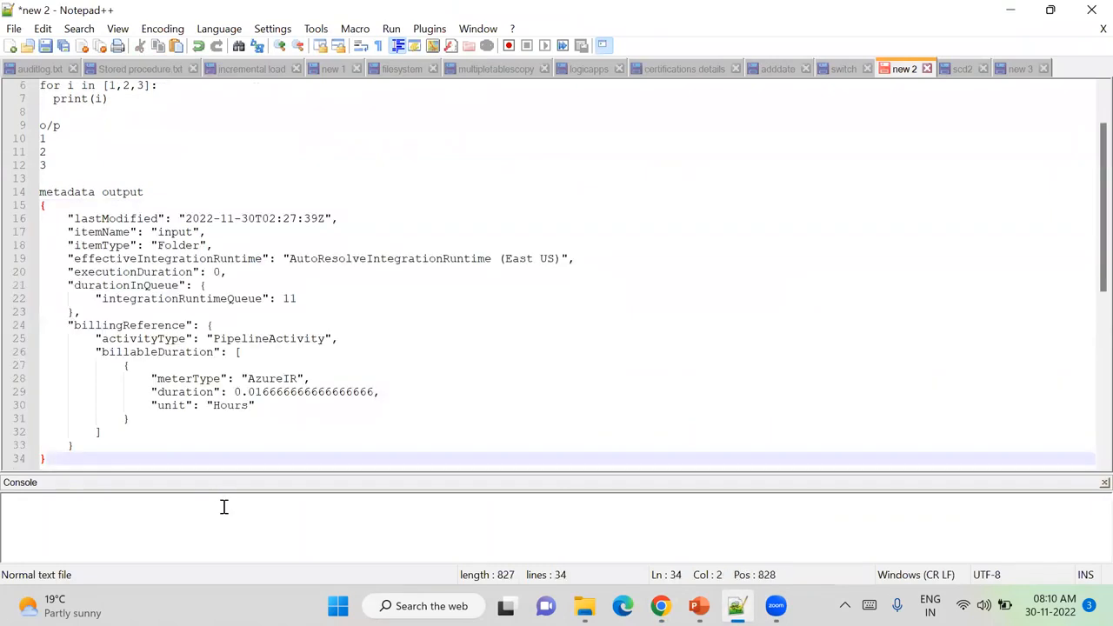
- Review the lastModified, itemName and itemType entries of the newly pasted output
left_click(126, 218)
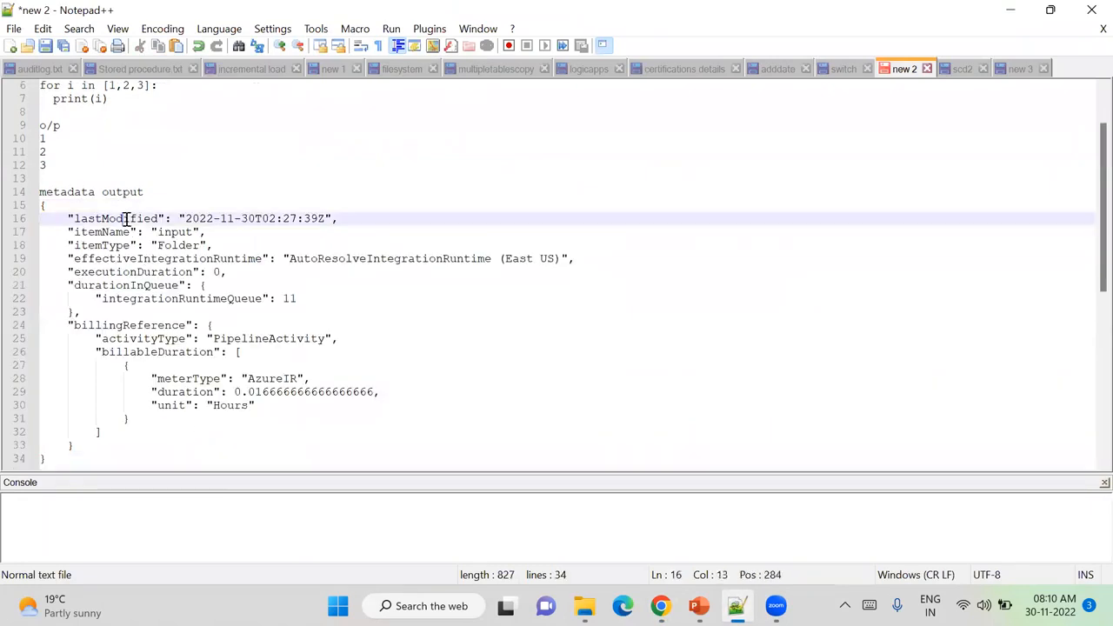
left_click(115, 231)
left_click(115, 244)
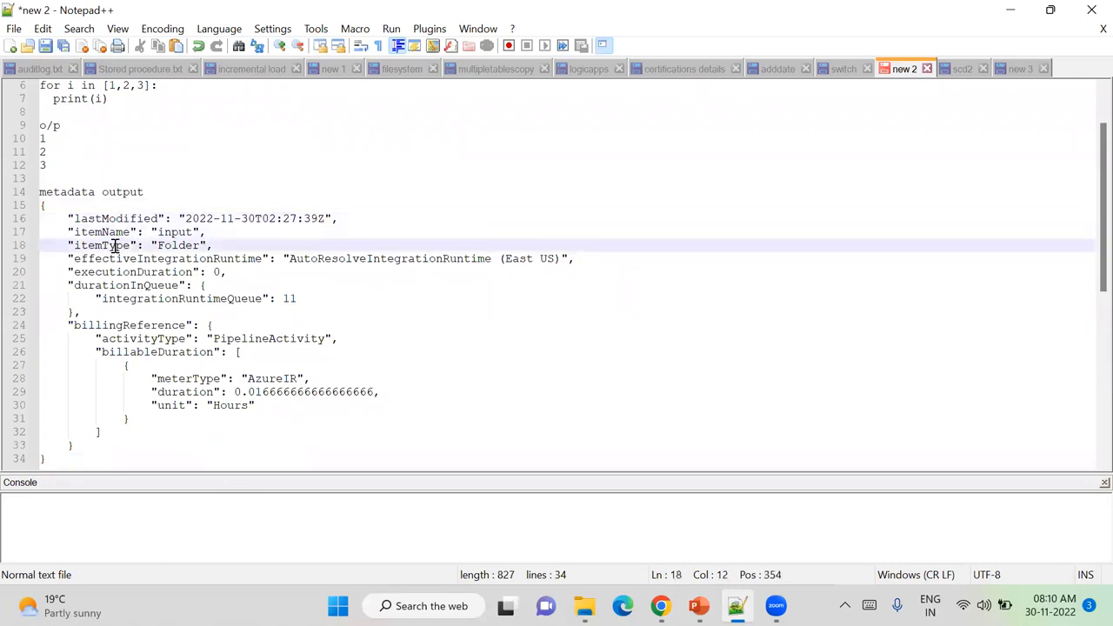
left_click(186, 231)
left_click(238, 216)
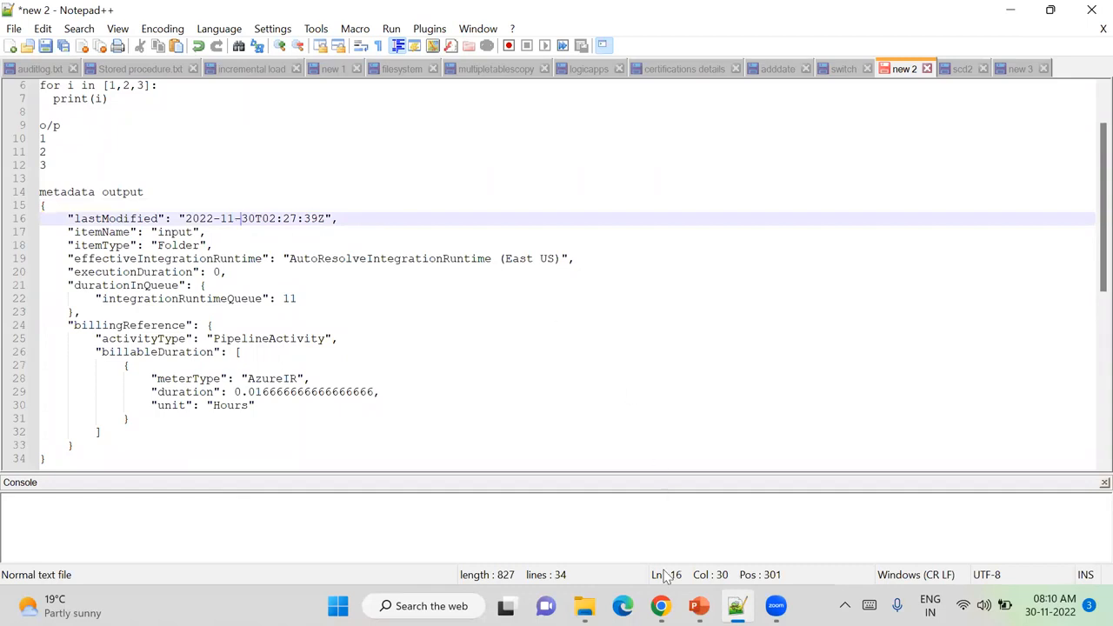
- Return to adf3011 in Chrome, close the run output, and add a fourth Get Metadata1 field list argument set to Child items
left_click(661, 606)
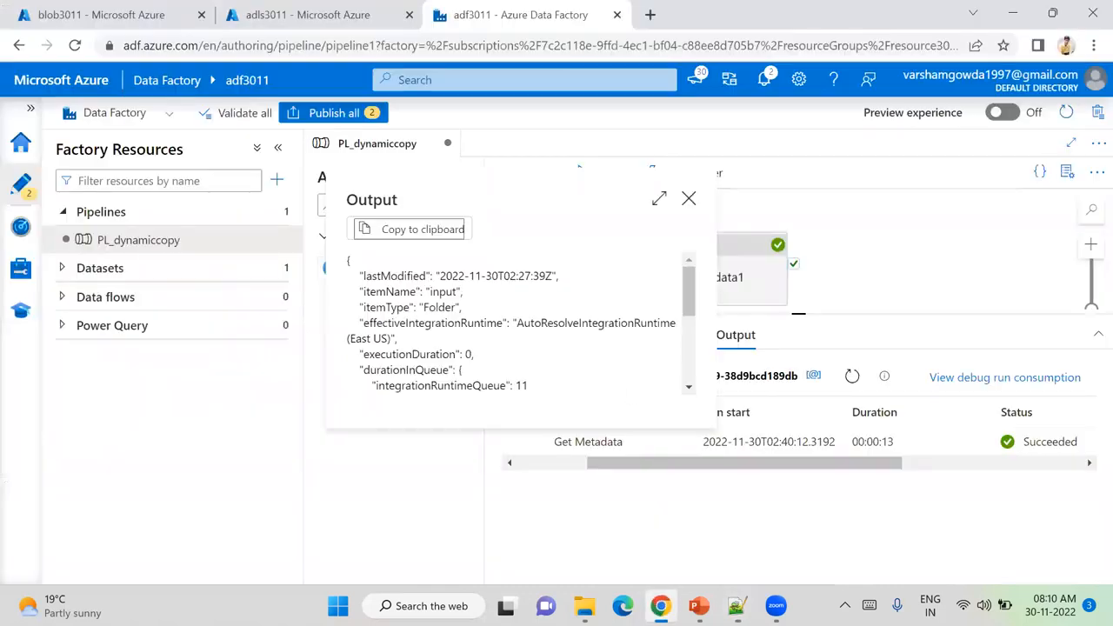
left_click(688, 199)
left_click(698, 261)
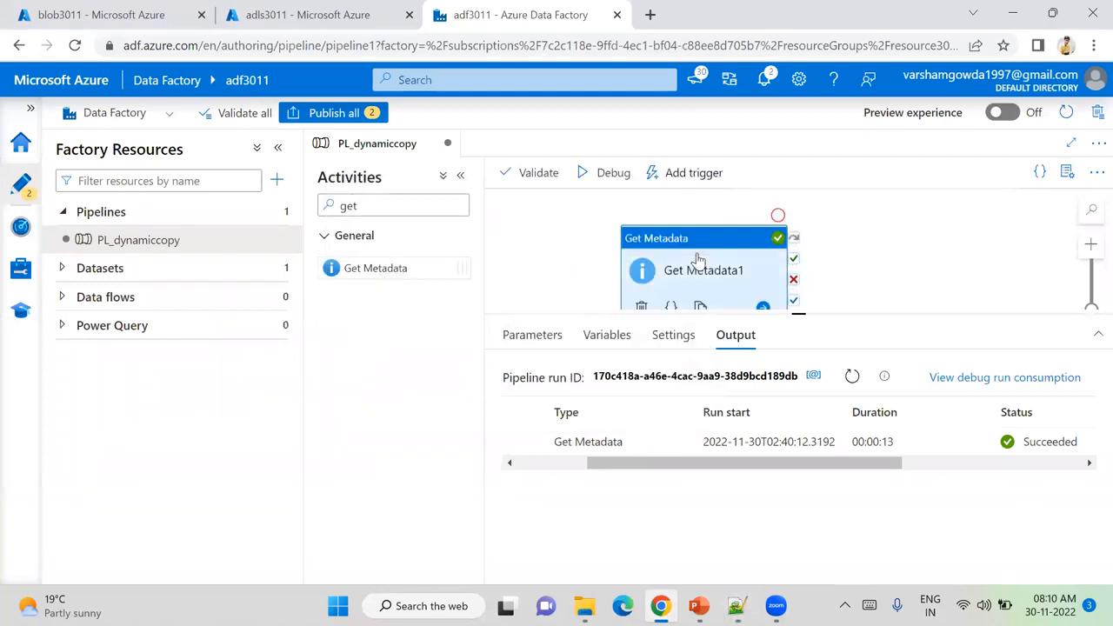
scroll(1087, 469, "down", 2)
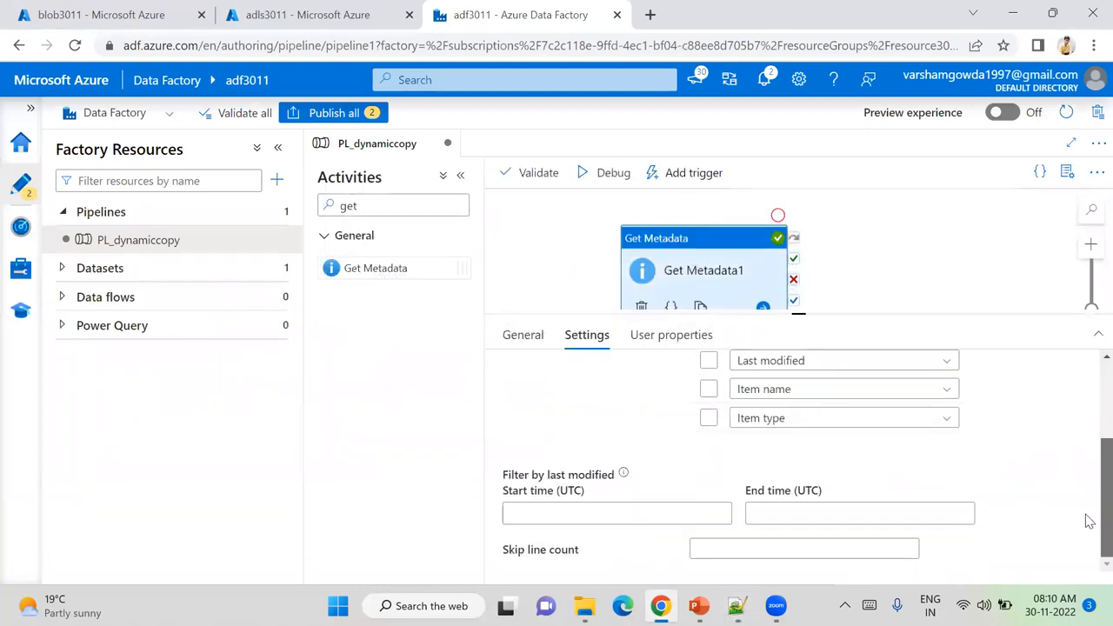
scroll(1089, 488, "up", 1)
scroll(1089, 489, "up", 1)
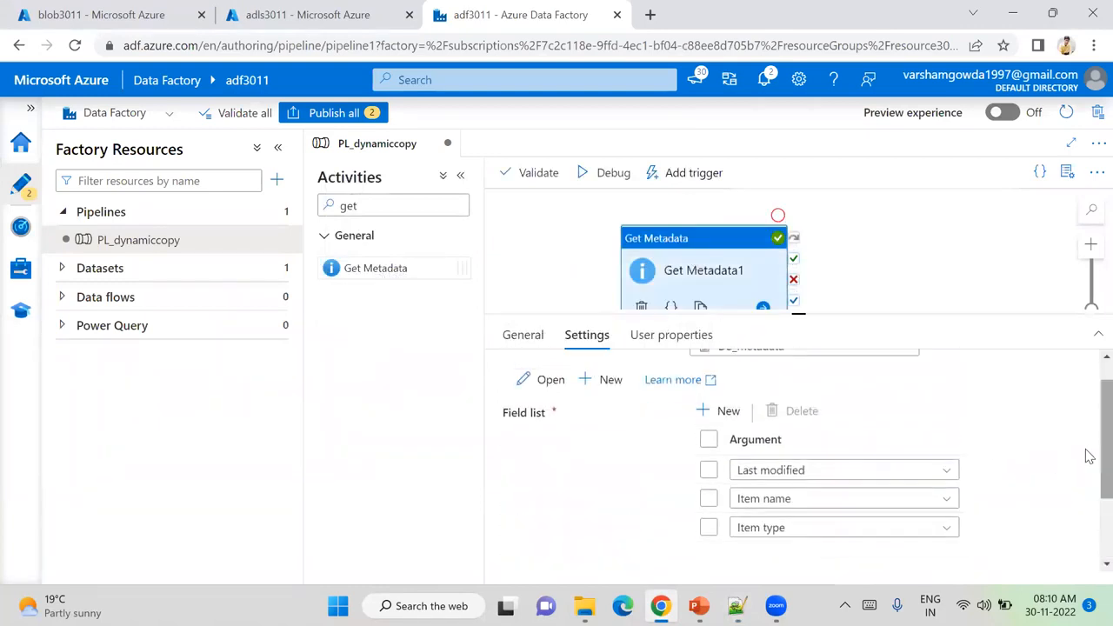
left_click(709, 412)
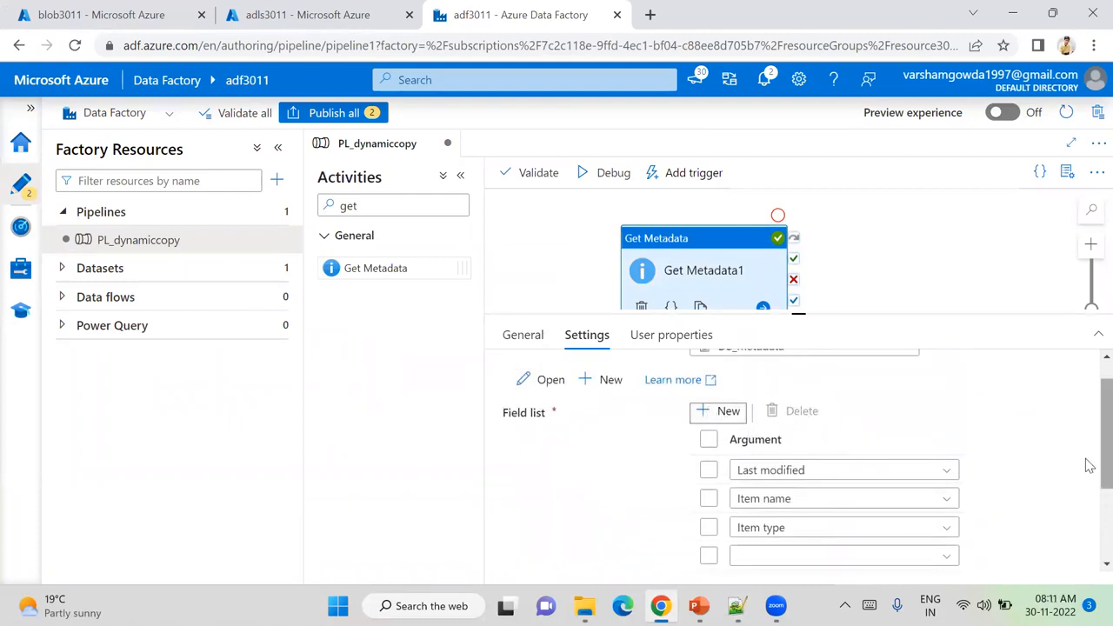
scroll(1086, 474, "down", 3)
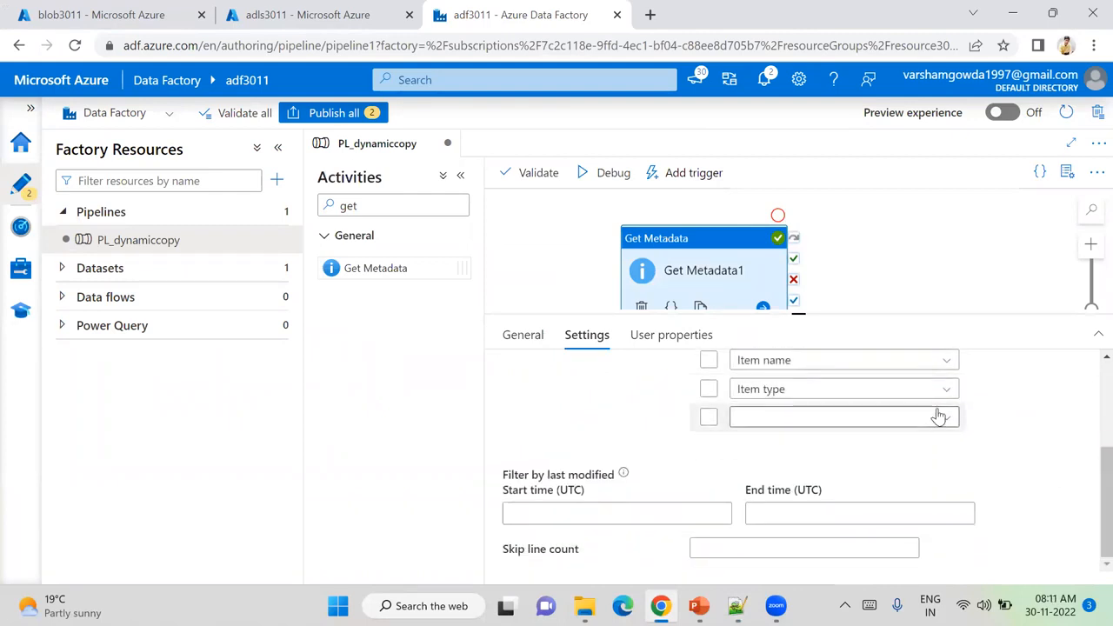
left_click(938, 415)
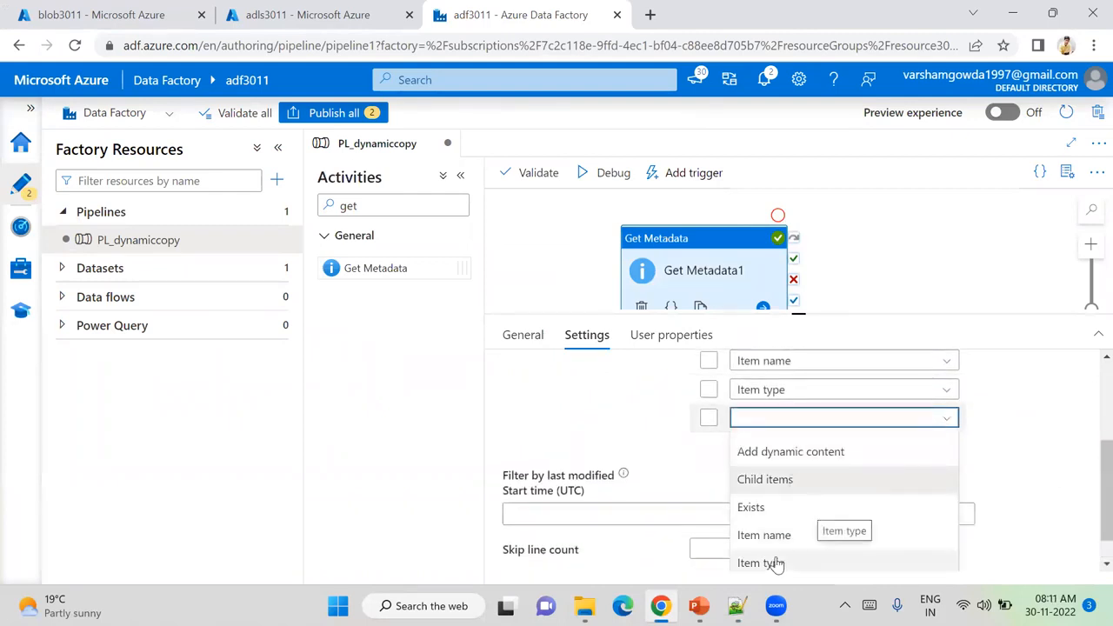
left_click(765, 482)
- Debug PL_dynamiccopy with the Child items argument included and refresh the run status until it finishes
left_click(592, 182)
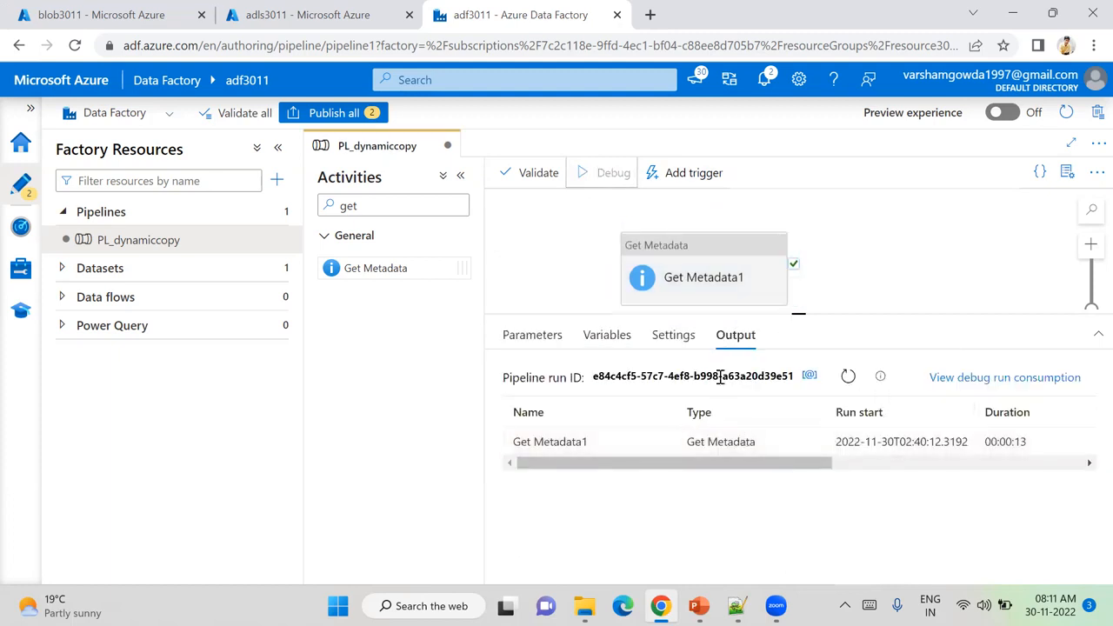
left_click(853, 386)
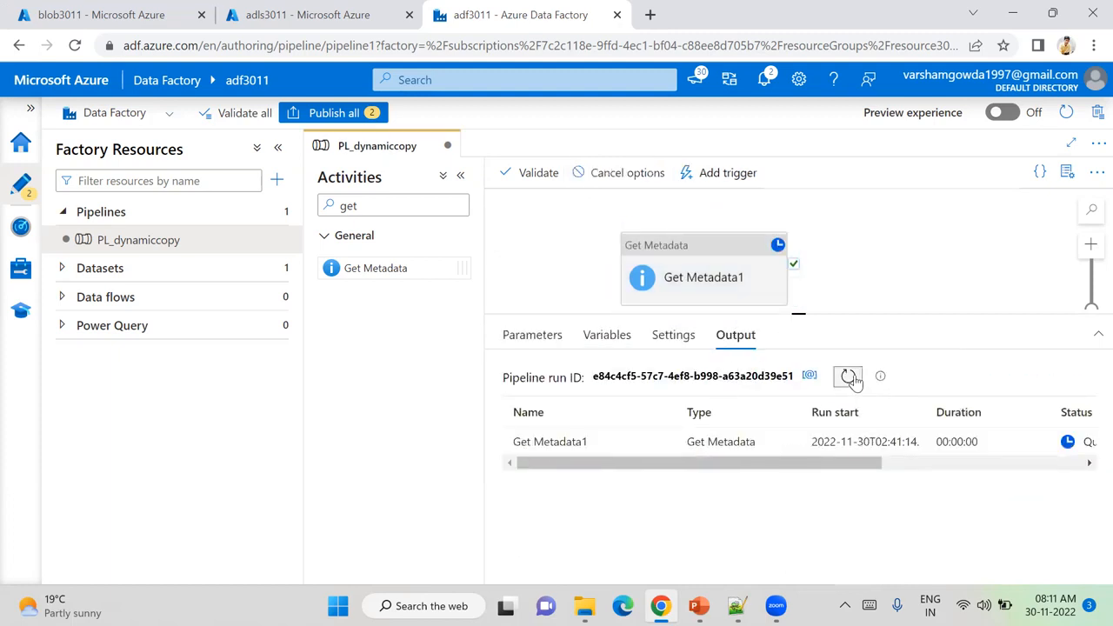
left_click(849, 377)
left_click(849, 378)
left_click(850, 379)
left_click(850, 378)
left_click(849, 378)
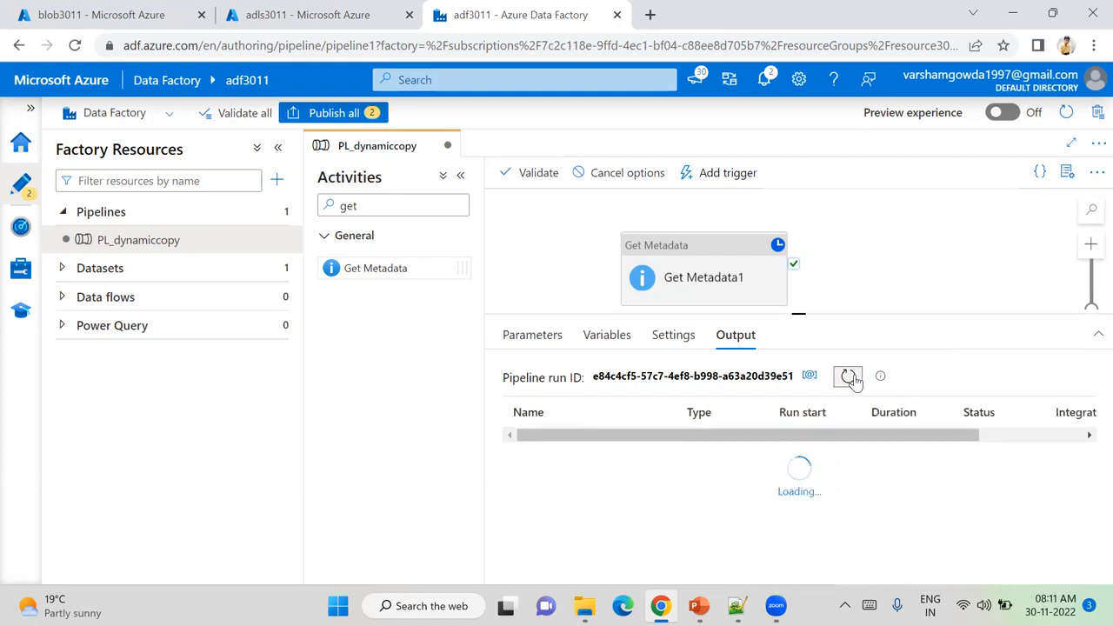
left_click(849, 378)
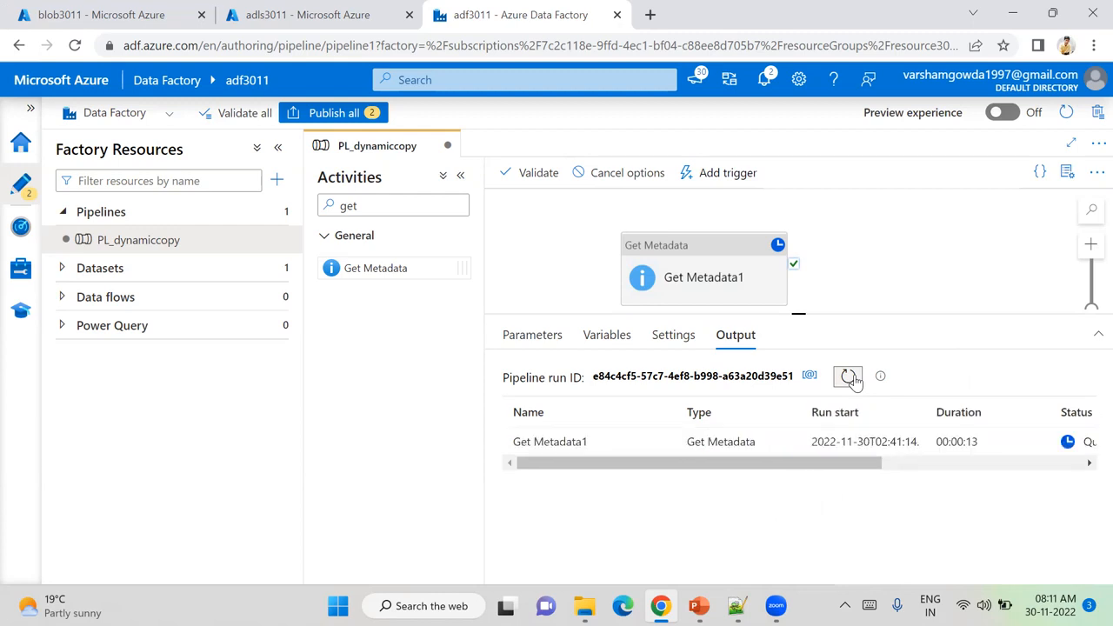
left_click(852, 379)
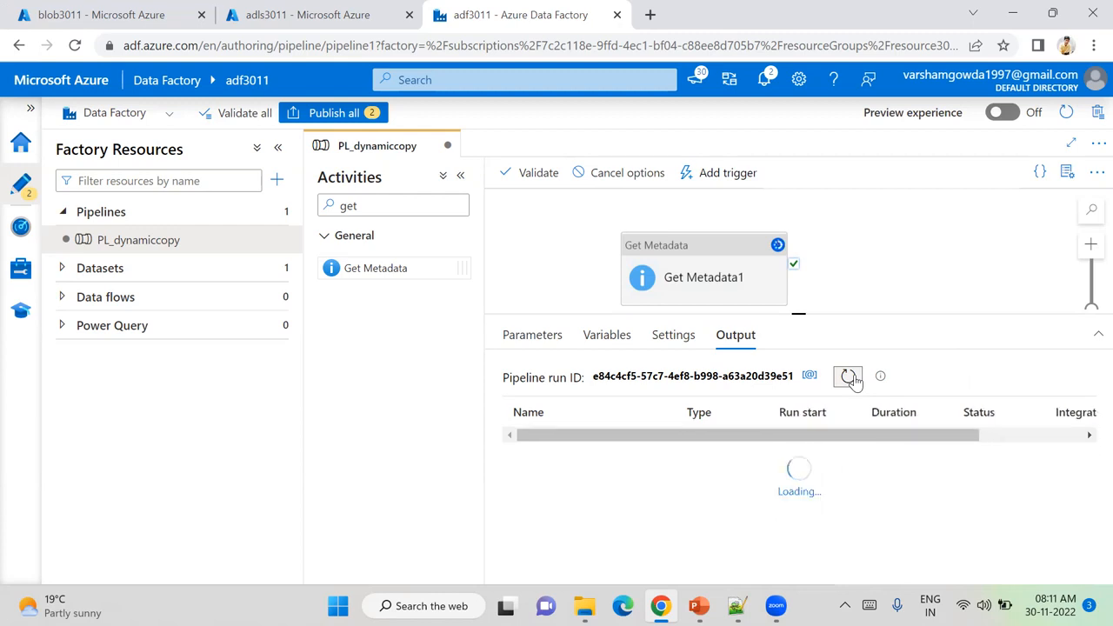
left_click(850, 377)
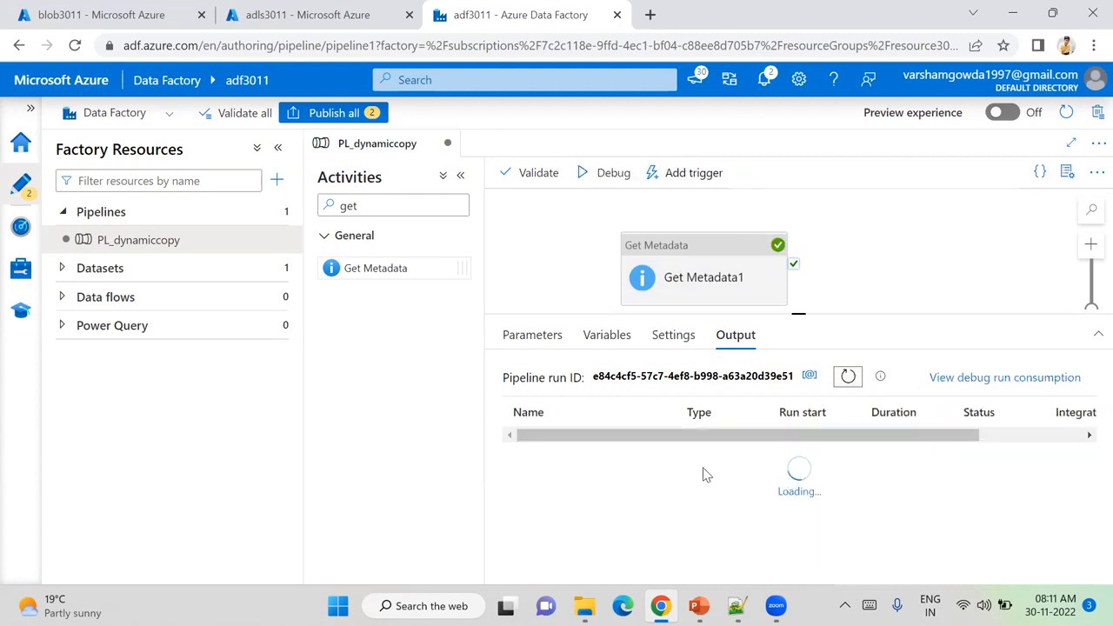
left_click_drag(741, 468, 703, 470)
- Copy the latest Get Metadata1 run output and replace the previous JSON under "metadata output" in Notepad++ with it
left_click(661, 443)
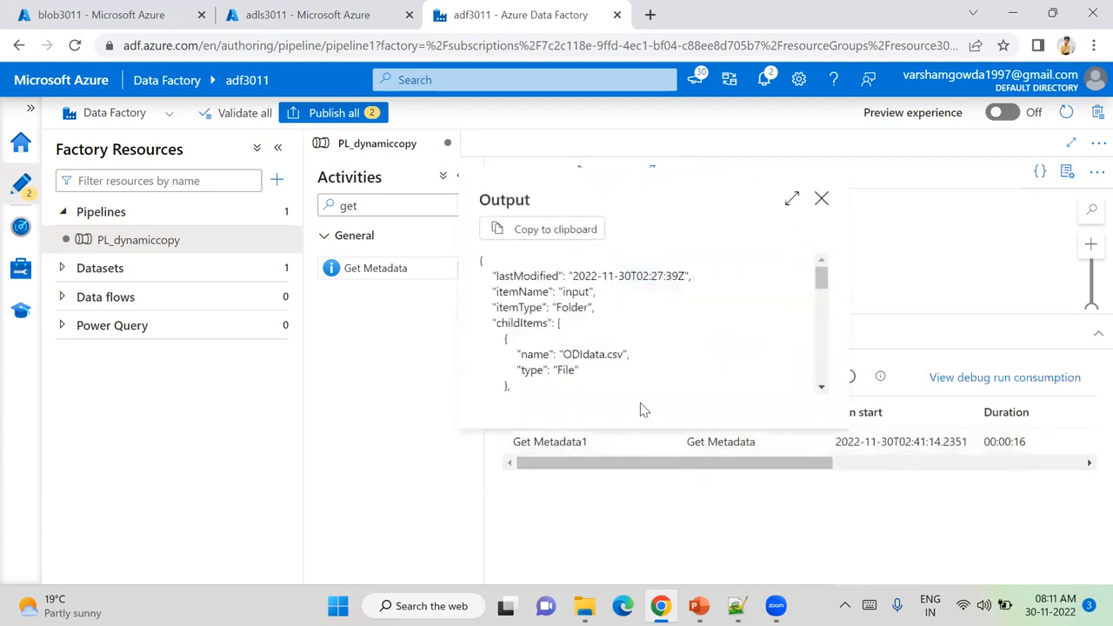
left_click(553, 231)
left_click(737, 606)
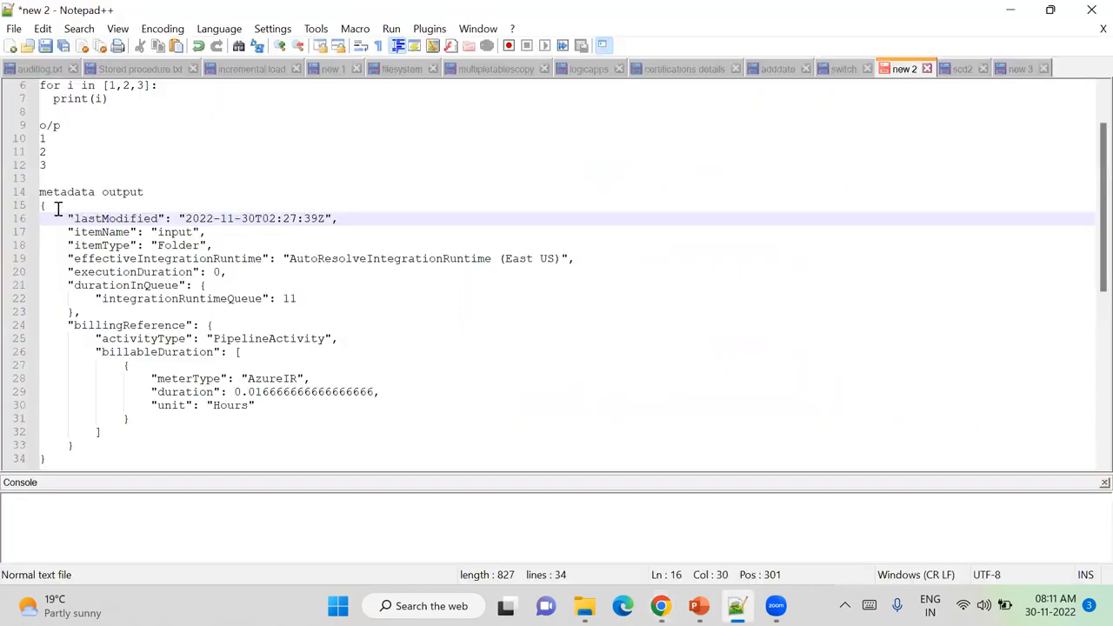
left_click_drag(44, 206, 196, 479)
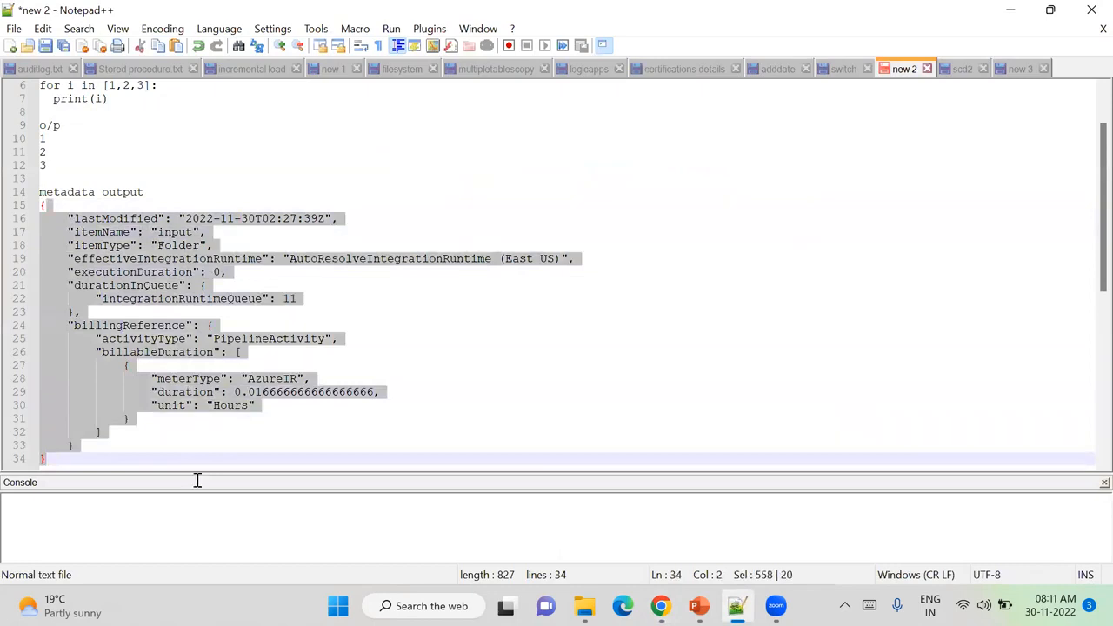
key("Delete")
key("BackSpace")
key("ctrl+v")
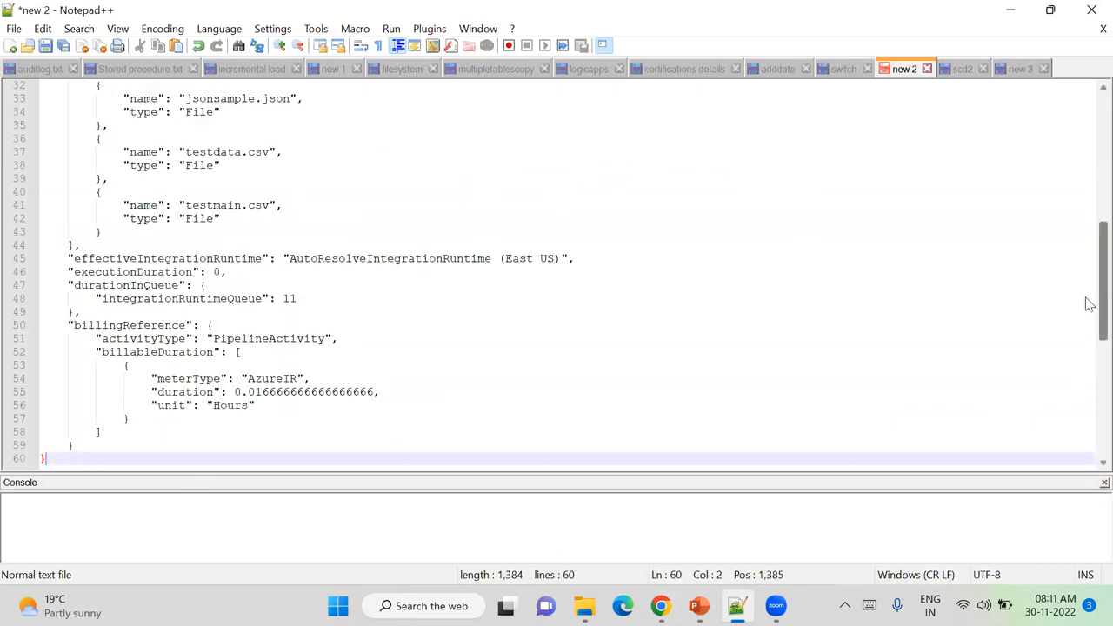
- Examine how the childItems array relates to the input folder's itemName and itemType in the pasted output
left_click_drag(1090, 304, 1089, 209)
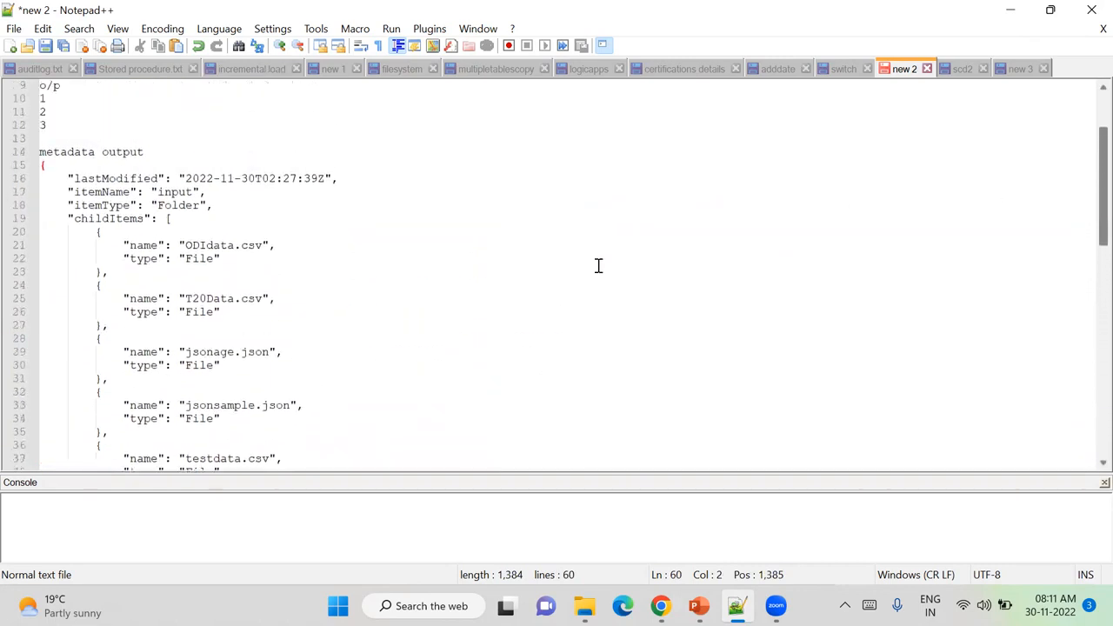
left_click(547, 89)
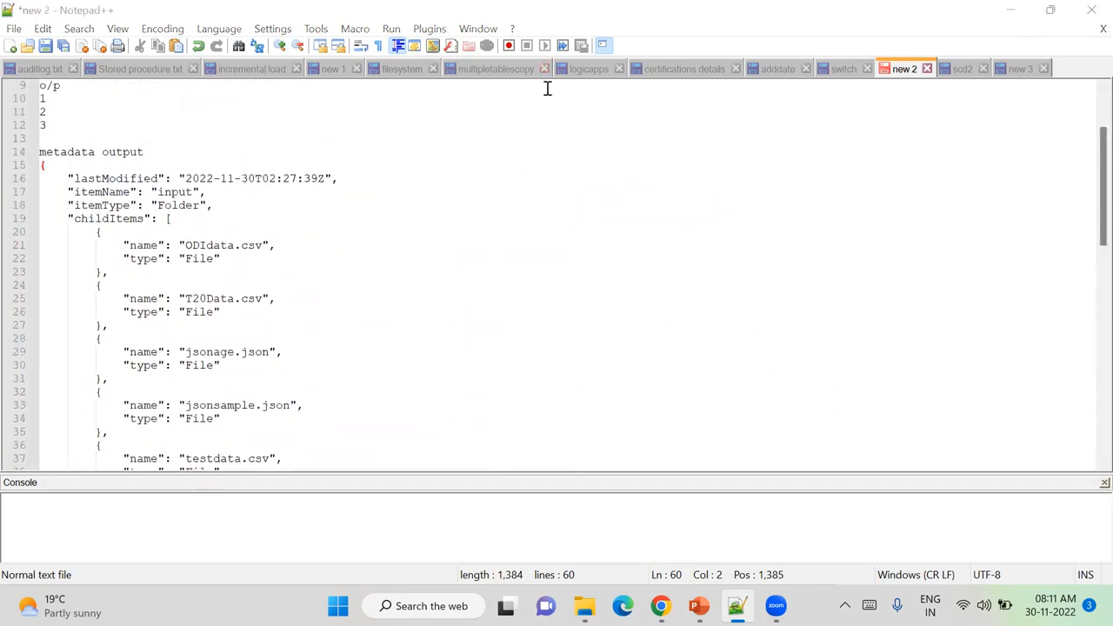
left_click(137, 245)
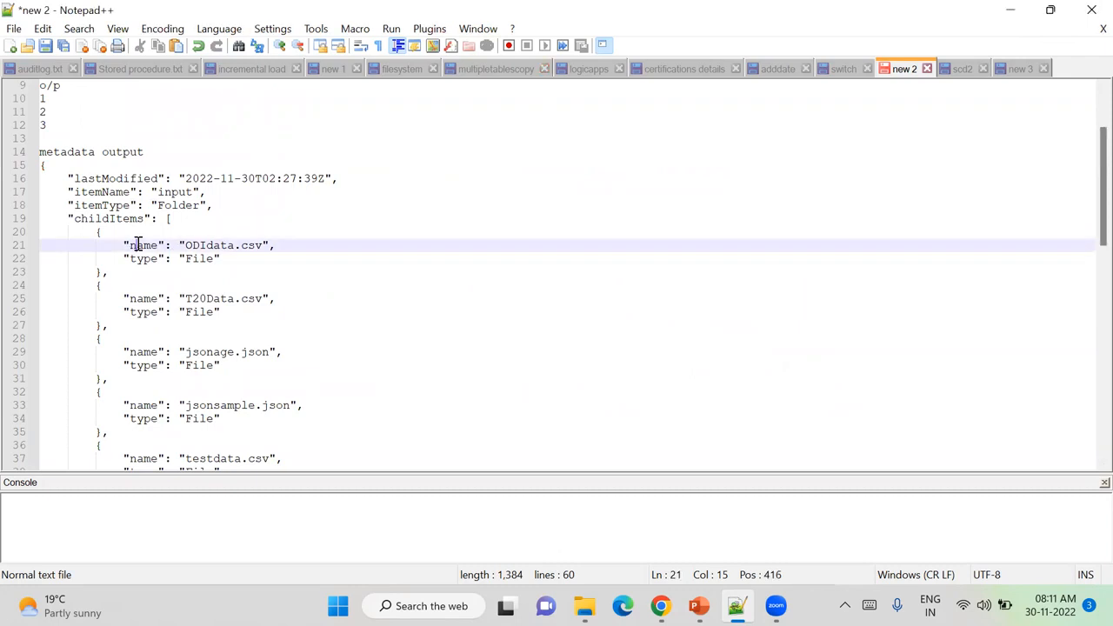
left_click(144, 259)
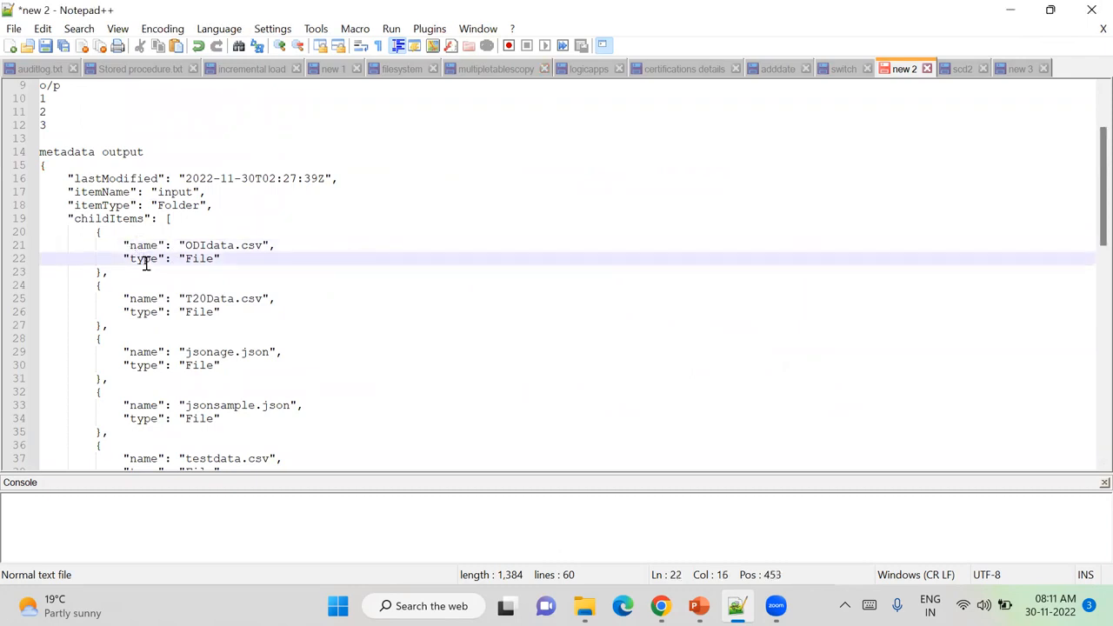
left_click(166, 193)
left_click(122, 219)
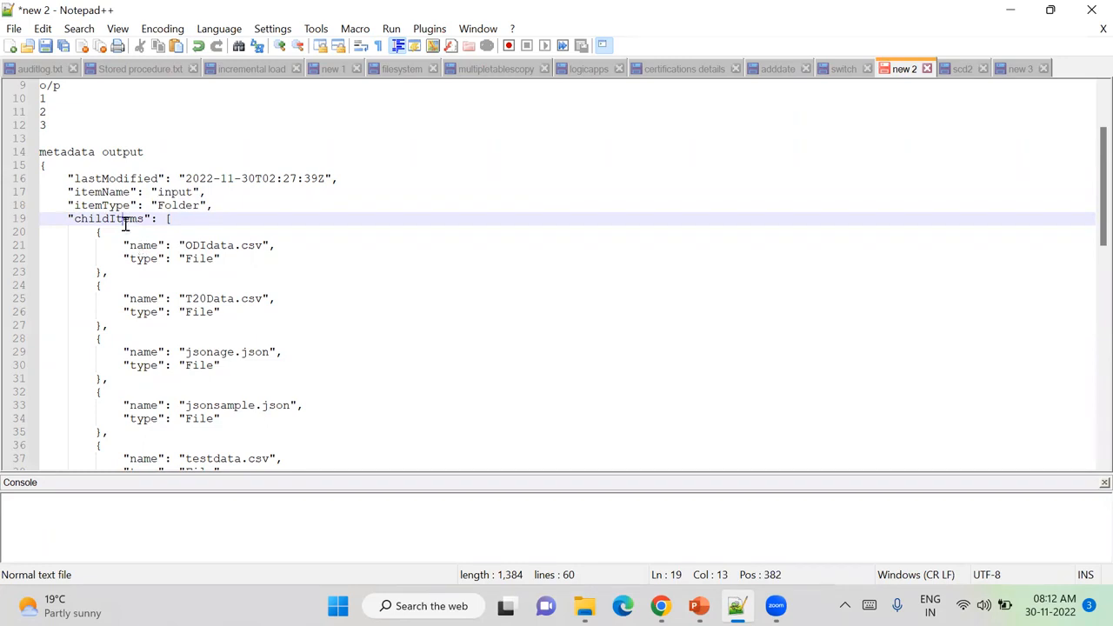
left_click(170, 192)
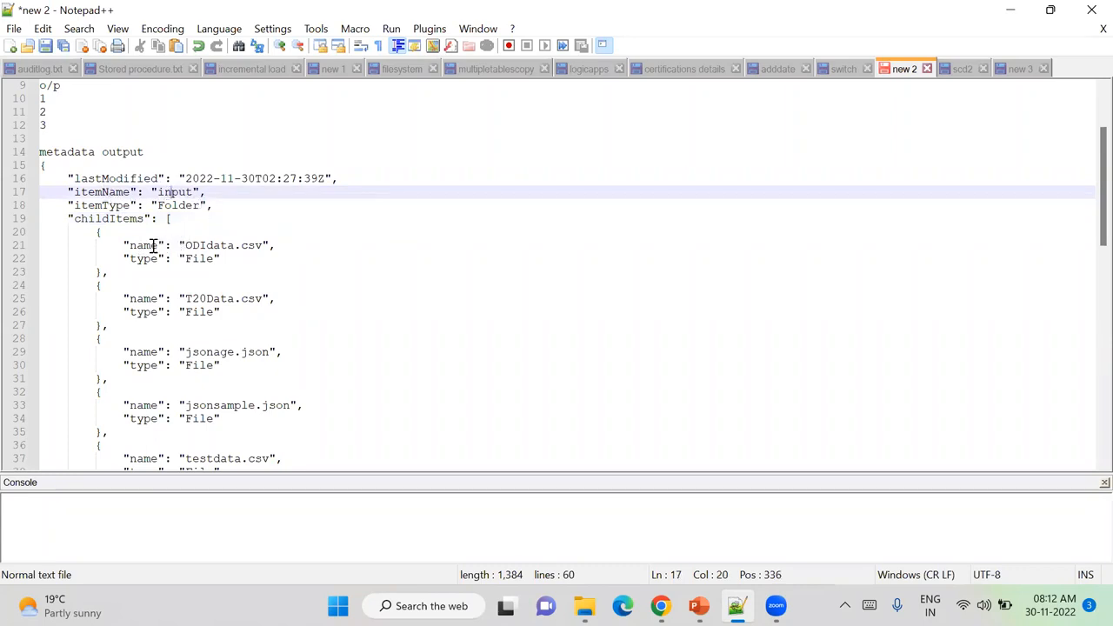
left_click(76, 217)
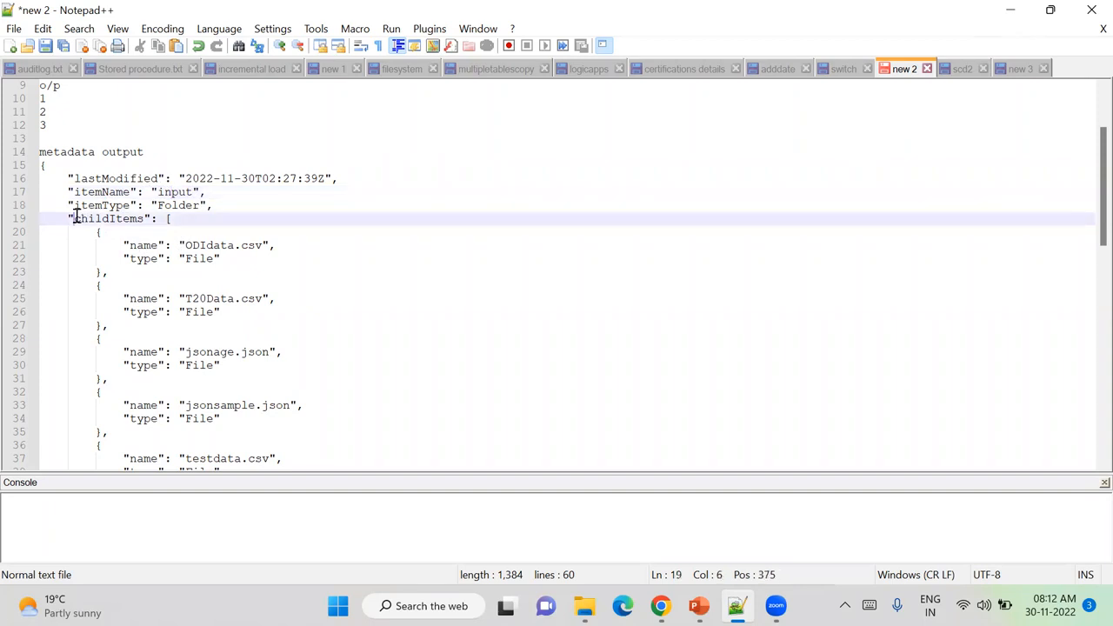
left_click(163, 222)
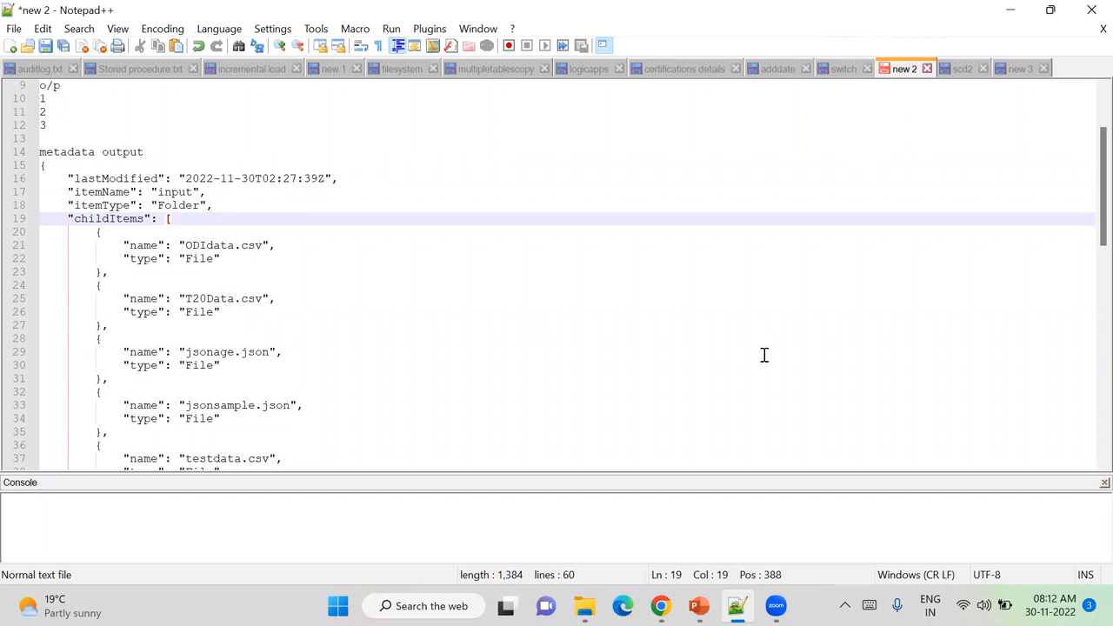
- Go through the individual childItems objects and examine the name and type of each file
left_click_drag(1085, 216, 1085, 247)
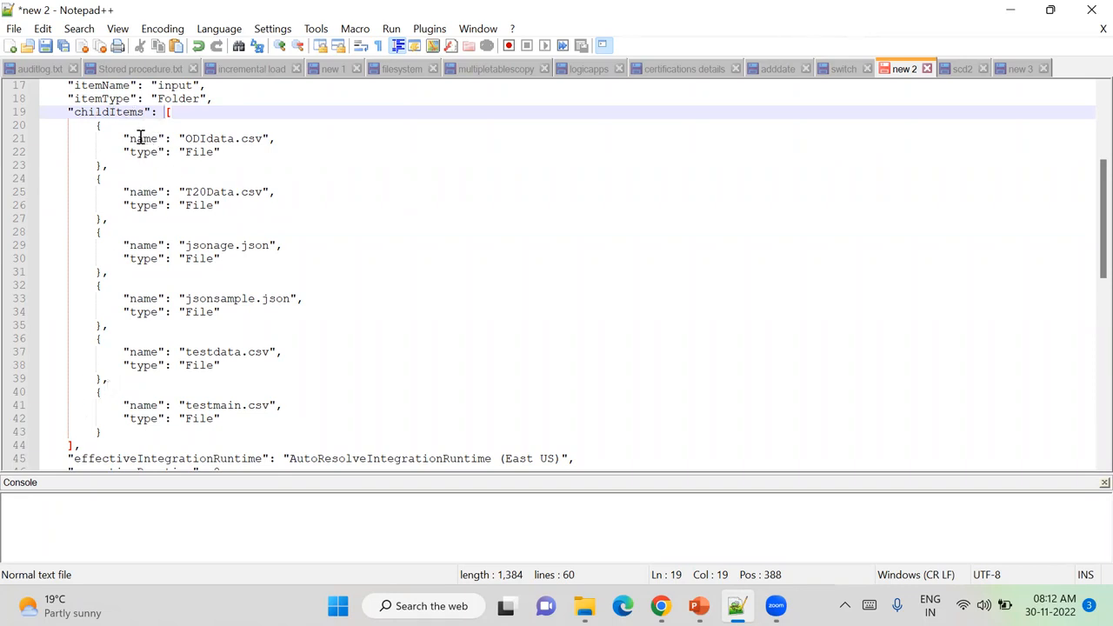
left_click(97, 128)
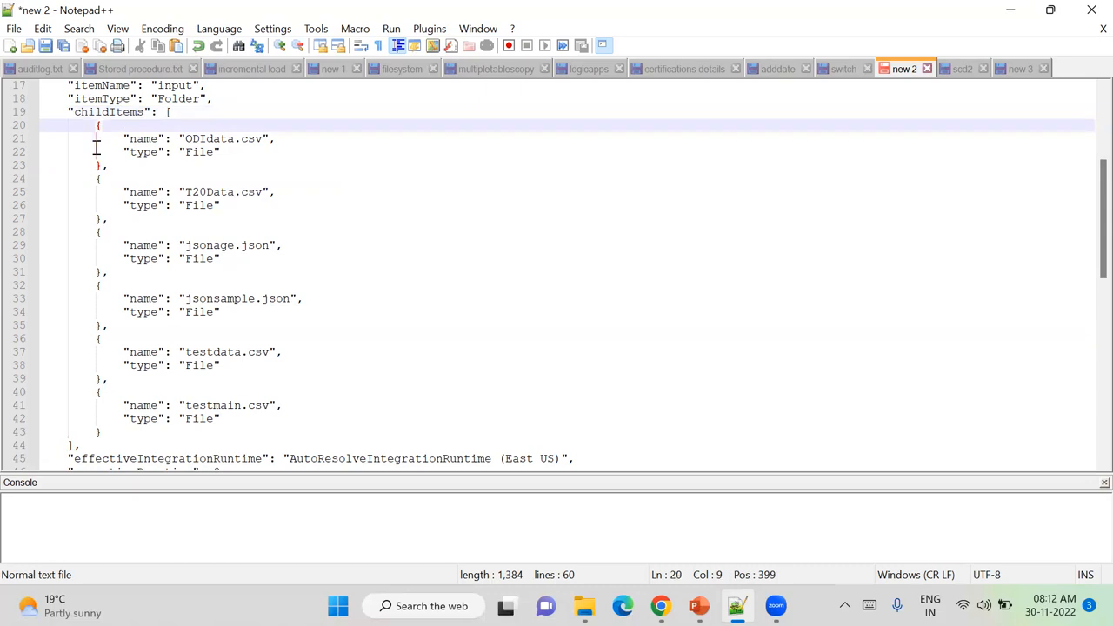
left_click(94, 177)
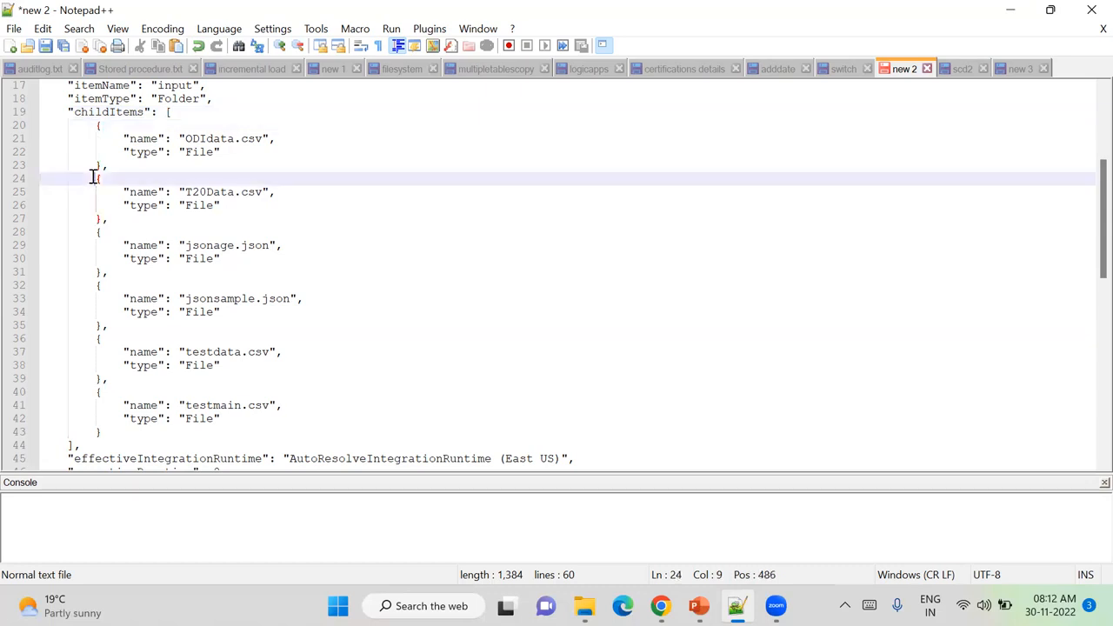
left_click(92, 233)
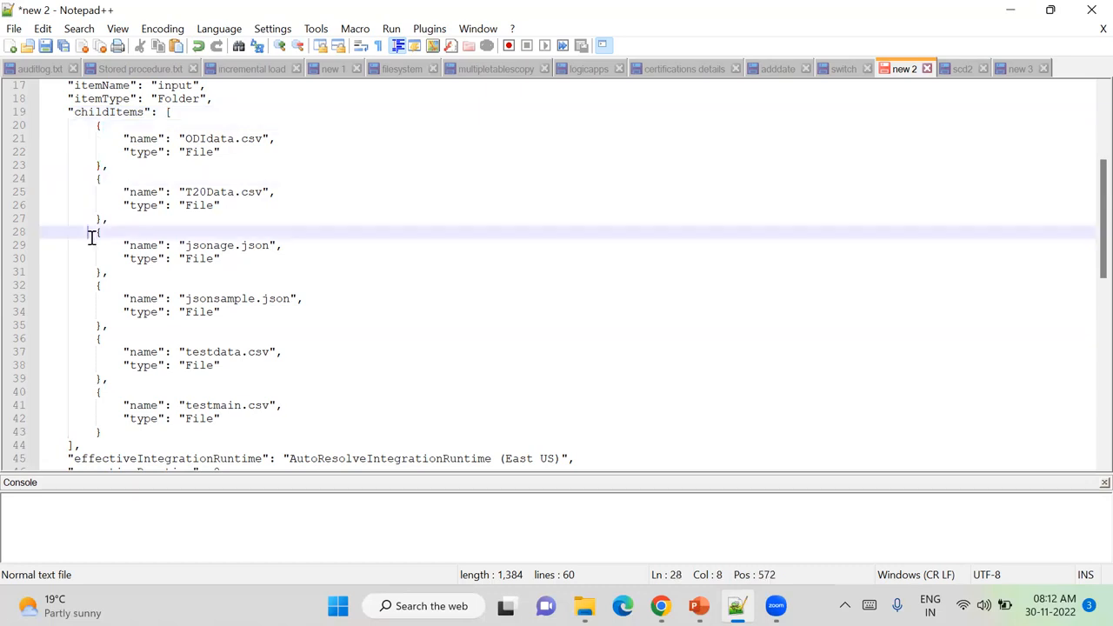
left_click(99, 286)
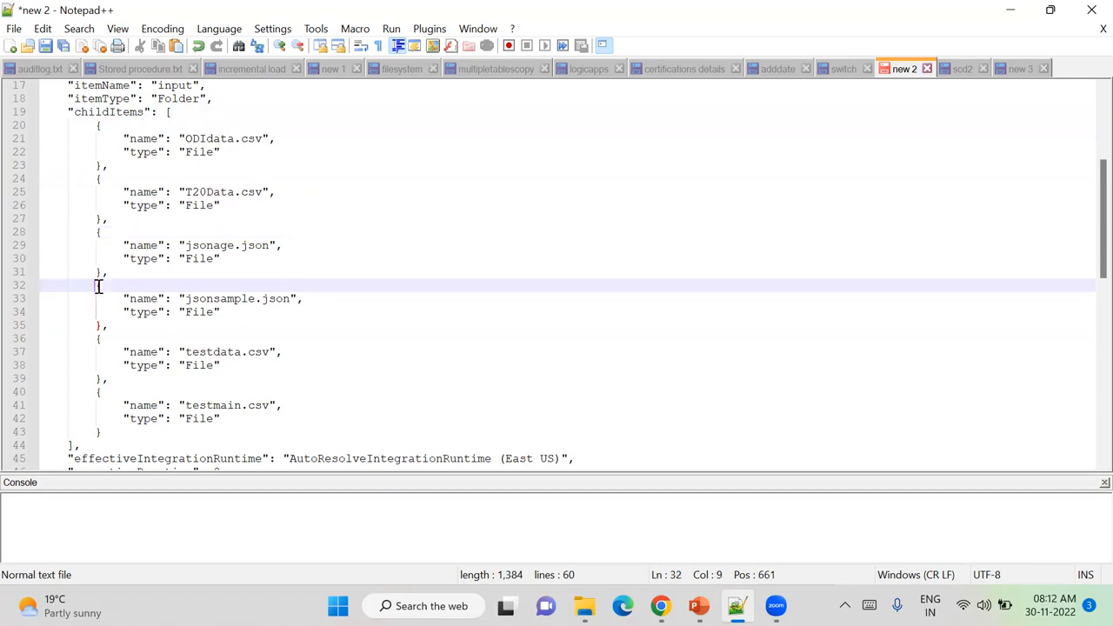
left_click(209, 137)
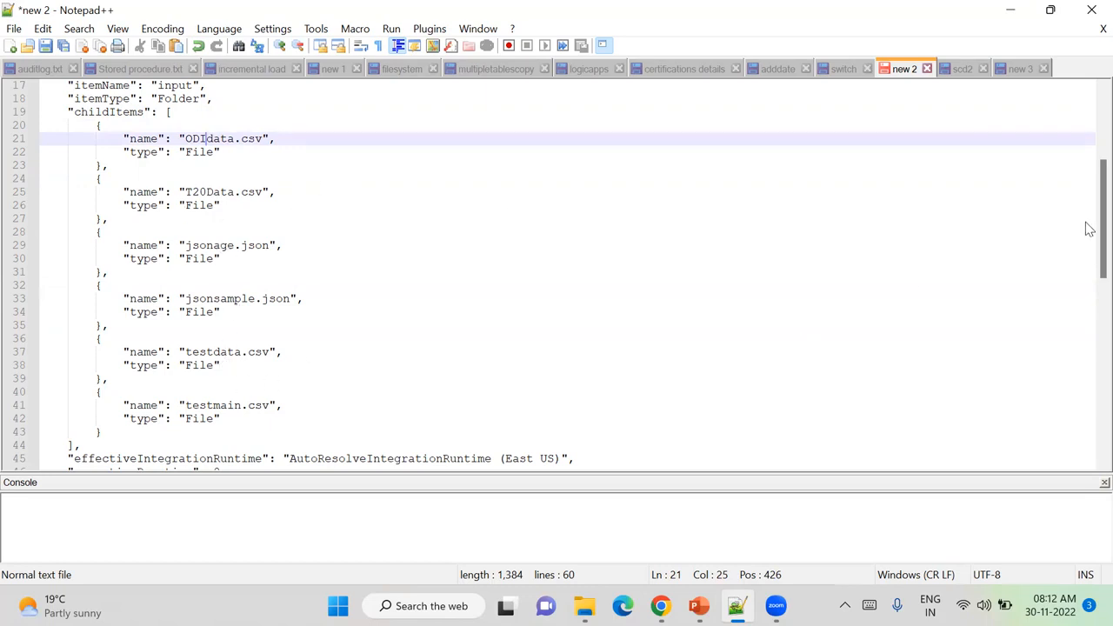
scroll(1089, 228, "up", 2)
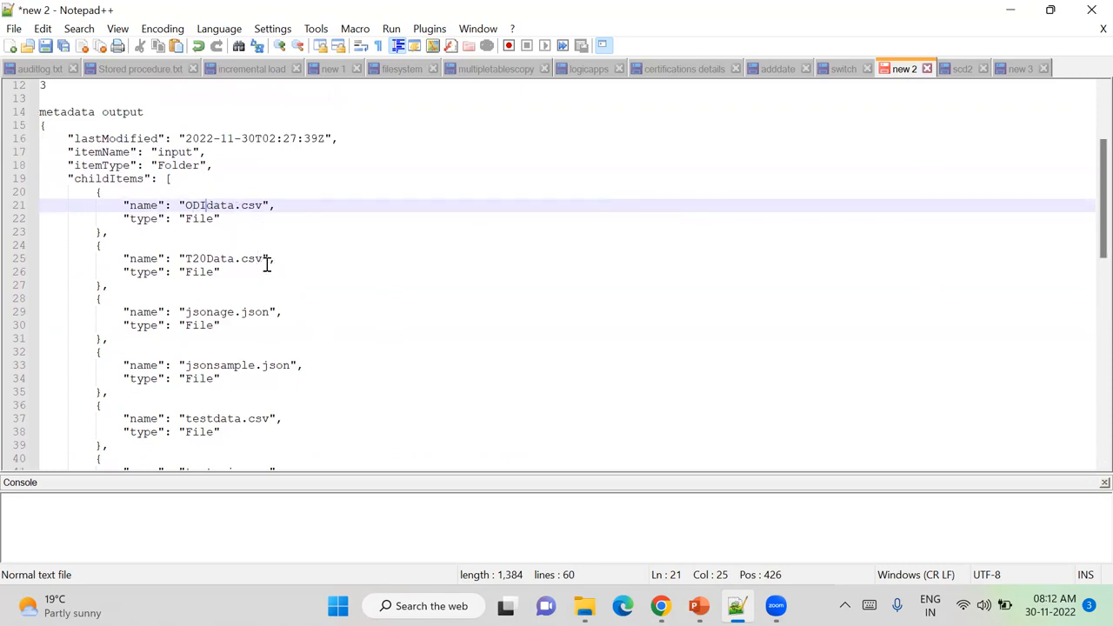
left_click(197, 218)
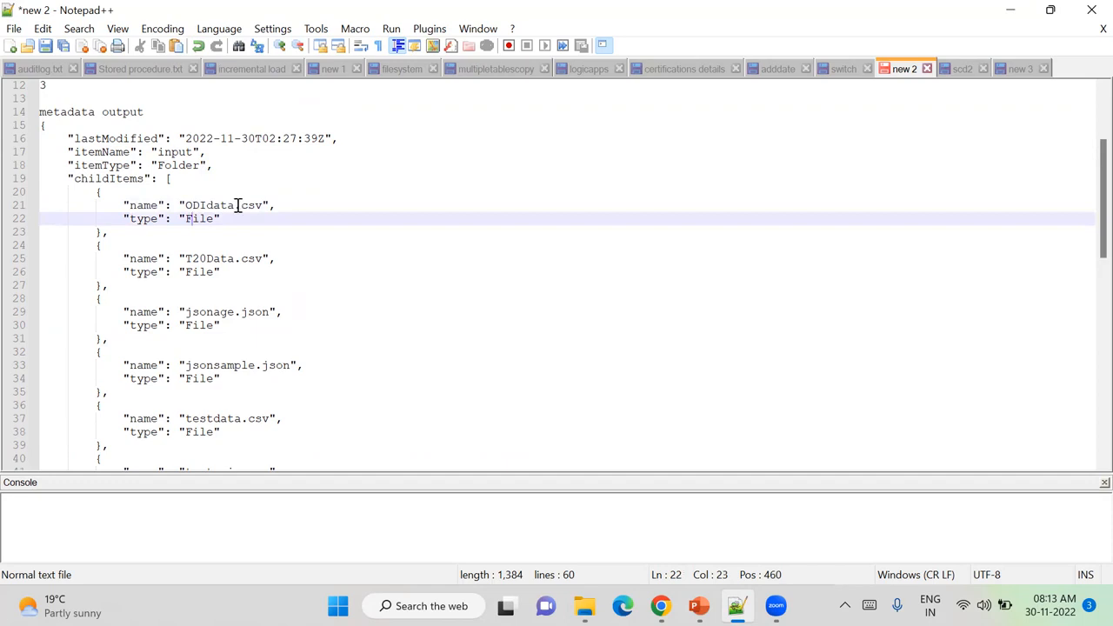
left_click(237, 206)
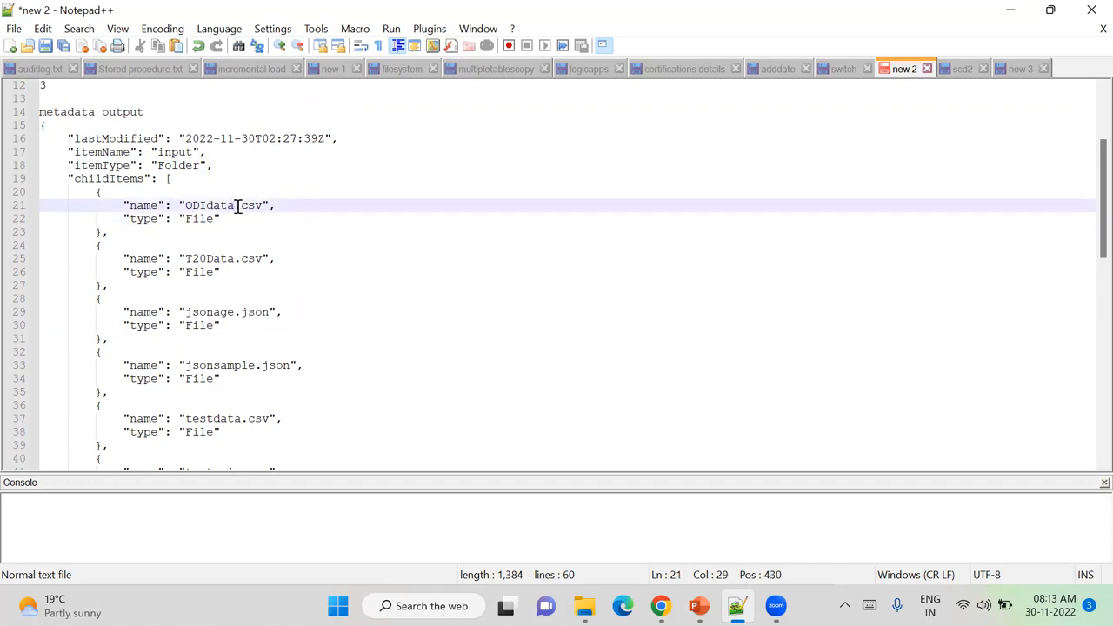
left_click(204, 282)
left_click(192, 386)
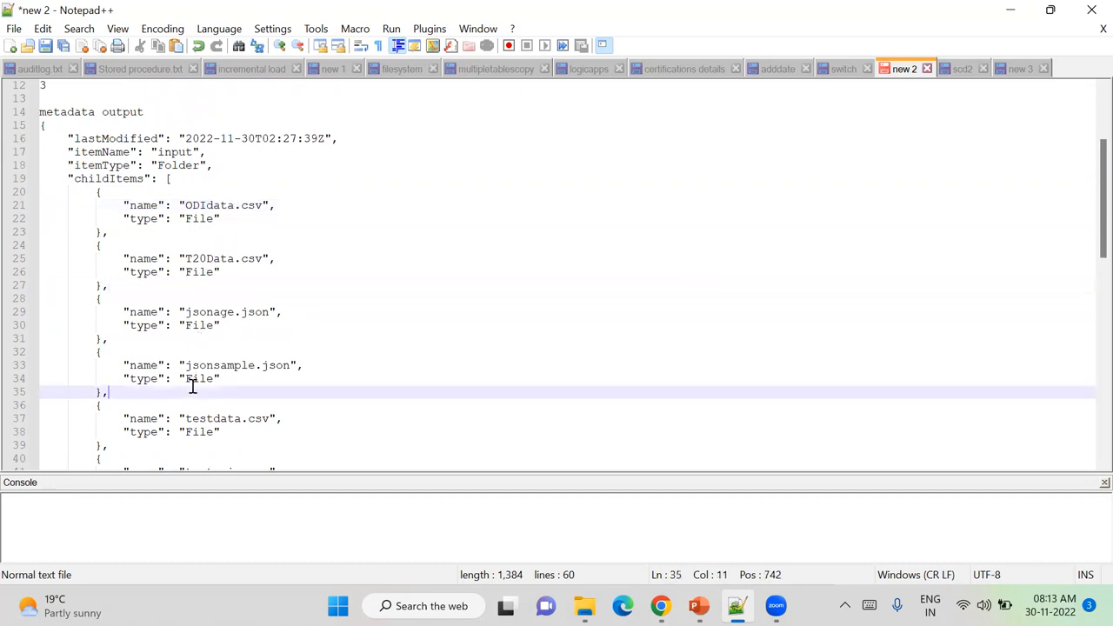
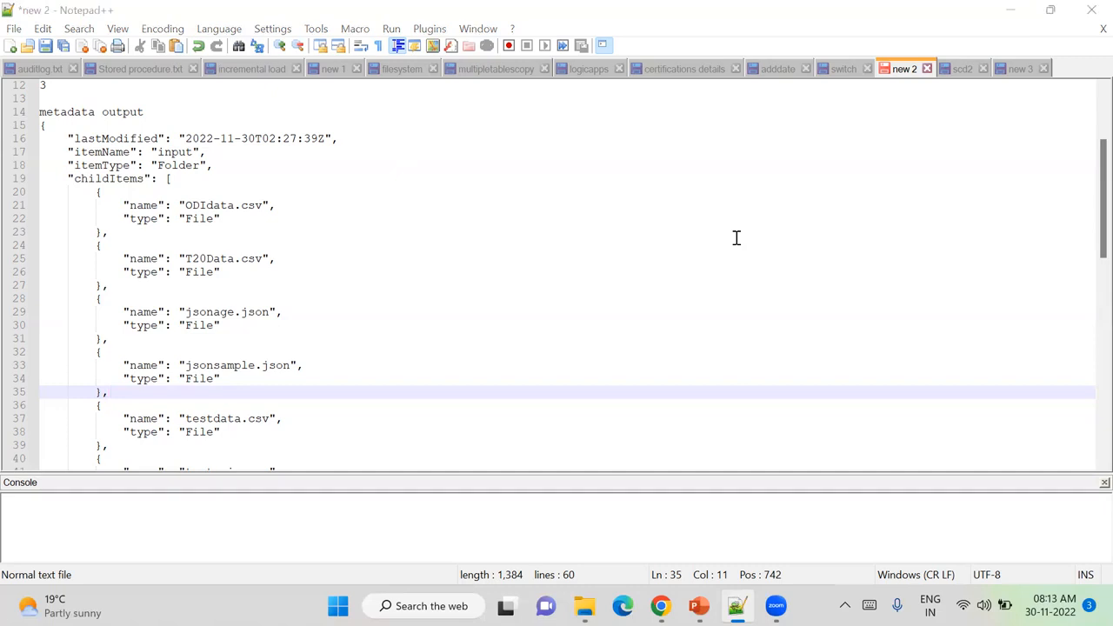
- Switch back to Azure Data Factory and delete the Last modified, Item name and Item type arguments from Get Metadata1's field list
left_click(660, 606)
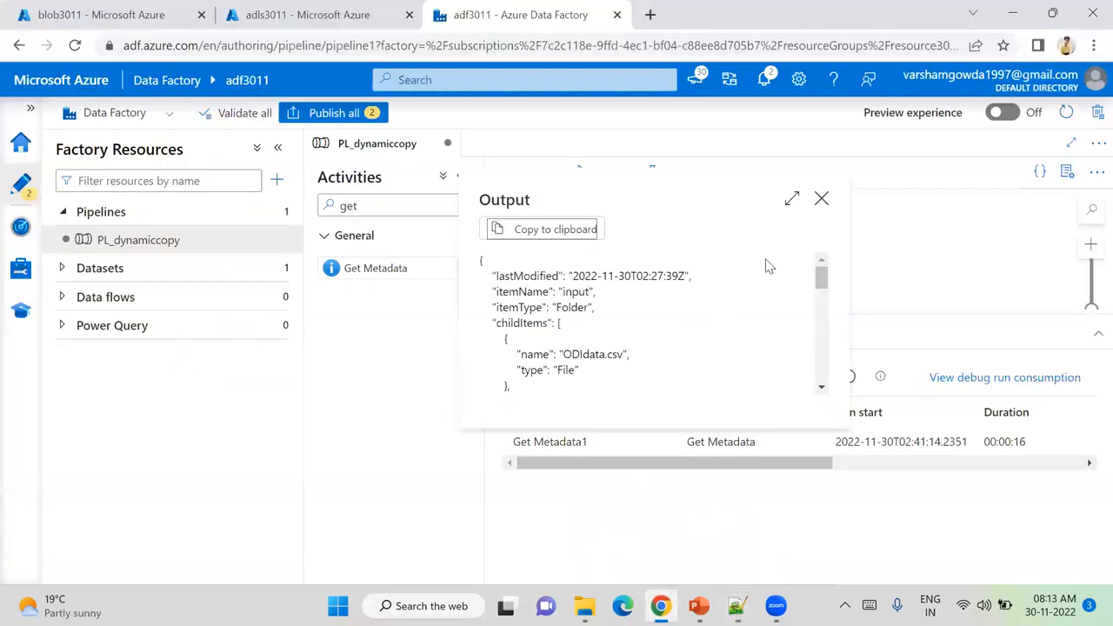
left_click(820, 200)
left_click(724, 283)
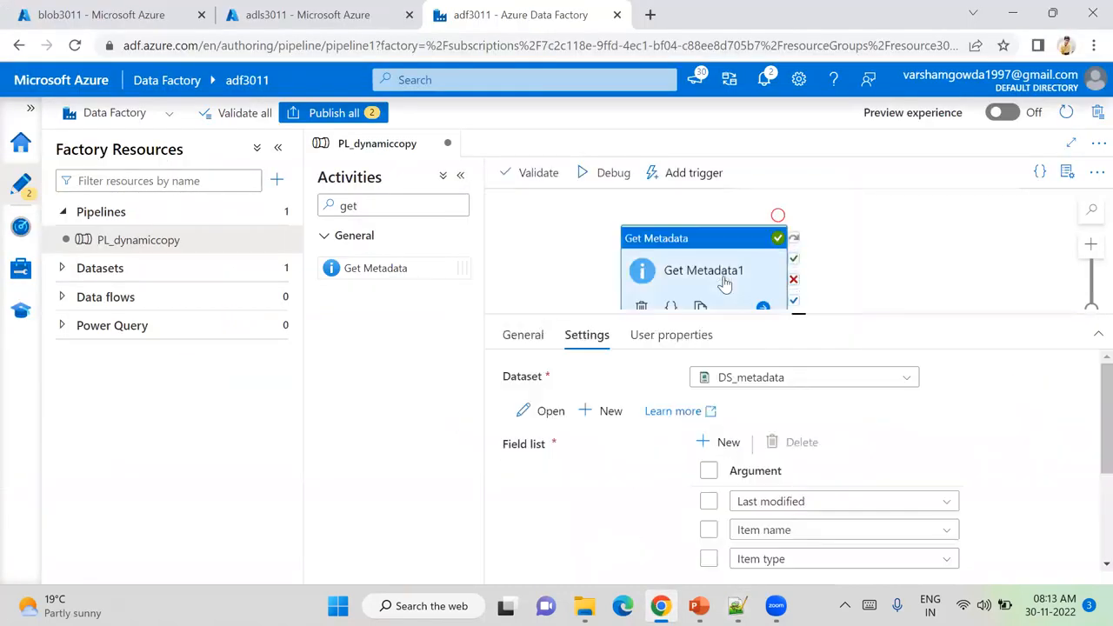
scroll(1088, 426, "down", 1)
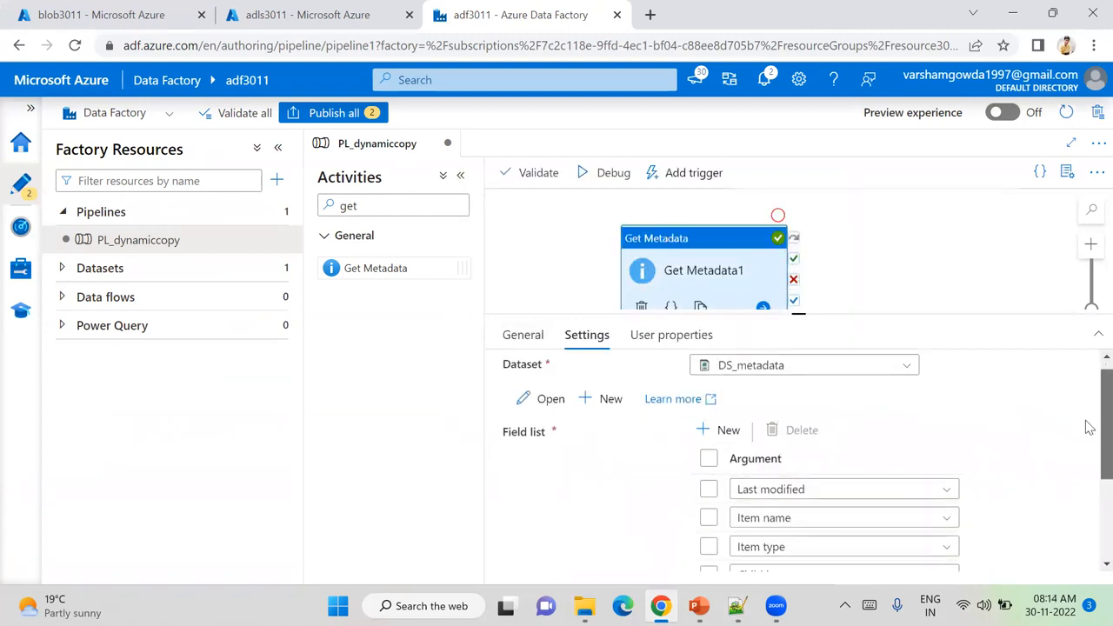
scroll(1088, 431, "down", 1)
left_click_drag(1086, 430, 1086, 432)
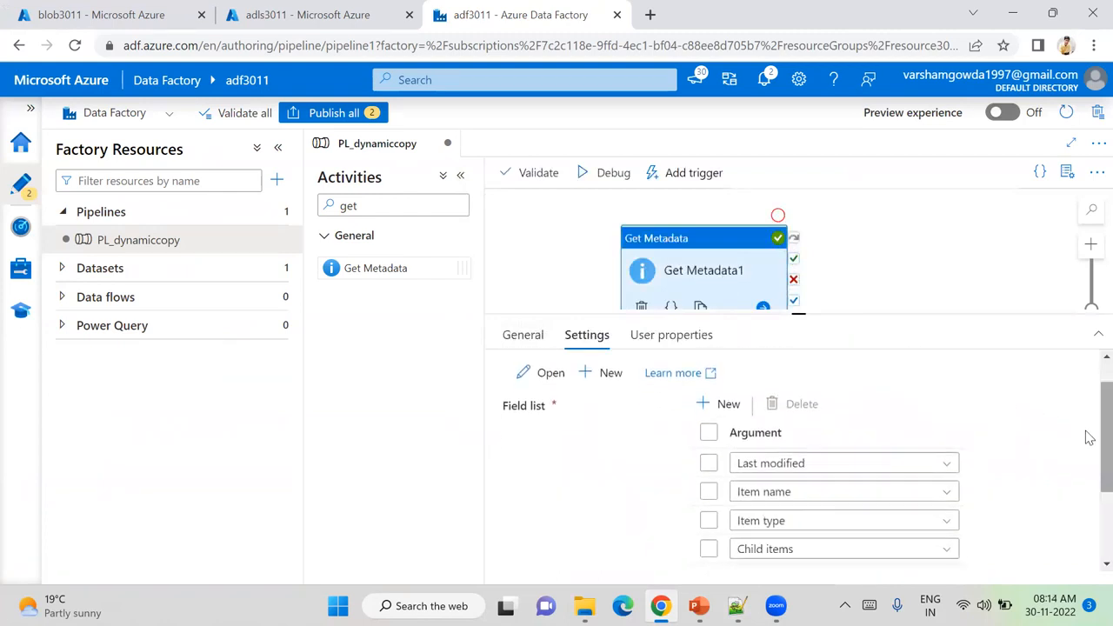
left_click(709, 462)
left_click(710, 464)
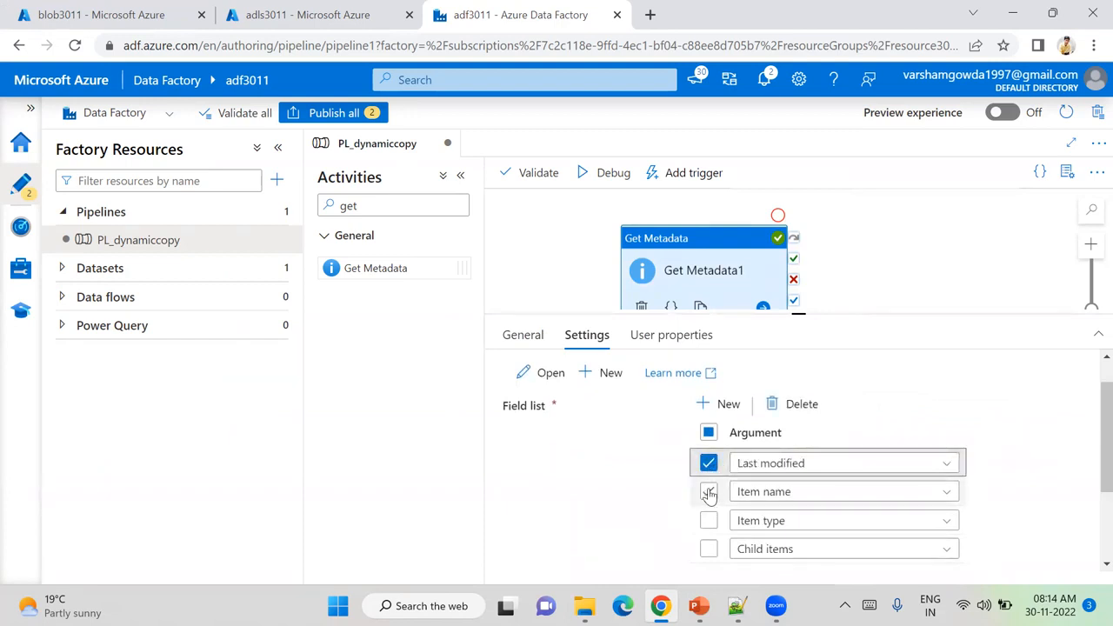
left_click(710, 492)
left_click(709, 521)
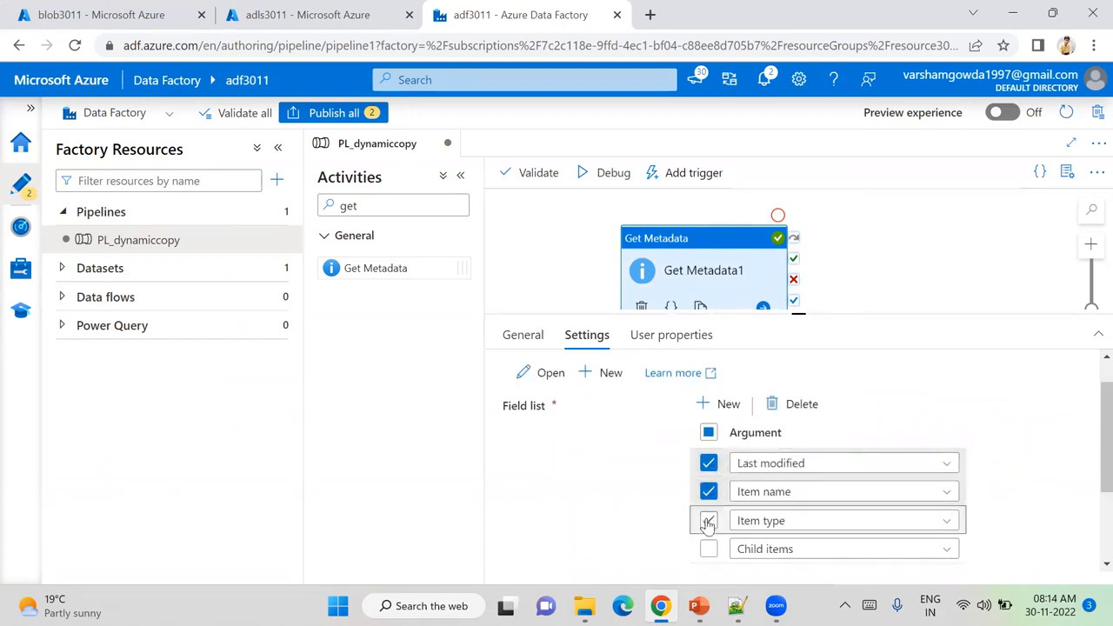
left_click(802, 405)
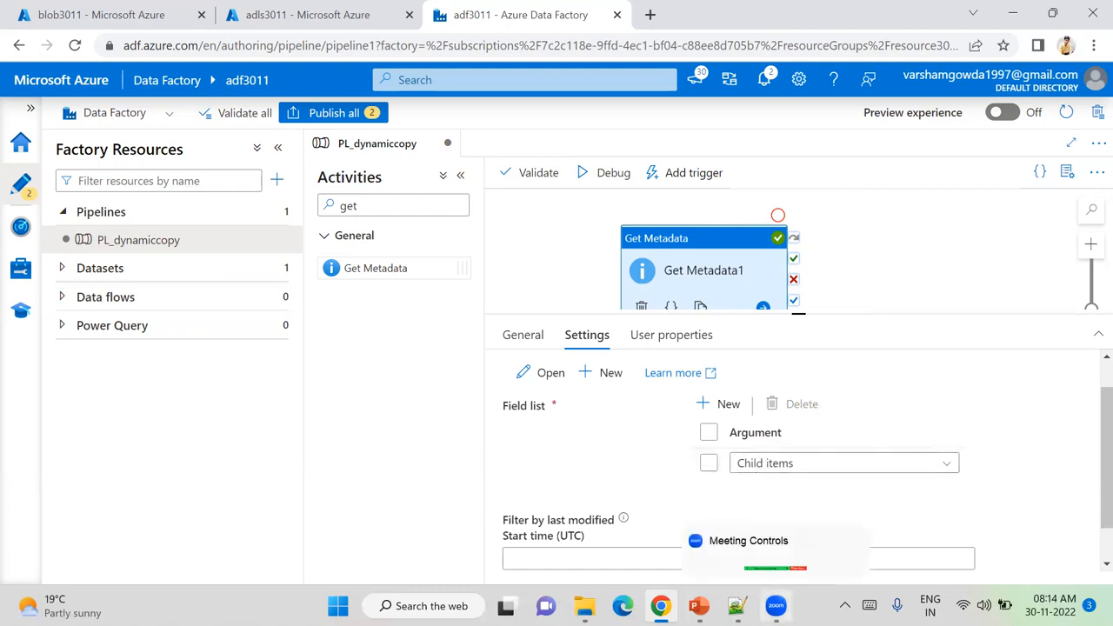
- Switch to Notepad++ and highlight the childItems array in the pasted metadata output to review what the remaining argument returns
mouse_move(736, 606)
left_click(736, 520)
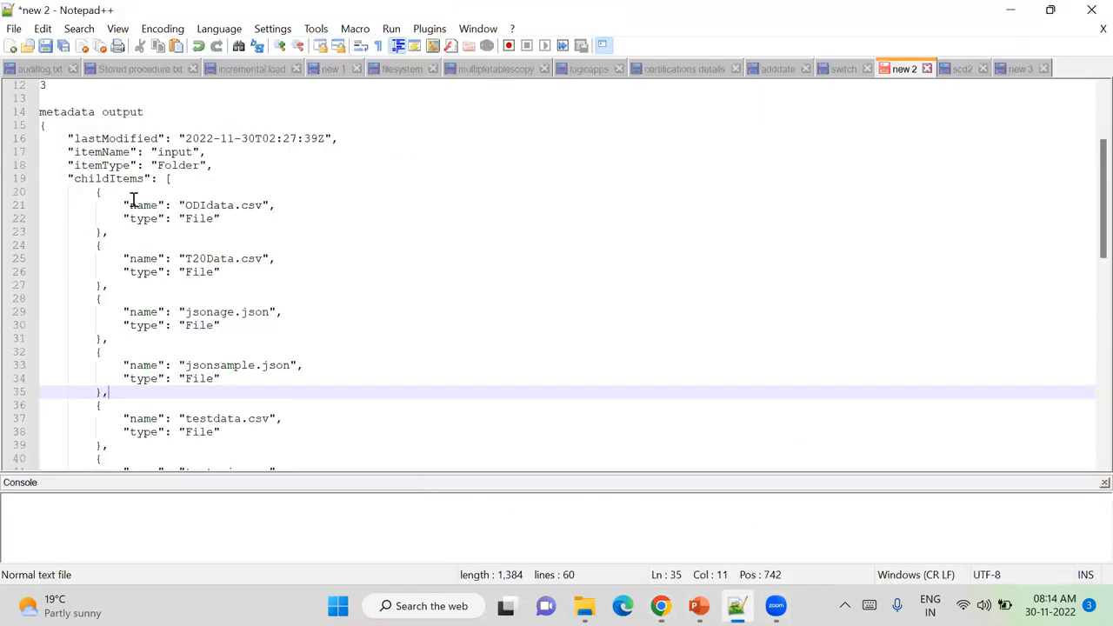
left_click_drag(68, 179, 133, 267)
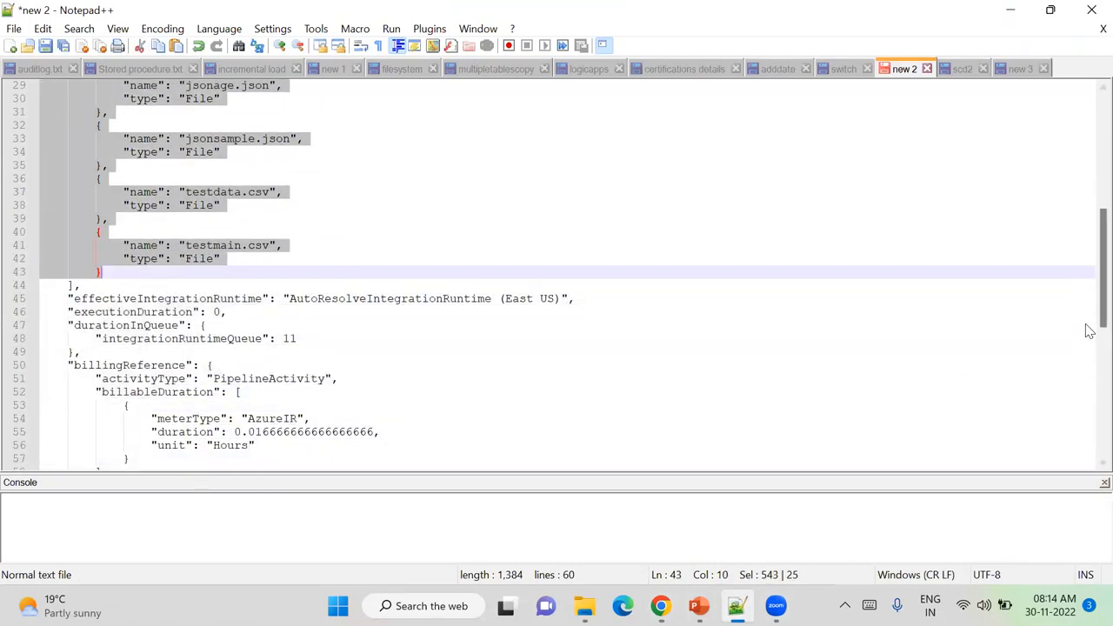
scroll(1090, 209, "up", 7)
scroll(1089, 209, "up", 1)
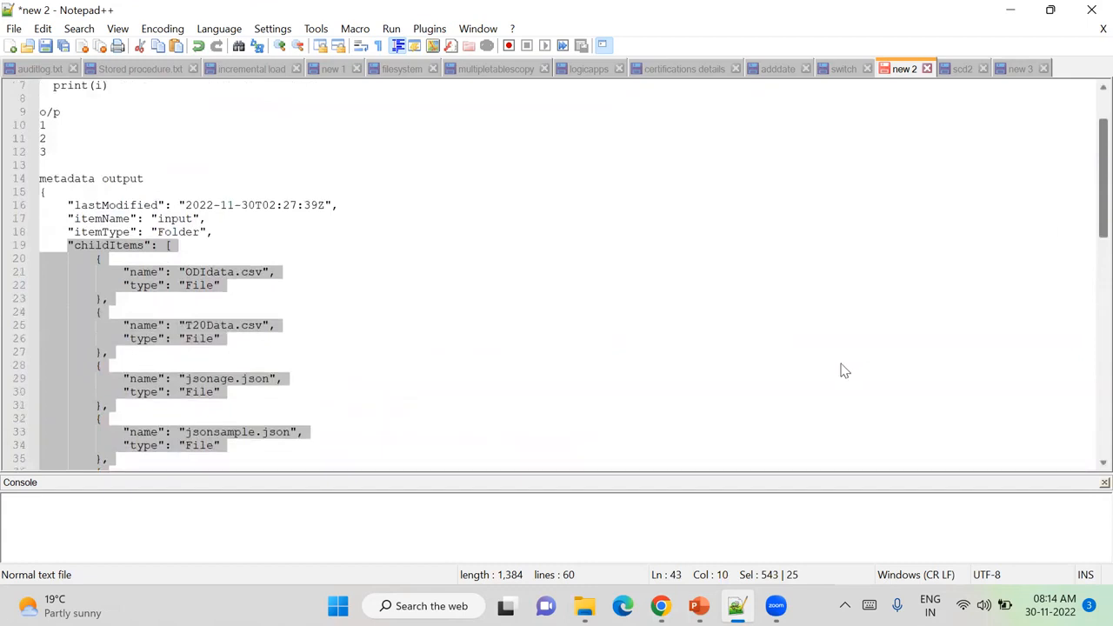
- Return to Azure Data Factory, search the activities for "filt" and add a Filter activity beside Get Metadata1
left_click(660, 606)
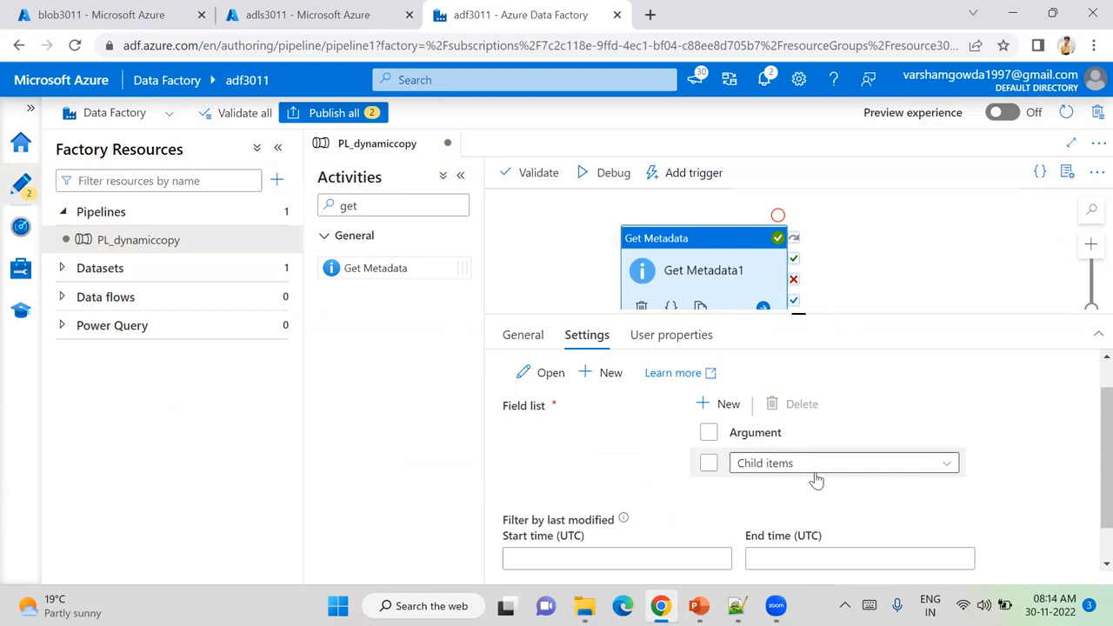
left_click(419, 206)
key("BackSpace")
key("BackSpace")
key("BackSpace")
type("filt")
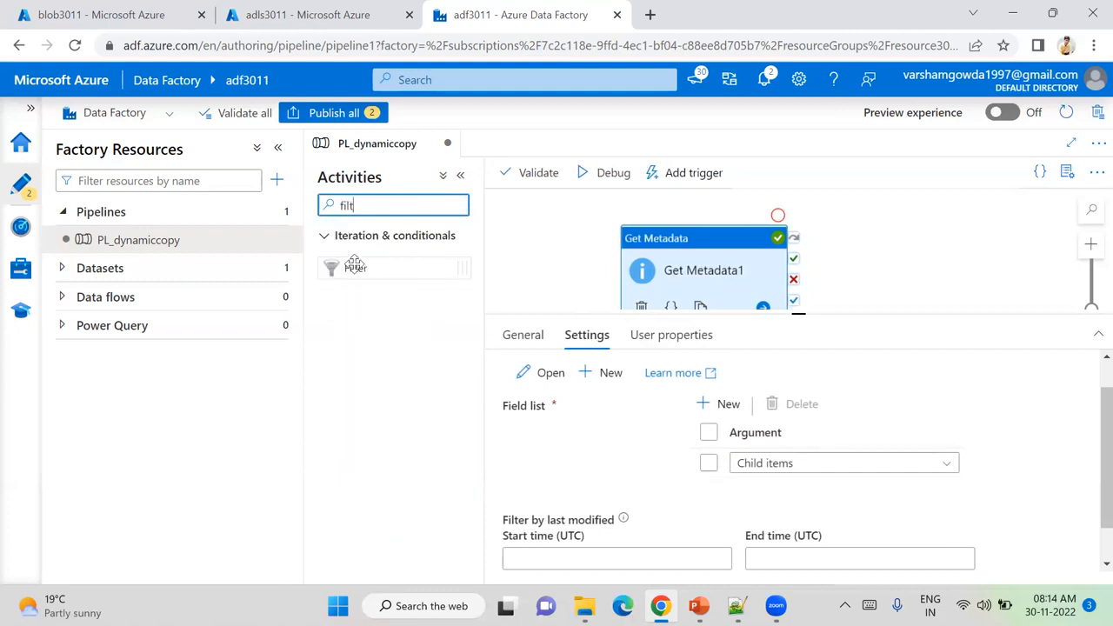
left_click_drag(354, 265, 874, 258)
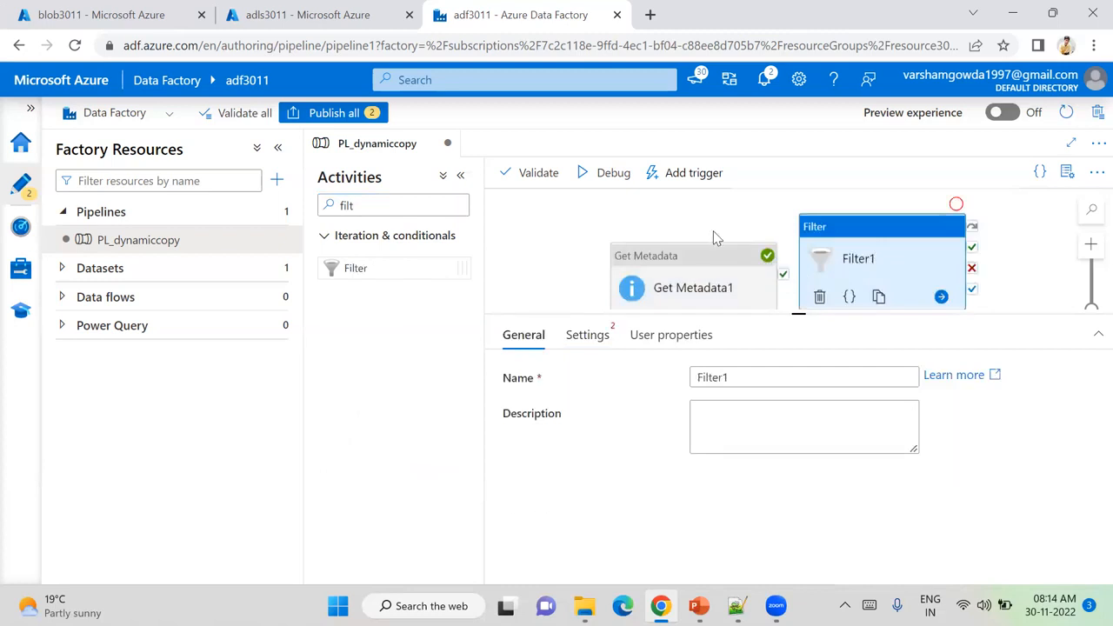
- Line up Get Metadata1 beside Filter1 and connect its On success output to Filter1
left_click_drag(704, 261, 687, 241)
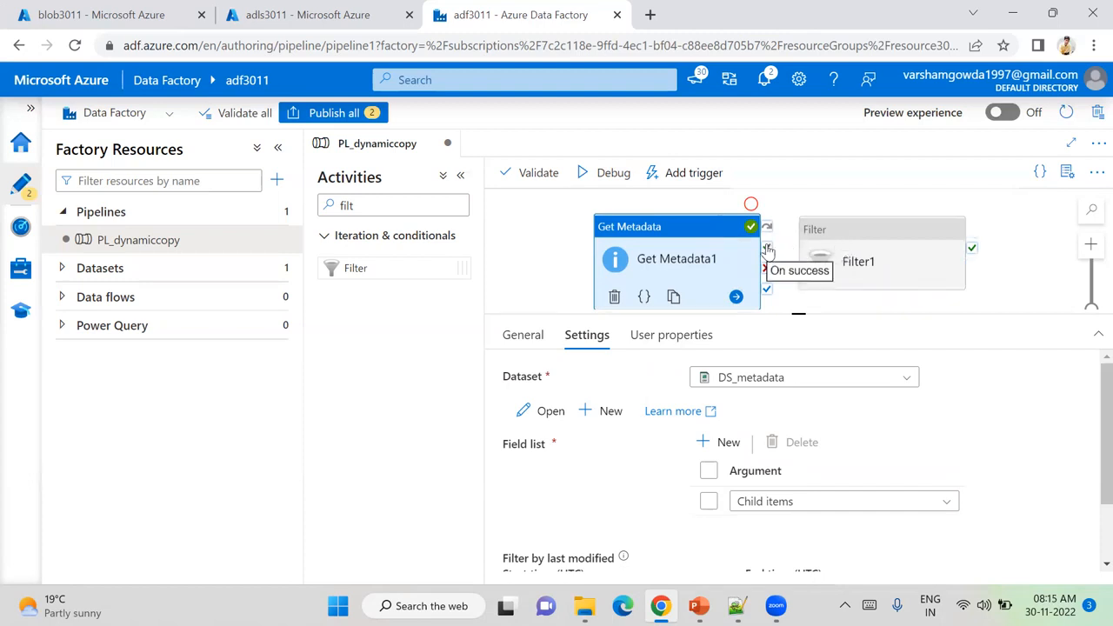
left_click_drag(766, 249, 795, 250)
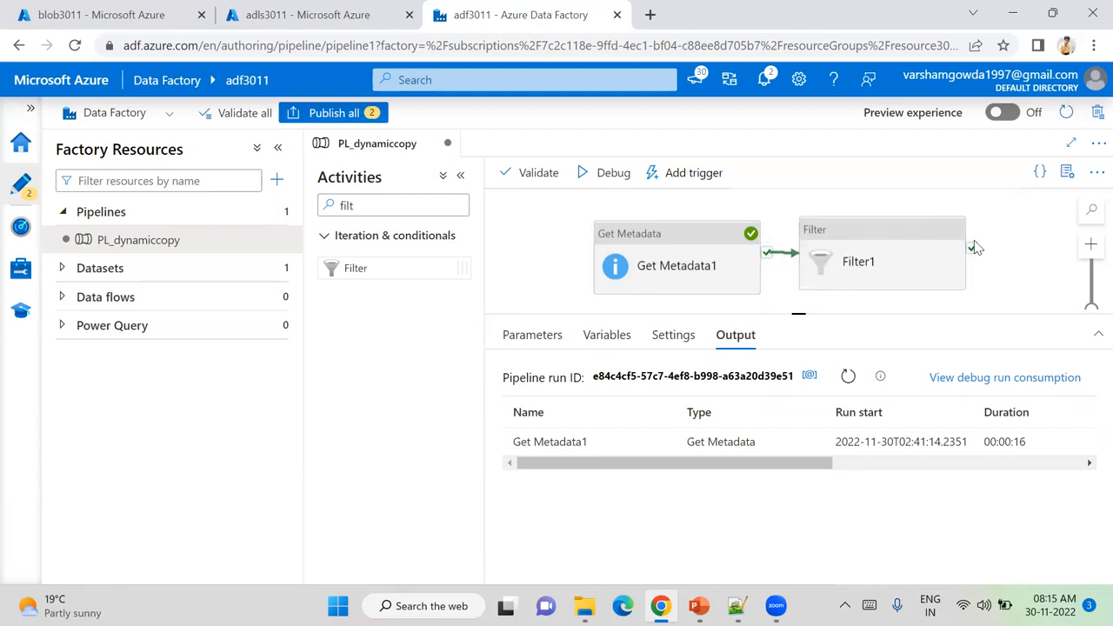
left_click(934, 239)
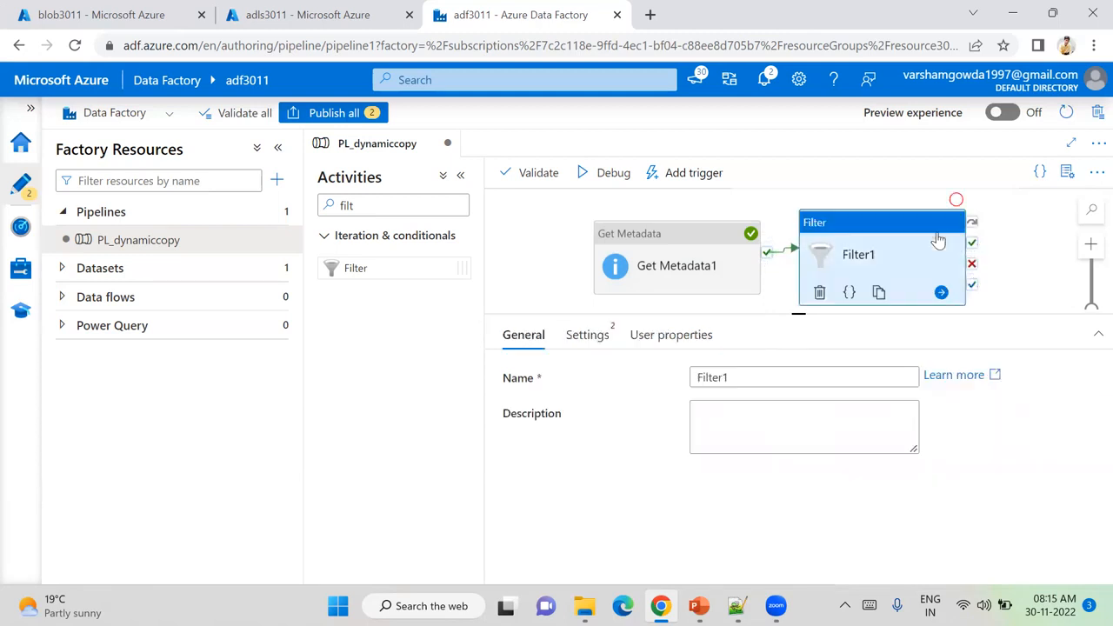
- Realign Get Metadata1 with Filter1 and examine its On fail and On completion dependency options
left_click(724, 250)
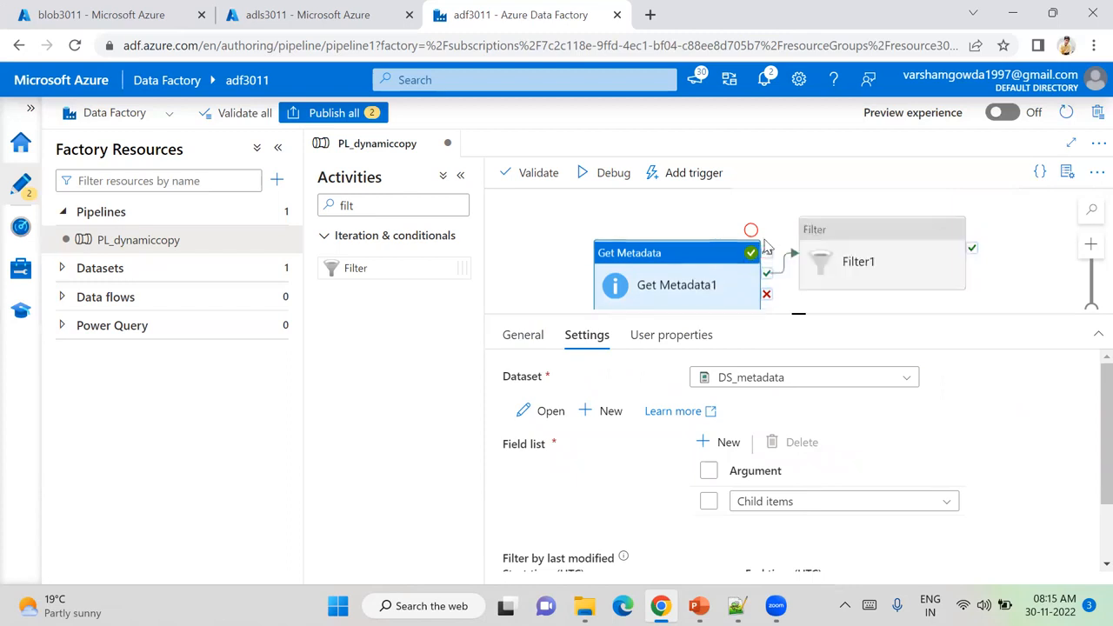
left_click_drag(723, 258, 720, 239)
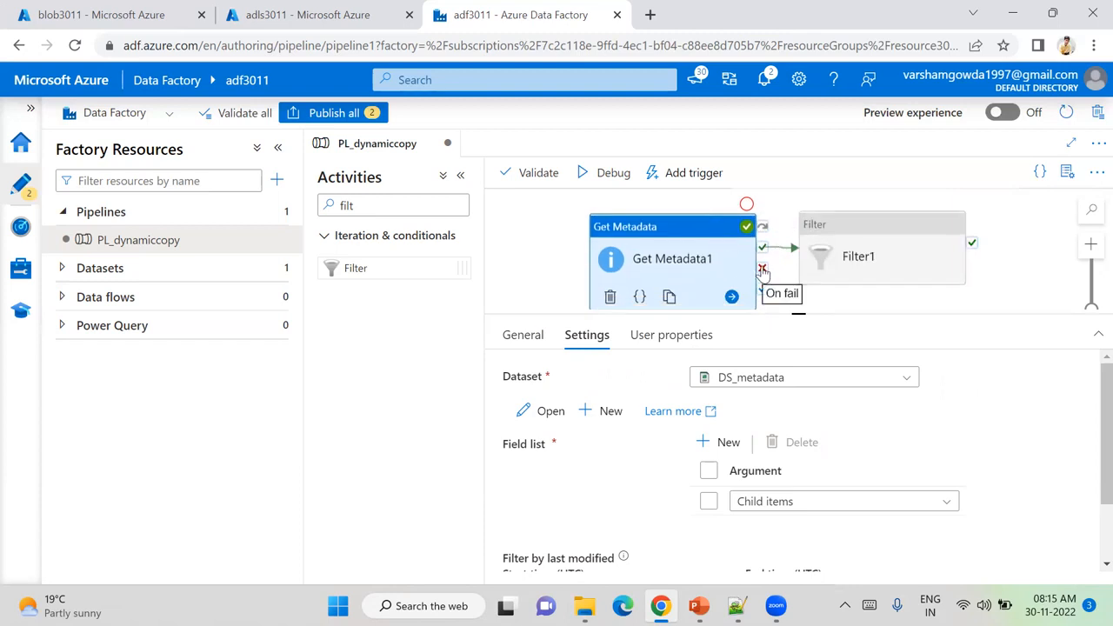
mouse_move(762, 272)
left_mouse_down()
mouse_move(794, 267)
mouse_move(759, 273)
mouse_move(764, 283)
left_mouse_up()
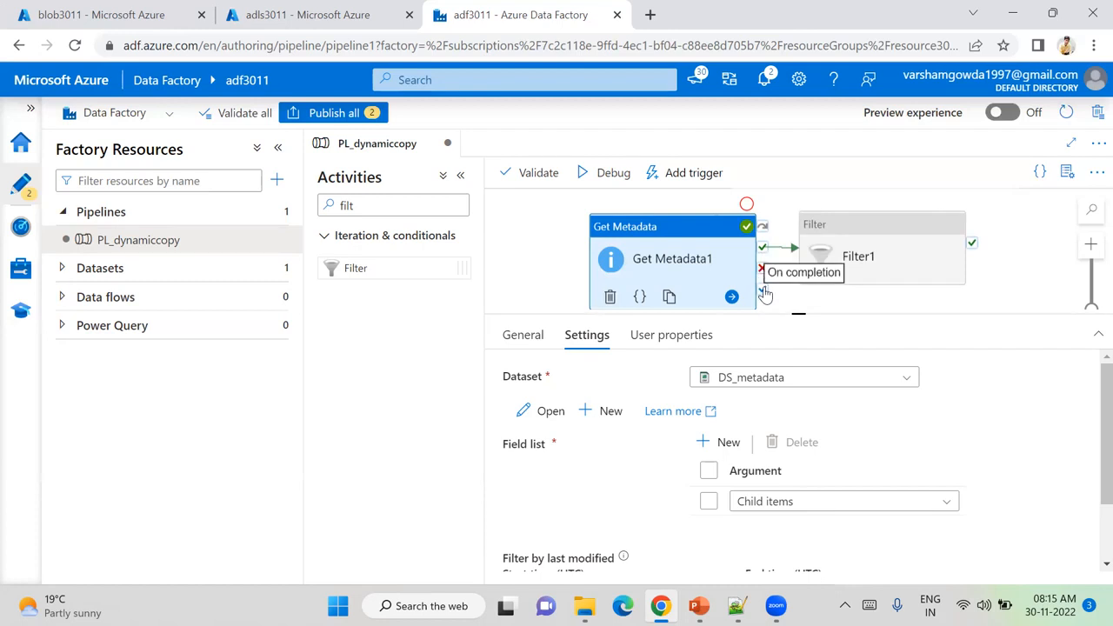
mouse_move(764, 295)
left_mouse_down()
mouse_move(790, 280)
mouse_move(769, 292)
left_mouse_up()
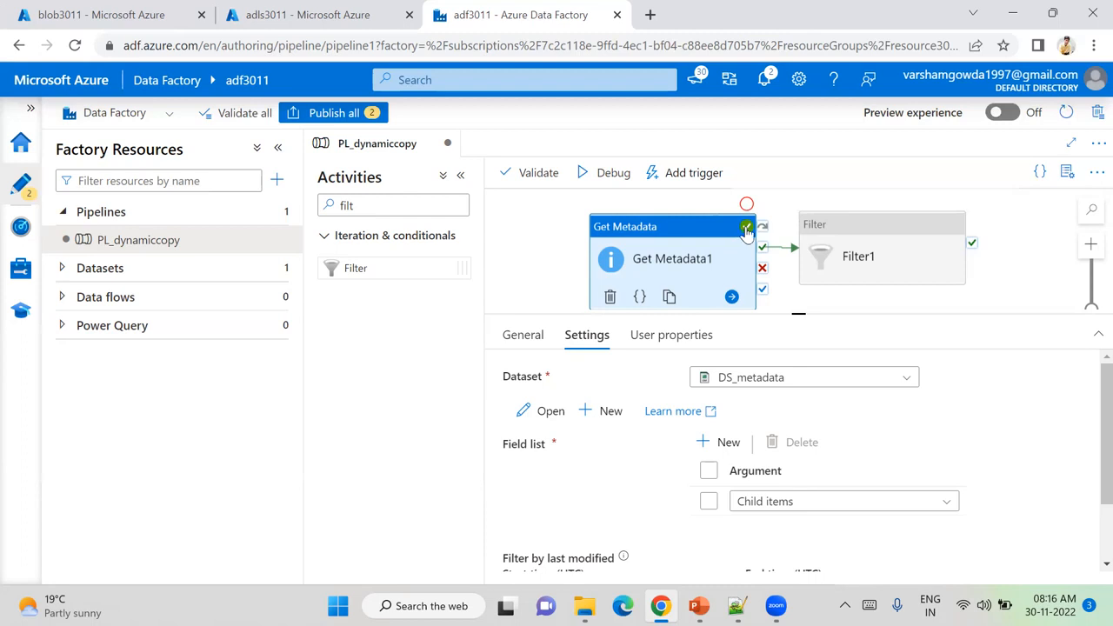
- Open Filter1's settings and examine what its required Items and Condition properties expect
left_click(841, 251)
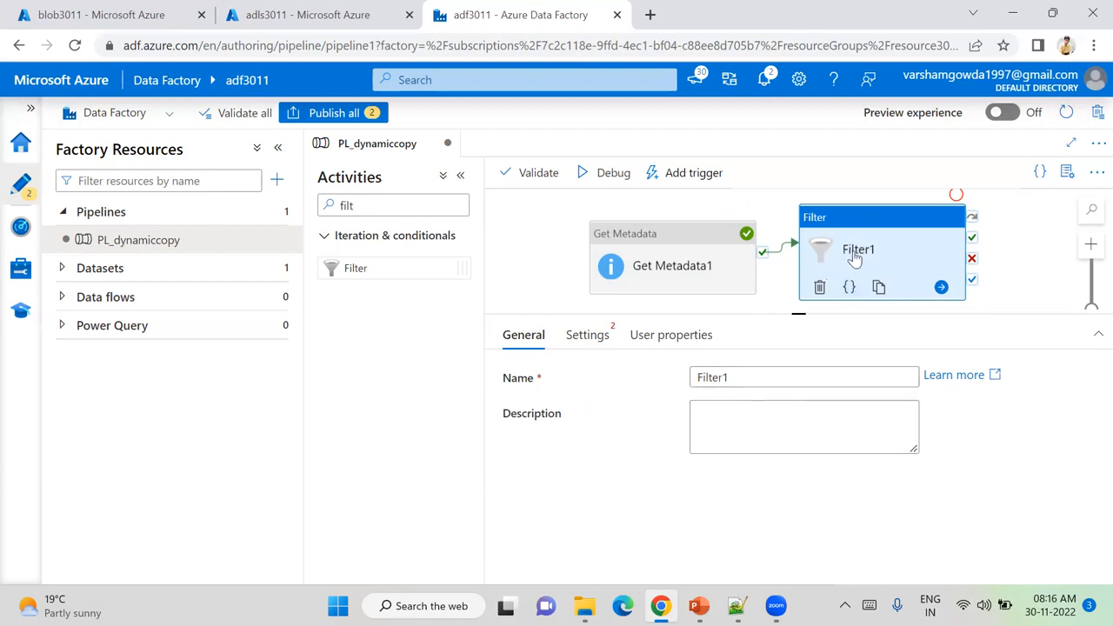
left_click(738, 374)
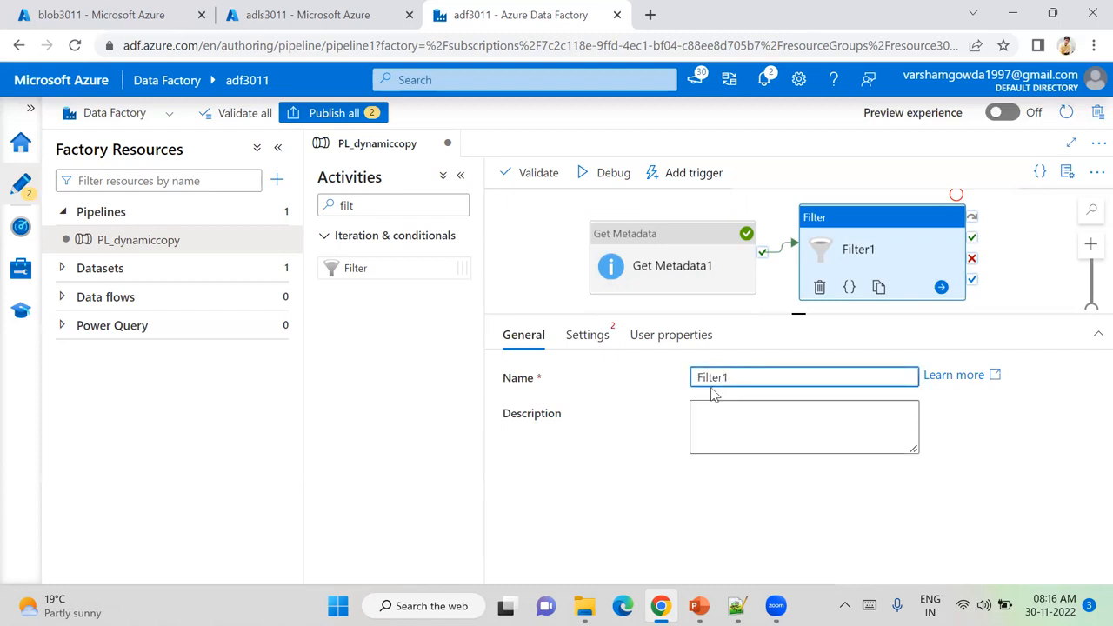
left_click(588, 339)
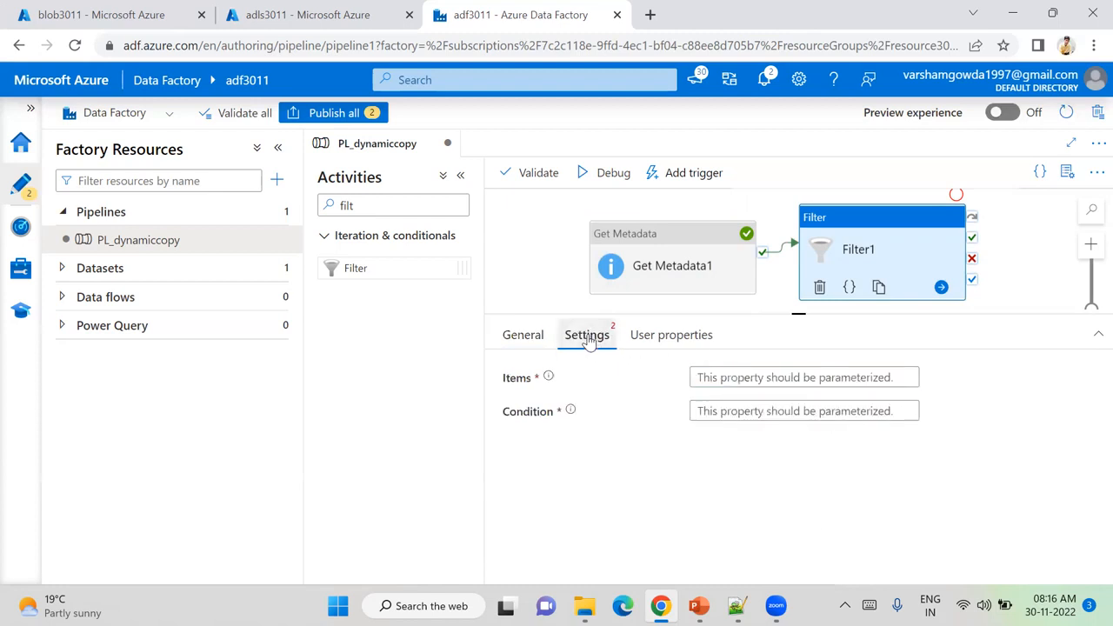
mouse_move(547, 379)
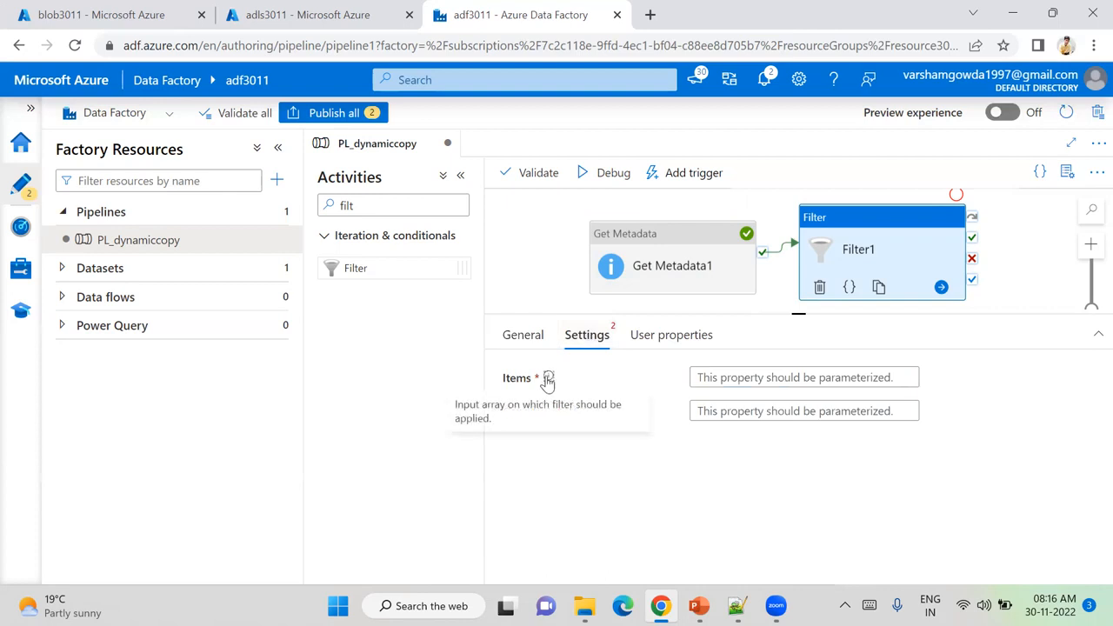
left_click(769, 376)
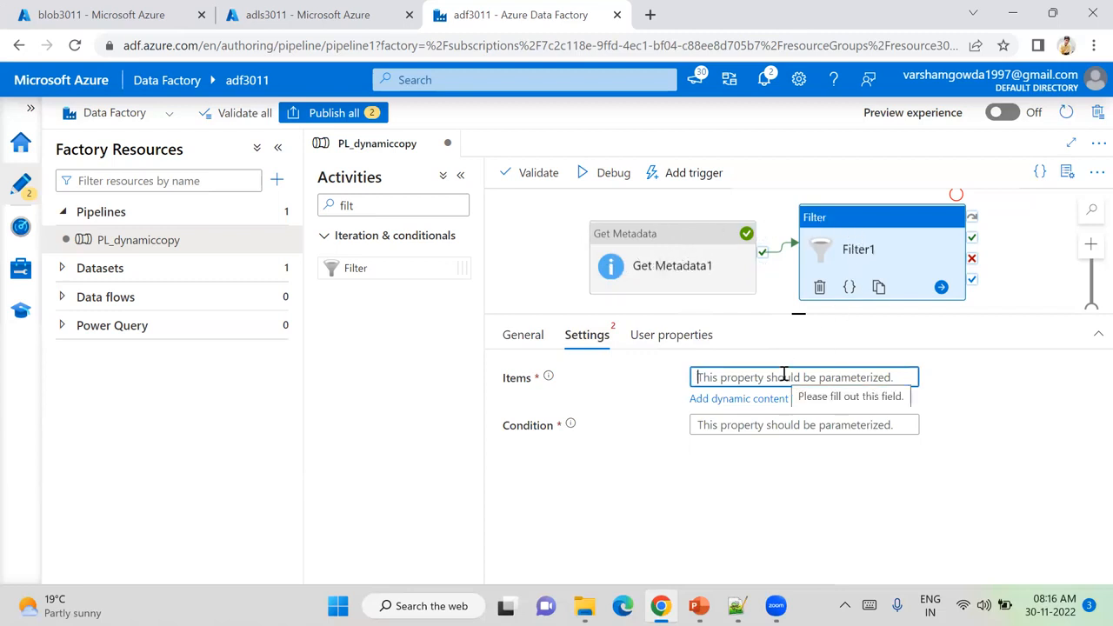
left_click(584, 379)
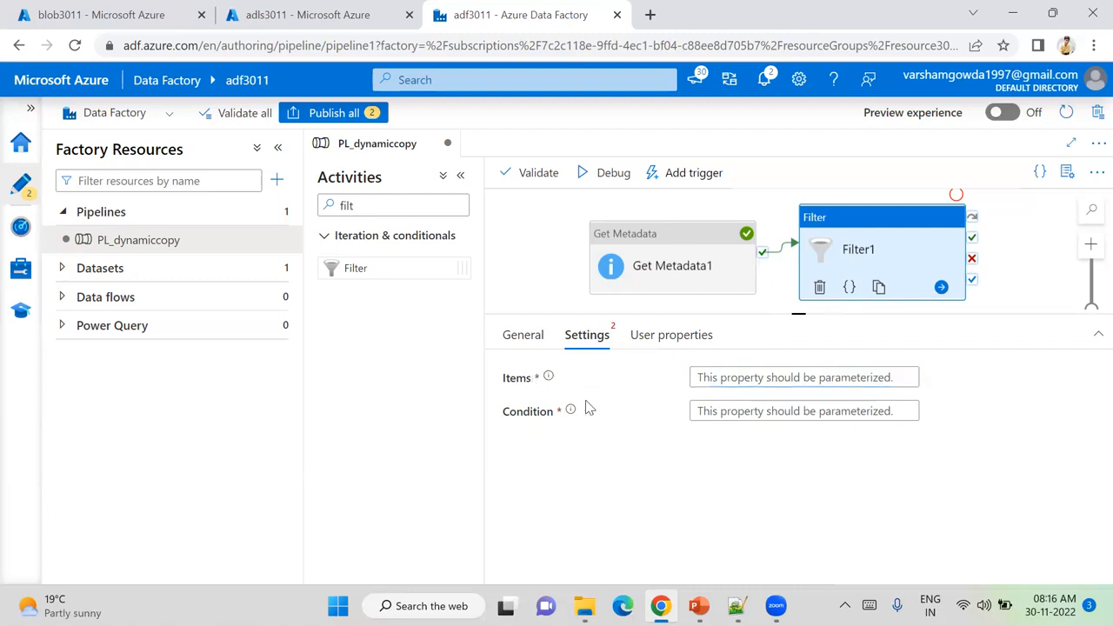
left_click(710, 409)
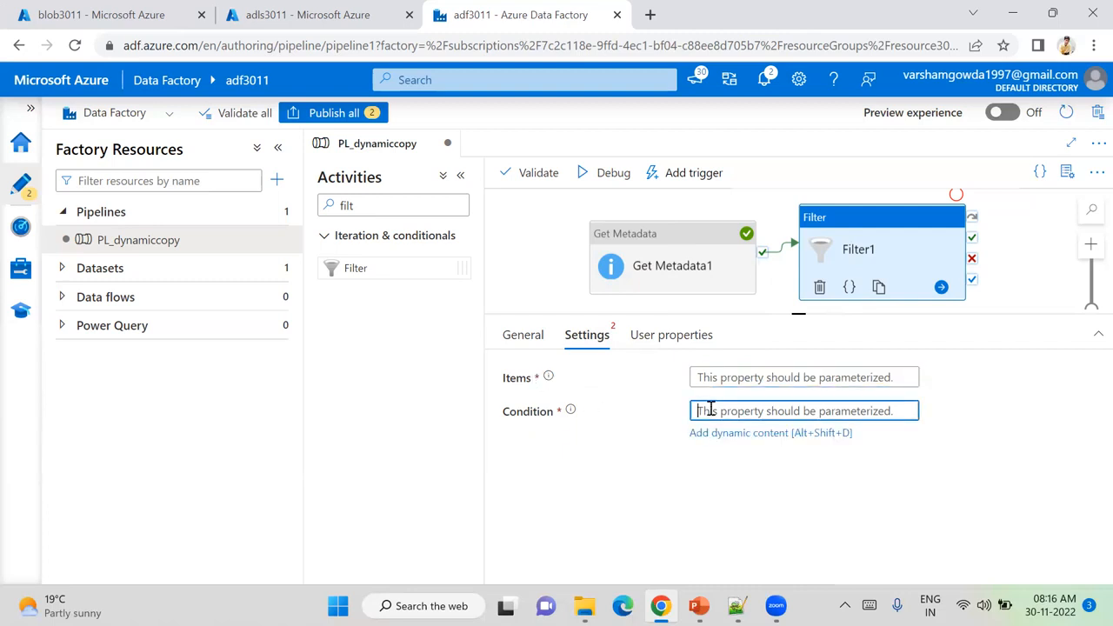
left_click(740, 376)
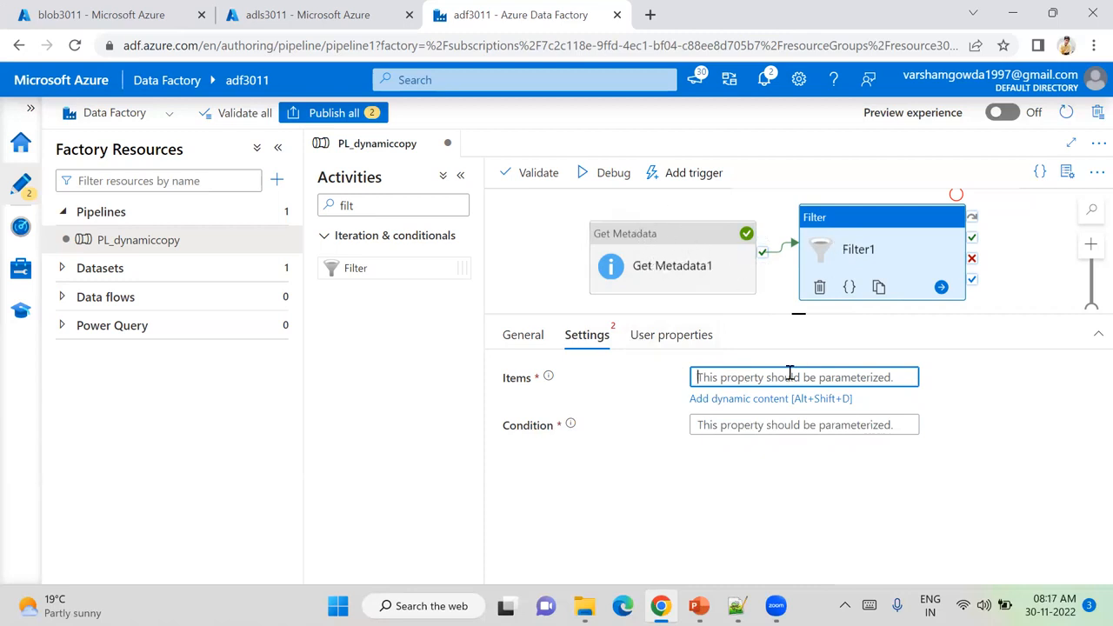
left_click(510, 382)
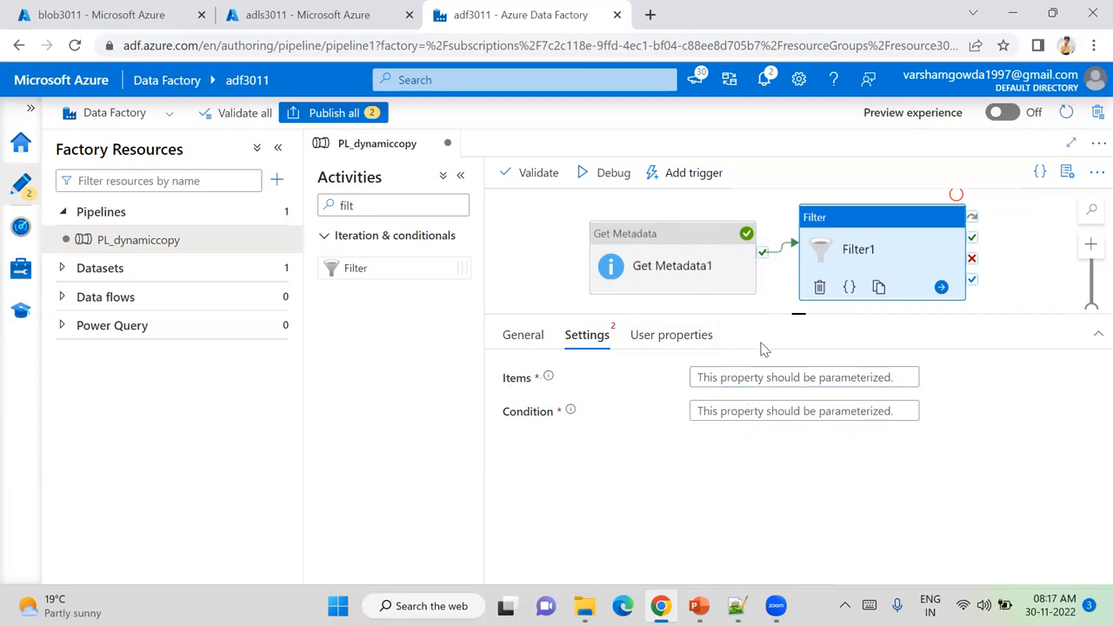
- Start Filter1's Items expression with the Get Metadata1 activity output and append a period to list its available properties
left_click(779, 374)
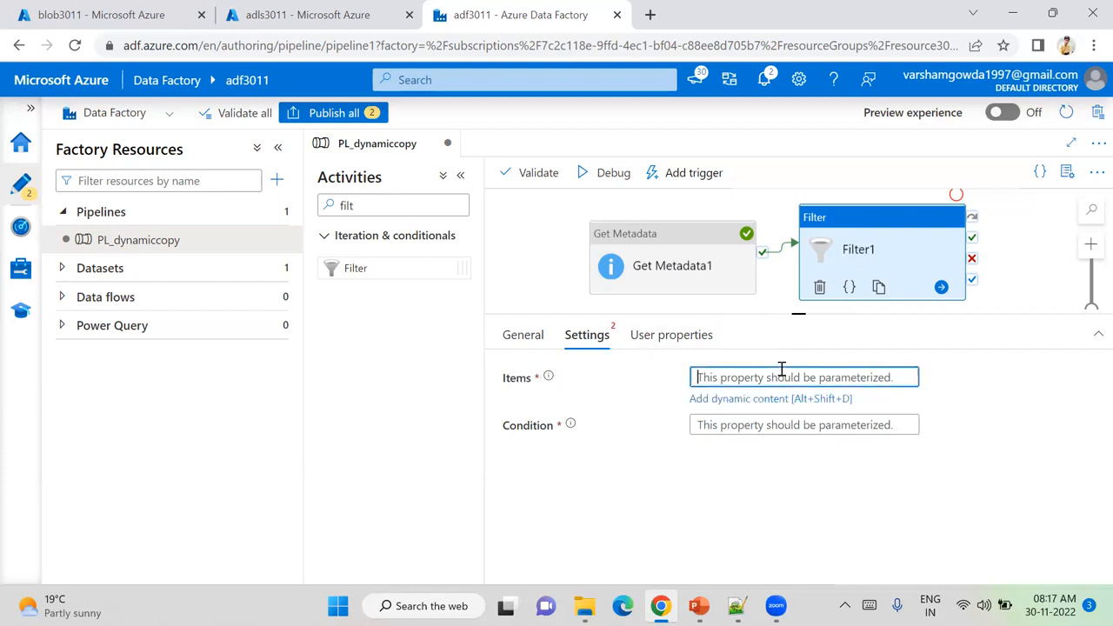
left_click(717, 402)
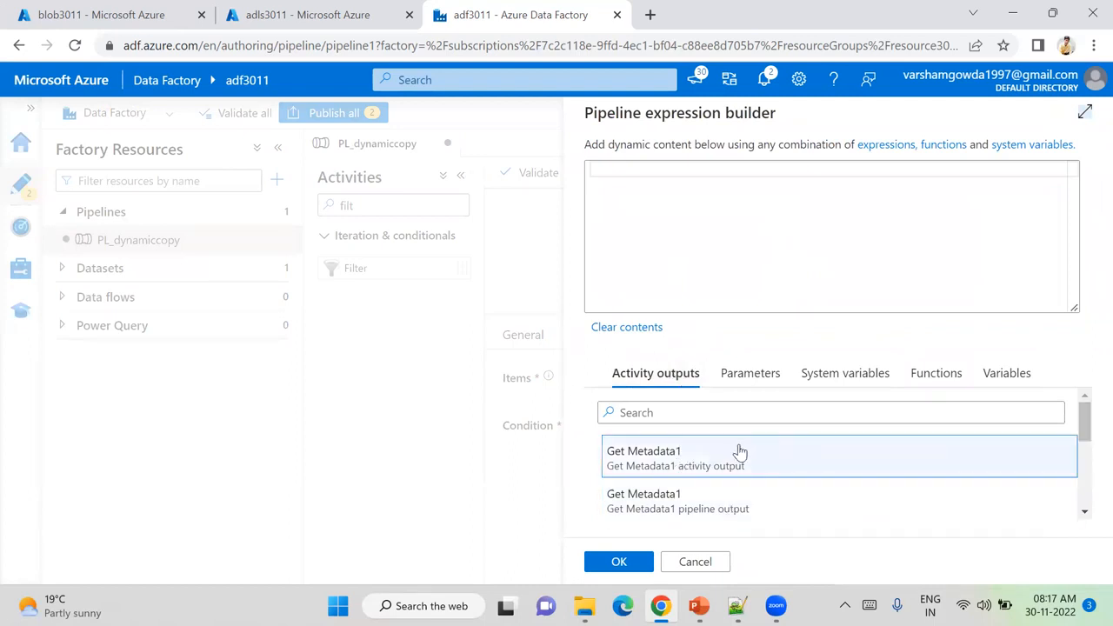
left_click(668, 467)
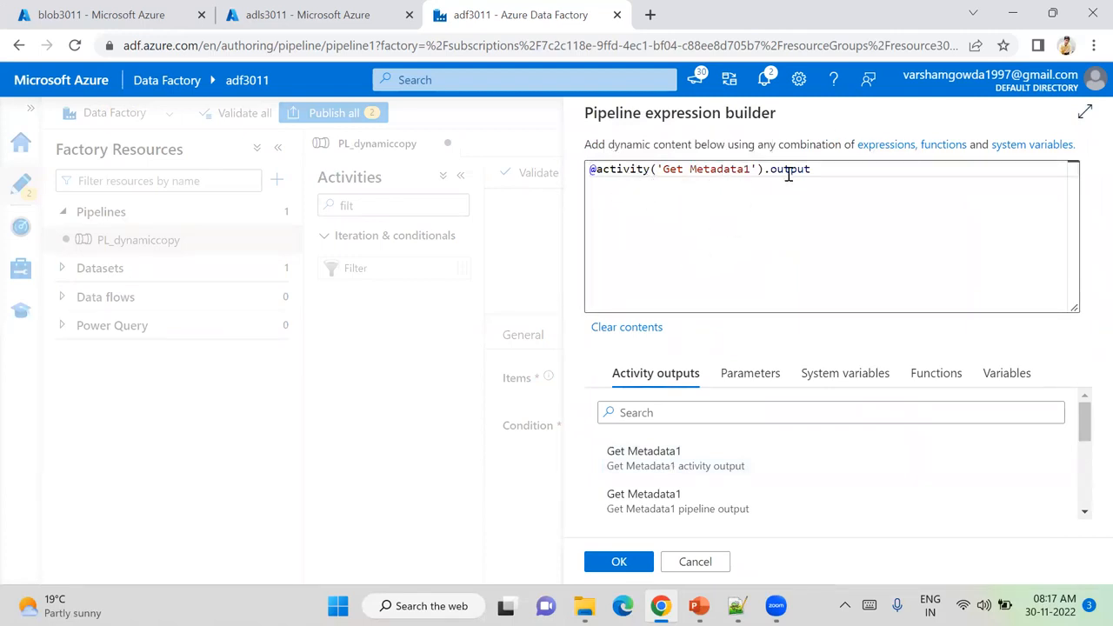
left_click(825, 173)
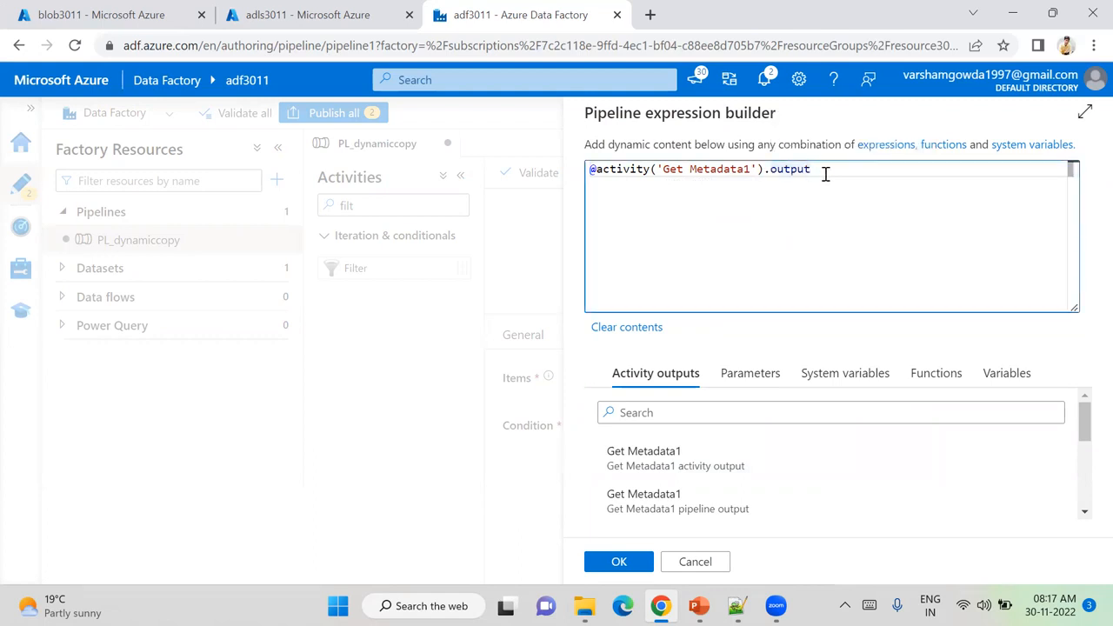
type(".")
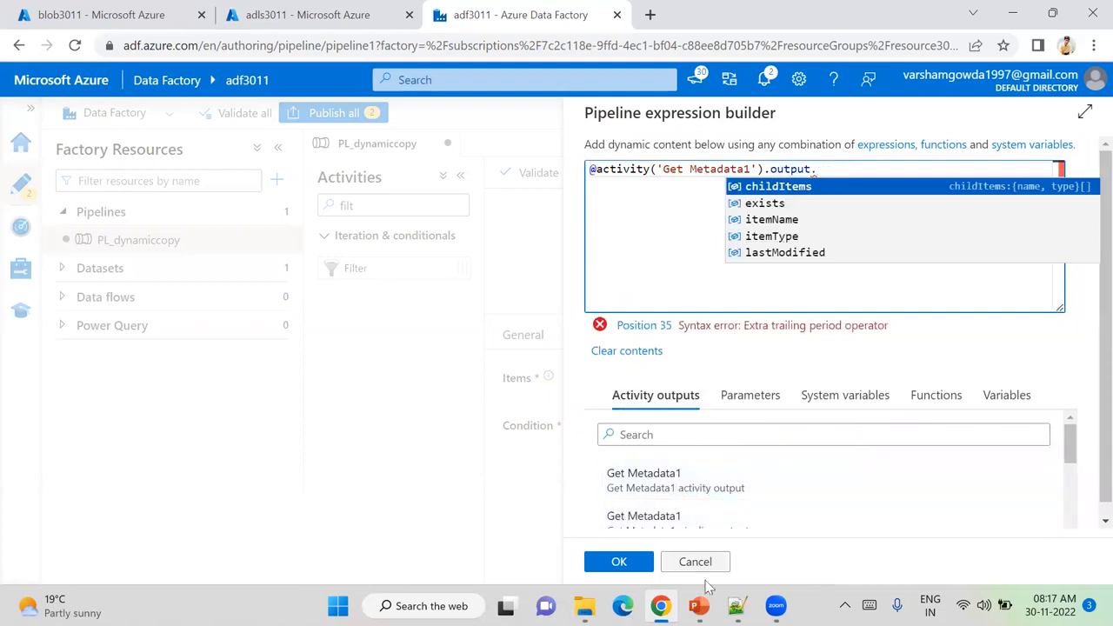
- Switch to Notepad++ and examine the saved metadata output, from lastModified, itemName, itemType and childItems down to the runtime, duration and billing fields
mouse_move(699, 608)
mouse_move(736, 608)
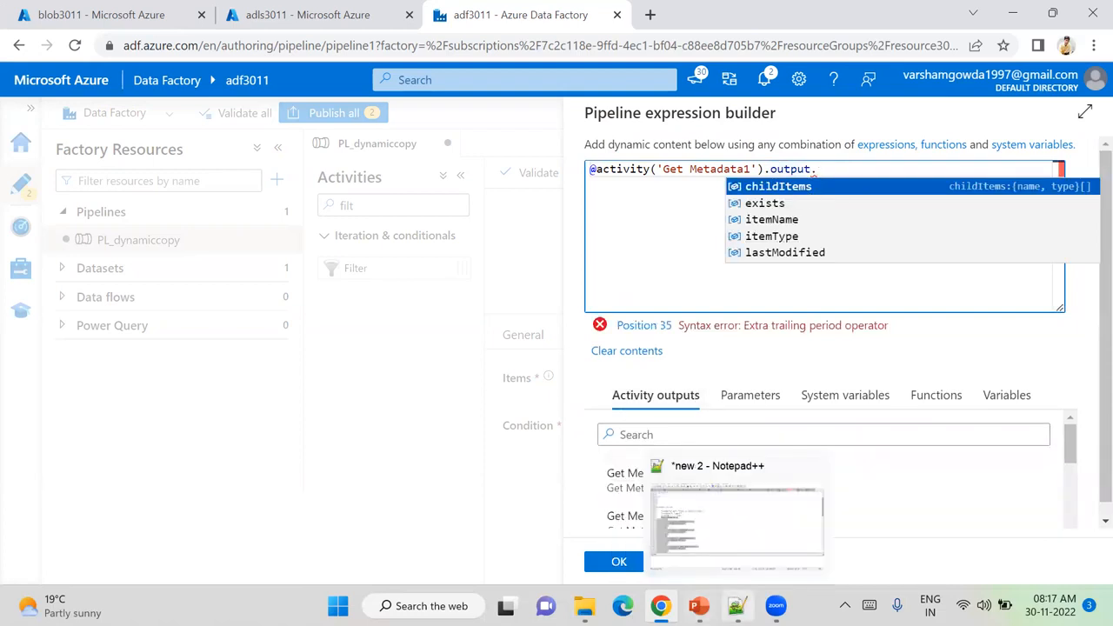
left_click(736, 518)
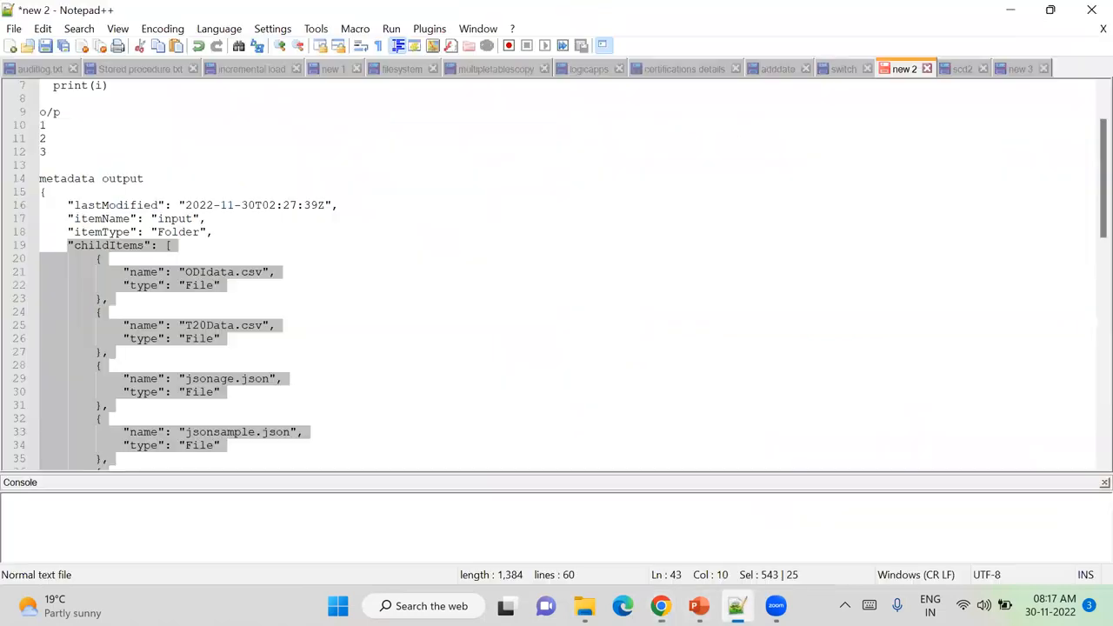
left_click(131, 205)
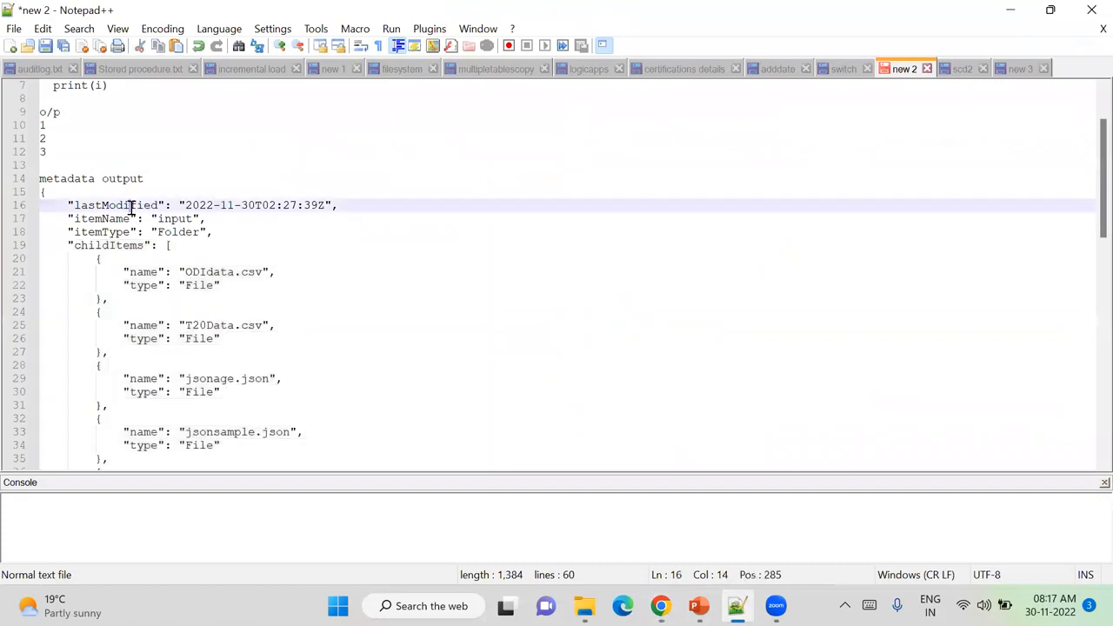
left_click(98, 219)
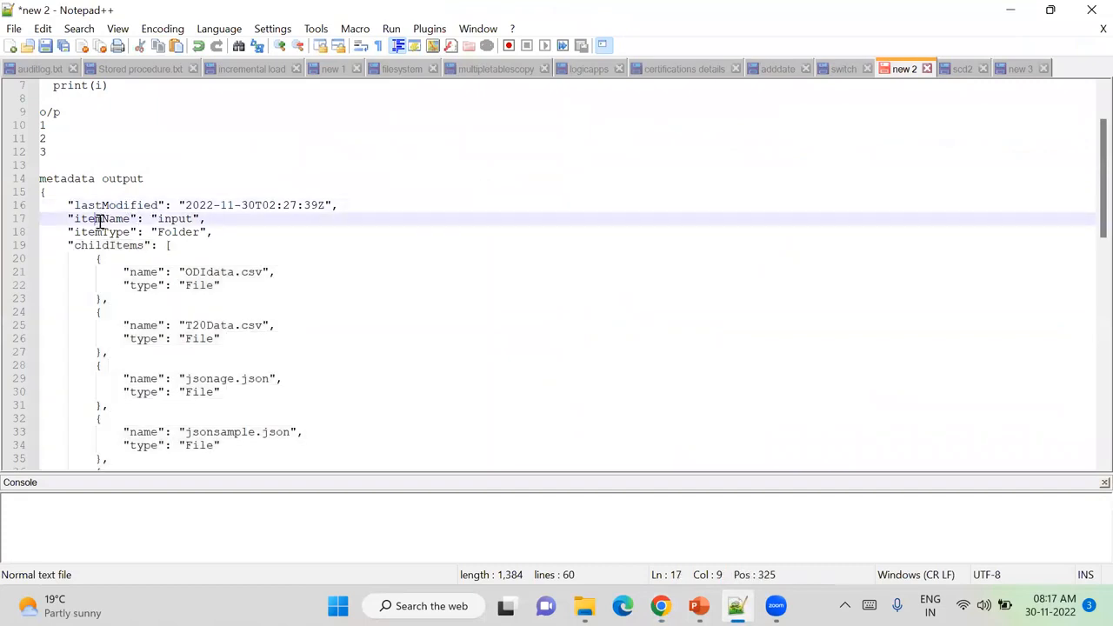
left_click(104, 233)
left_click(109, 245)
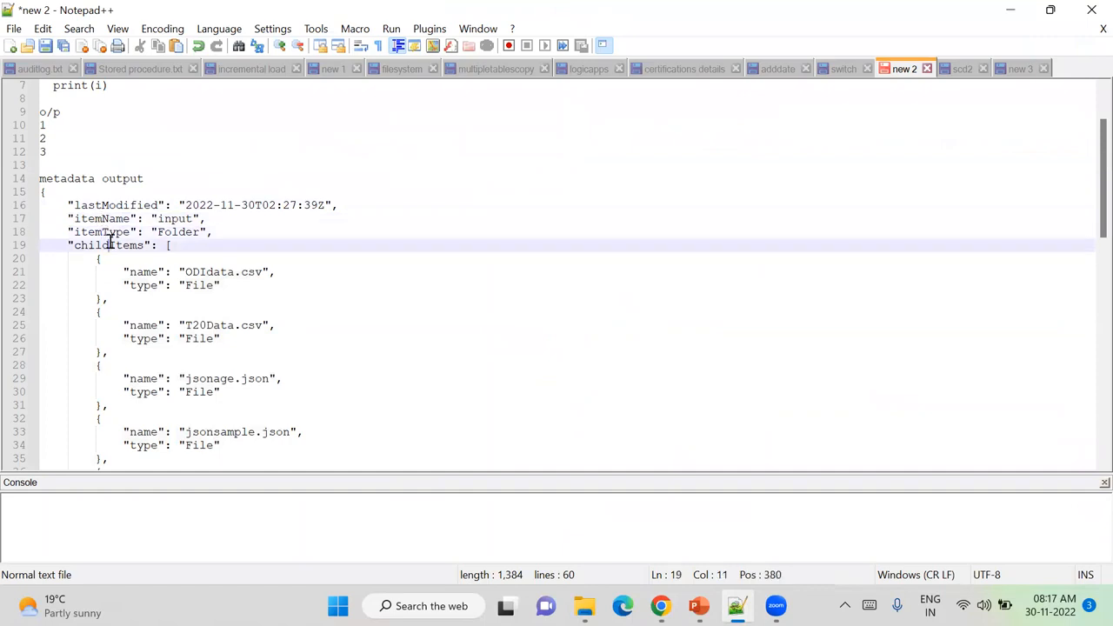
left_click_drag(1088, 189, 1086, 268)
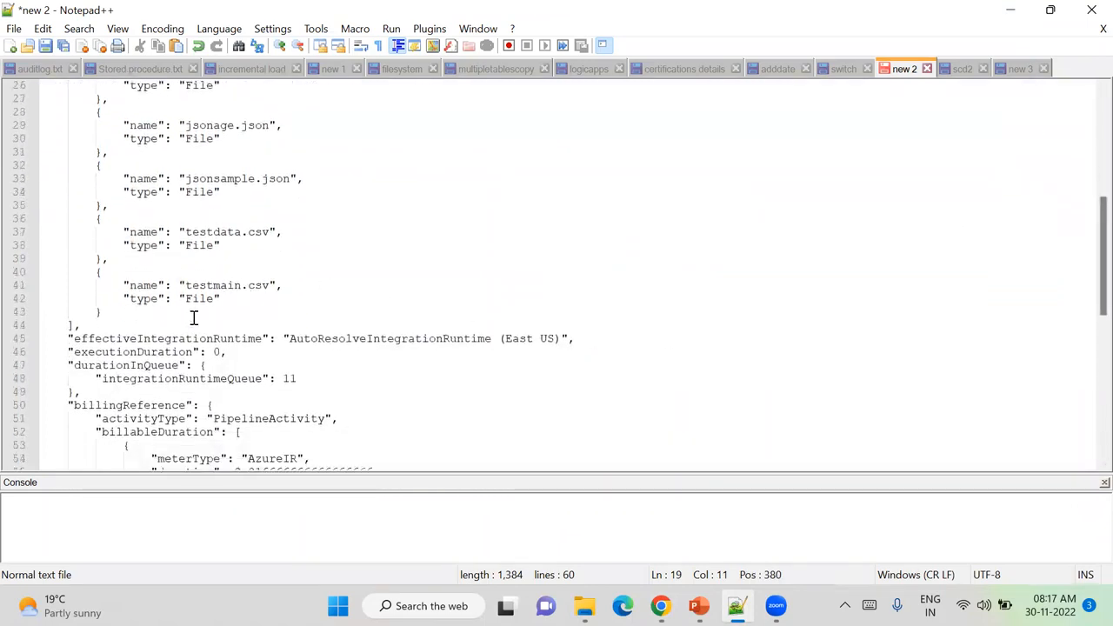
left_click(132, 338)
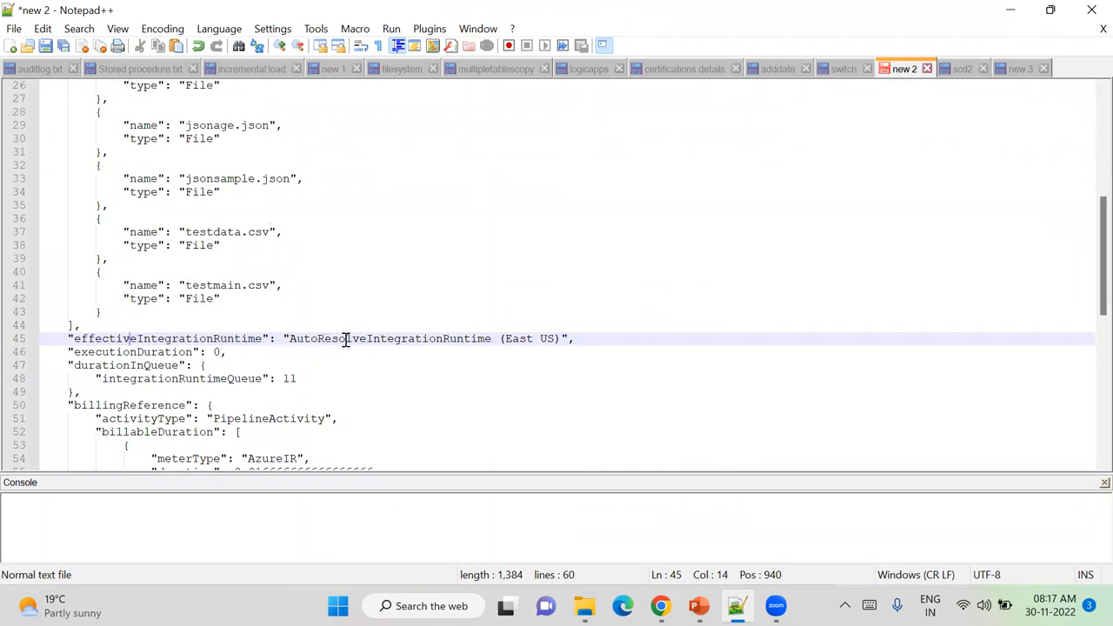
left_click(101, 352)
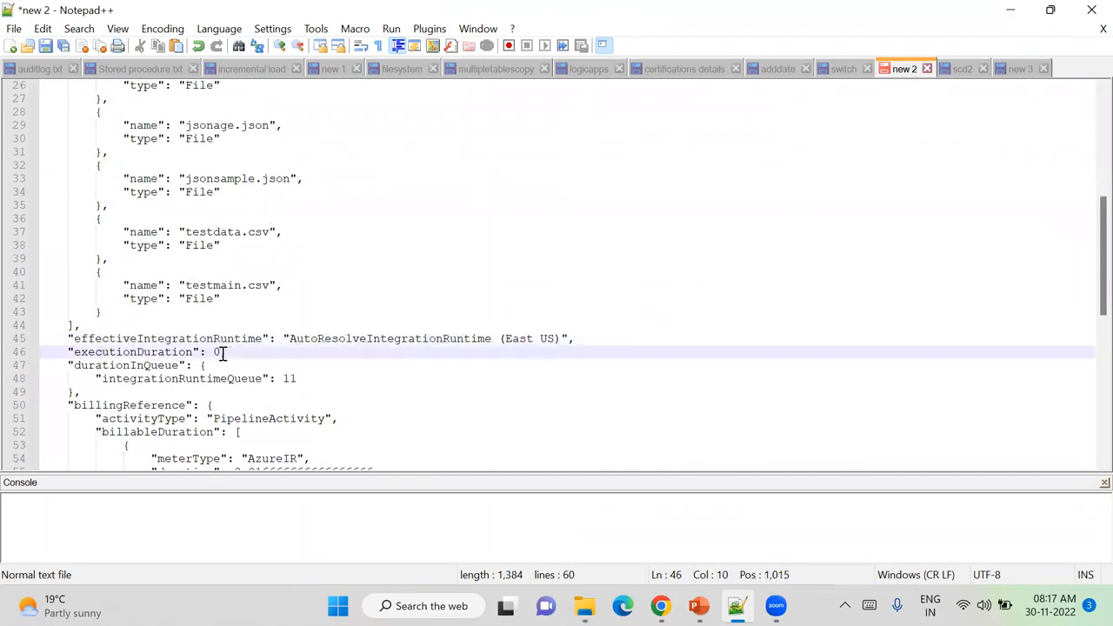
left_click(84, 406)
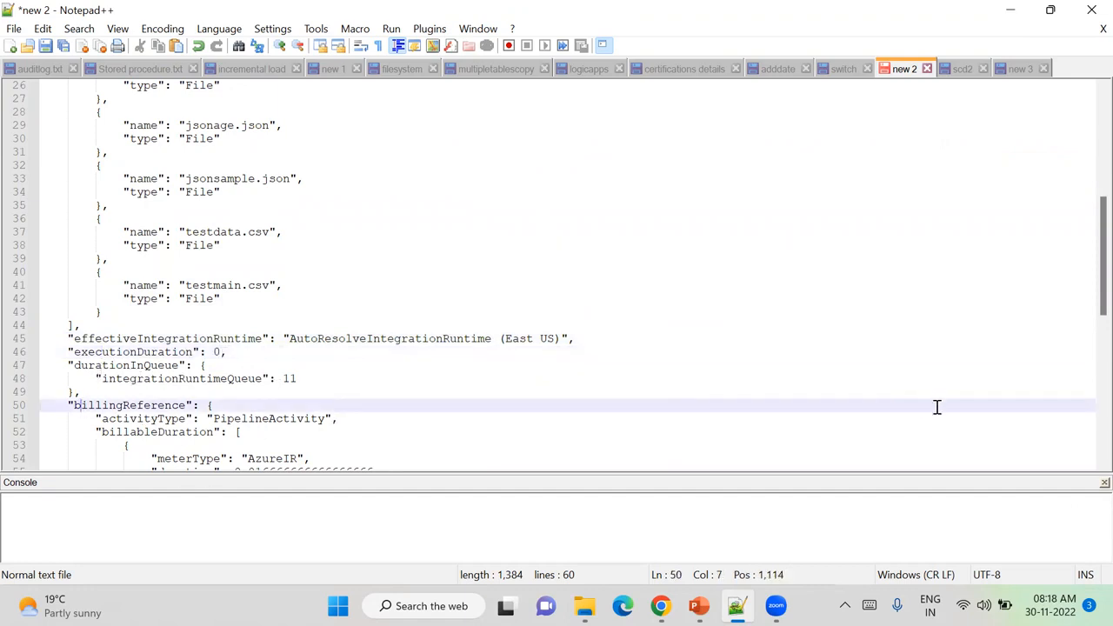
left_click_drag(1089, 270, 1089, 158)
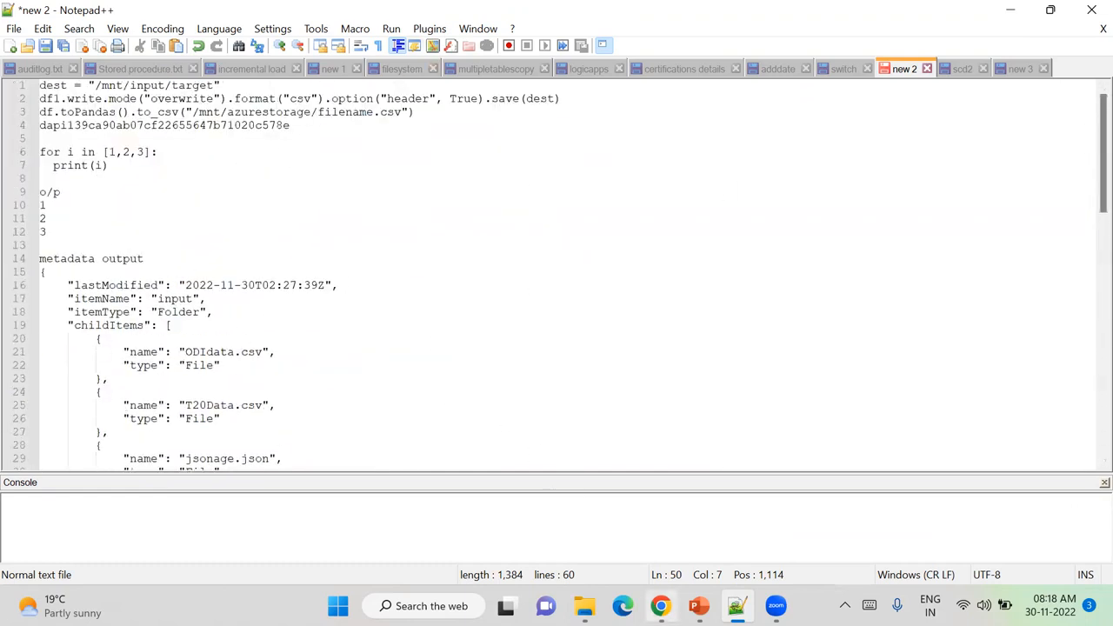
- Return to Azure Data Factory and re-enter the period after output in the Items expression to review the suggested properties
left_click(660, 606)
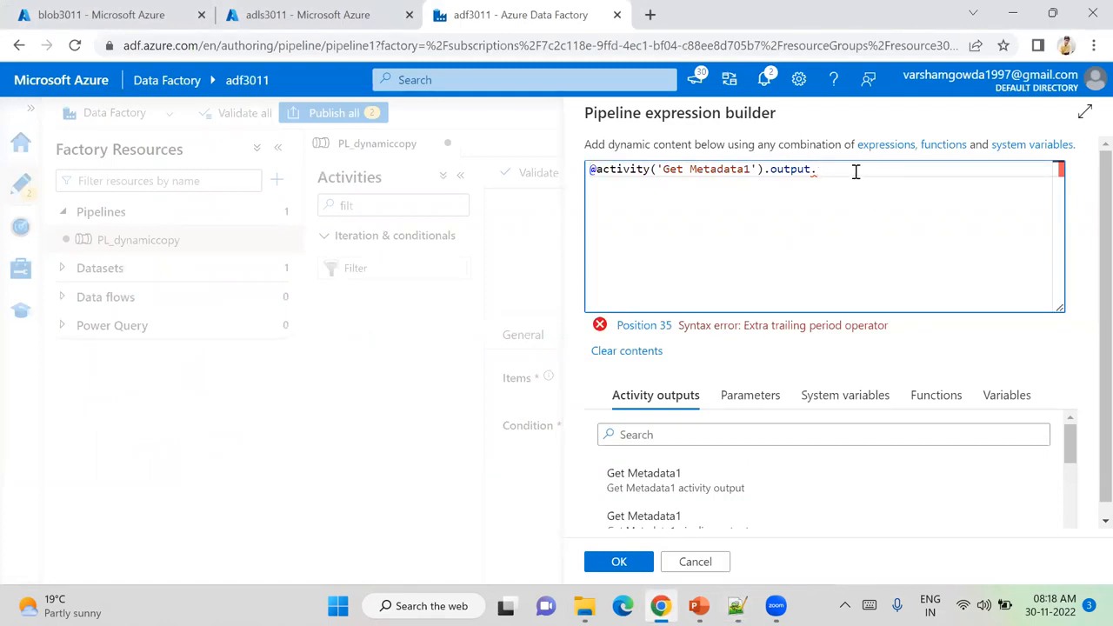
type(".")
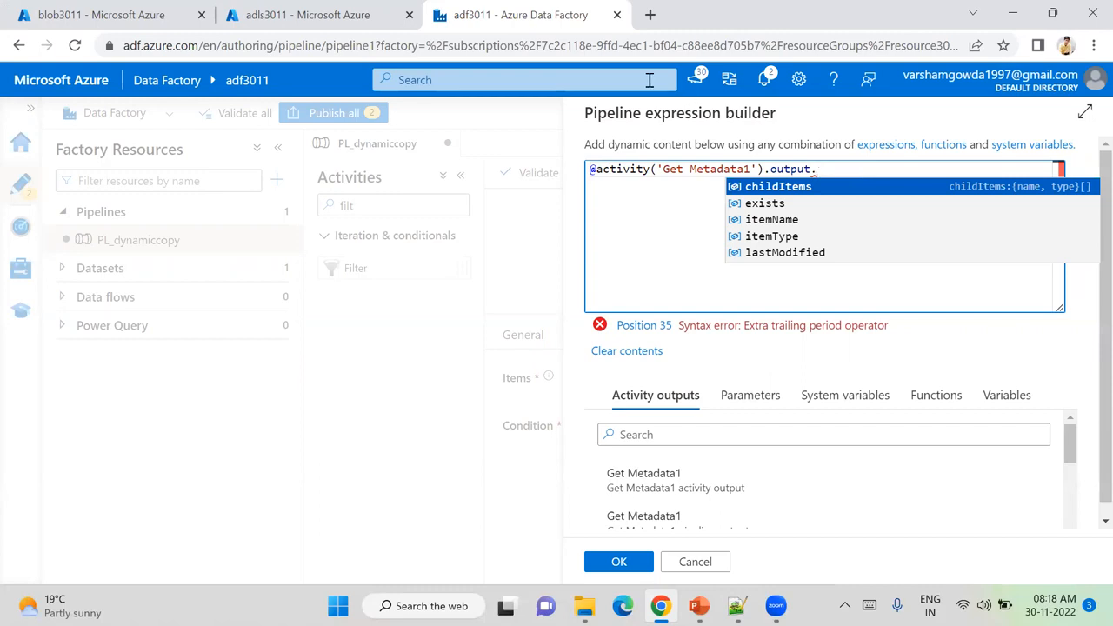
left_click(590, 73)
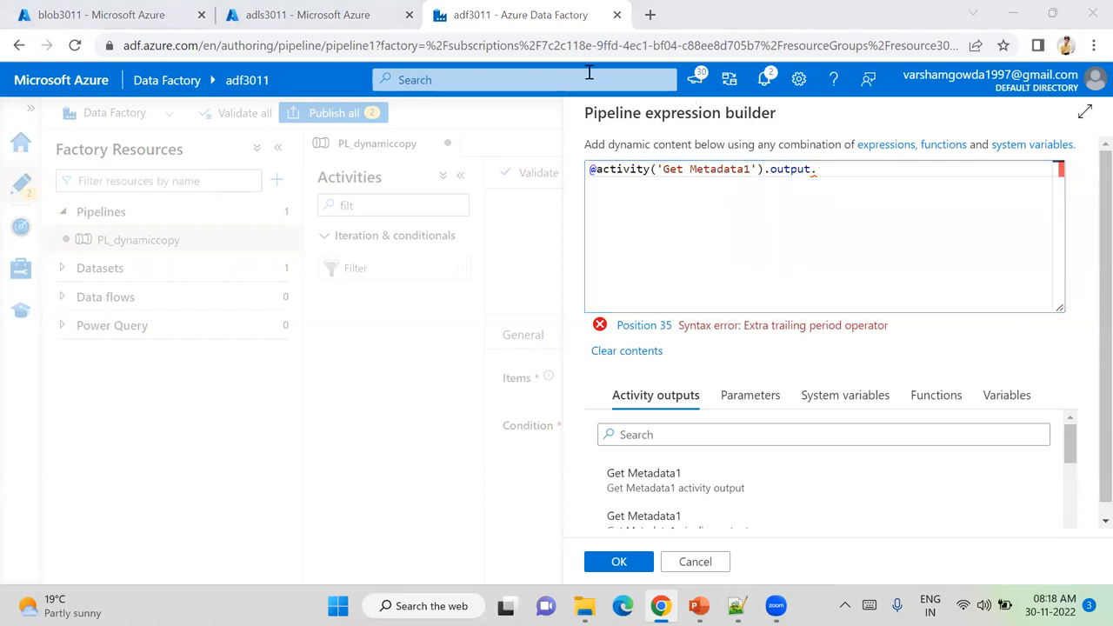
left_click(832, 174)
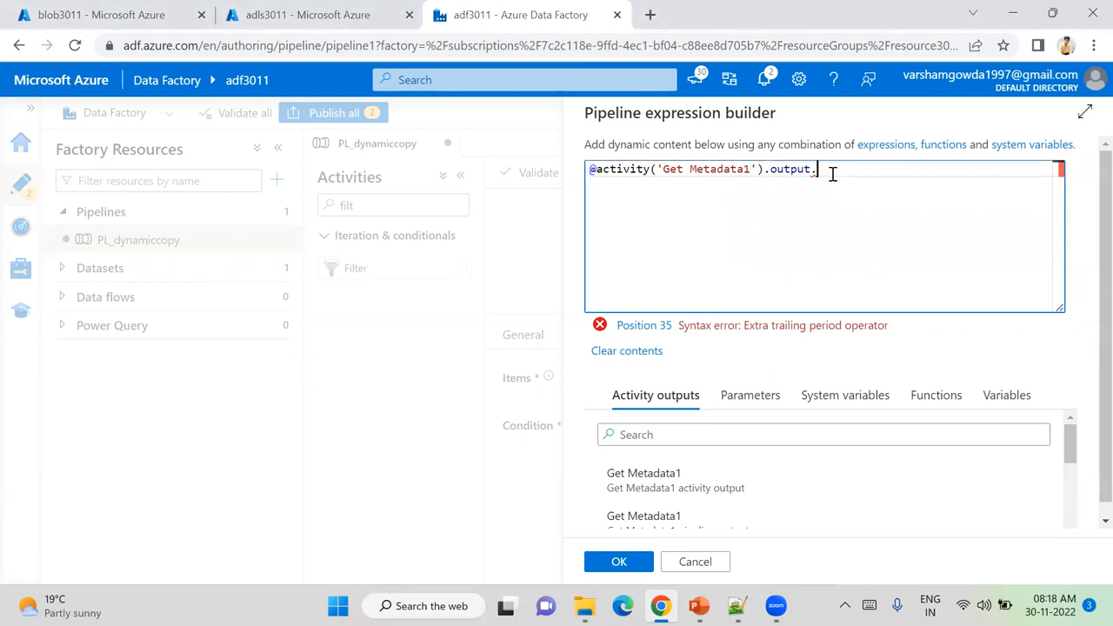
key("BackSpace")
type(".")
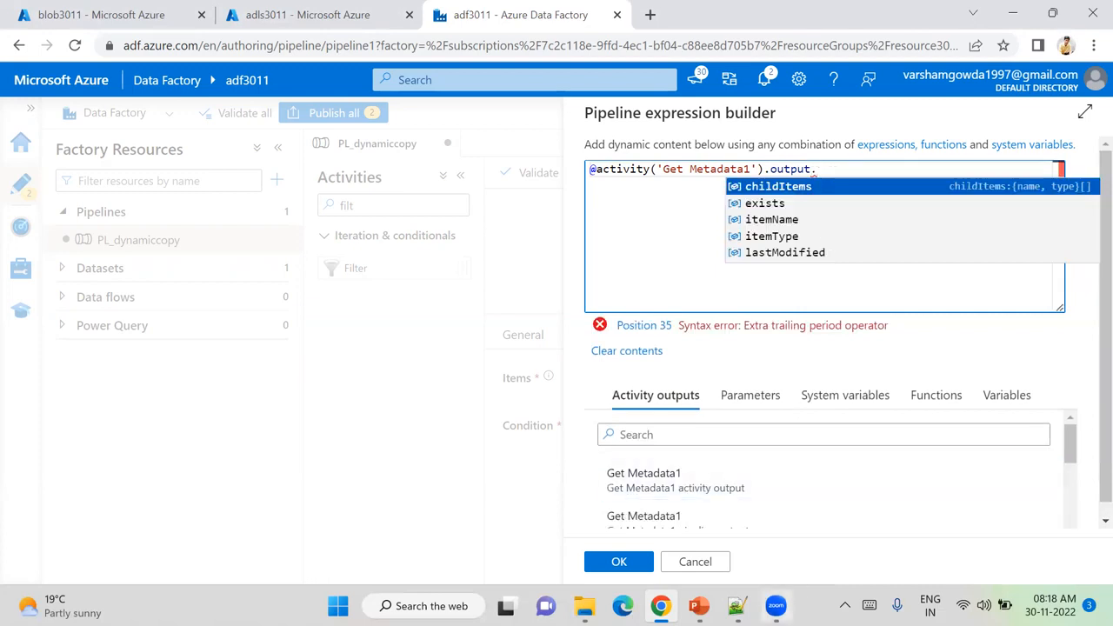
mouse_move(736, 606)
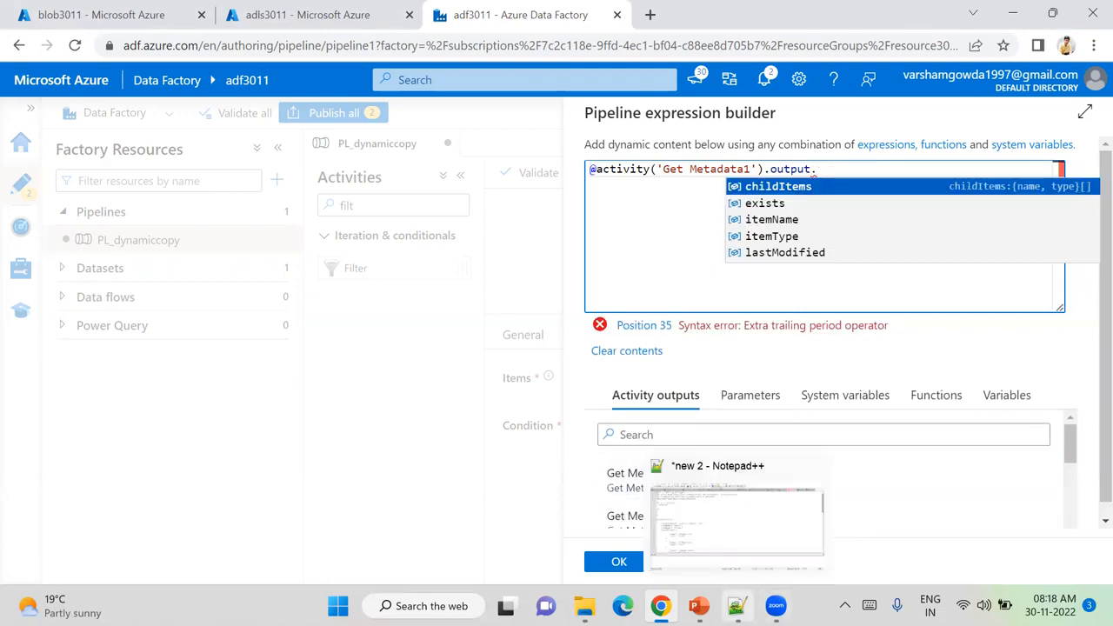
- Switch to Notepad++ and examine the childItems entry and its file names in the metadata output notes
left_click(656, 561)
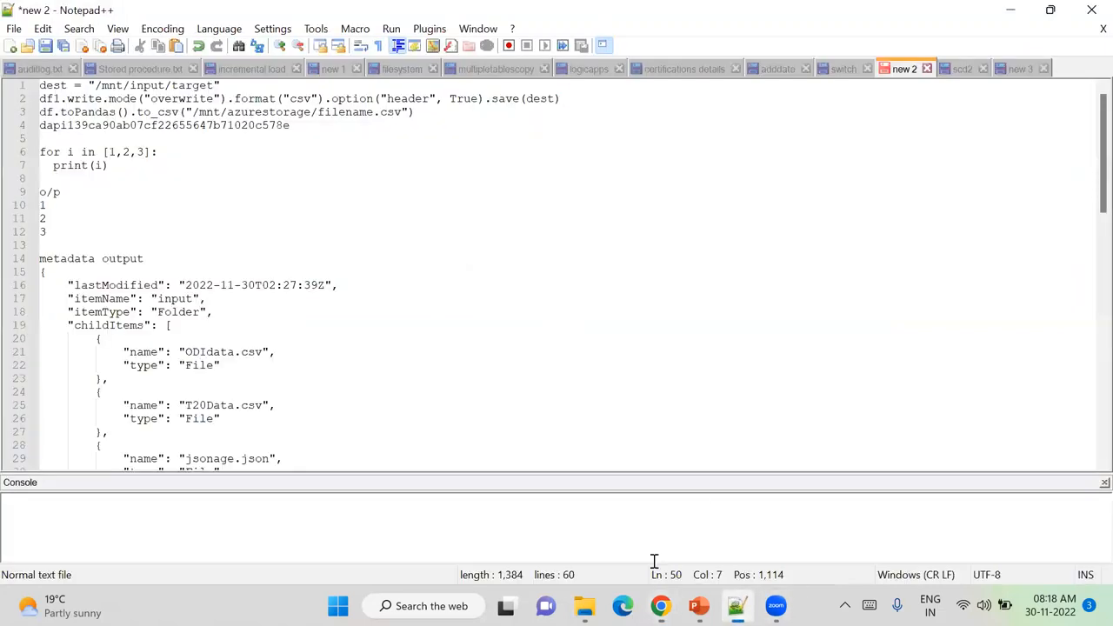
double_click(100, 326)
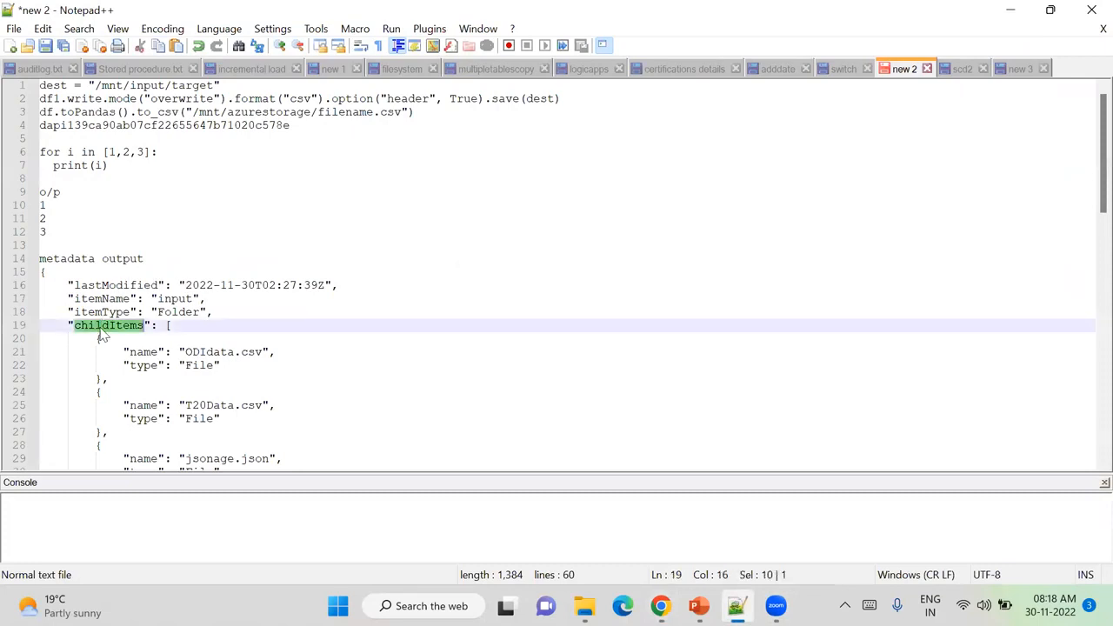
left_click(209, 352)
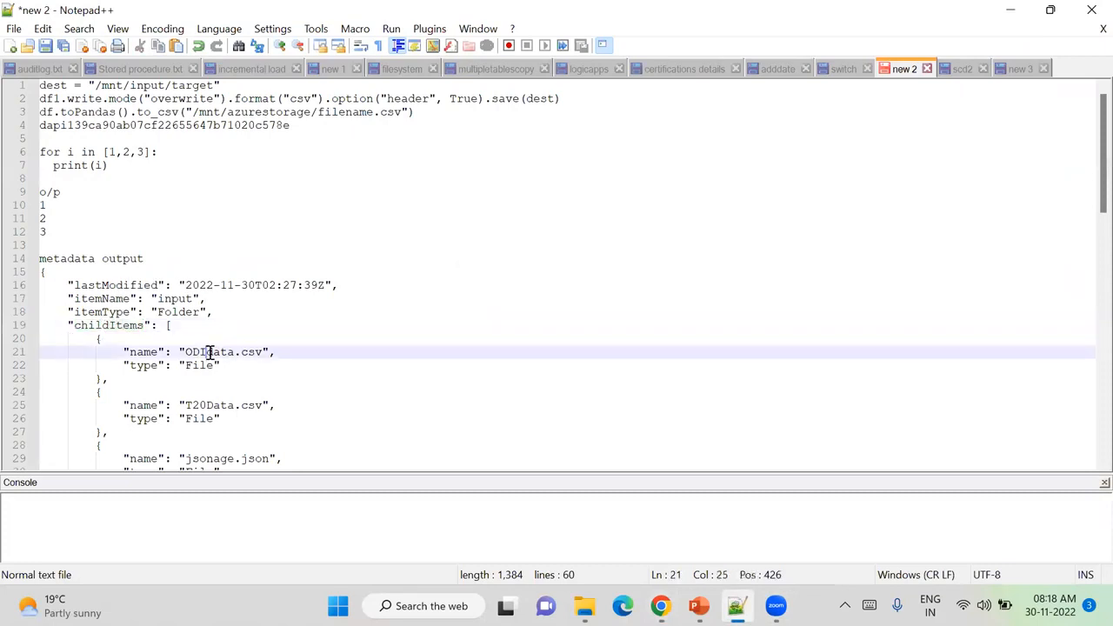
left_click(218, 406)
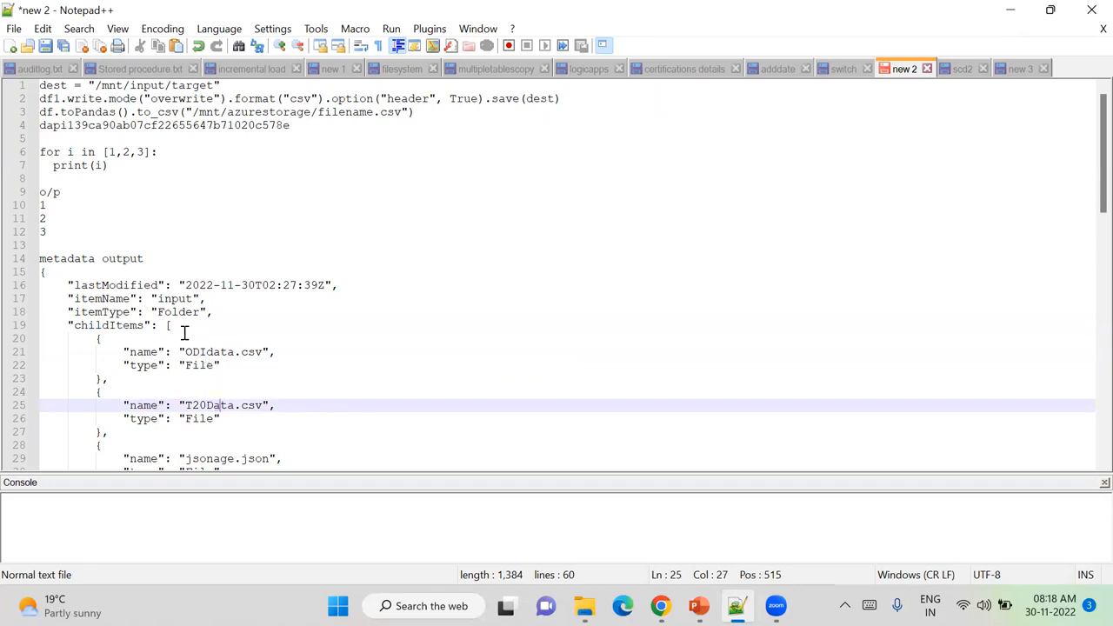
left_click(111, 326)
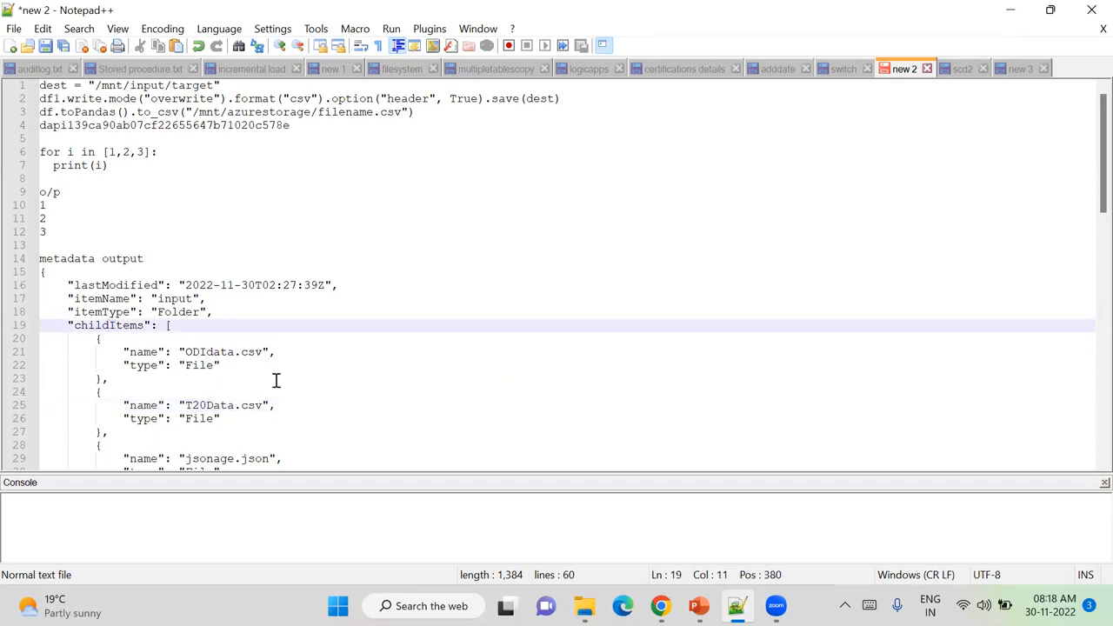
left_click(104, 326)
left_click(660, 606)
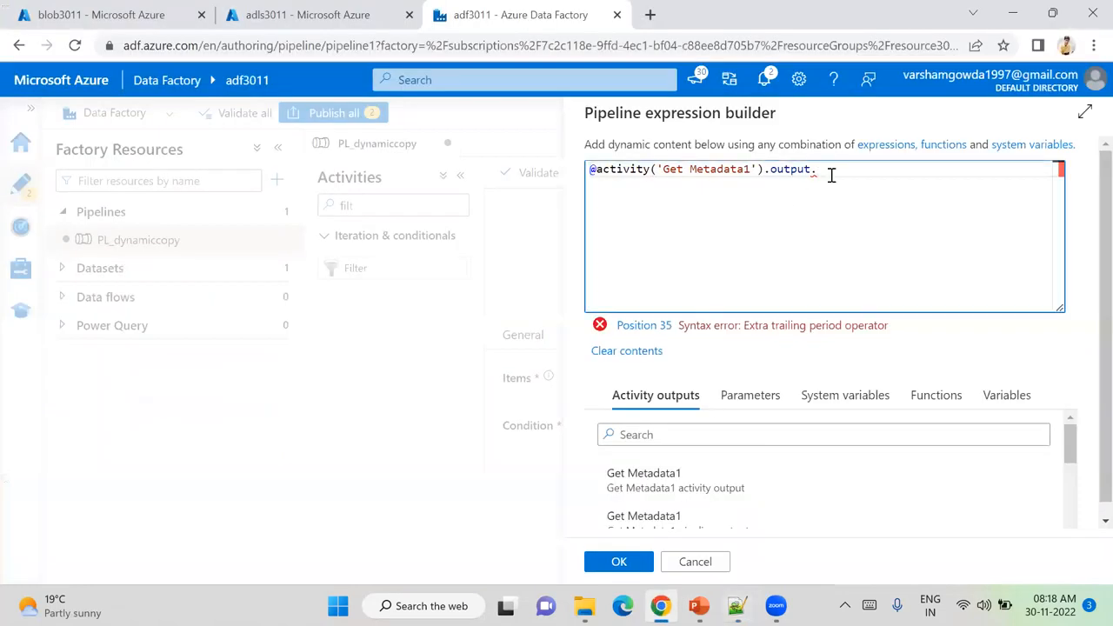
key("BackSpace")
type(".")
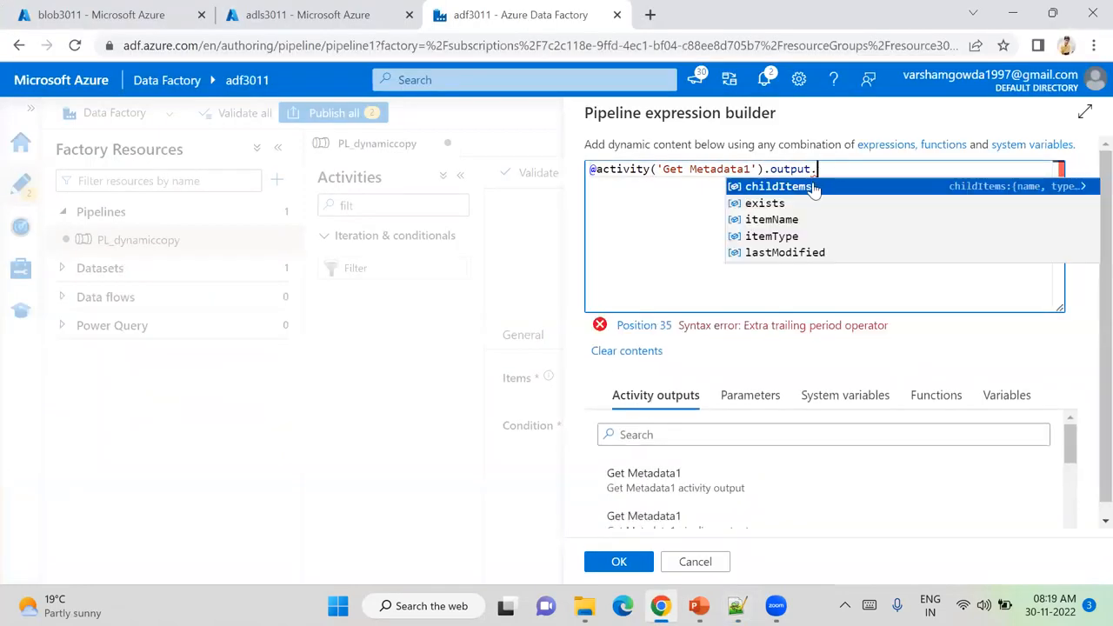
left_click(778, 187)
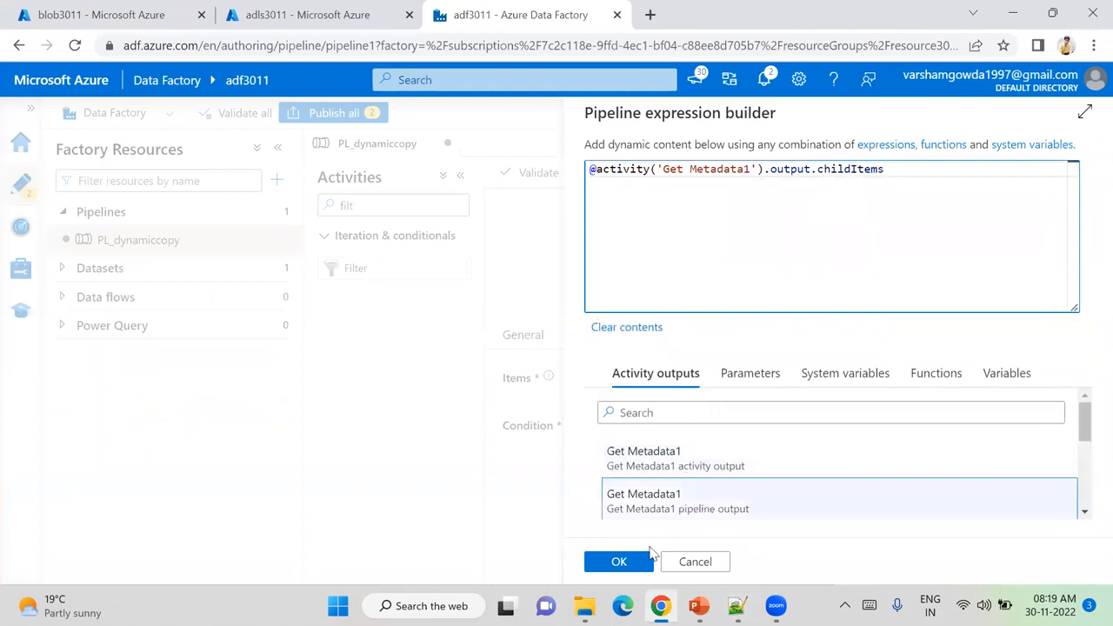
left_click(634, 566)
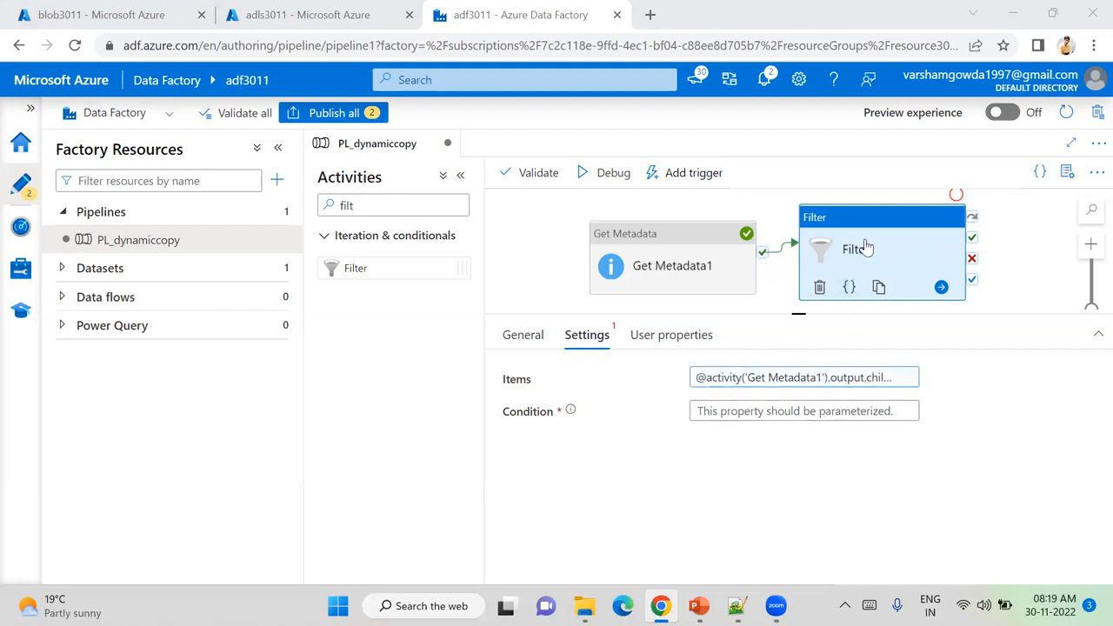
- Switch to the Notepad++ notes and review the full childItems array from its opening to its closing bracket
mouse_move(738, 606)
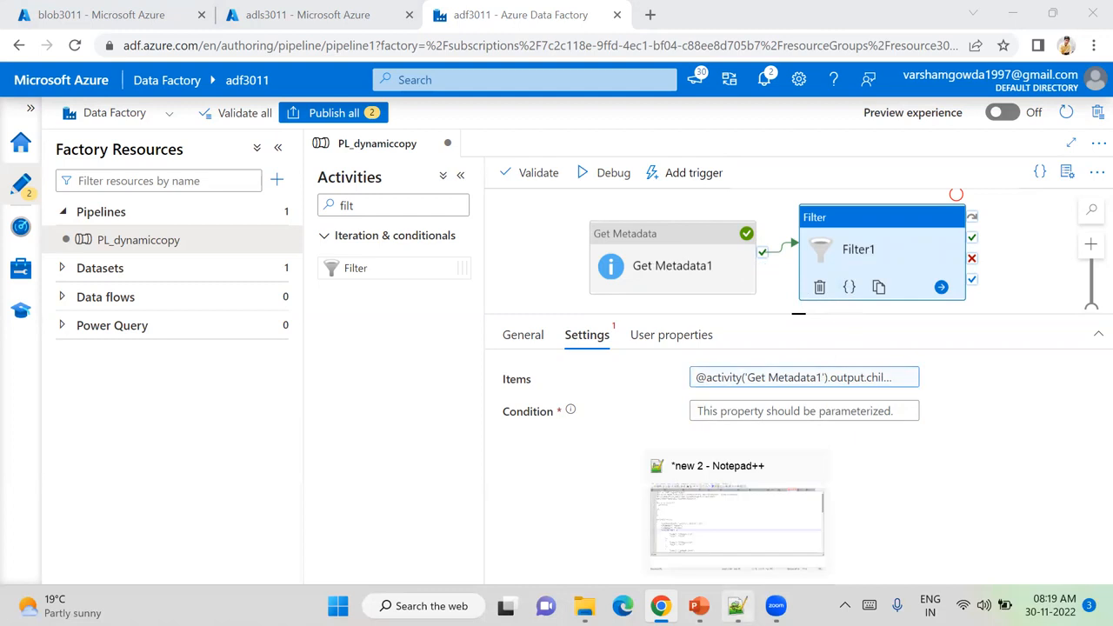
left_click(737, 520)
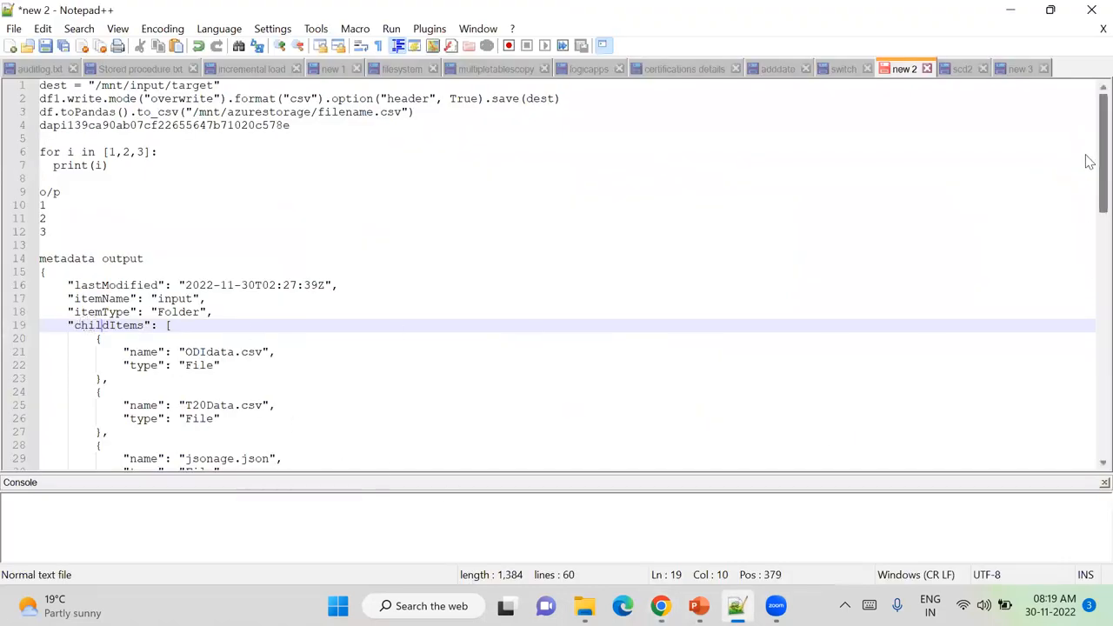
scroll(1089, 177, "down", 1)
scroll(1088, 182, "down", 2)
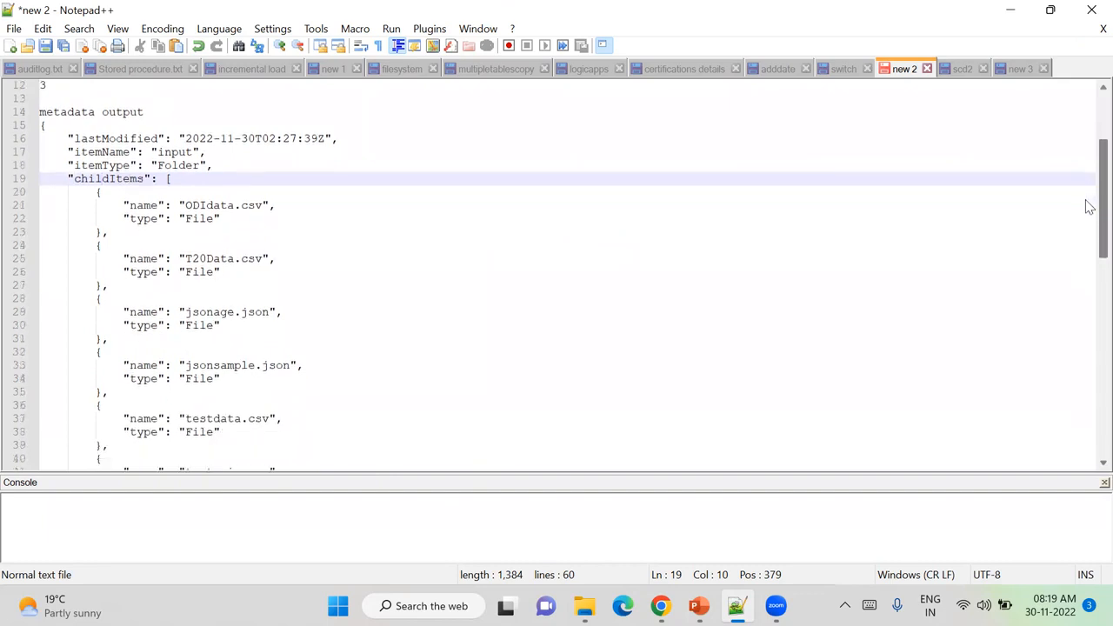
left_click(168, 179)
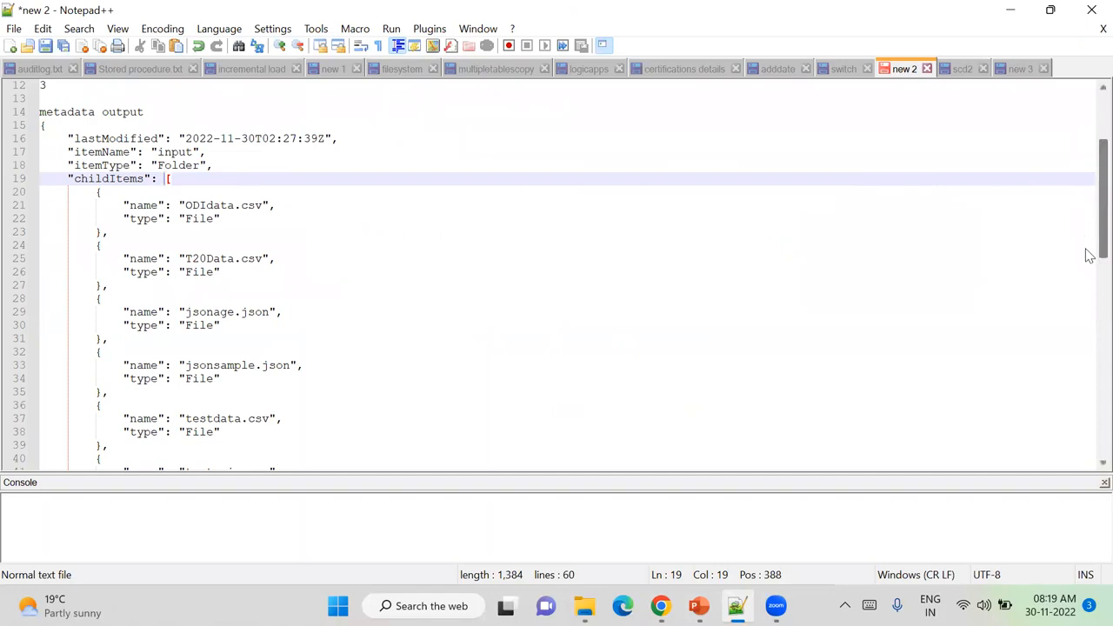
scroll(1086, 248, "down", 2)
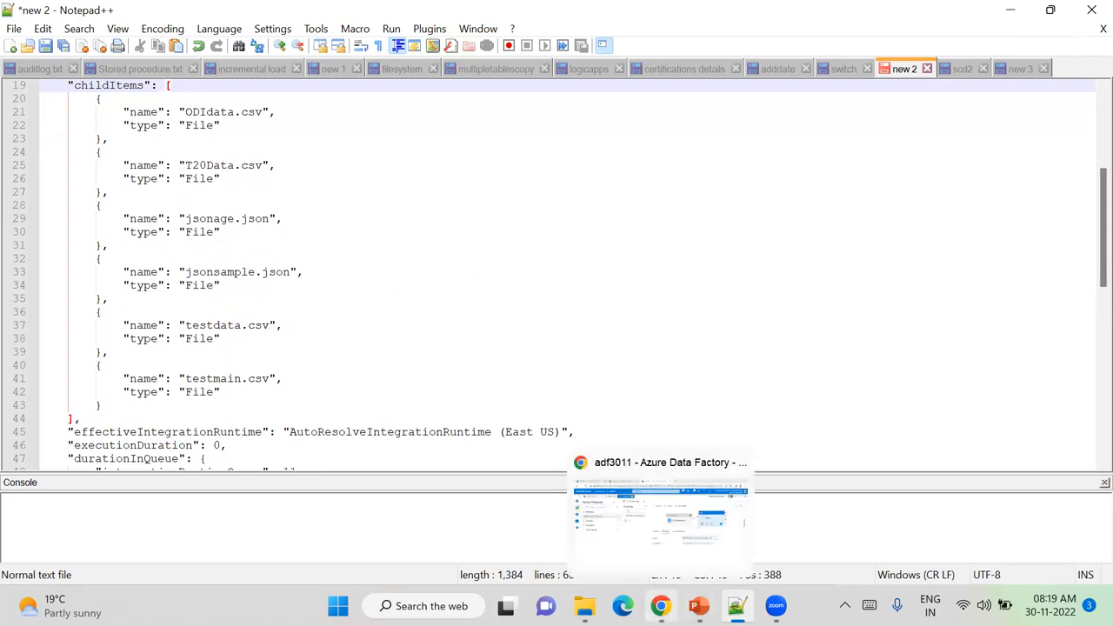
- Return to Azure Data Factory, open the expression builder for the Filter's Condition and search the functions for "starts"
left_click(660, 606)
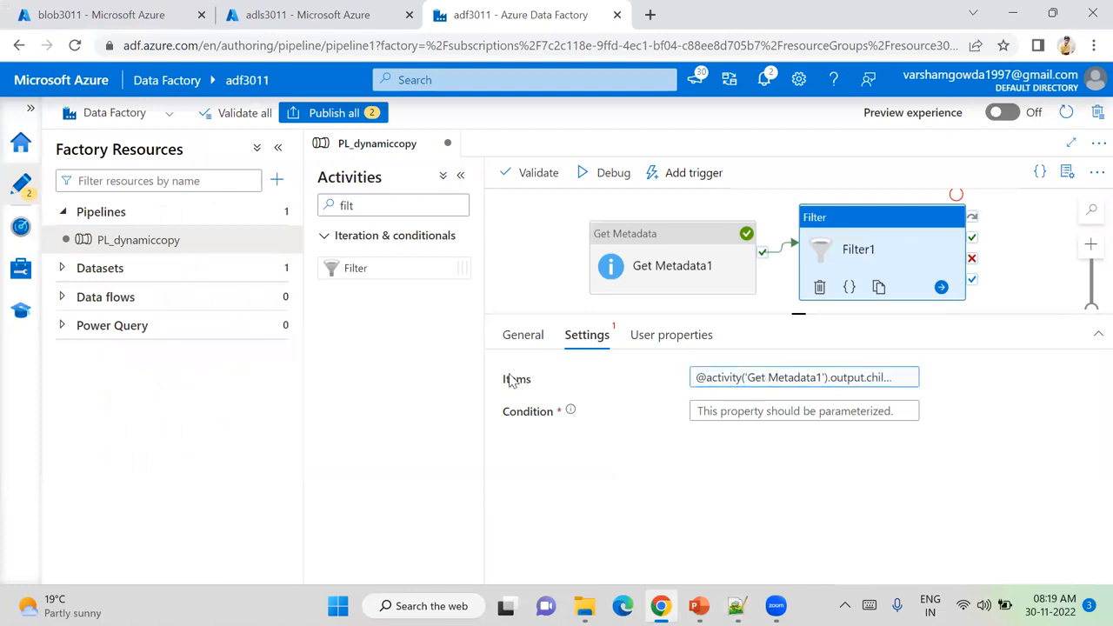
left_click(732, 411)
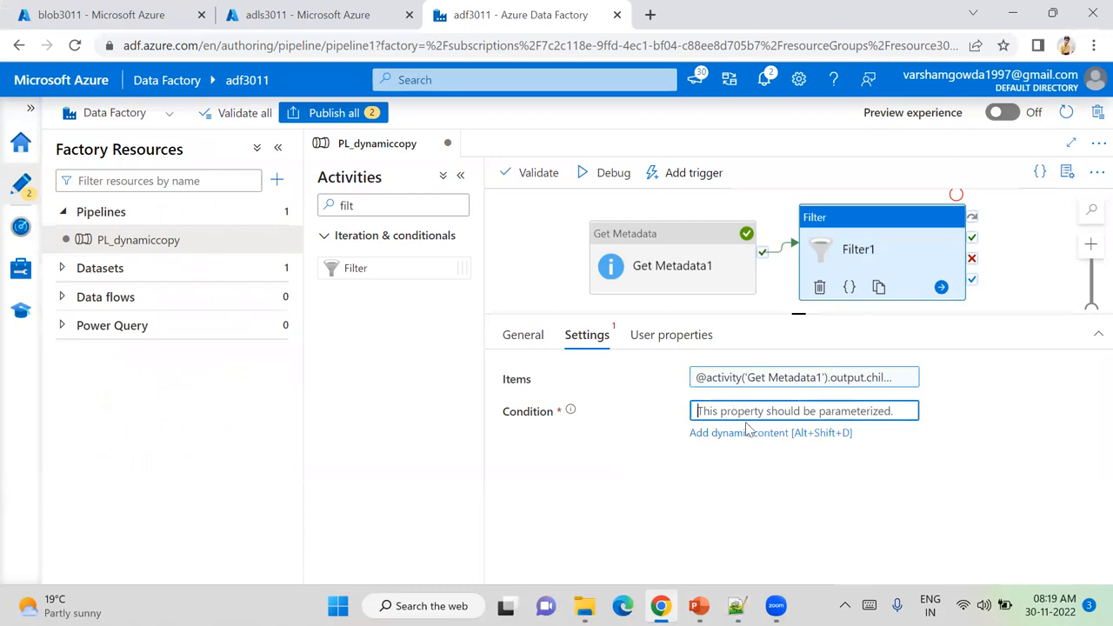
left_click(747, 434)
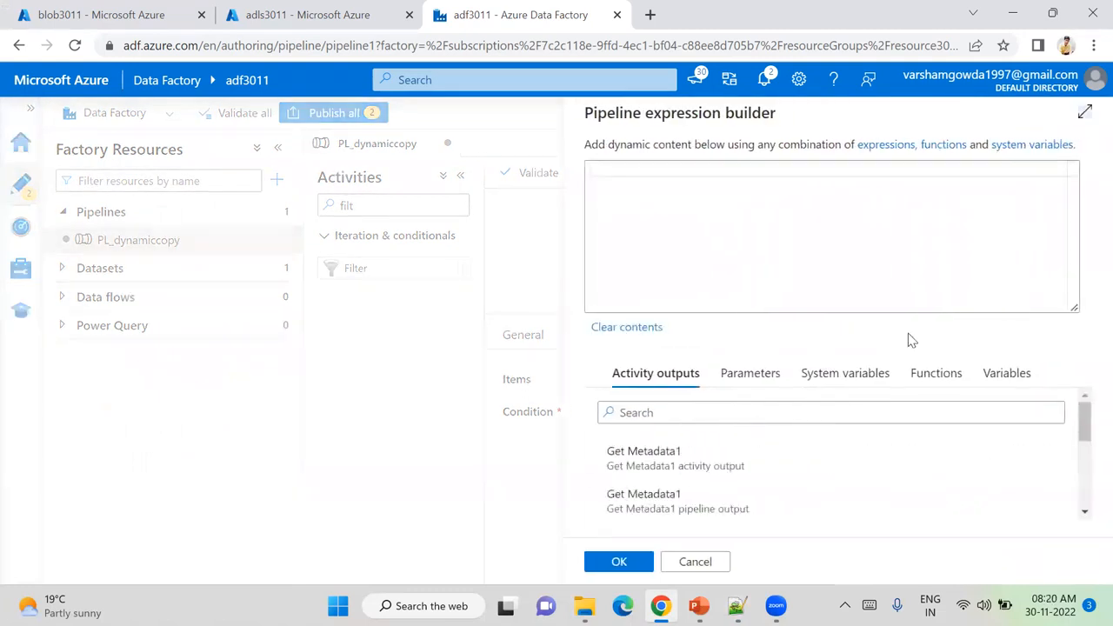
left_click(940, 380)
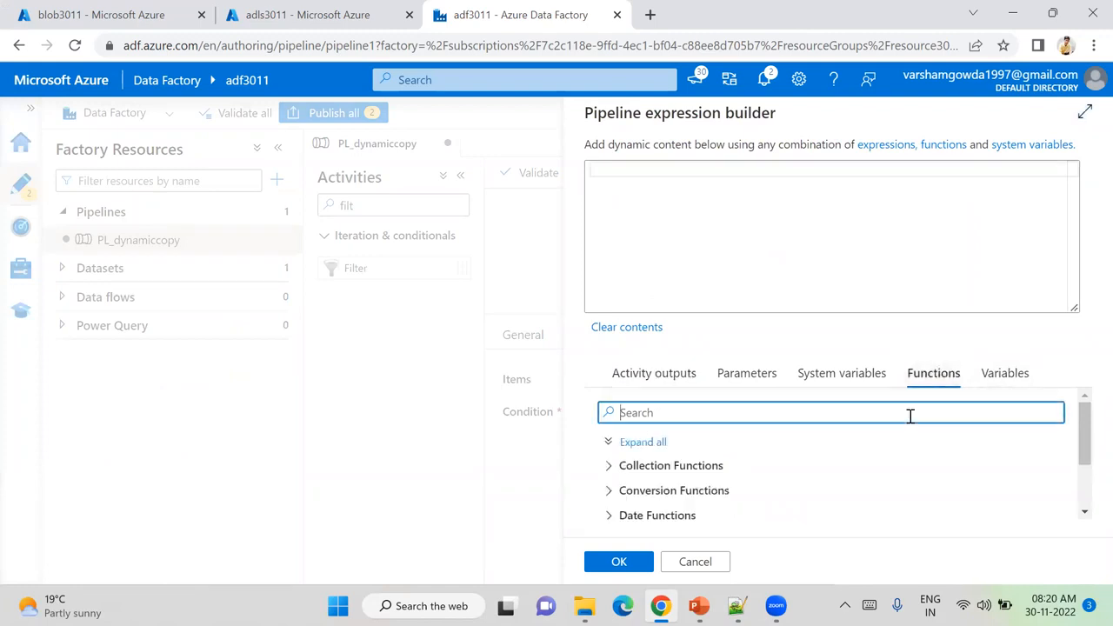
type("starts")
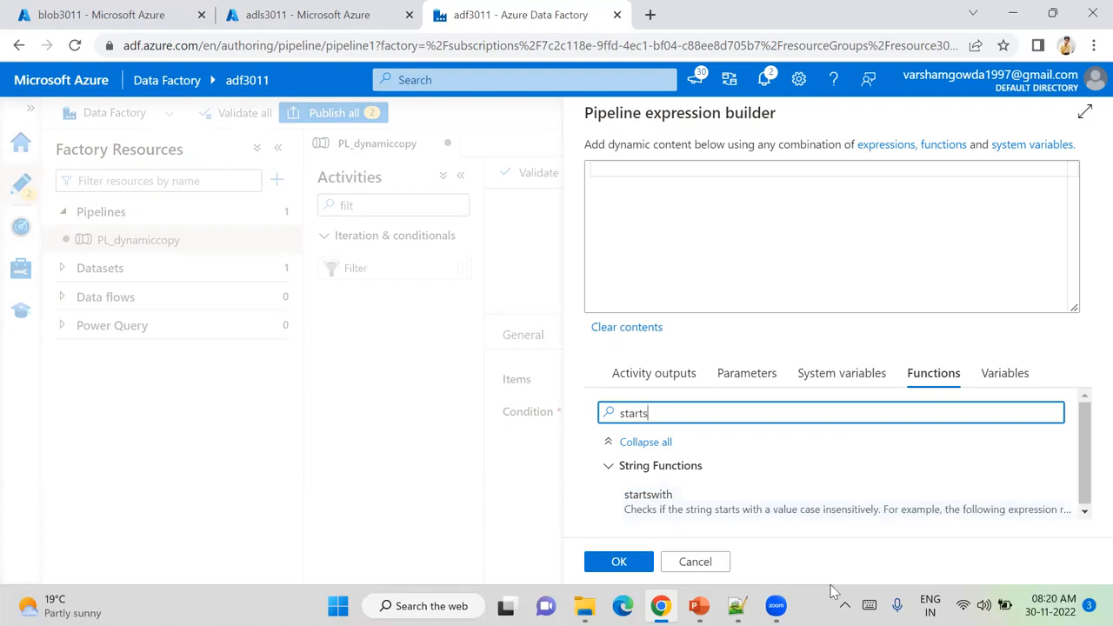
- Switch to Notepad++ and delete everything after the closing bracket of the childItems array in the metadata notes
left_click(735, 527)
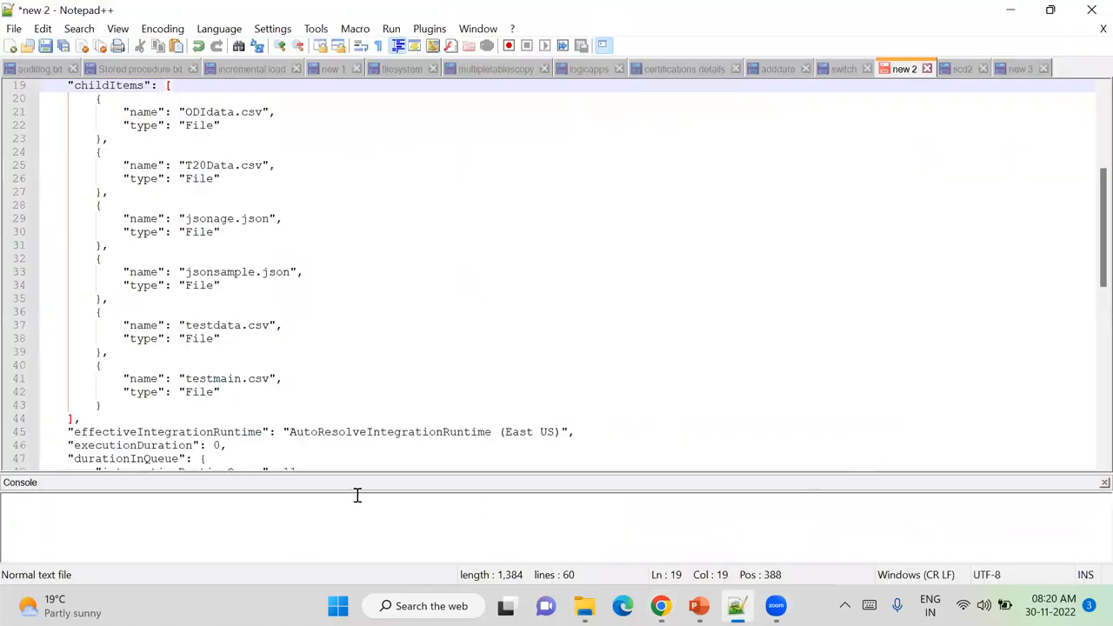
left_click(73, 418)
left_click_drag(73, 418, 155, 510)
key("Delete")
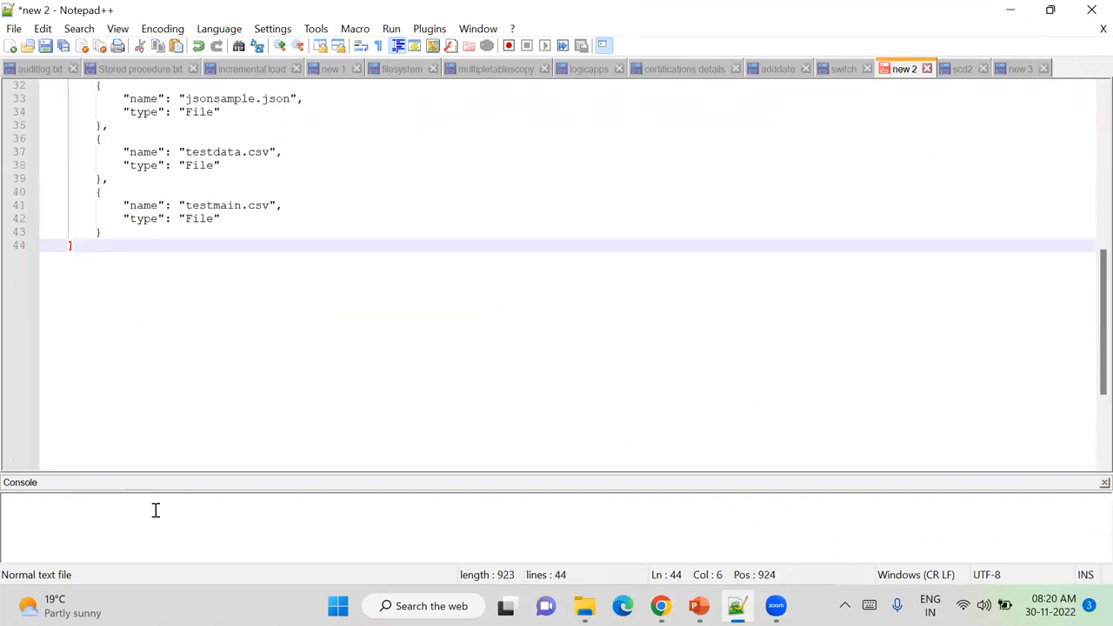
- Write the example startswith('hello,world', hello) below the childItems array, leaving one blank line between them
key("Return")
key("BackSpace")
key("BackSpace")
key("Return")
key("Return")
type("startswi")
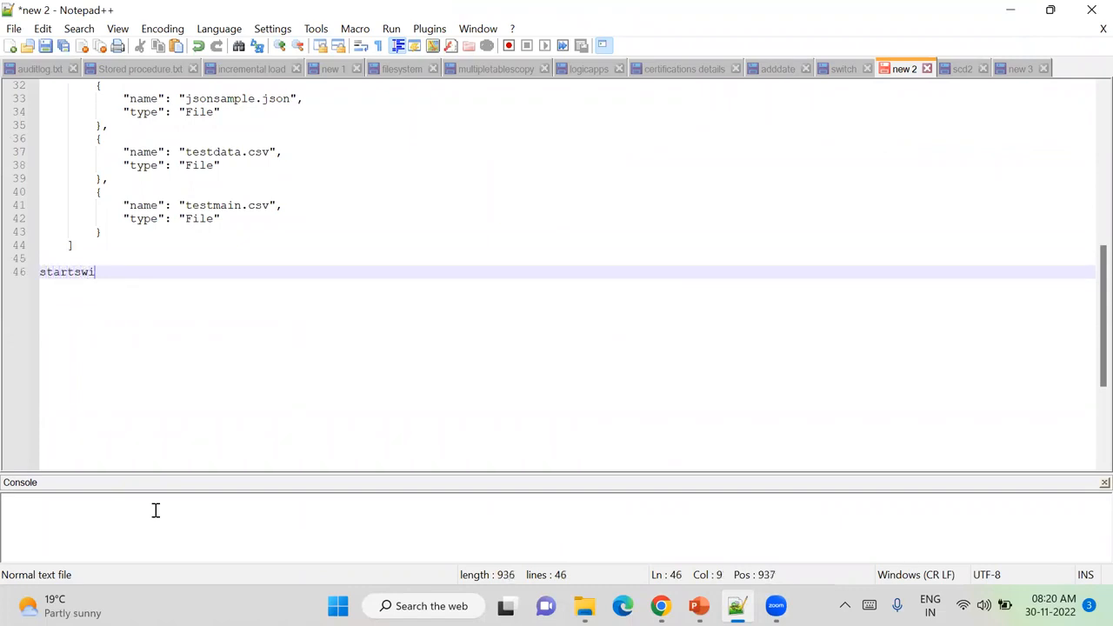
type("th(''hello,")
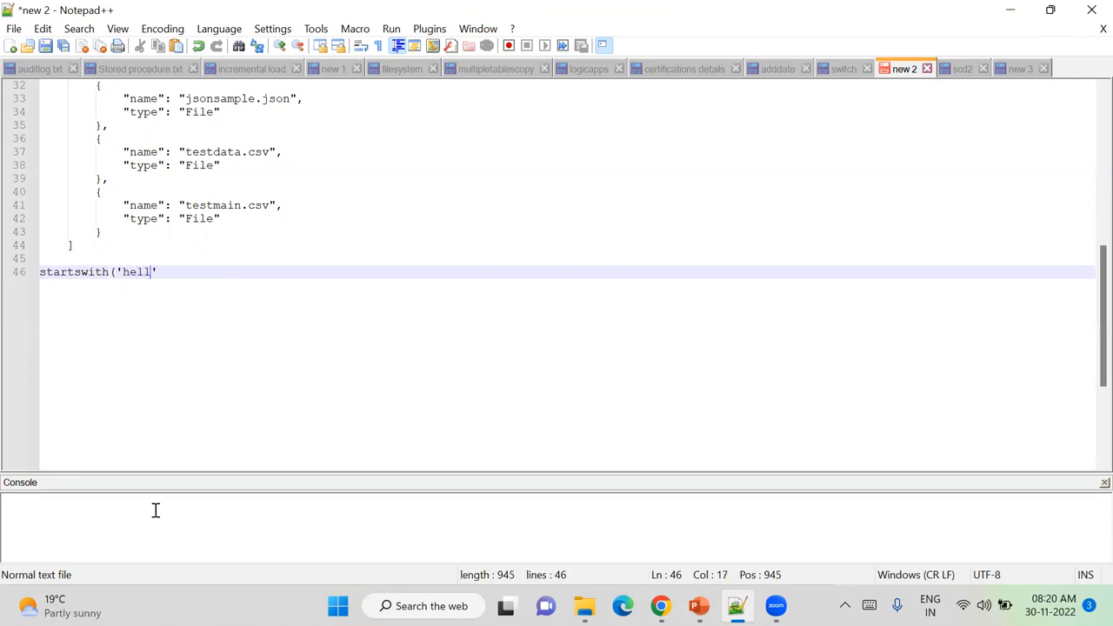
type("world")
type(",")
type(" hello")
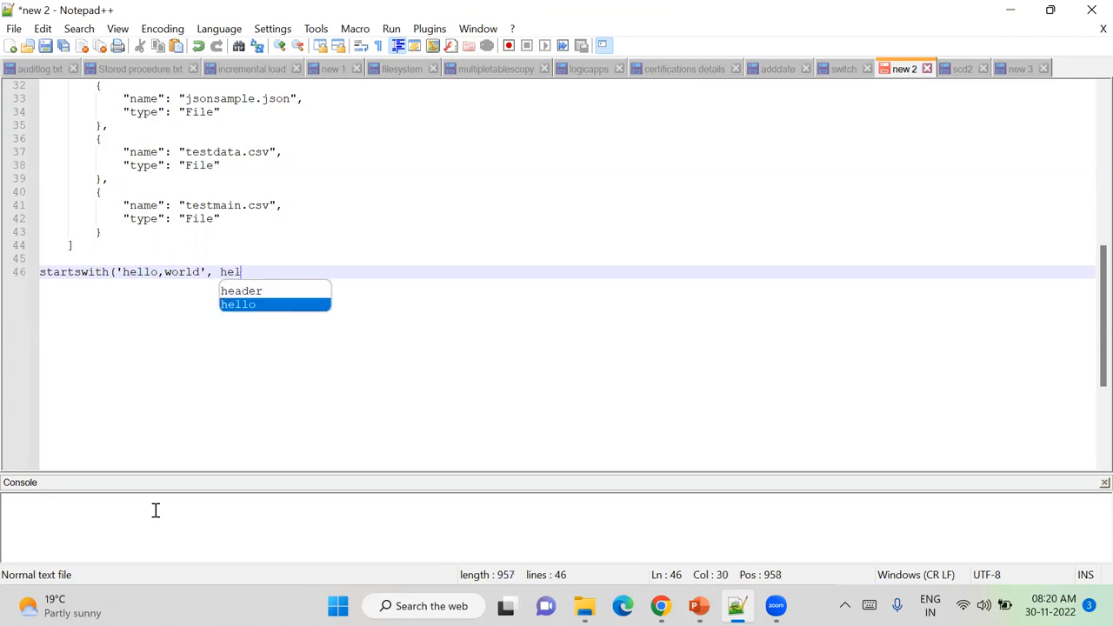
type(")")
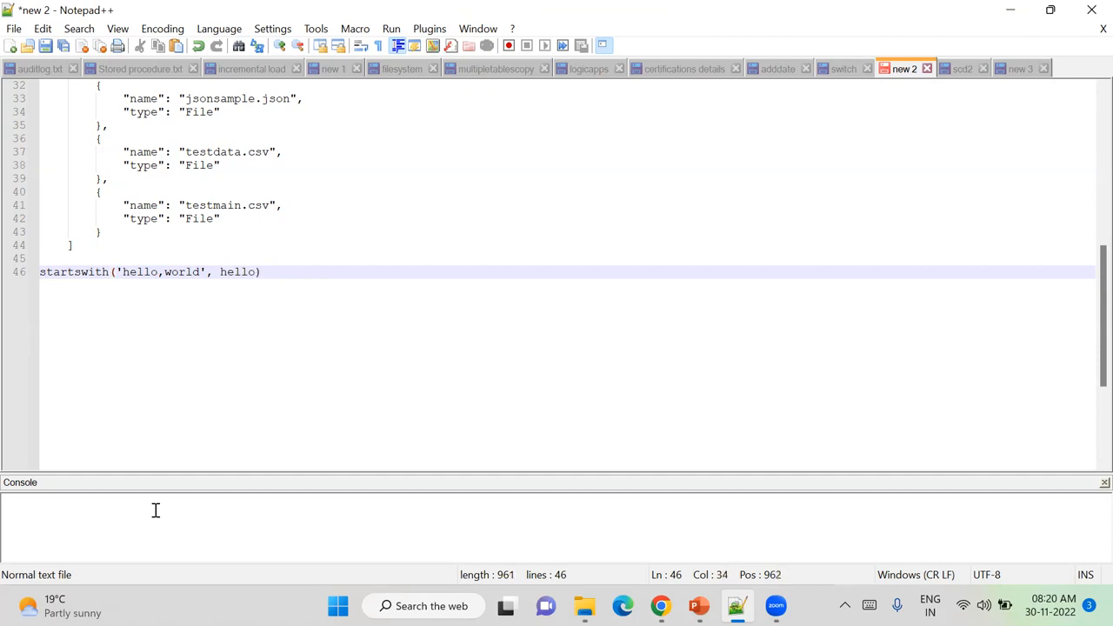
- Add an output line starting with "o/p -" directly below the startswith example
key("Return")
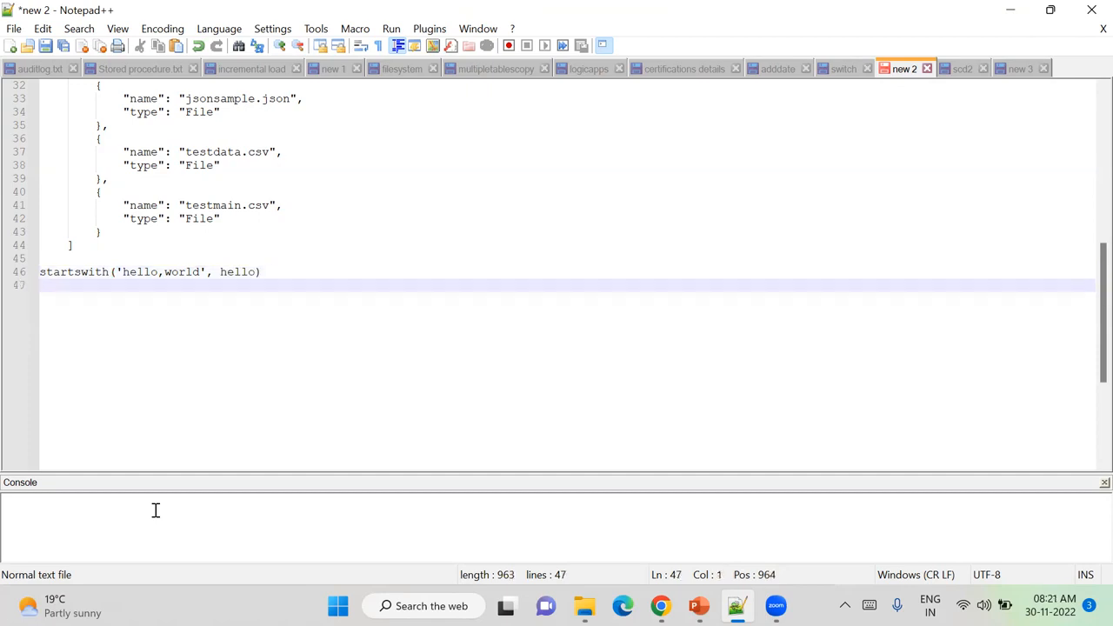
type("o/p ")
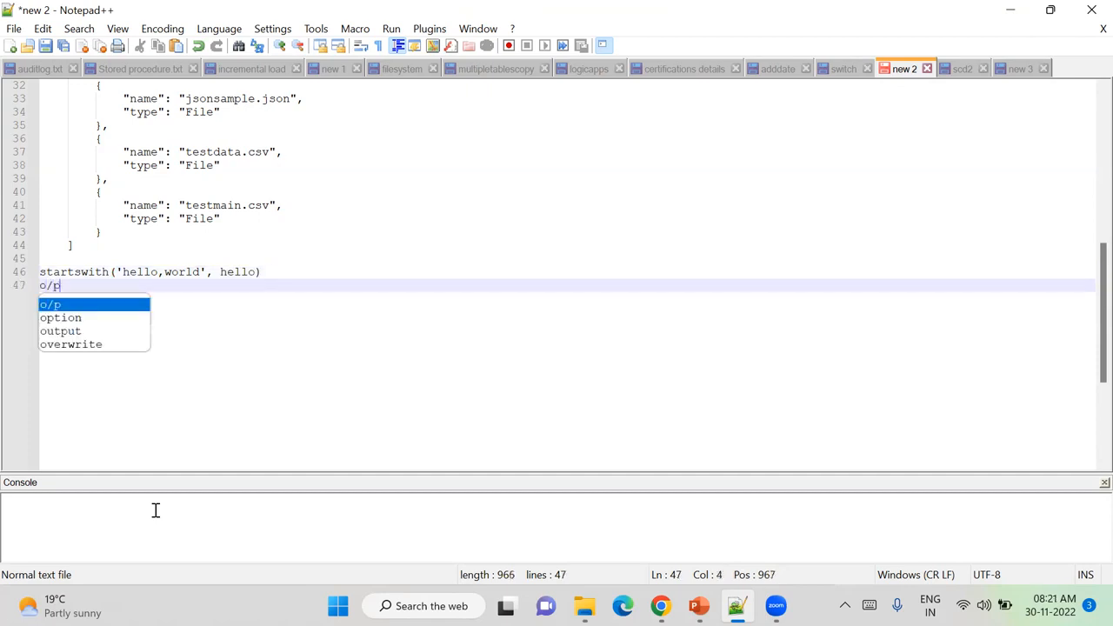
type("-")
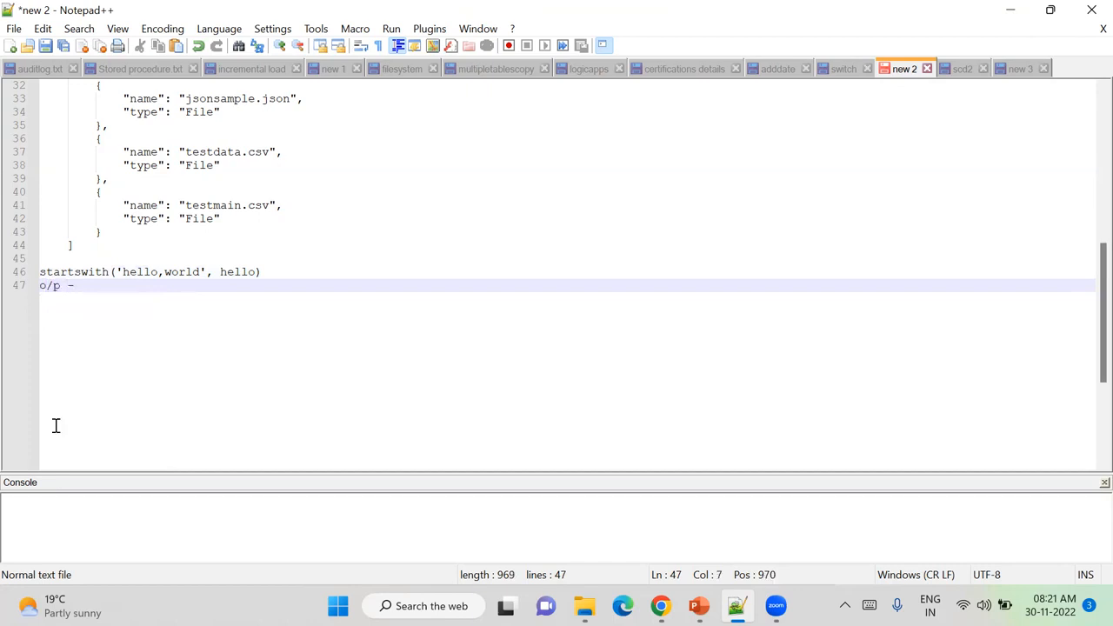
- Extend the example's first argument to 'hello,world,hi' and shorten its second argument to h
left_click(197, 272)
type(",hi")
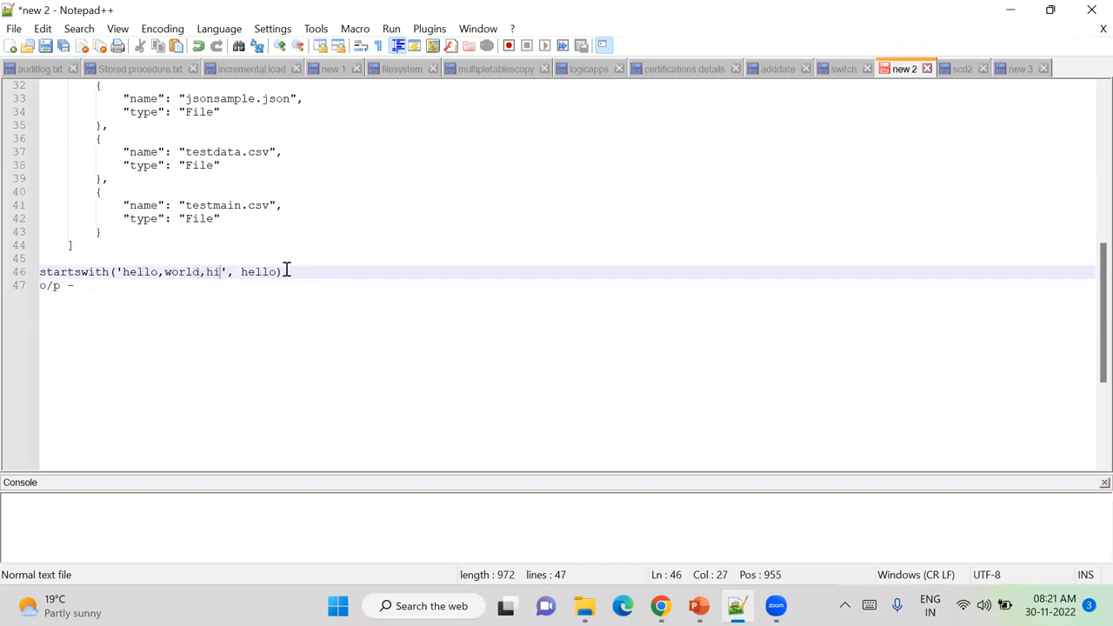
key("BackSpace")
key("BackSpace")
key("BackSpace")
key("BackSpace")
- Enter [hello, hi] as the example's result on the o/p line
left_click(140, 291)
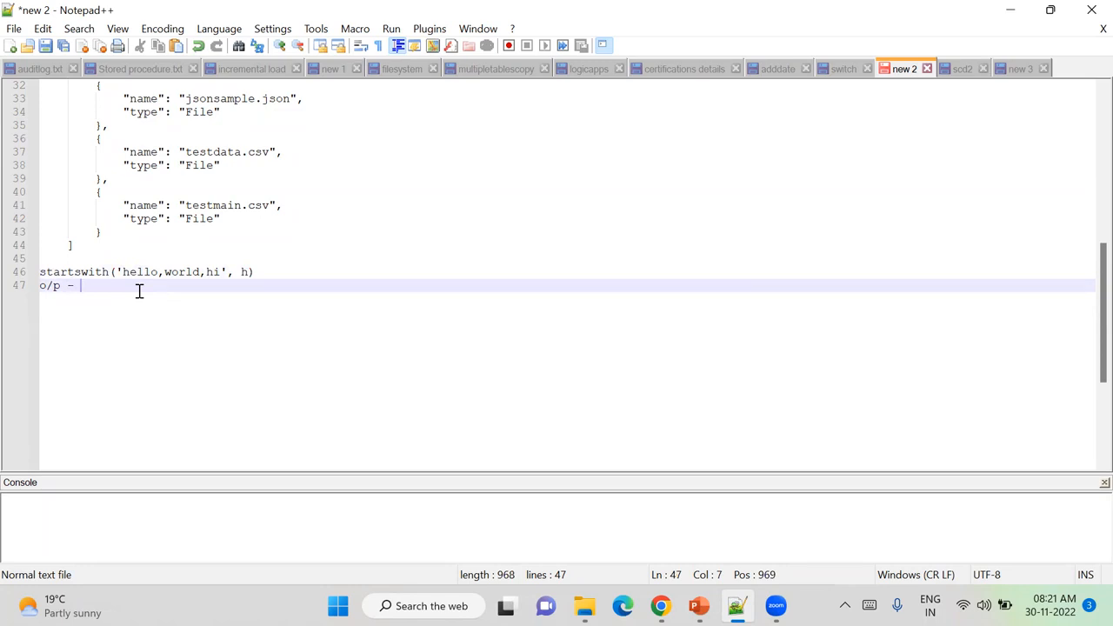
type("[hell")
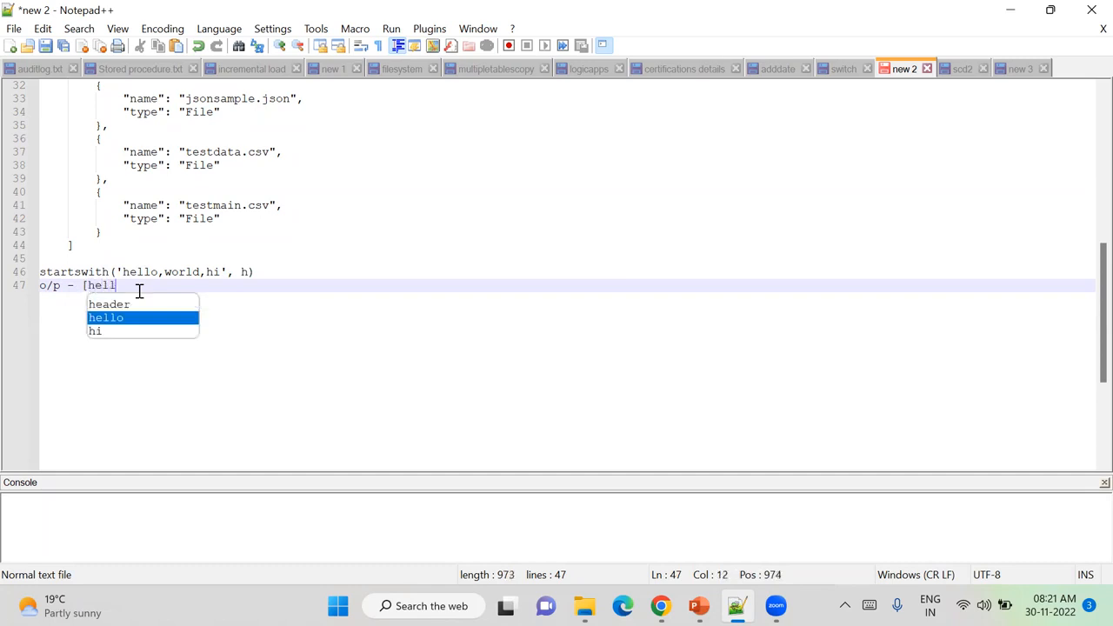
type("o, hi")
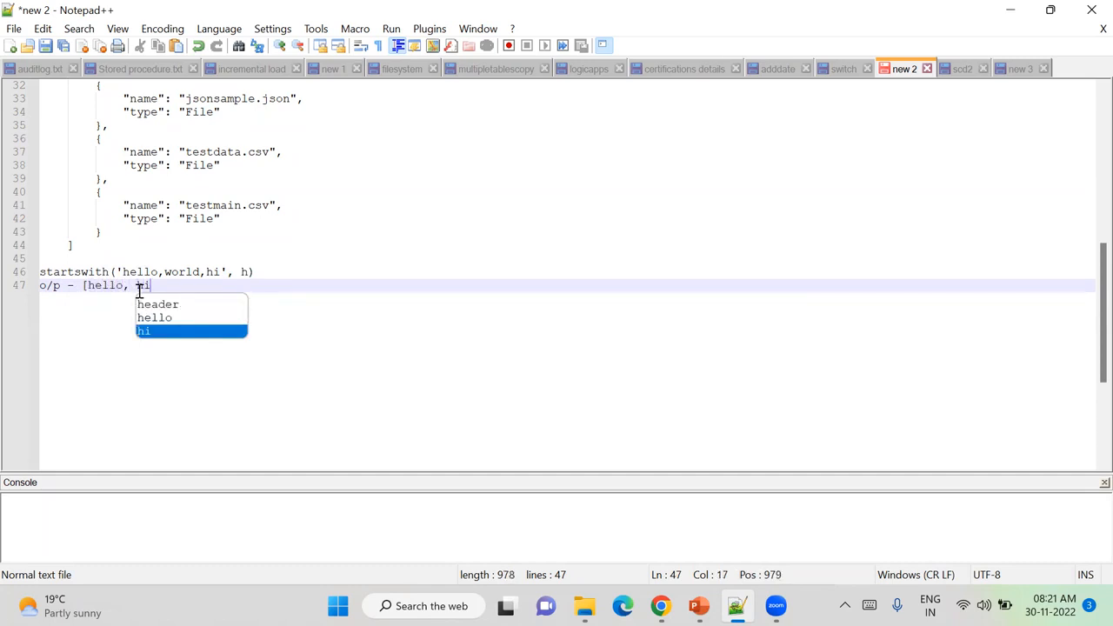
type("]")
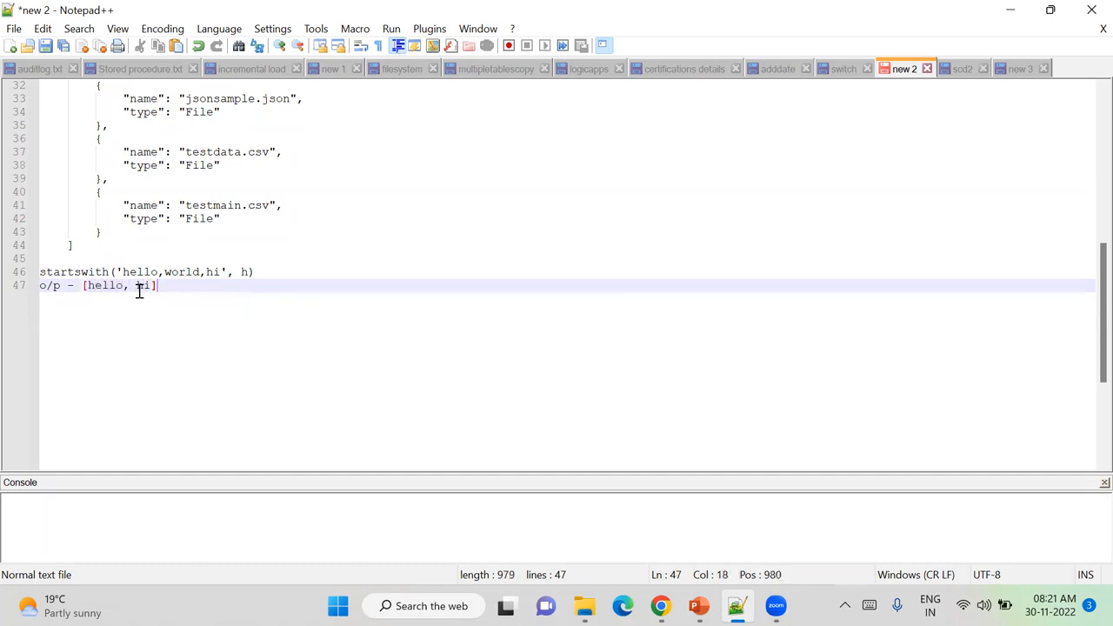
- Replace the second argument of the startswith example with w
left_click(248, 272)
key("BackSpace")
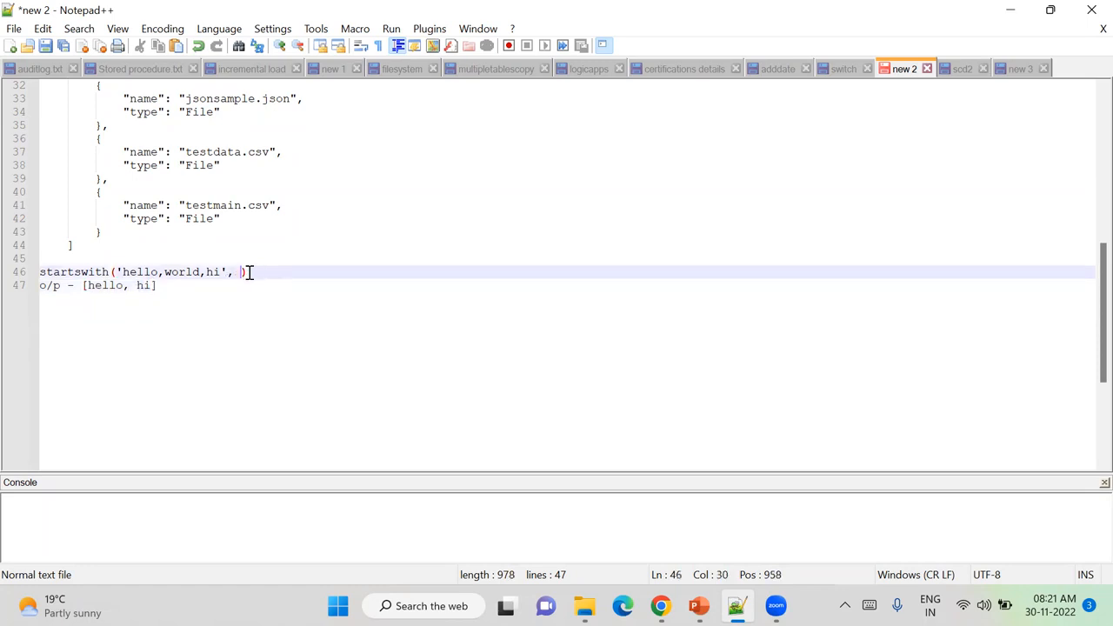
type("w")
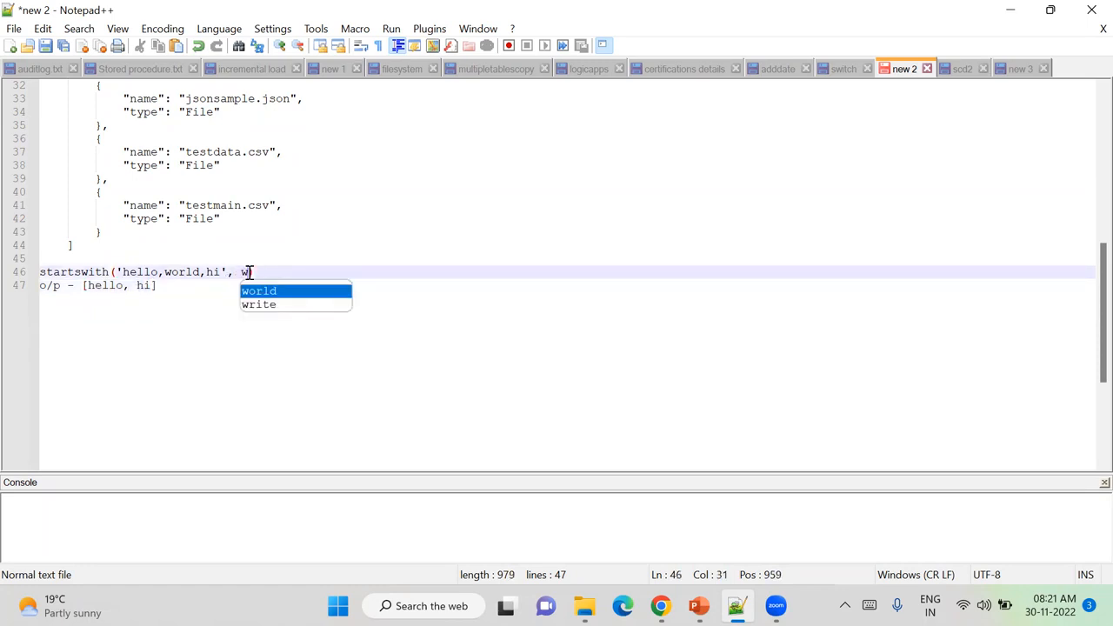
- Replace the list inside the brackets on the o/p line with world
left_click(294, 260)
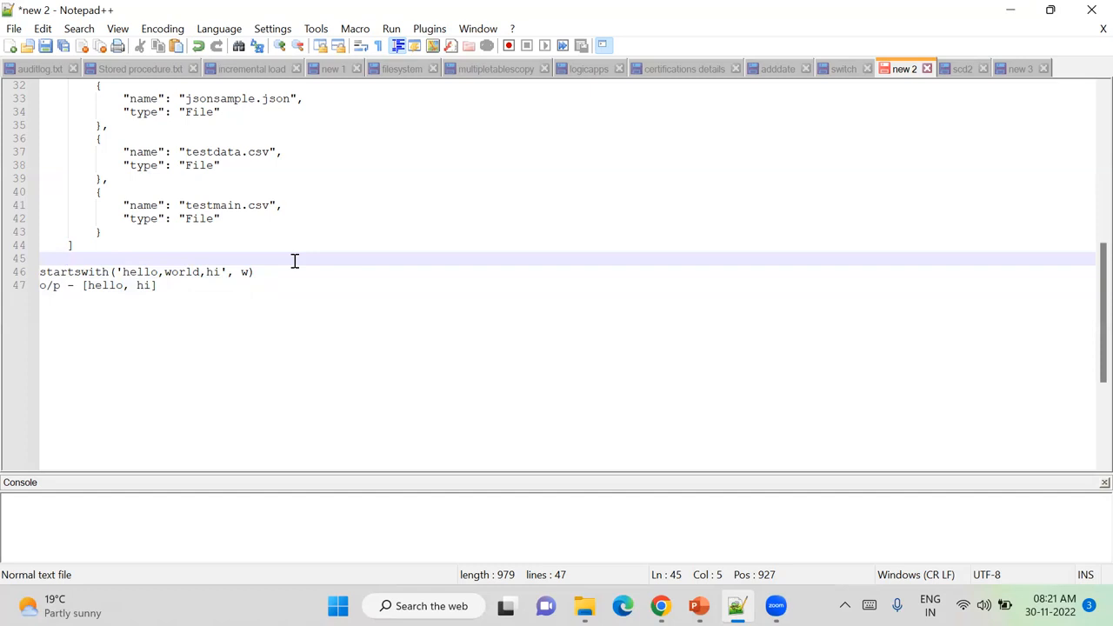
left_click(150, 285)
left_click_drag(149, 285, 91, 287)
type("world")
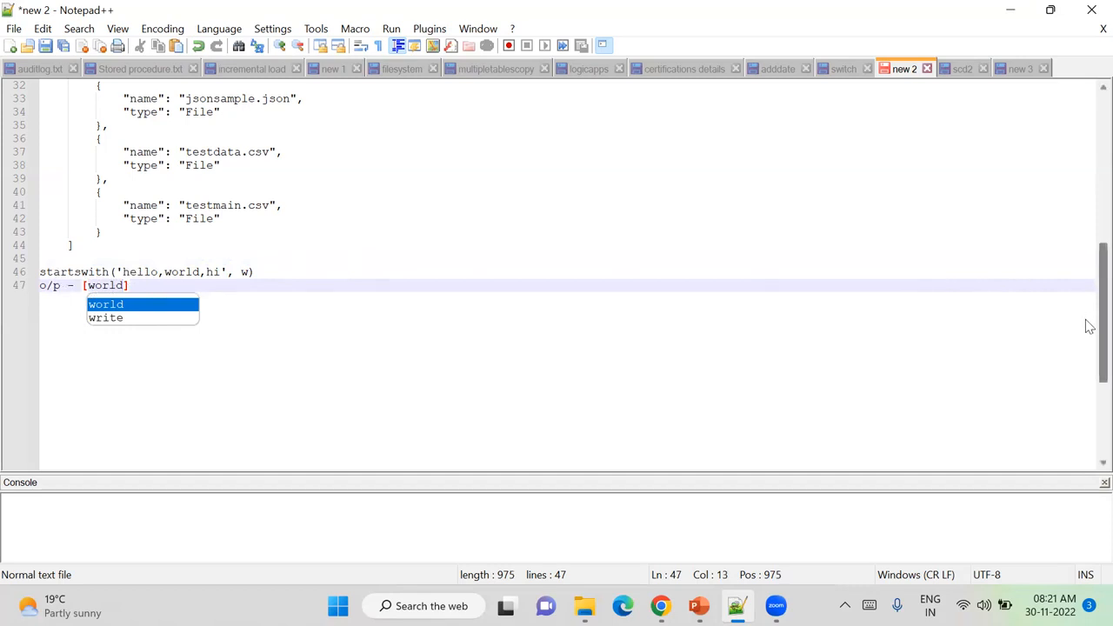
scroll(1087, 321, "up", 2)
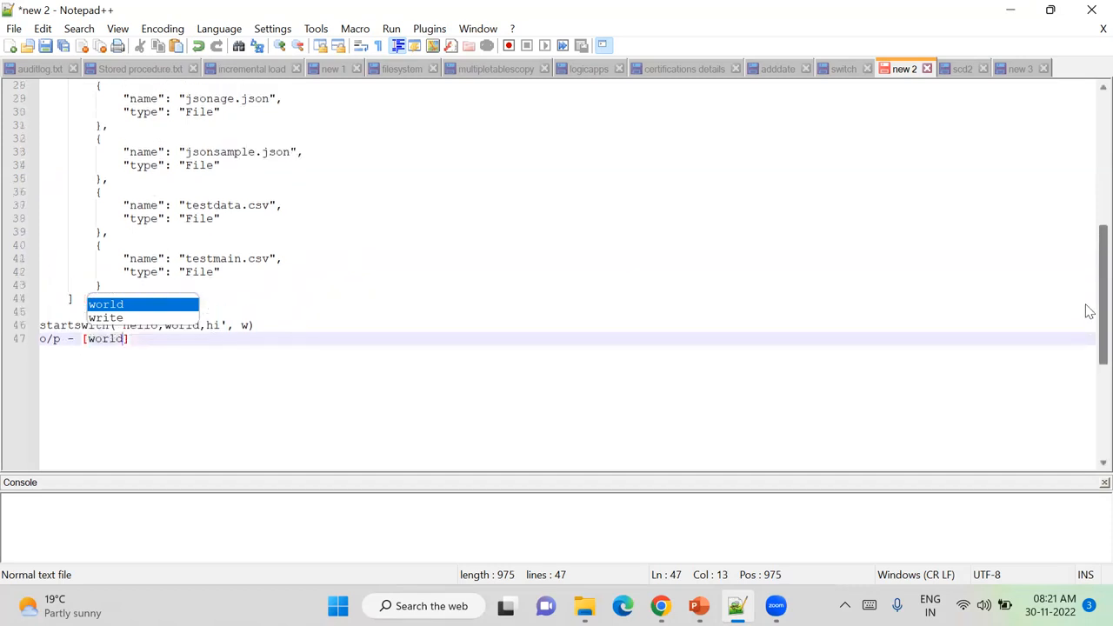
scroll(1086, 308, "up", 1)
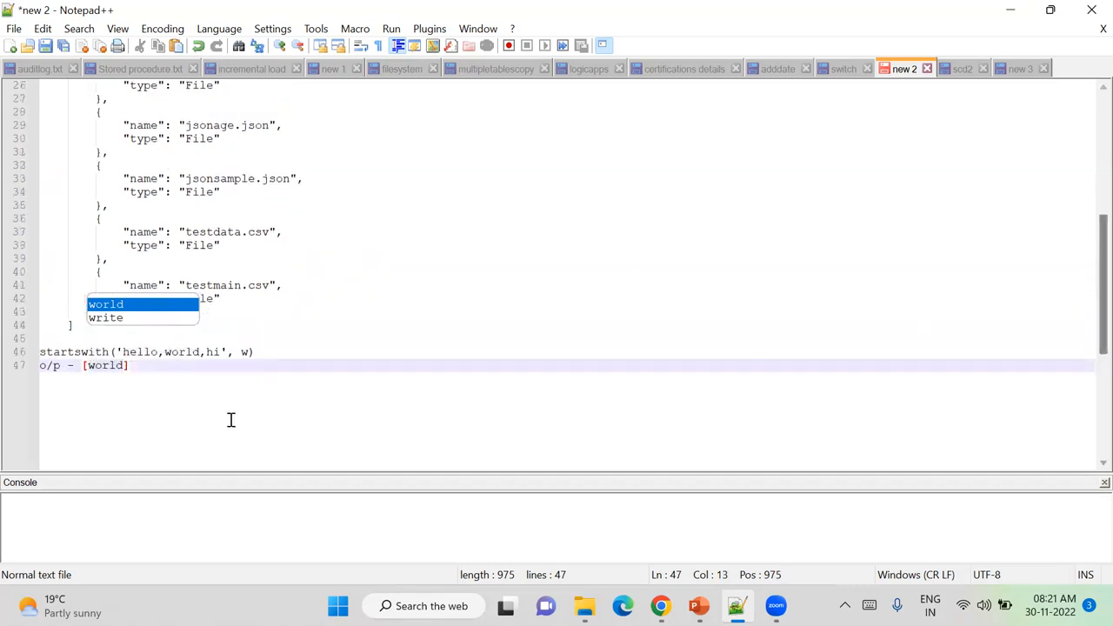
left_click(151, 364)
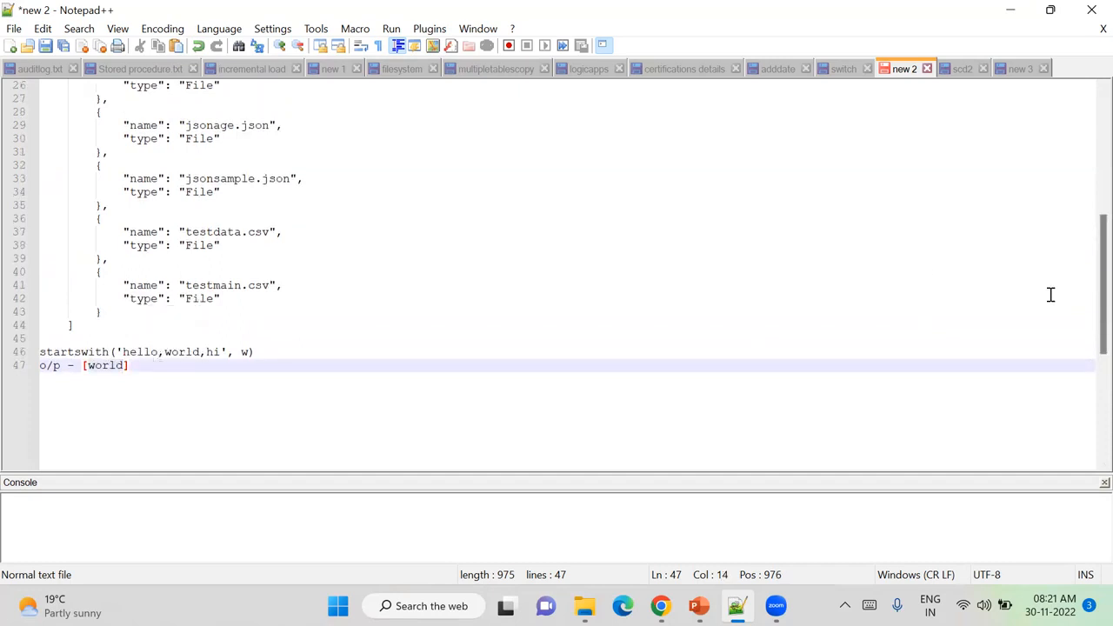
- Replace hello in the startswith example with the child item name ODIdata.csv
scroll(1086, 313, "up", 3)
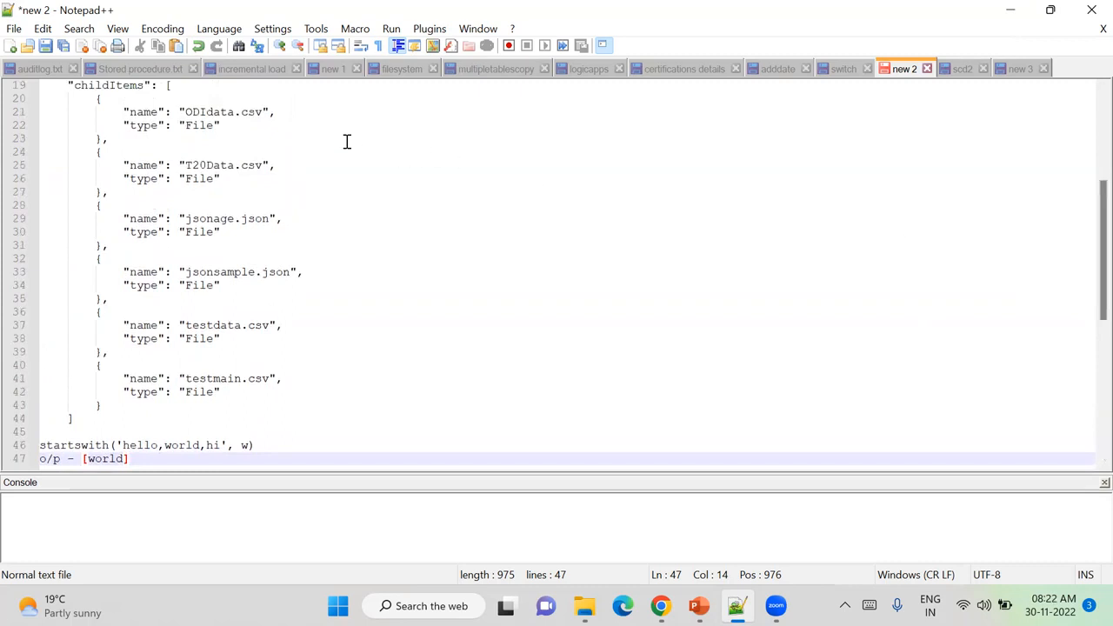
left_click_drag(263, 112, 185, 112)
key("ctrl+c")
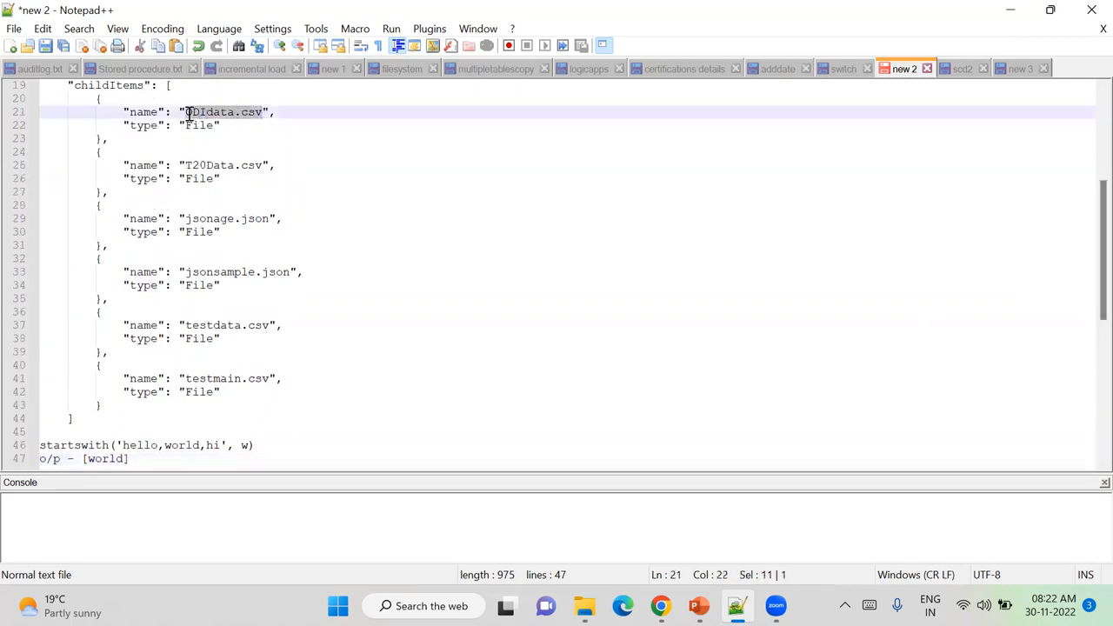
left_click_drag(158, 445, 123, 444)
key("ctrl+v")
- Replace world in the startswith example with the child item name T20Data.csv
left_click_drag(263, 164, 184, 165)
key("ctrl+c")
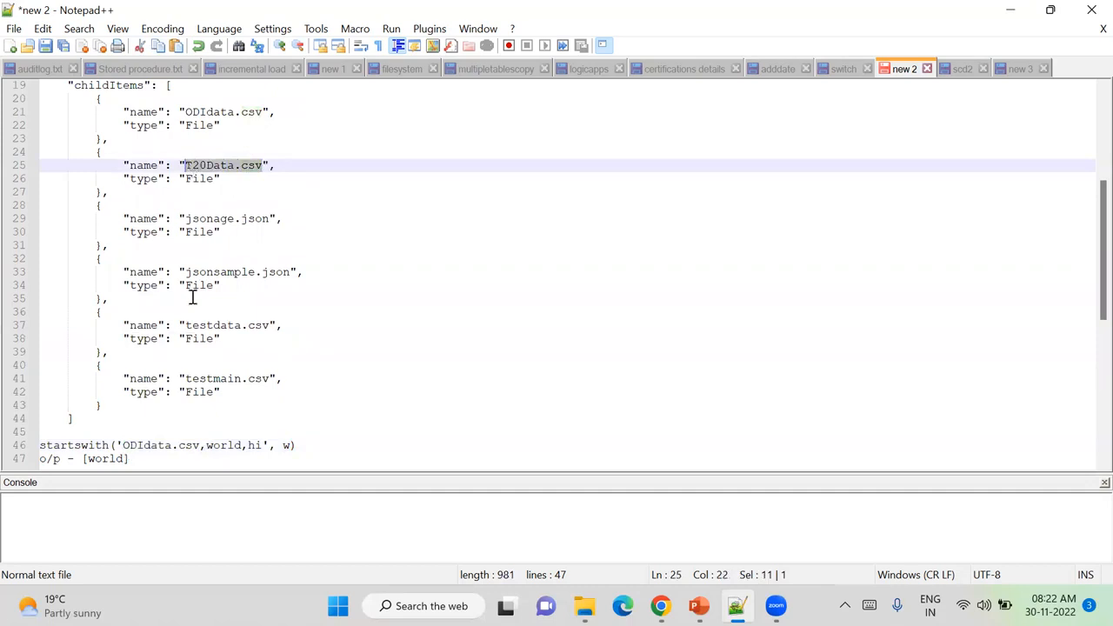
left_click_drag(244, 444, 206, 444)
key("ctrl+v")
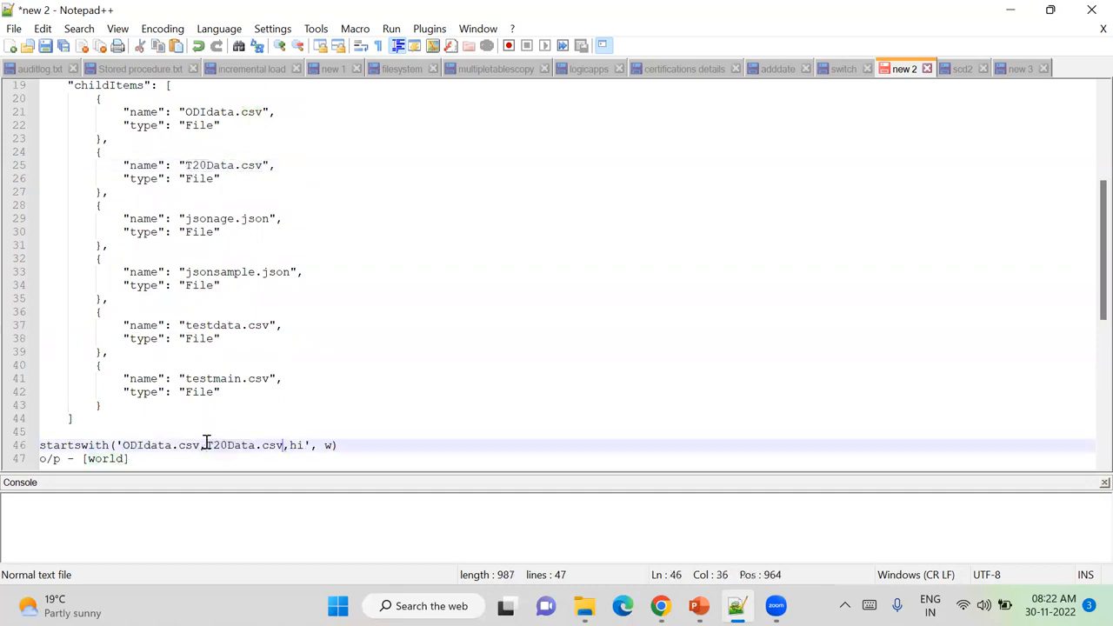
- Replace hi in the startswith example with the child item name jsonage.json
left_click_drag(271, 218, 184, 224)
key("ctrl+c")
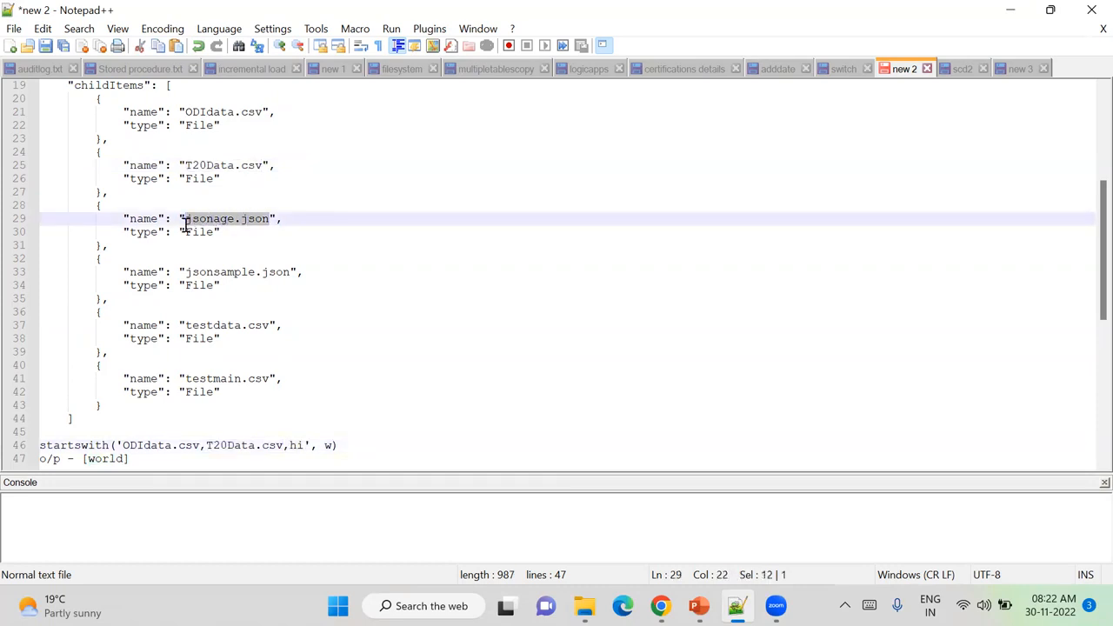
left_click(300, 446)
double_click(297, 445)
key("ctrl+v")
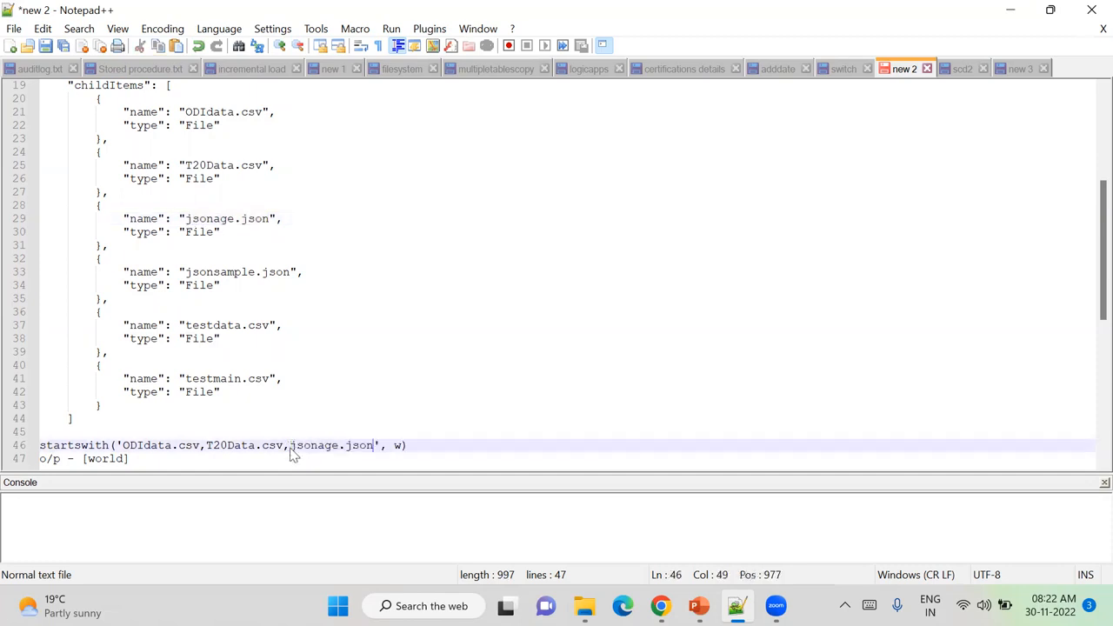
- Append the child item name jsonsample.json, separated by a comma, to the example's first argument
left_click_drag(296, 271, 185, 282)
key("ctrl+c")
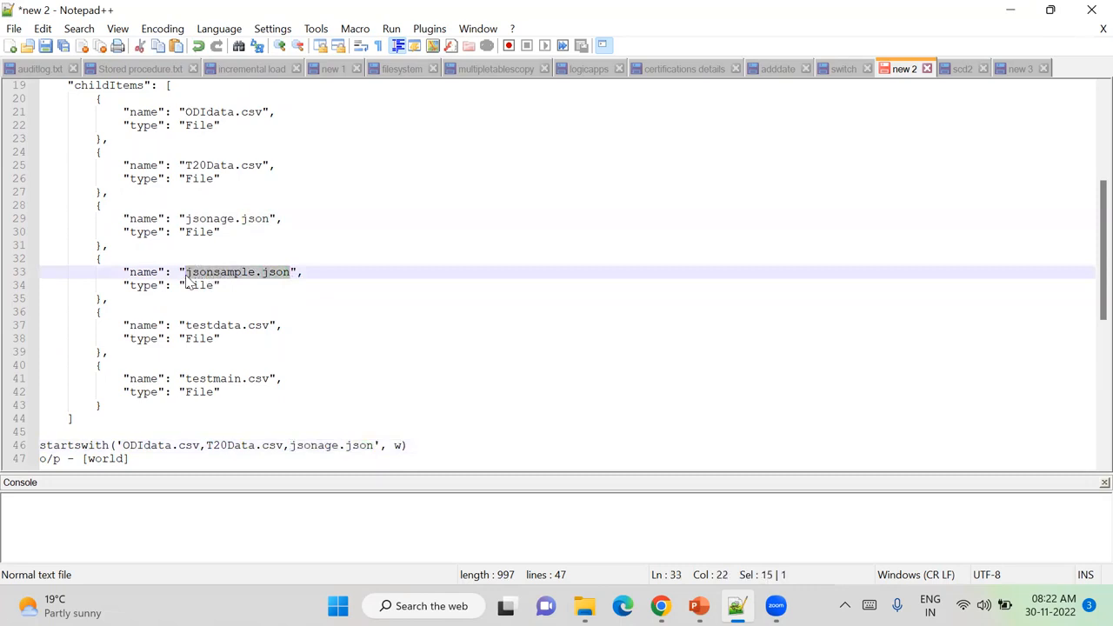
left_click(375, 446)
type(",")
key("ctrl+v")
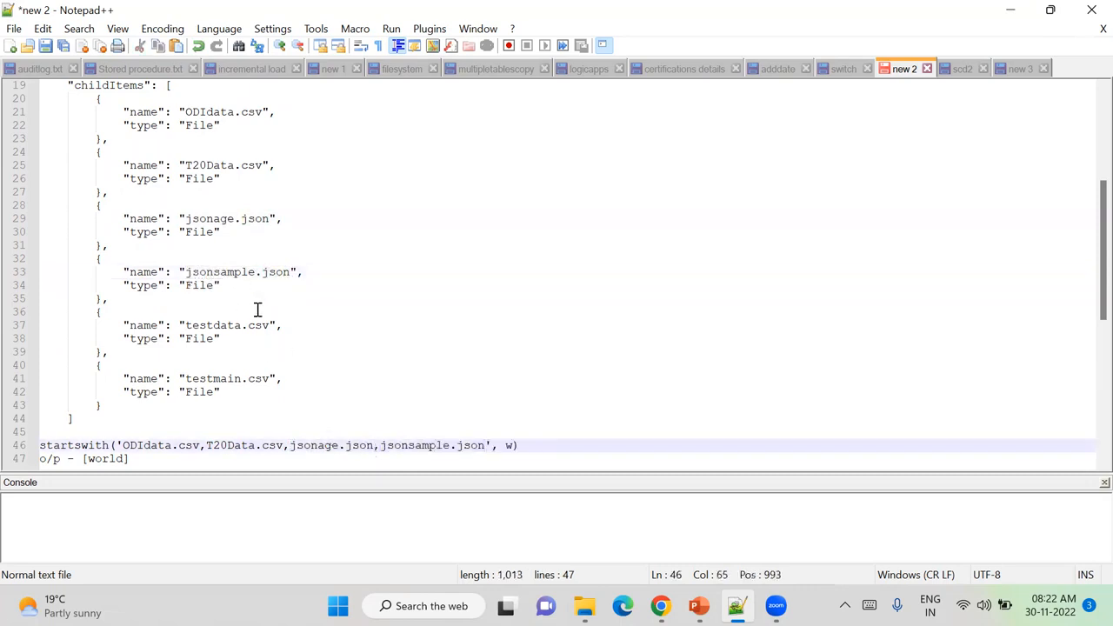
- Append the child item name testdata.csv, separated by a comma, to the example's first argument
left_click_drag(268, 330, 186, 325)
key("ctrl+c")
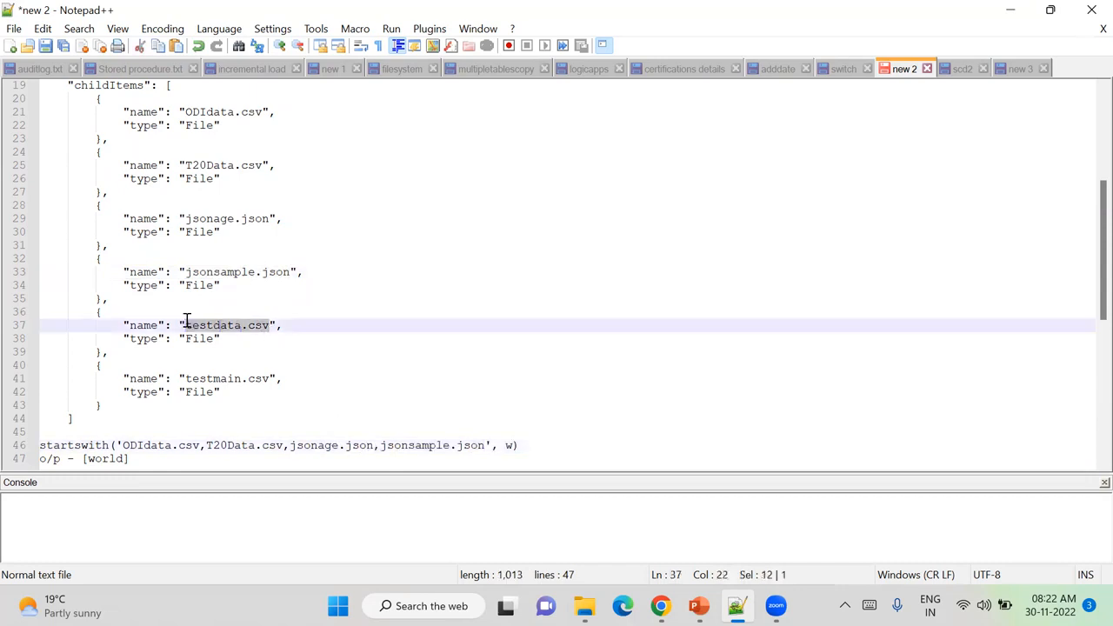
left_click(485, 445)
type(",")
key("ctrl+v")
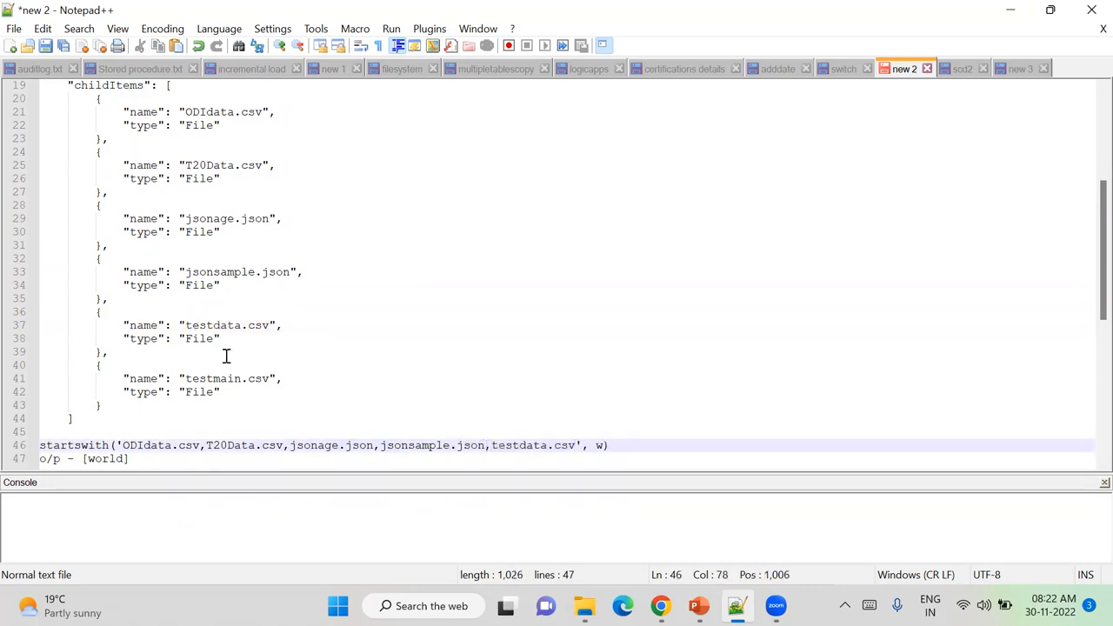
- Append the child item name testmain.csv, separated by a comma, to the example's first argument
left_click_drag(270, 379, 184, 378)
key("ctrl+c")
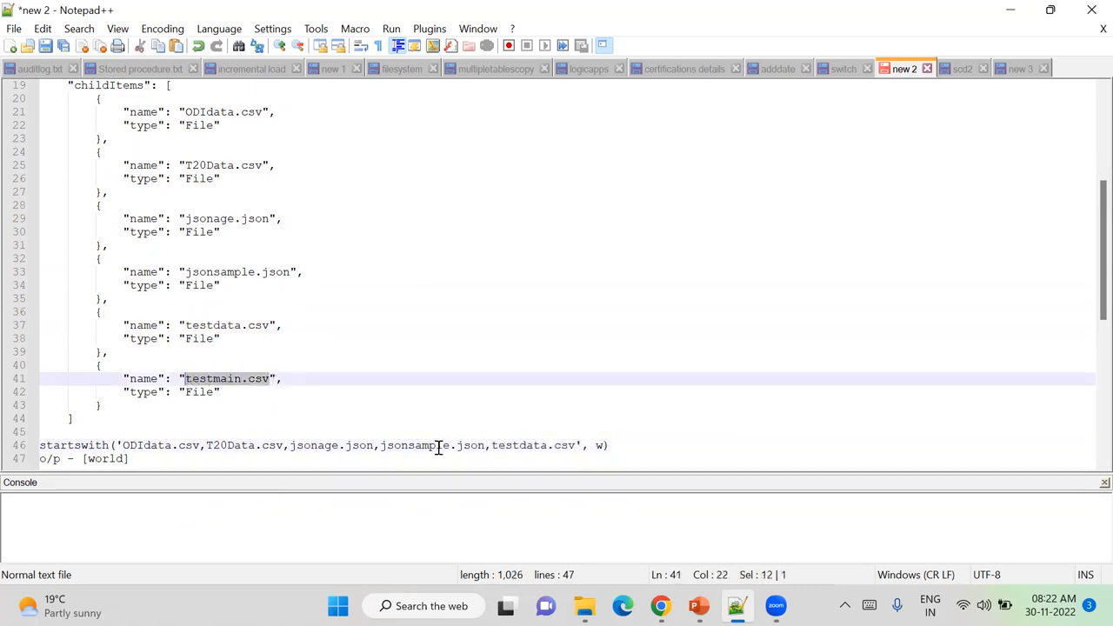
left_click(580, 445)
type(",")
key("ctrl+v")
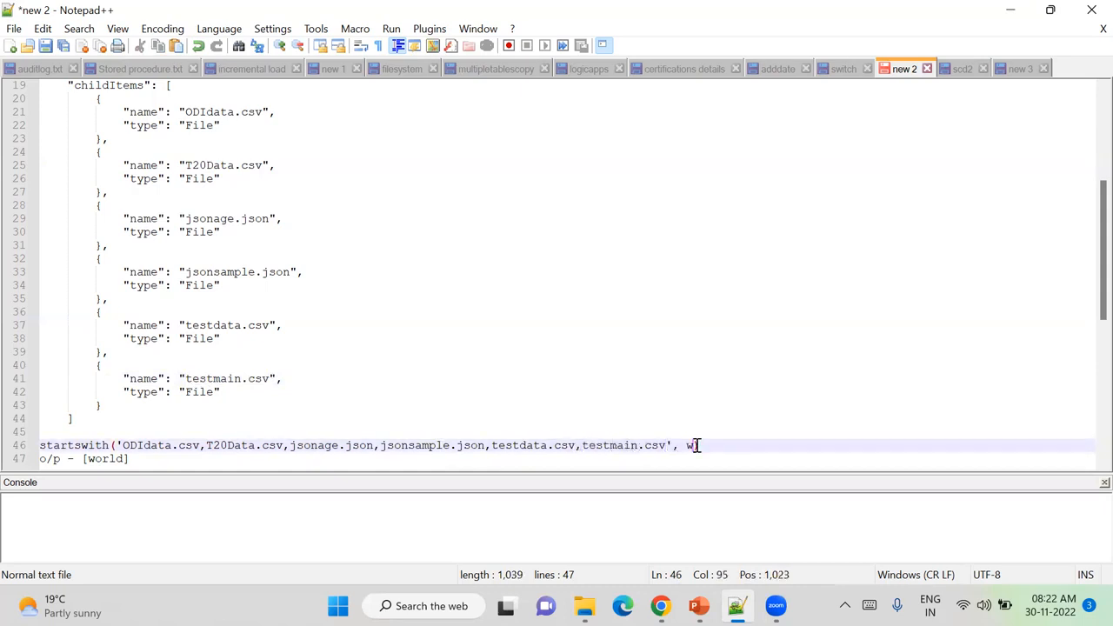
- Change the second argument of the startswith example to json and empty the brackets on the o/p line
key("BackSpace")
type("json")
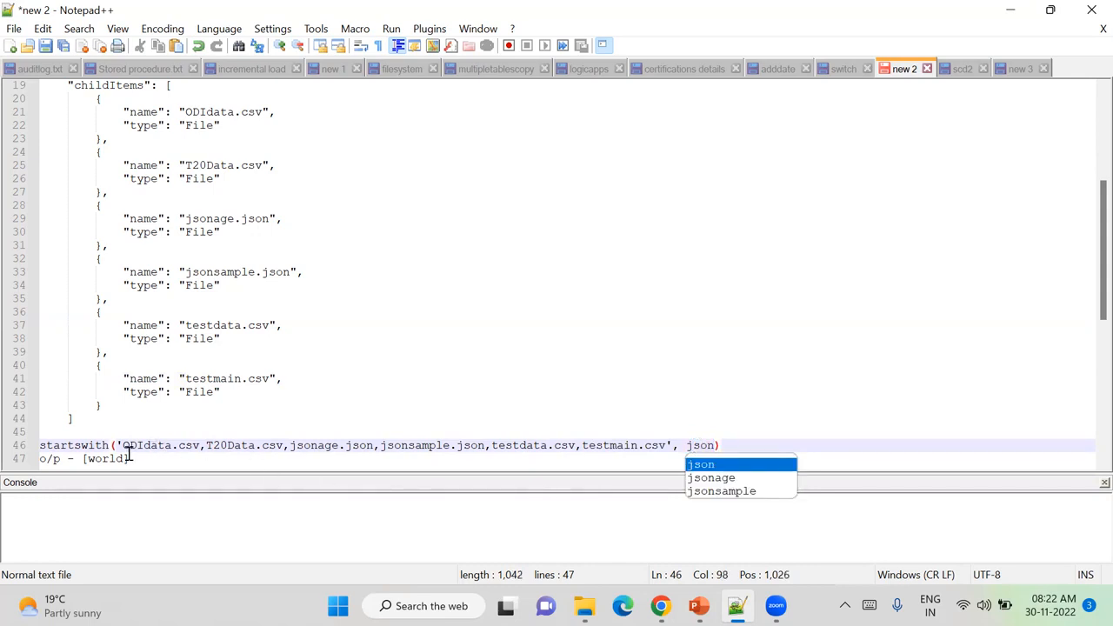
left_click(125, 458)
key("BackSpace")
key("BackSpace")
key("BackSpace")
key("BackSpace")
key("BackSpace")
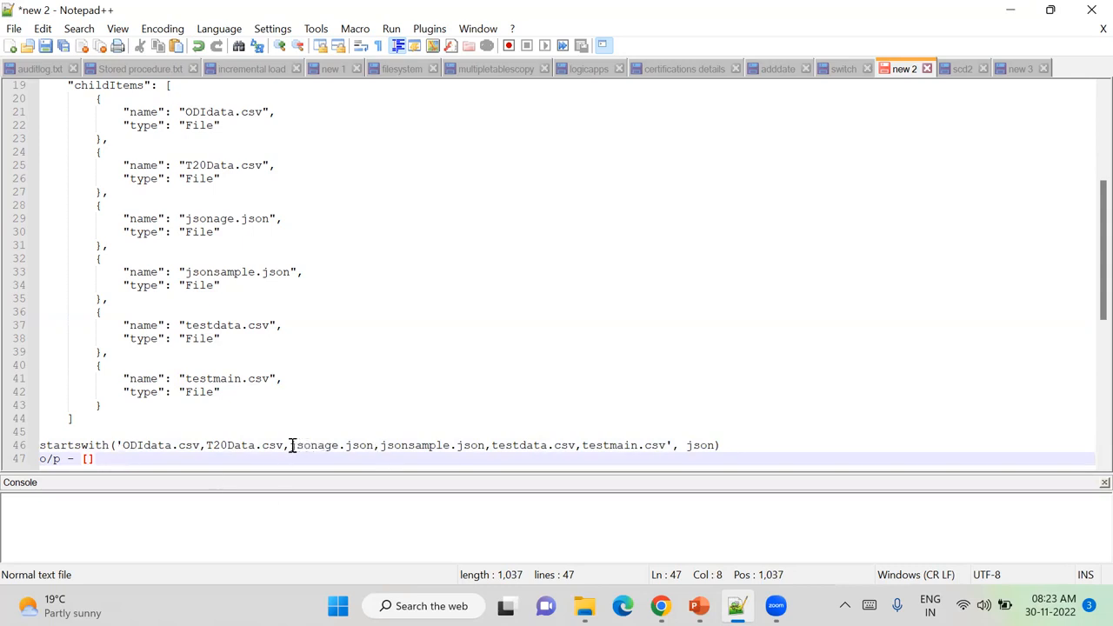
left_click_drag(292, 445, 485, 445)
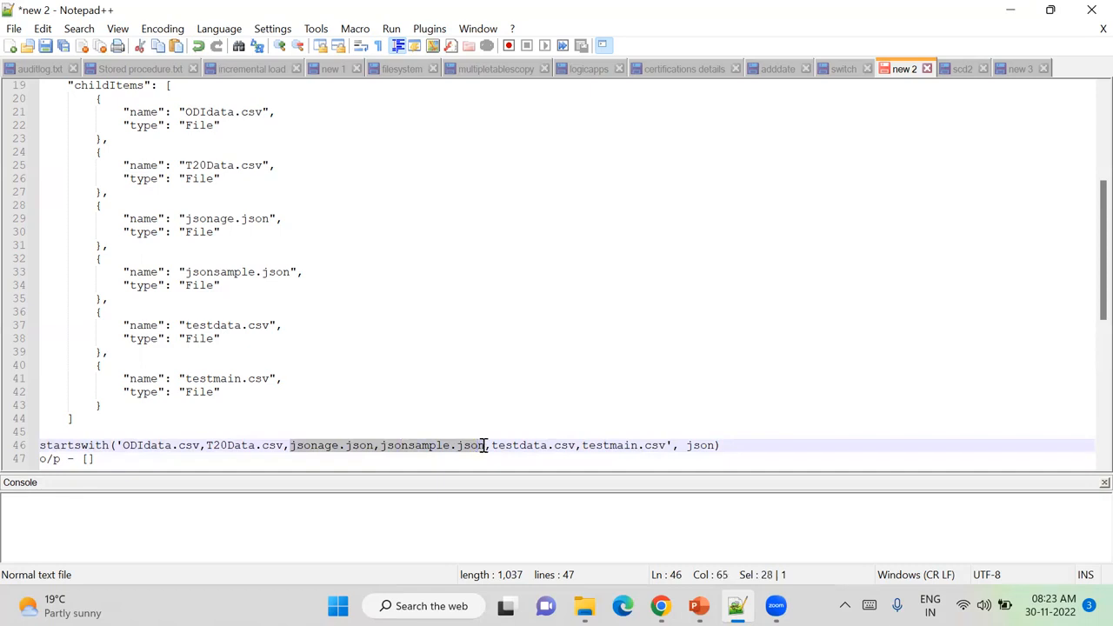
- Replace the second argument of the startswith example with test
left_click(711, 445)
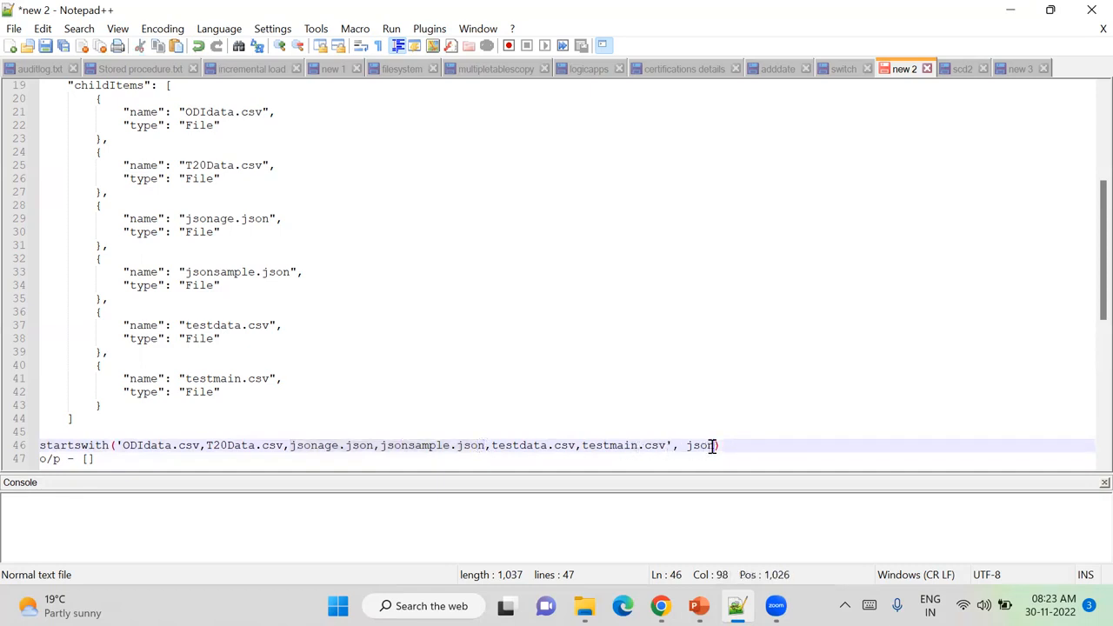
key("BackSpace")
key("BackSpace")
key("BackSpace")
key("BackSpace")
type("test")
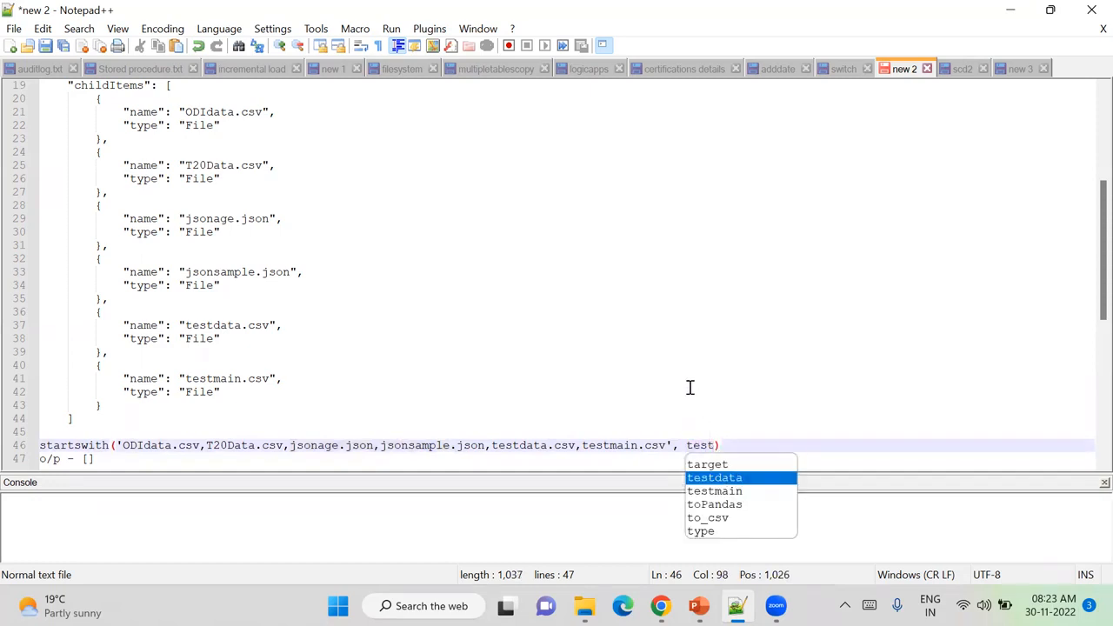
left_click(690, 387)
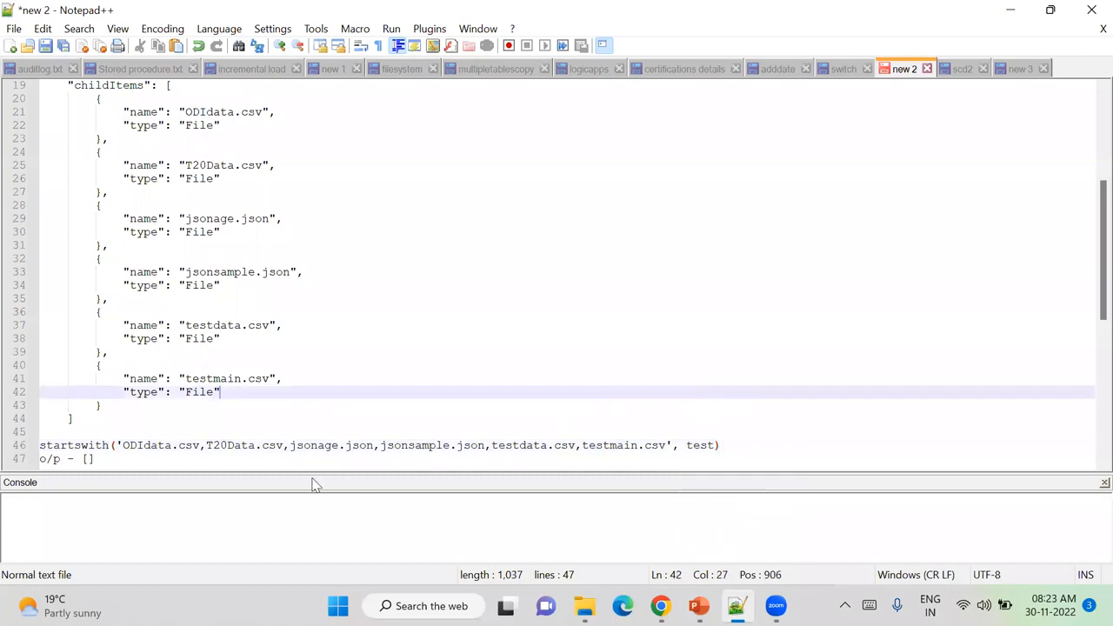
left_click(88, 458)
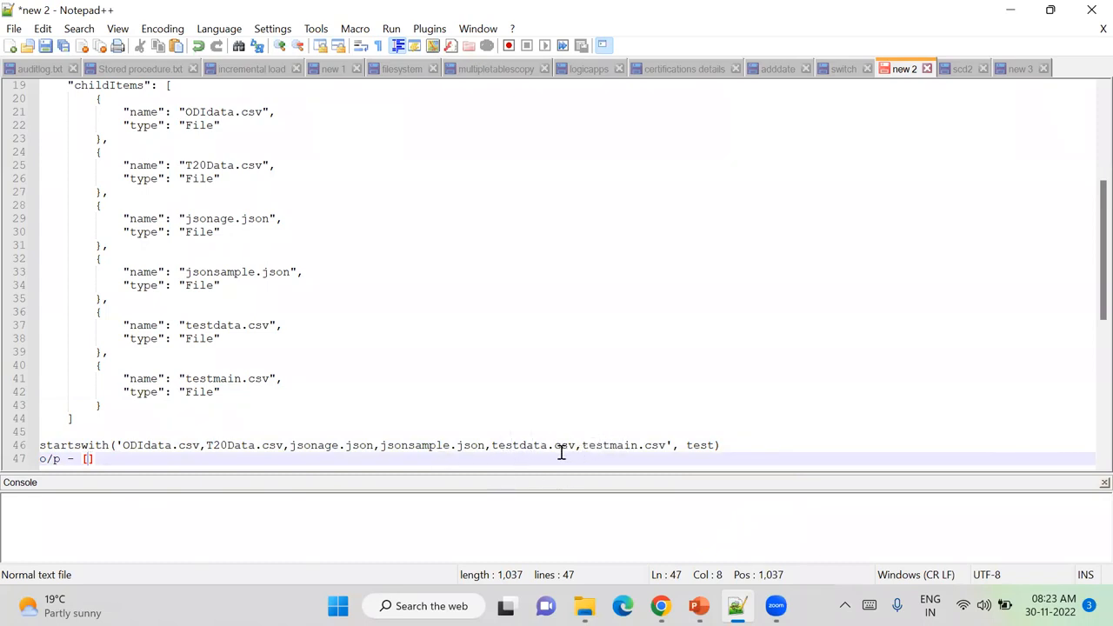
- Replace the second argument of the startswith example with O and compare it with the first letter of ODIdata.csv
left_click(713, 445)
key("BackSpace")
key("BackSpace")
key("BackSpace")
key("BackSpace")
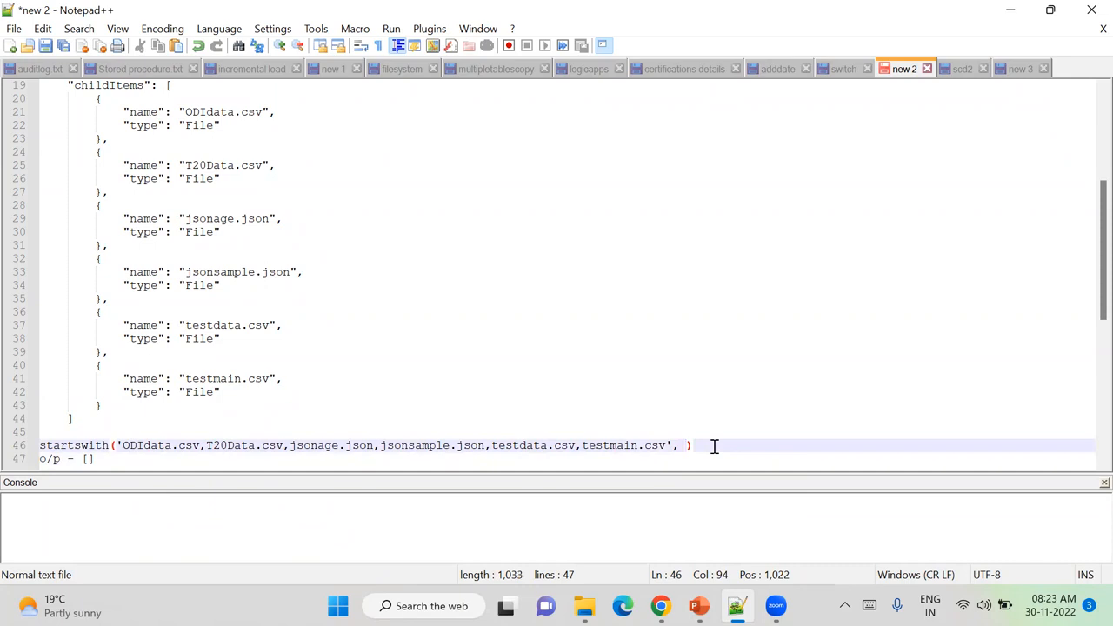
type("O")
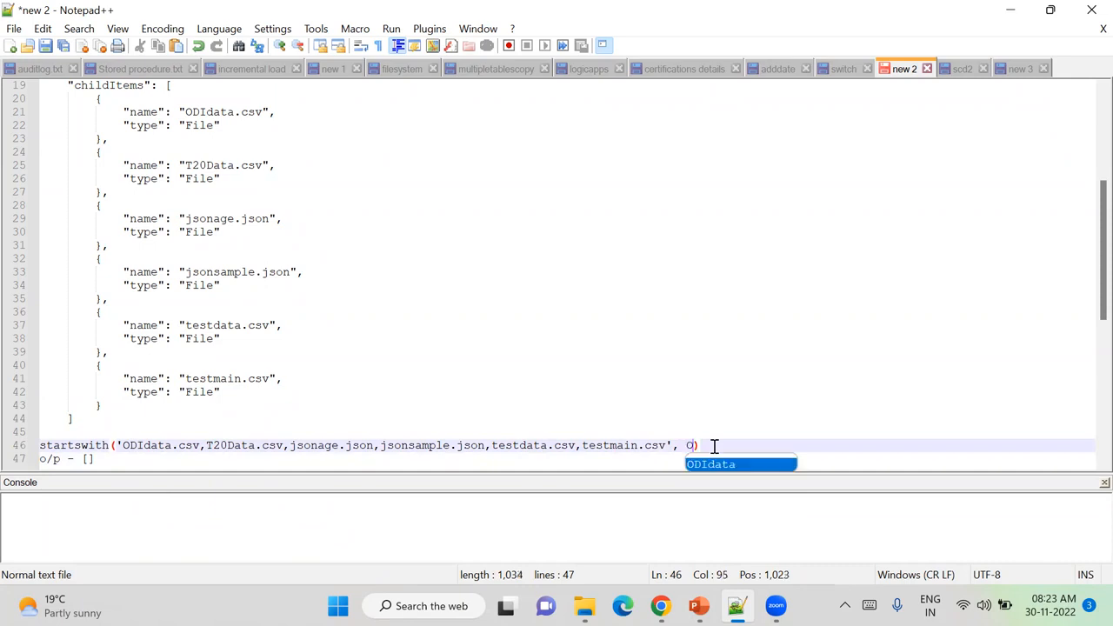
left_click(713, 421)
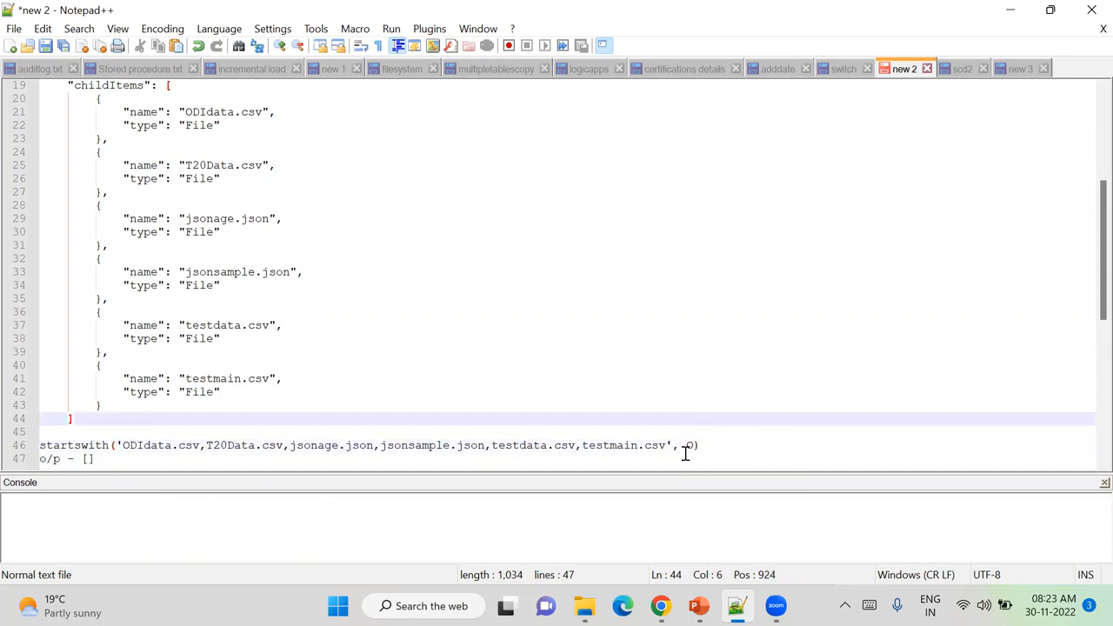
left_click(695, 446)
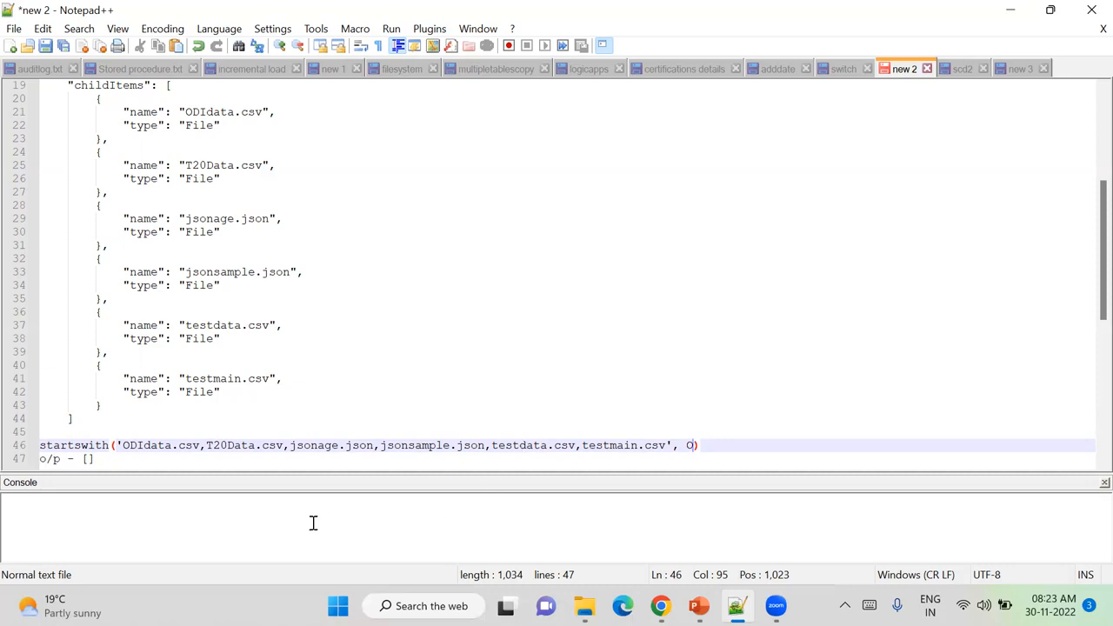
left_click(127, 445)
mouse_move(123, 445)
left_mouse_down()
mouse_move(174, 445)
mouse_move(128, 445)
left_mouse_up()
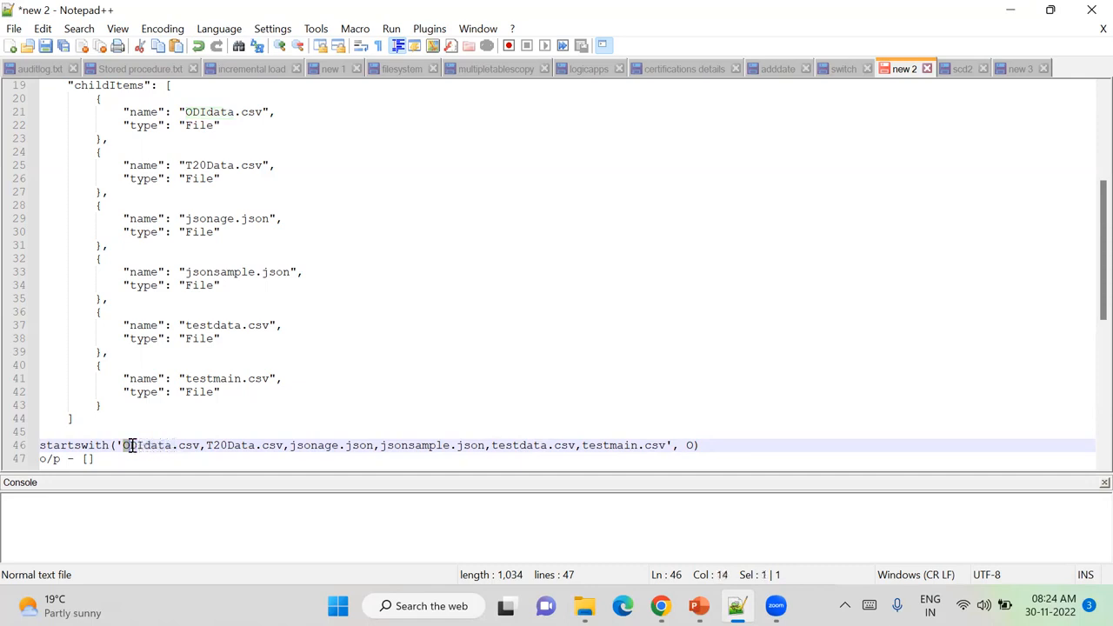
- Replace the second argument of the startswith example with T and compare it with T20Data.csv, testdata.csv and testmain.csv
left_click(692, 445)
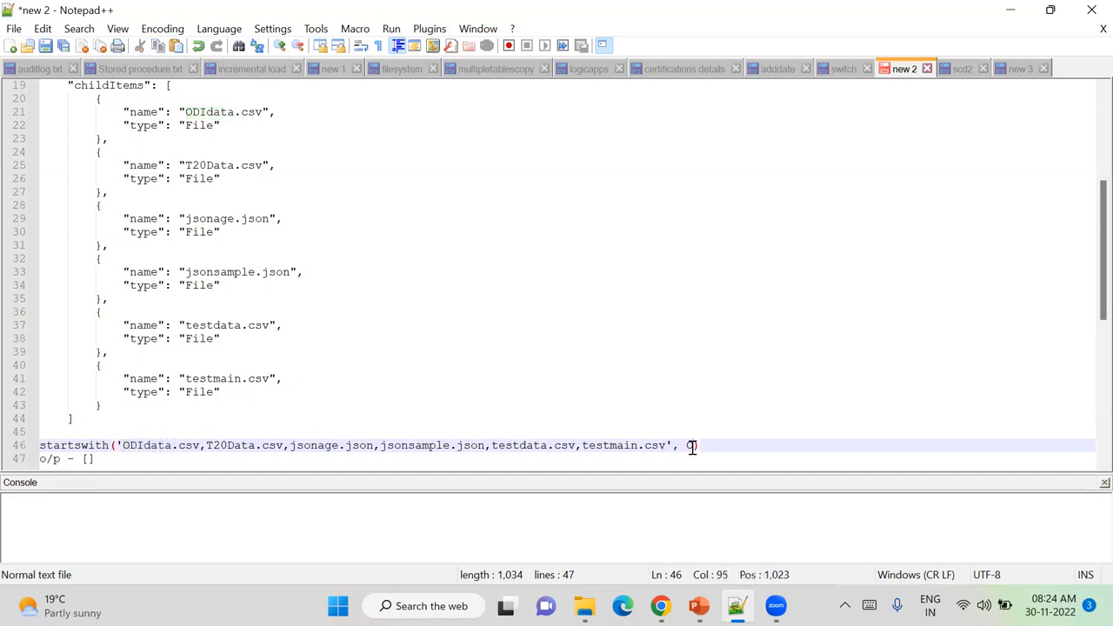
key("BackSpace")
type("T")
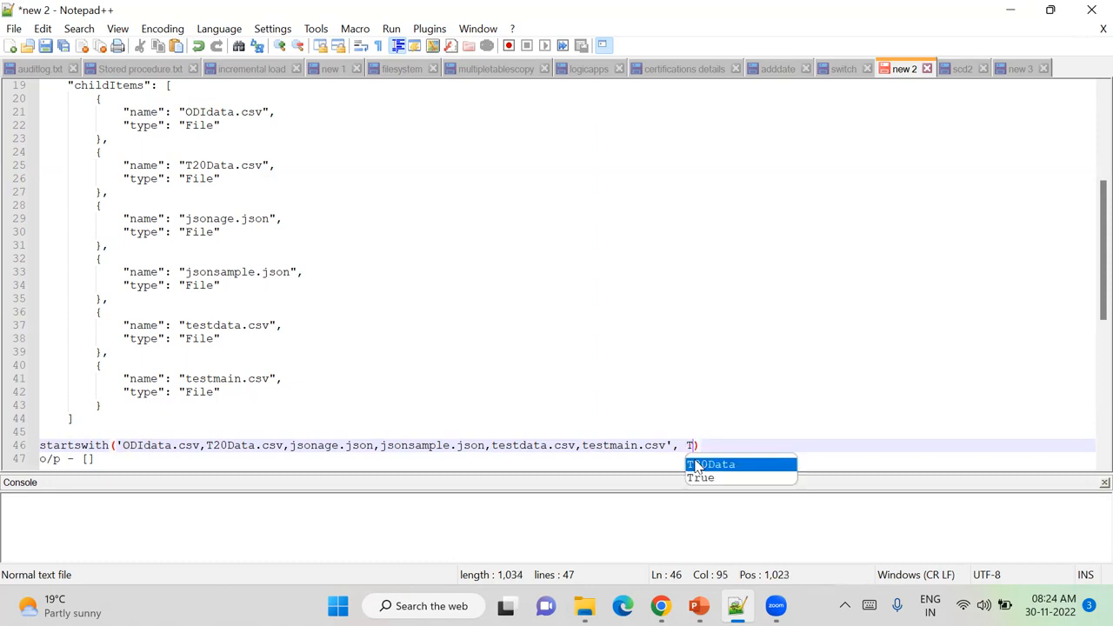
left_click(702, 420)
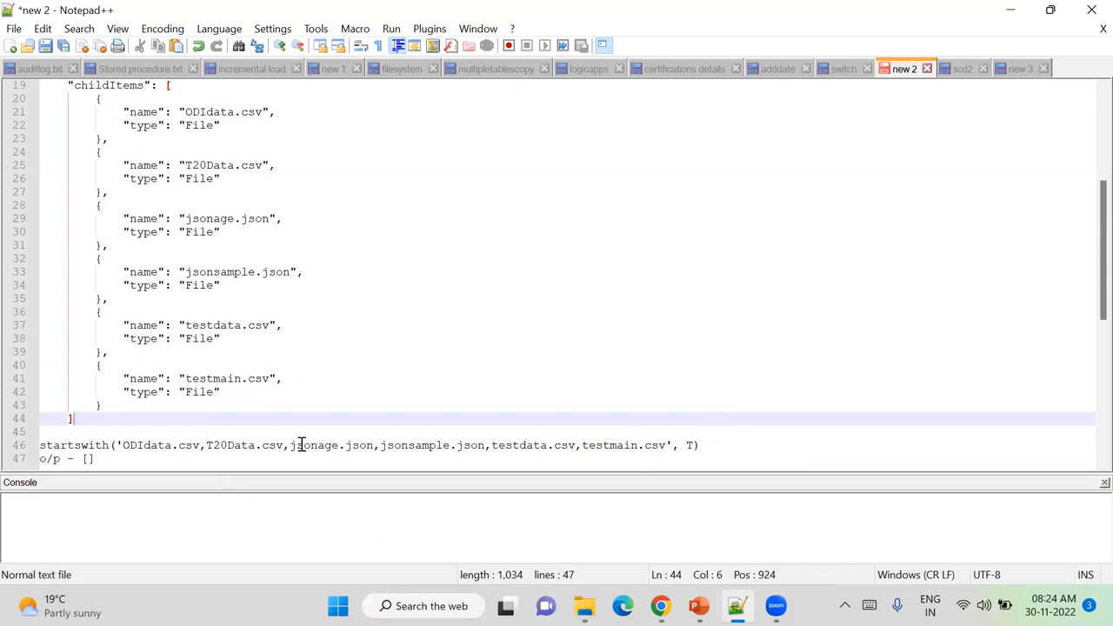
double_click(217, 445)
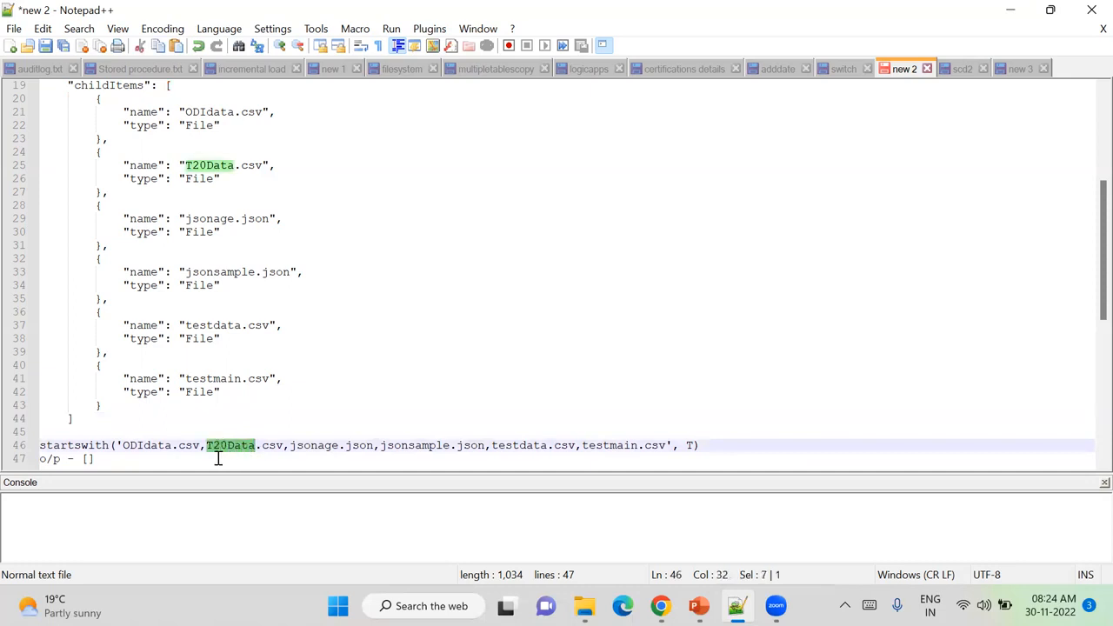
left_click(503, 445)
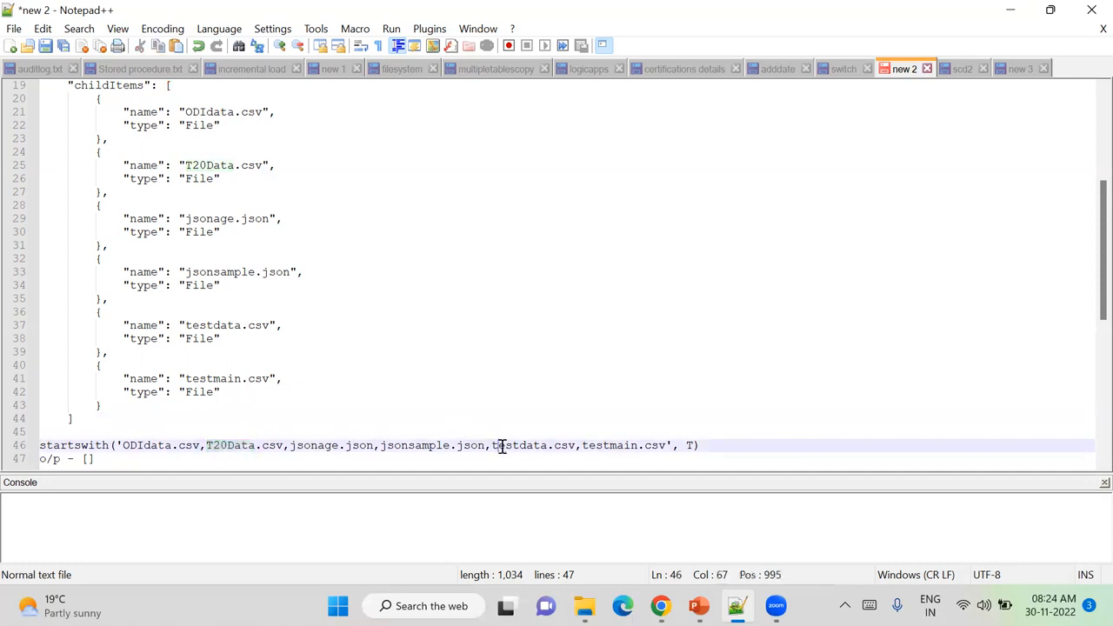
left_click(589, 445)
left_click(503, 446)
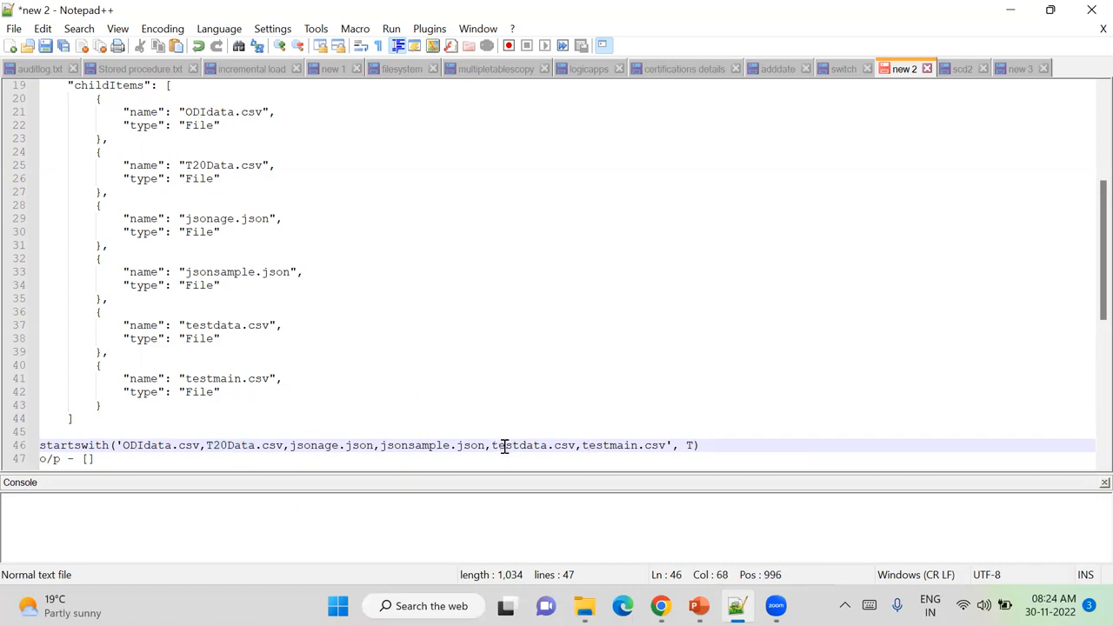
- Change the function name on the startswith example line to endswith
left_click(631, 452)
left_click(629, 446)
left_click_drag(698, 444, 29, 449)
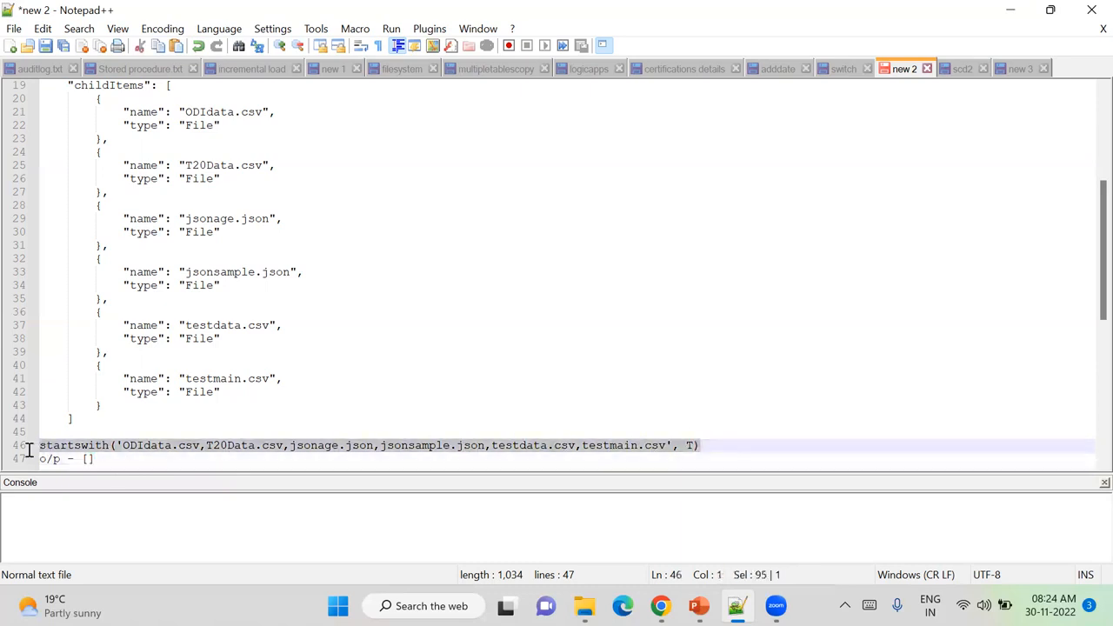
left_click(88, 459)
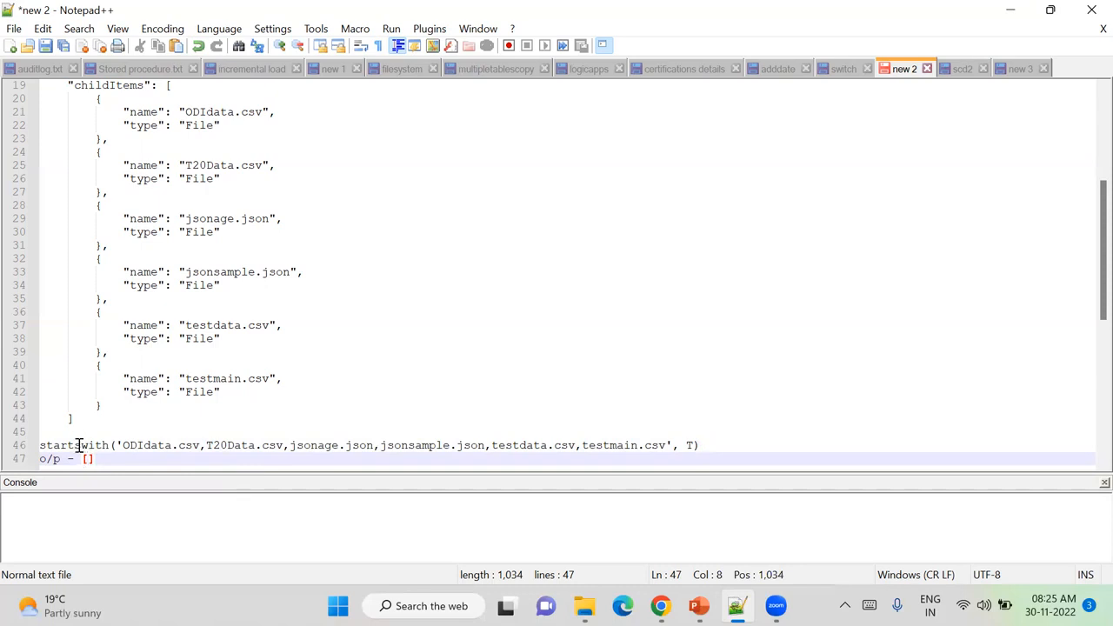
left_click_drag(74, 445, 40, 445)
key("BackSpace")
type("end")
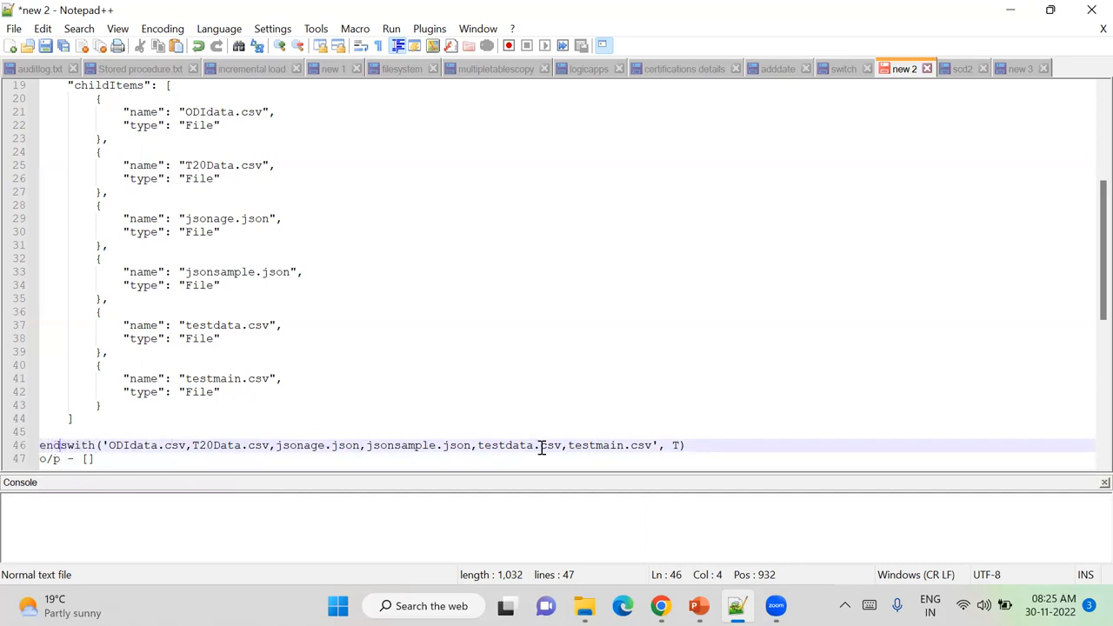
- Replace the second argument of the endswith example with csv
left_click(679, 446)
key("BackSpace")
type("csv")
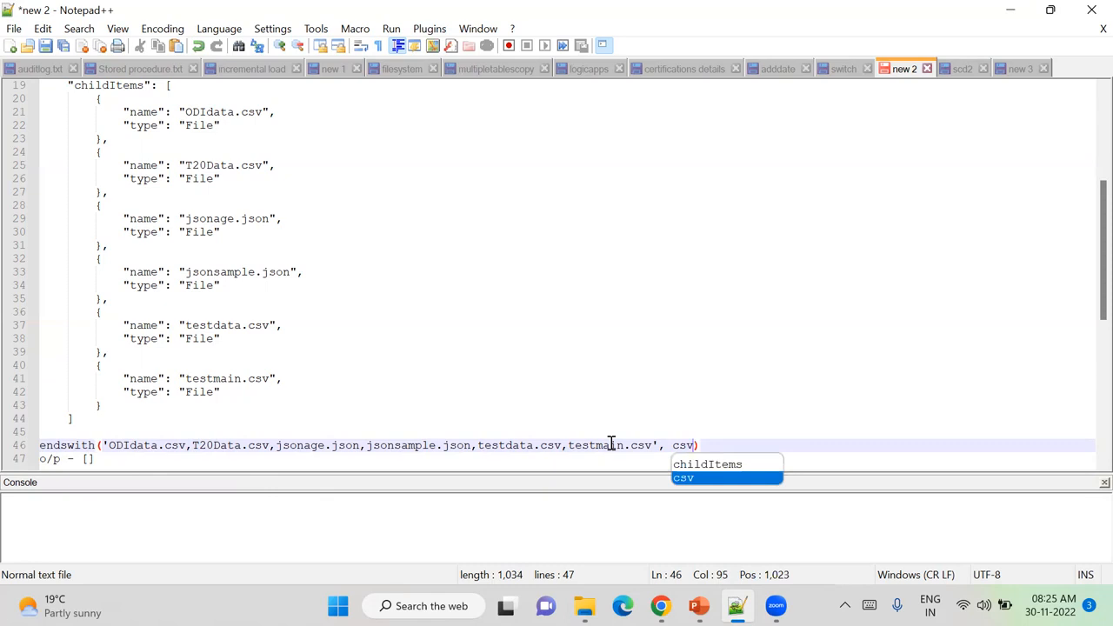
- Replace the second argument of the endswith example with json
key("BackSpace")
key("BackSpace")
key("BackSpace")
type("jsoj")
key("BackSpace")
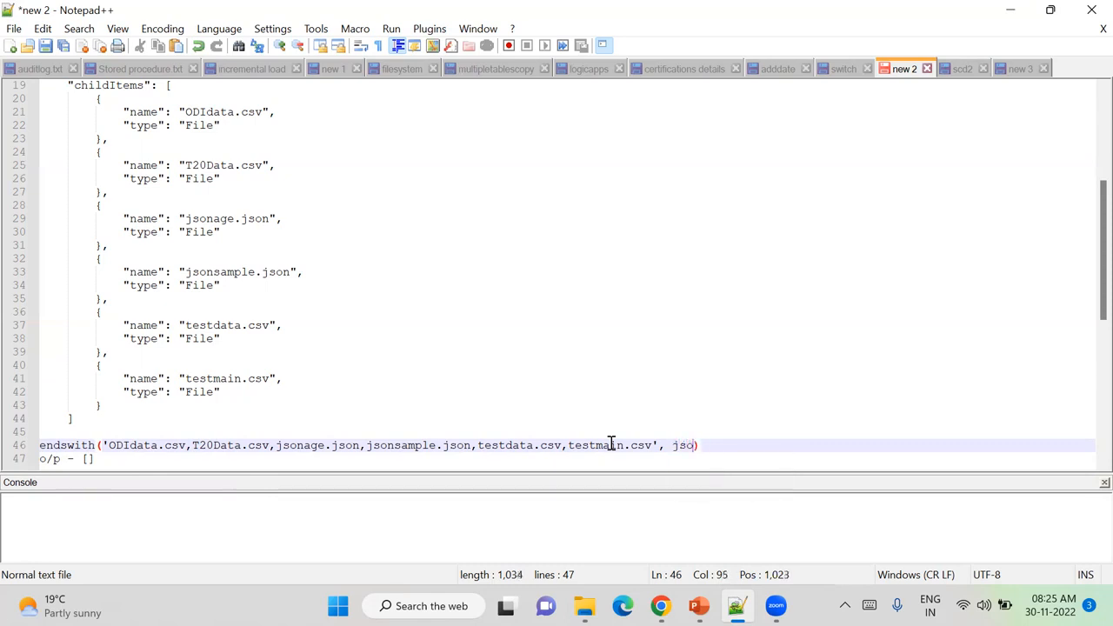
type("n")
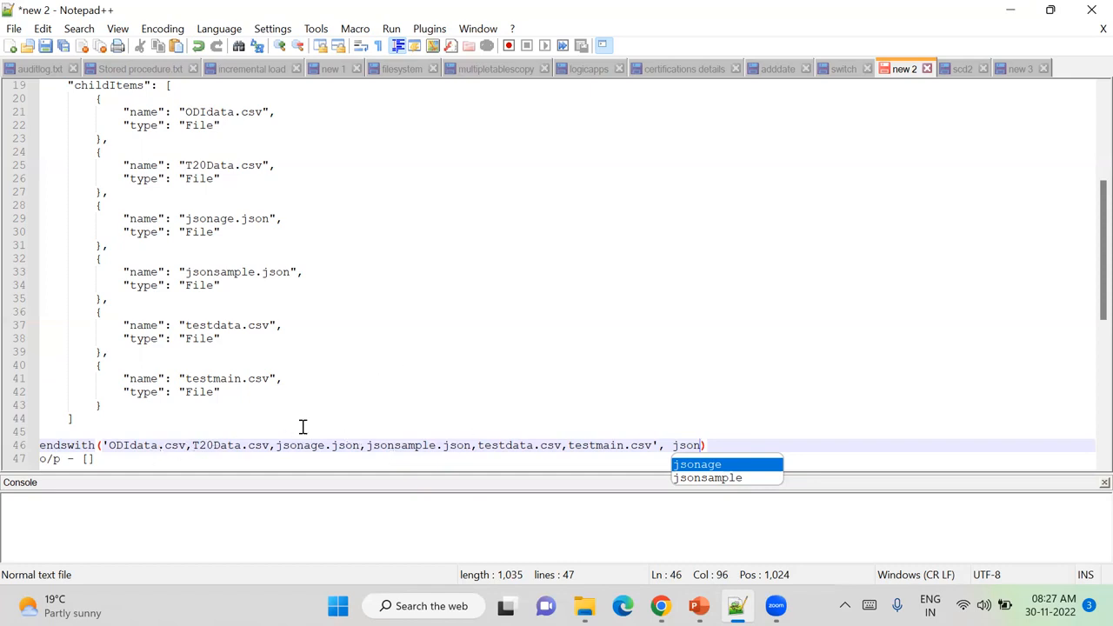
- Replace the ends part of the example's function name with contains
left_click(66, 445)
left_click_drag(66, 445, 33, 445)
type("con")
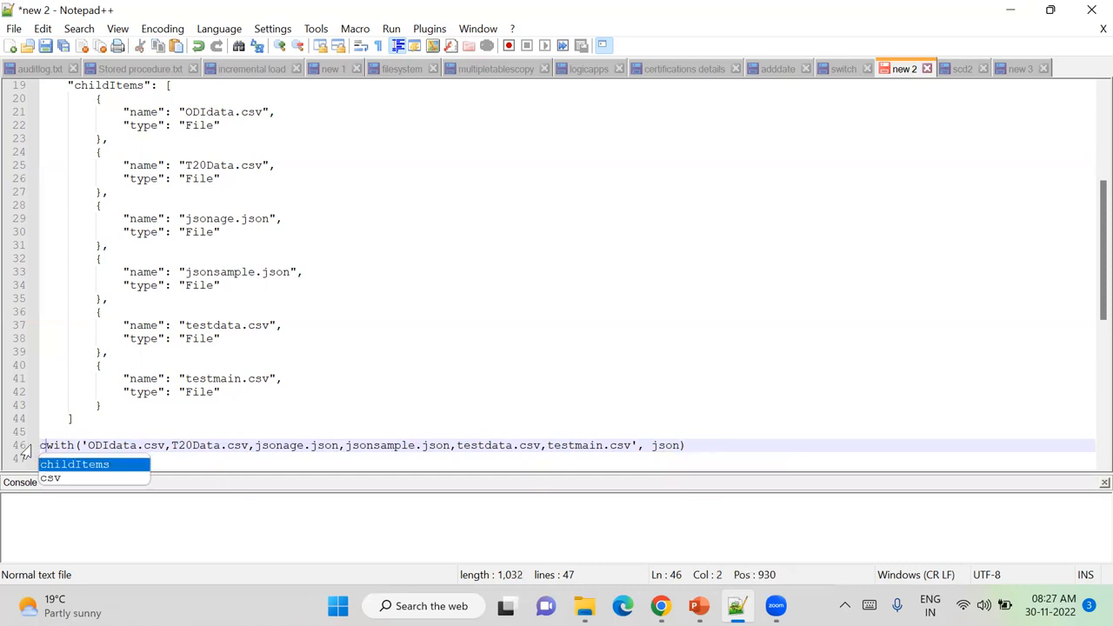
type("tains")
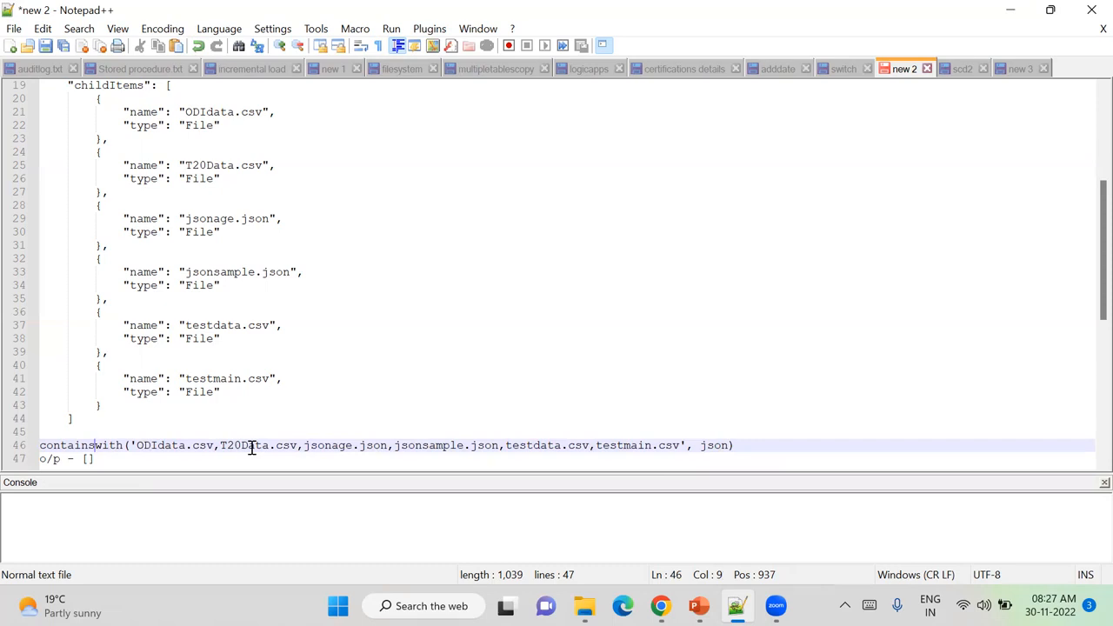
- Replace the second argument of the contains example with data
left_click(728, 445)
key("BackSpace")
key("BackSpace")
key("BackSpace")
key("BackSpace")
type("data")
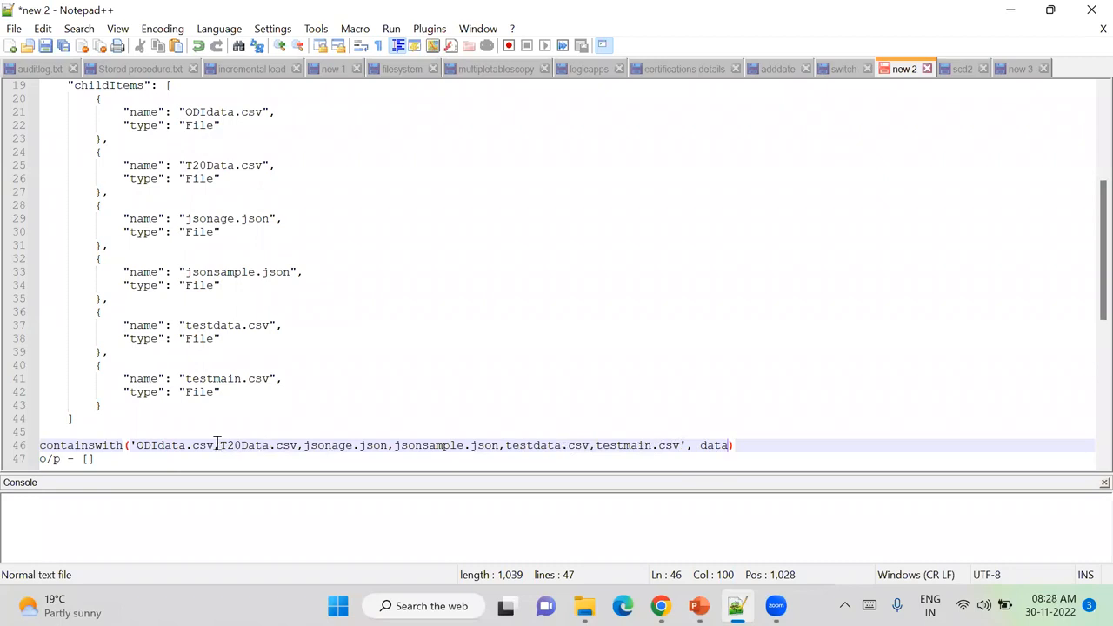
- Change the function name on the example line to sratswith
left_click(73, 447)
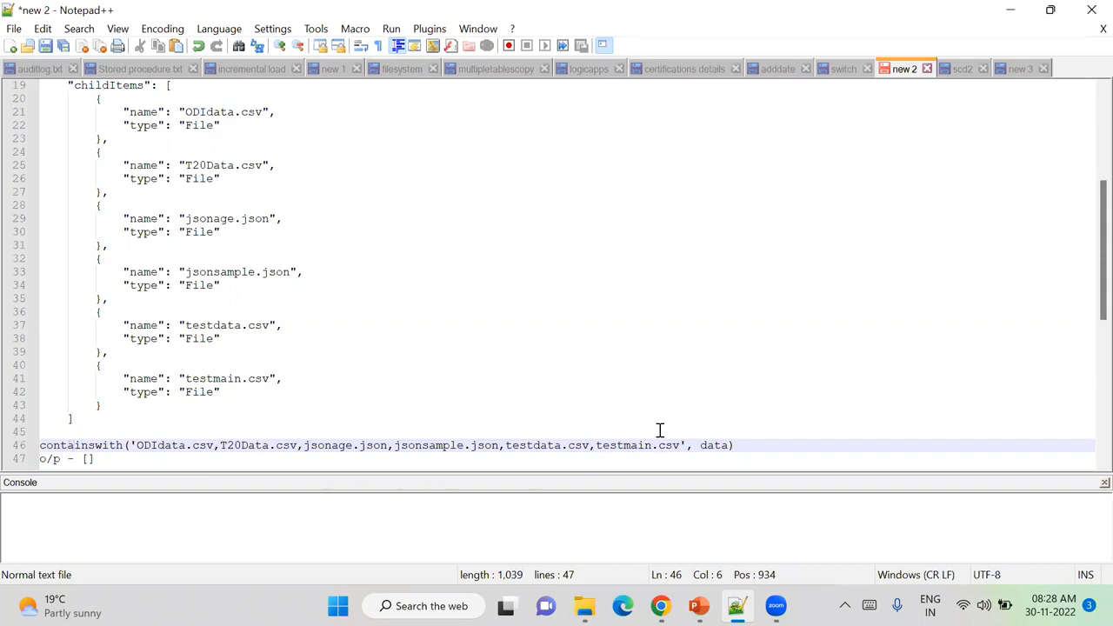
left_click_drag(88, 446, 31, 445)
type("srat")
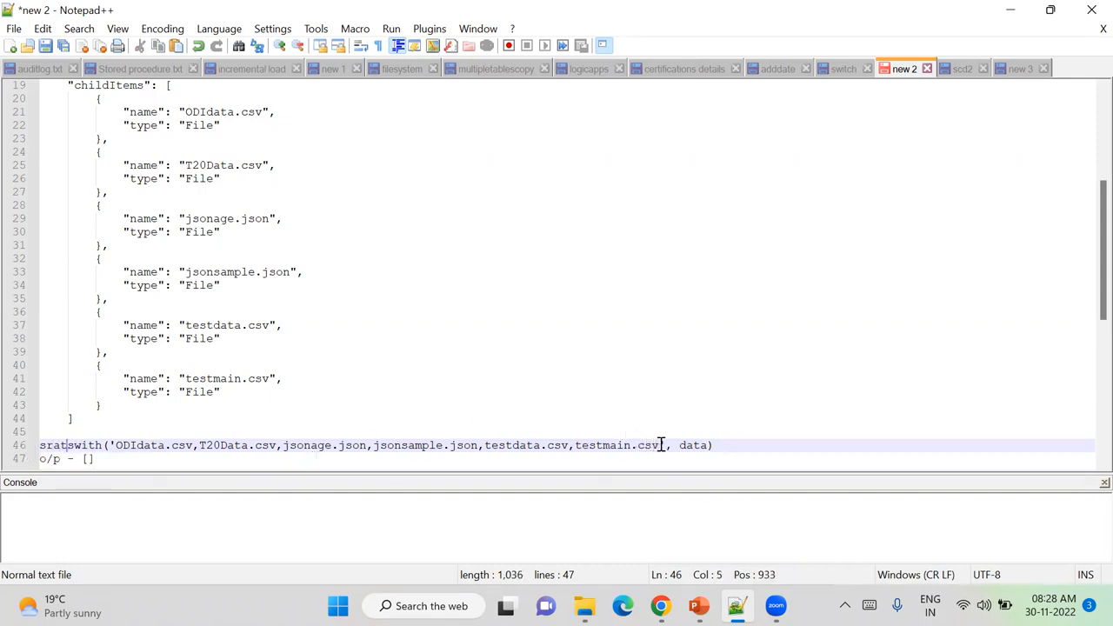
- Replace the file names in the example's first argument with item().name and compare it with the first child item's name and type keys
left_click_drag(659, 445, 119, 444)
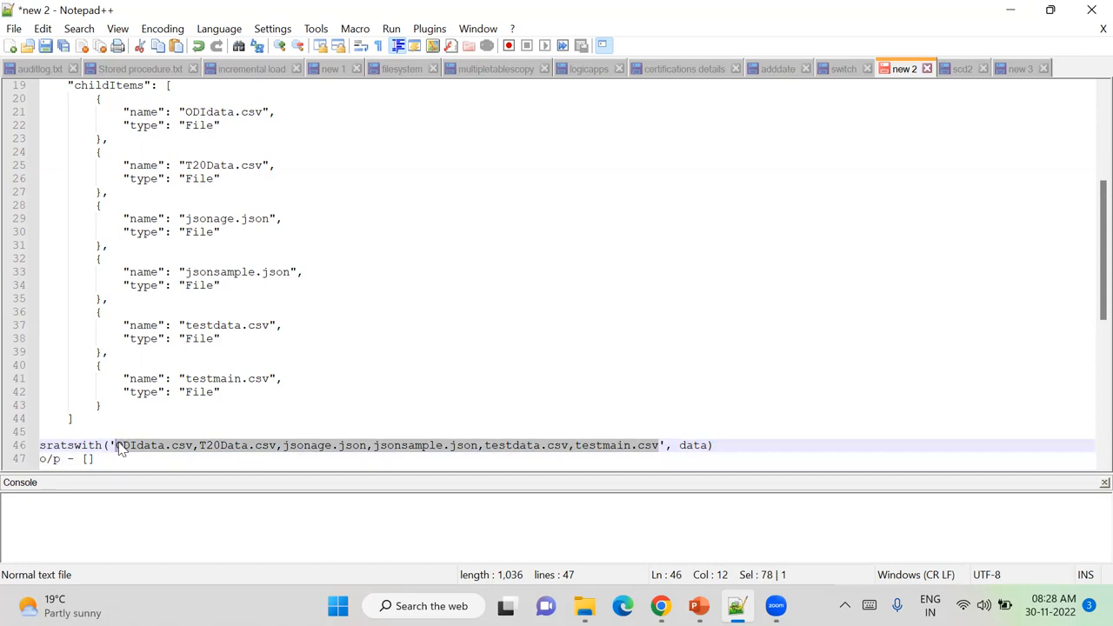
key("Delete")
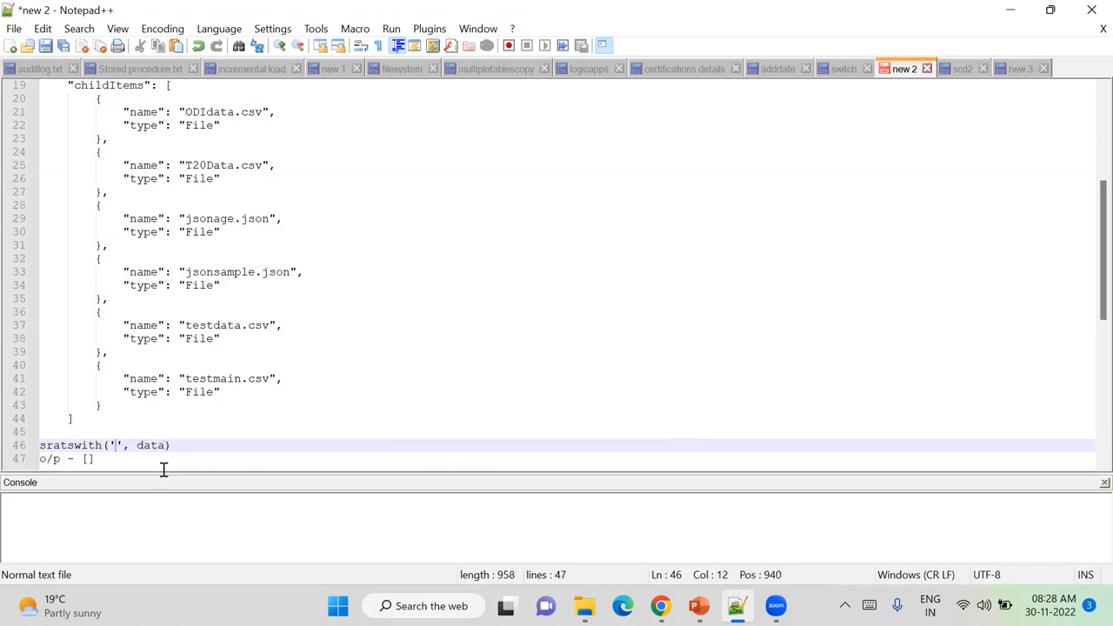
type("iteam")
key("BackSpace")
key("BackSpace")
type("m().name")
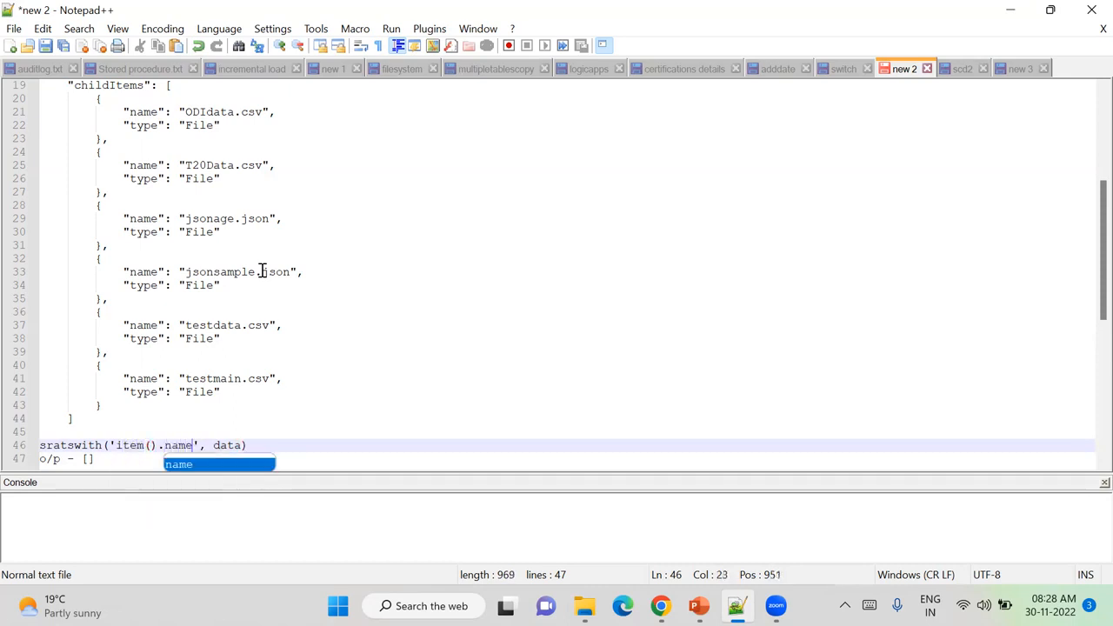
left_click(137, 112)
left_click(143, 124)
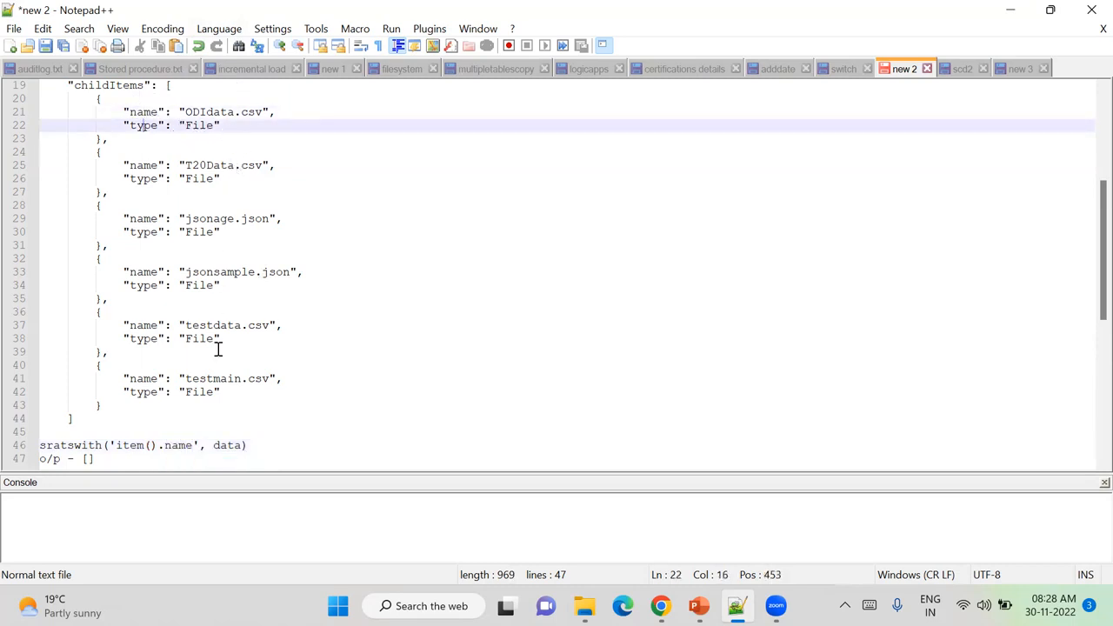
left_click(139, 112)
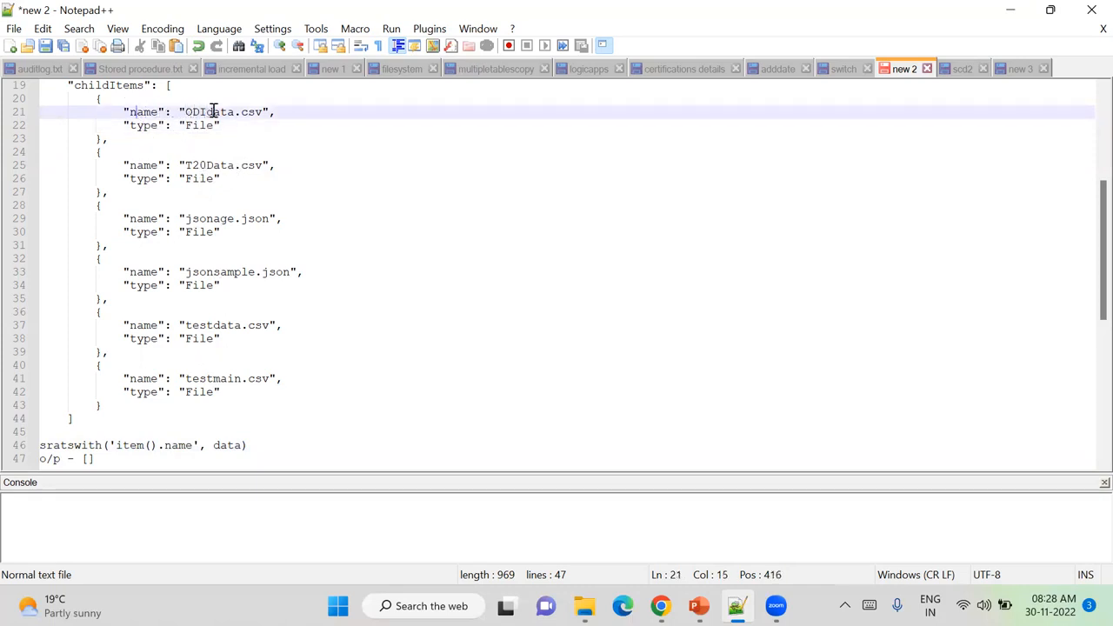
left_click(145, 445)
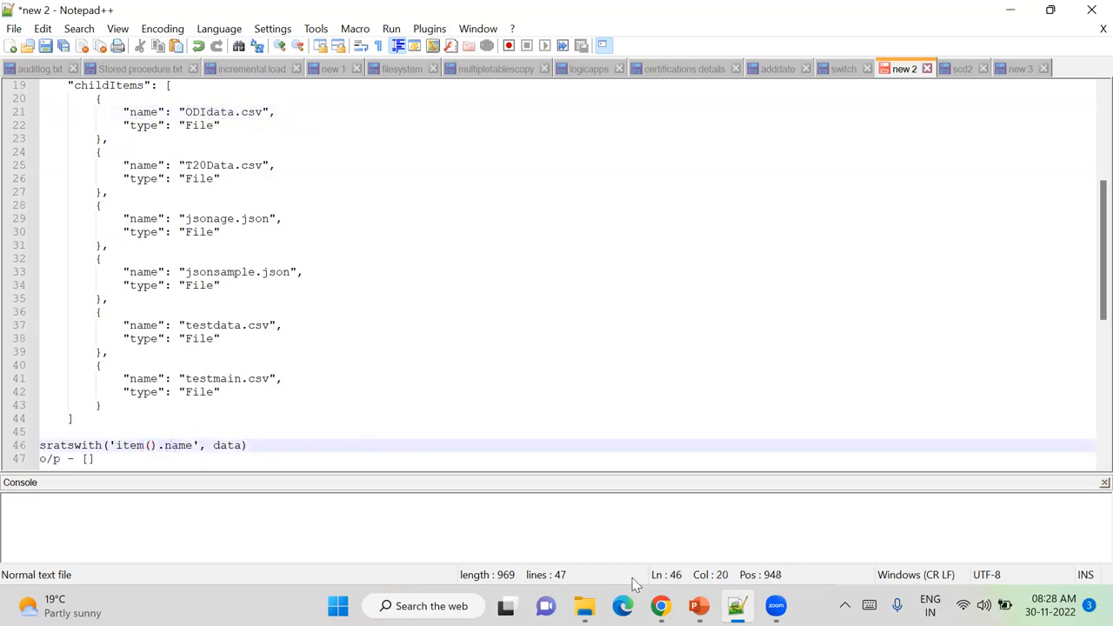
- Switch to Azure Data Factory, cancel the empty expression builder and compare the Filter's settings with the Notepad++ example
left_click(661, 606)
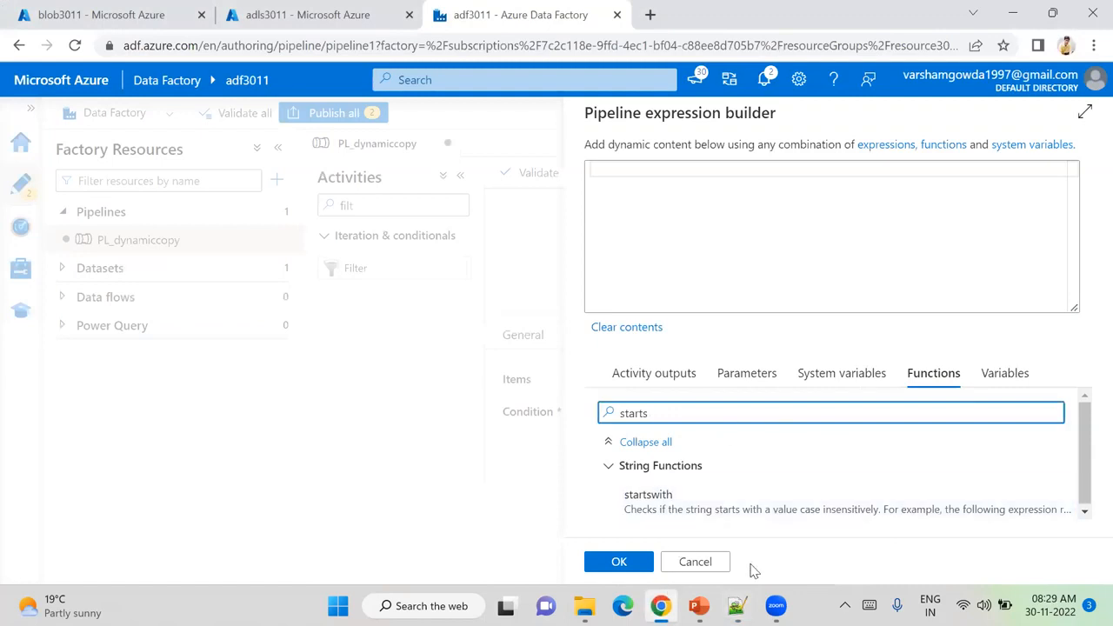
left_click(708, 562)
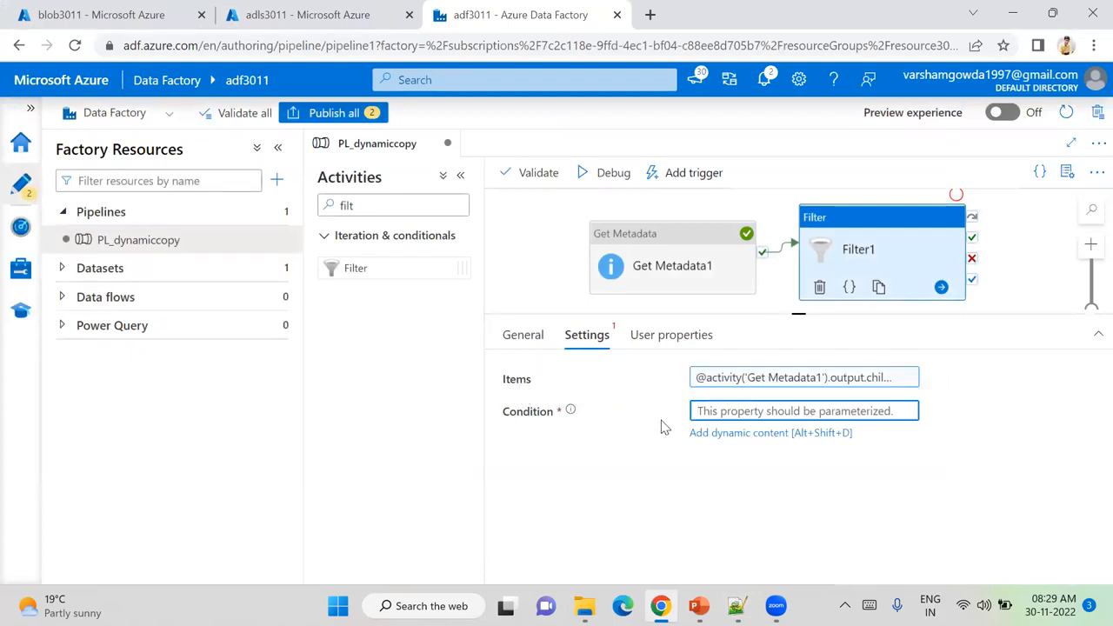
mouse_move(735, 606)
left_click(737, 520)
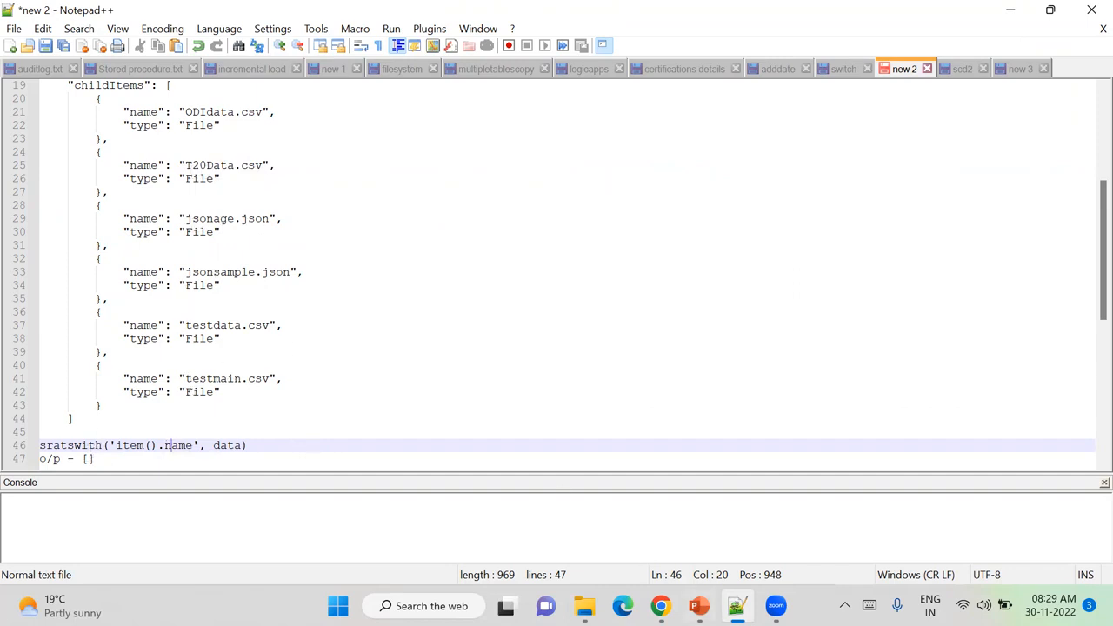
mouse_move(661, 606)
left_click(658, 511)
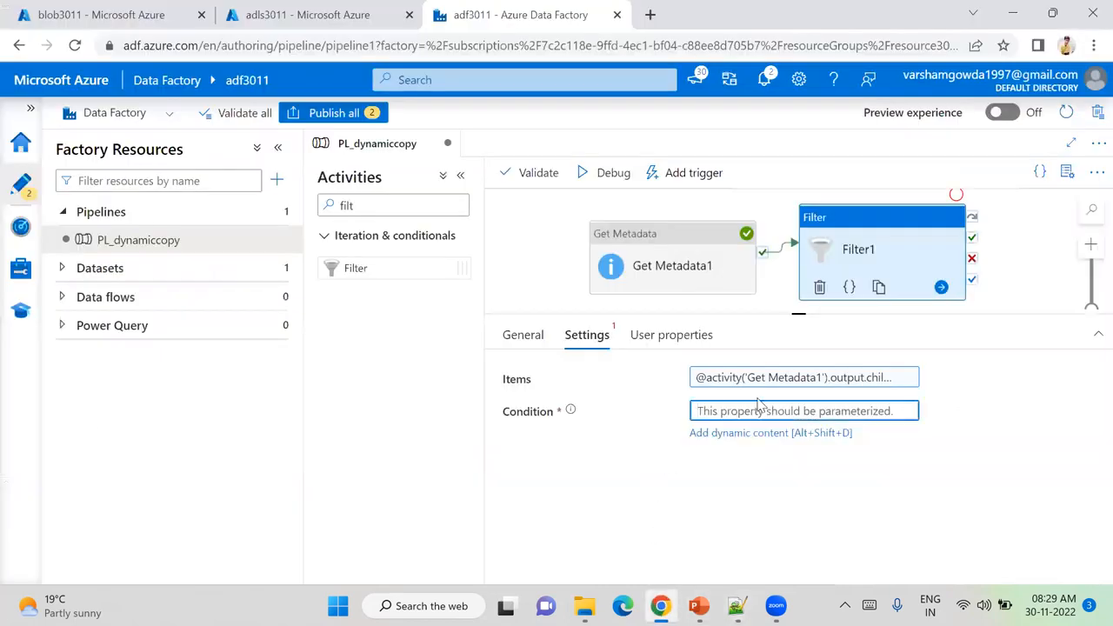
- Open the expression builder for the Filter1 condition and insert the startswith string function
left_click(776, 434)
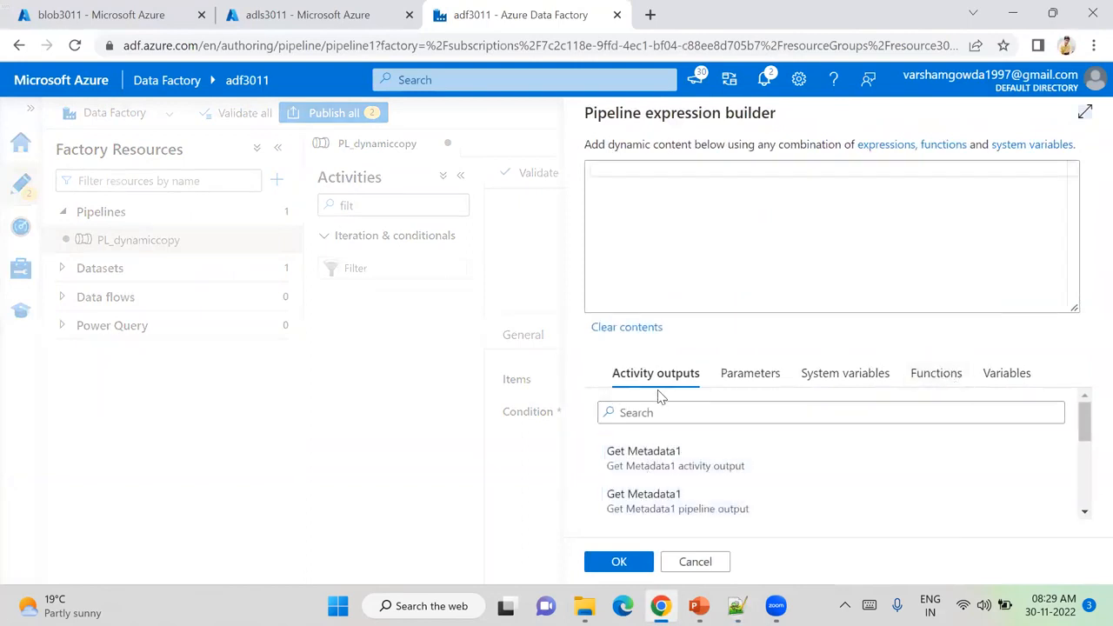
left_click(924, 373)
left_click(865, 412)
type("starts")
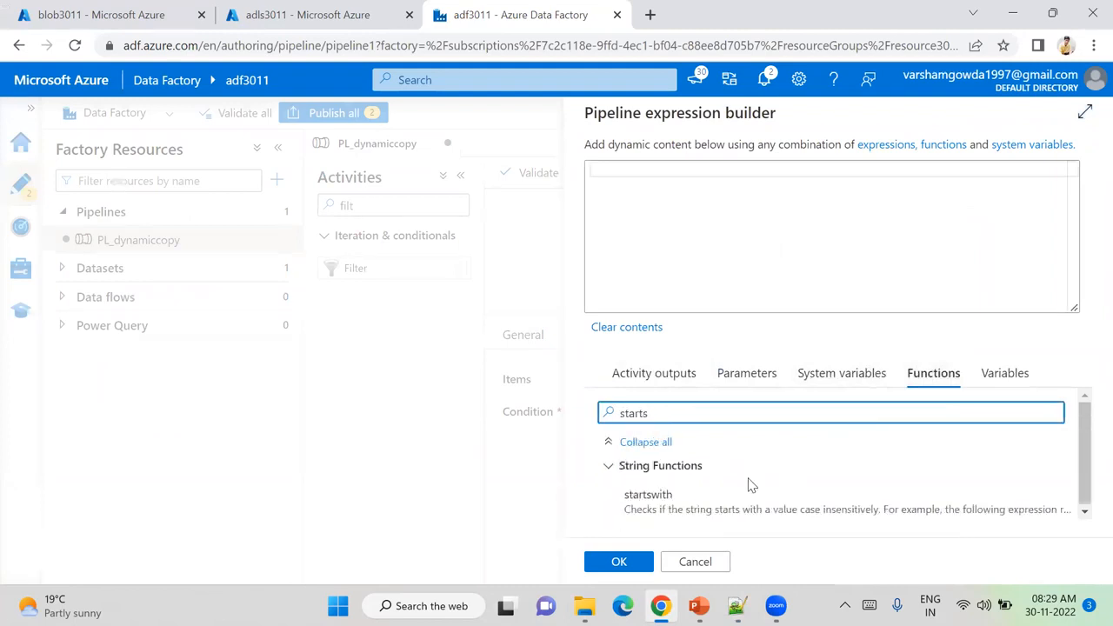
left_click(701, 504)
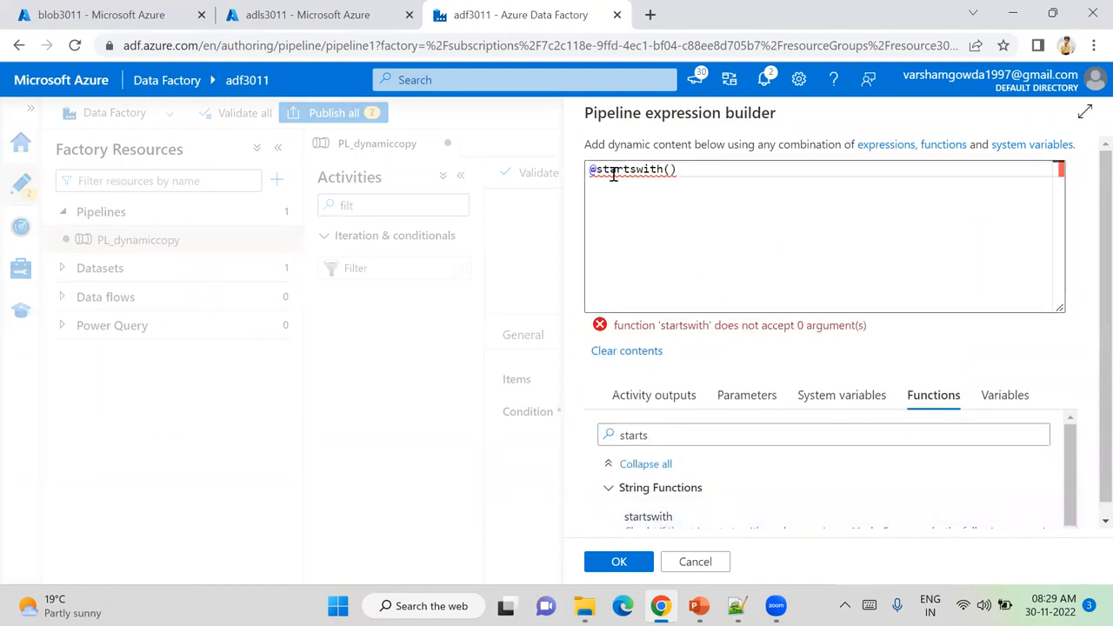
- Fill the startswith function's arguments with item().name and test, separated by a comma
left_click(669, 170)
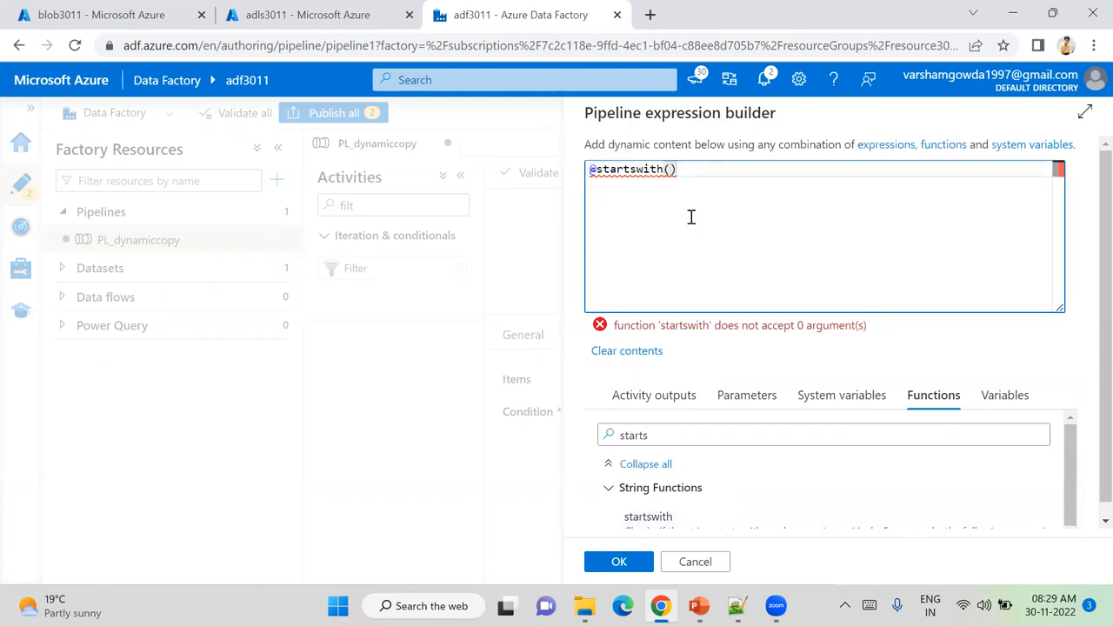
type("item")
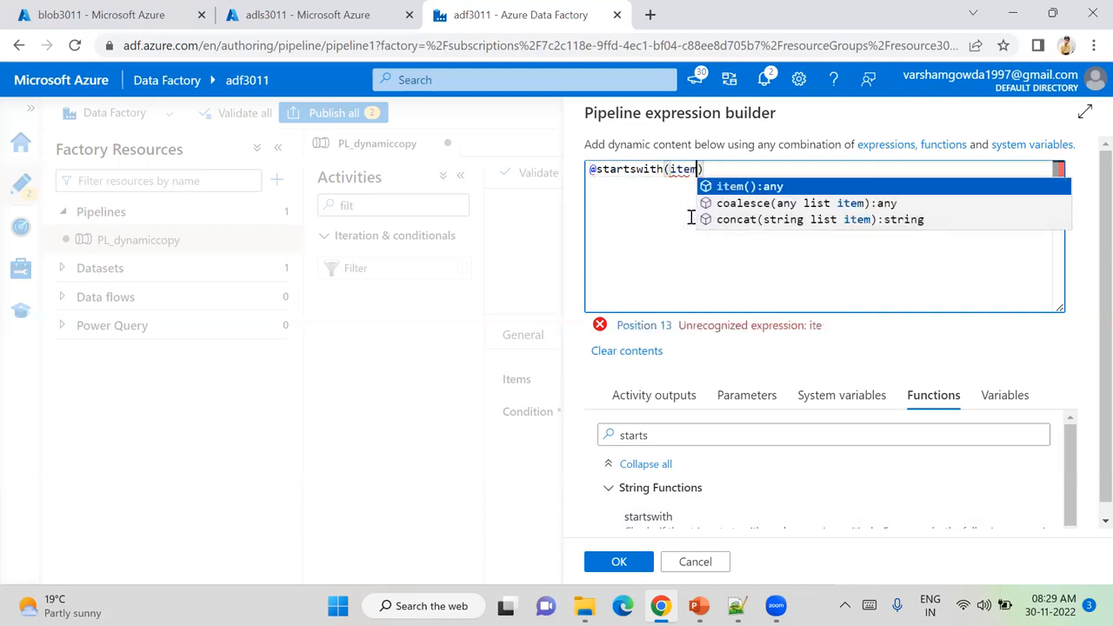
type("(")
type(")")
type(".name")
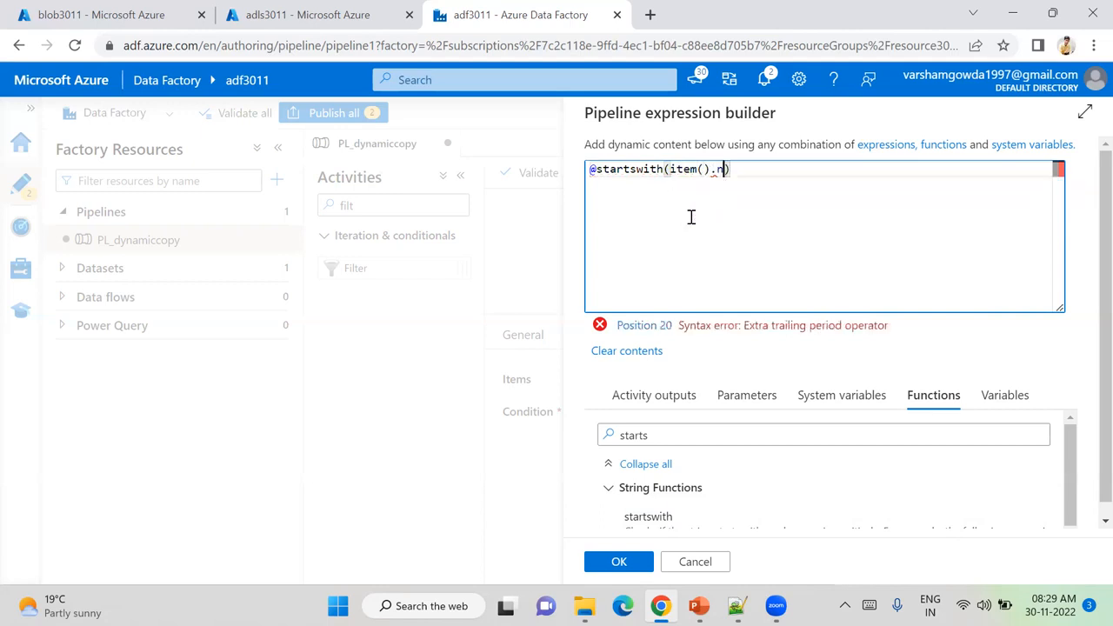
type(",")
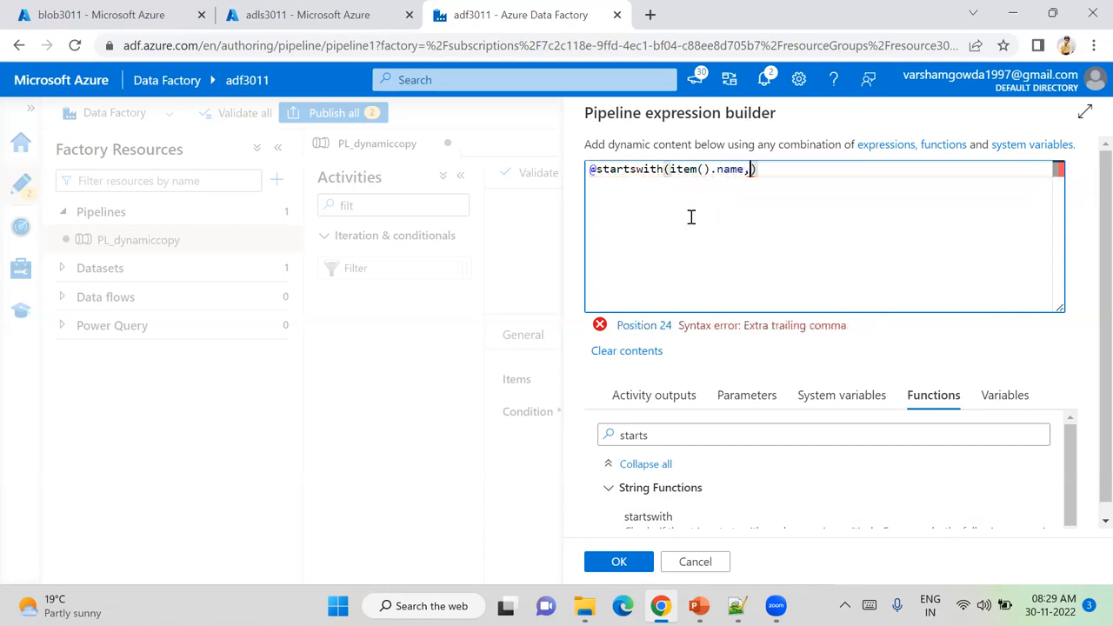
type(" test")
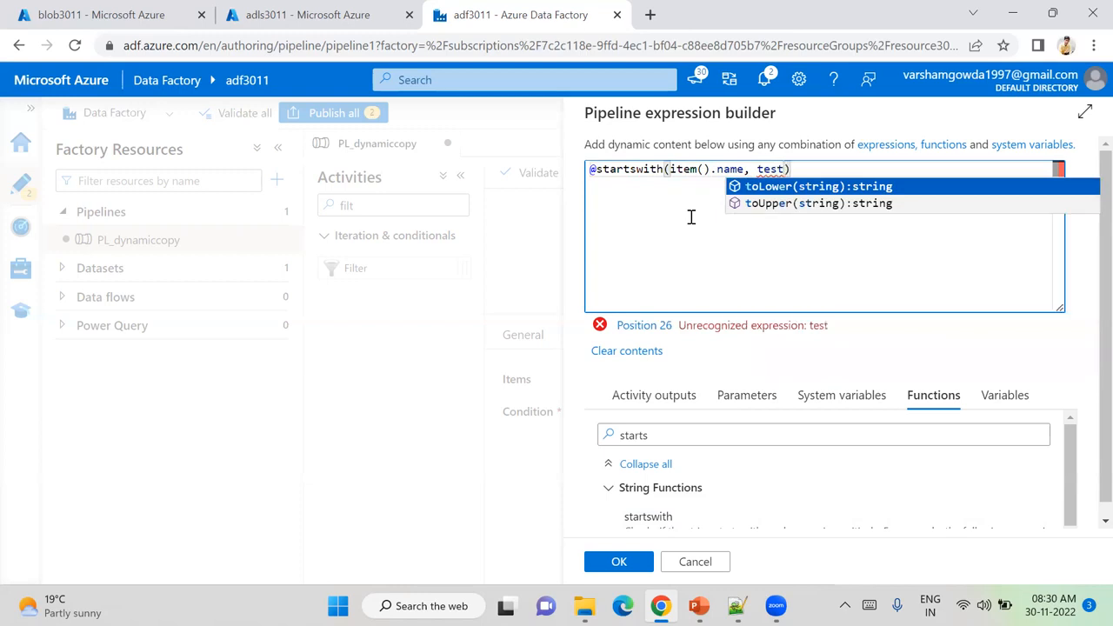
left_click(697, 235)
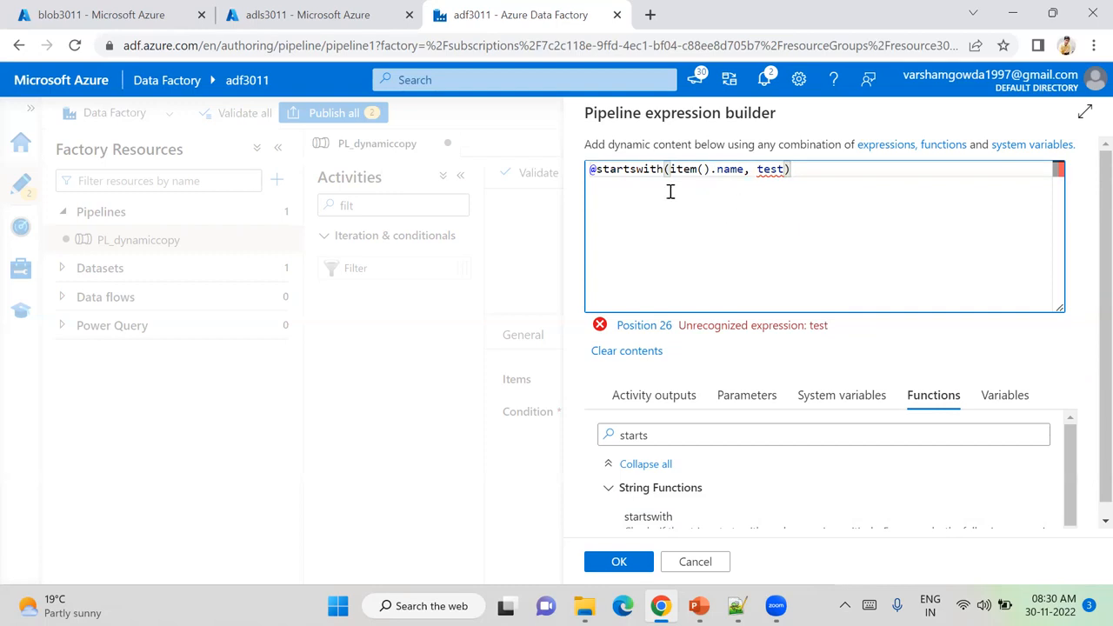
left_click(755, 169)
type("'")
key("shift+Right")
key("shift+Right")
key("shift+Right")
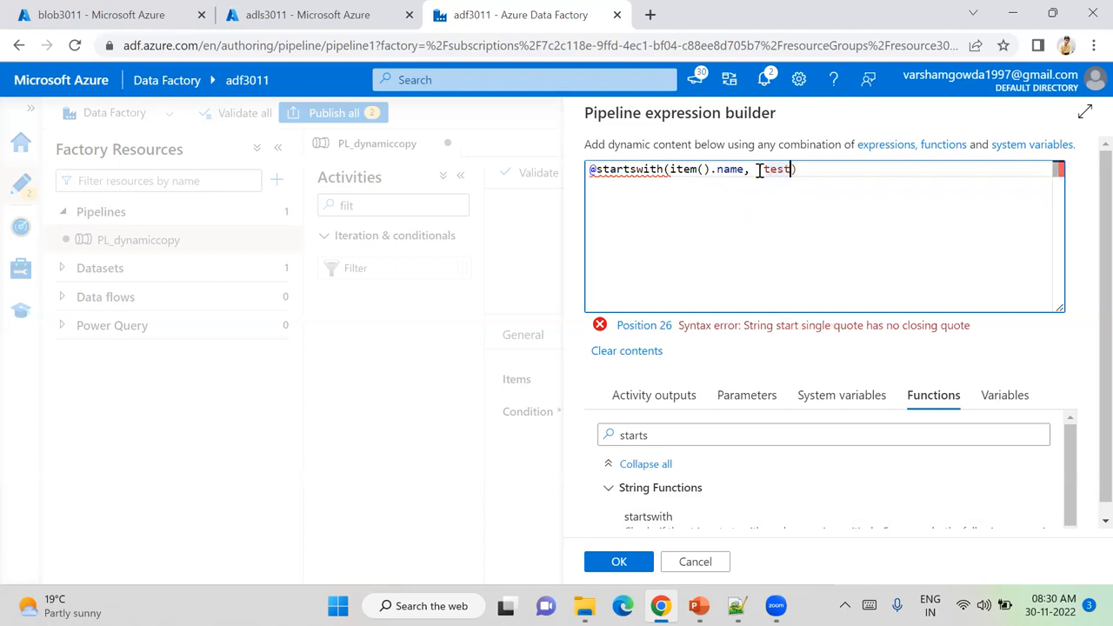
type("'")
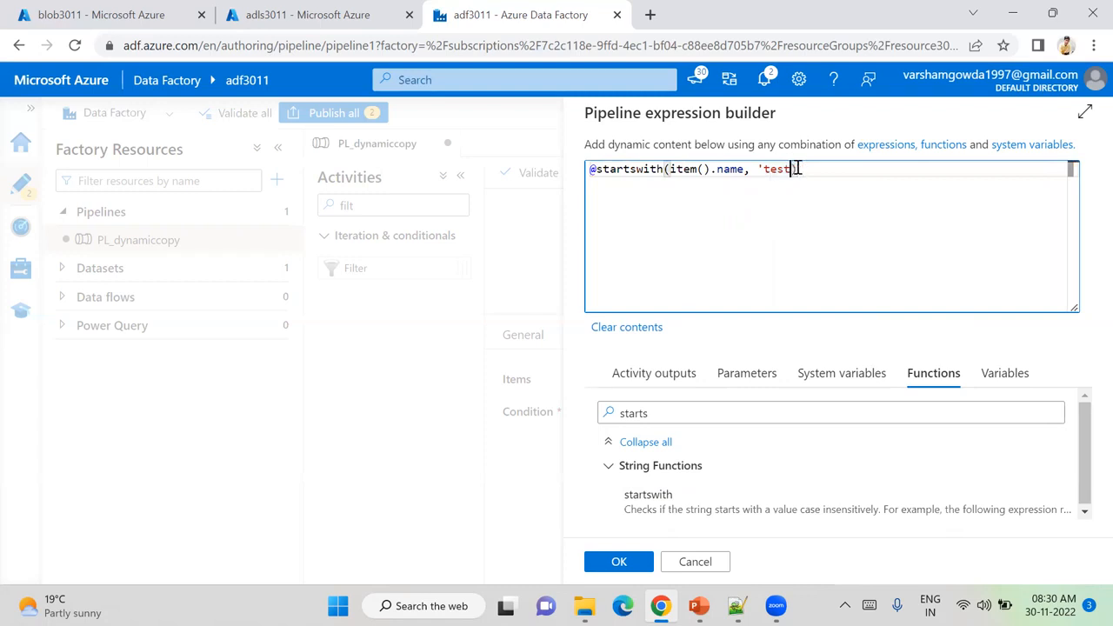
key("BackSpace")
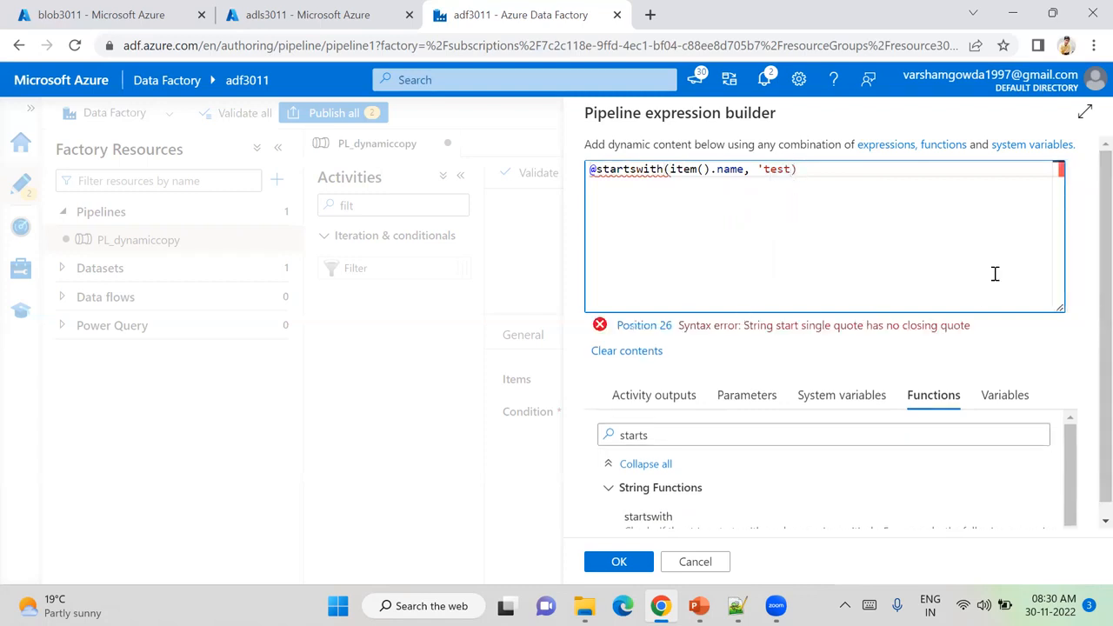
type("'")
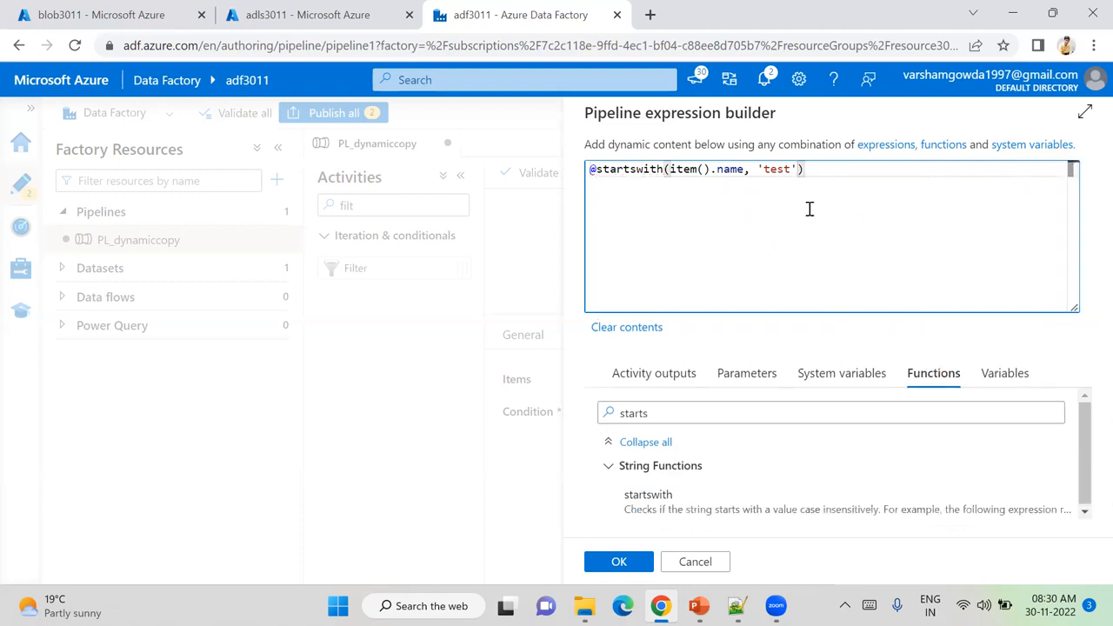
mouse_move(628, 176)
left_click(608, 569)
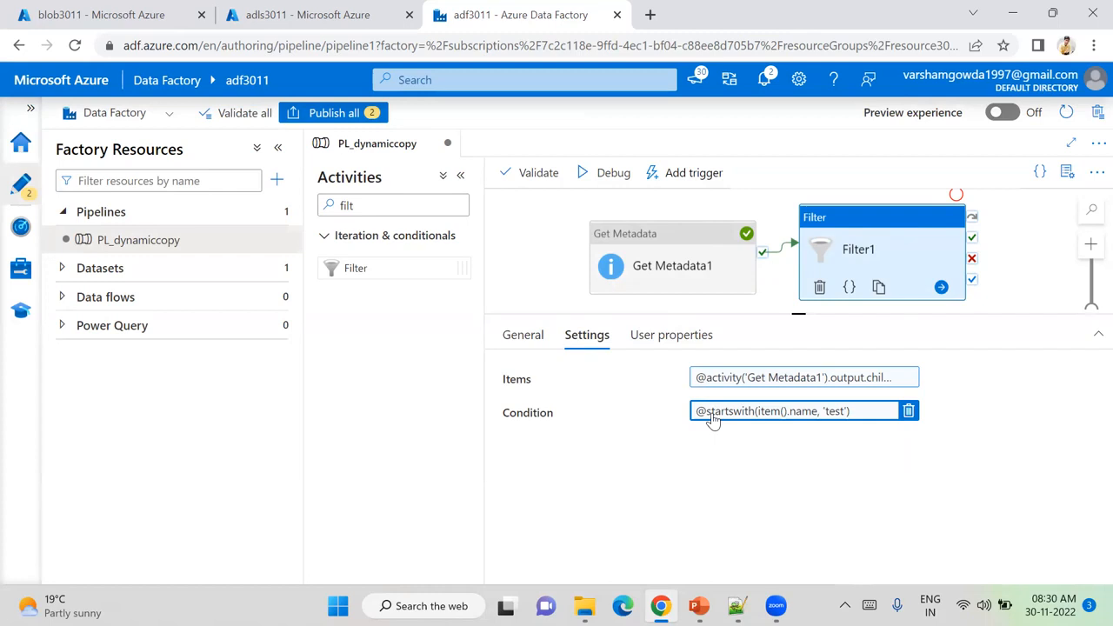
- Debug the PL_dynamiccopy pipeline, collapse the activities list and refresh the run status
left_click(588, 173)
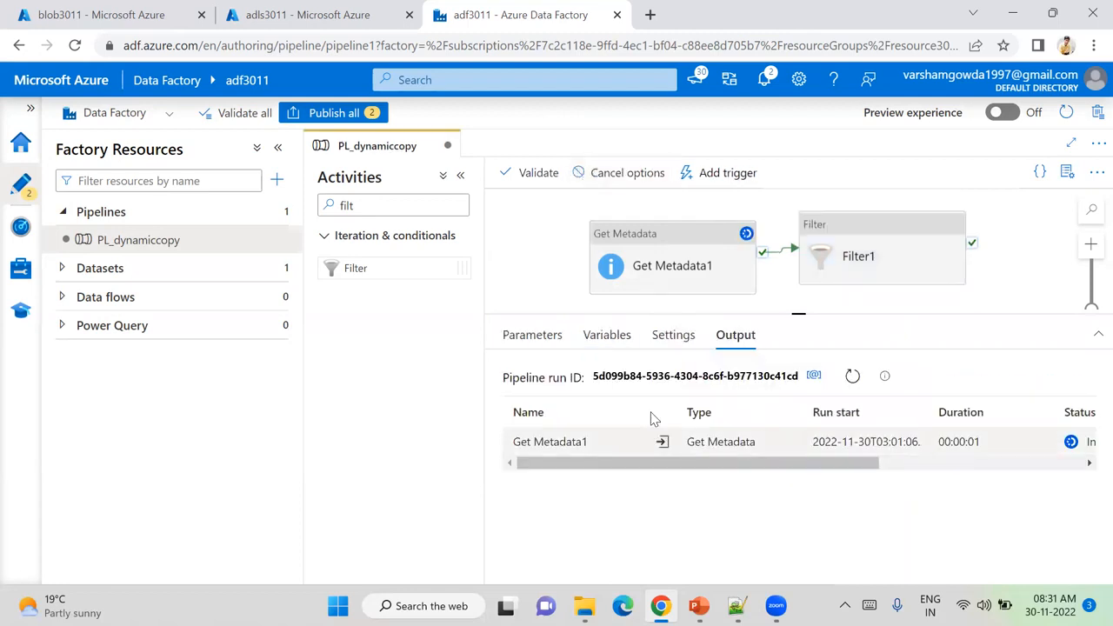
left_click(460, 177)
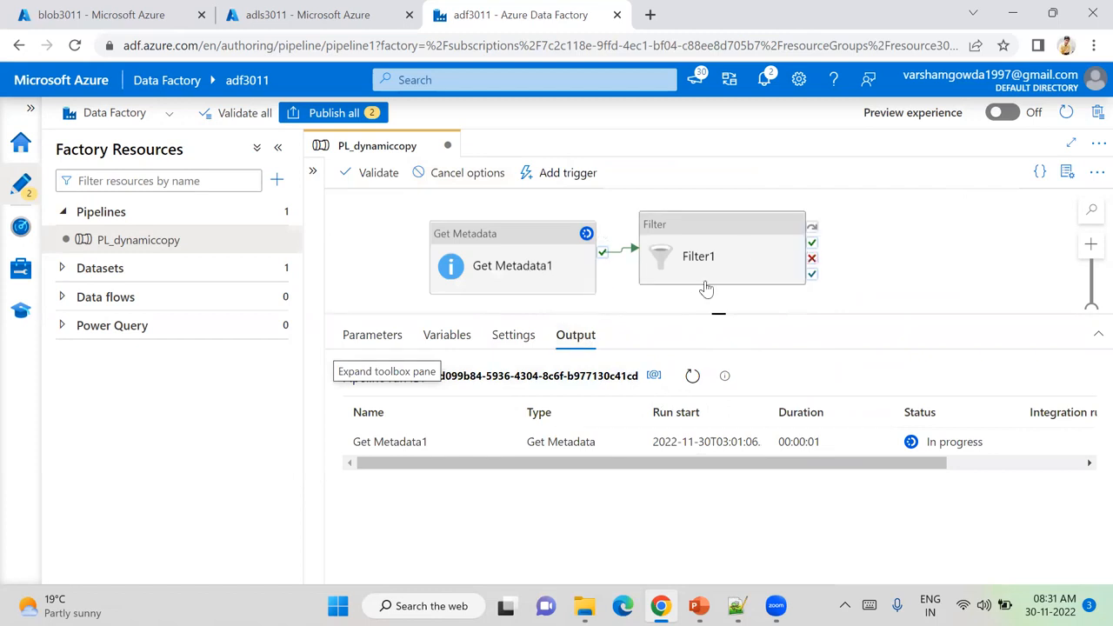
left_click(691, 377)
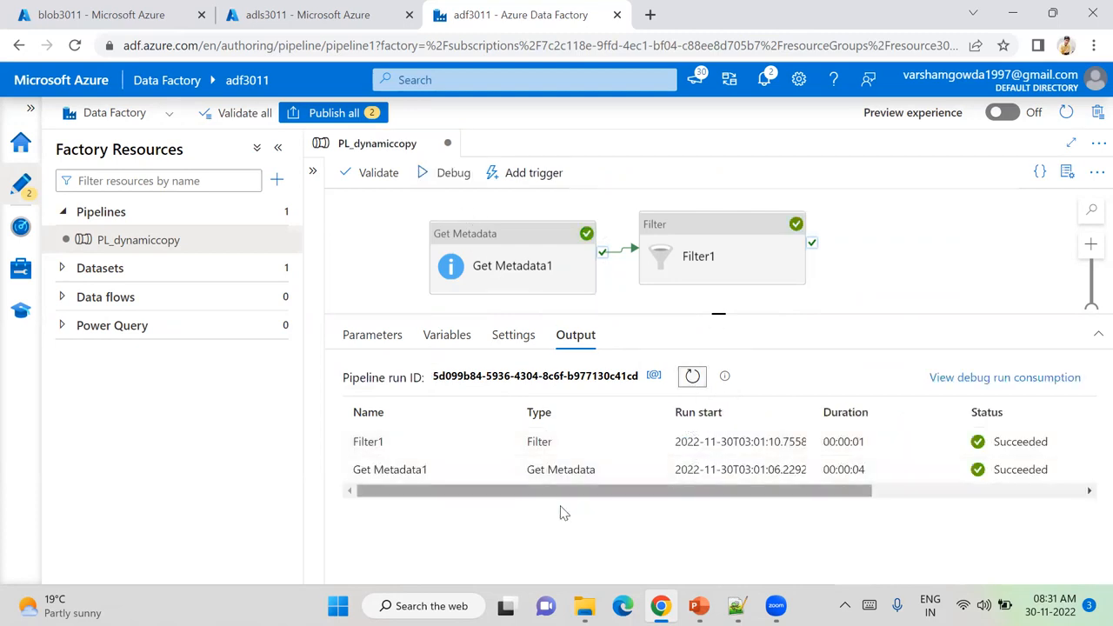
- Review the child items in the debug run's Get Metadata1 output and close it
left_click(503, 469)
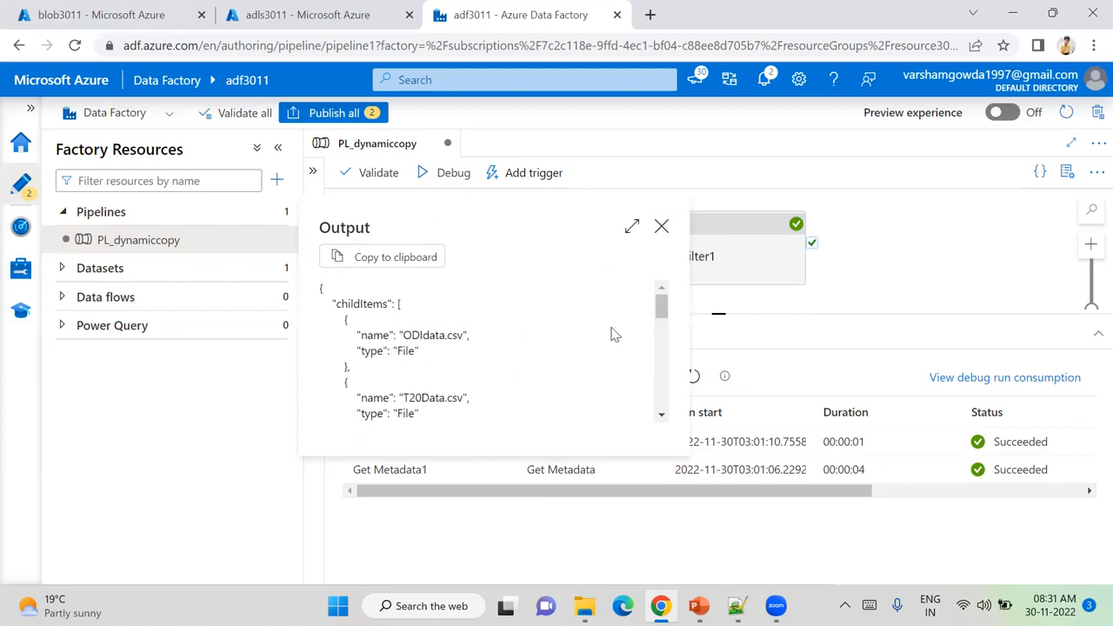
left_click_drag(660, 306, 661, 224)
left_click(660, 226)
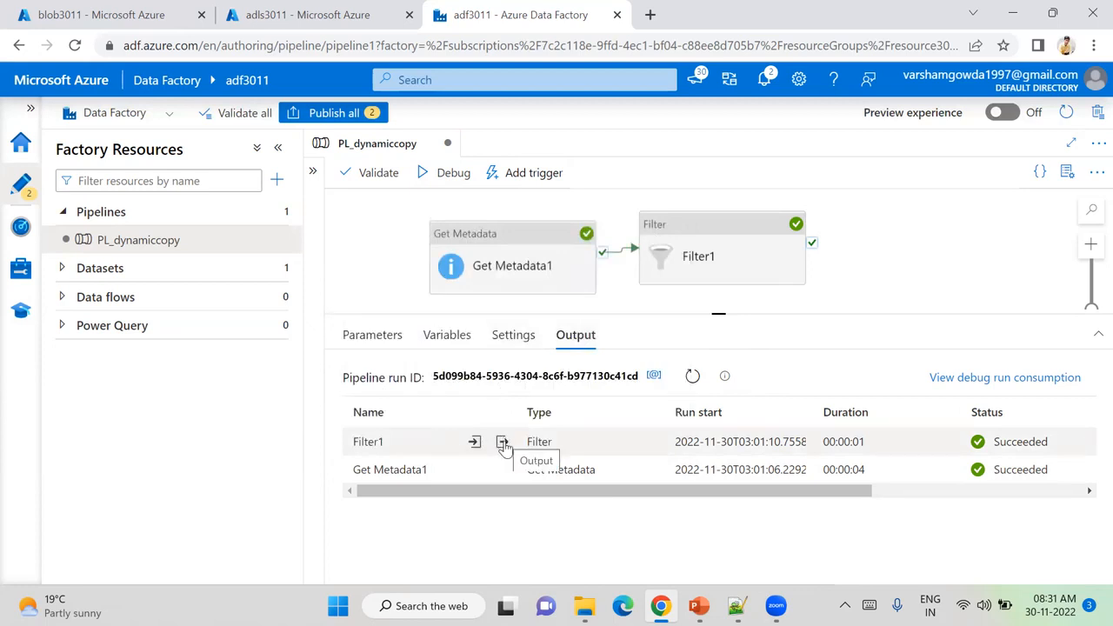
- Examine Filter1's debug output, comparing its item counts and file names with the child items listed in Notepad++
left_click(503, 444)
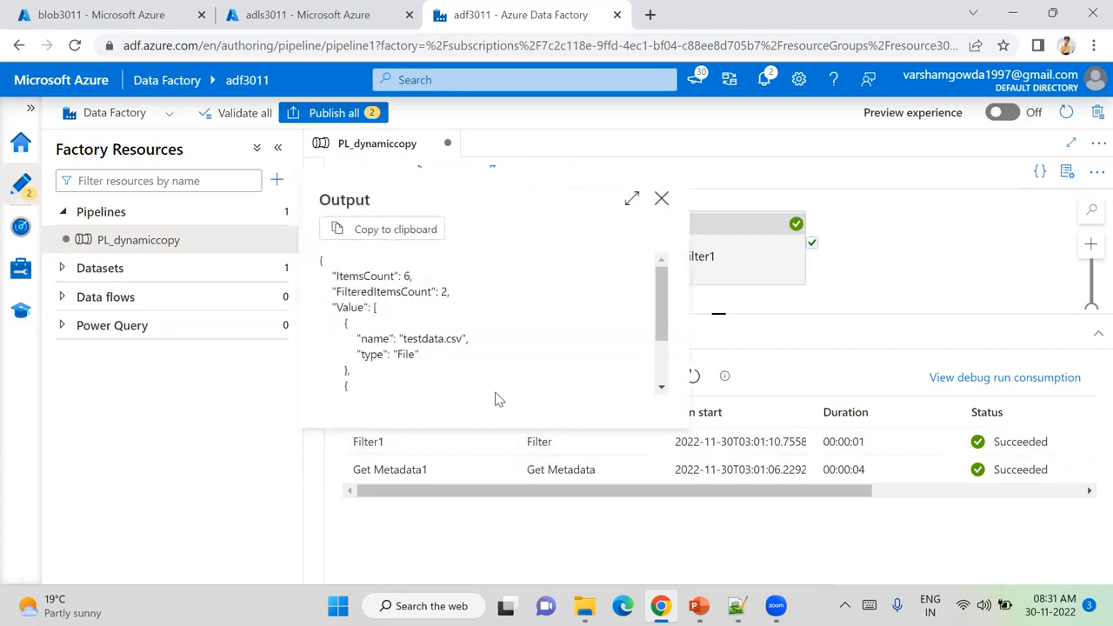
left_click_drag(357, 277, 423, 283)
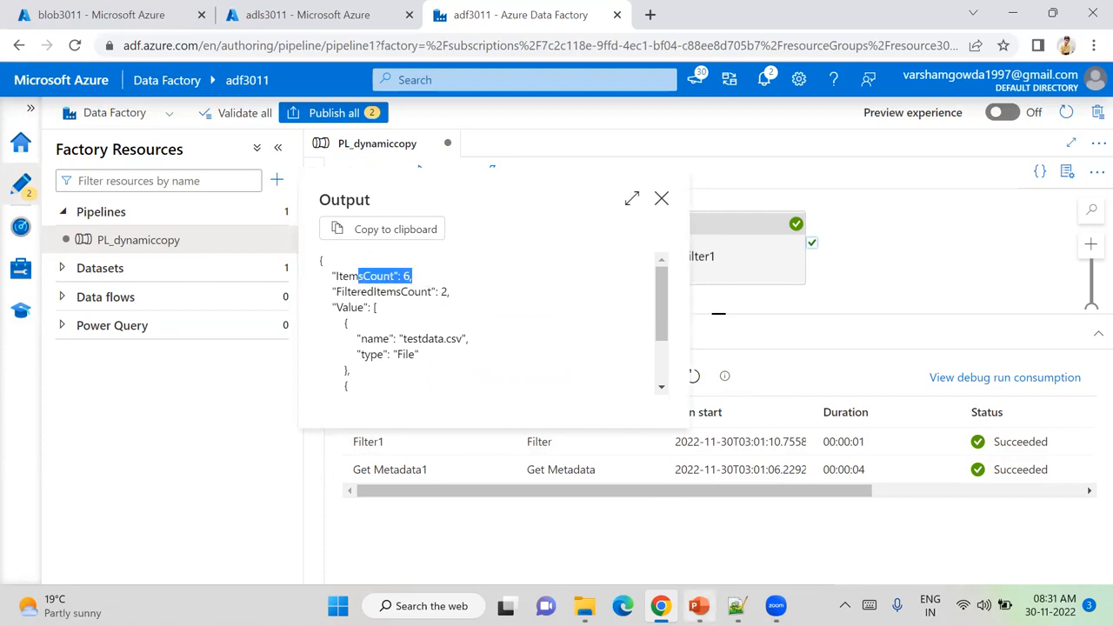
left_click(736, 606)
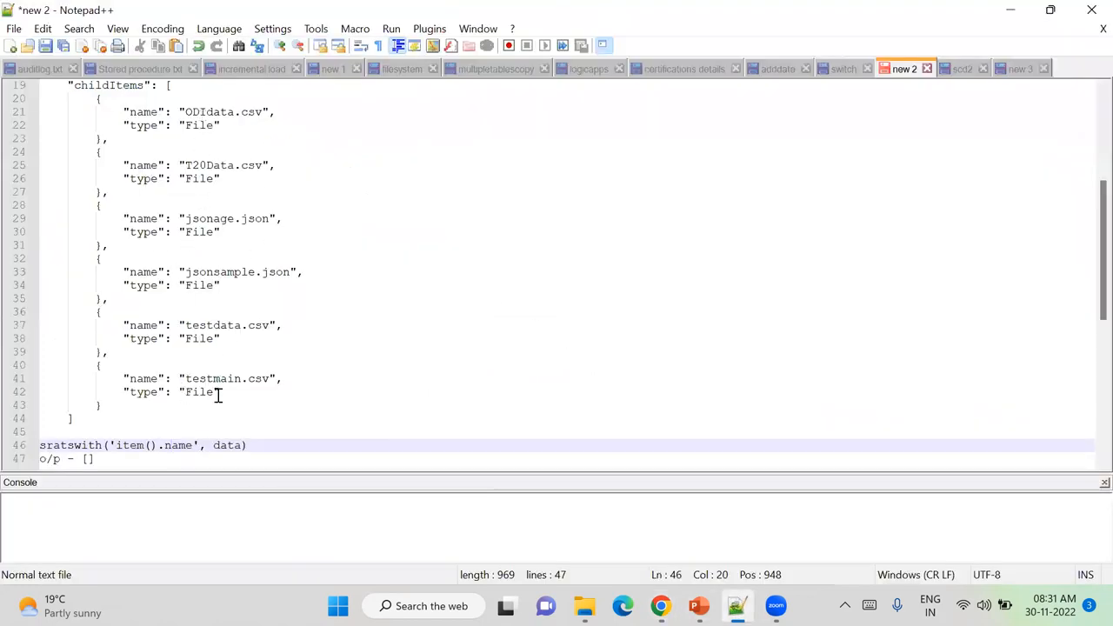
mouse_move(661, 606)
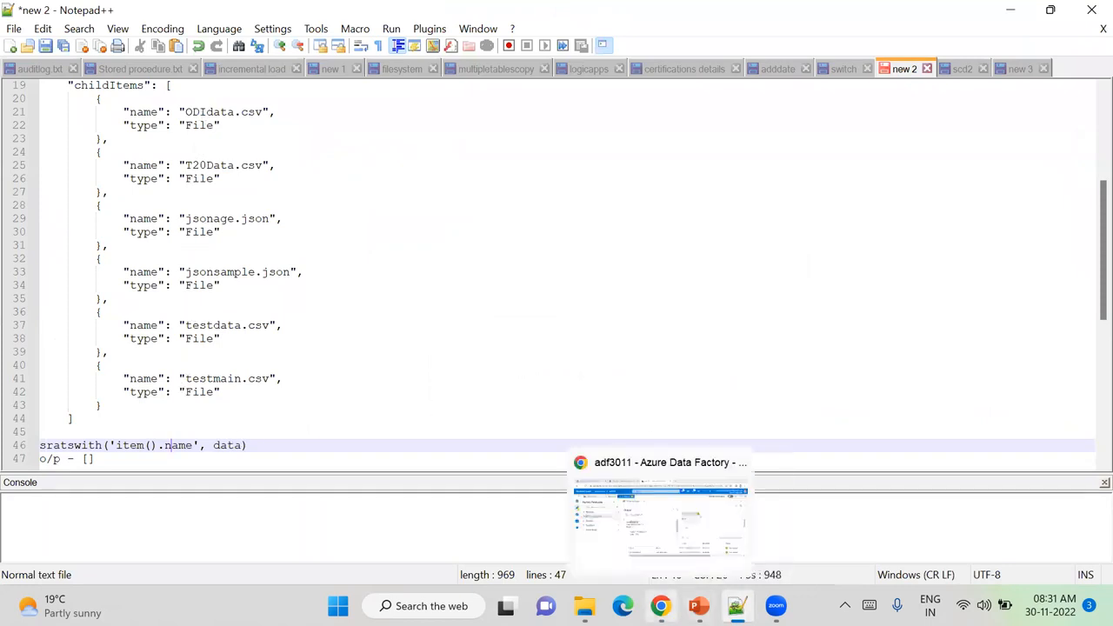
left_click(658, 526)
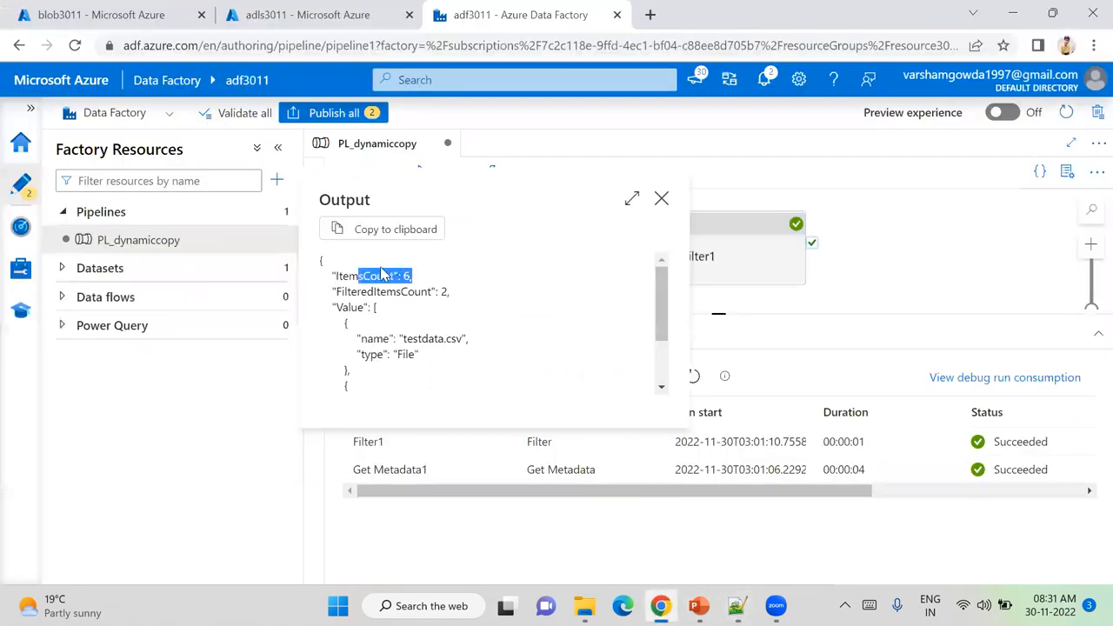
left_click_drag(382, 274, 414, 275)
left_click(374, 292)
left_click_drag(374, 292, 460, 300)
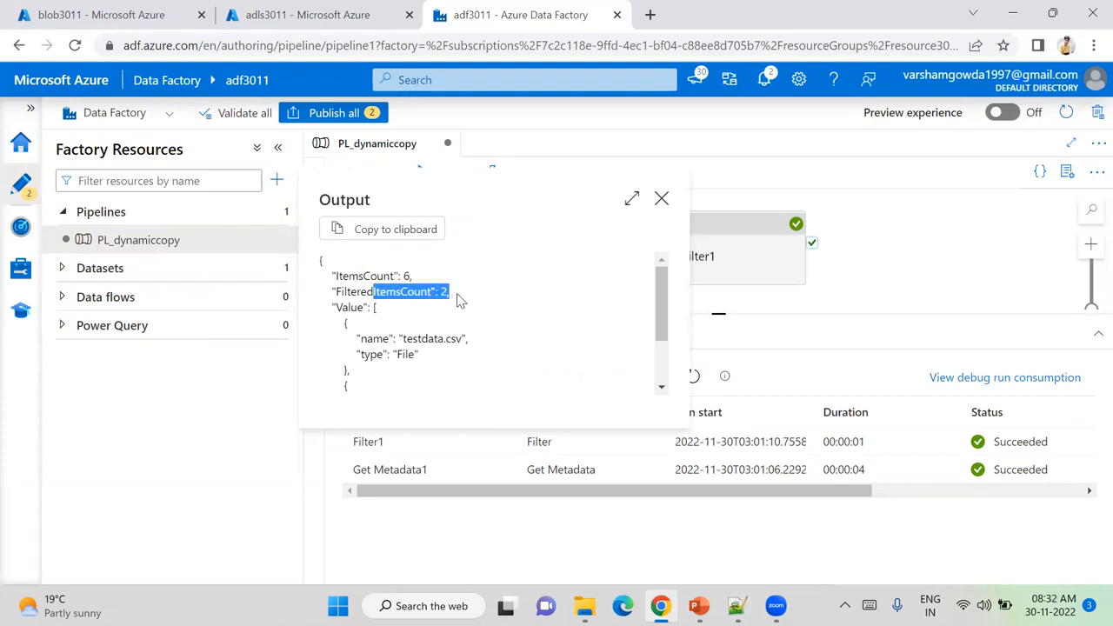
left_click(460, 300)
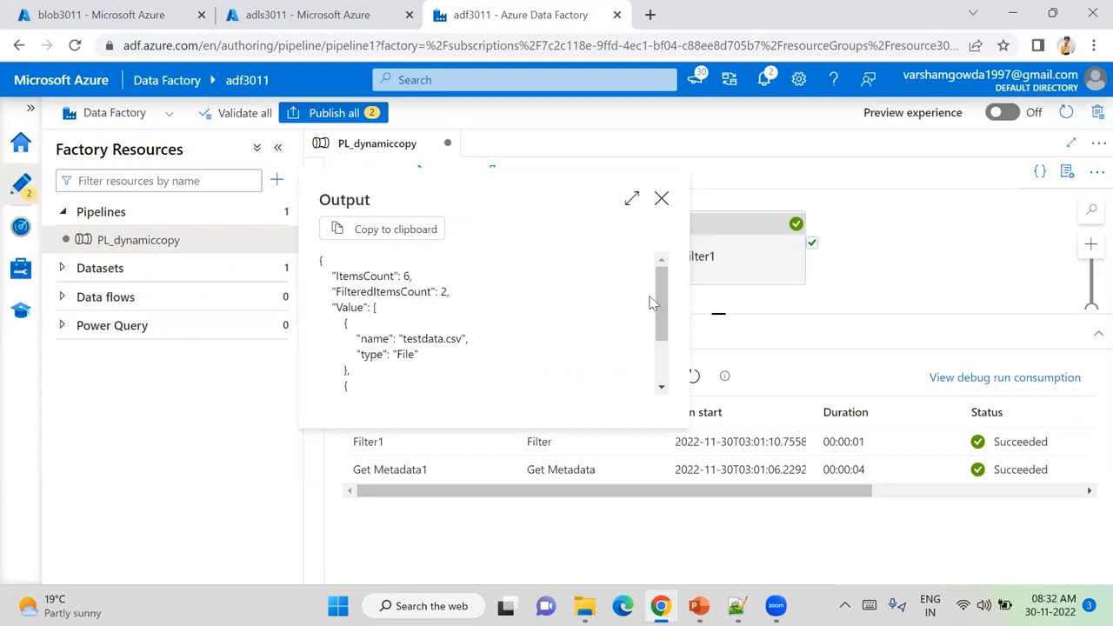
scroll(663, 310, "down", 1)
scroll(662, 310, "down", 2)
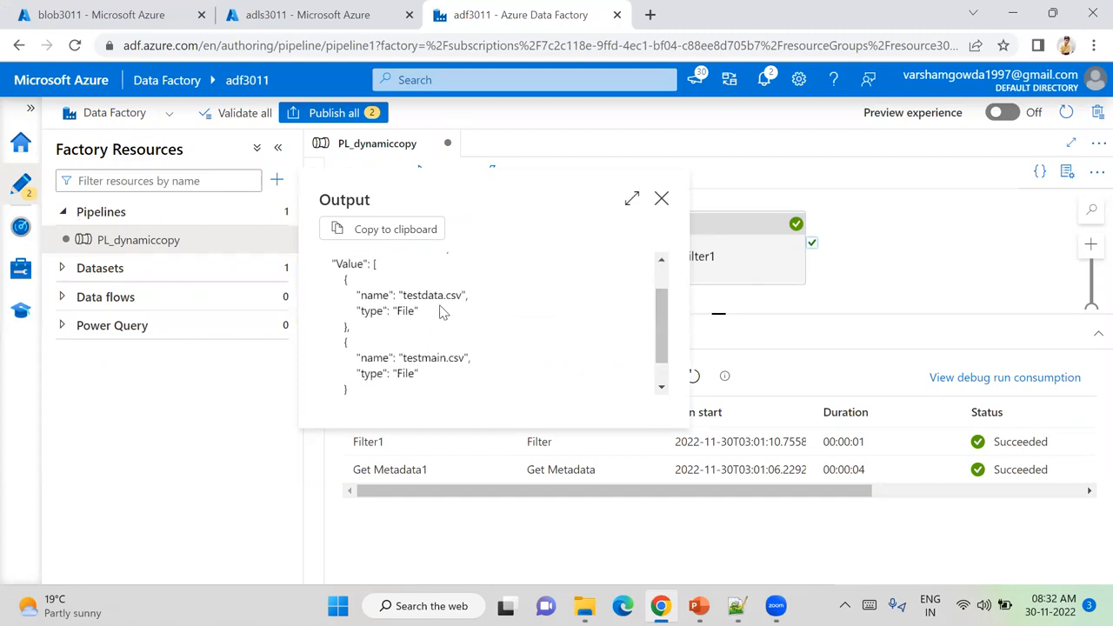
- Copy Filter1's output and paste it into the new 2 document in Notepad++, below the o/p - [] line
left_click(395, 231)
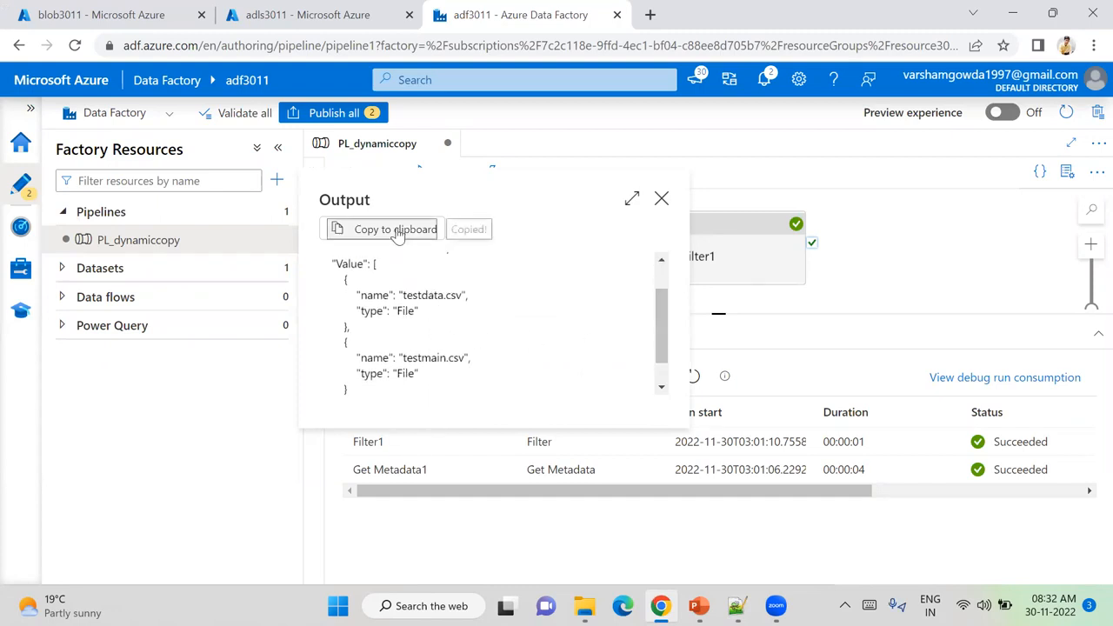
left_click(736, 606)
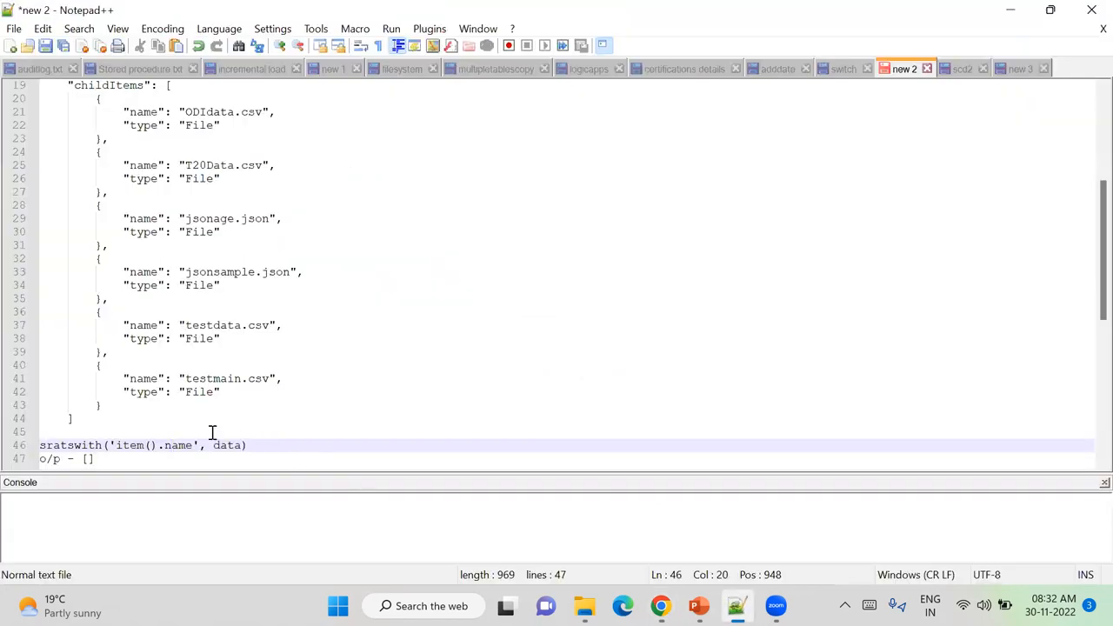
left_click(208, 462)
key("Return")
key("Return")
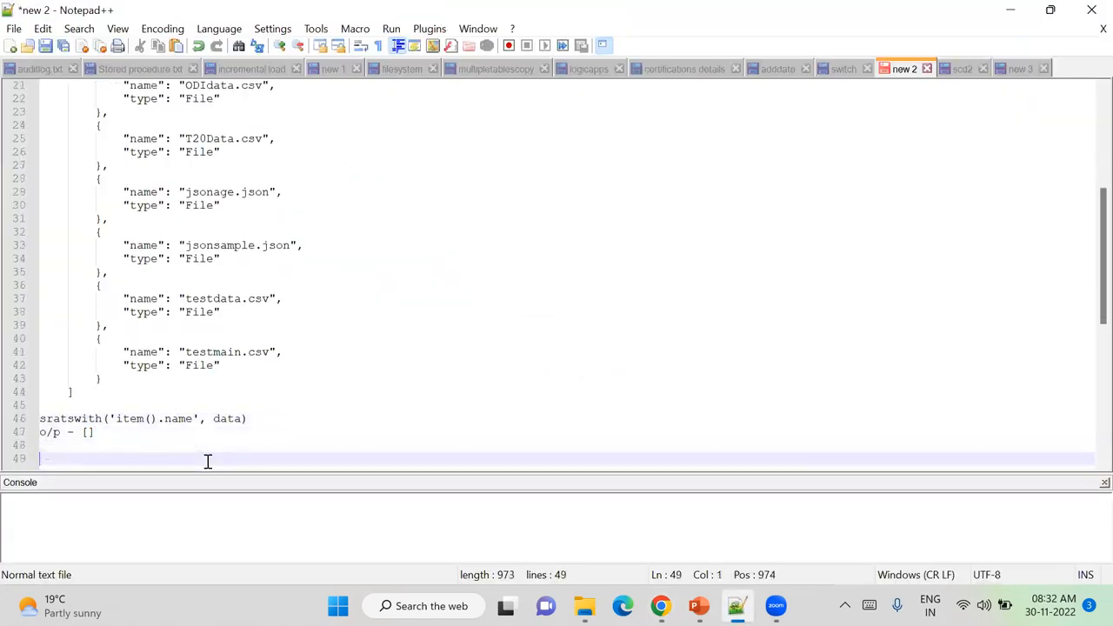
key("ctrl+v")
- Label the pasted JSON as filter output after its opening brace
left_click(80, 284)
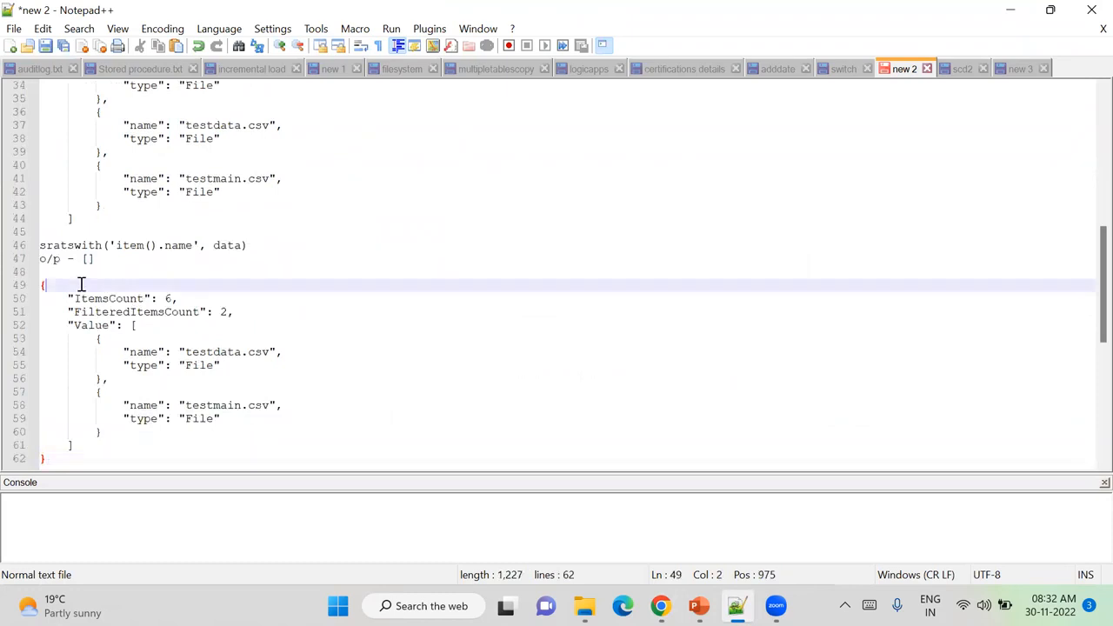
type("filter output")
key("BackSpace")
key("BackSpace")
type("ut")
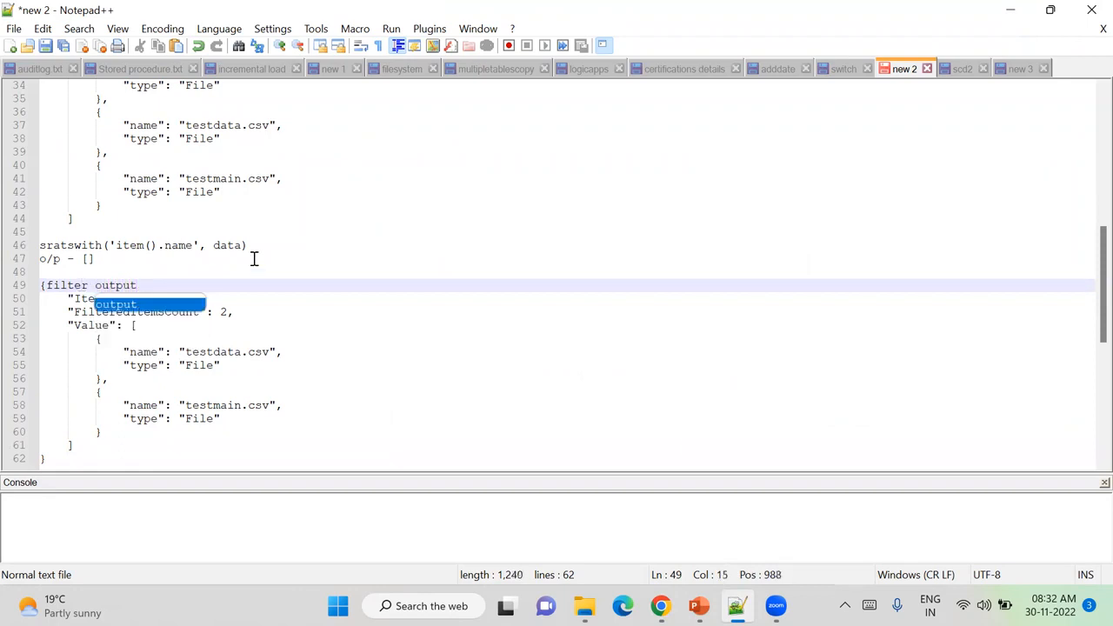
left_click(347, 261)
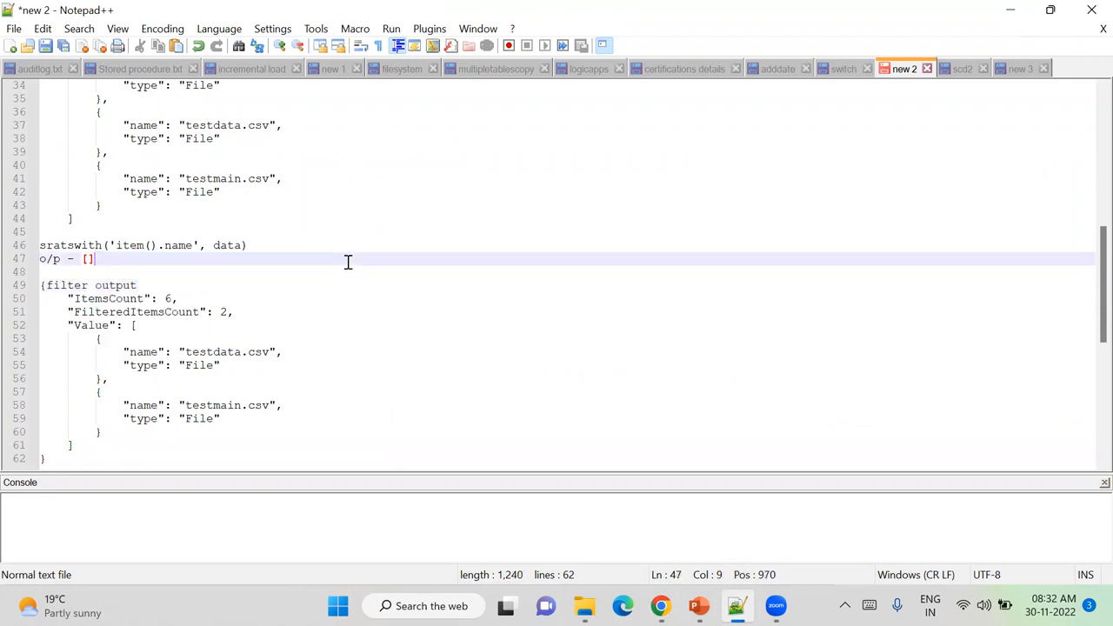
- Compare the Value array in the filter output with the childItems array in the Get Metadata output
left_click(89, 325)
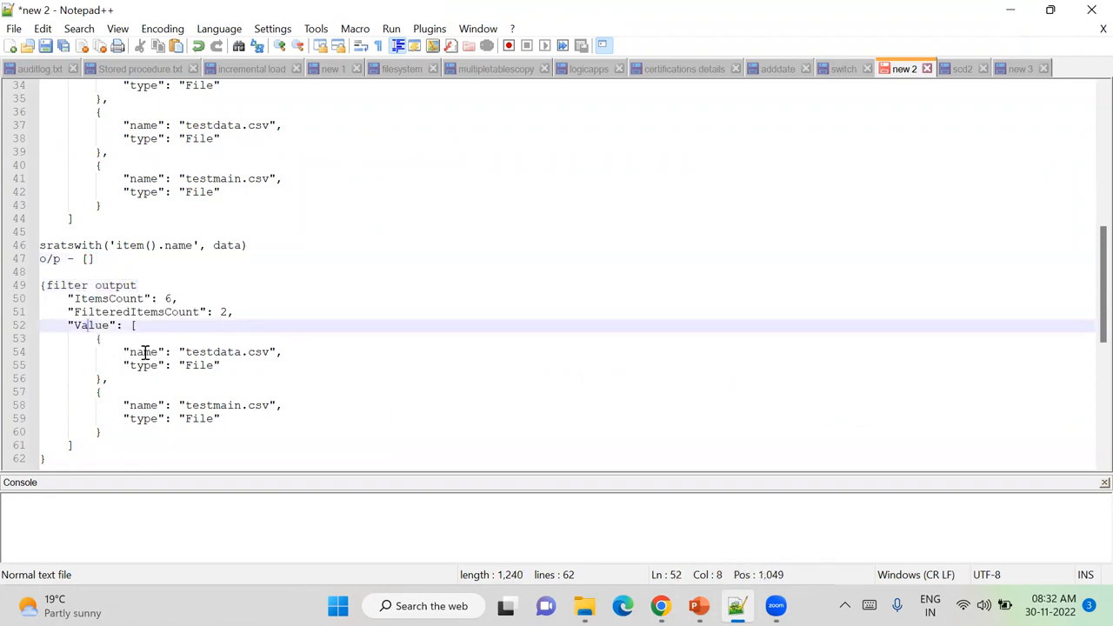
left_click(221, 352)
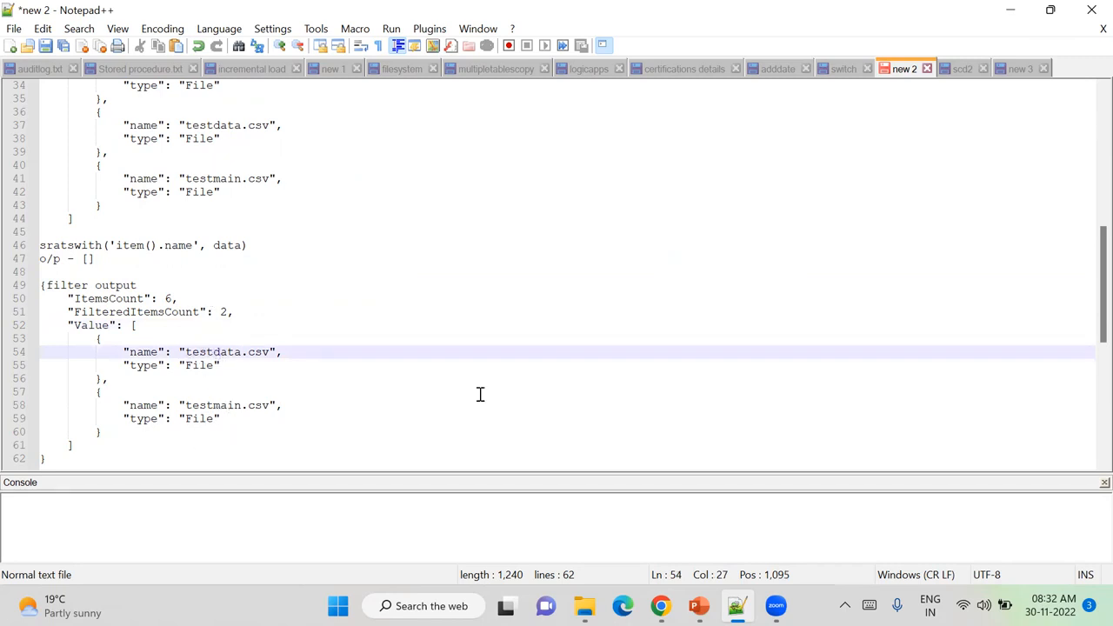
scroll(1087, 295, "up", 3)
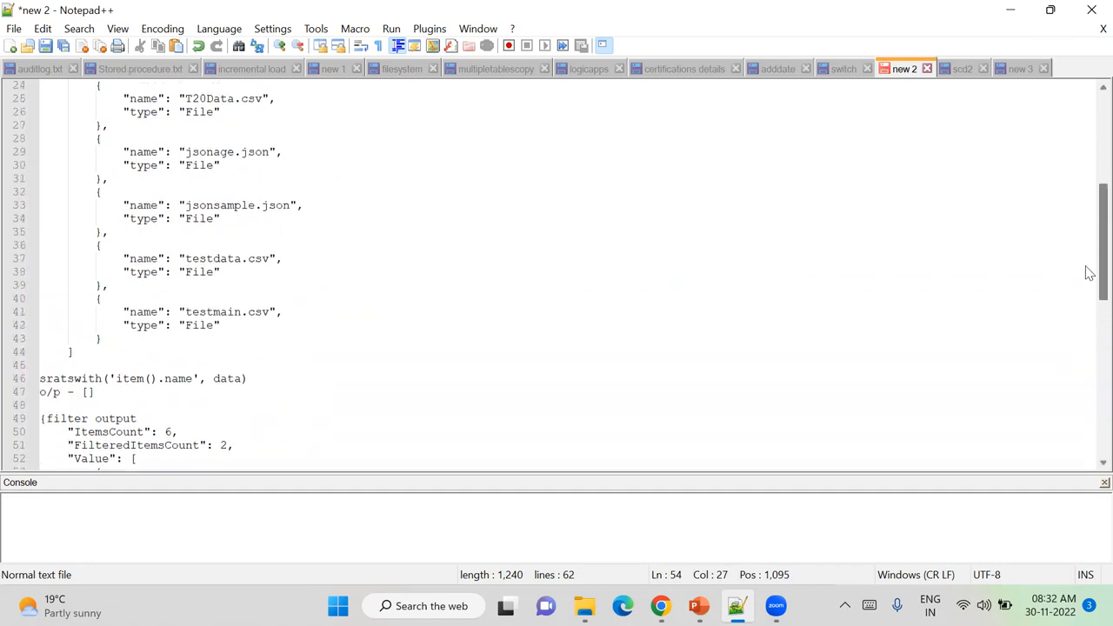
scroll(1088, 261, "up", 3)
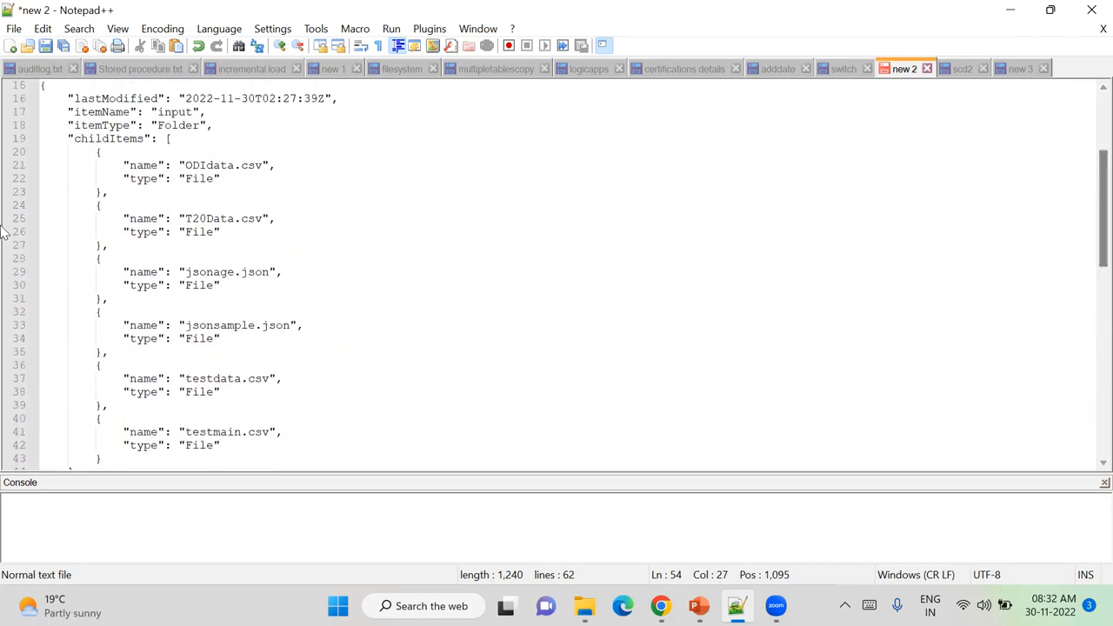
left_click(99, 141)
left_click(162, 139)
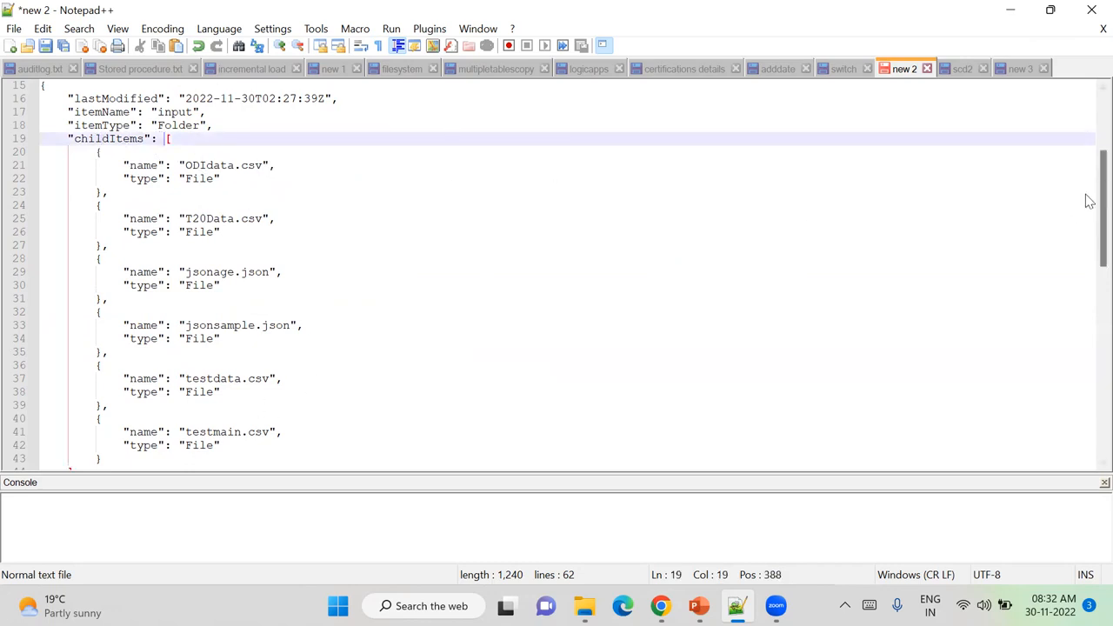
scroll(1087, 261, "down", 8)
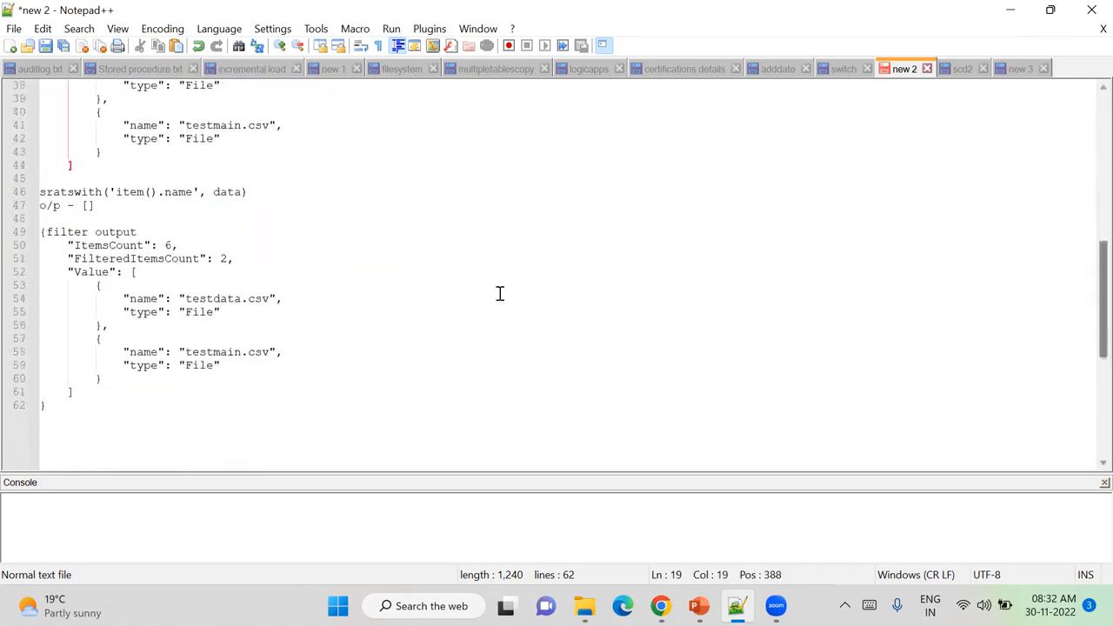
left_click(68, 272)
left_click(133, 271)
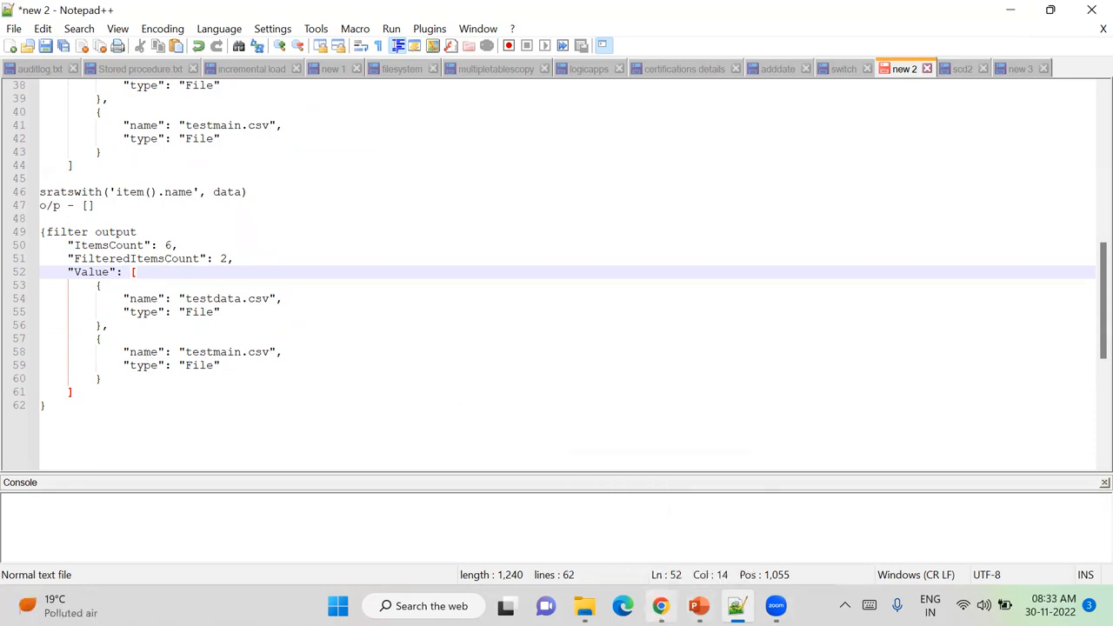
- Switch to Azure Data Factory, close the Filter1 output and enlarge the pipeline canvas
left_click(661, 605)
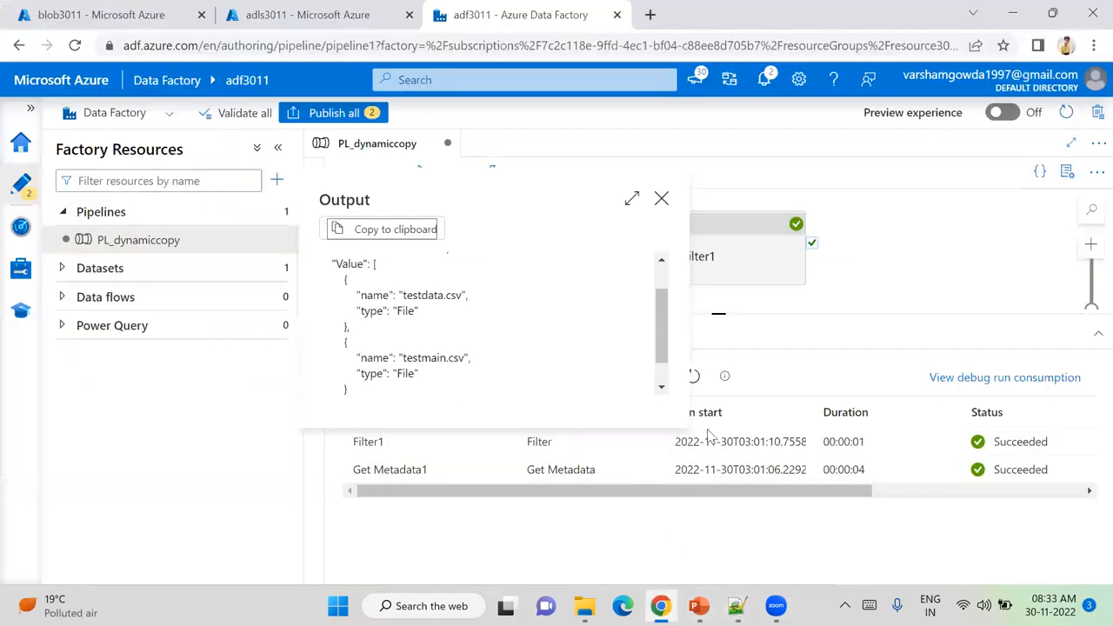
left_click(661, 200)
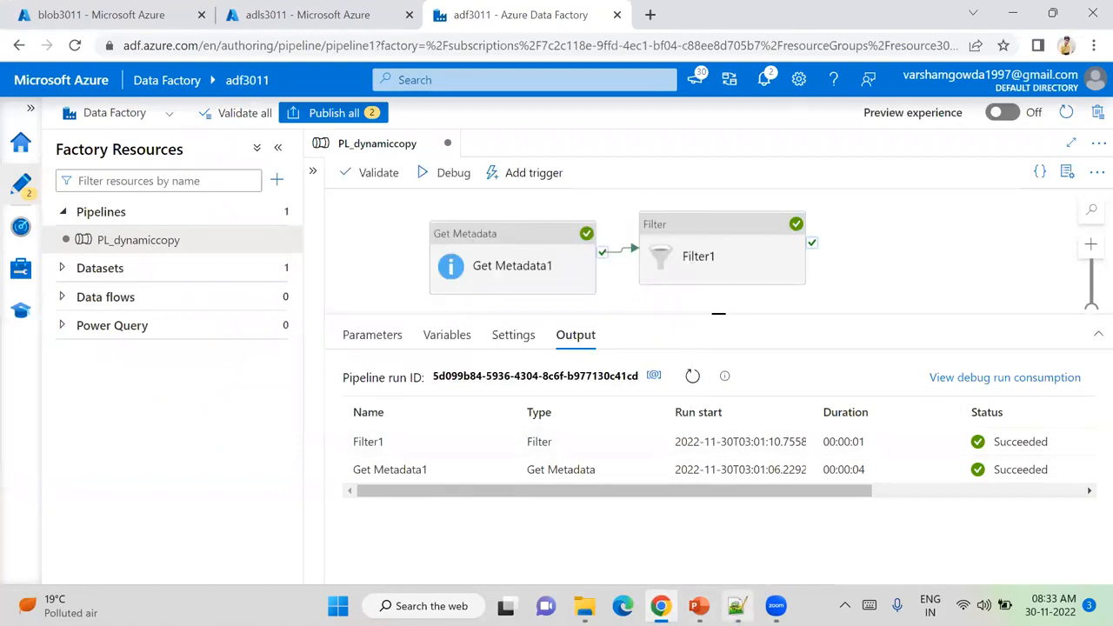
left_click(736, 606)
left_click_drag(719, 314, 719, 342)
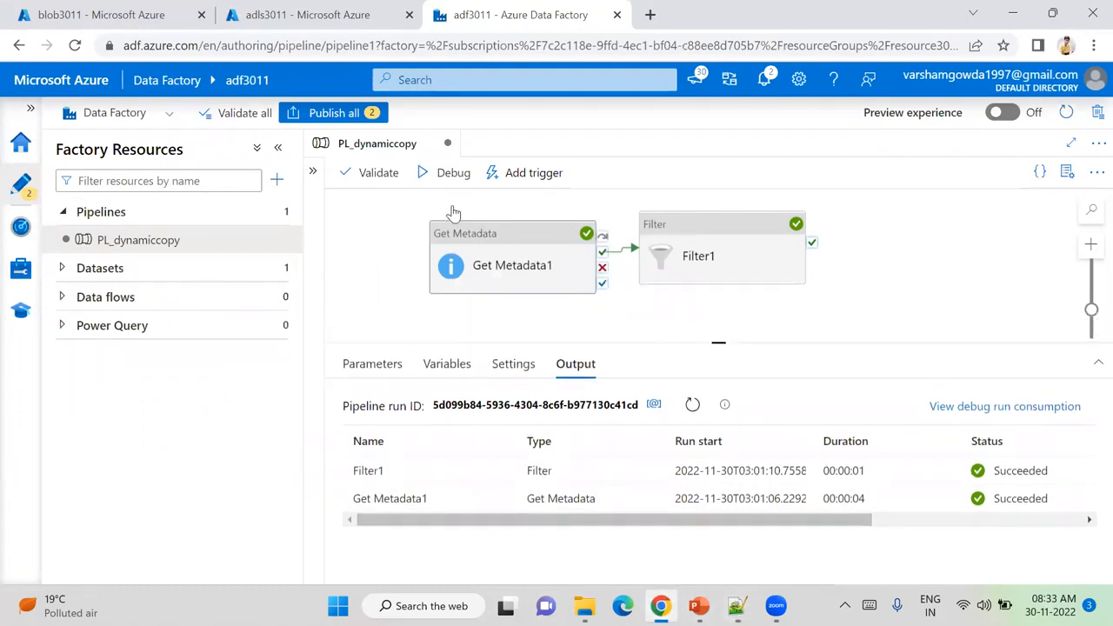
- Search the activities for "for" and add a ForEach activity to the pipeline beyond Filter1
left_click(313, 171)
type("filt")
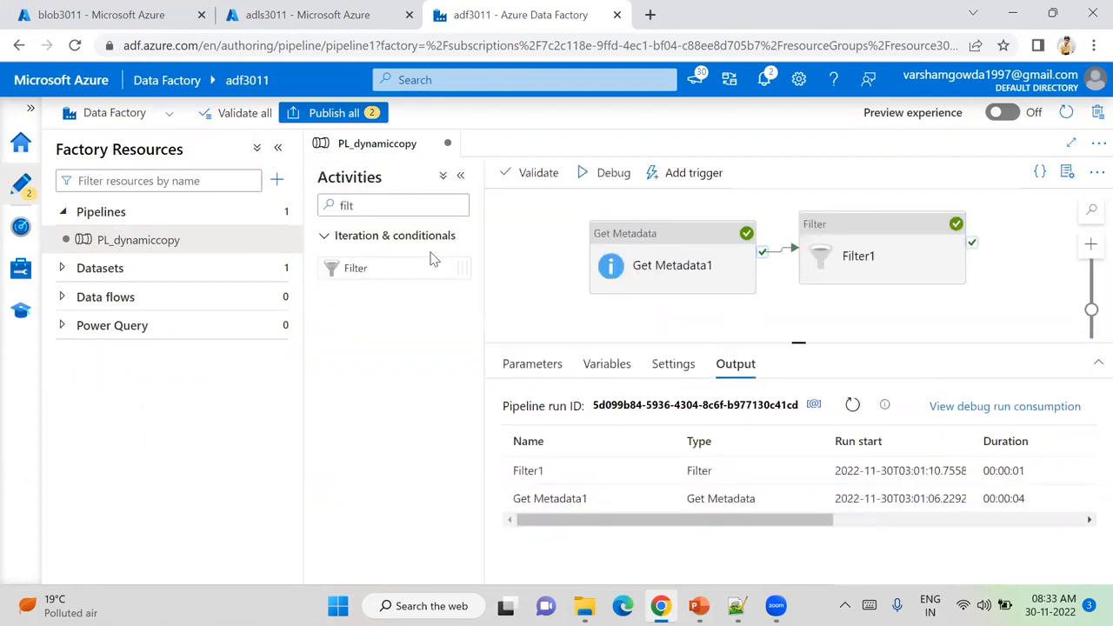
left_click_drag(372, 209, 319, 211)
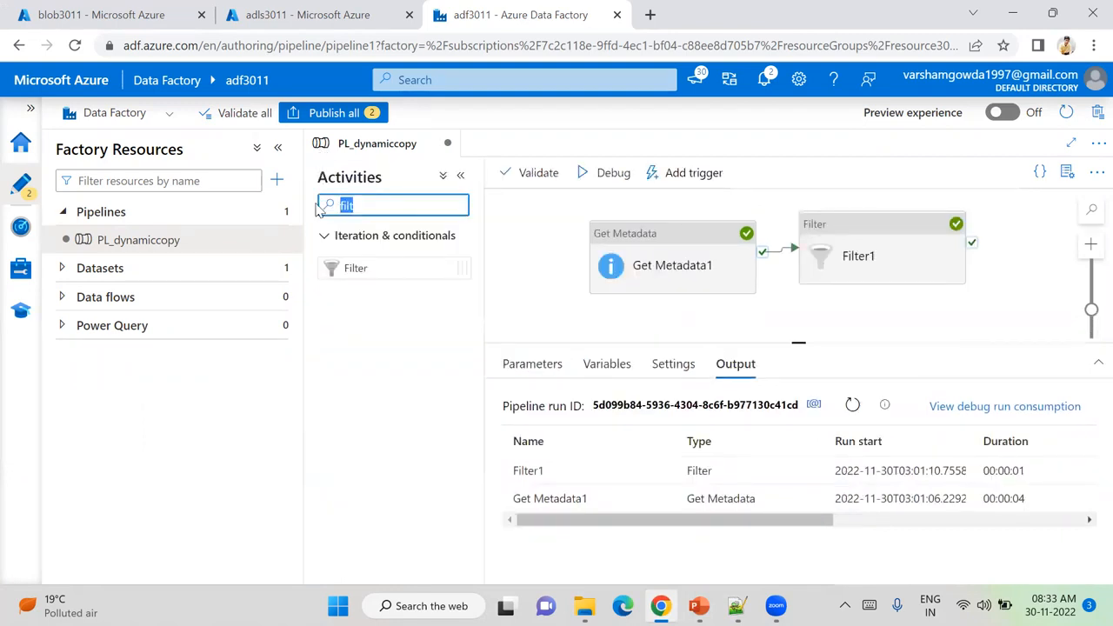
type("for")
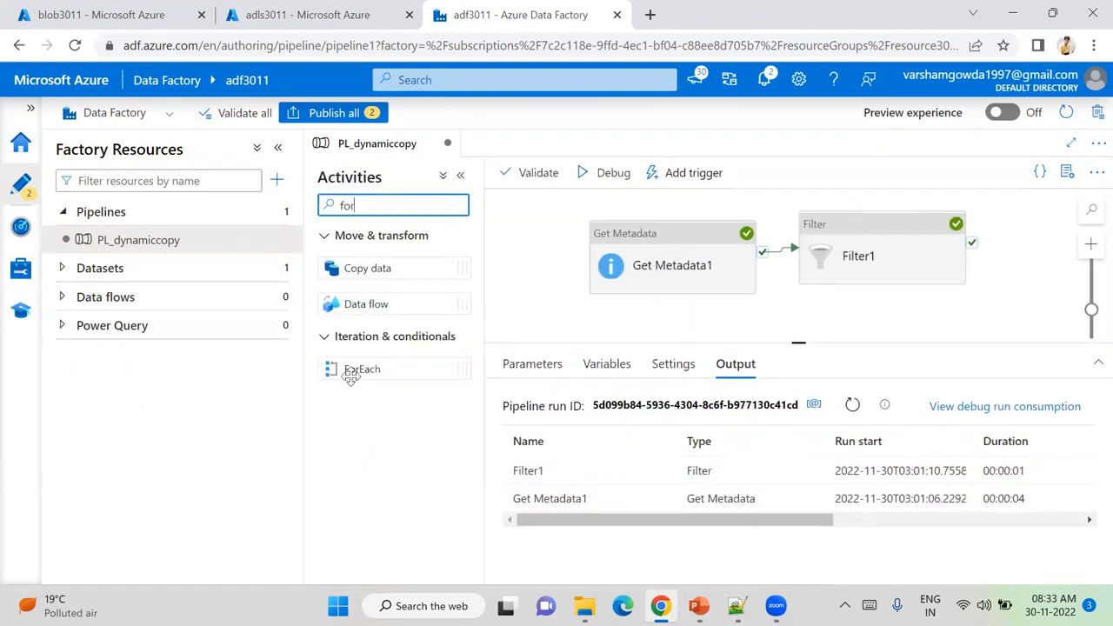
left_click_drag(351, 376, 1017, 261)
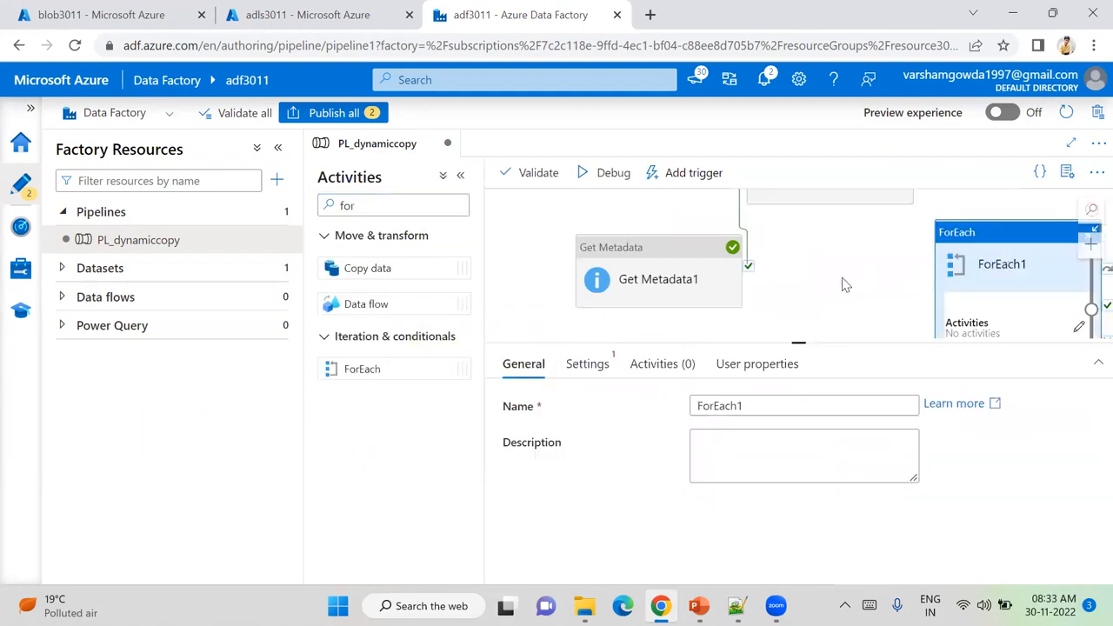
- Collapse the activities list and arrange Get Metadata1, Filter1 and ForEach1 in a row on the canvas
left_click_drag(846, 280, 818, 287)
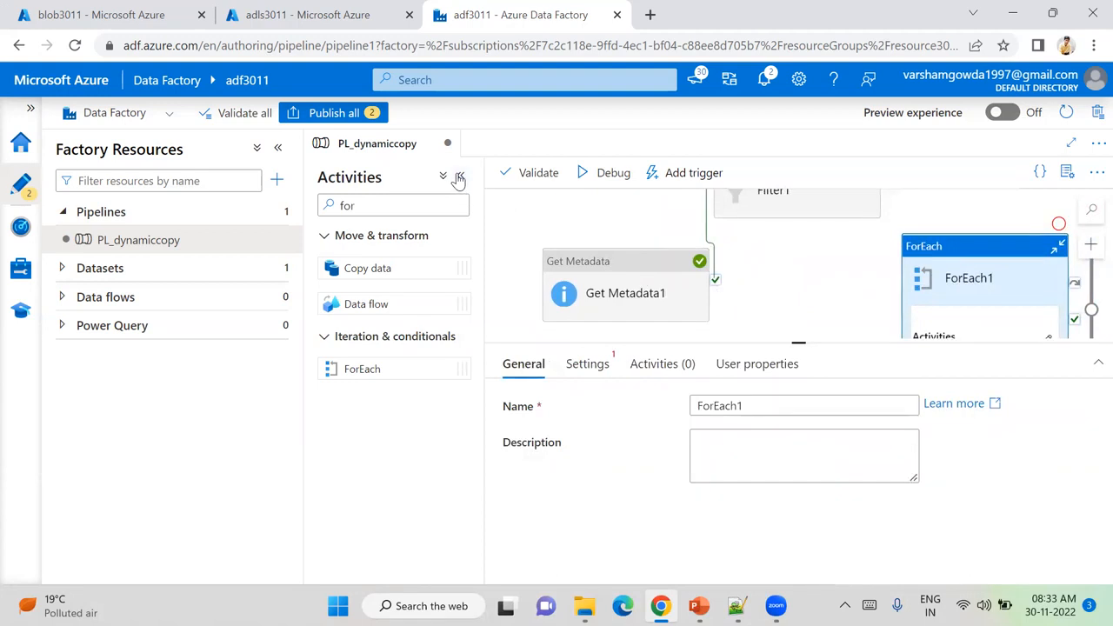
left_click(460, 175)
left_click_drag(621, 206, 654, 301)
left_click_drag(787, 277, 753, 305)
scroll(802, 243, "down", 2)
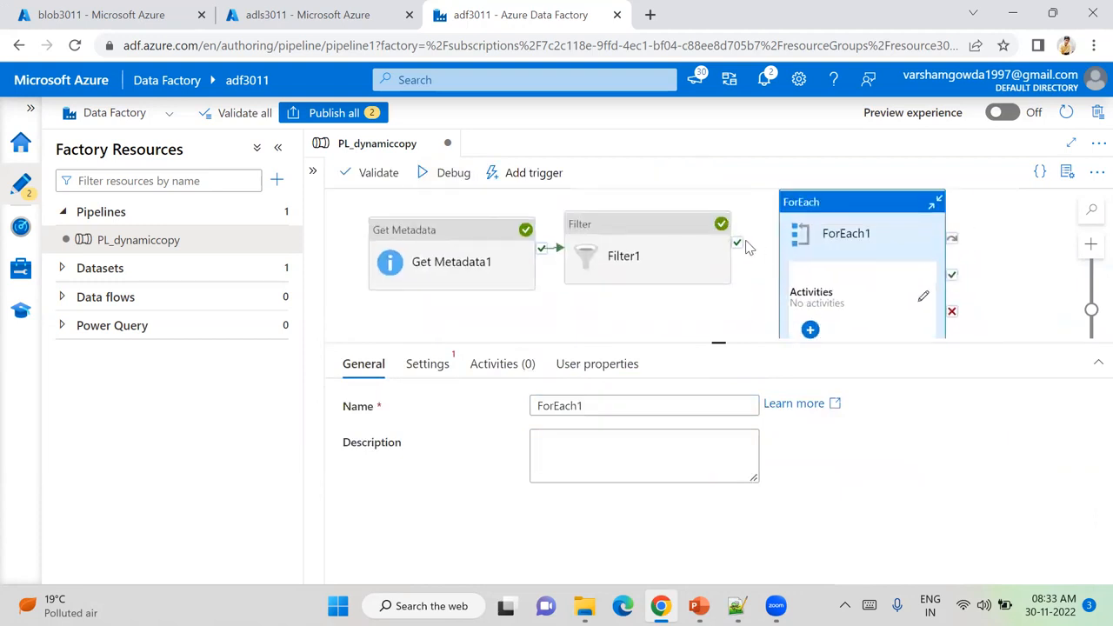
- Connect Filter1's success output to ForEach1 and enable Sequential execution for the ForEach1 activity
left_click_drag(739, 247, 793, 243)
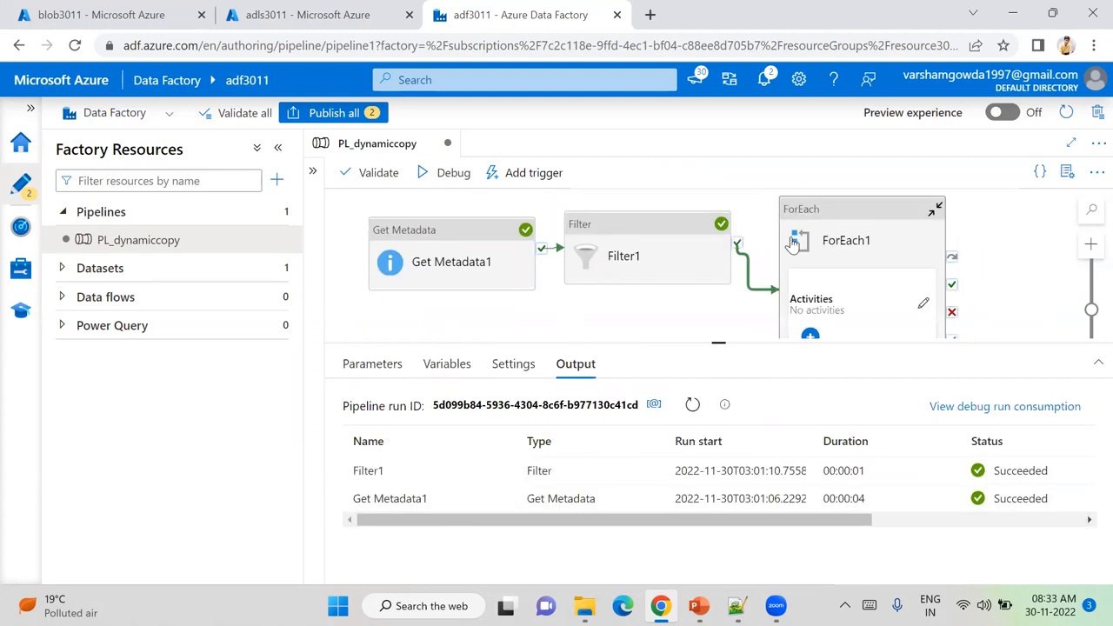
left_click(829, 241)
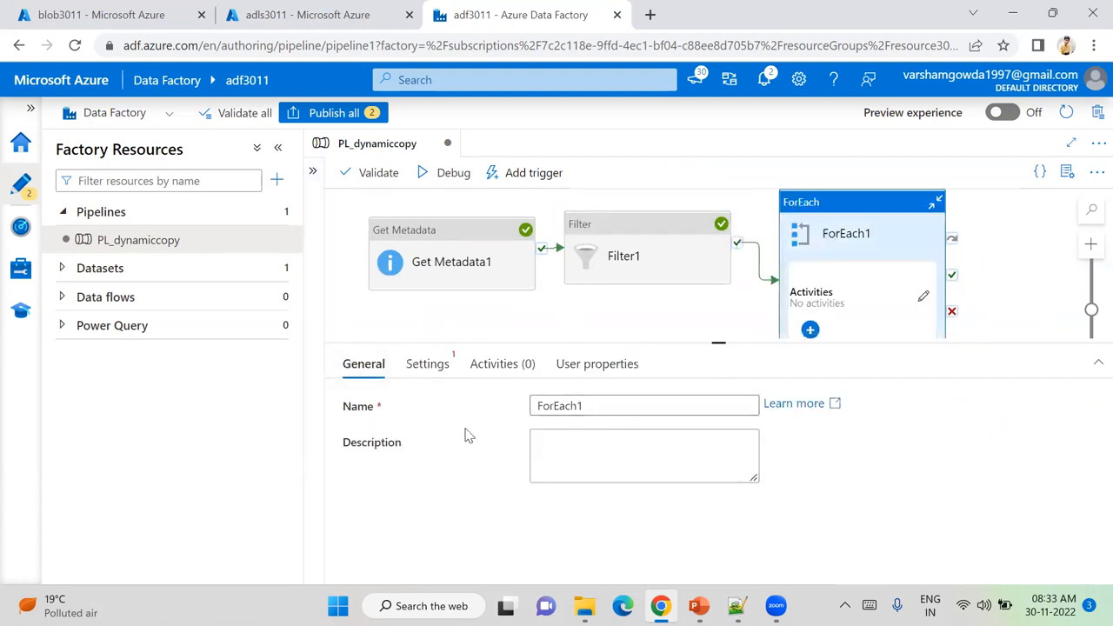
left_click(609, 401)
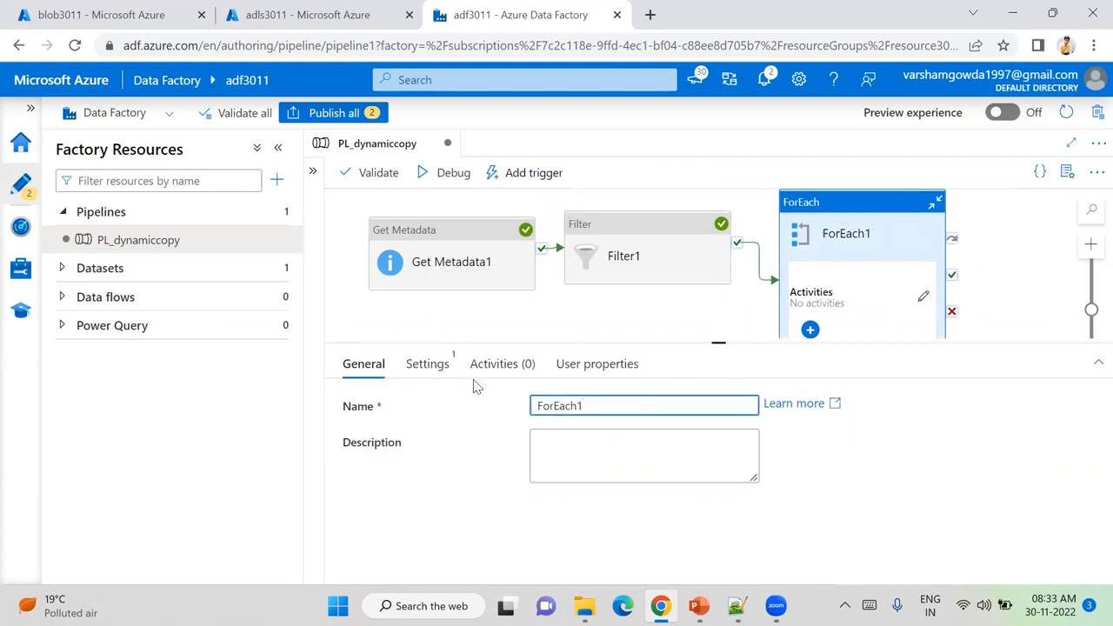
left_click(418, 363)
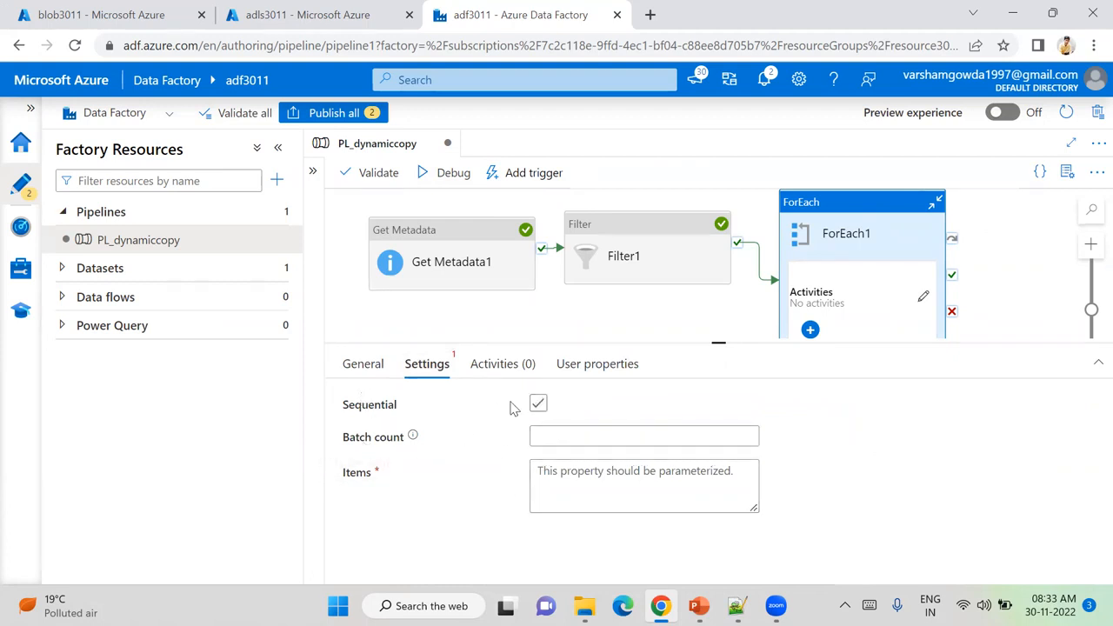
left_click(538, 404)
left_click(538, 406)
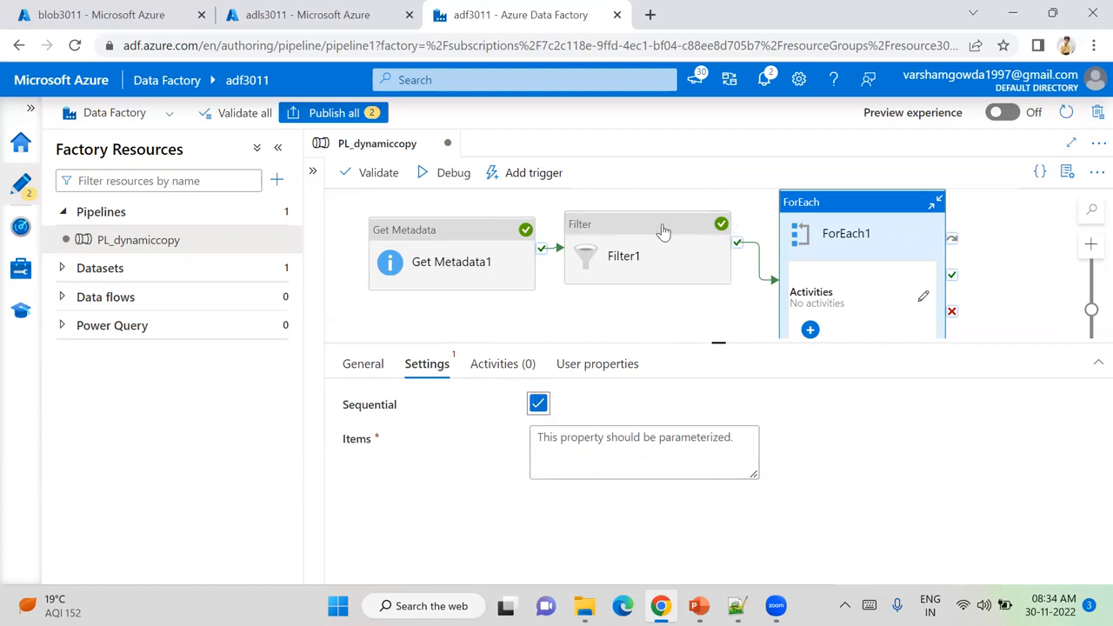
left_click(631, 461)
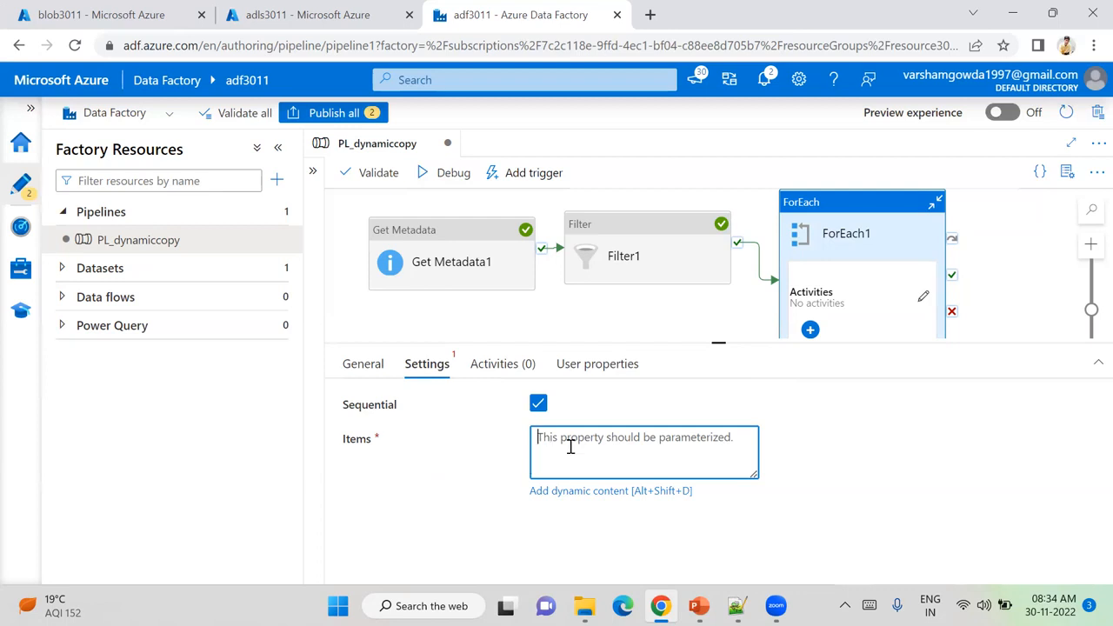
left_click(591, 492)
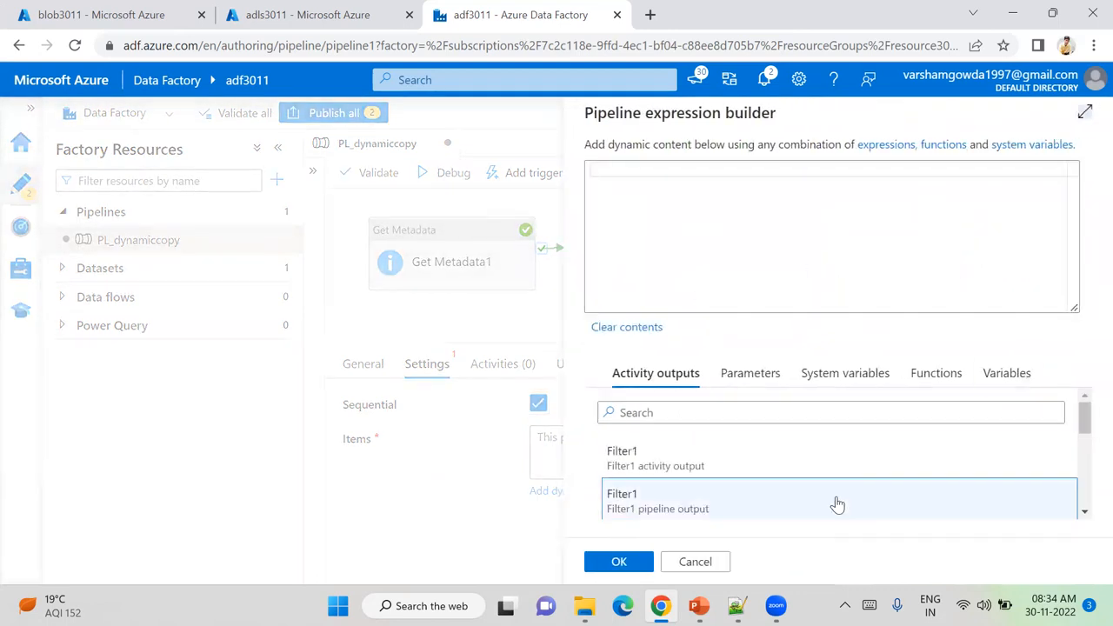
left_click(688, 459)
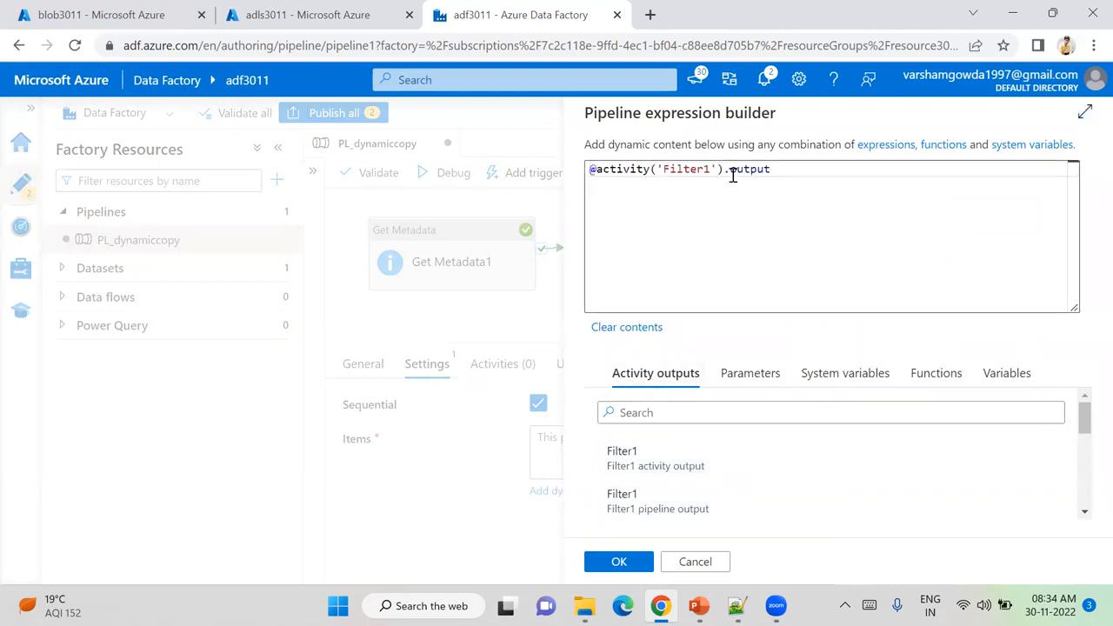
left_click(776, 170)
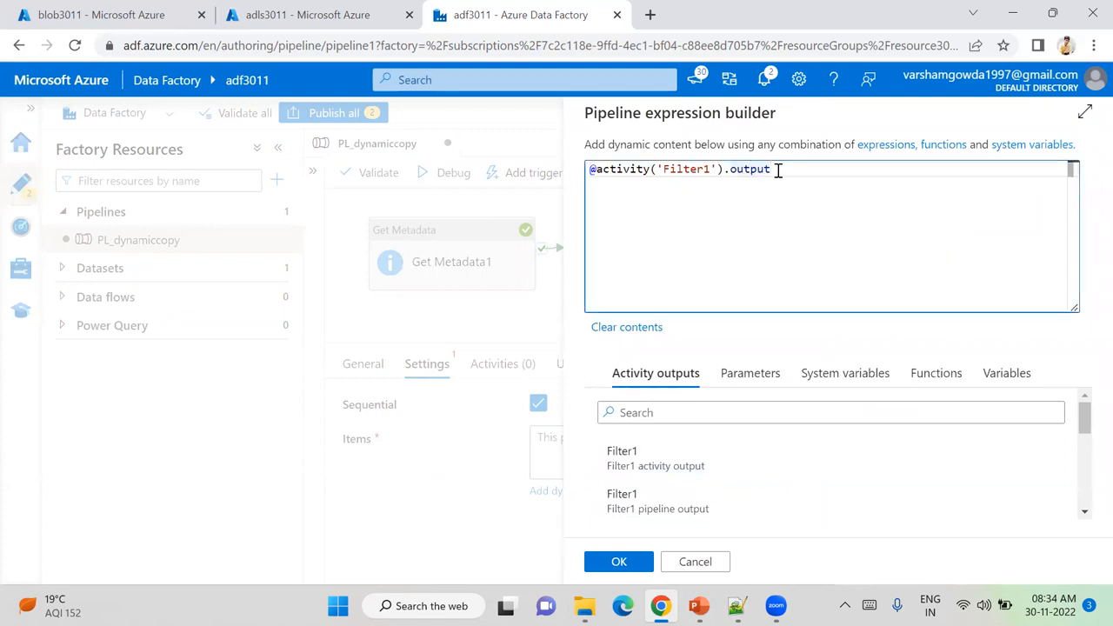
type(".")
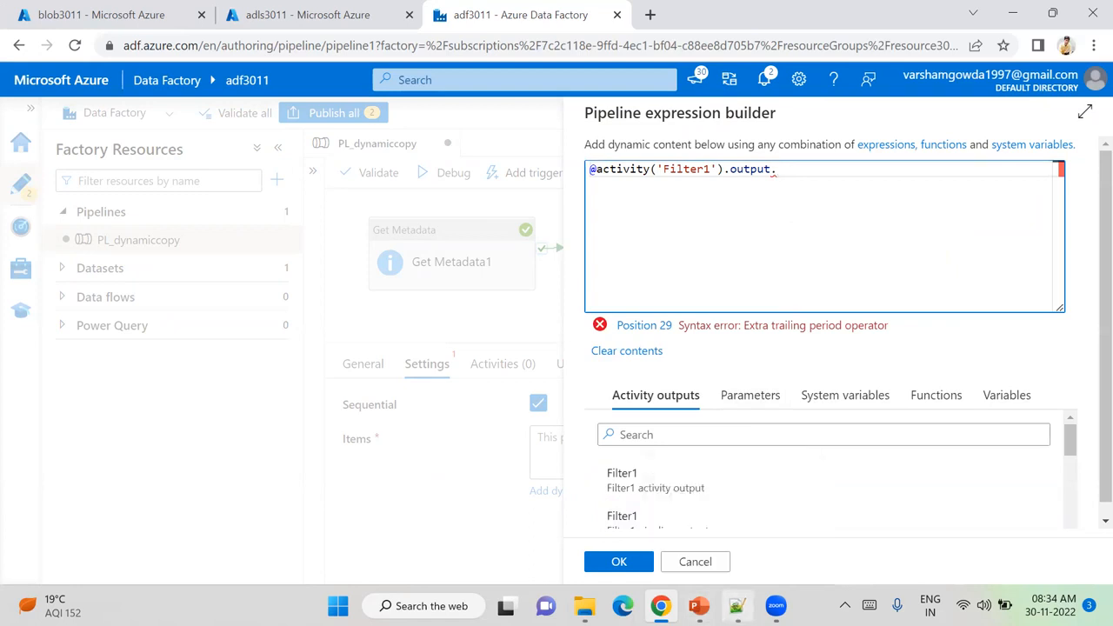
- Switch to Notepad++ and examine the ItemsCount, FilteredItemsCount and Value properties in the saved filter output
left_click(736, 605)
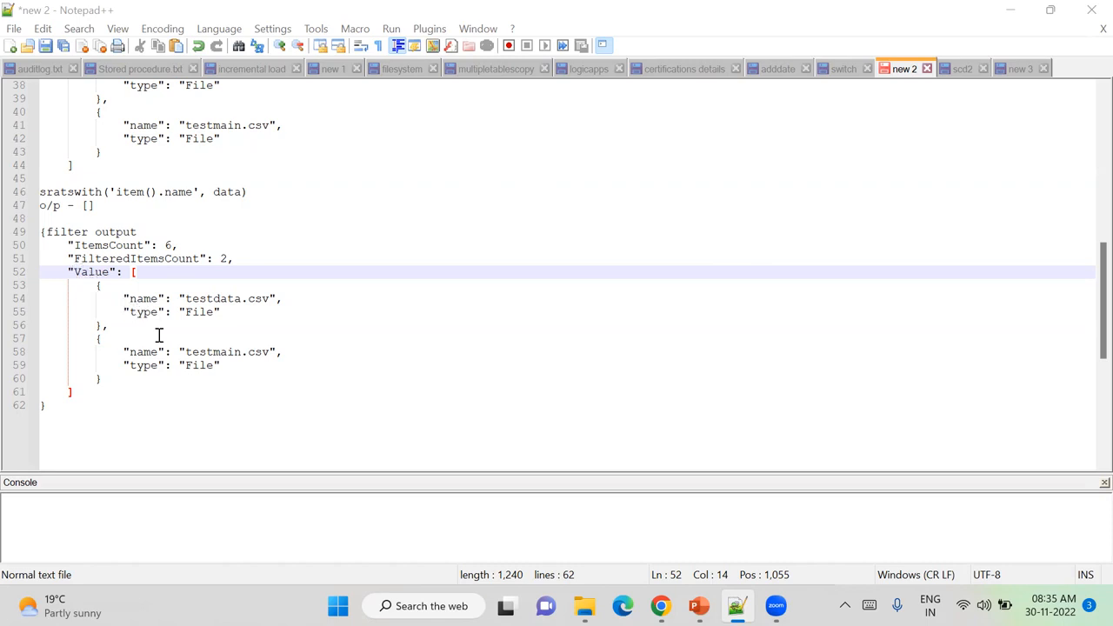
left_click(157, 299)
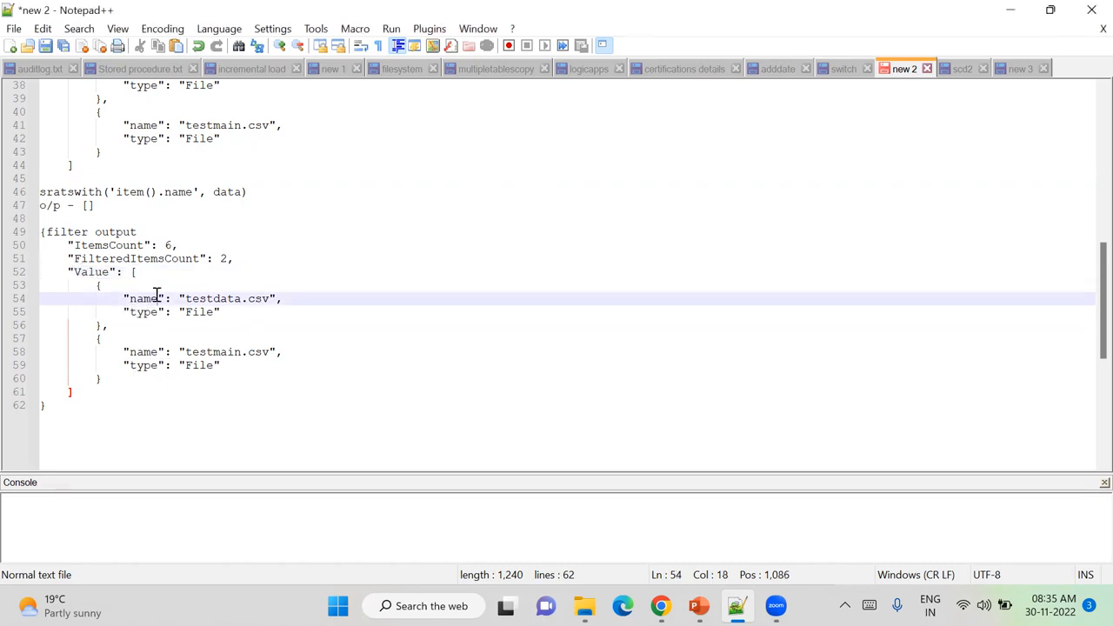
left_click(154, 351)
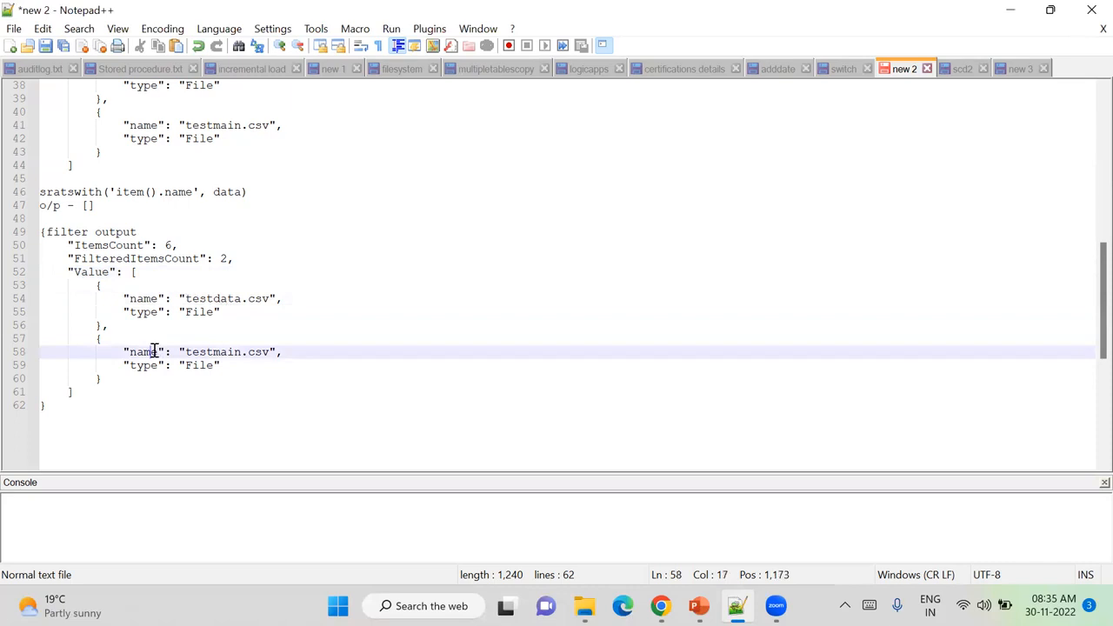
left_click(129, 272)
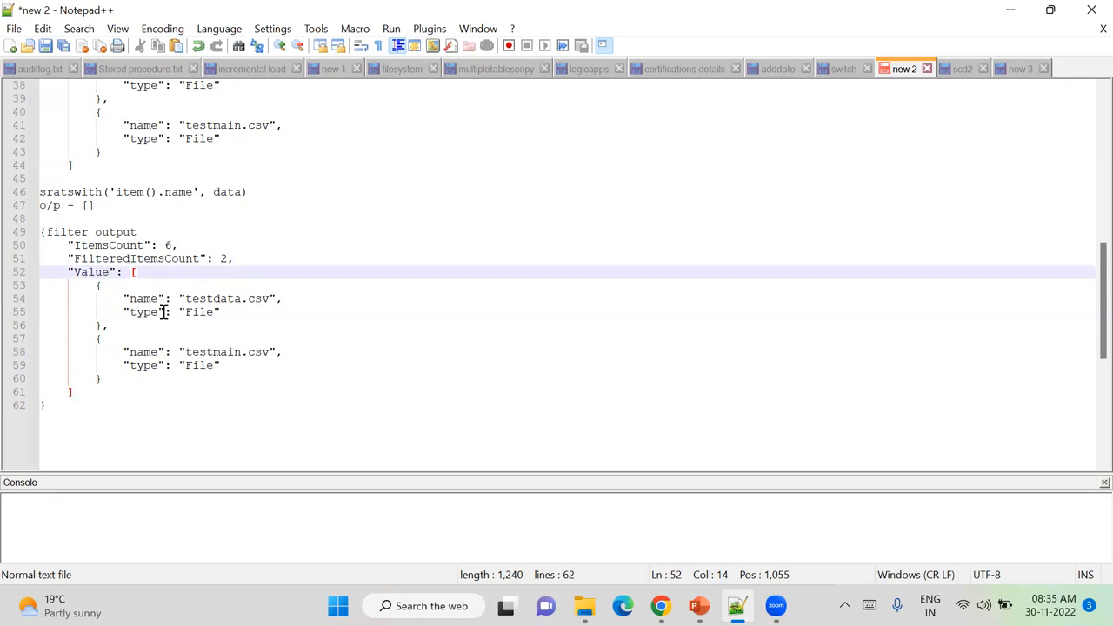
left_click(114, 246)
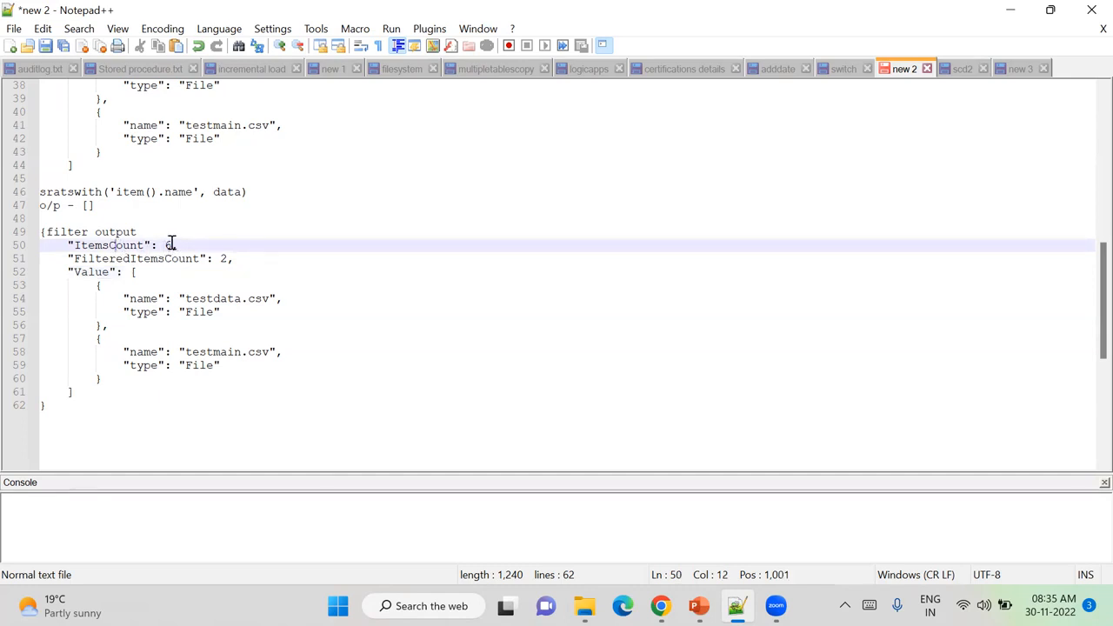
left_click(103, 260)
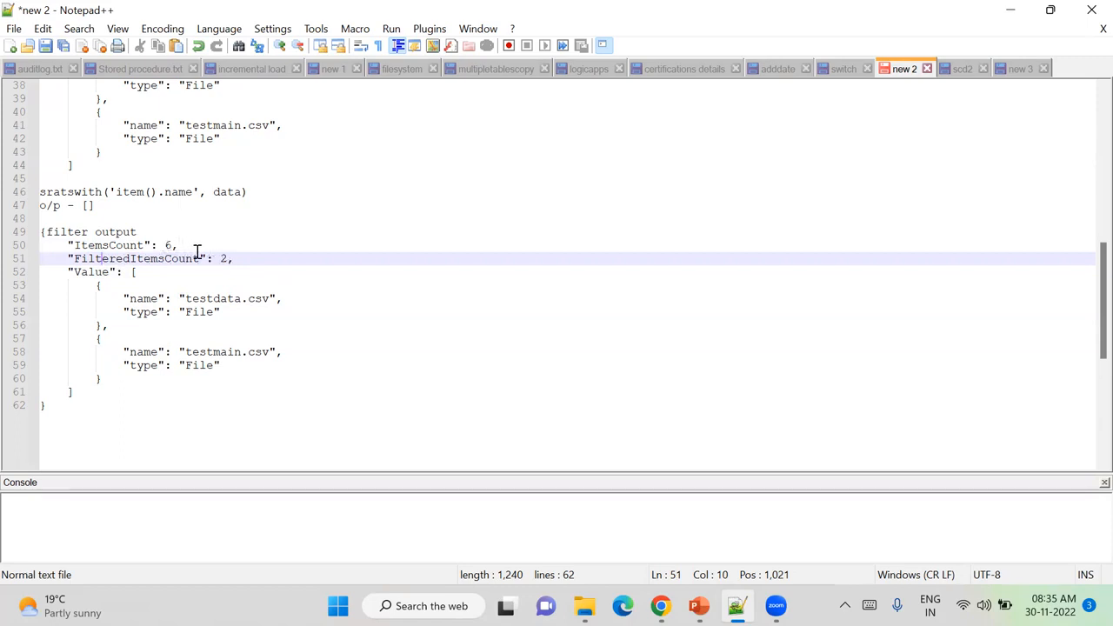
left_click(94, 272)
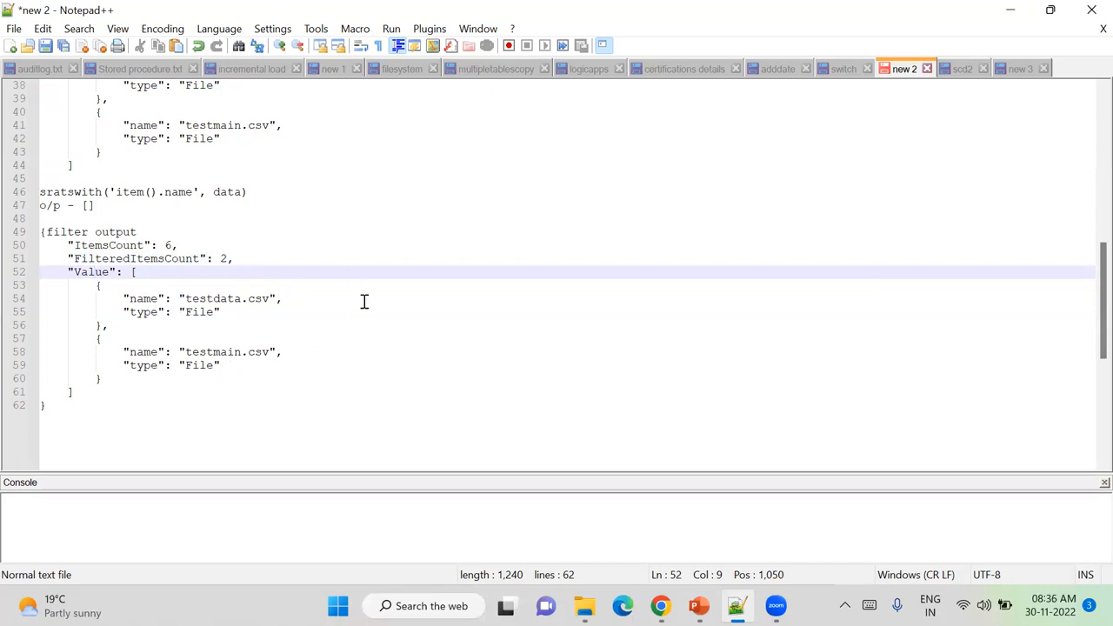
left_click(660, 605)
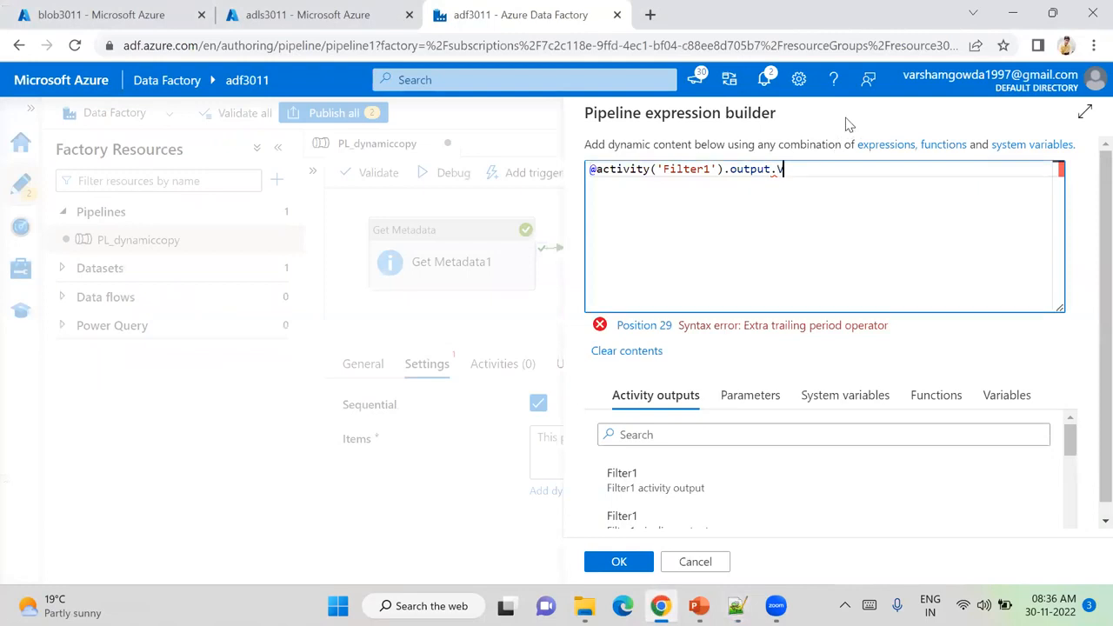
type("lue")
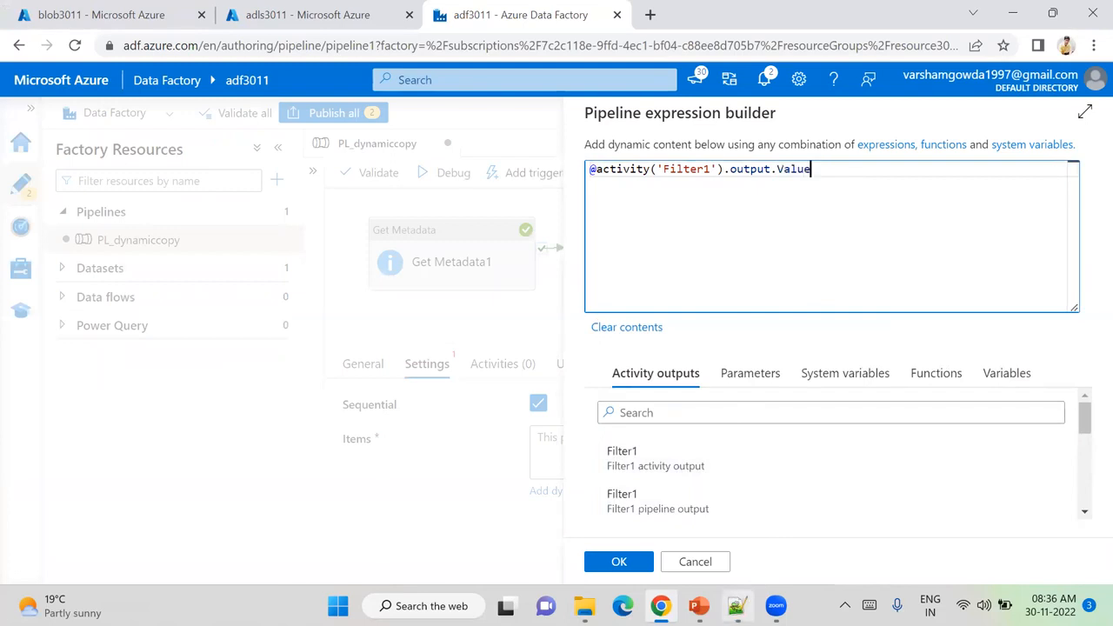
left_click(735, 606)
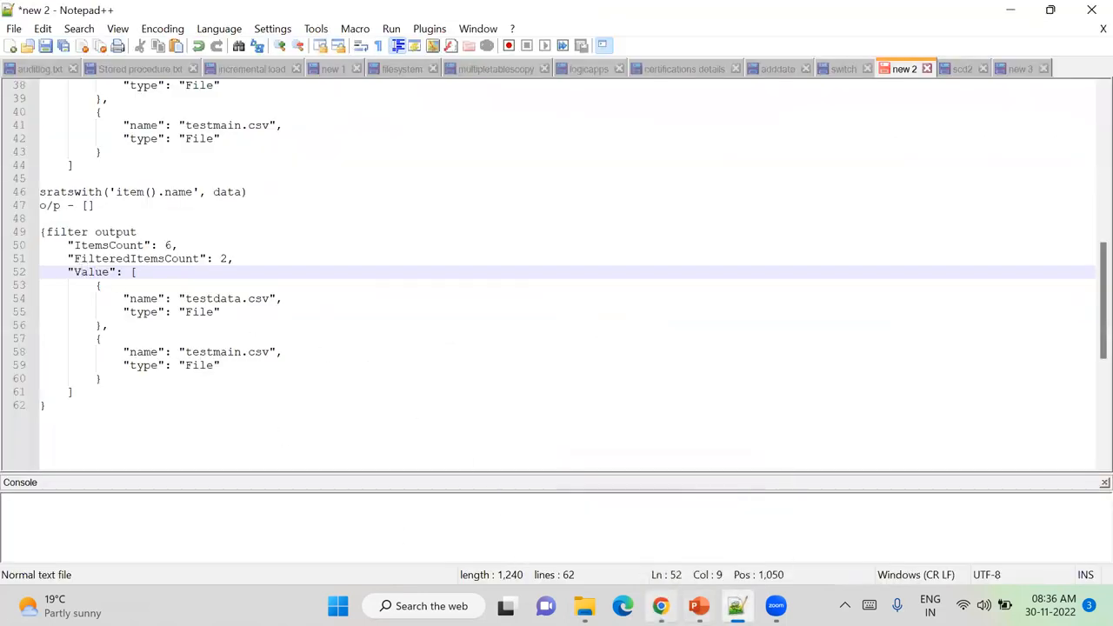
left_click(660, 606)
left_click(645, 565)
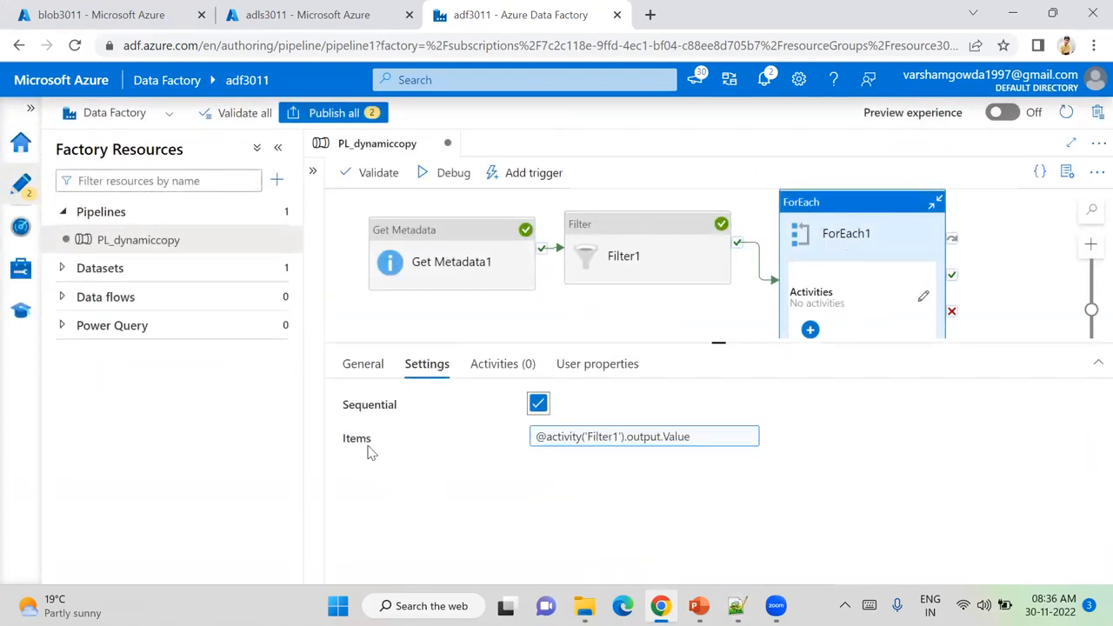
- Switch to Notepad++ and examine the name and type fields of each file in the filter output's Value array
left_click(736, 605)
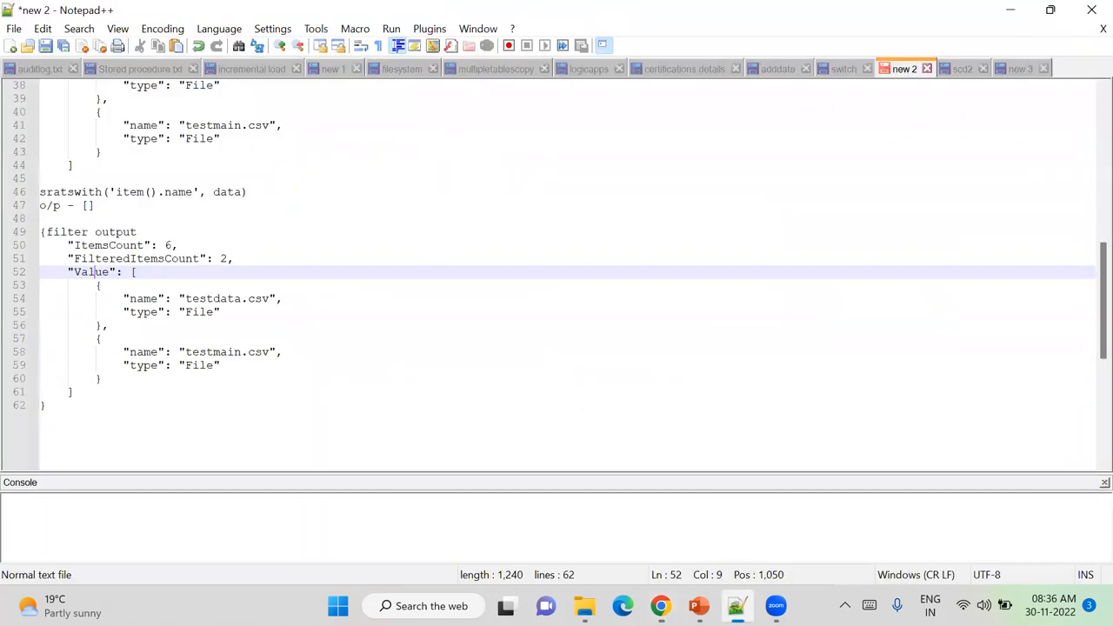
left_click(143, 300)
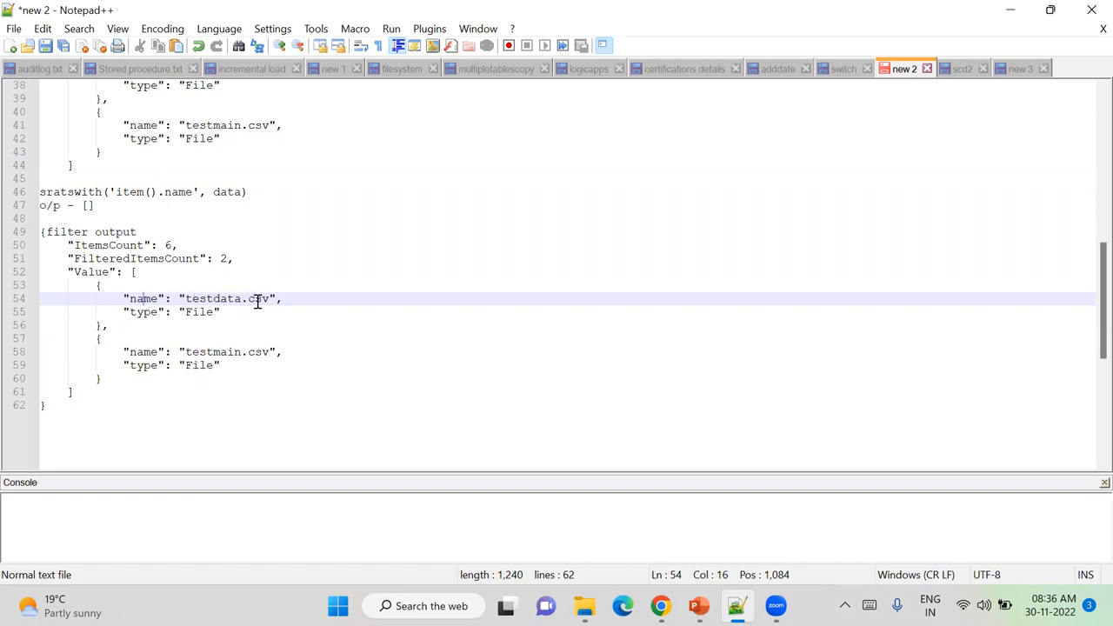
left_click(141, 311)
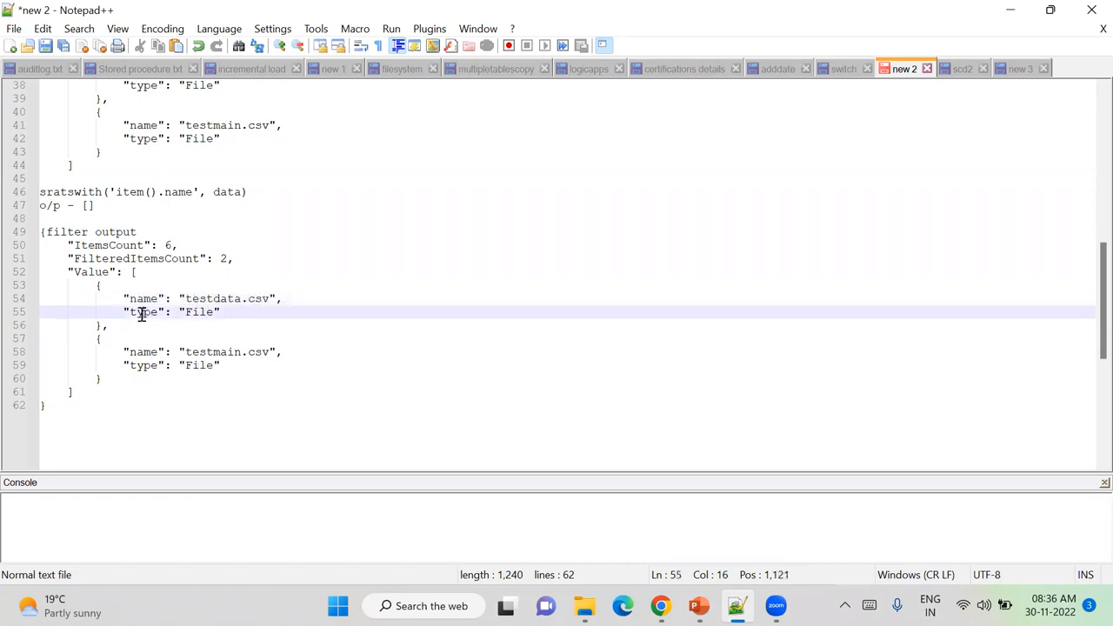
left_click(191, 310)
left_click(204, 363)
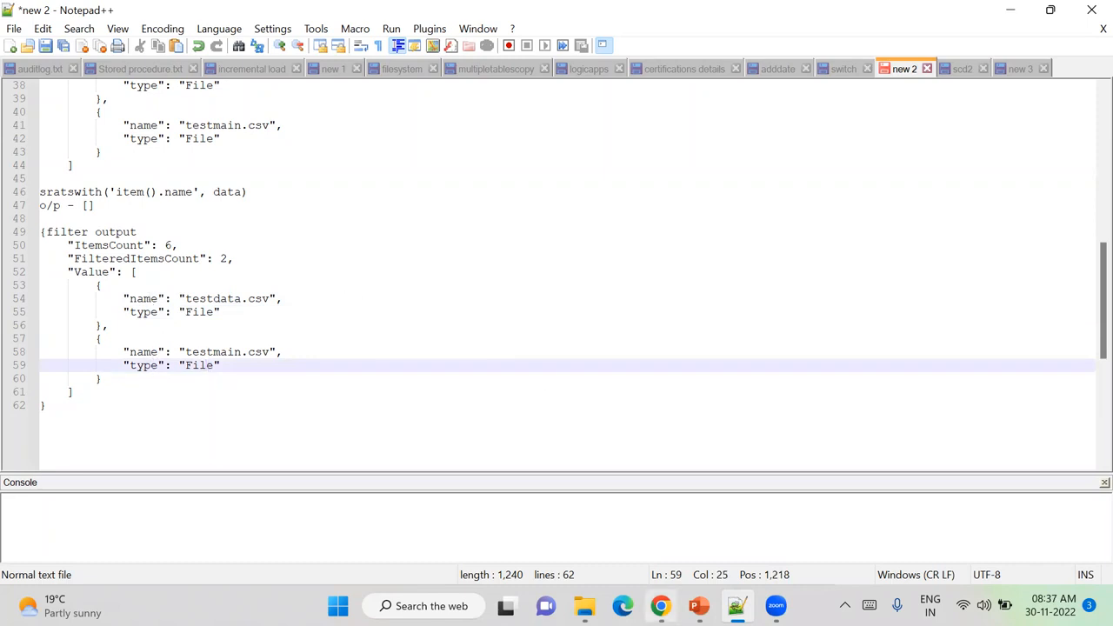
- Switch to Azure Data Factory and compare Filter1's Items and Condition settings with the ForEach1 settings
left_click(660, 504)
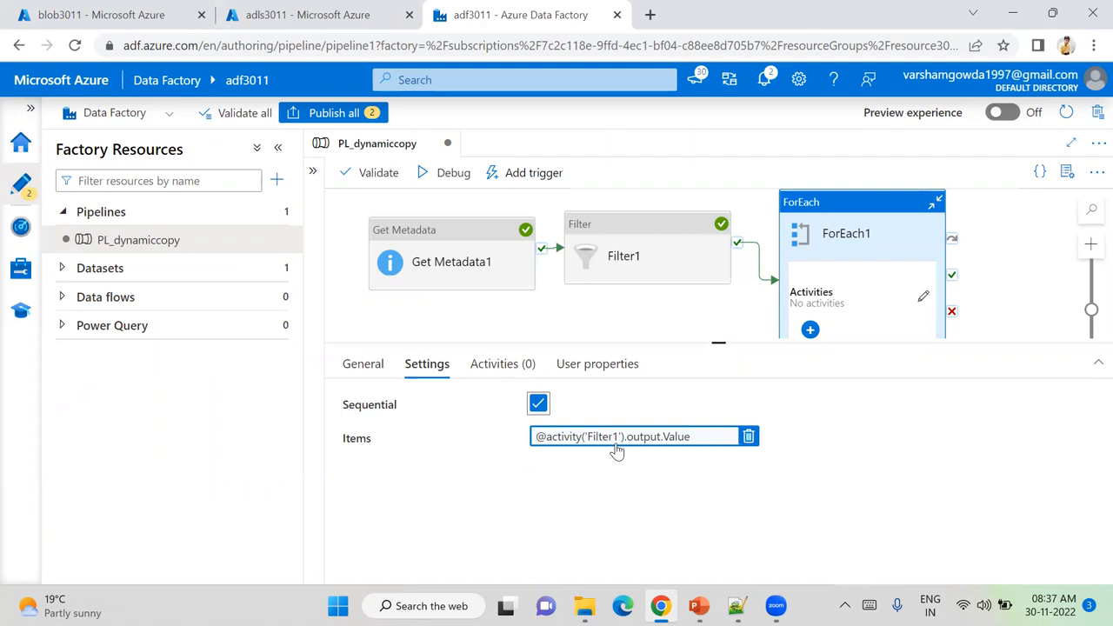
left_click(633, 239)
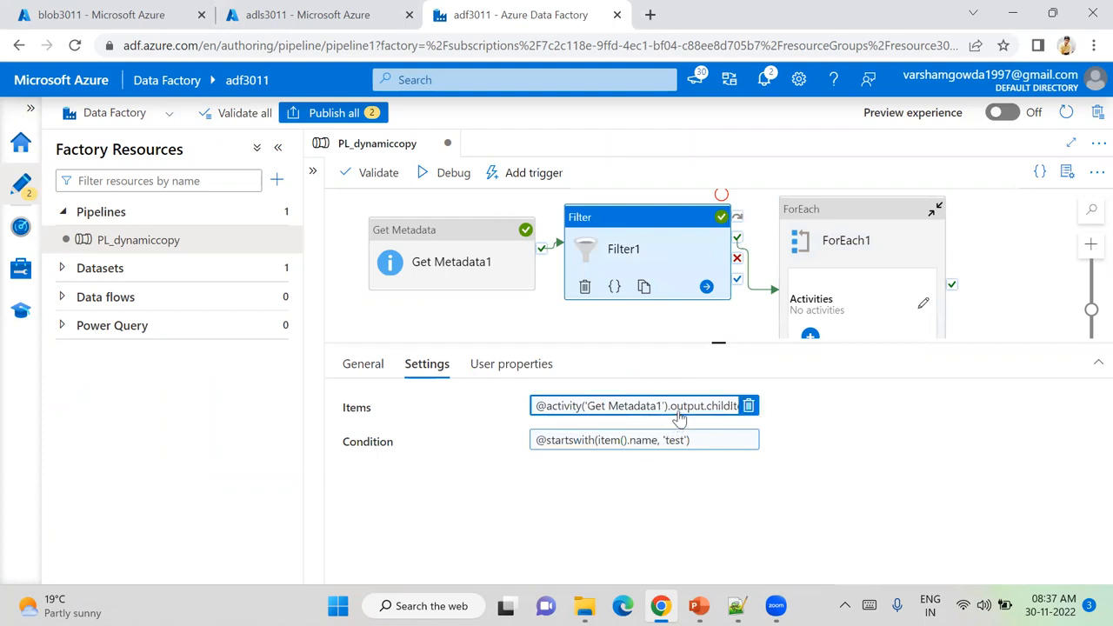
left_click(858, 259)
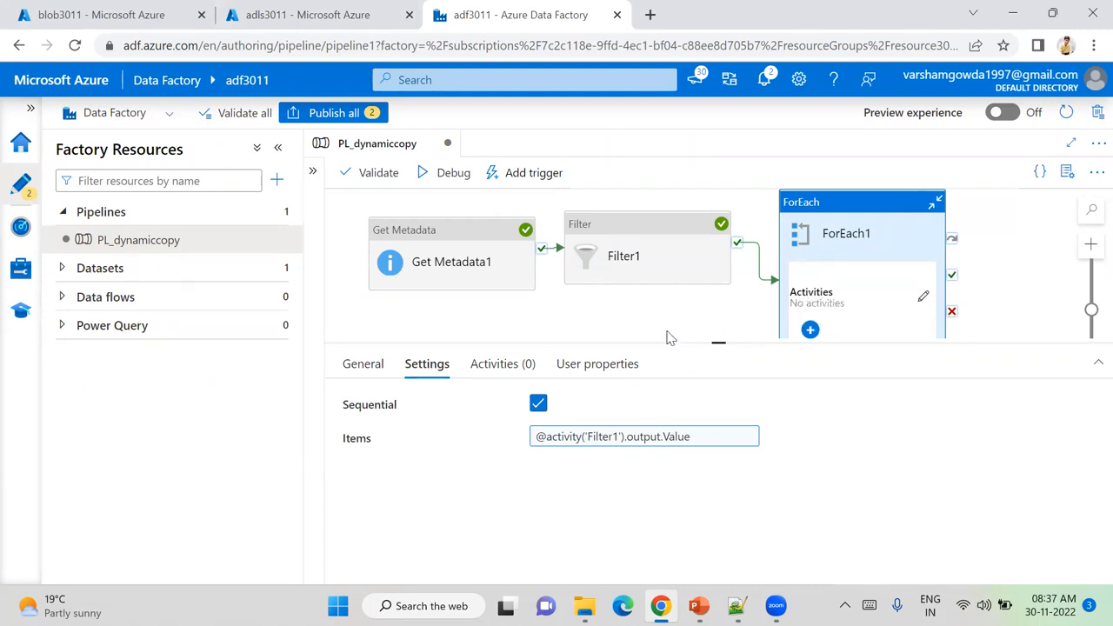
- Open the inner activities of ForEach1, add a Copy data activity there and collapse the activities list
left_click(923, 299)
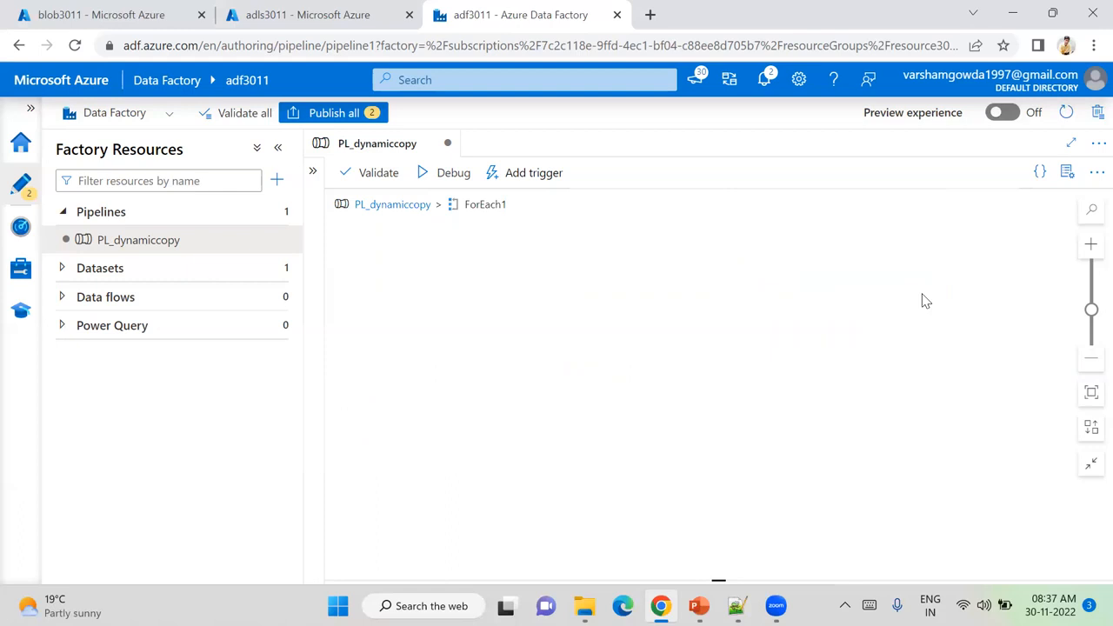
left_click(314, 171)
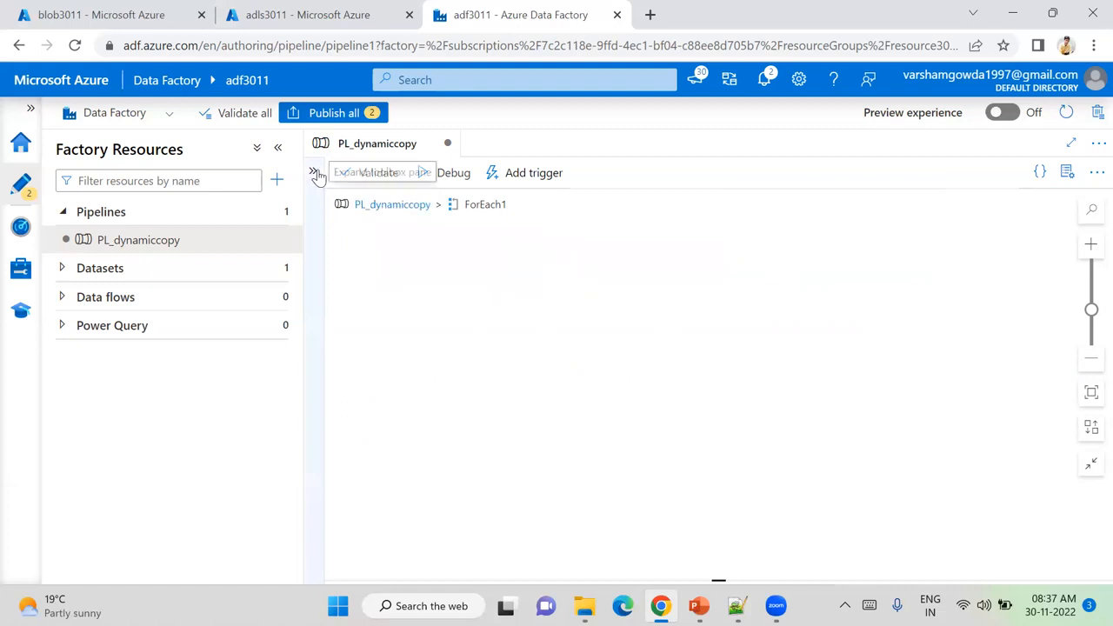
left_click_drag(366, 266, 768, 281)
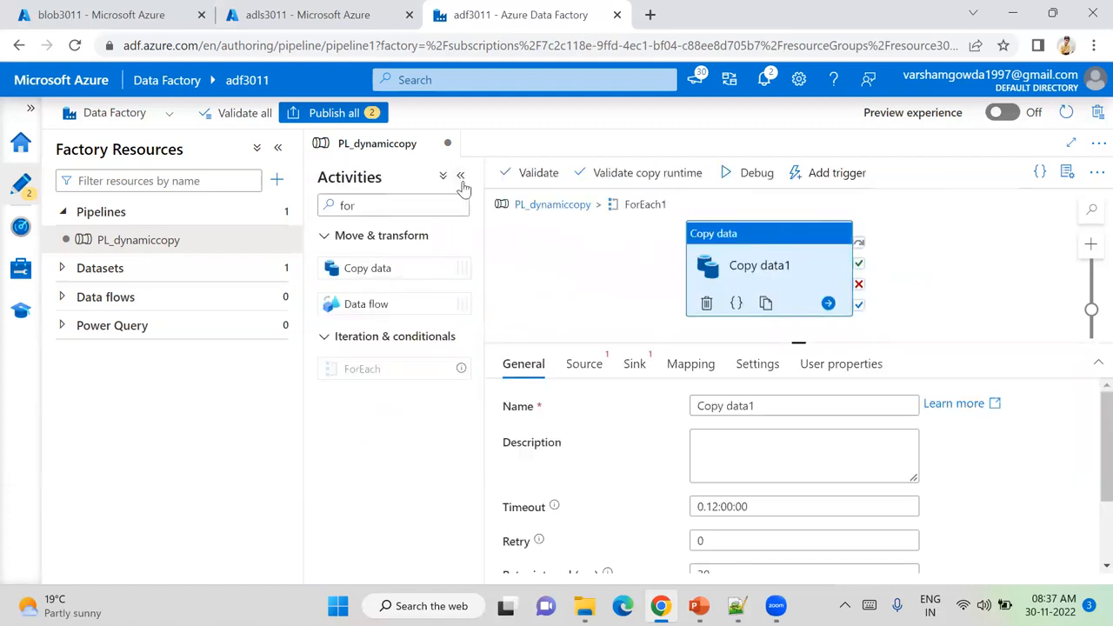
left_click(462, 178)
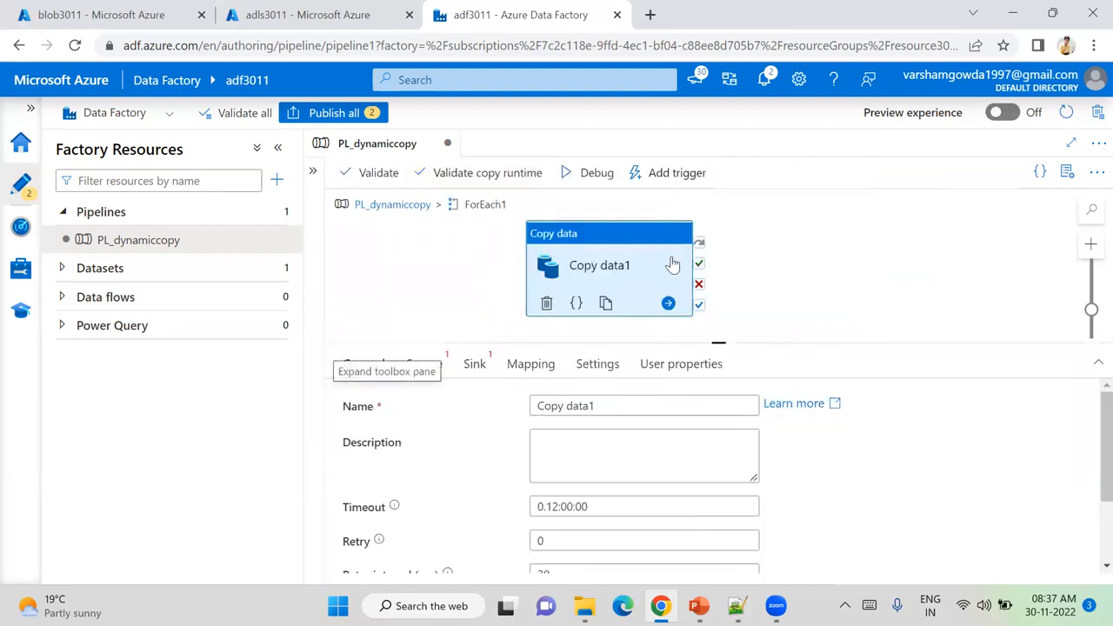
- Go back to the PL_dynamiccopy pipeline level and review the Items and Condition settings of Filter1
left_click(404, 206)
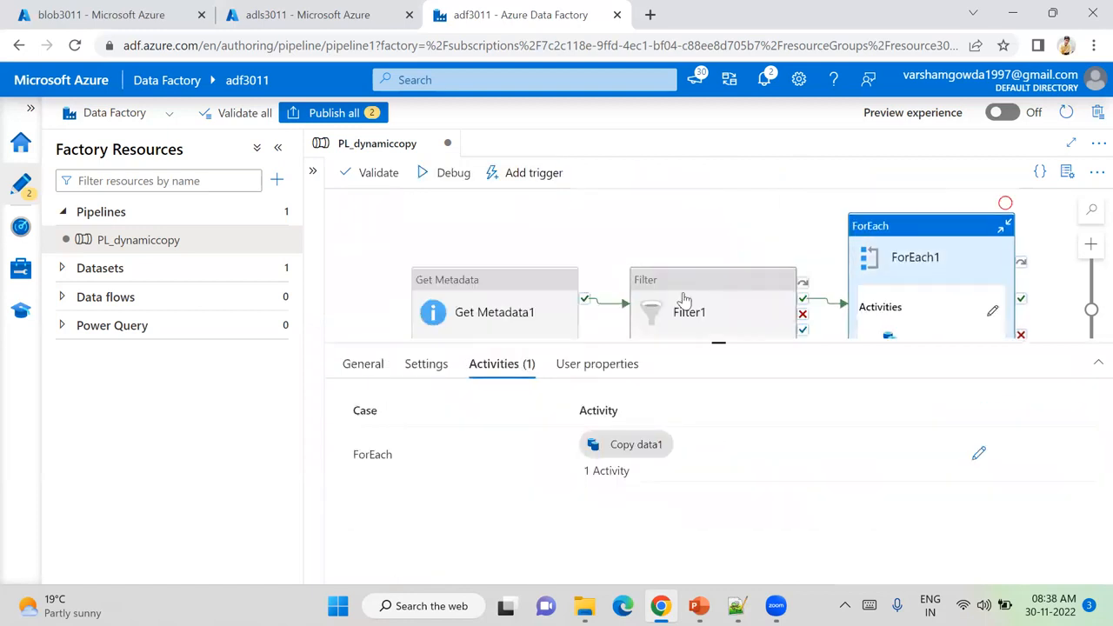
left_click(684, 299)
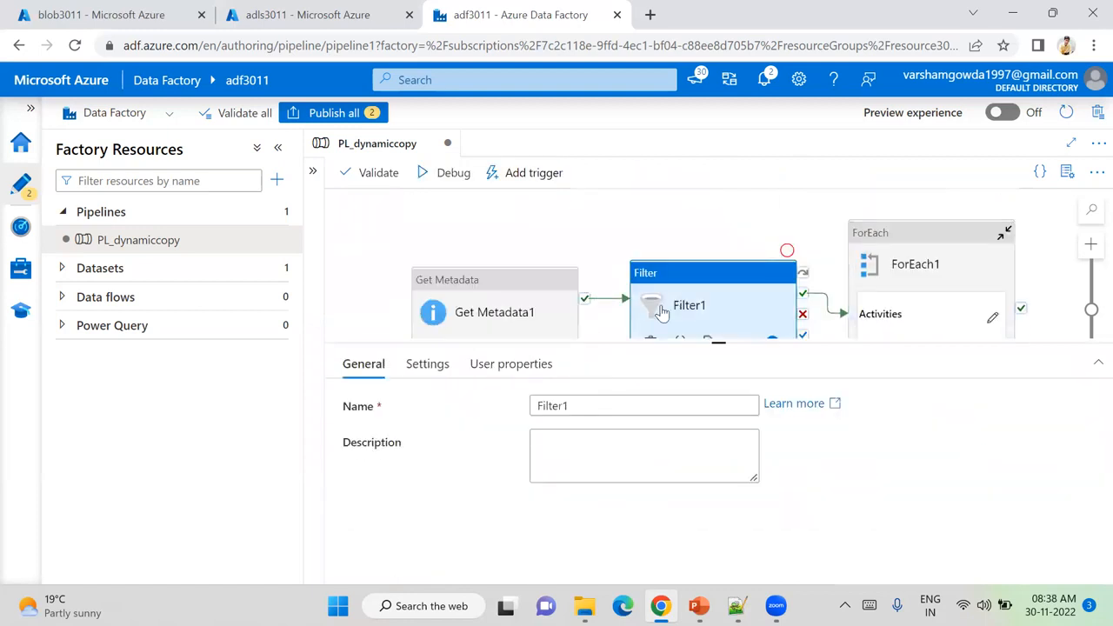
left_click(445, 374)
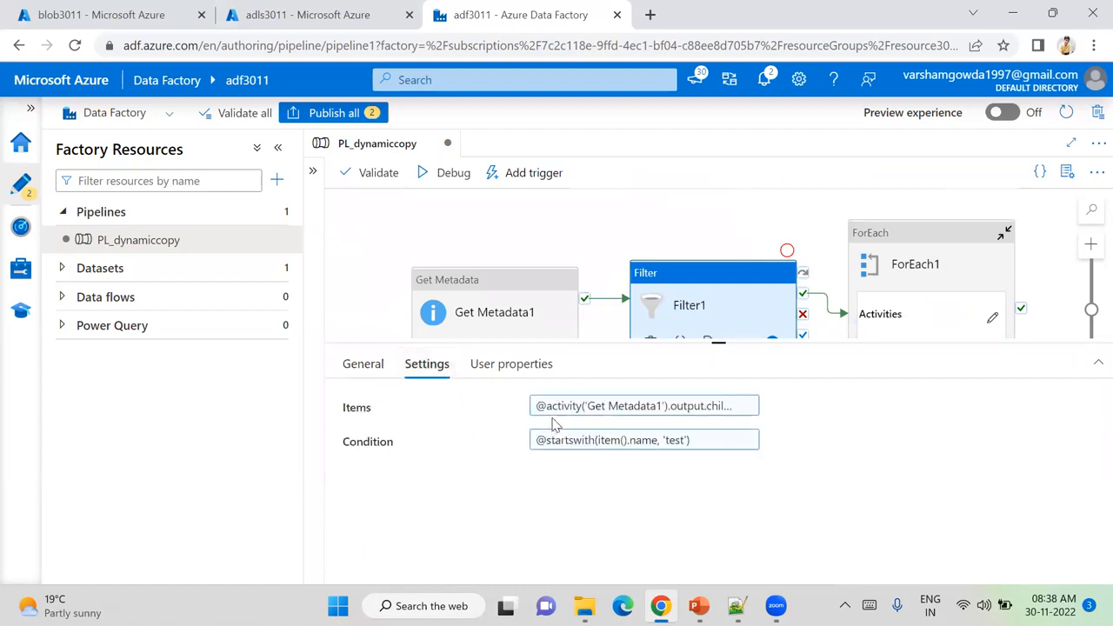
- Review Filter1's Items setting and the Sequential and Items settings of ForEach1
left_click(591, 409)
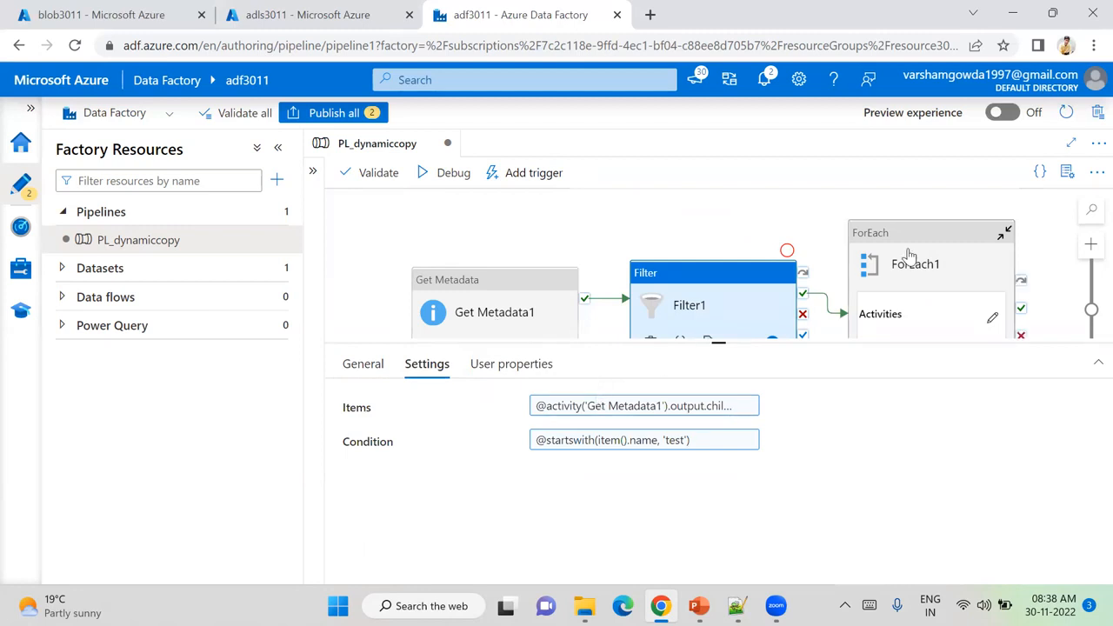
left_click(908, 252)
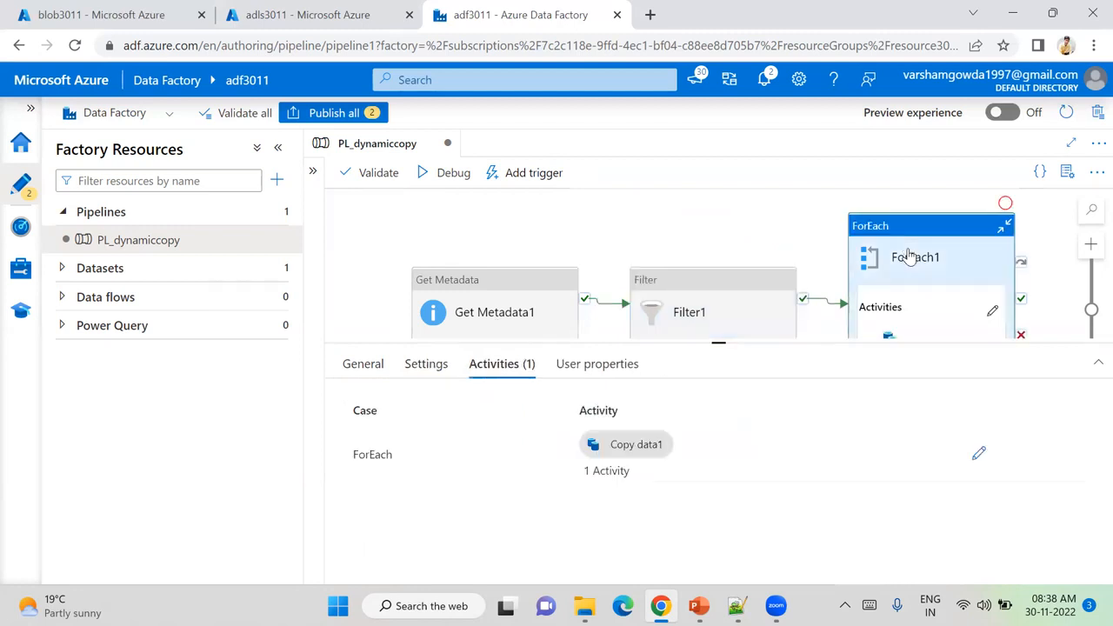
left_click(423, 365)
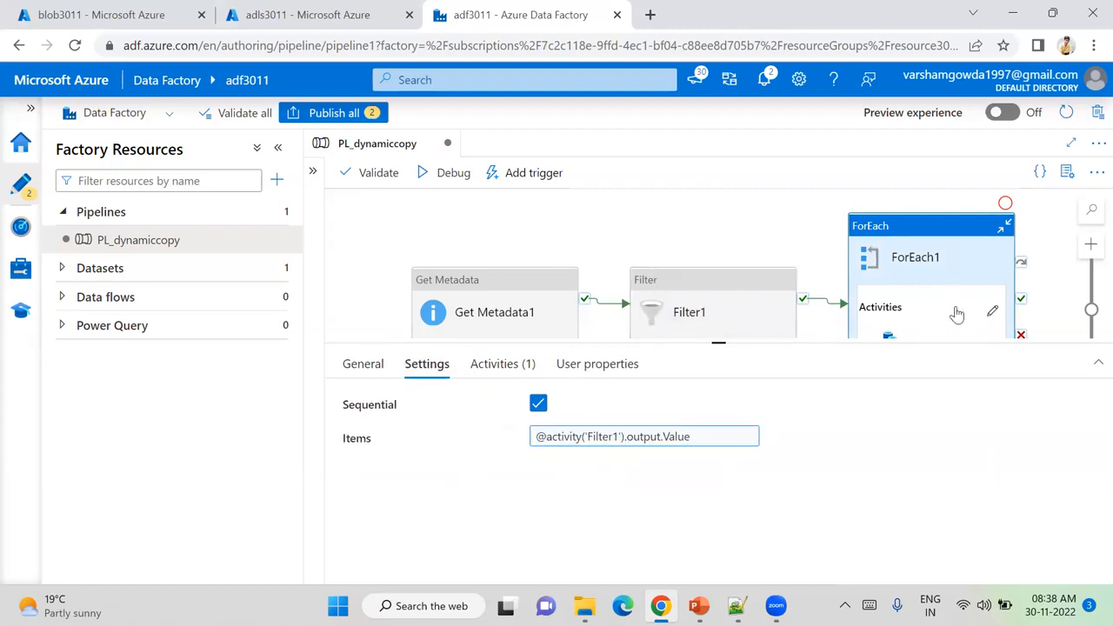
- Open the inner activities of ForEach1 and check the source datasets available for Copy data1
left_click(993, 313)
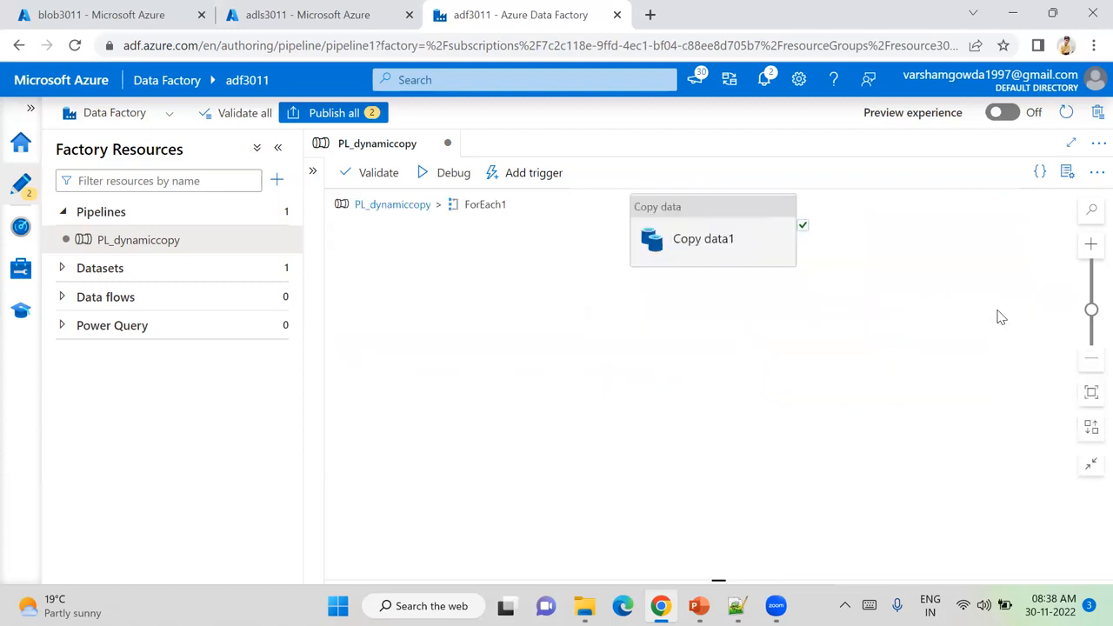
left_click(706, 248)
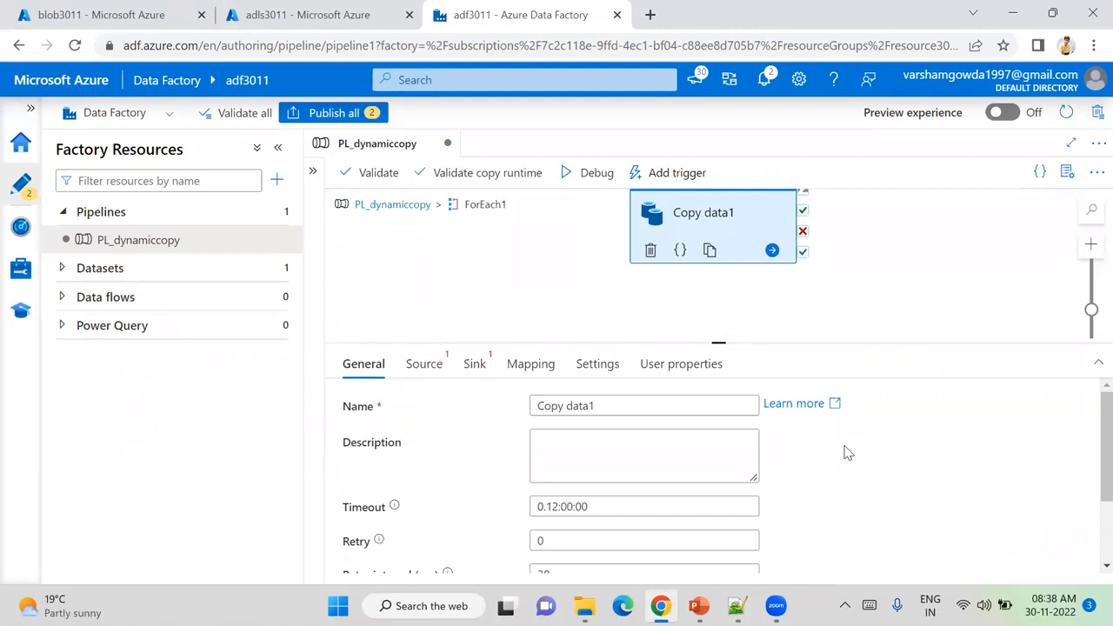
left_click(425, 365)
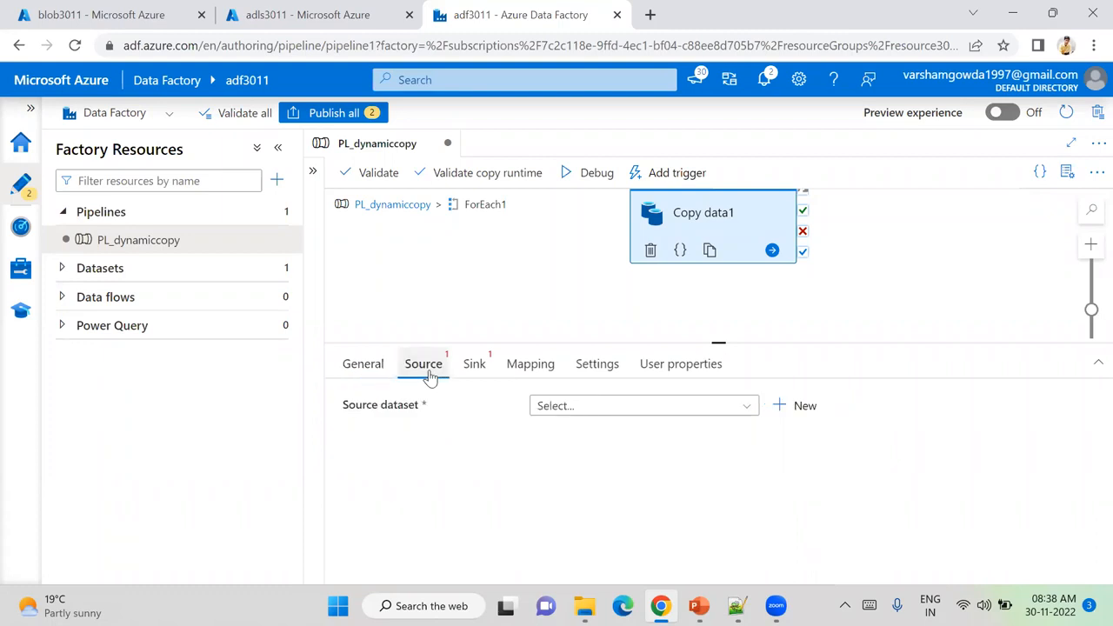
left_click(623, 414)
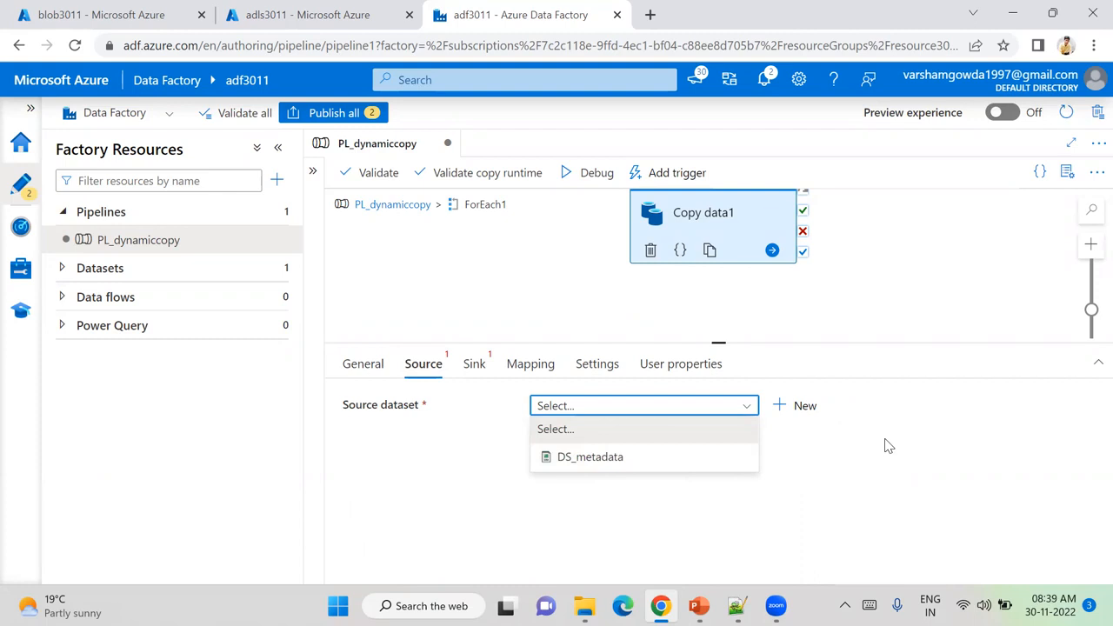
left_click(889, 446)
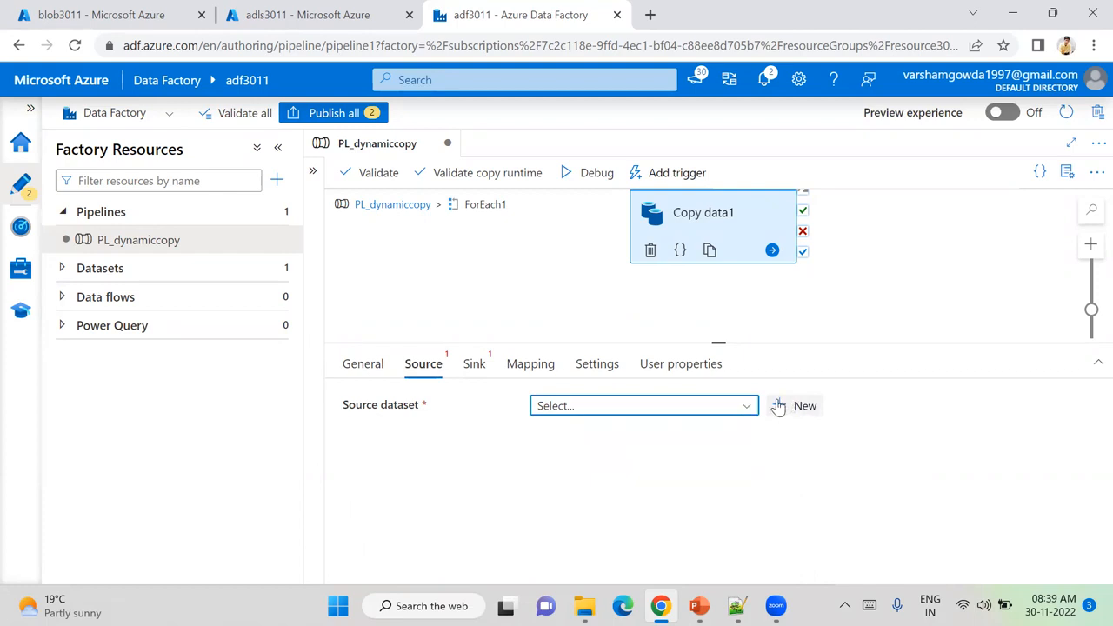
- Start a new source dataset for Copy data1 using Azure Blob Storage and the DelimitedText format
left_click(778, 406)
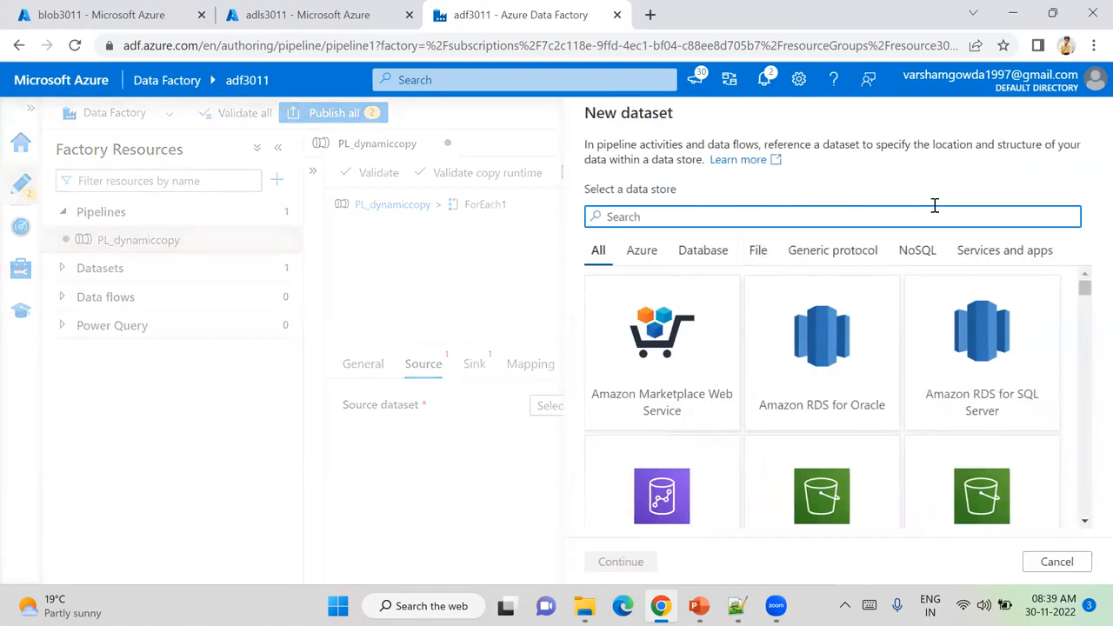
type("blob")
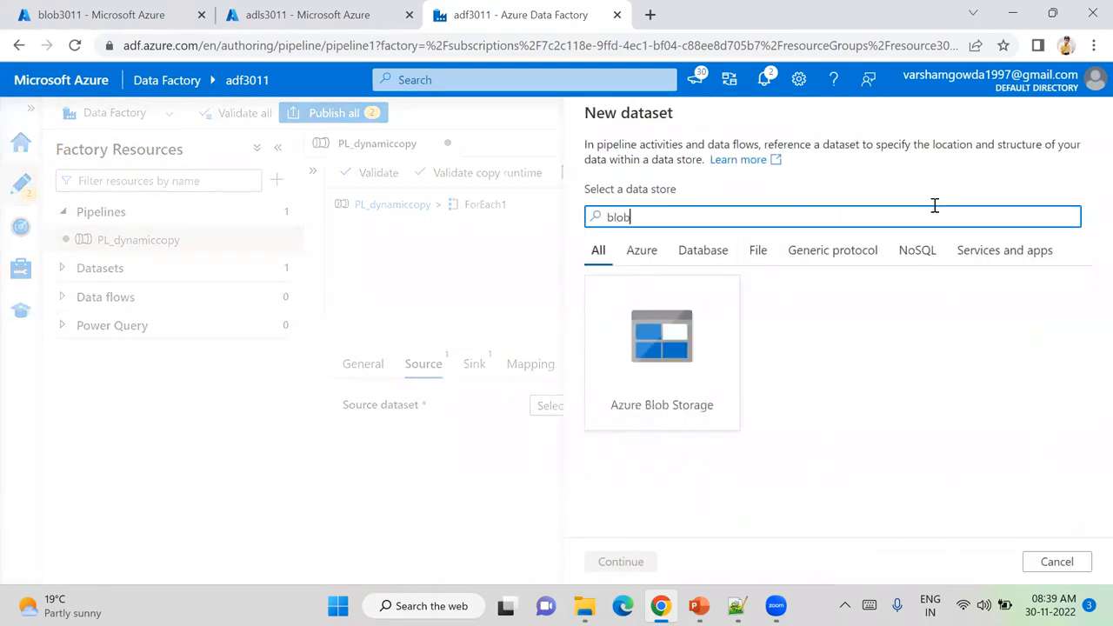
left_click(730, 339)
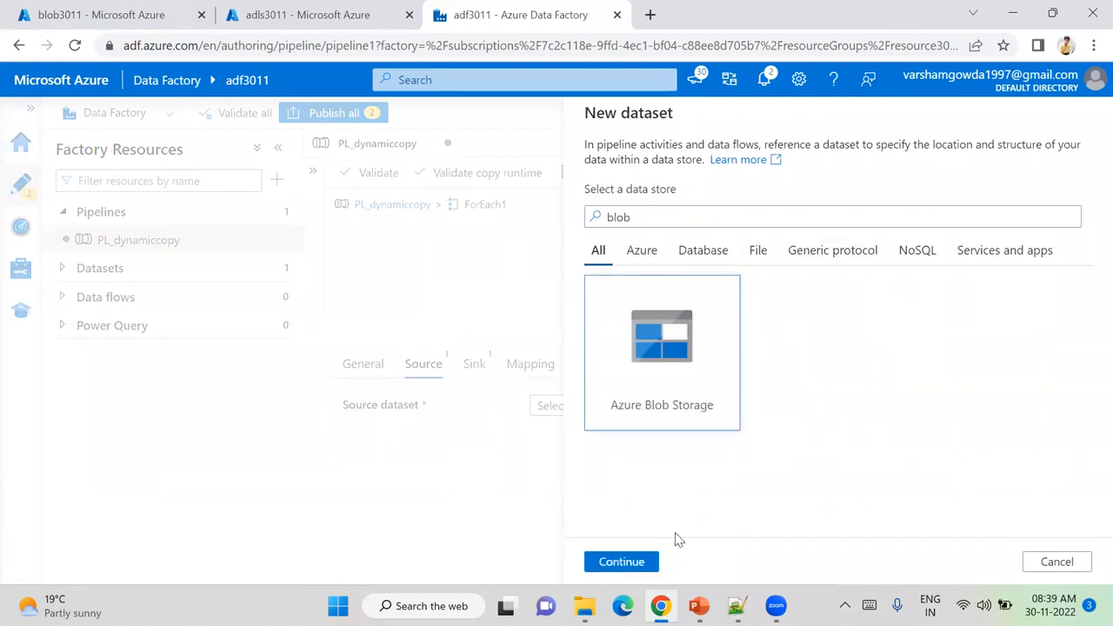
left_click(639, 562)
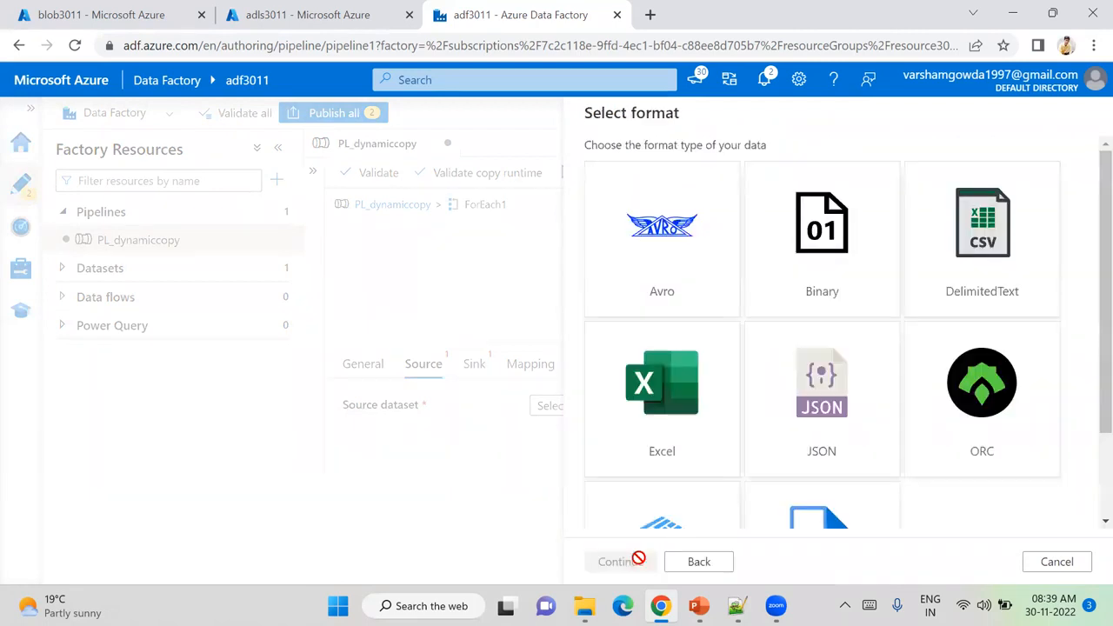
left_click(984, 241)
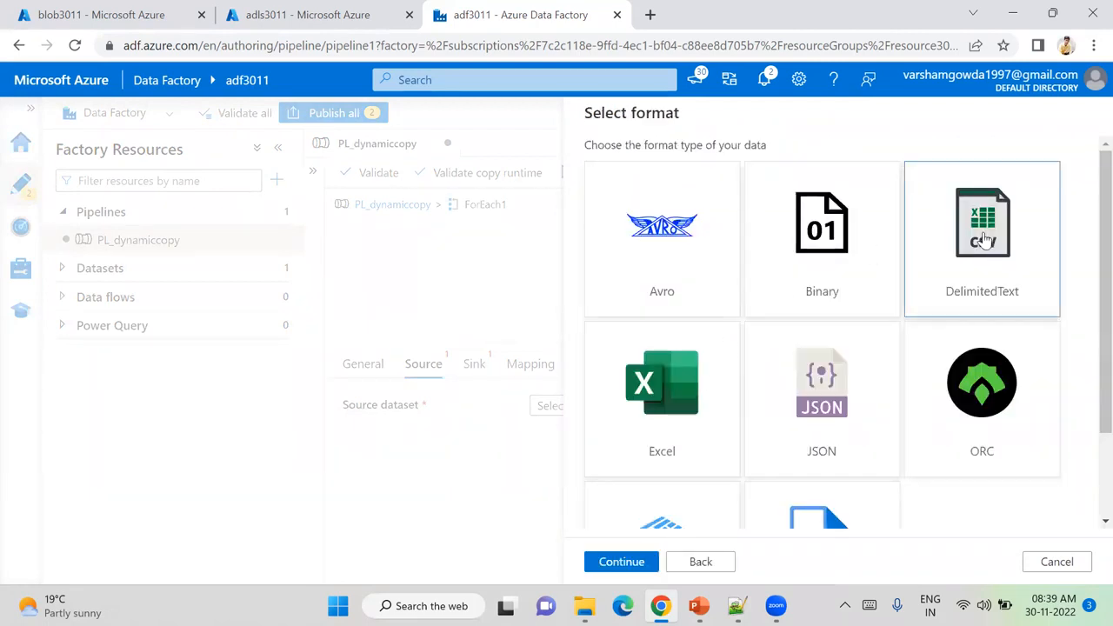
left_click(641, 565)
- Name the new dataset DS_source and assign it the LS_blob linked service
left_click_drag(701, 162, 495, 178)
type("DS_")
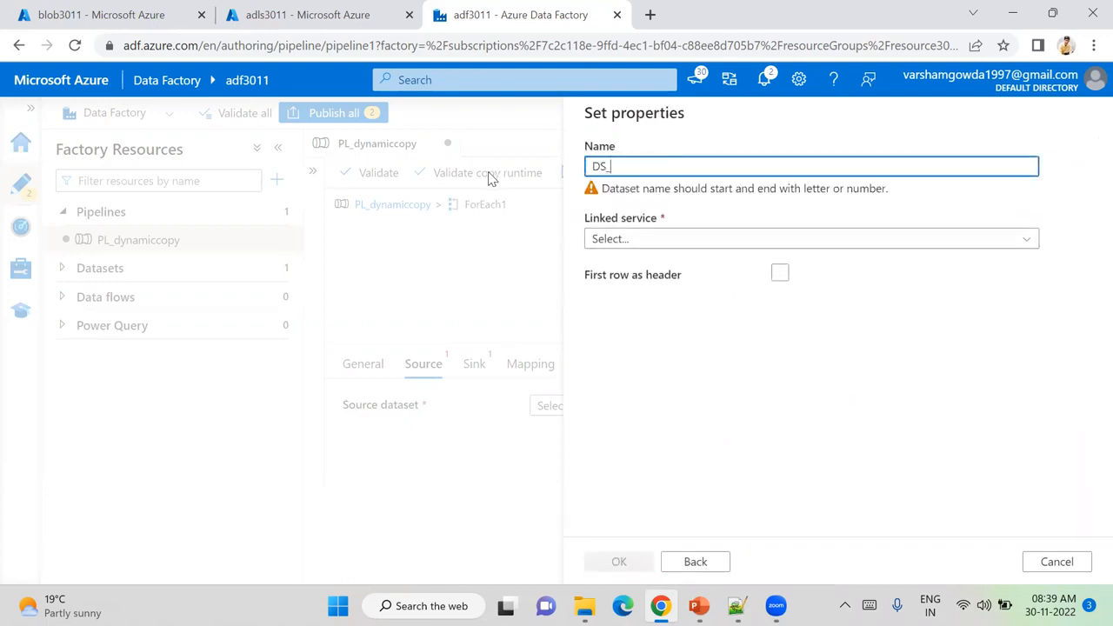
type("source")
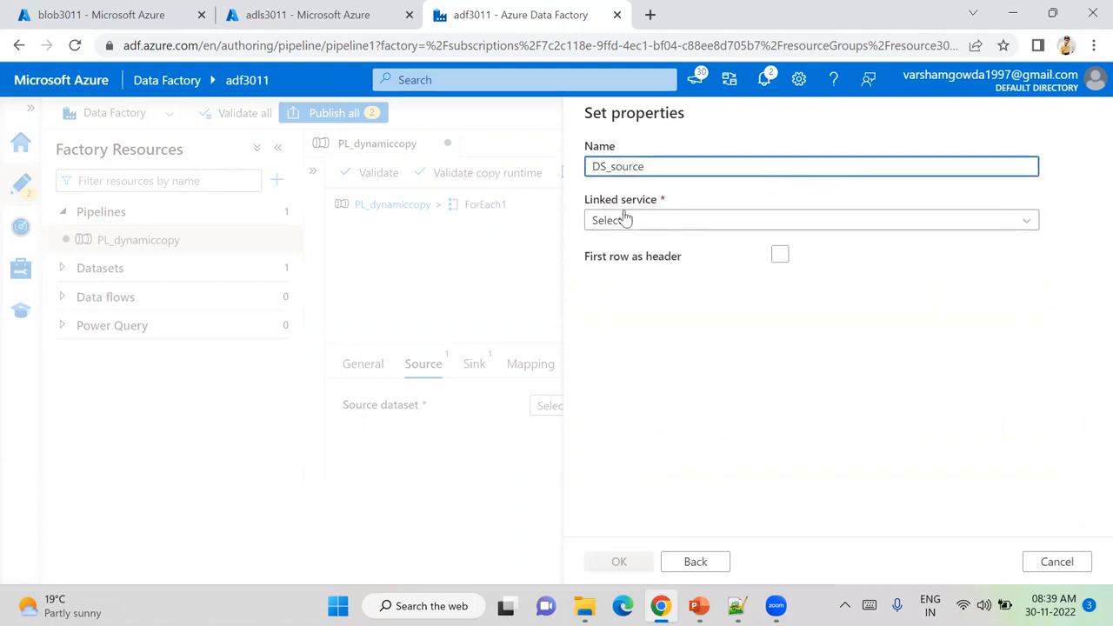
left_click(630, 222)
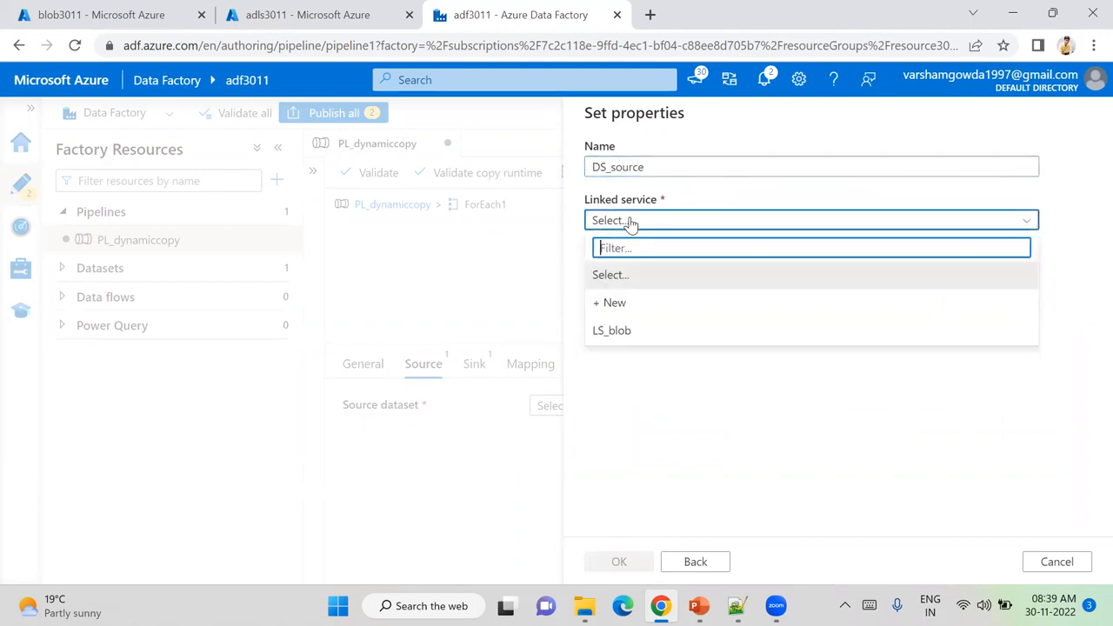
left_click(653, 338)
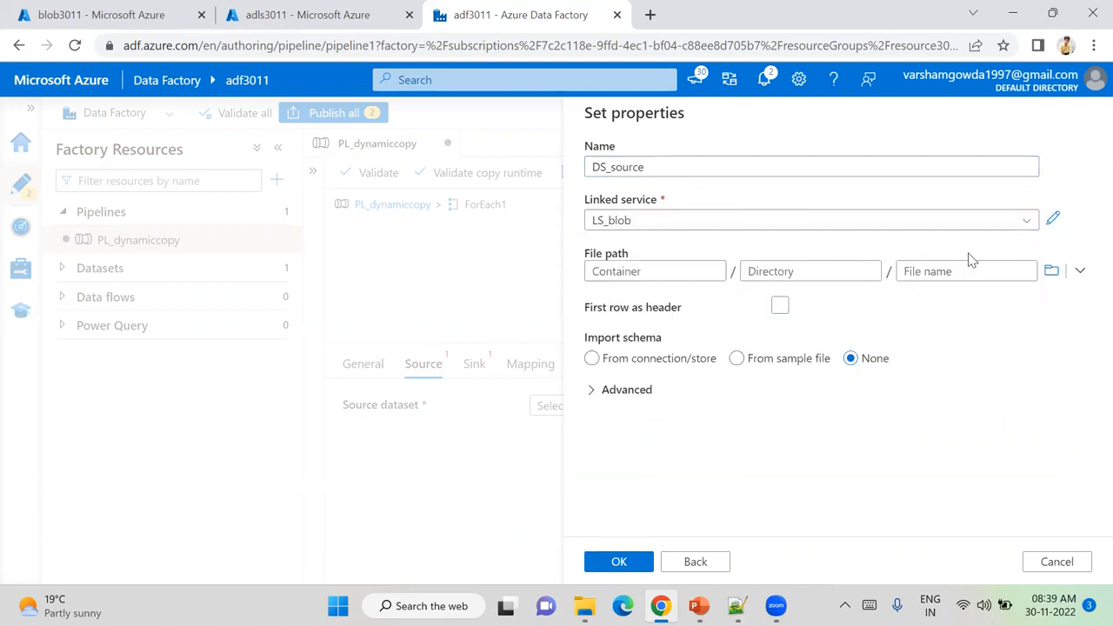
- Set the dataset's file path to the input container, checking its files against the filter output in Notepad++
left_click(1050, 274)
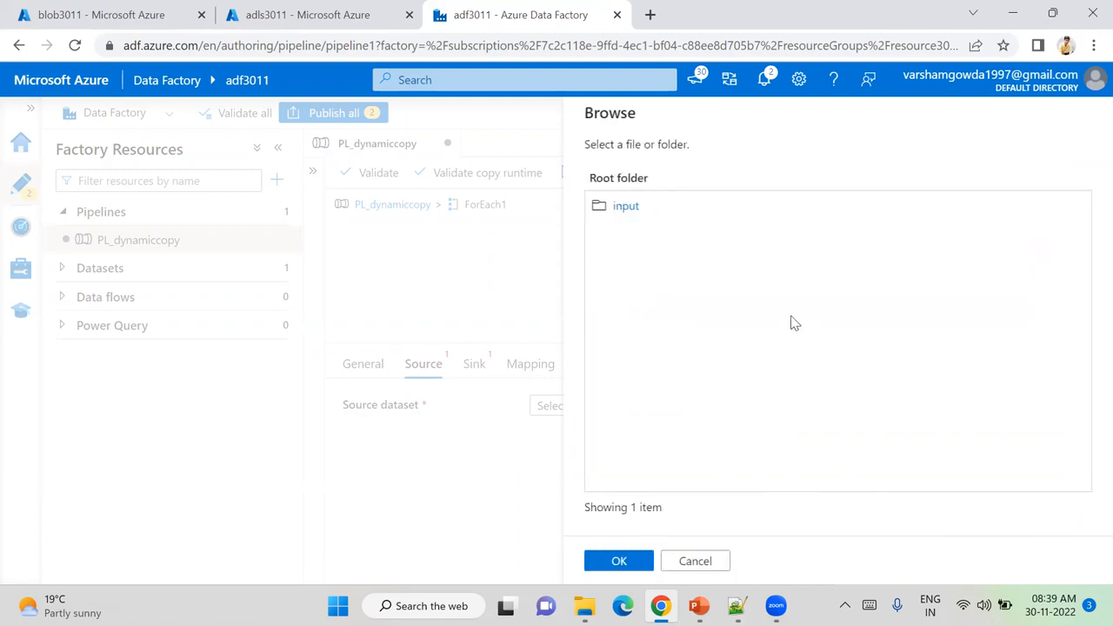
left_click(633, 208)
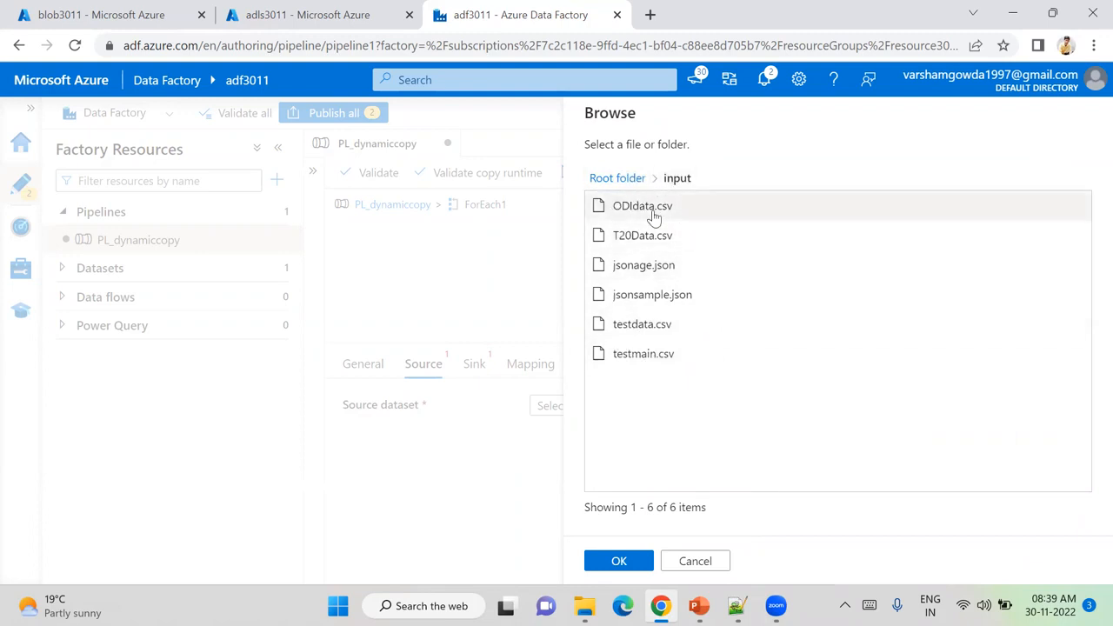
left_click(737, 605)
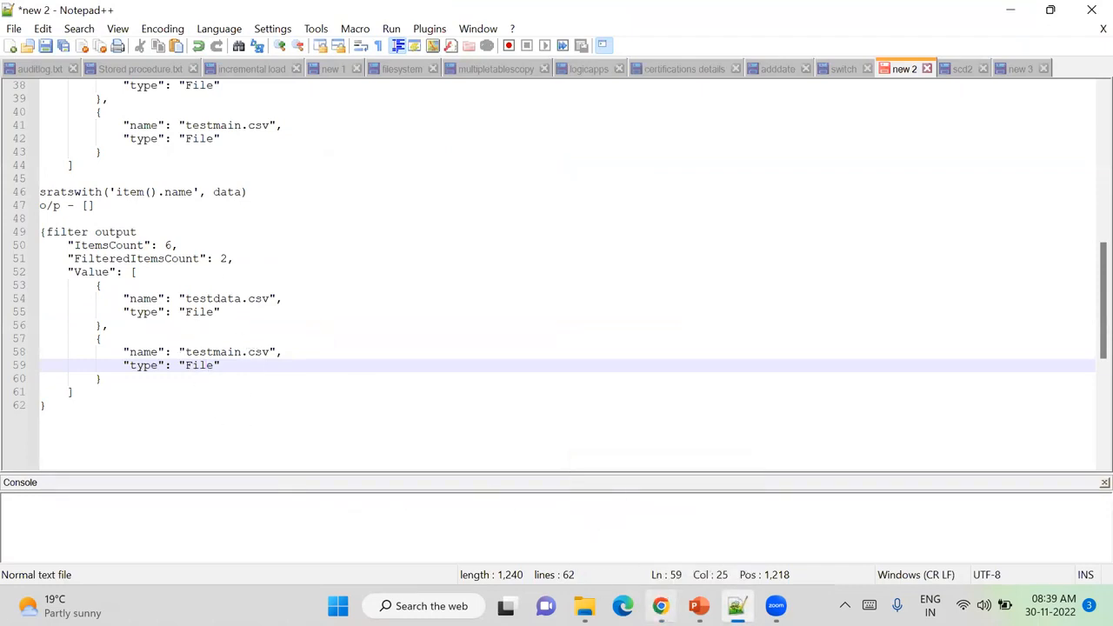
left_click(660, 606)
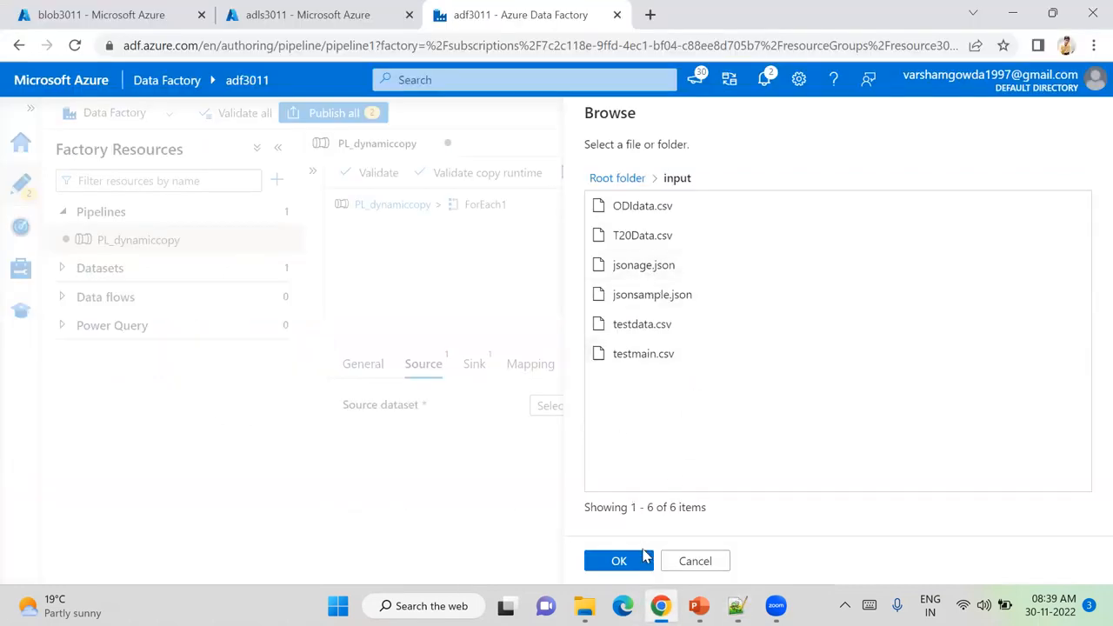
left_click(637, 560)
- Compare the dataset's empty file name field with the filtered file names in Notepad++, returning to Azure Data Factory
left_click(944, 266)
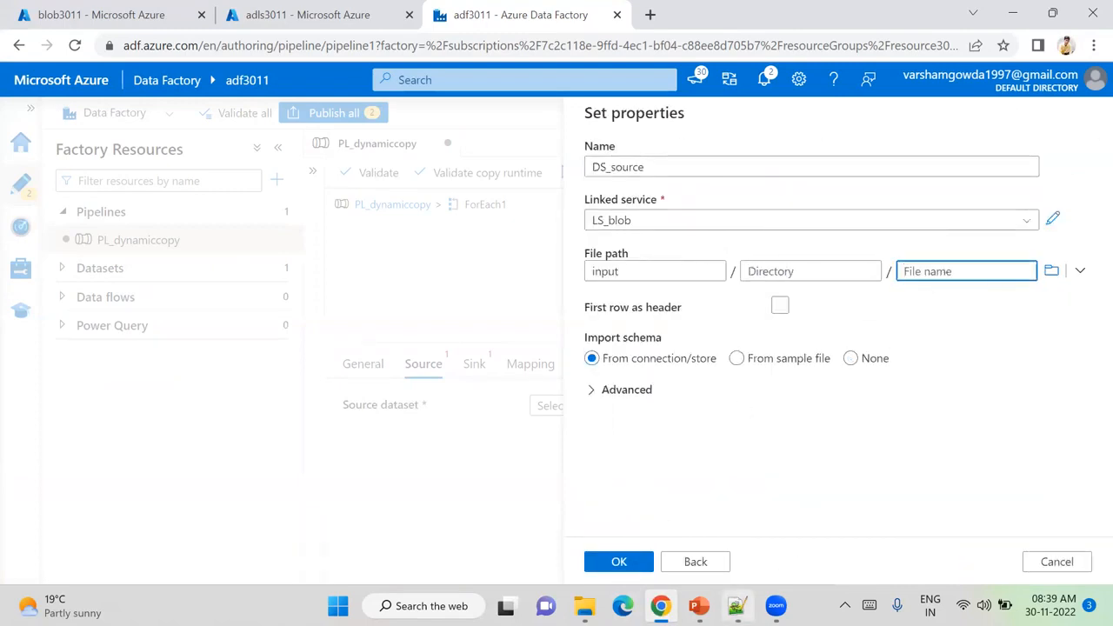
left_click(736, 605)
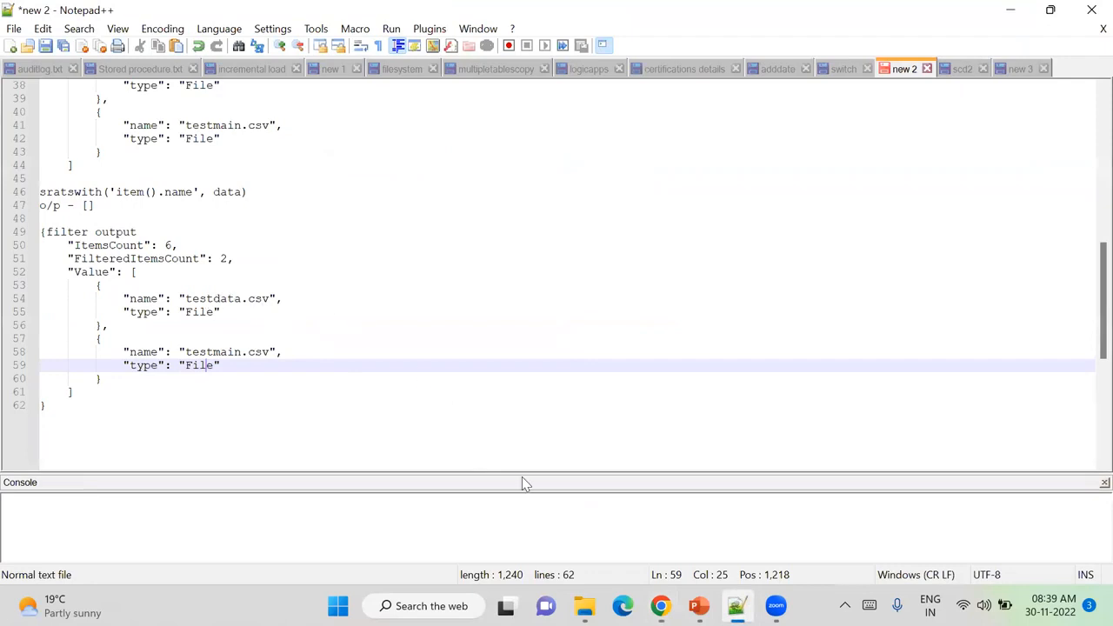
left_click(660, 606)
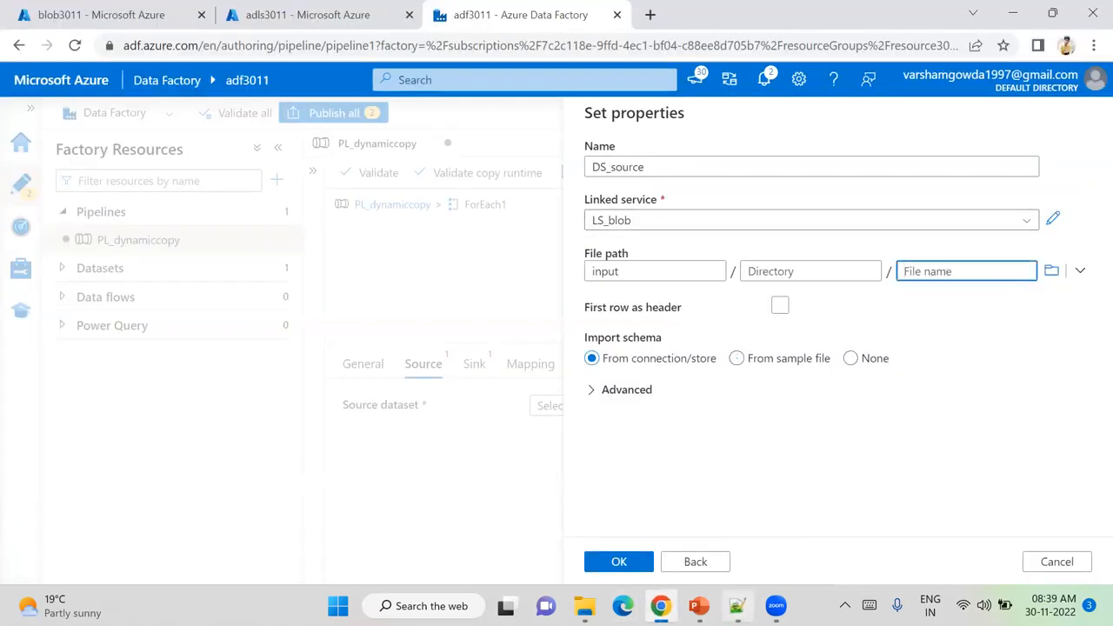
left_click(736, 606)
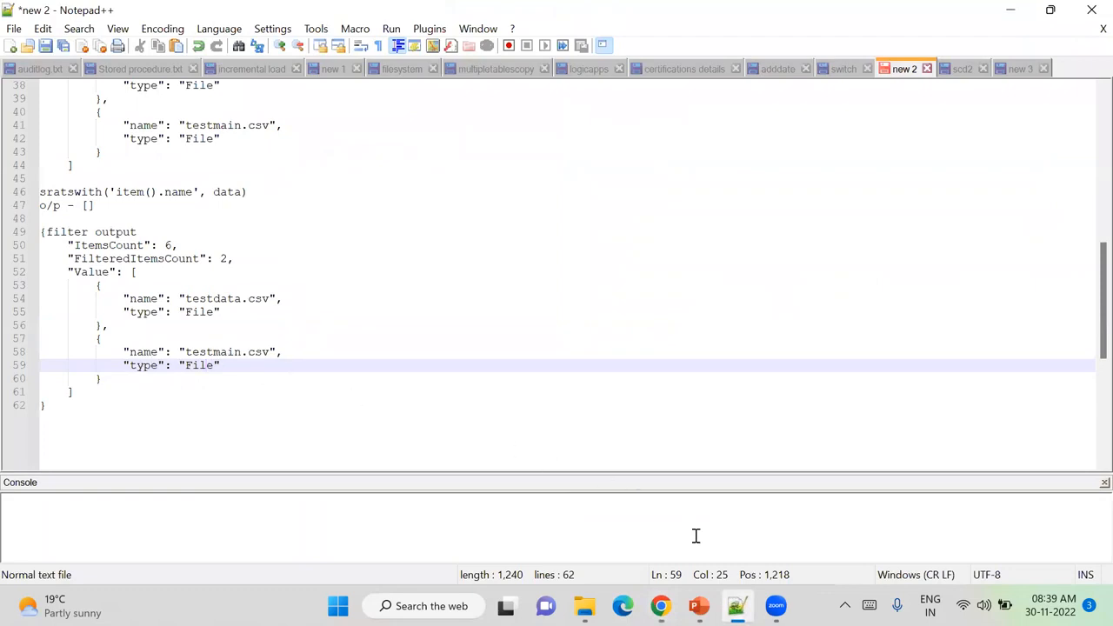
left_click(661, 606)
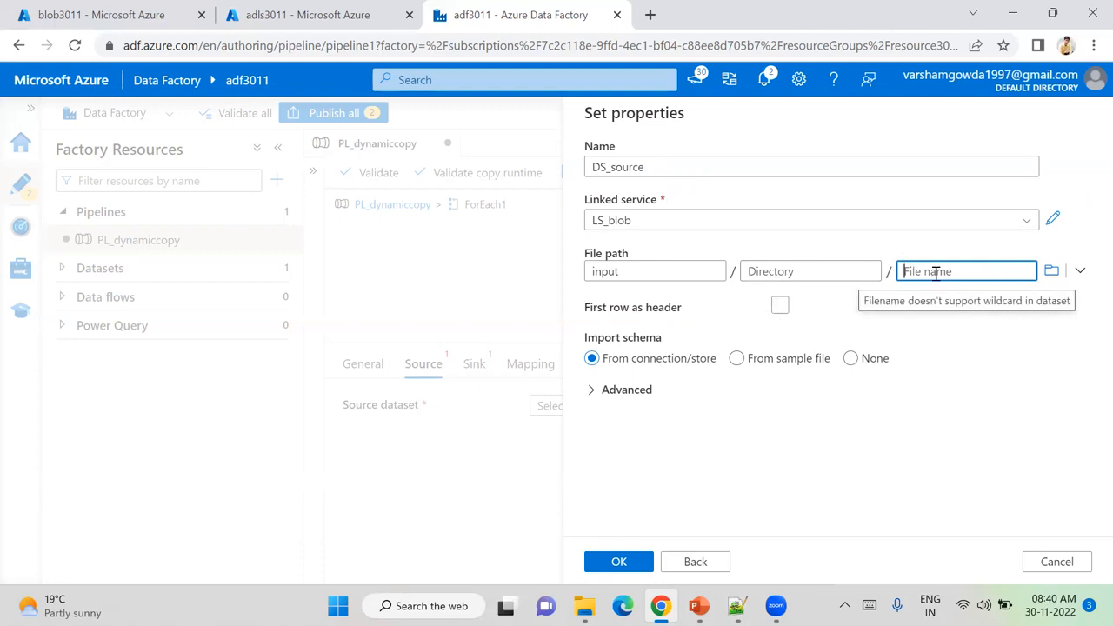
- Create the DS_source dataset with First row as header enabled and open it for editing
left_click(779, 306)
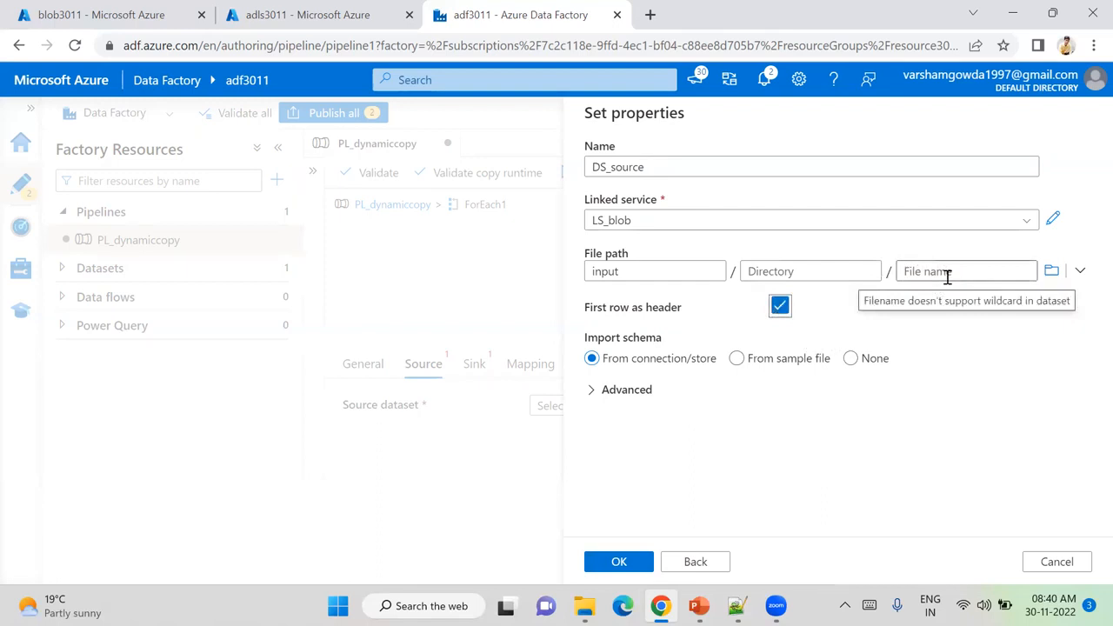
left_click(624, 562)
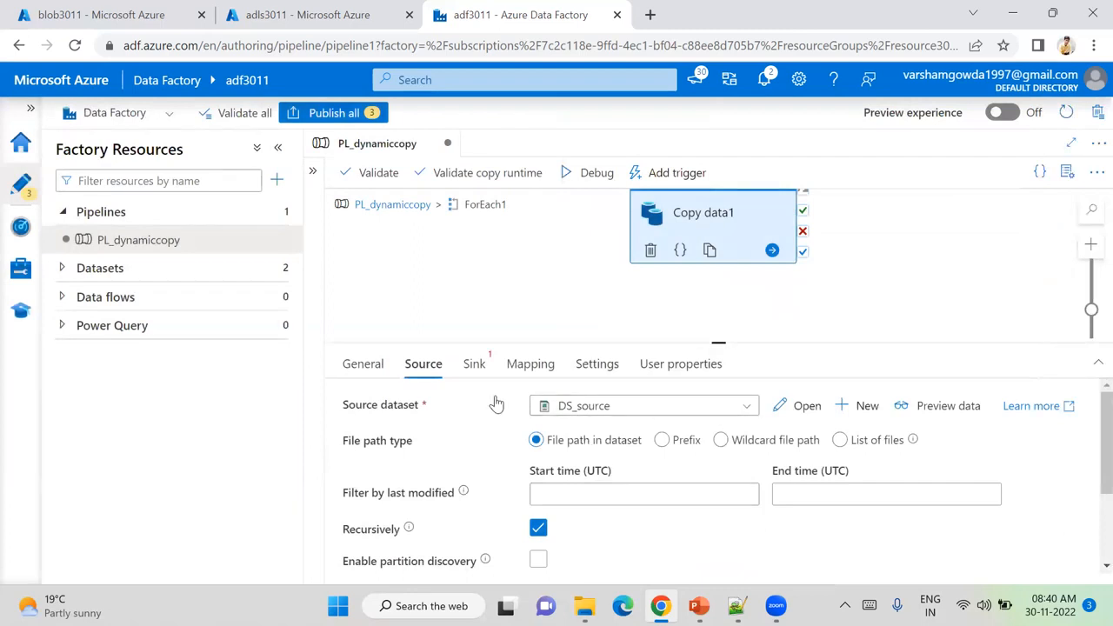
left_click(800, 405)
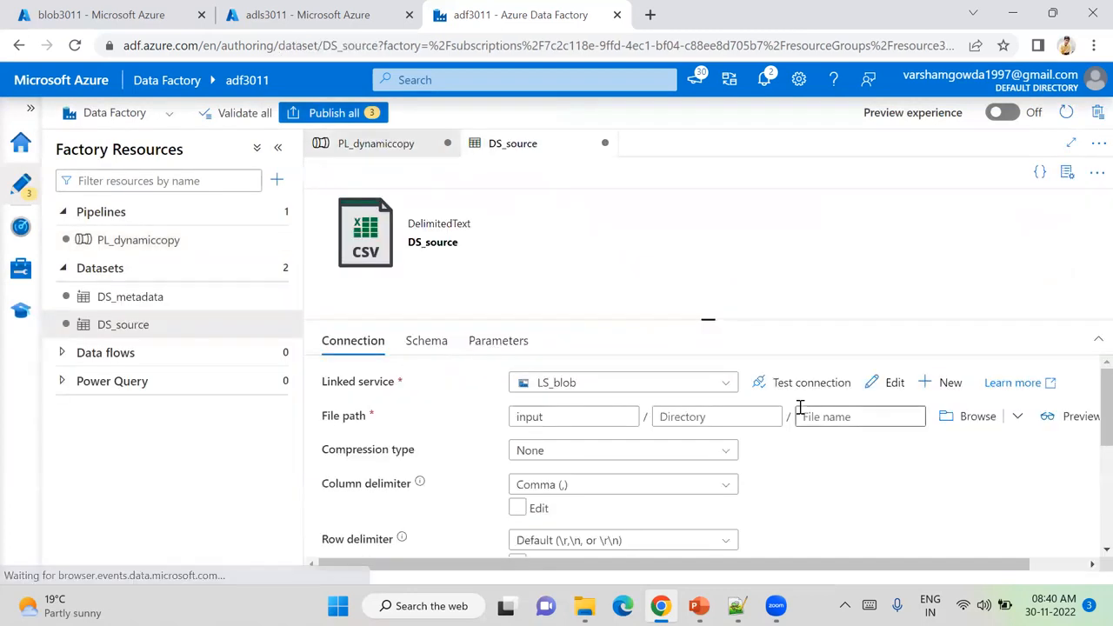
- Add a String parameter named filename to the DS_source dataset and return to its connection settings
left_click(1064, 177)
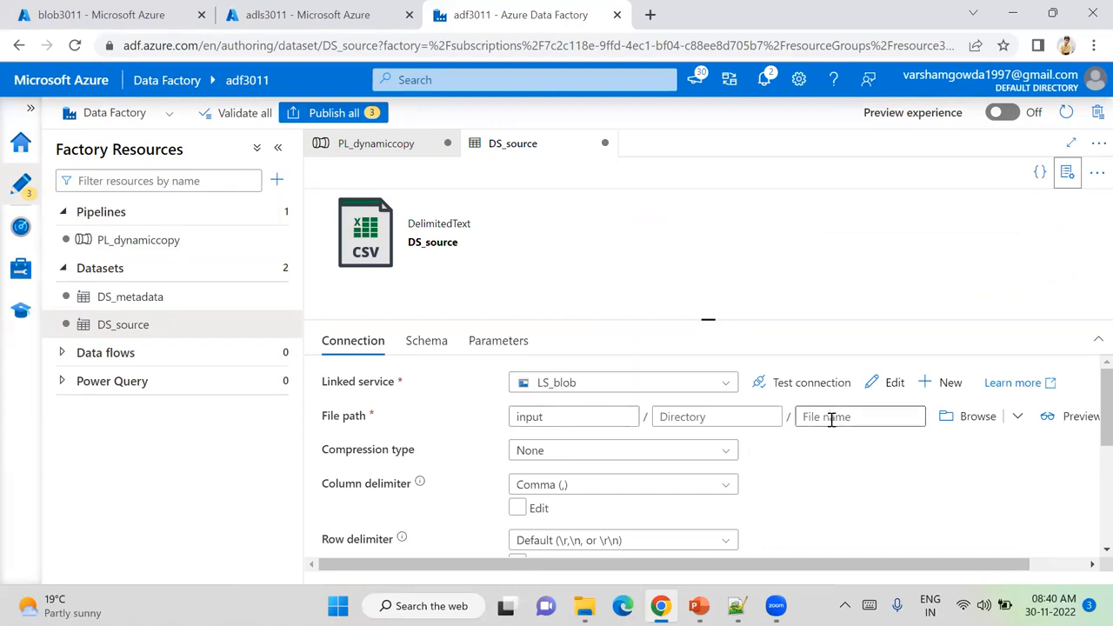
left_click(831, 419)
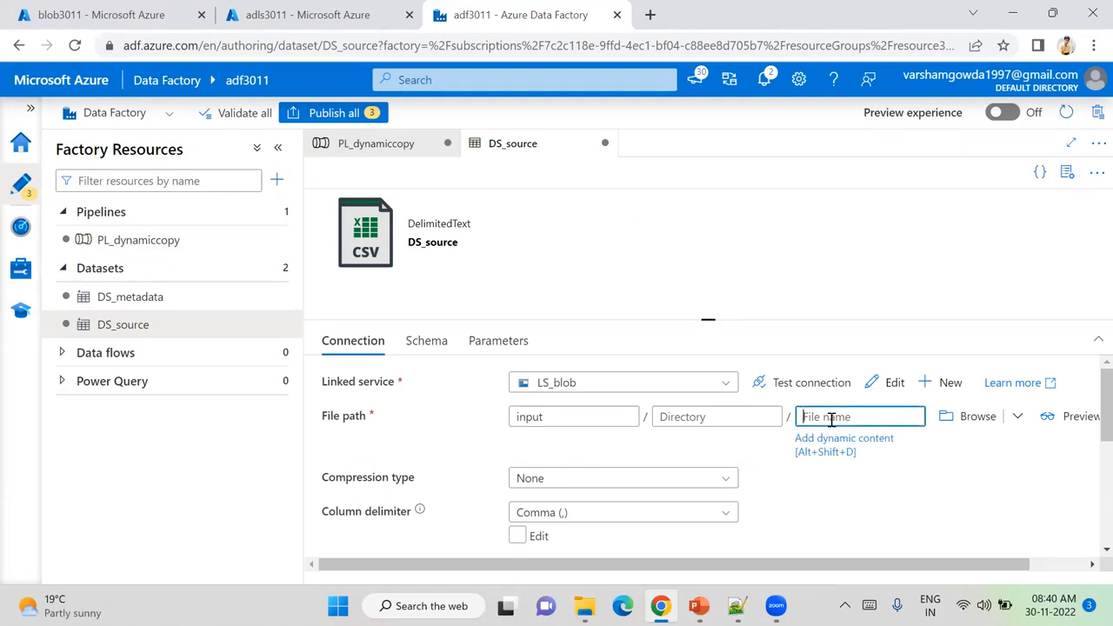
left_click(493, 341)
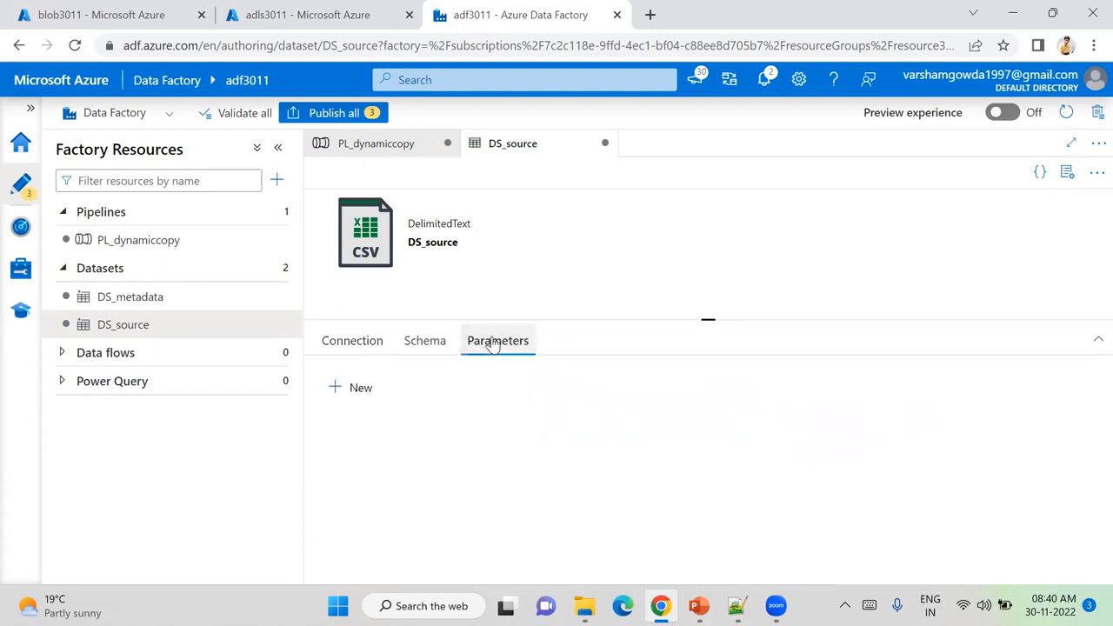
left_click(356, 388)
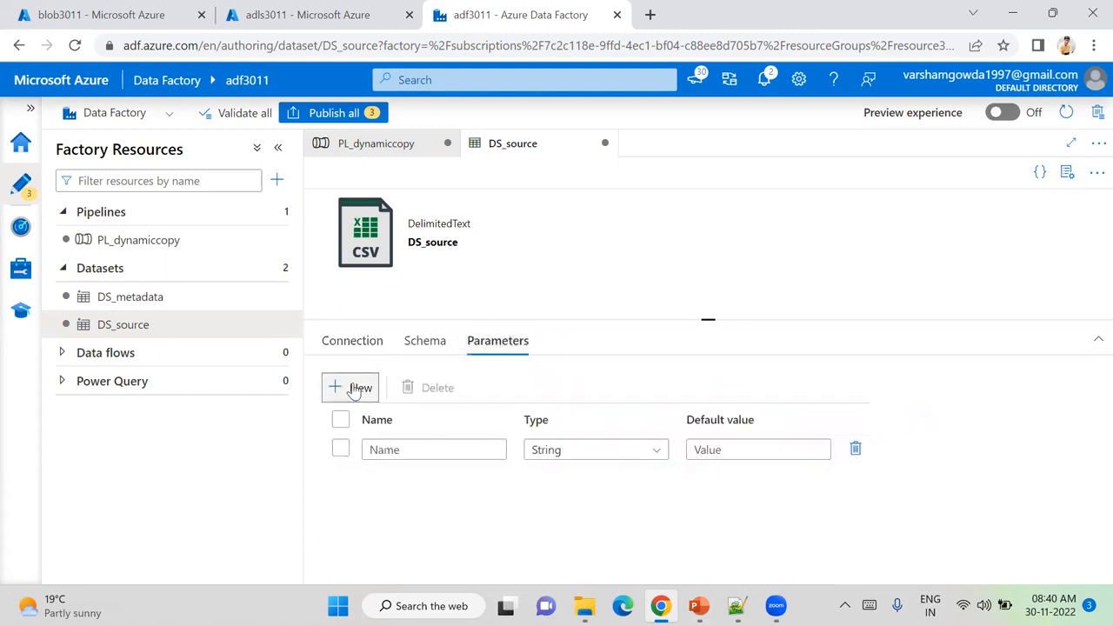
left_click(440, 442)
type("fil")
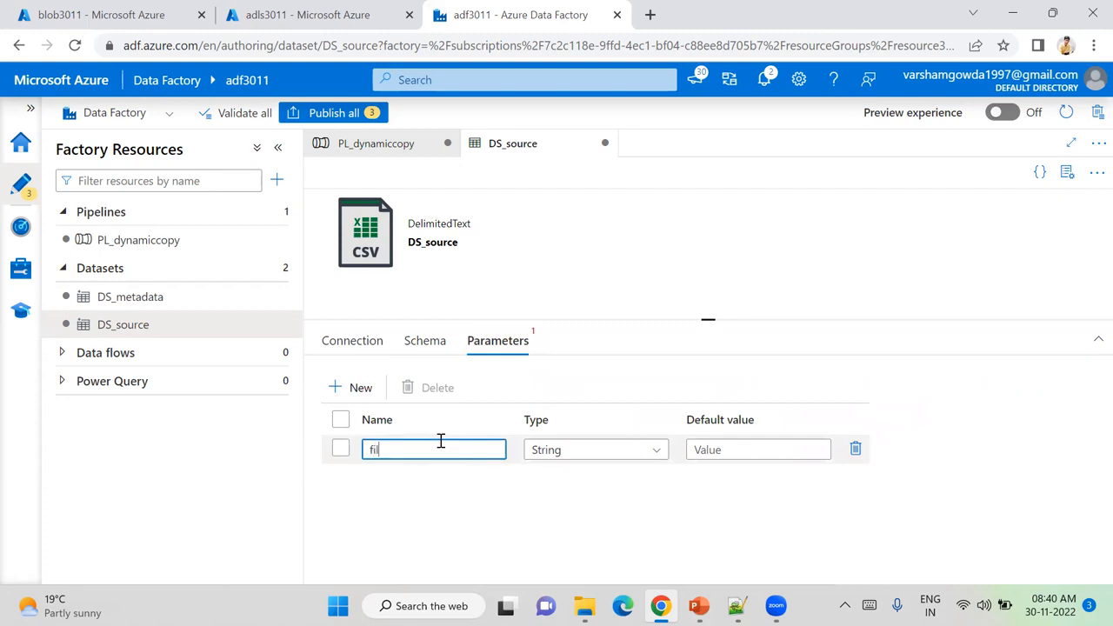
type("ename")
left_click(452, 501)
left_click(354, 337)
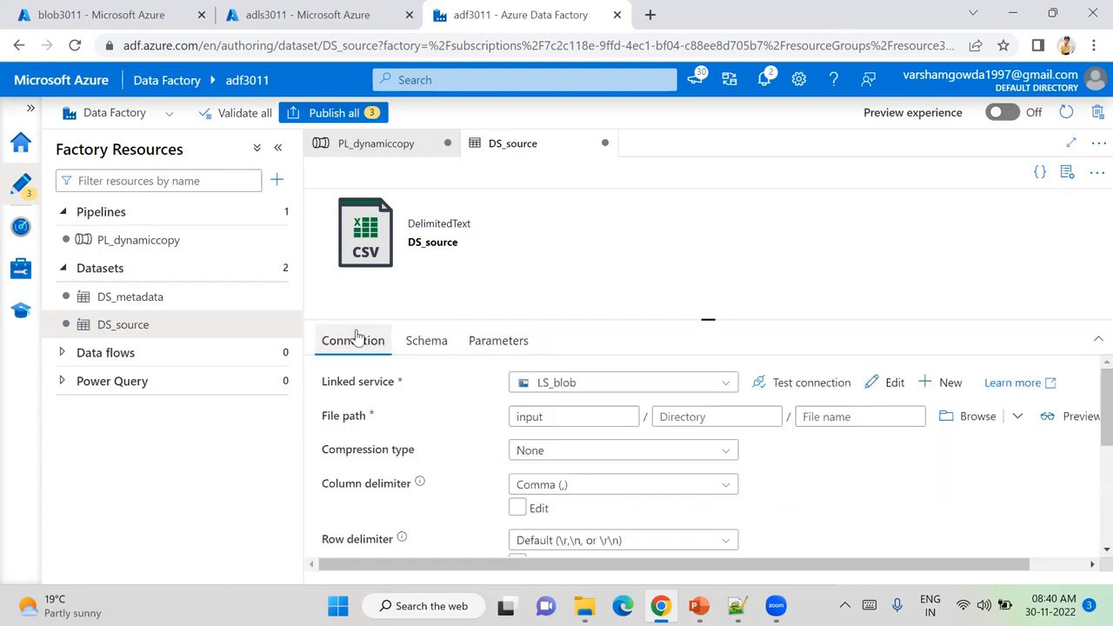
left_click(837, 417)
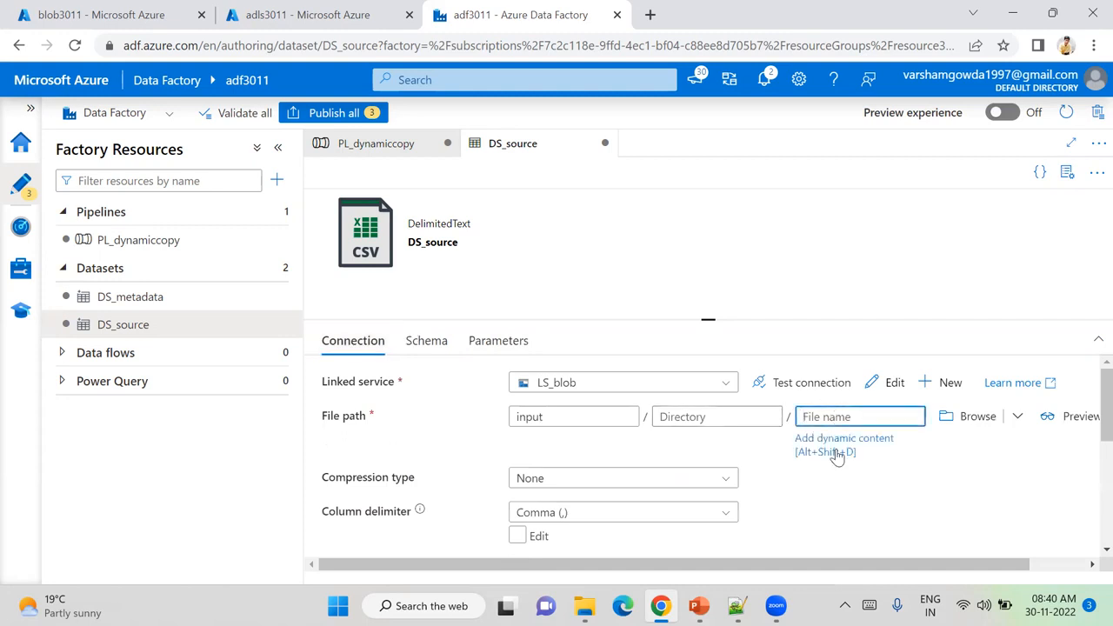
left_click(837, 452)
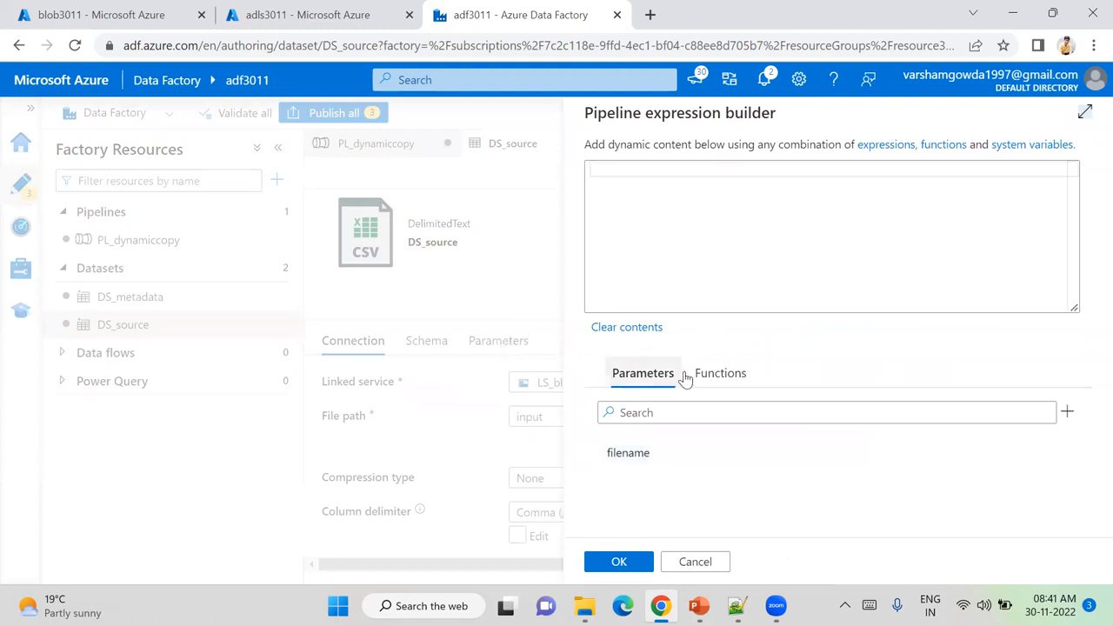
left_click(710, 447)
left_click(617, 562)
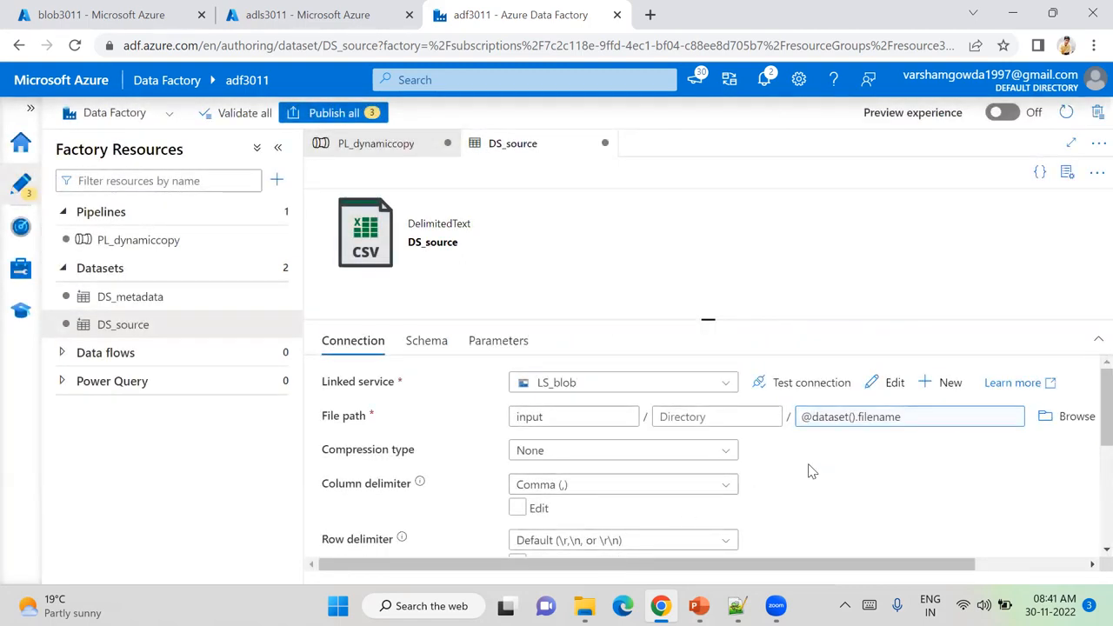
left_click(487, 340)
left_click(368, 339)
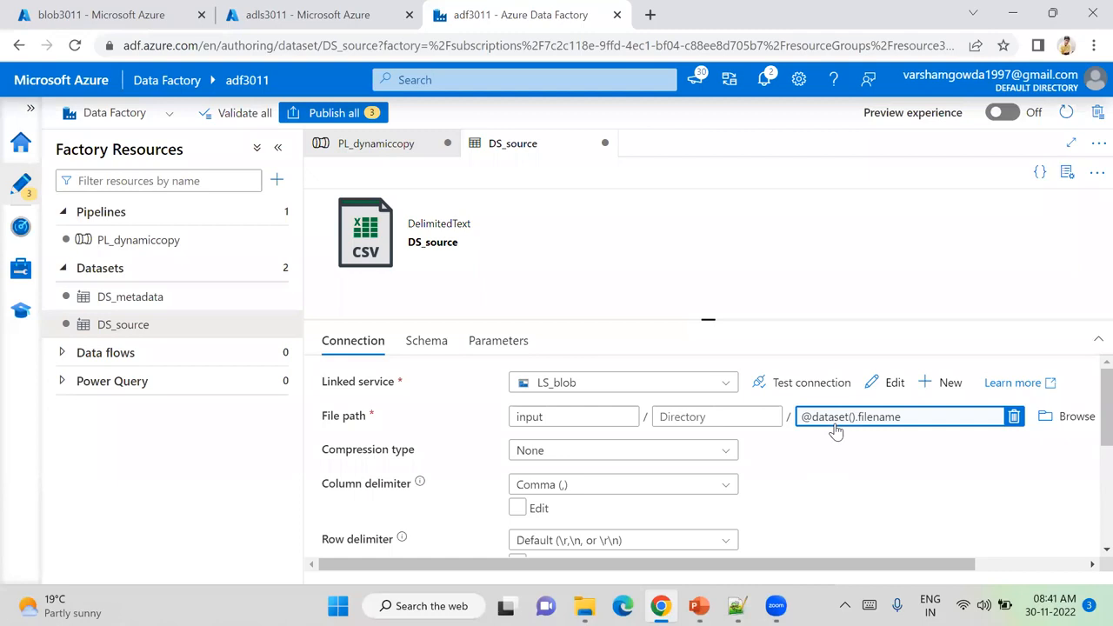
left_click(396, 153)
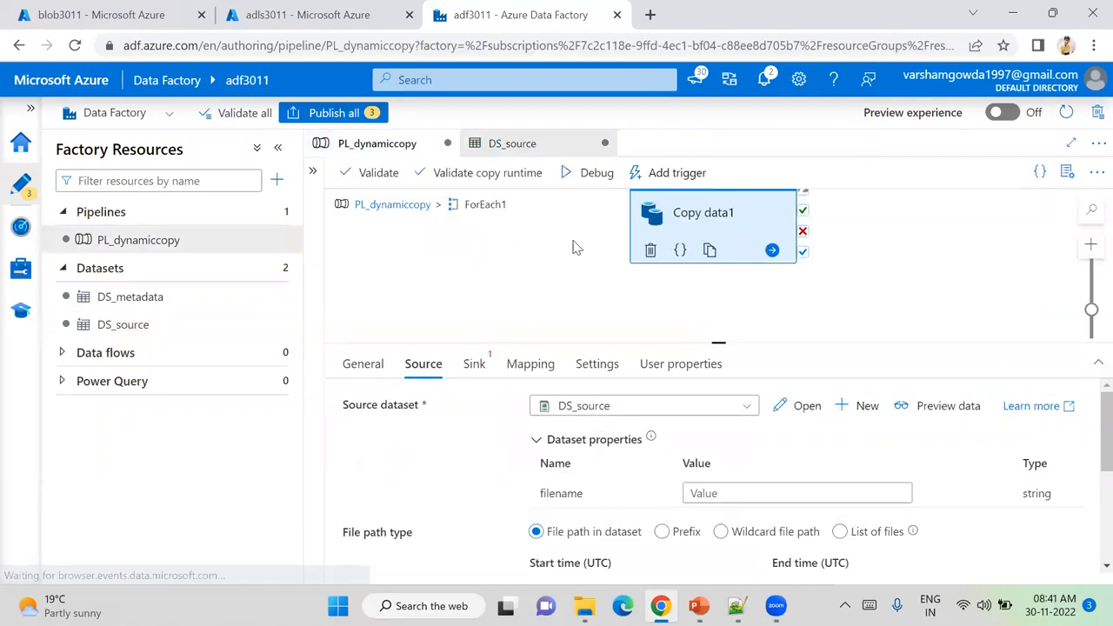
left_click(711, 493)
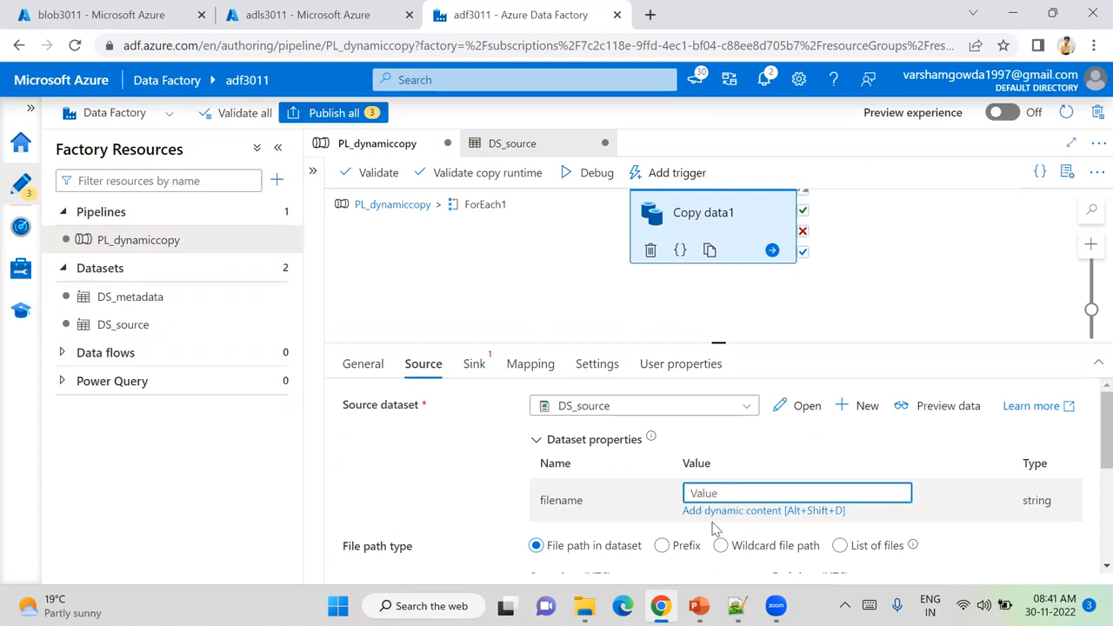
left_click(520, 142)
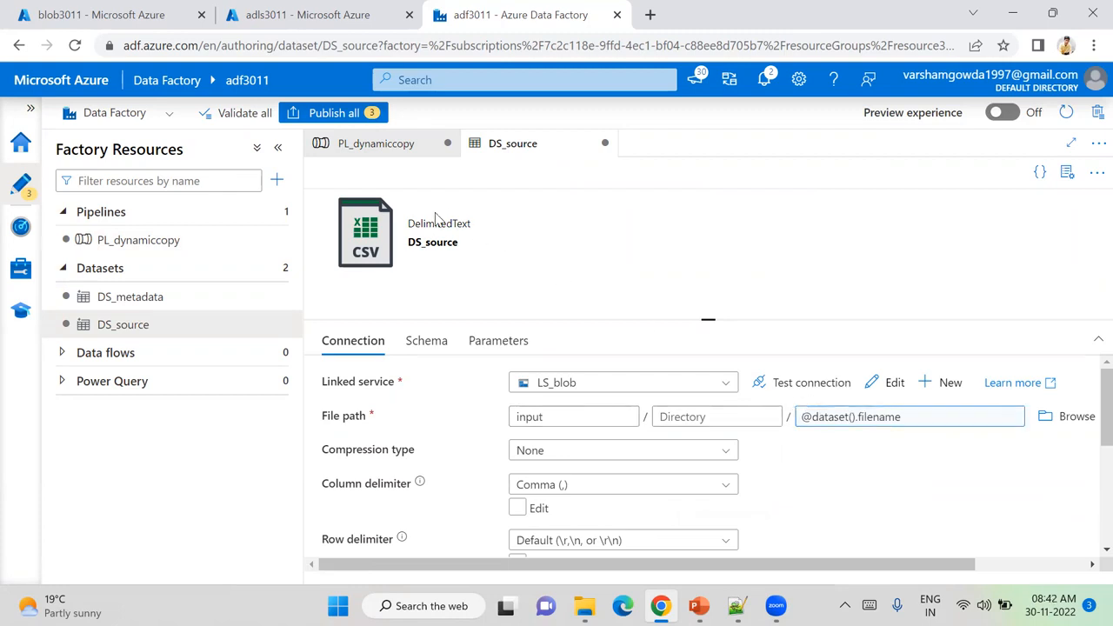
left_click(365, 149)
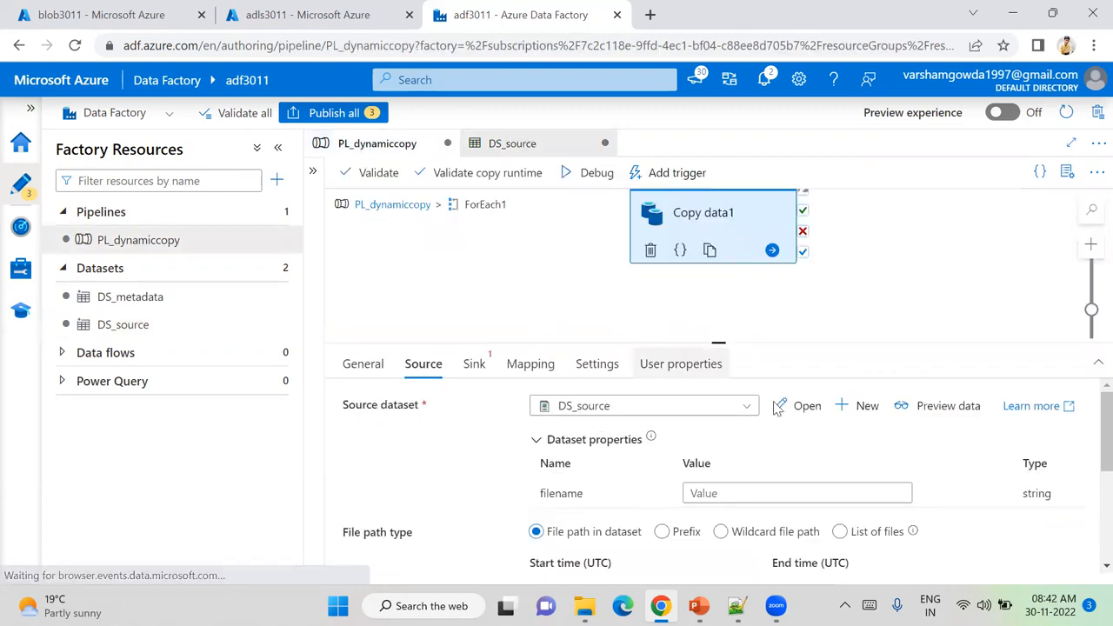
left_click(830, 497)
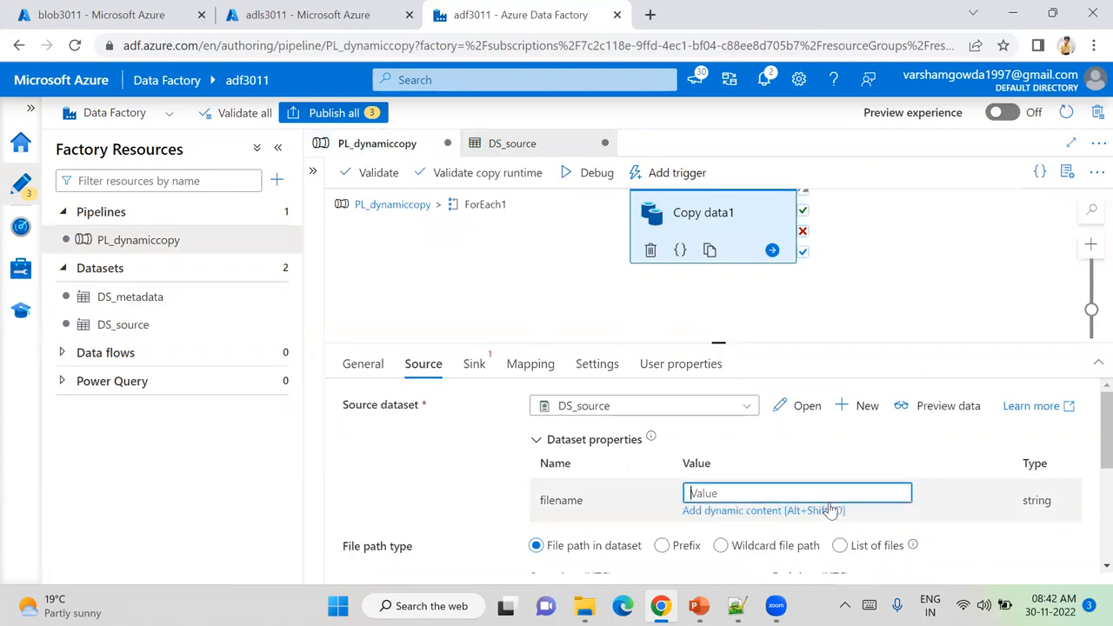
left_click(704, 512)
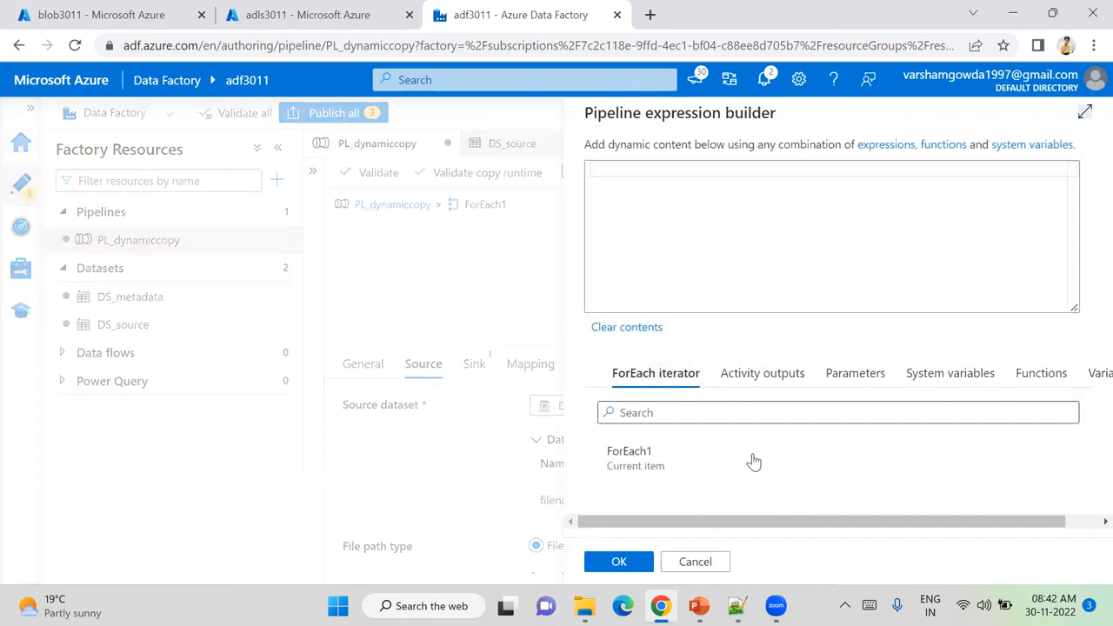
left_click(641, 466)
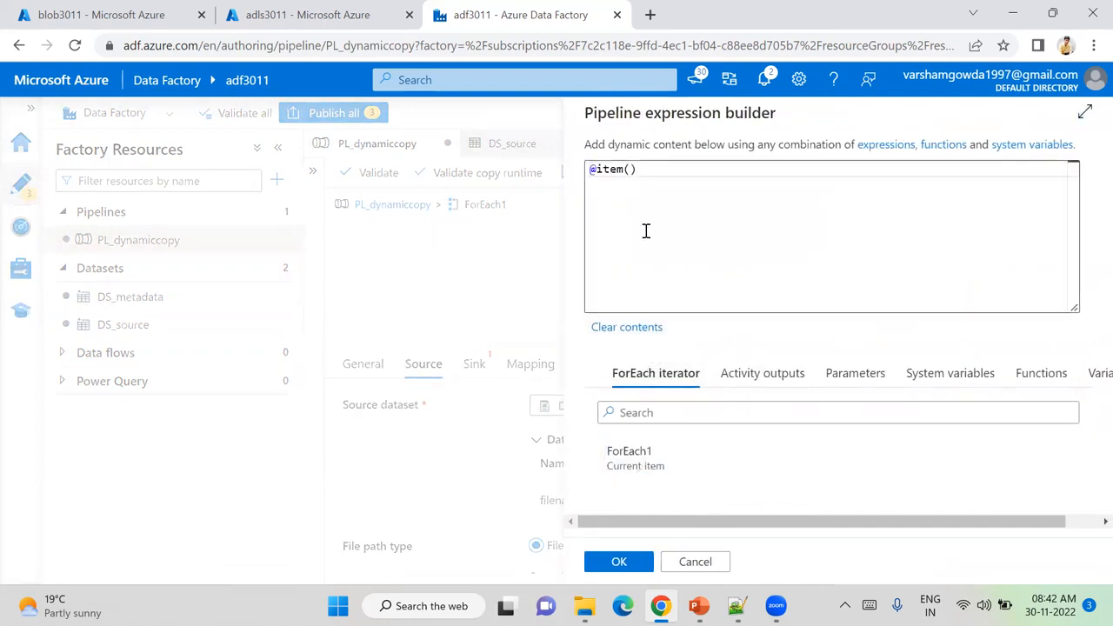
left_click(651, 170)
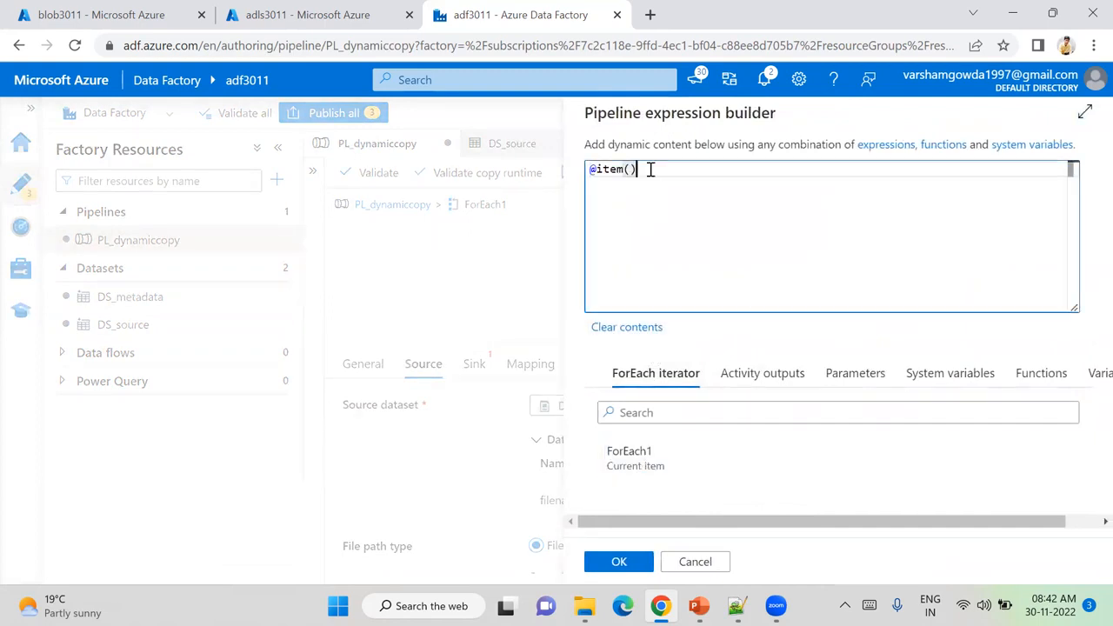
type(".name")
left_click(639, 561)
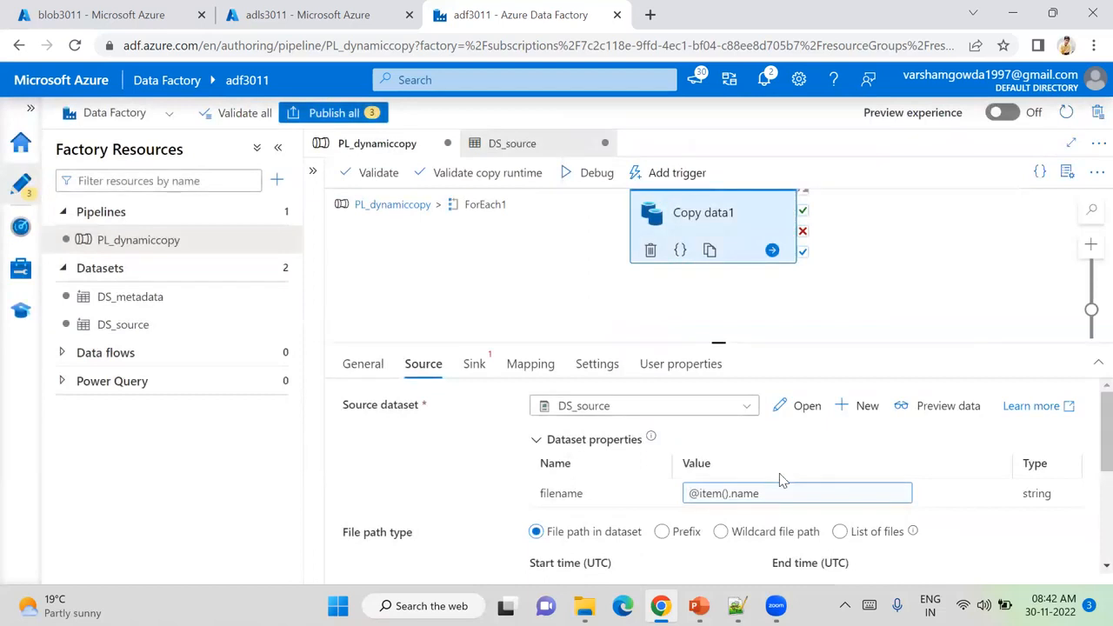
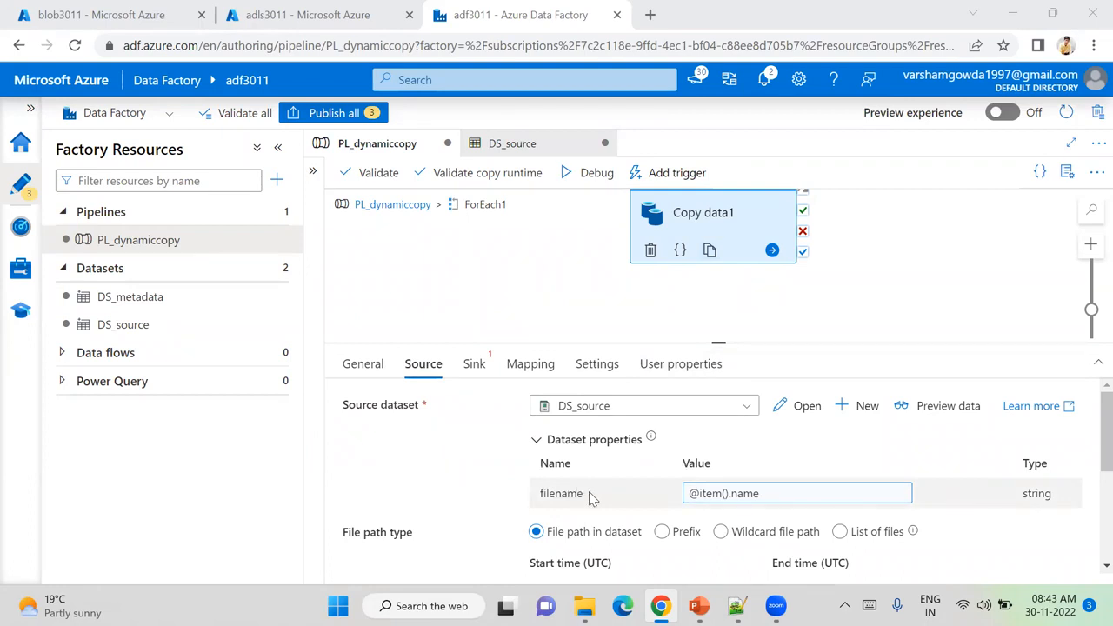
- Start a new sink dataset for Copy data1 using Azure Data Lake Storage Gen2 and the DelimitedText format
left_click(476, 365)
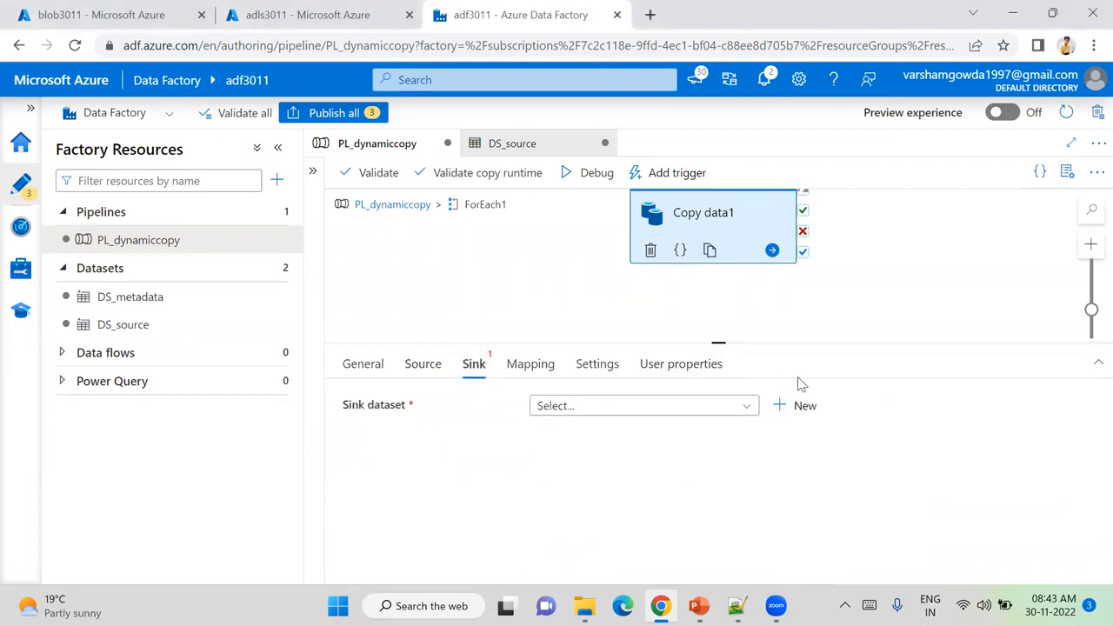
left_click(747, 413)
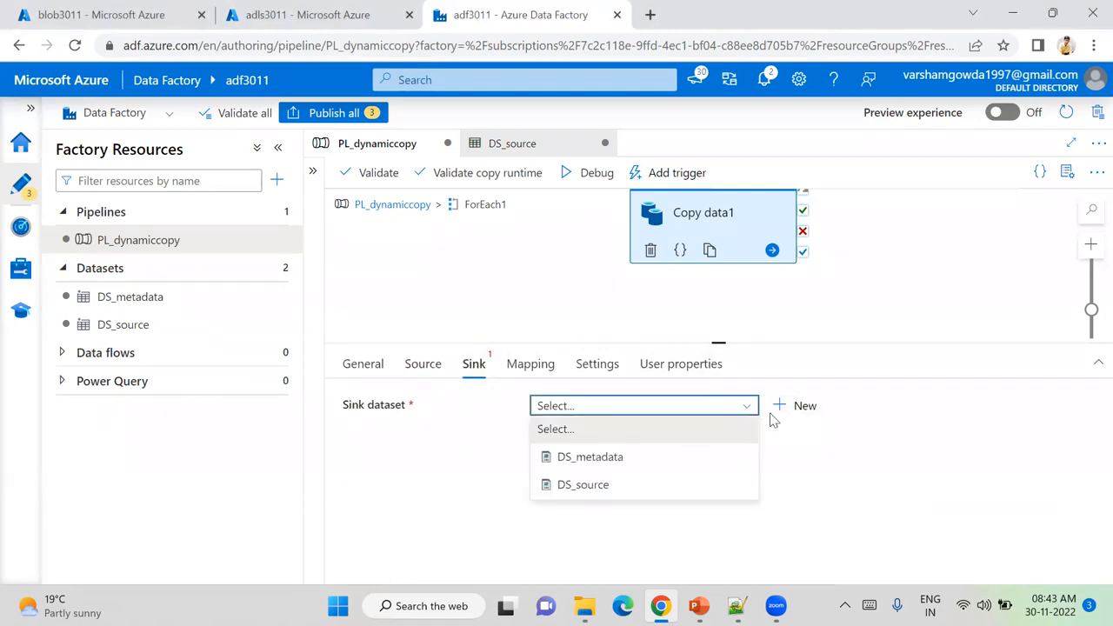
left_click(807, 434)
left_click(795, 407)
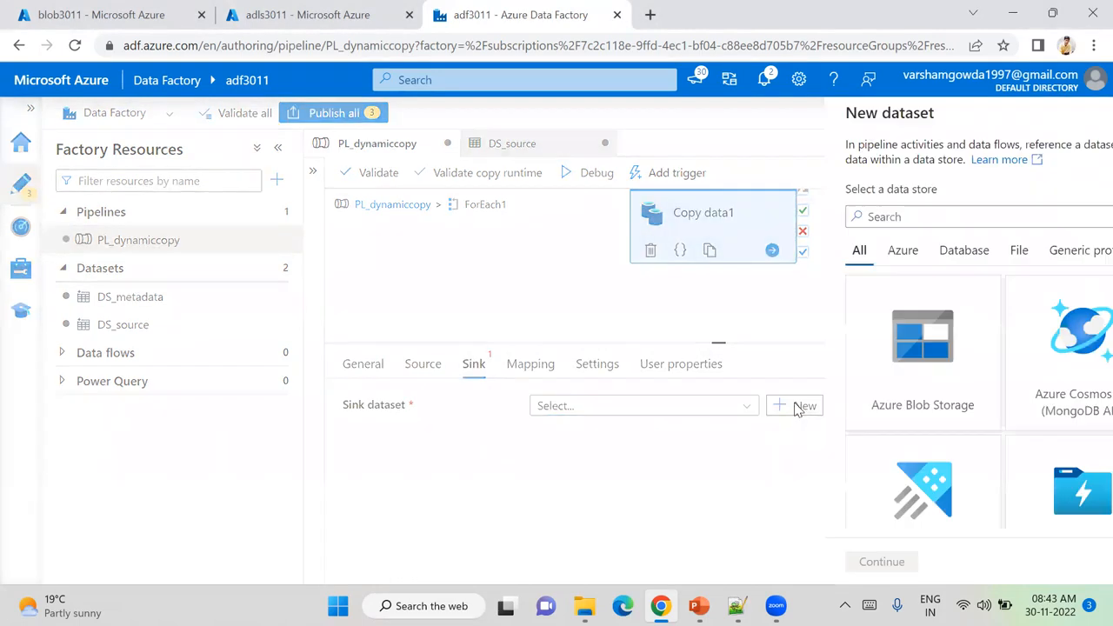
type("gen")
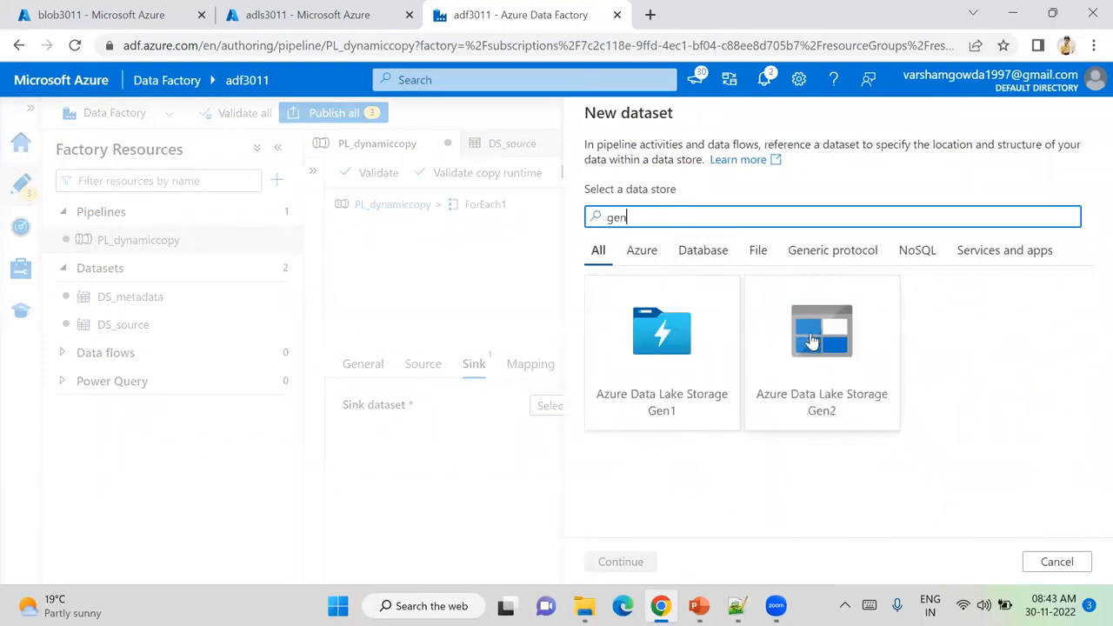
left_click(783, 296)
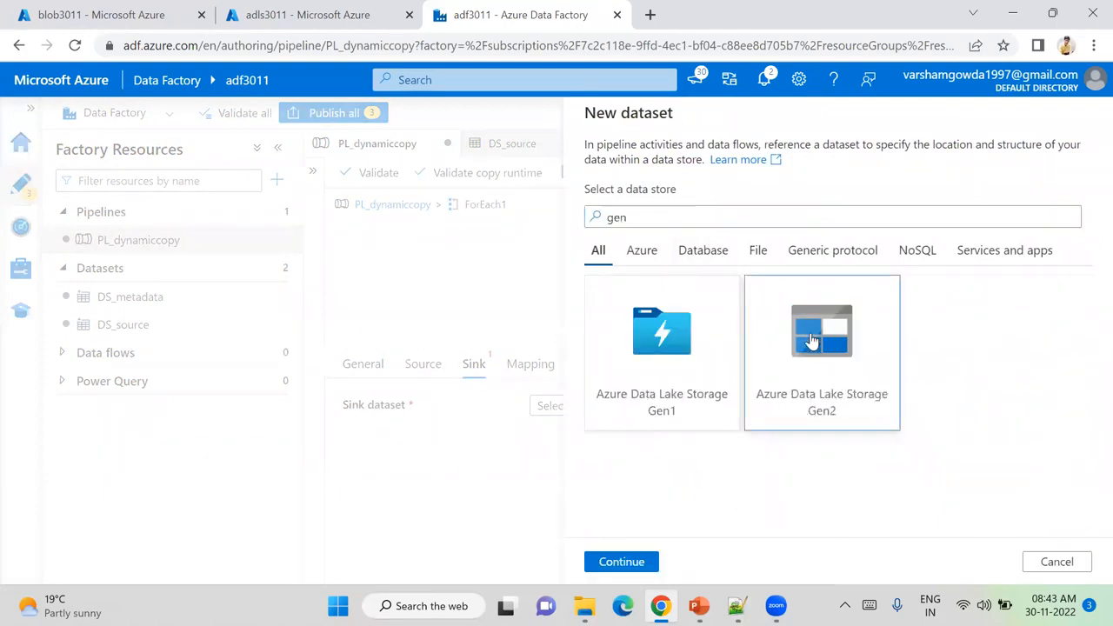
left_click(626, 563)
left_click(1002, 209)
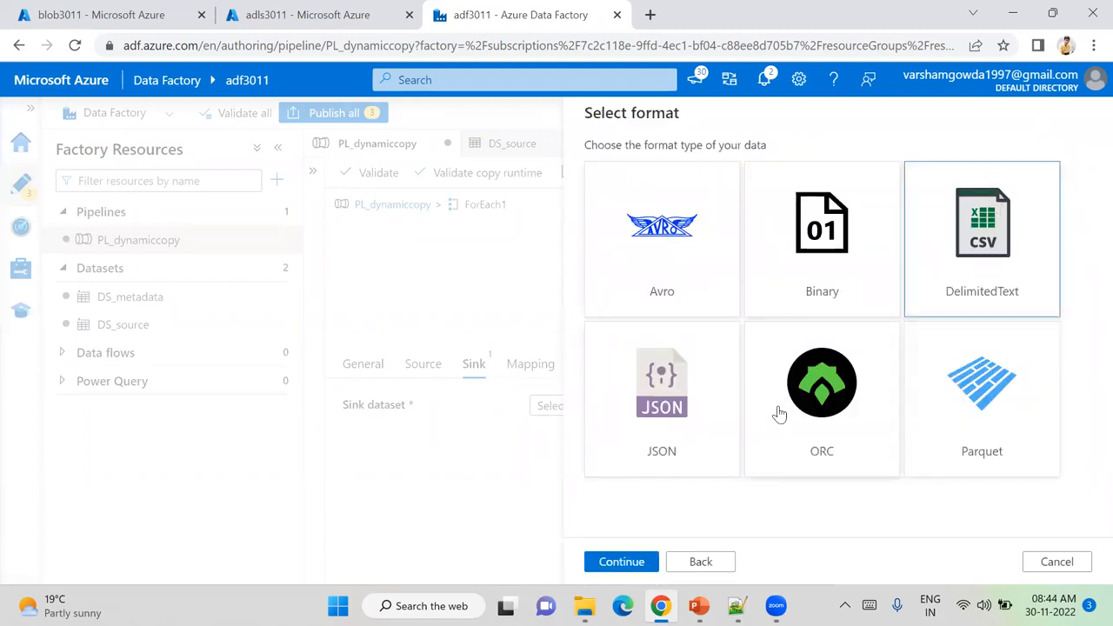
left_click(647, 561)
- Name the sink dataset DS_sink and assign it the LS_ADLS linked service
left_click(687, 166)
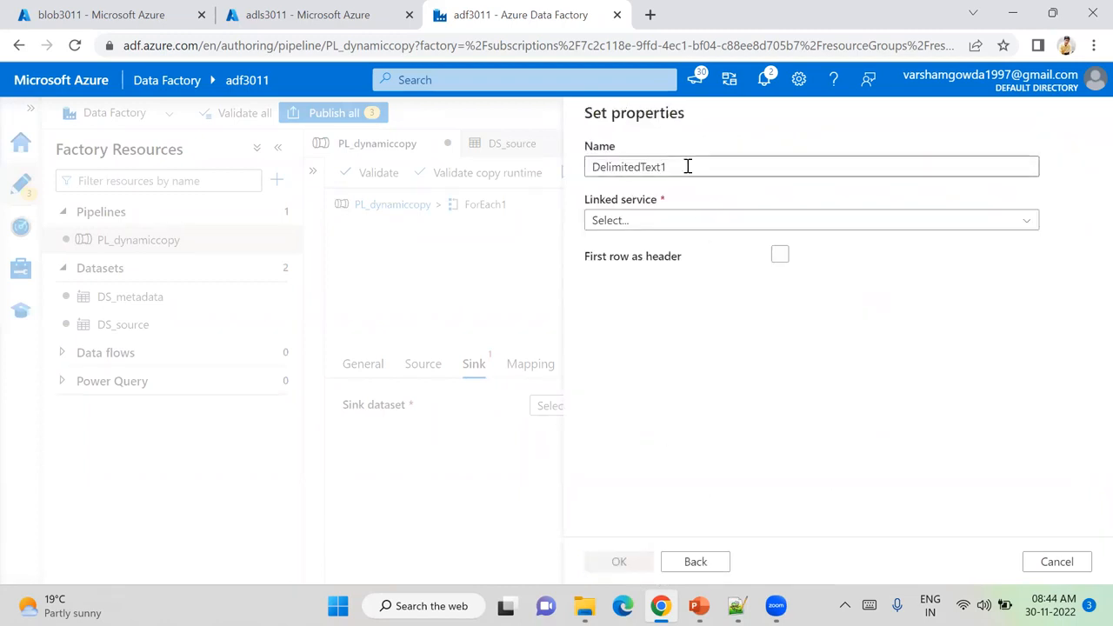
left_click_drag(655, 166, 584, 168)
type("DS")
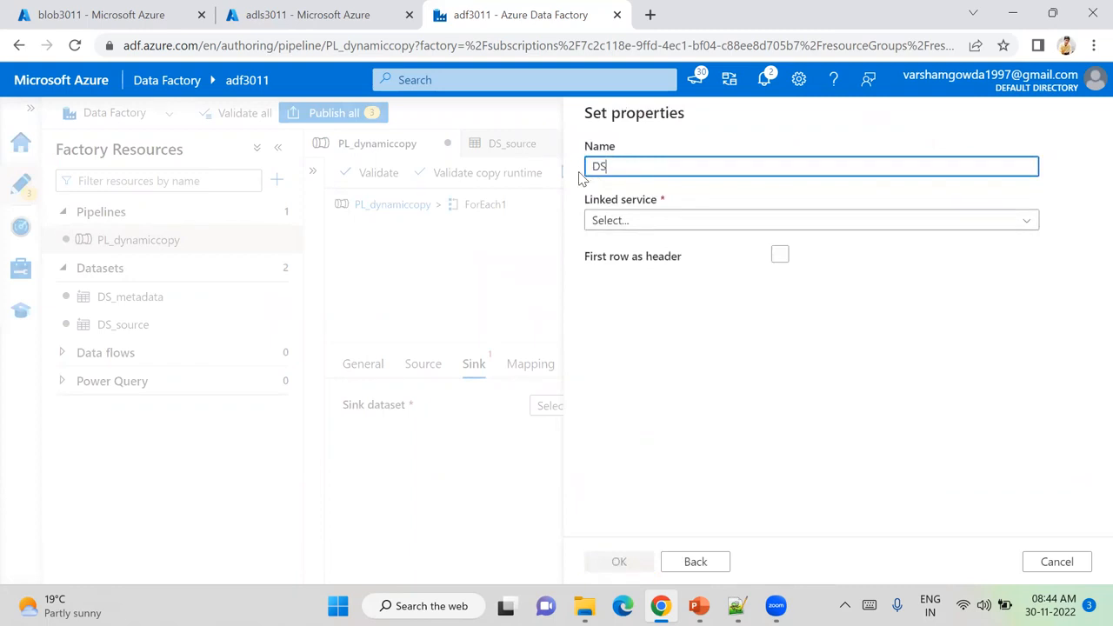
type("_sink")
left_click(610, 220)
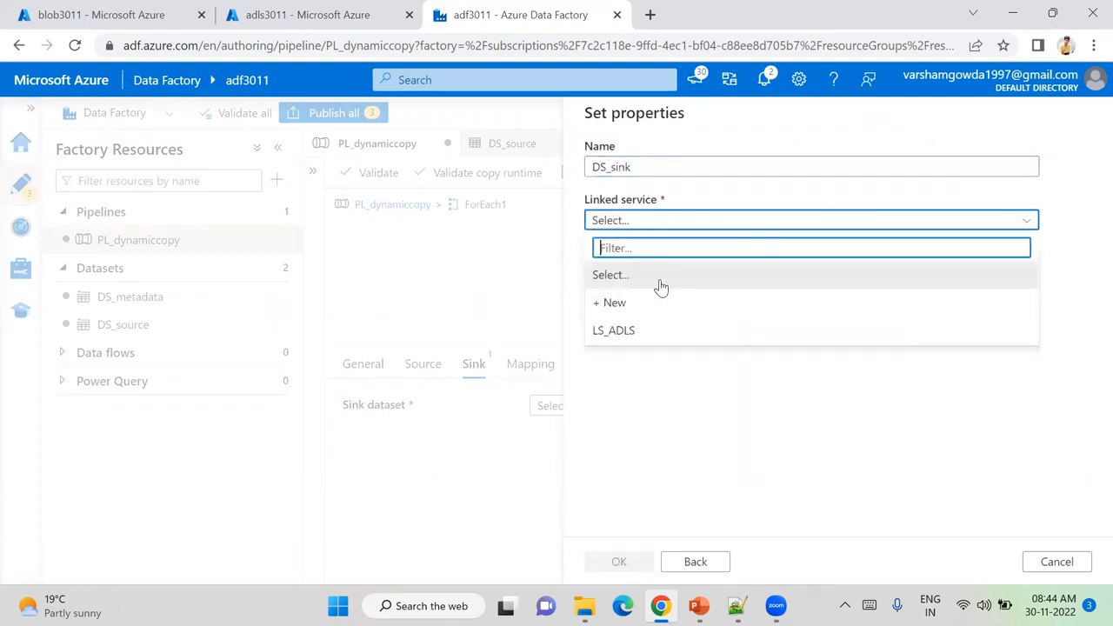
left_click(666, 331)
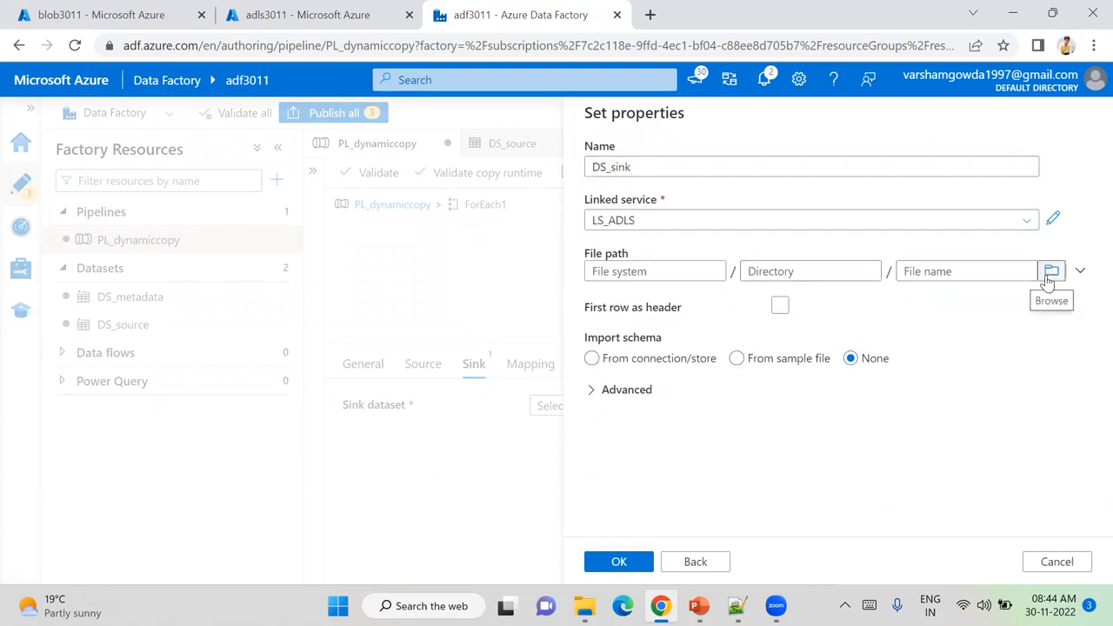
- Point DS_sink to the output file system, enable First row as header, and create the dataset
left_click(1047, 276)
double_click(620, 208)
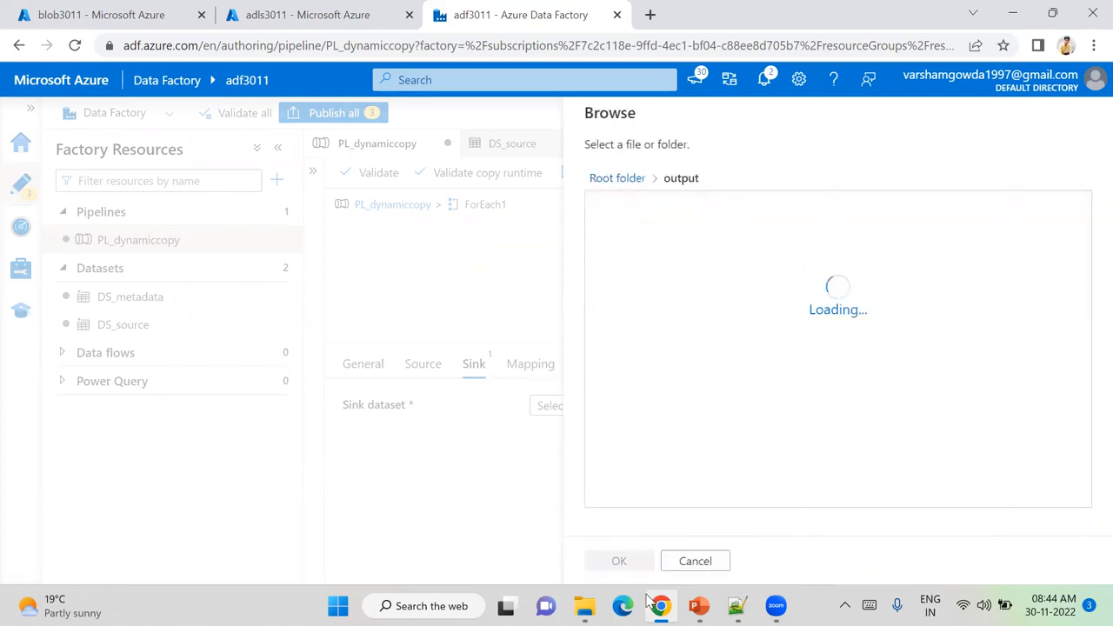
left_click(618, 561)
left_click(781, 308)
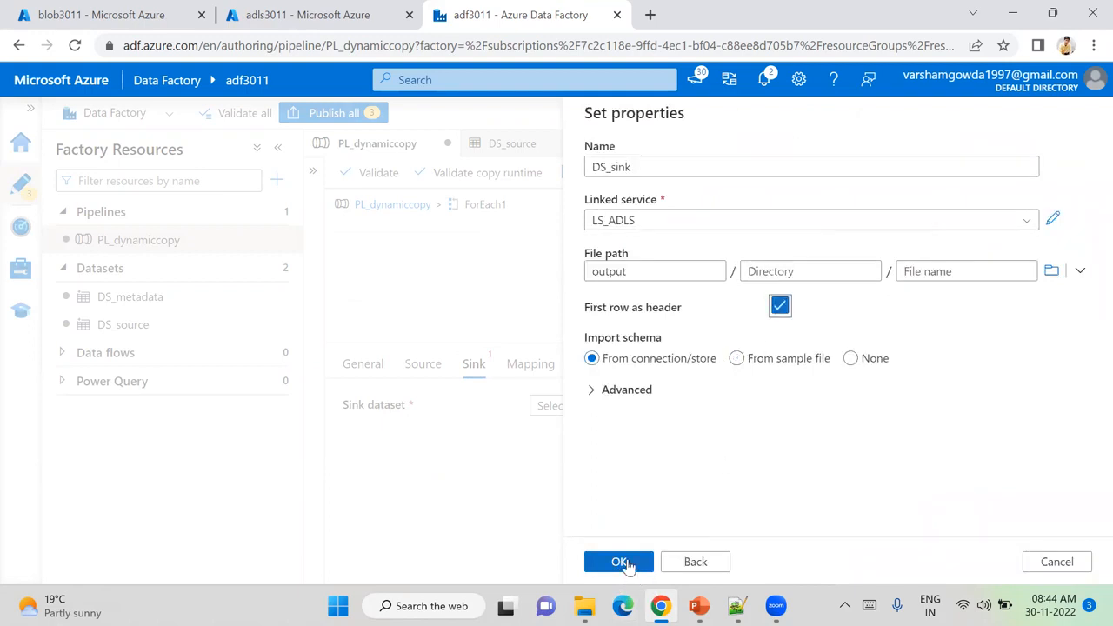
left_click(621, 561)
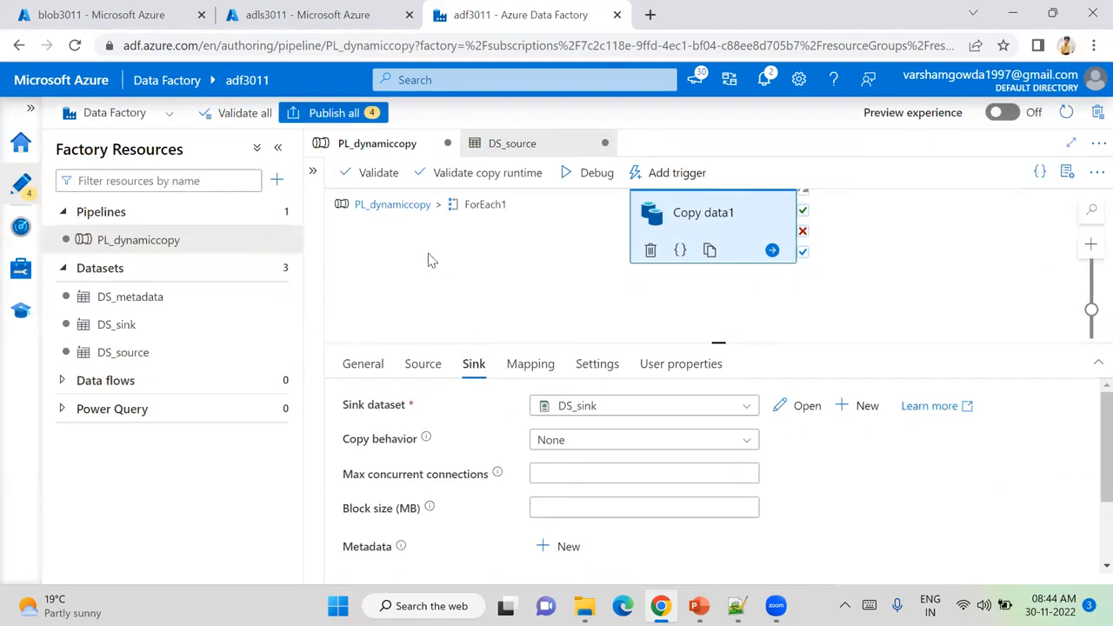
- Return to the main pipeline and review the Get Metadata1 and Filter1 settings, checking the recorded metadata output in Notepad++ in between
left_click(410, 209)
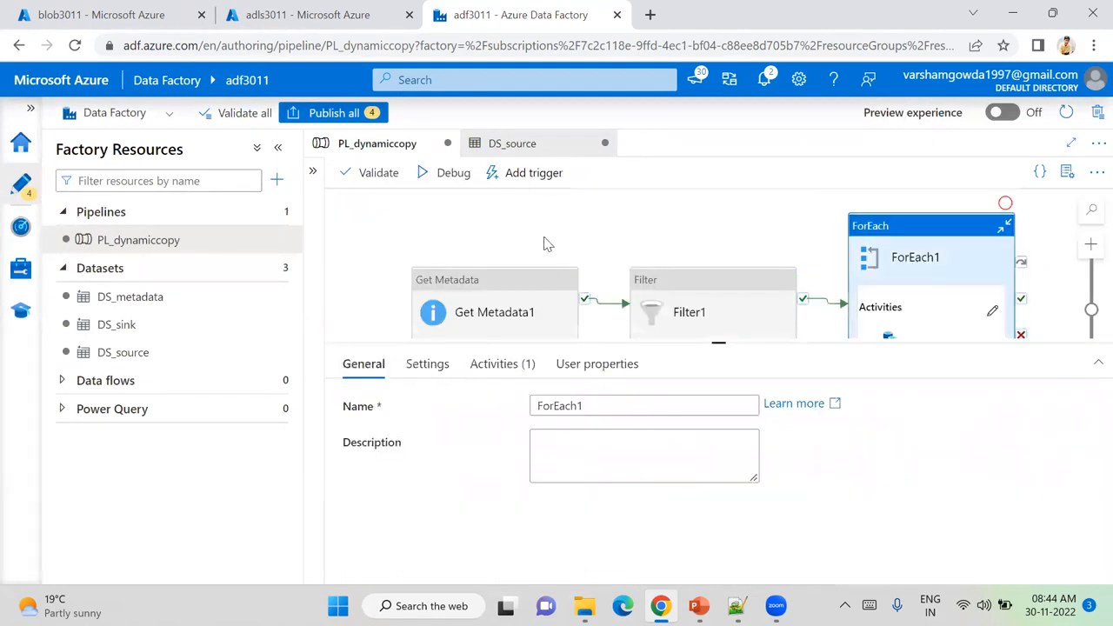
left_click(495, 303)
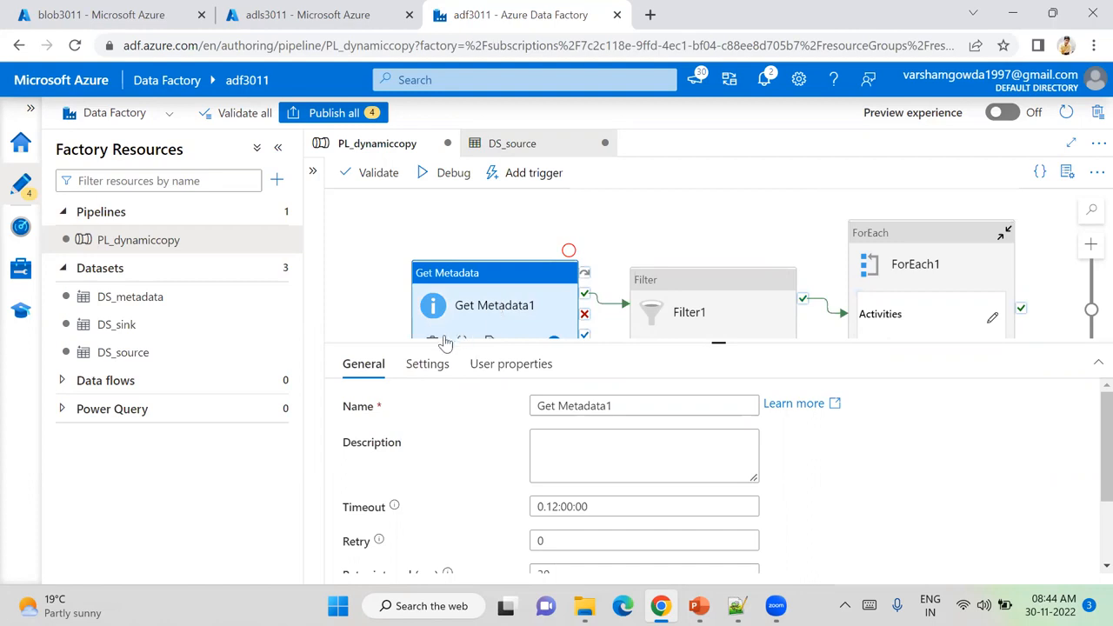
left_click(427, 364)
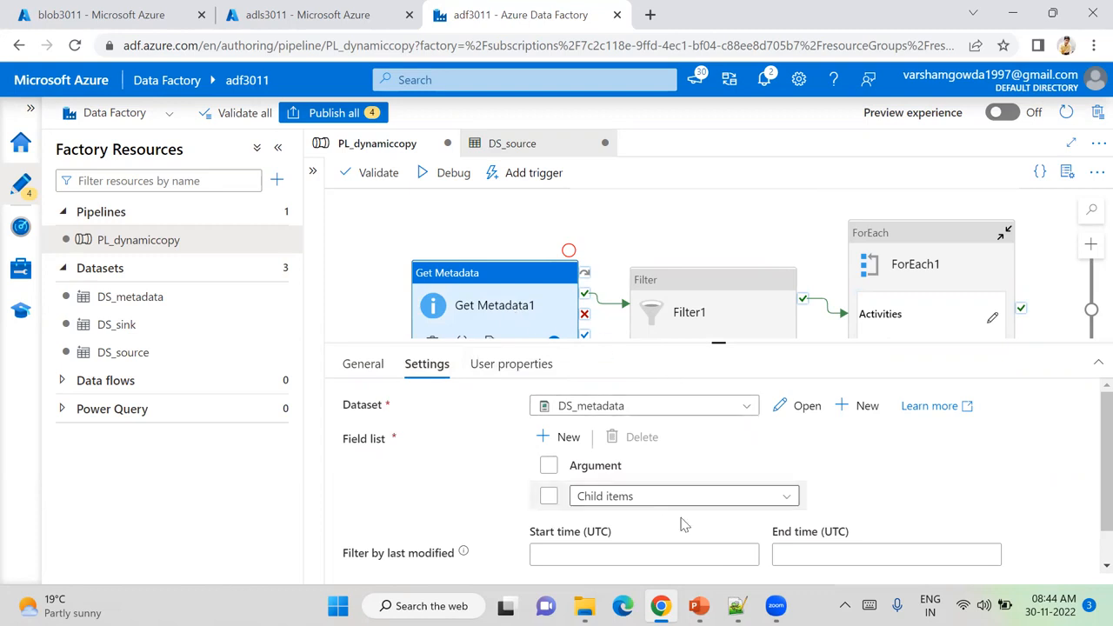
left_click(737, 600)
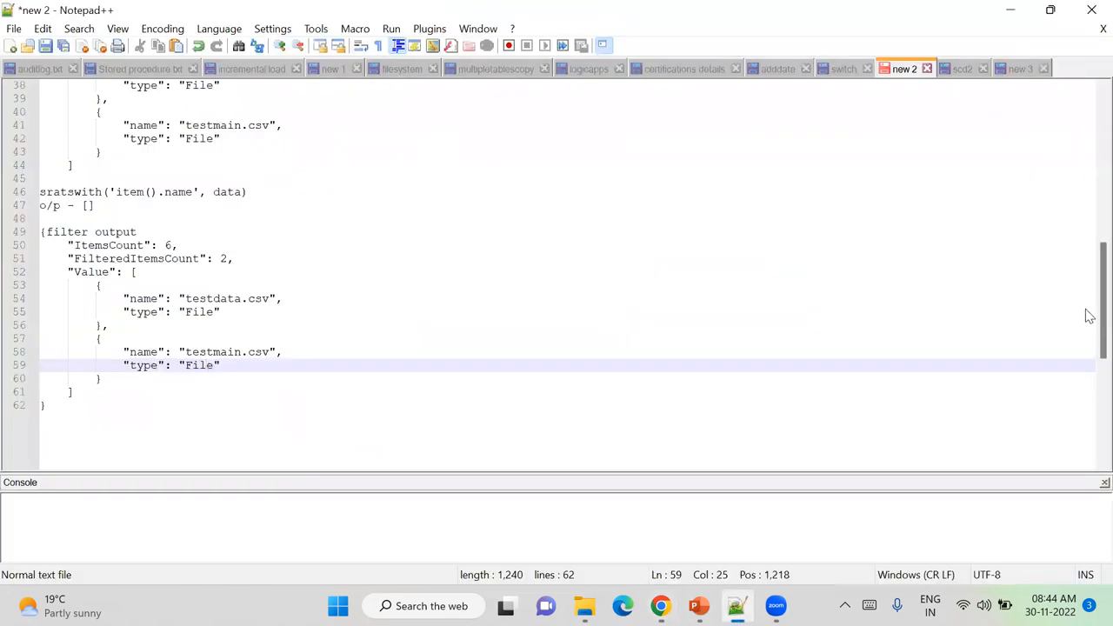
left_click_drag(1086, 315, 1086, 276)
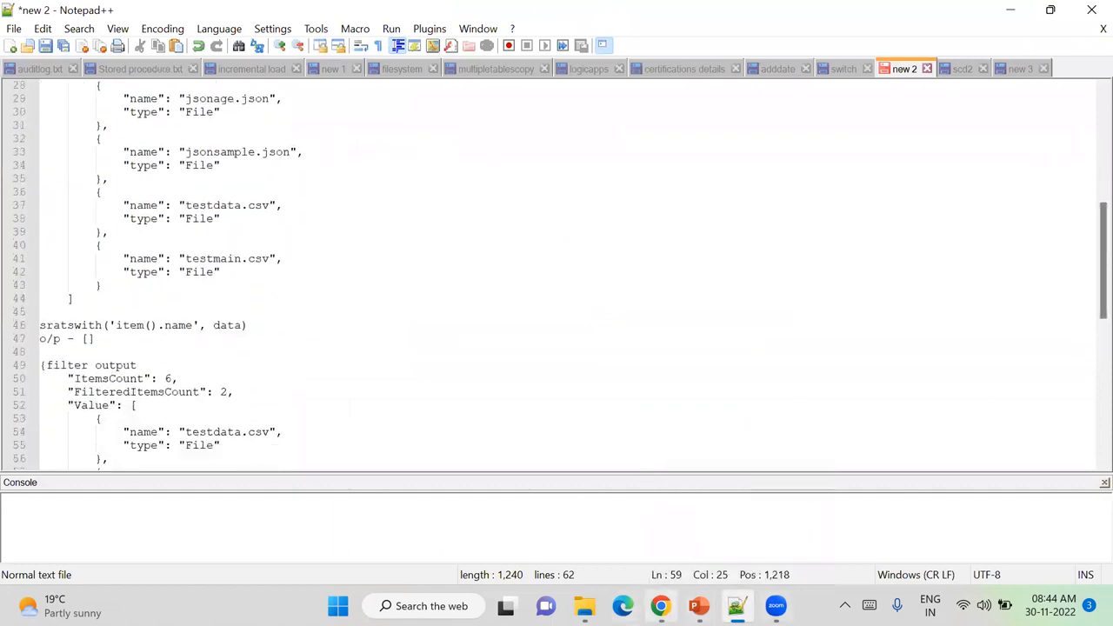
left_click(661, 606)
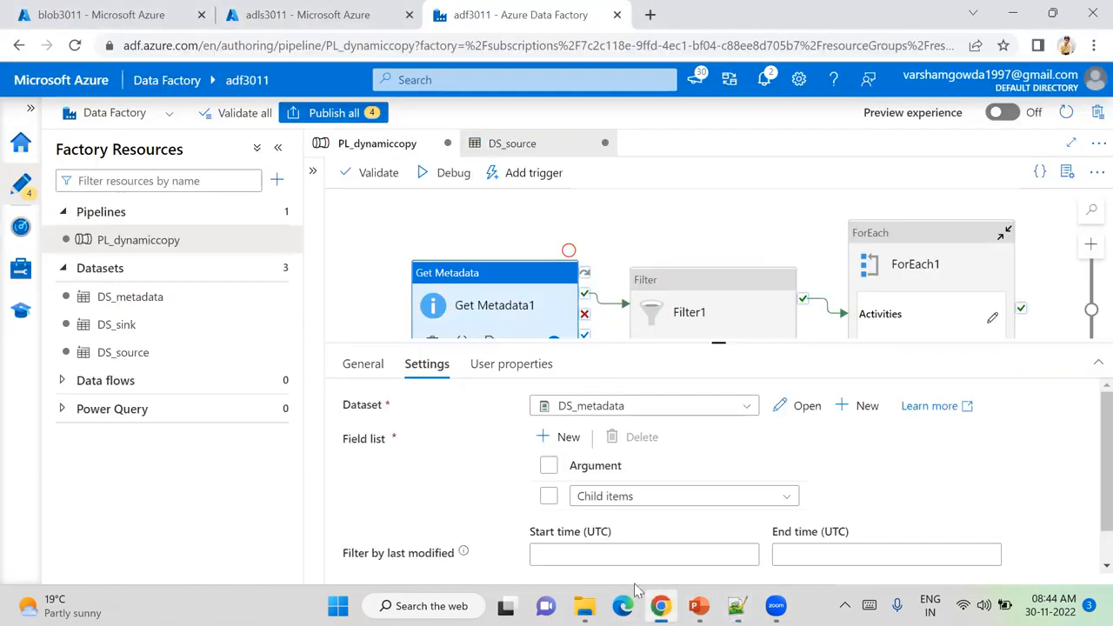
left_click(737, 283)
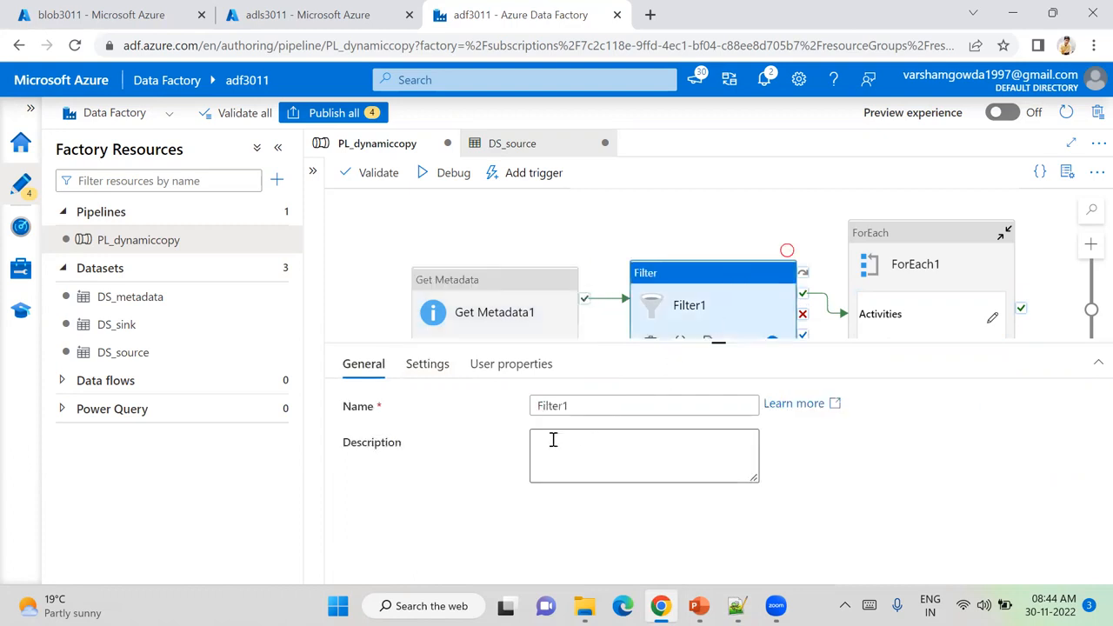
left_click(429, 365)
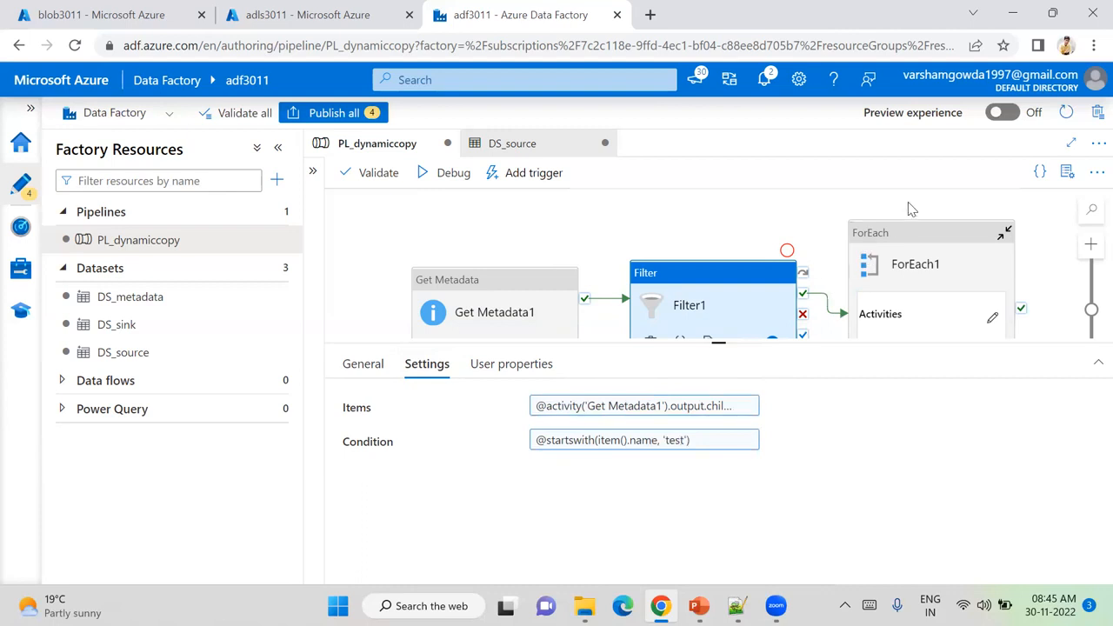
- Review ForEach1's Sequential and Items settings, comparing them with the filter output recorded in Notepad++, and return to the pipeline
left_click(908, 267)
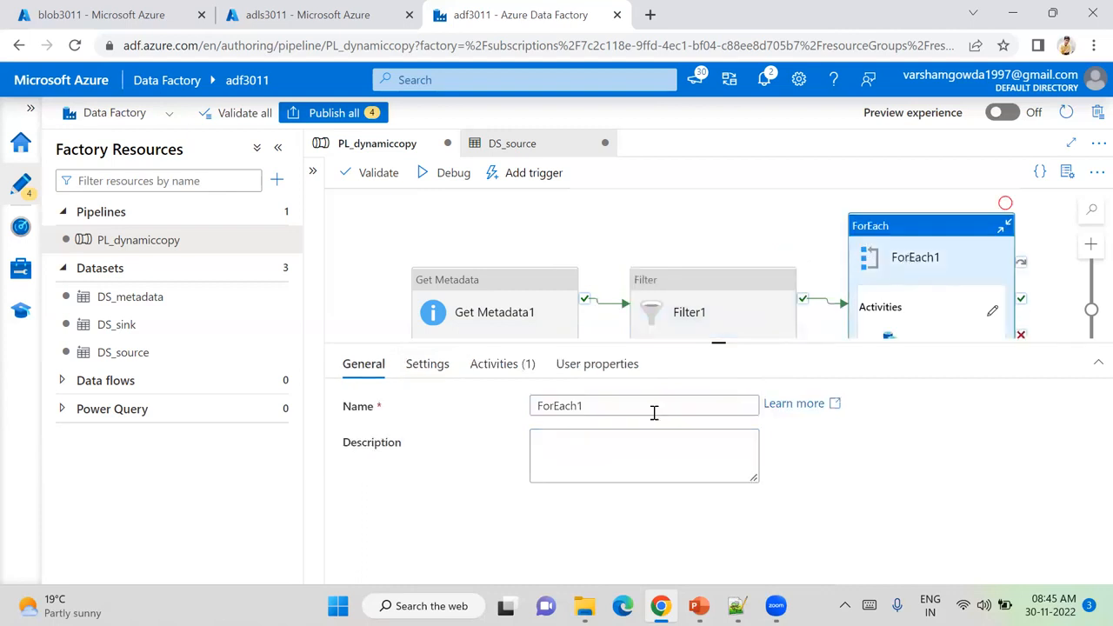
left_click(432, 374)
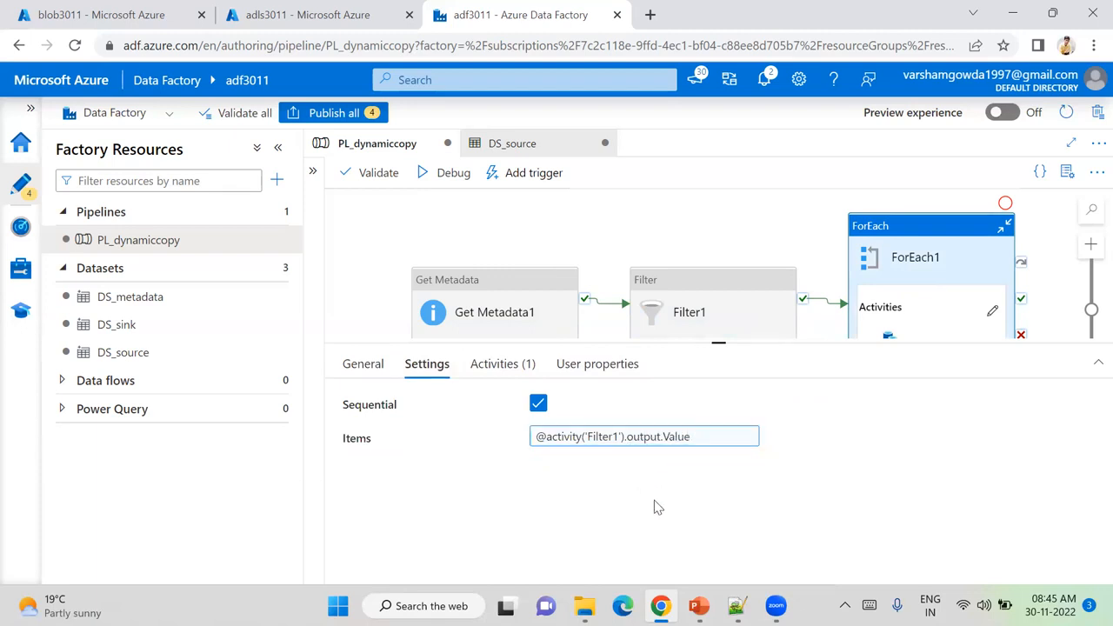
left_click(736, 606)
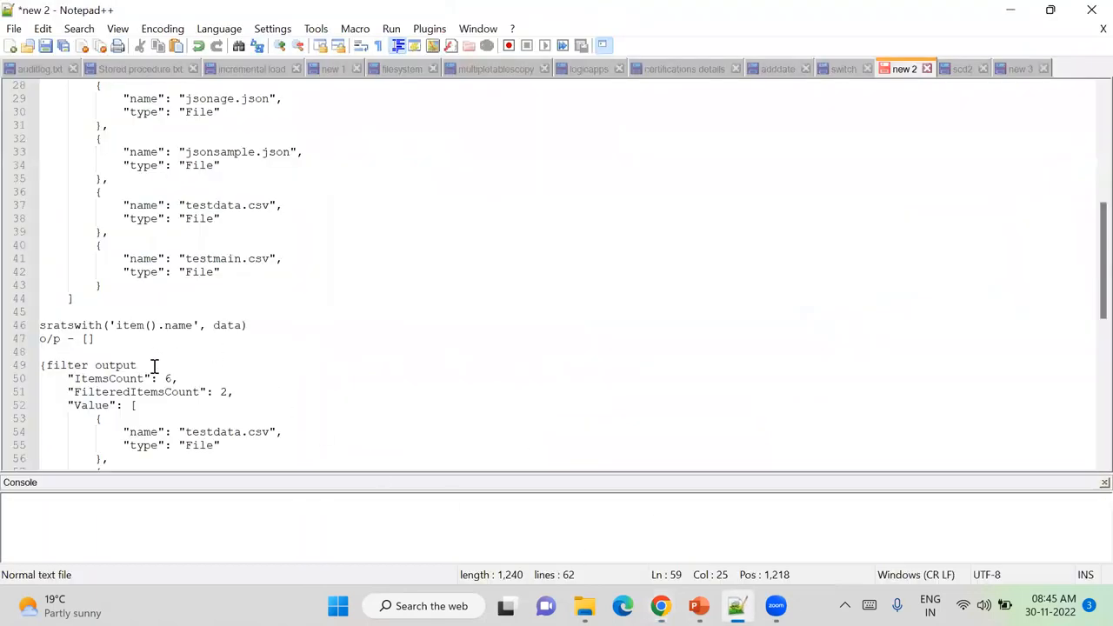
left_click_drag(1102, 273, 1089, 318)
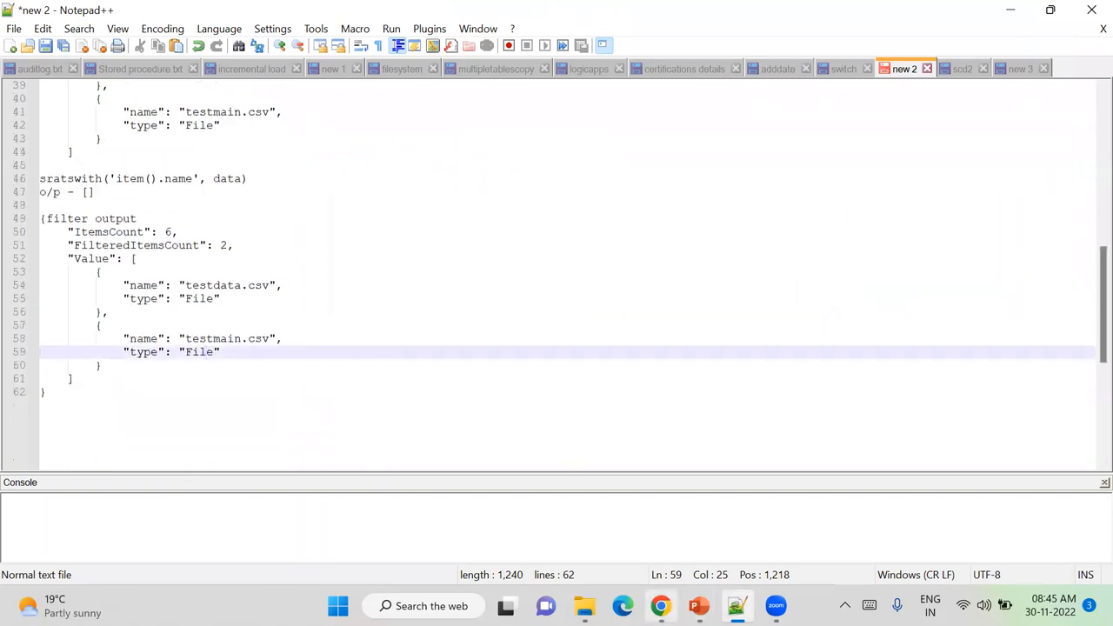
left_click(661, 606)
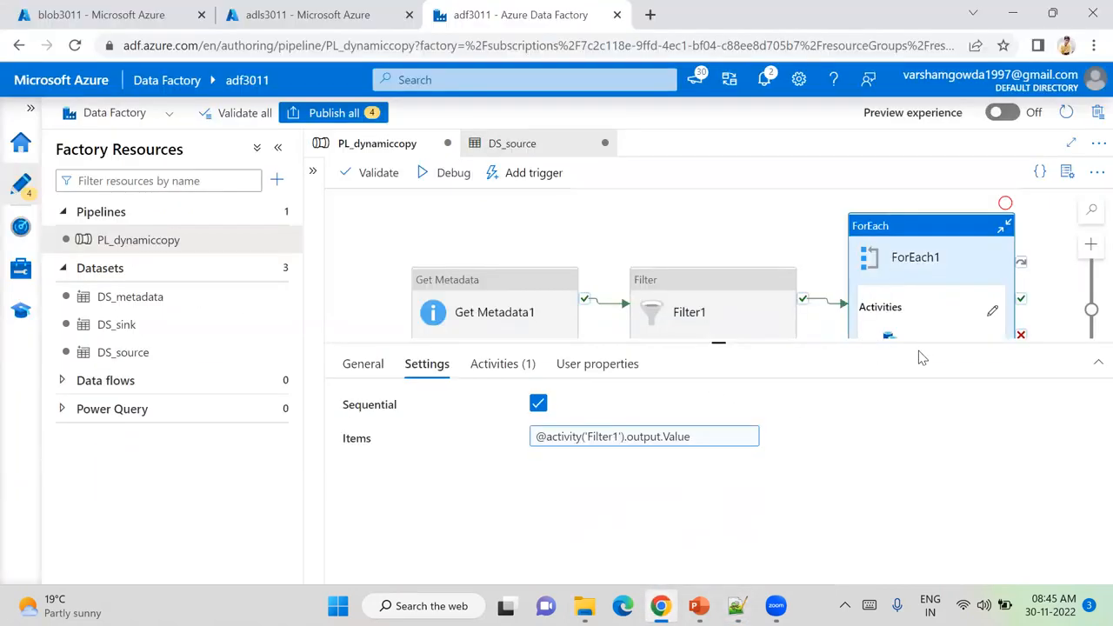
- Review Copy data1 inside ForEach1: its source filename parameter, the DS_source file path, and its sink dataset
left_click(993, 313)
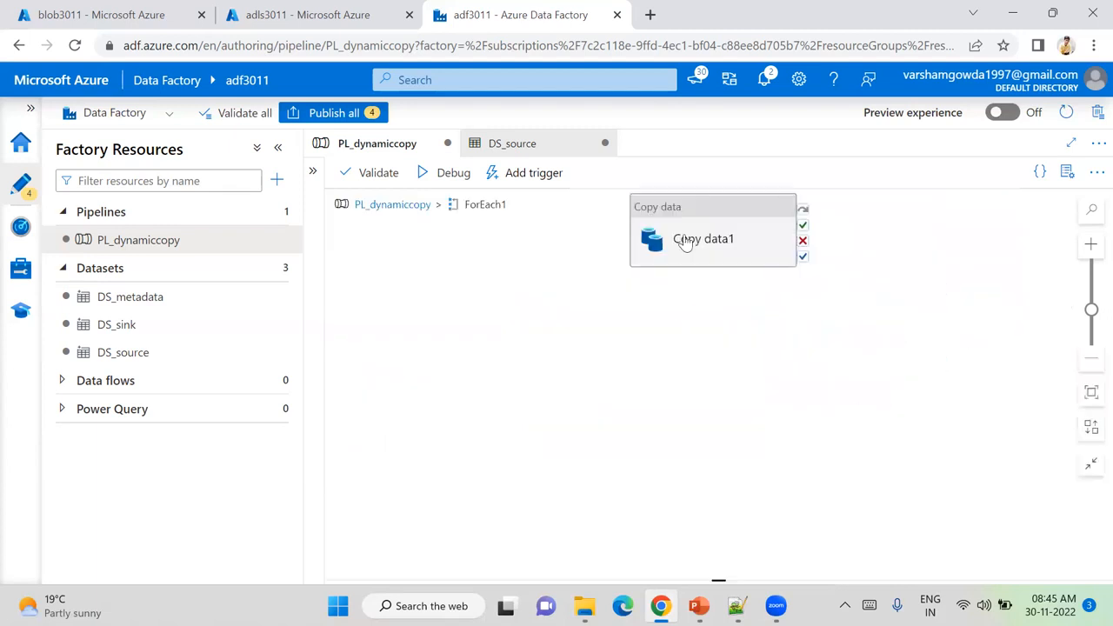
left_click(686, 243)
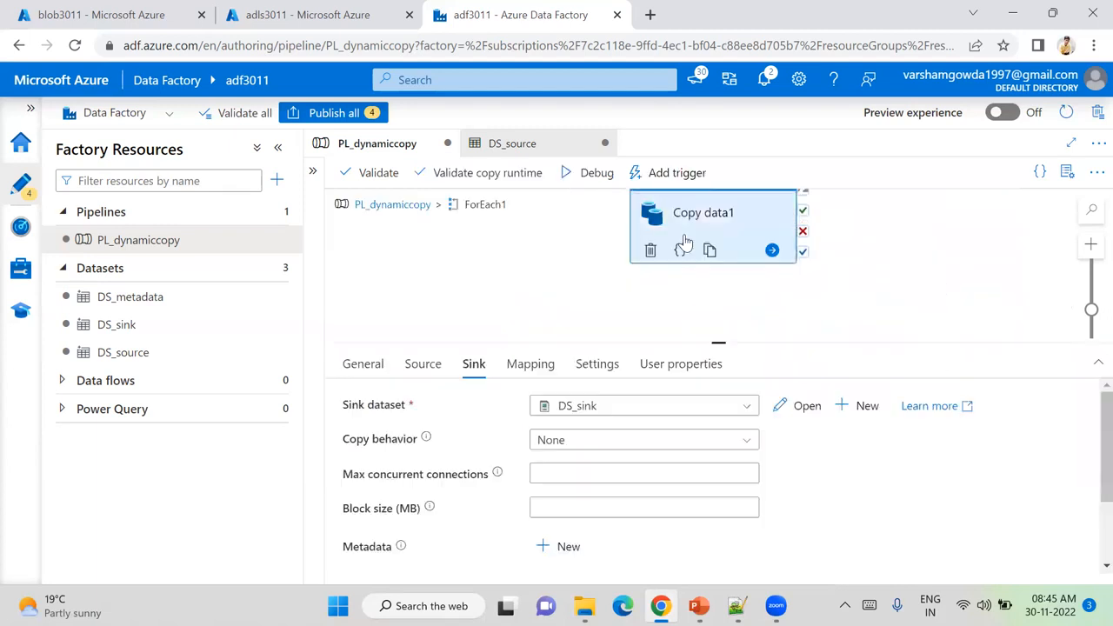
left_click(423, 366)
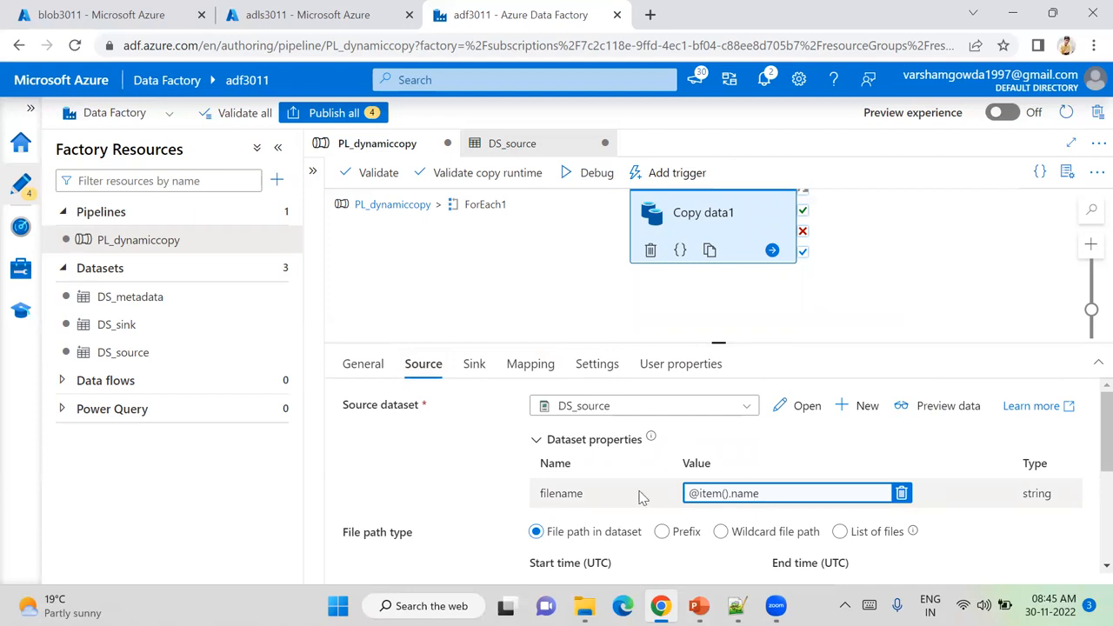
left_click(519, 143)
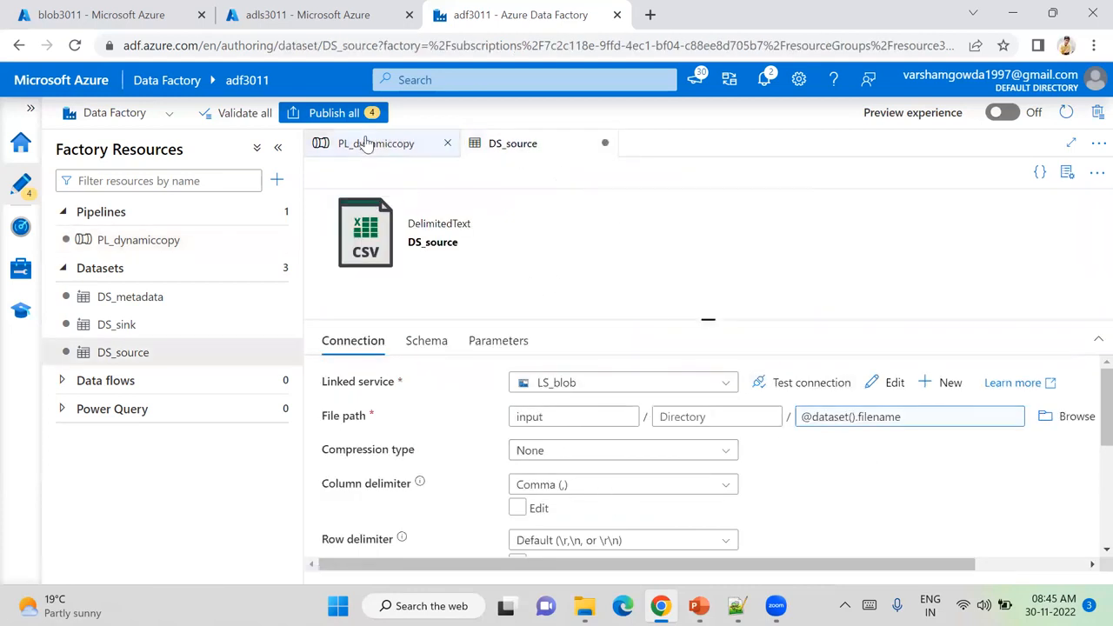
left_click(365, 142)
left_click(478, 369)
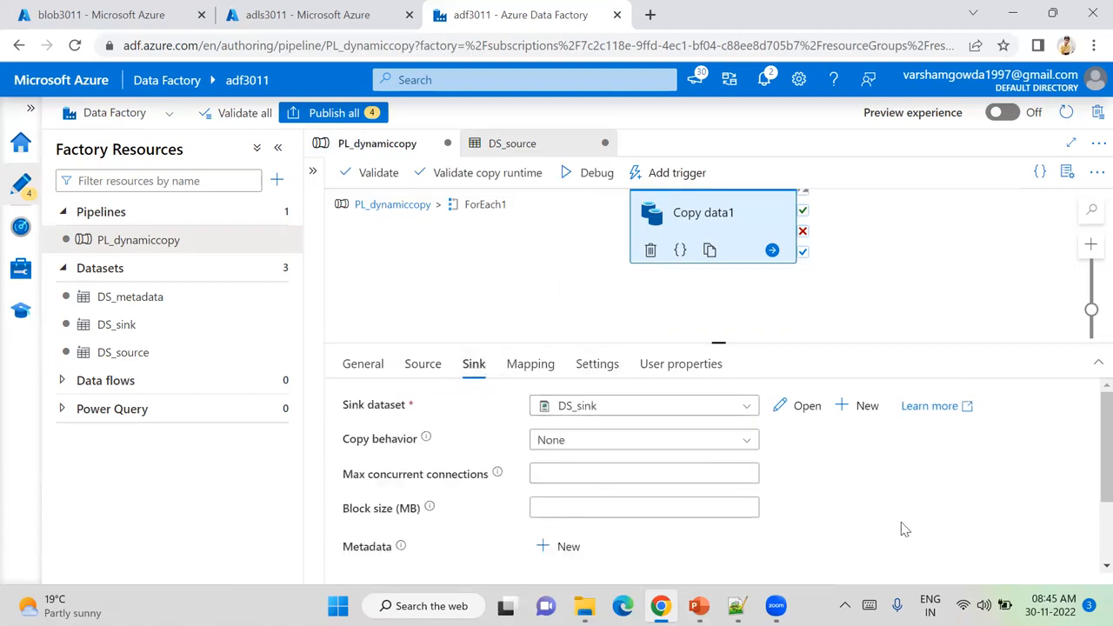
- Return to the main PL_dynamiccopy canvas and validate the pipeline
left_click(386, 206)
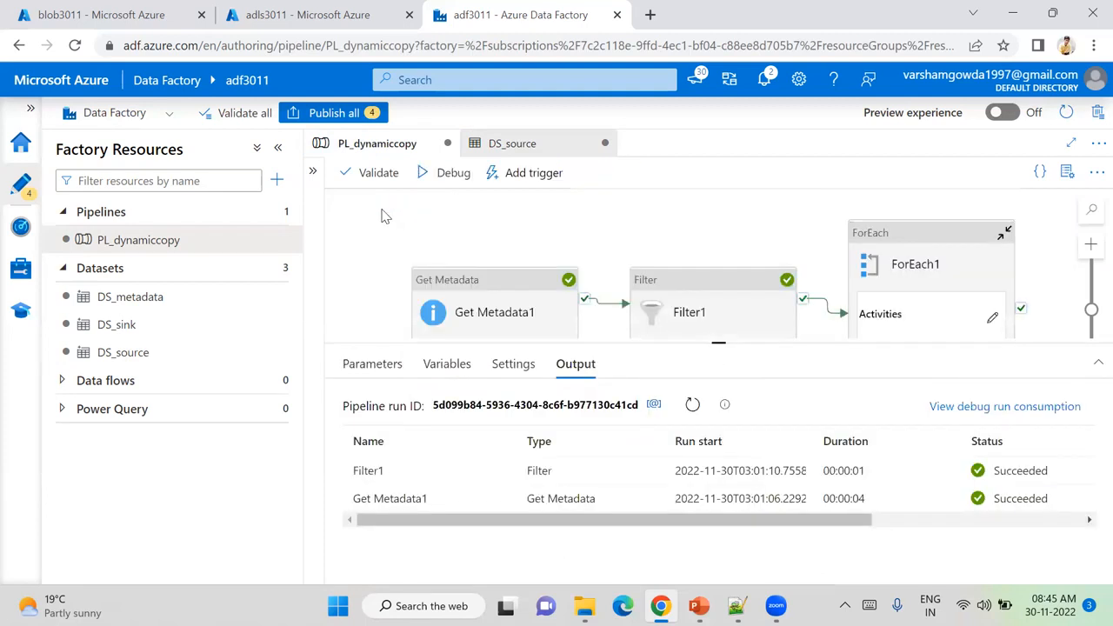
left_click(374, 184)
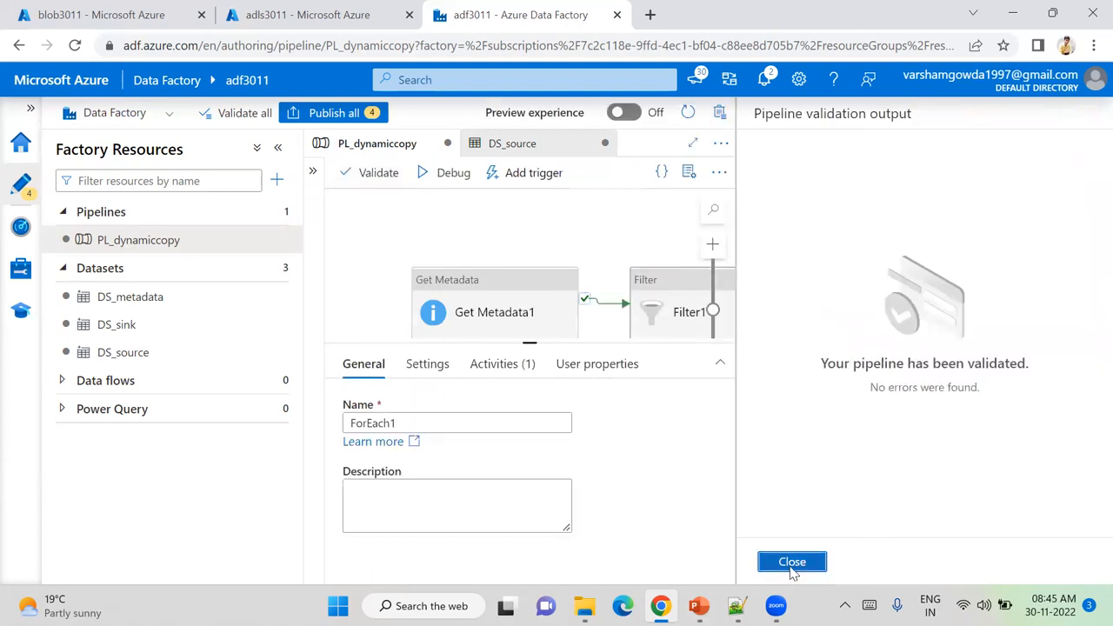
left_click(792, 562)
left_click(533, 183)
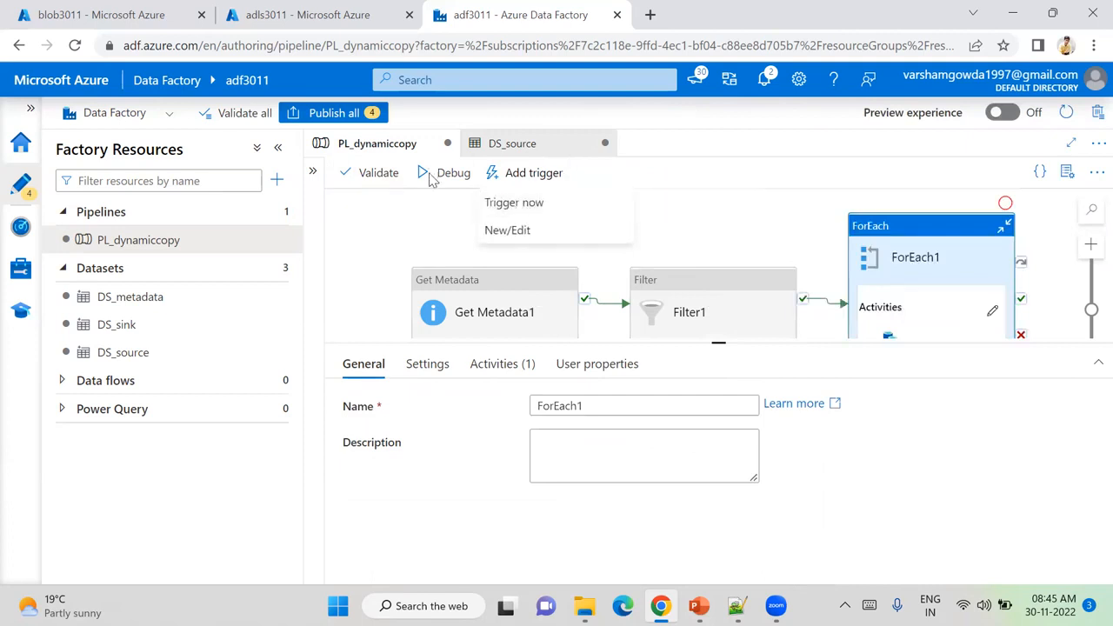
left_click(528, 213)
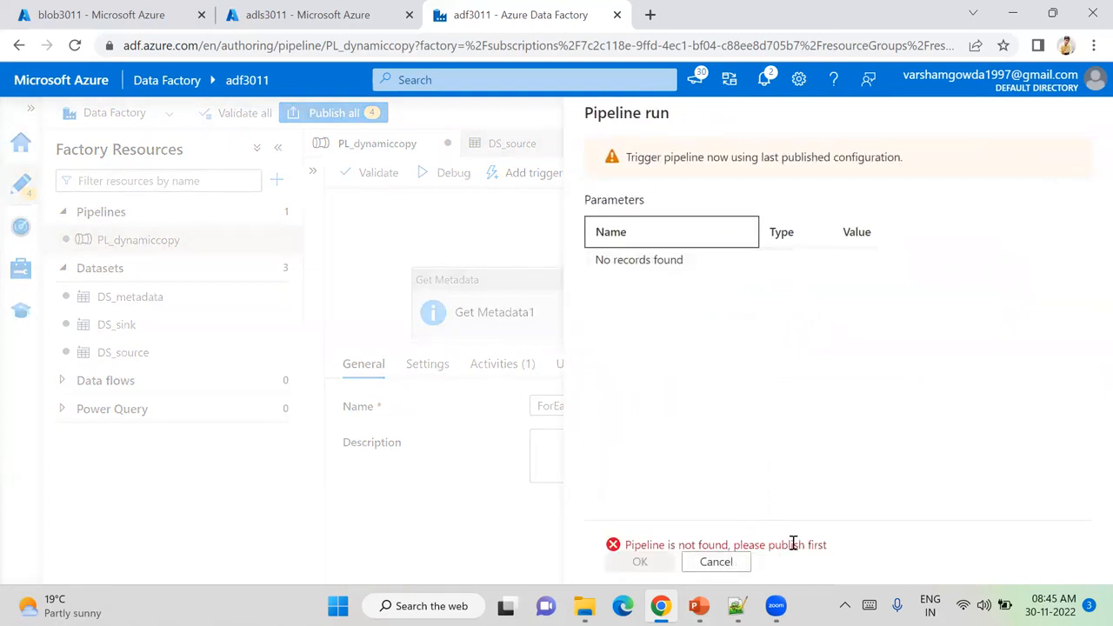
left_click(720, 564)
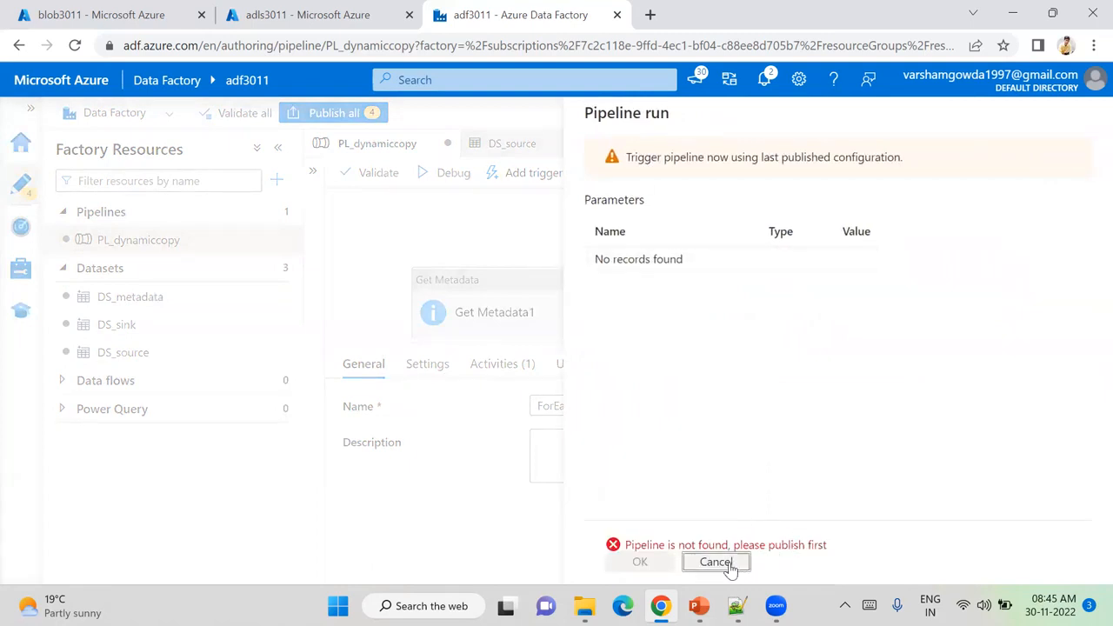
left_click(539, 173)
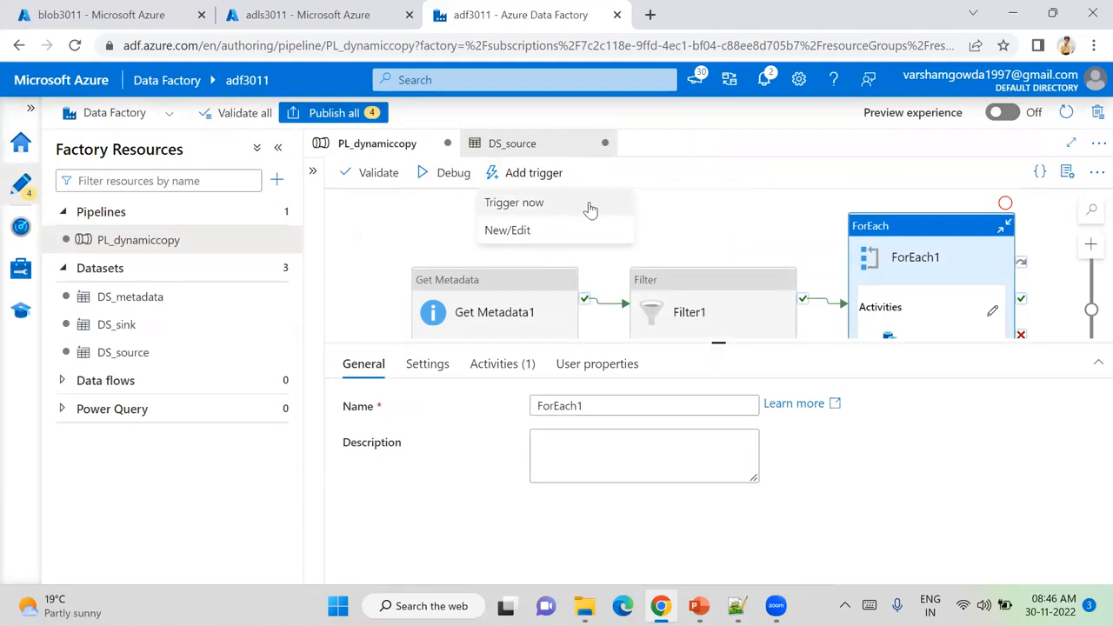
left_click(683, 215)
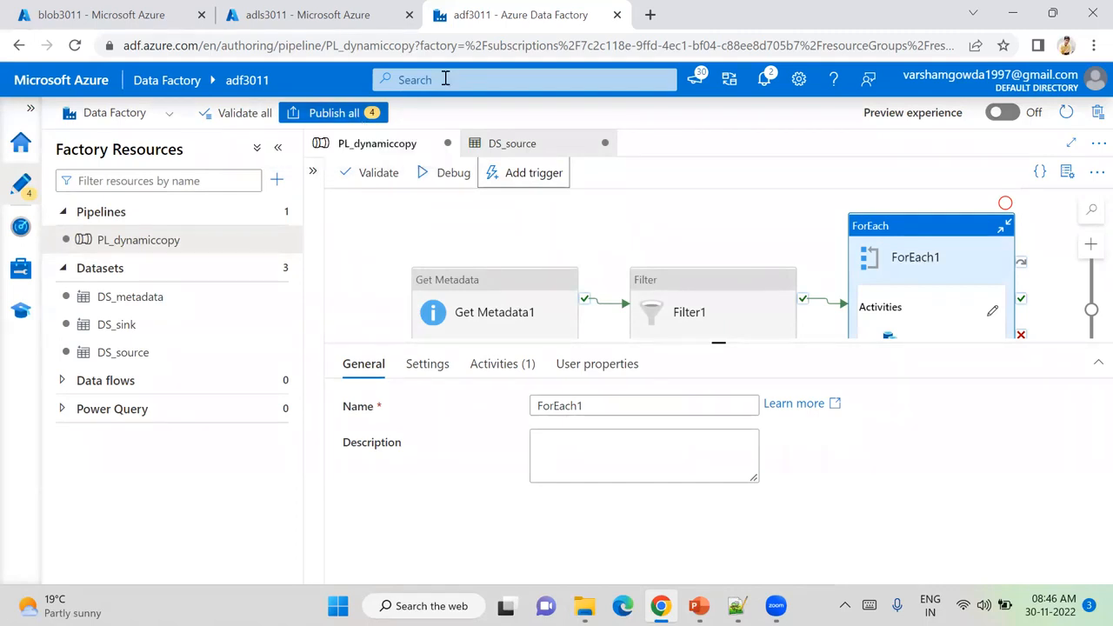
left_click(623, 78)
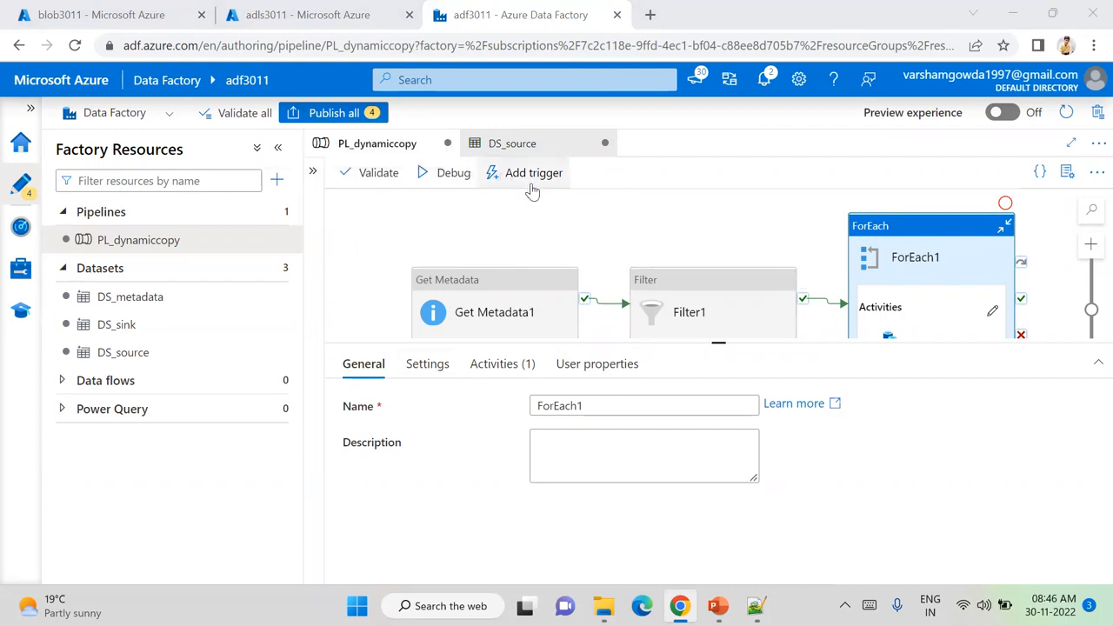
- Run PL_dynamiccopy in debug mode and refresh the activity run list until every activity has finished
left_click(428, 176)
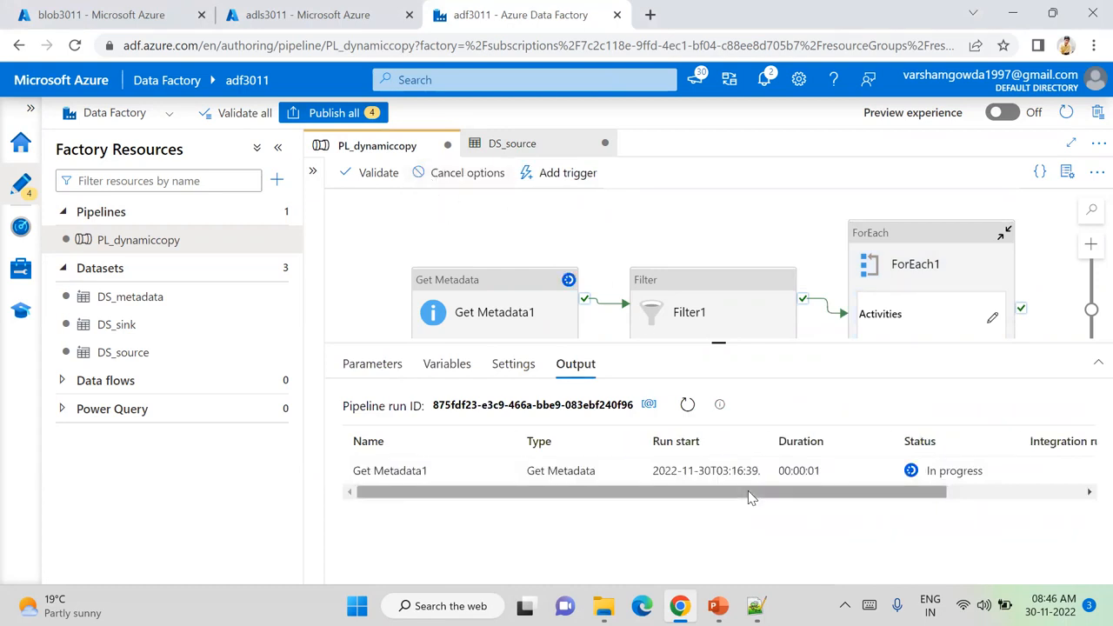
left_click(688, 406)
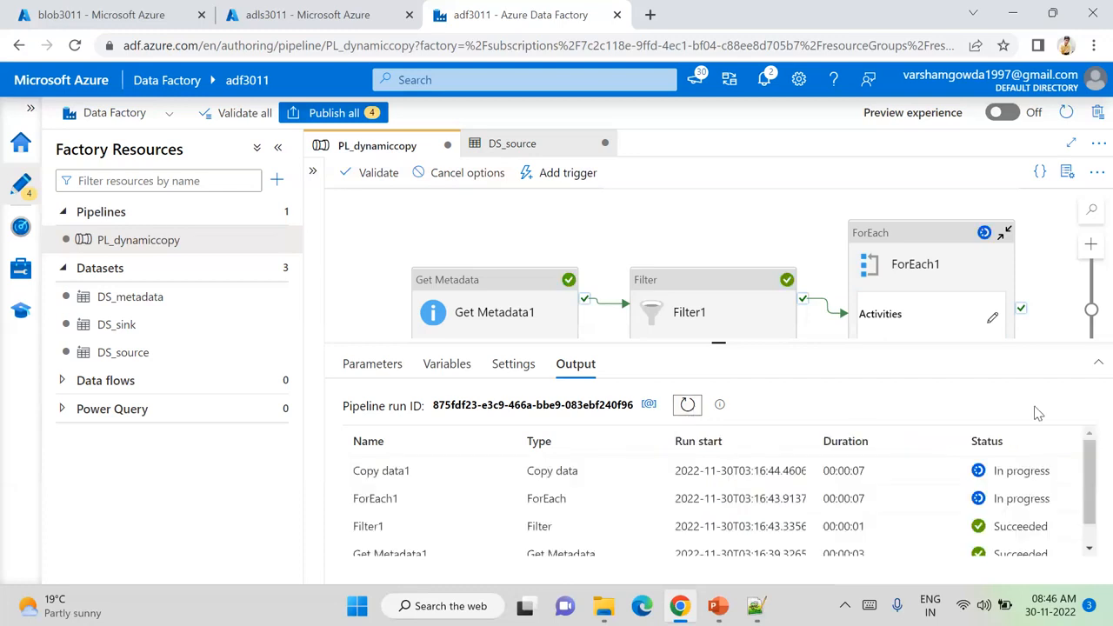
left_click_drag(1088, 480, 666, 417)
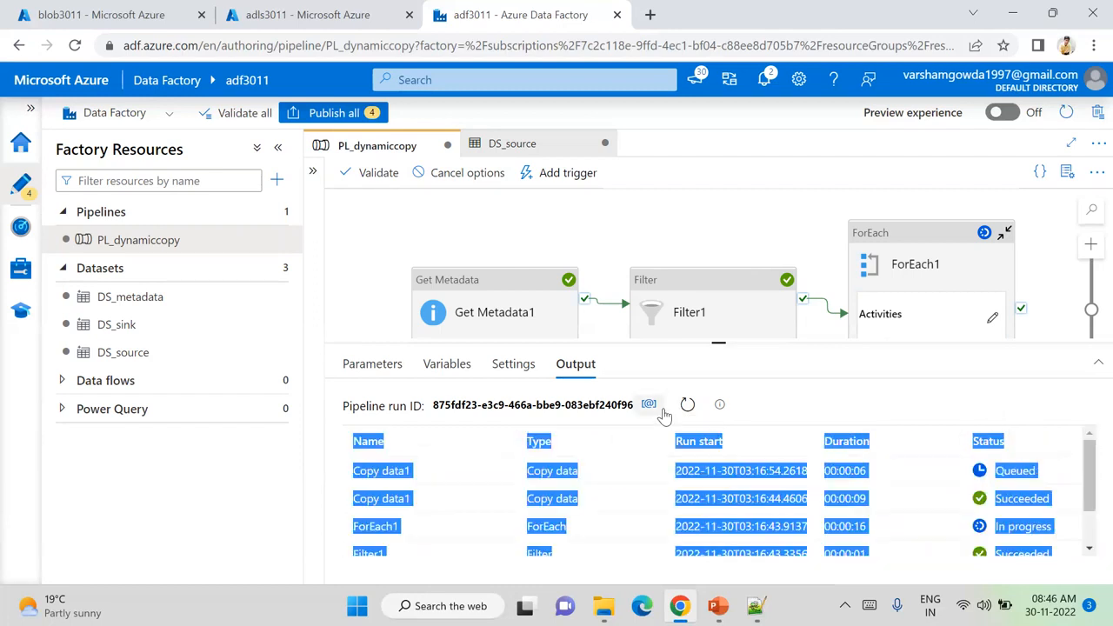
left_click(813, 402)
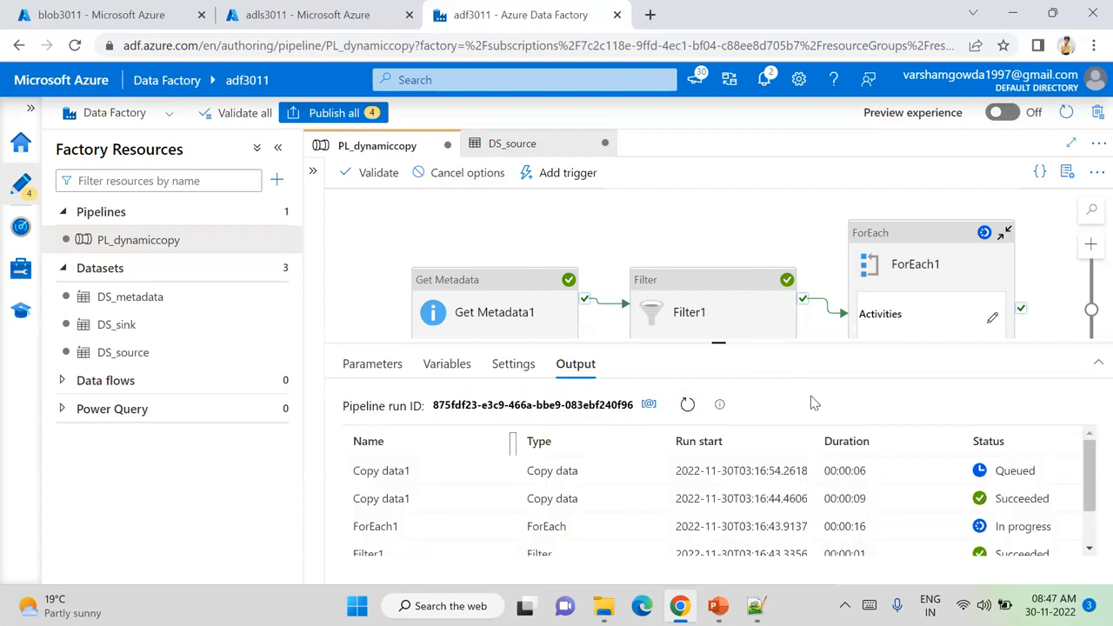
left_click(687, 406)
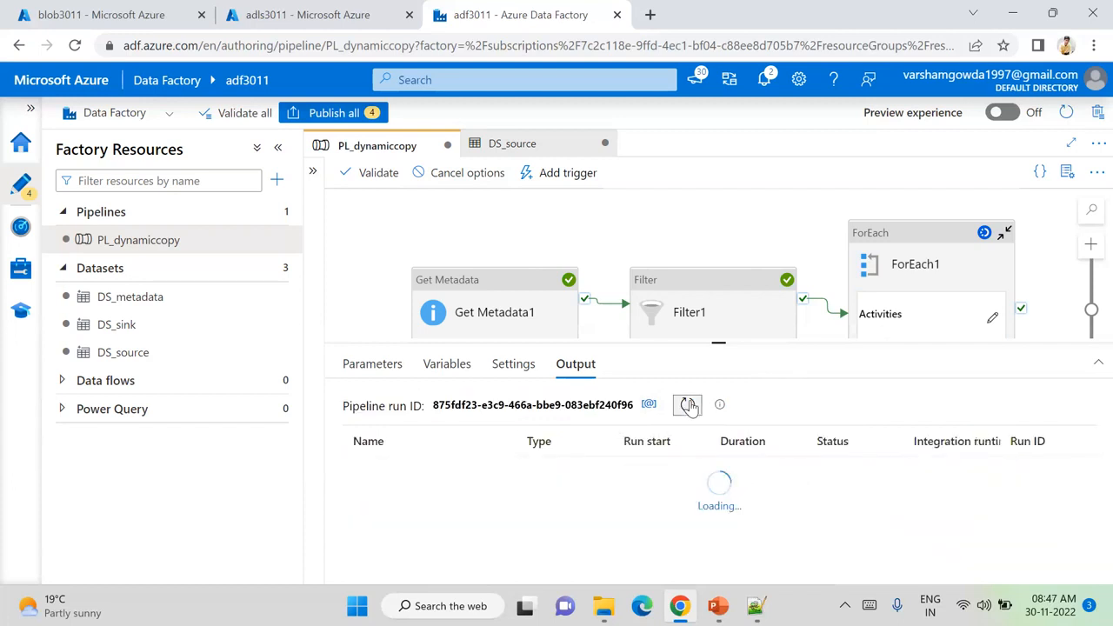
left_click(690, 408)
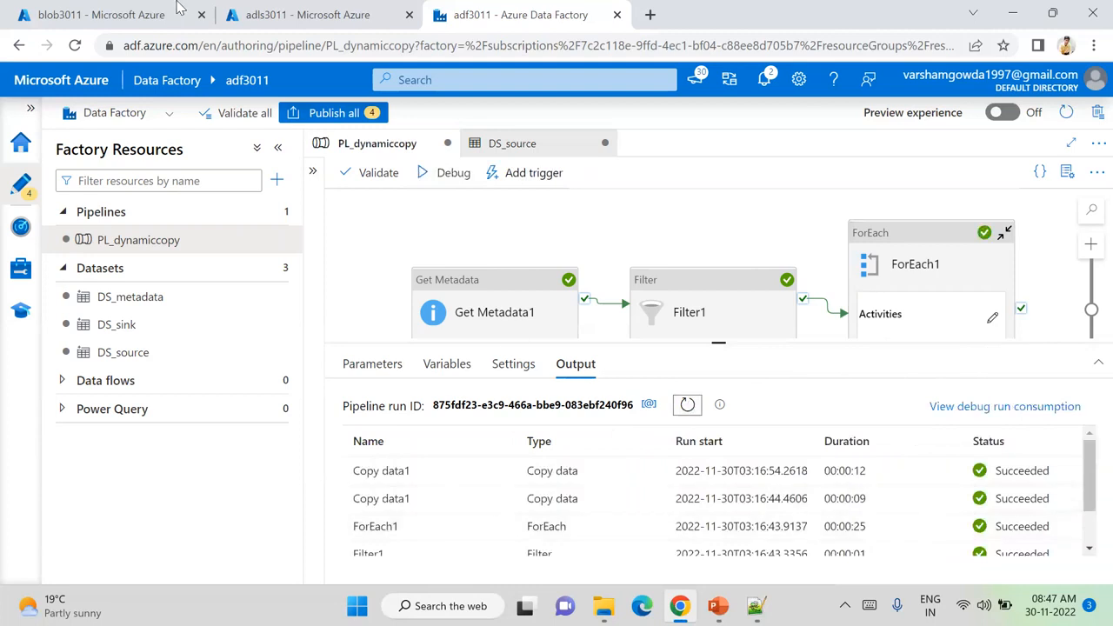
- Check the copied files in the output container of the adls3011 storage account, and return to the data factory
left_click(258, 9)
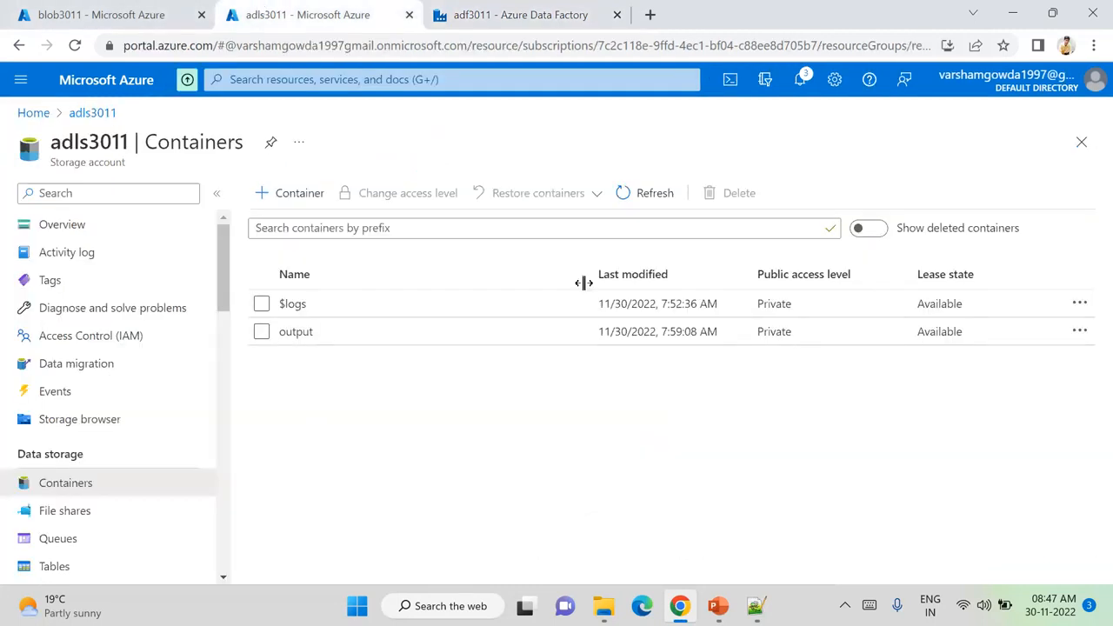
left_click(510, 333)
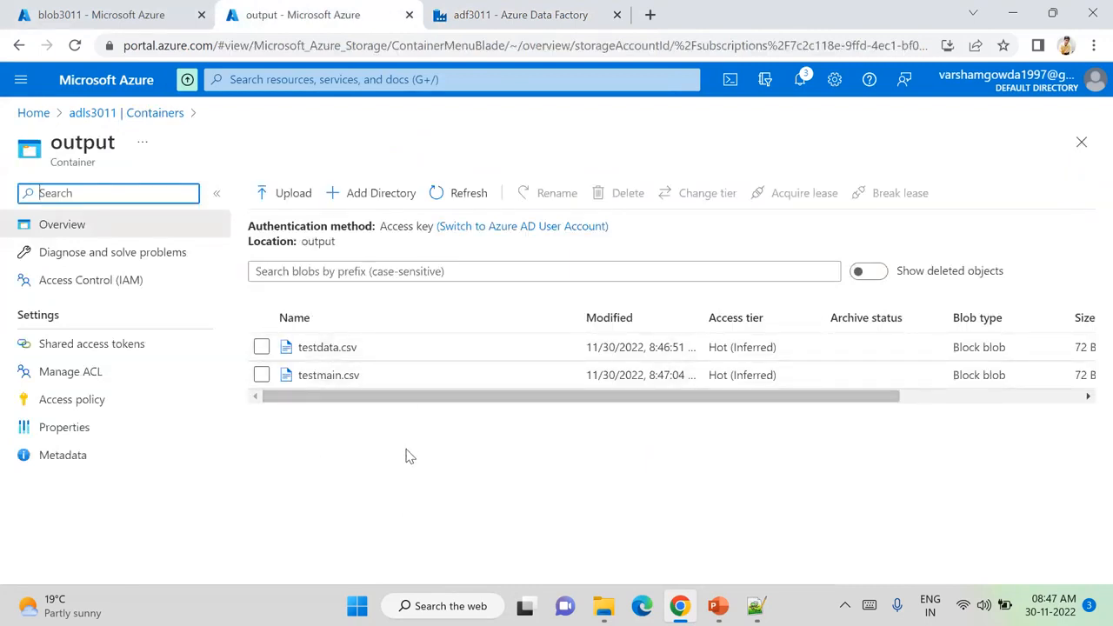
left_click(480, 13)
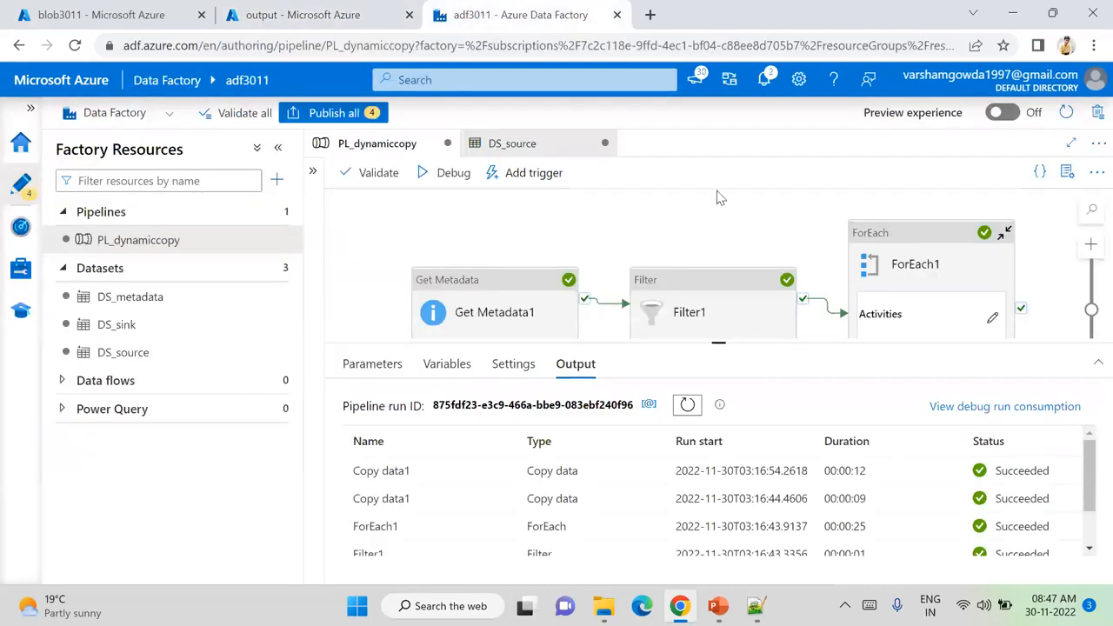
- Change the Filter1 condition expression from the startswith function to endswith
left_click(687, 325)
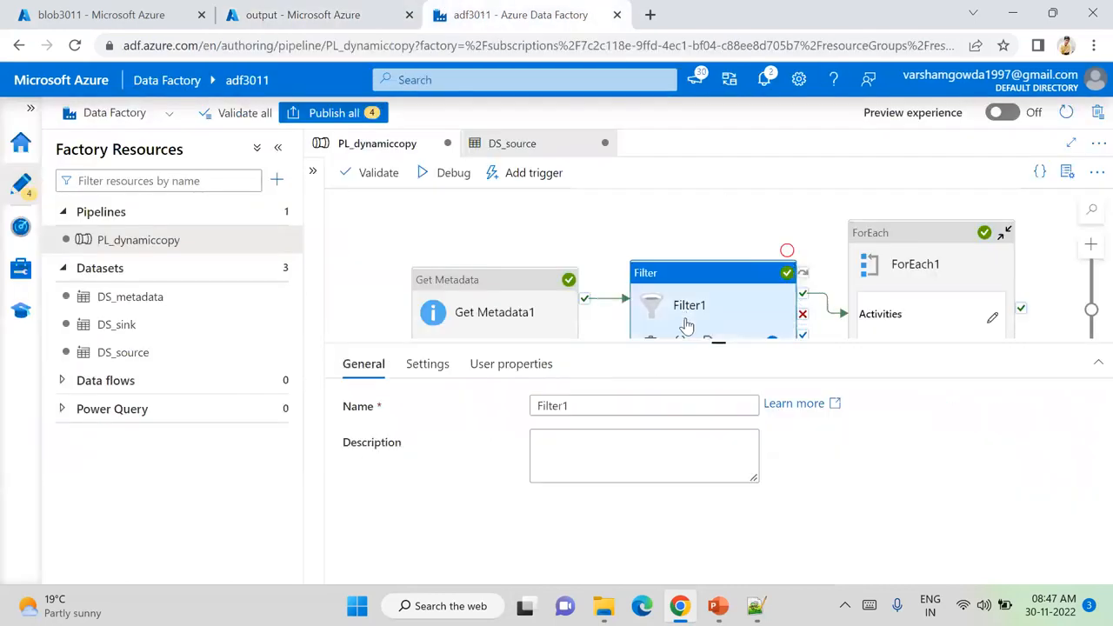
left_click(432, 365)
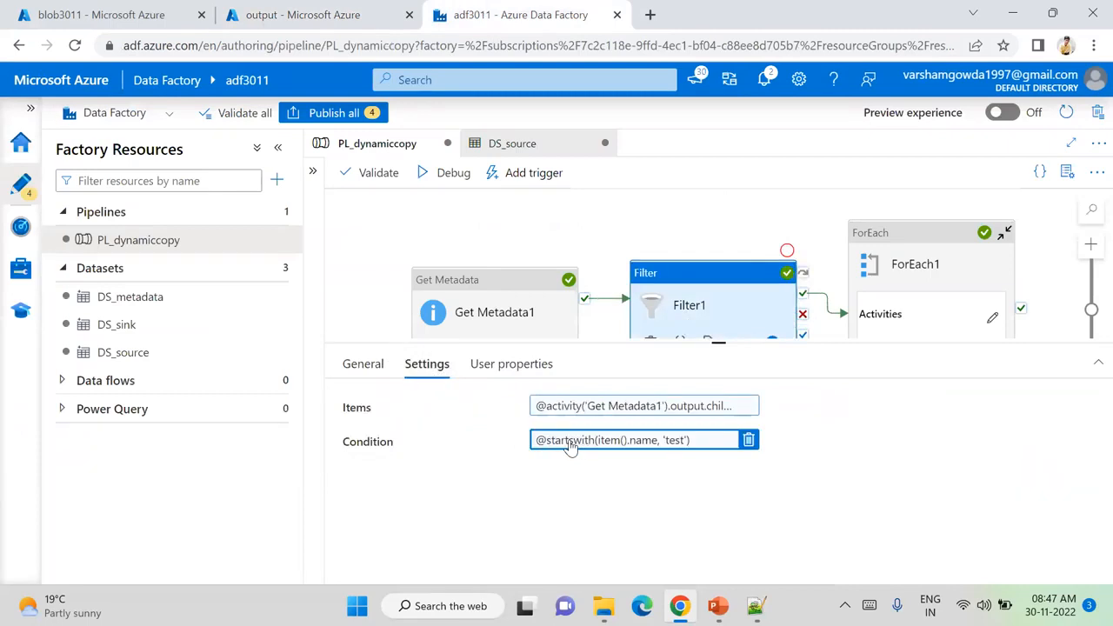
left_click_drag(567, 441, 549, 443)
left_click(548, 443)
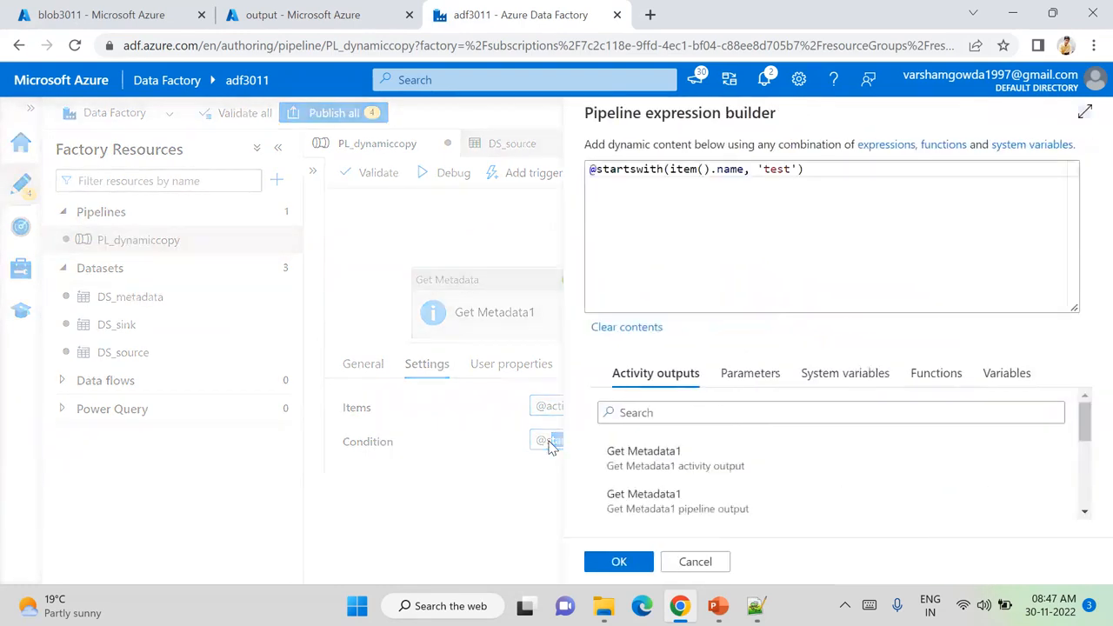
left_click_drag(630, 169, 602, 171)
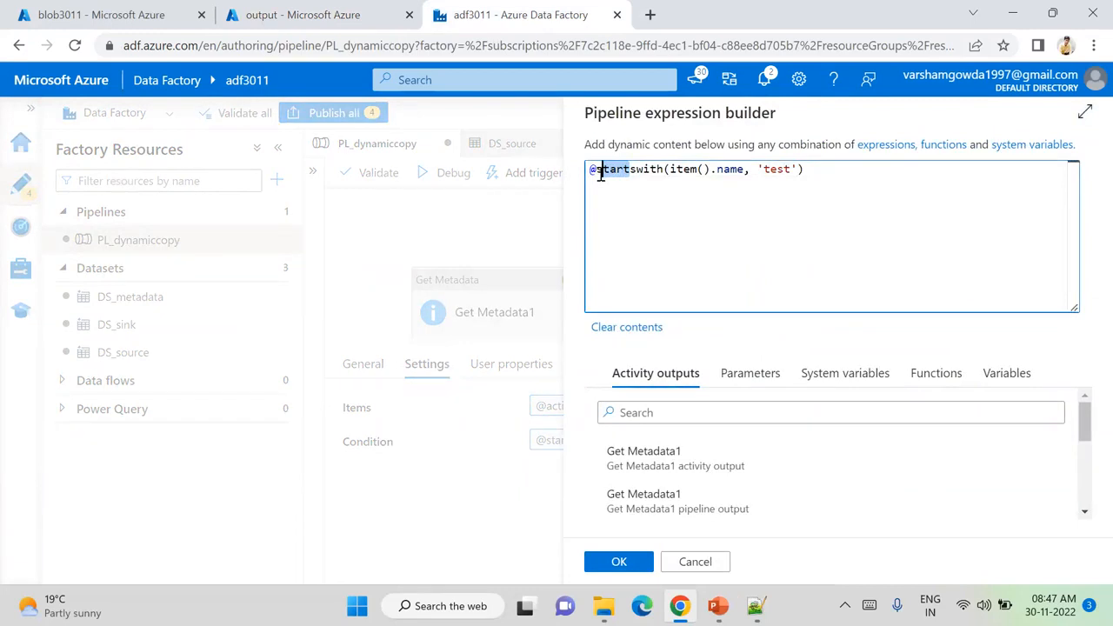
key("BackSpace")
type("endss")
key("BackSpace")
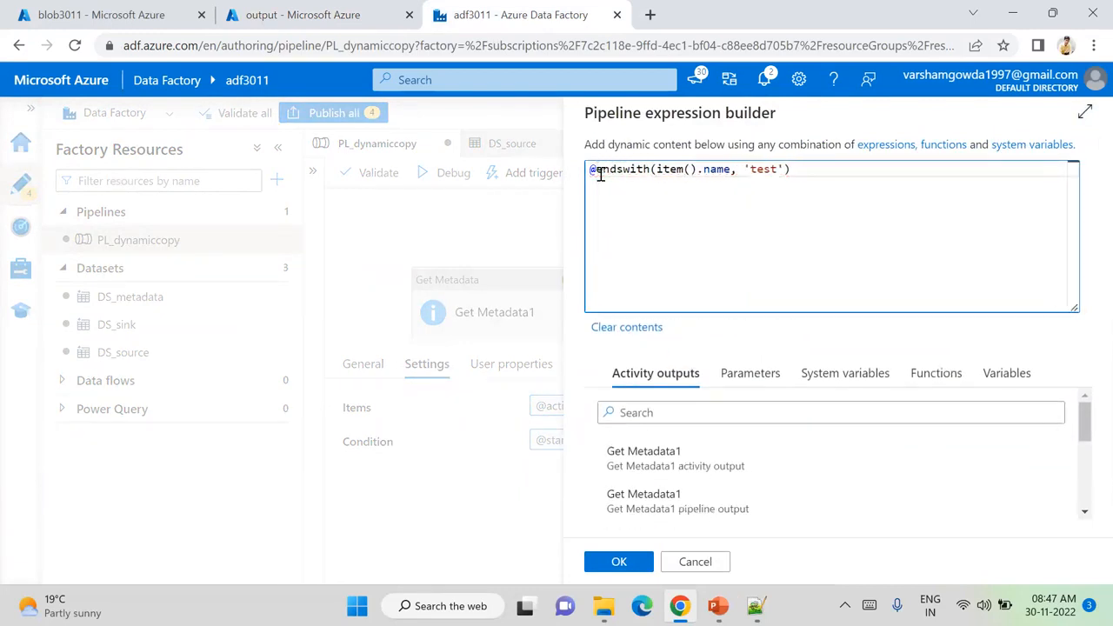
- Try containswith as the function name in the Filter1 condition expression, and shorten it to containwith
key("BackSpace")
key("BackSpace")
key("BackSpace")
type("contain")
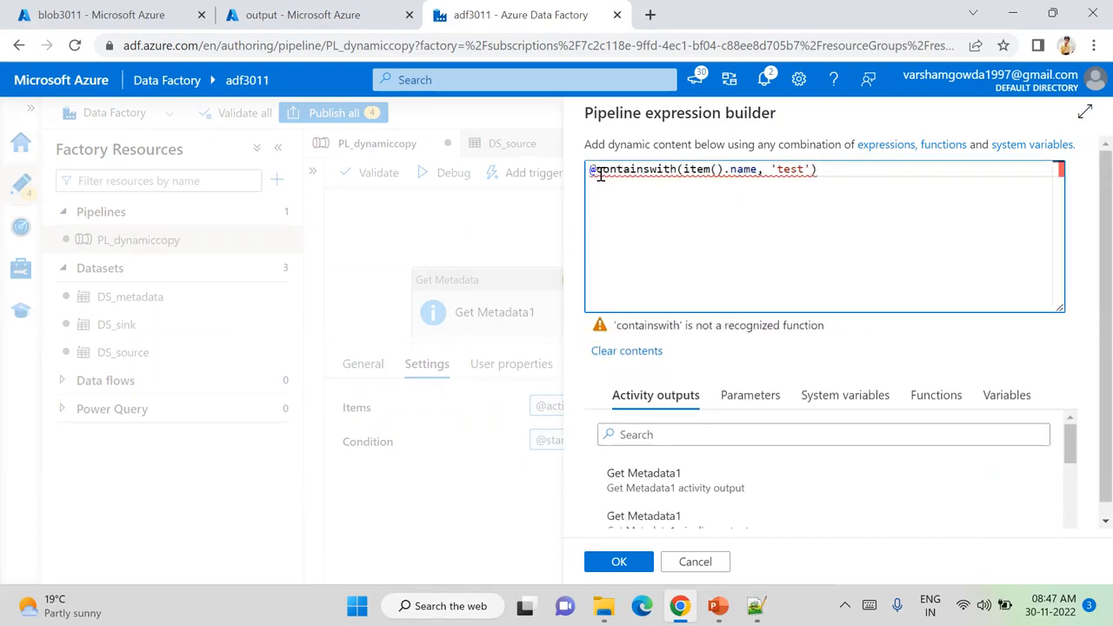
left_click(678, 224)
left_click(649, 168)
key("BackSpace")
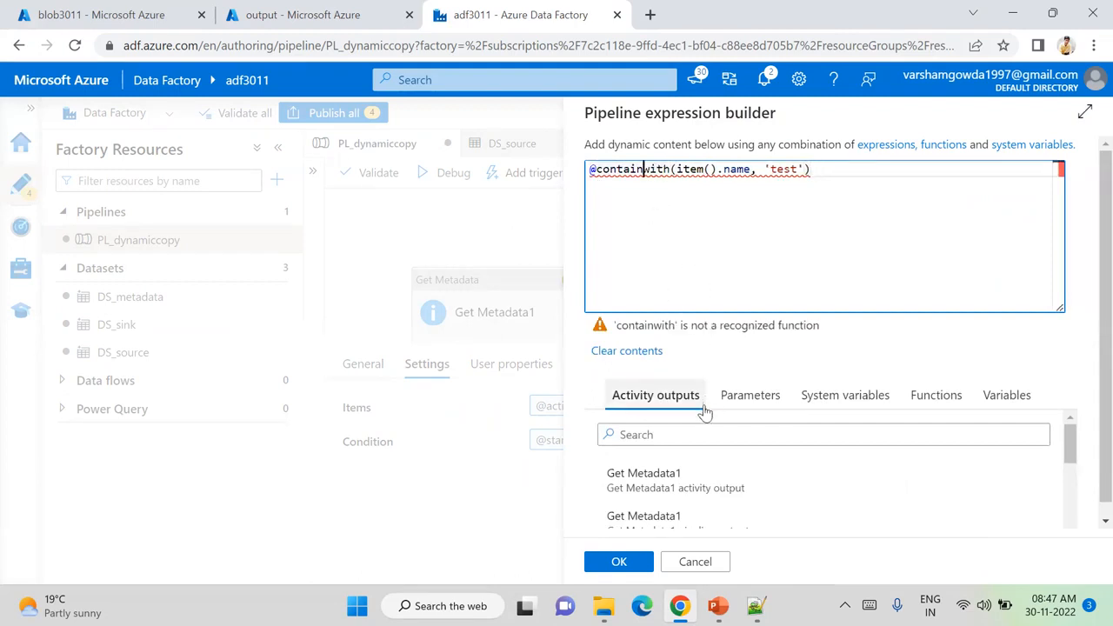
- Search the expression builder's functions for cont
left_click(937, 398)
left_click(827, 431)
type("cont")
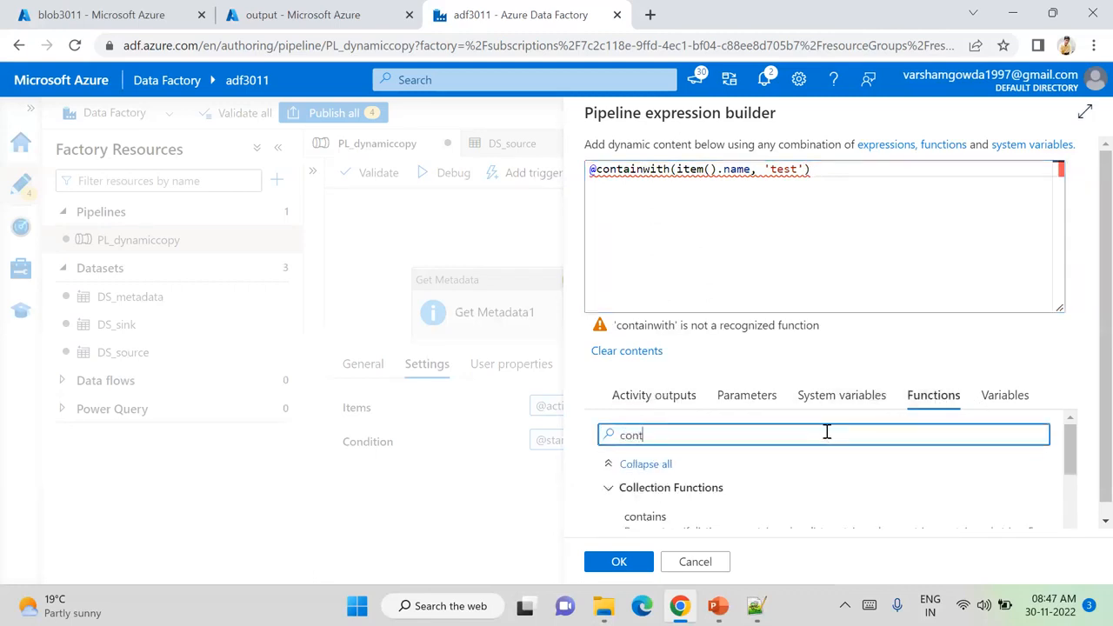
- Try contains as the function name in the Filter1 condition expression, and discard the expression edits
type("a")
left_click(643, 169)
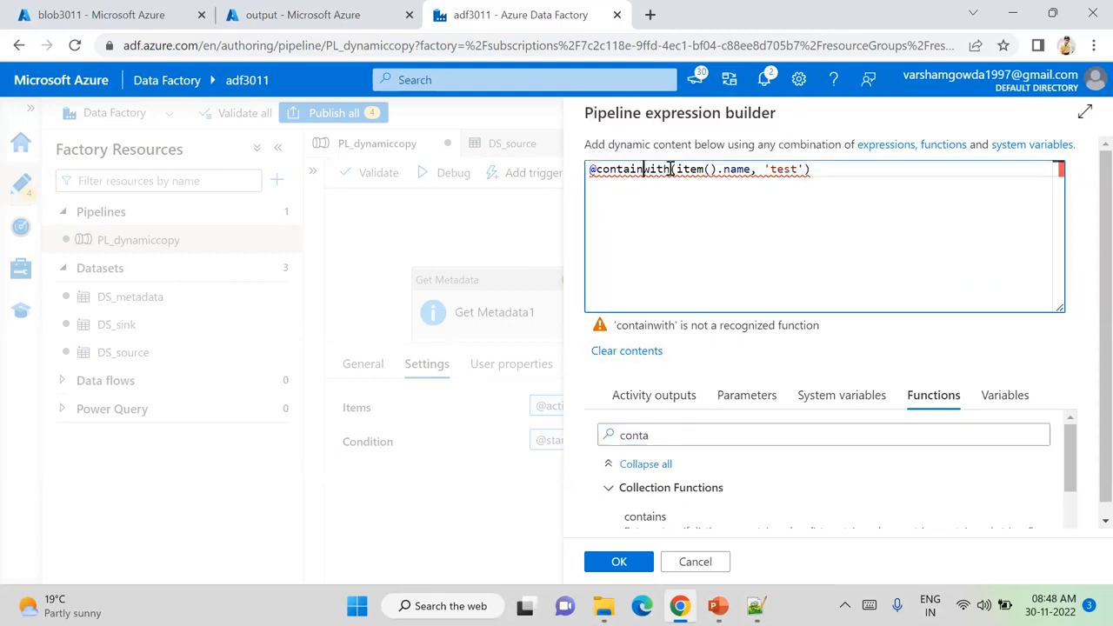
left_click_drag(670, 169, 644, 168)
type("s")
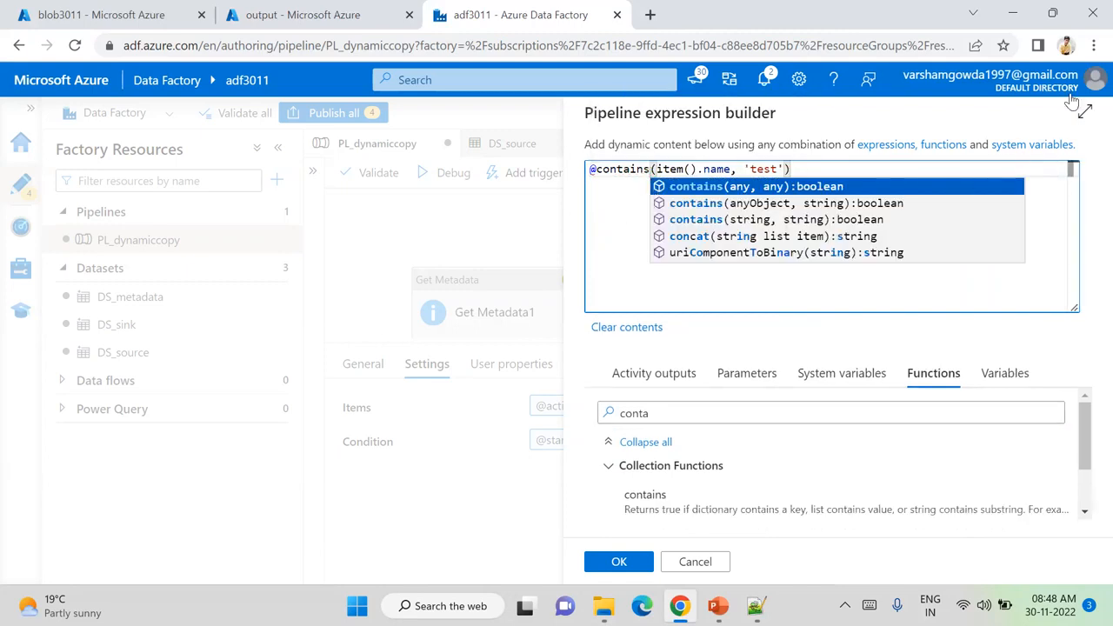
left_click(536, 221)
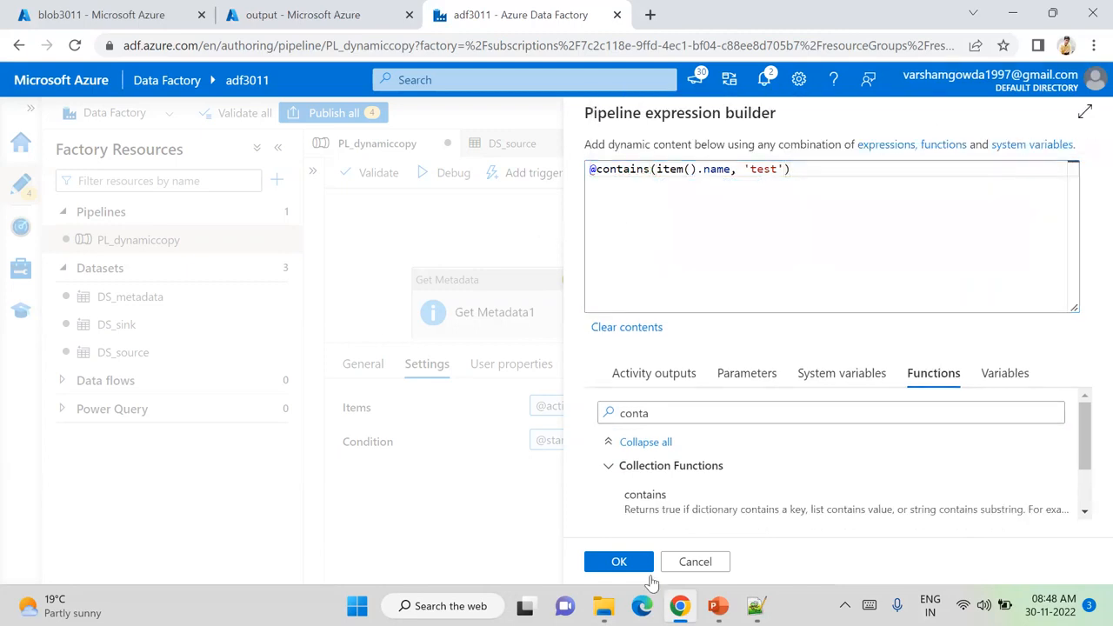
left_click(696, 561)
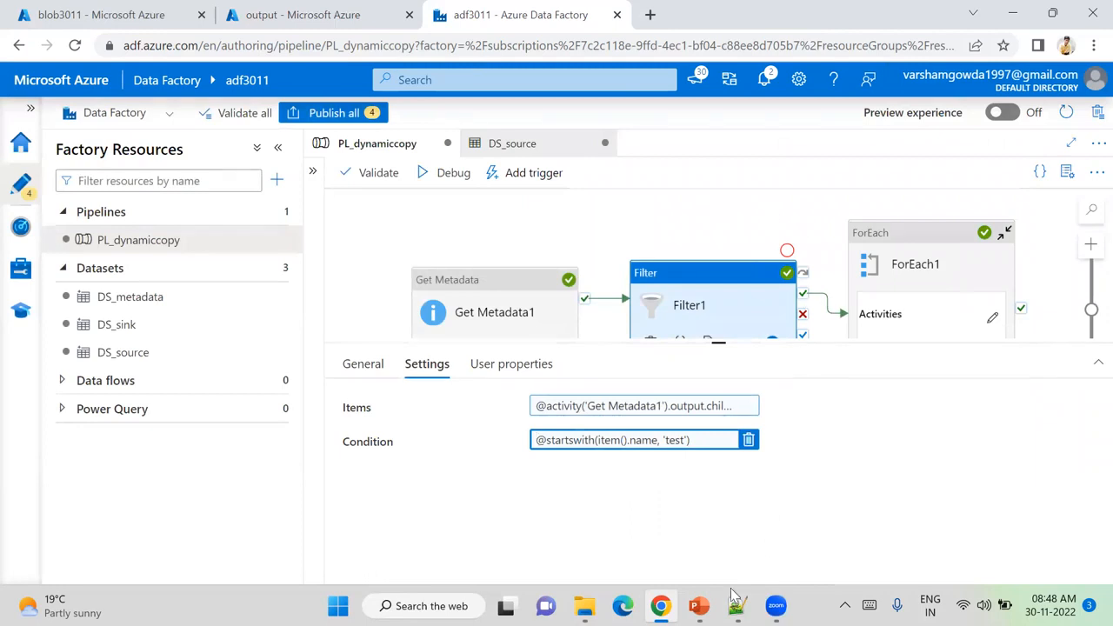
- Switch to the ADF Training - New presentation in PowerPoint and present it from the current slide on to the Parameters slide
left_click(698, 605)
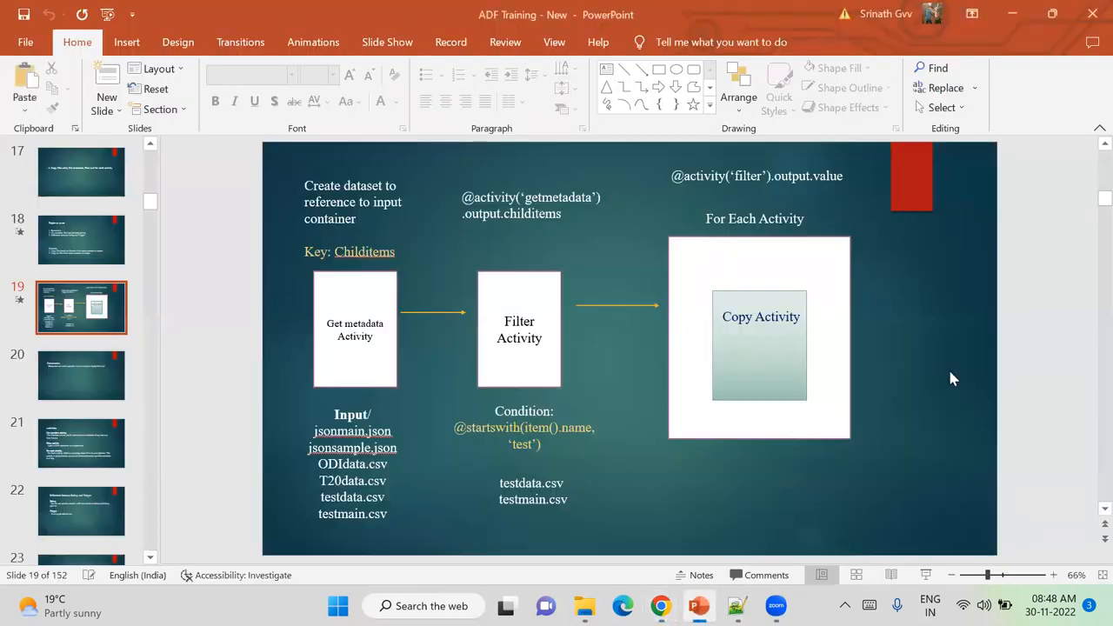
left_click(925, 575)
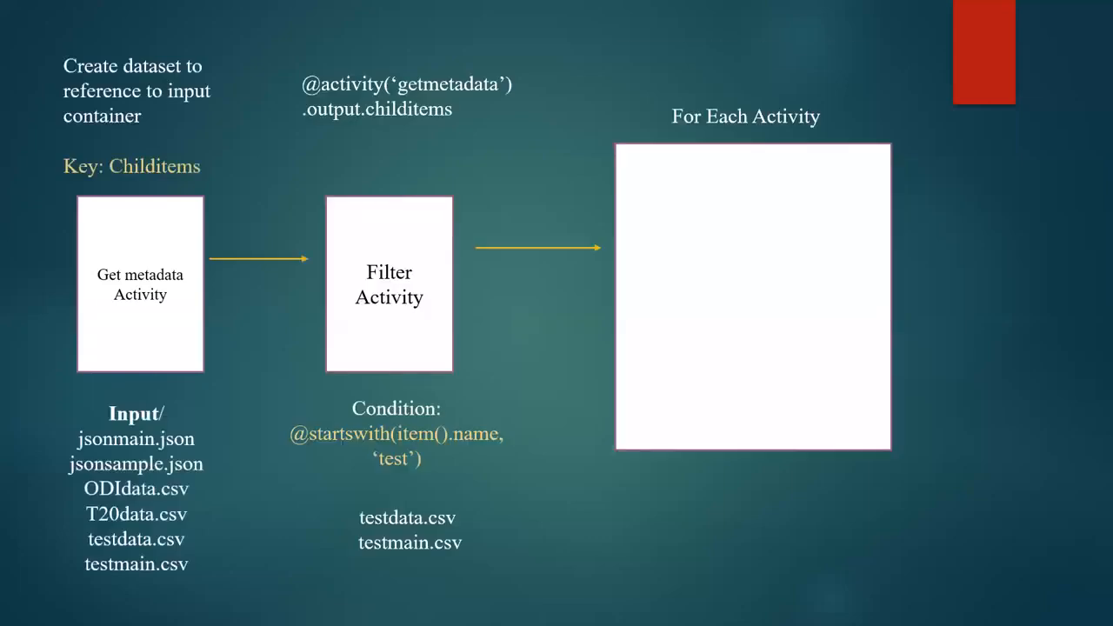
key("Right")
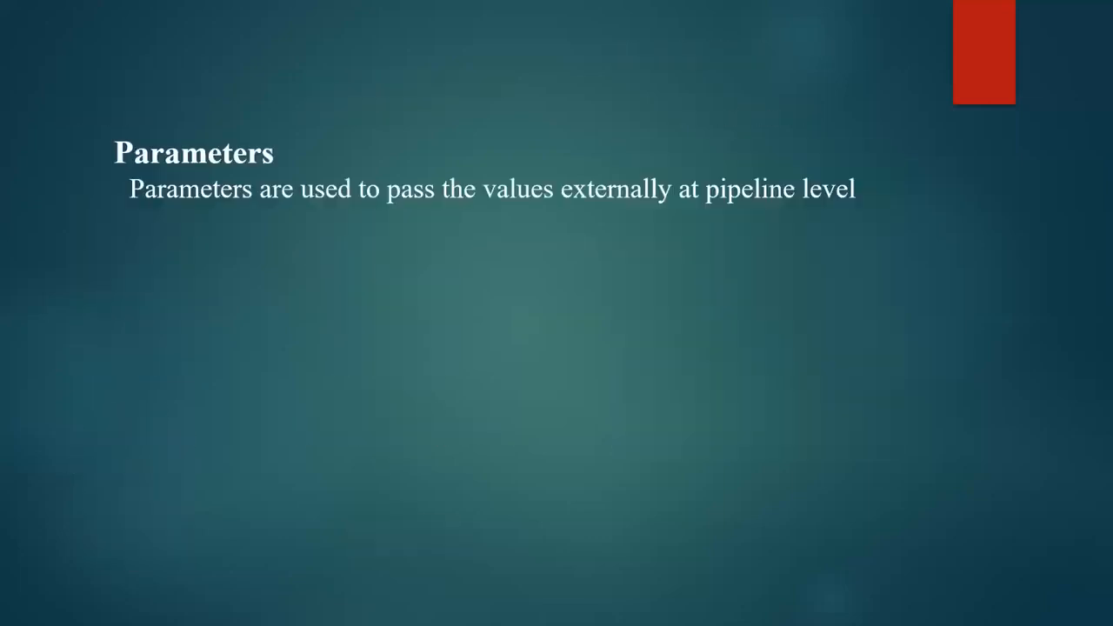